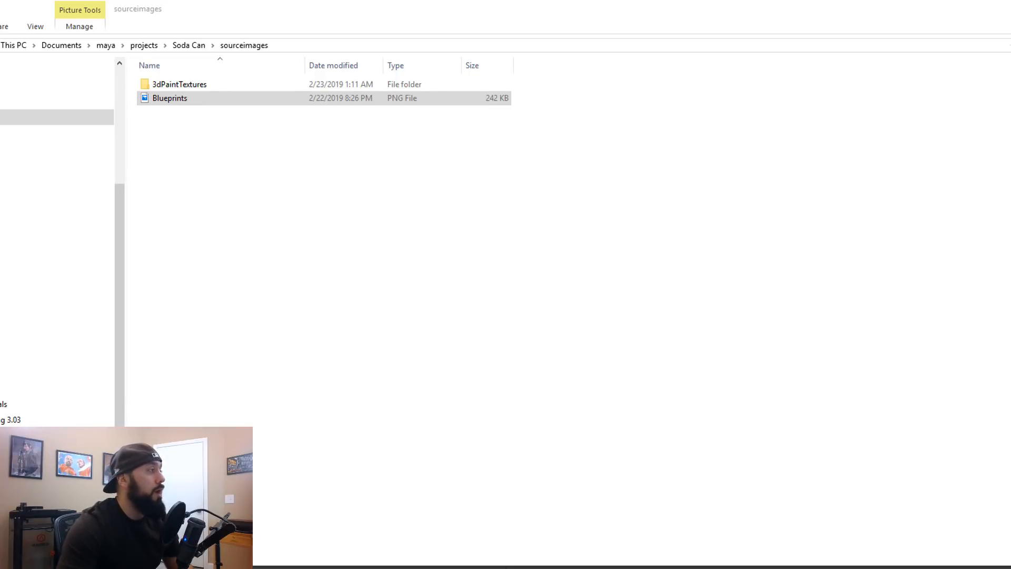
pyautogui.click(173, 102)
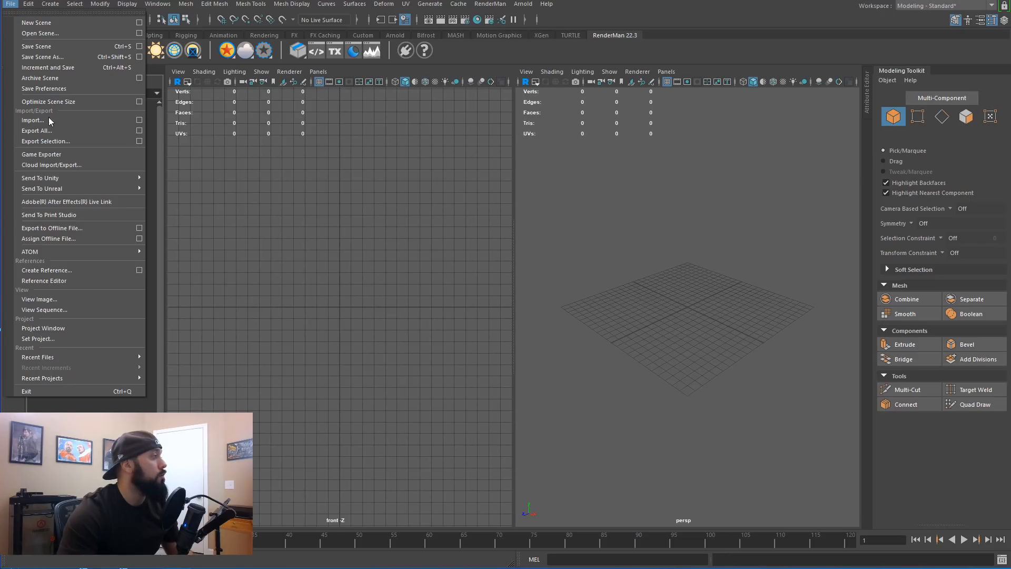
pyautogui.click(30, 331)
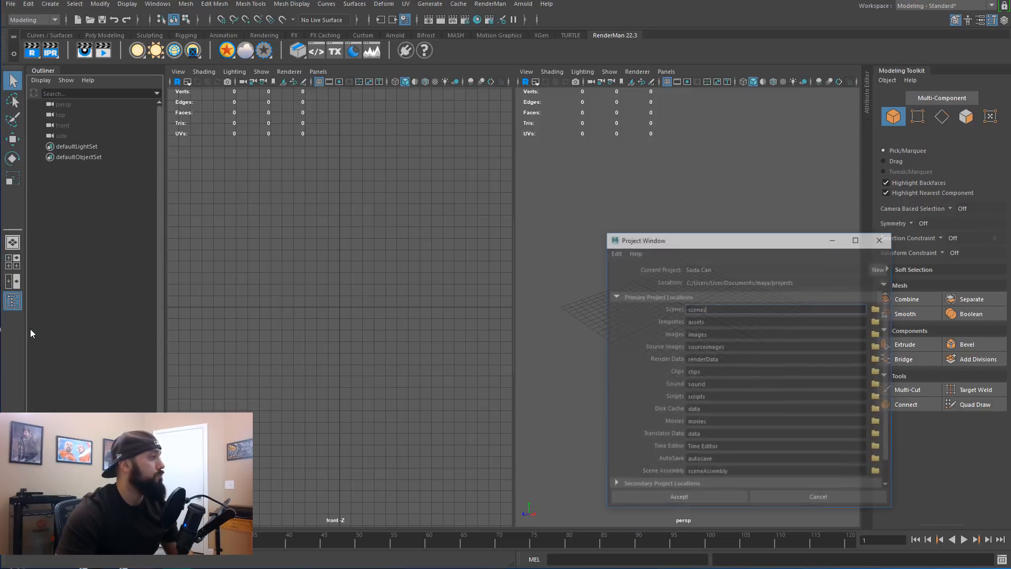
pyautogui.moveTo(715, 245); pyautogui.dragTo(653, 214)
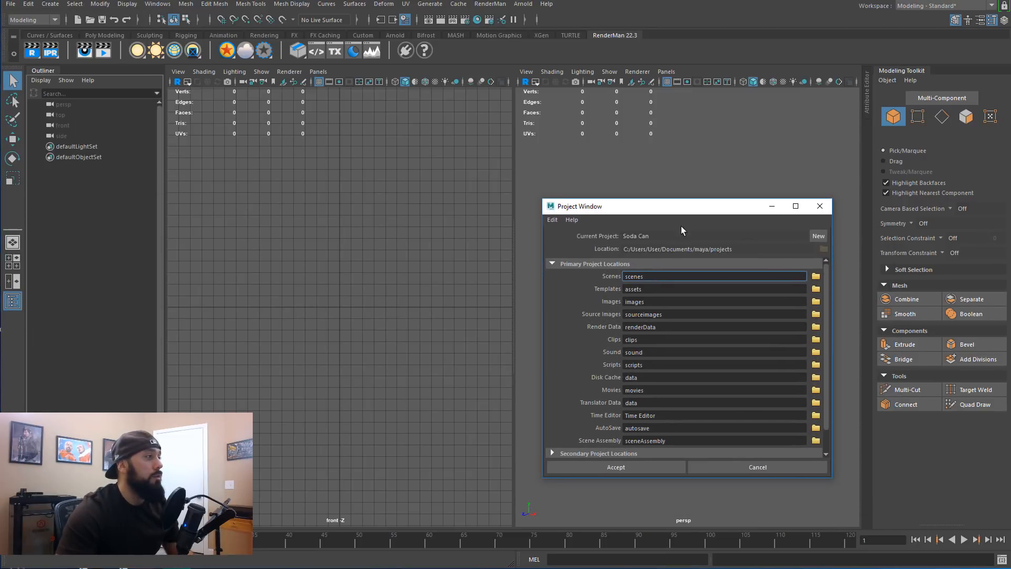
pyautogui.click(817, 236)
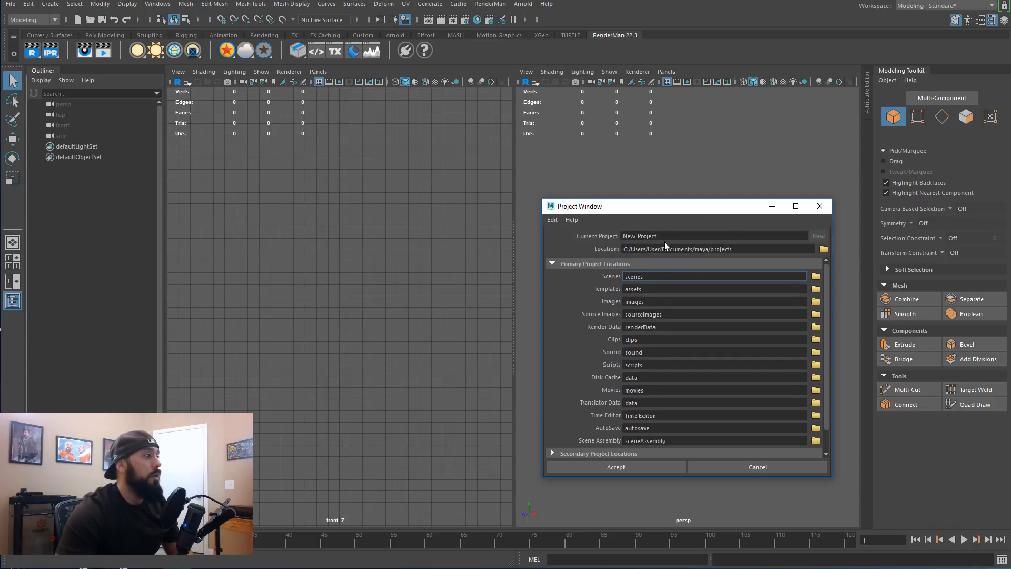
pyautogui.moveTo(691, 236); pyautogui.dragTo(579, 233)
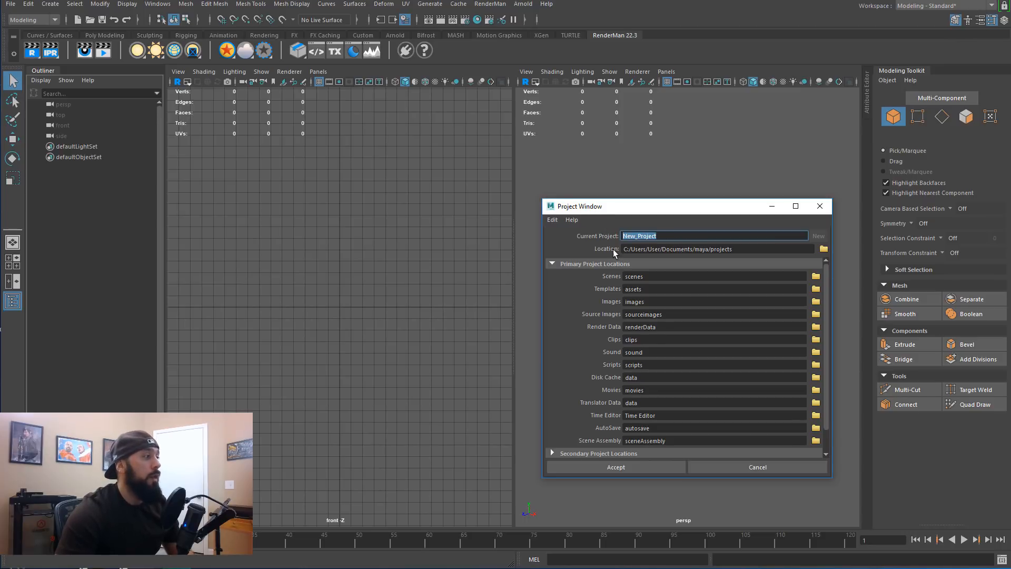
pyautogui.scroll(-2, 652, 298)
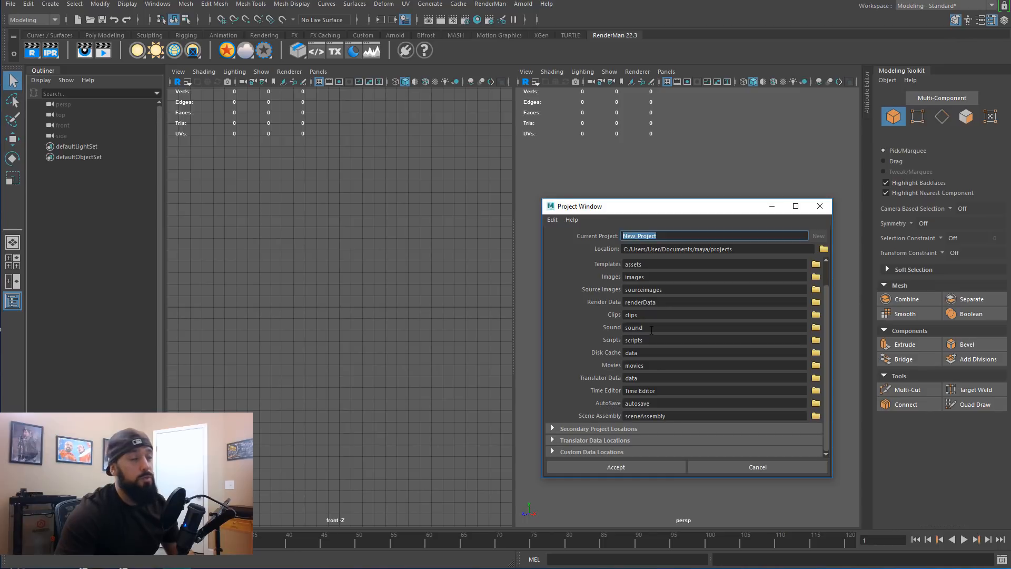
pyautogui.scroll(2, 651, 326)
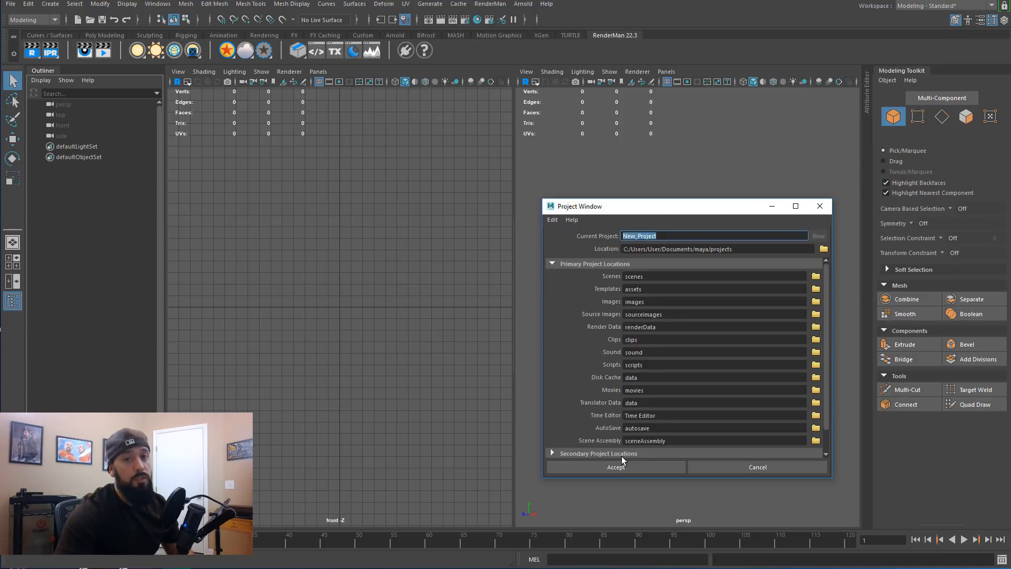
pyautogui.click(766, 469)
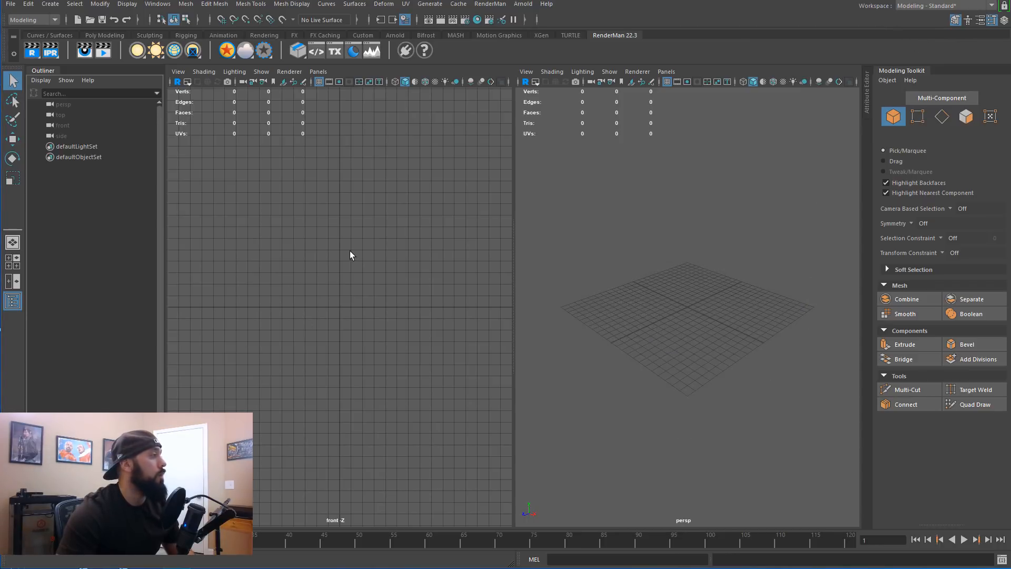
# Step: Import Blueprints.png from the Soda Can project's sourceimages folder as an image plane in the front view
pyautogui.click(12, 261)
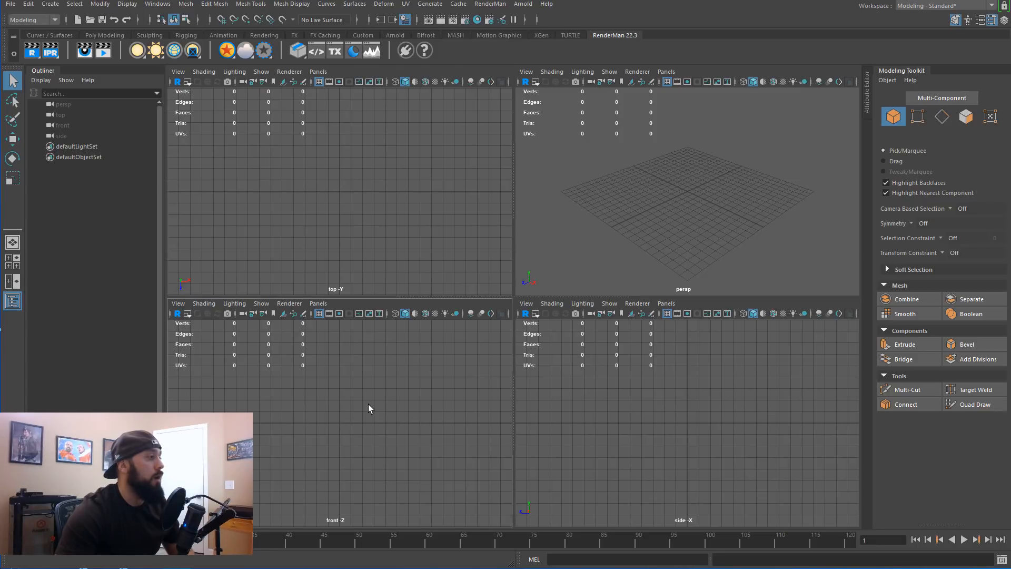
pyautogui.press('space')
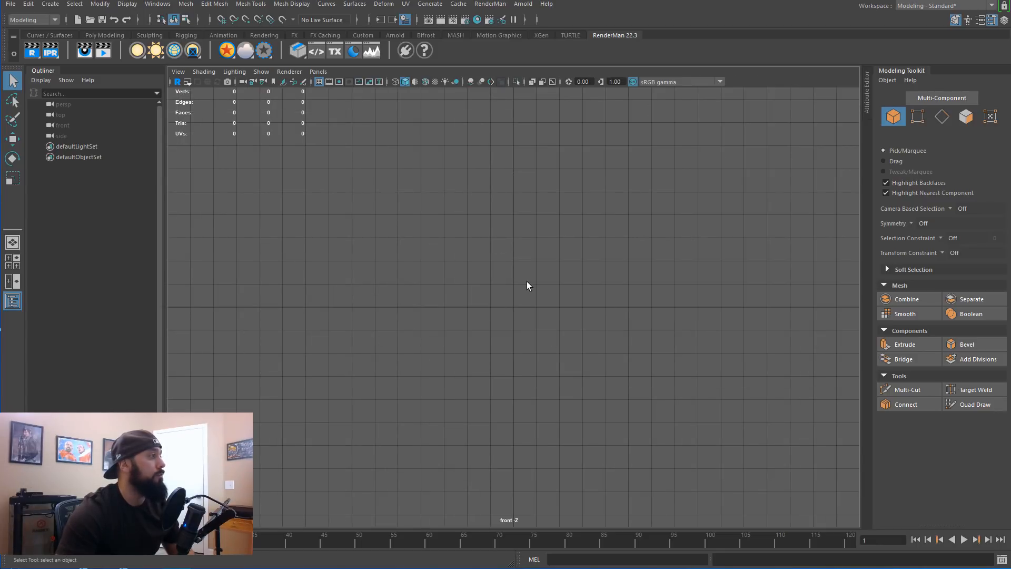
pyautogui.click(183, 73)
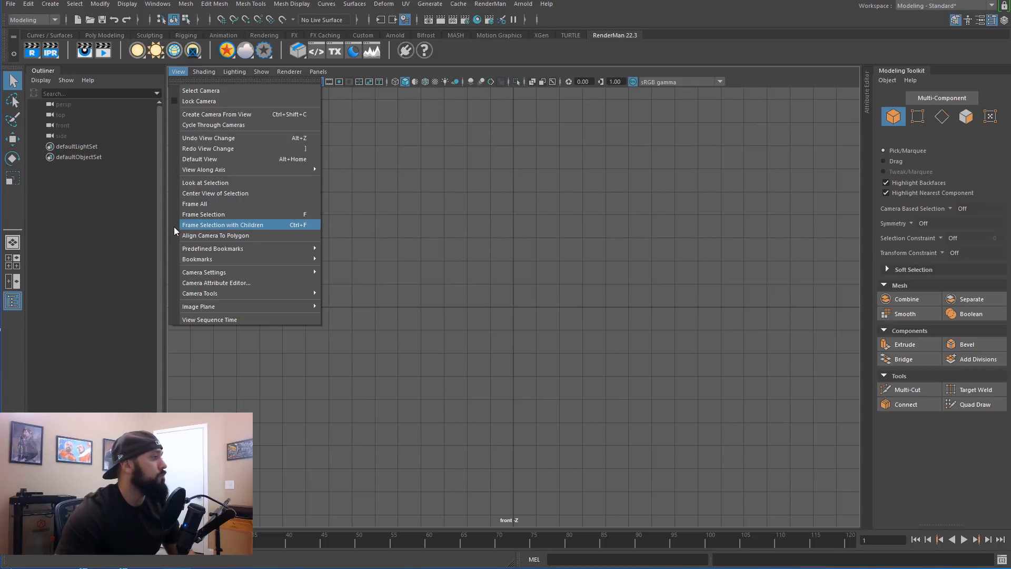
pyautogui.moveTo(218, 308)
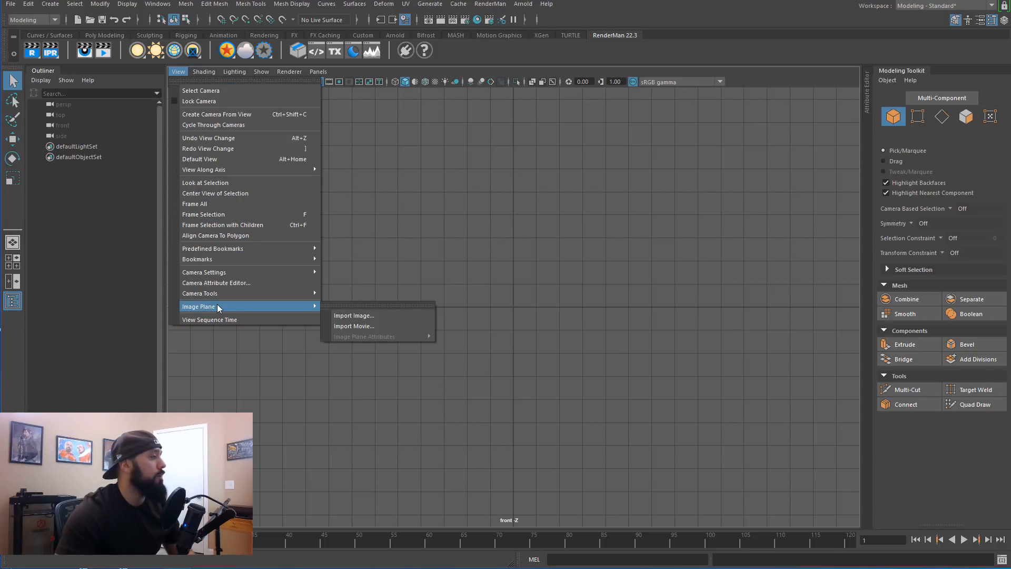
pyautogui.click(350, 316)
pyautogui.moveTo(582, 176); pyautogui.dragTo(274, 126)
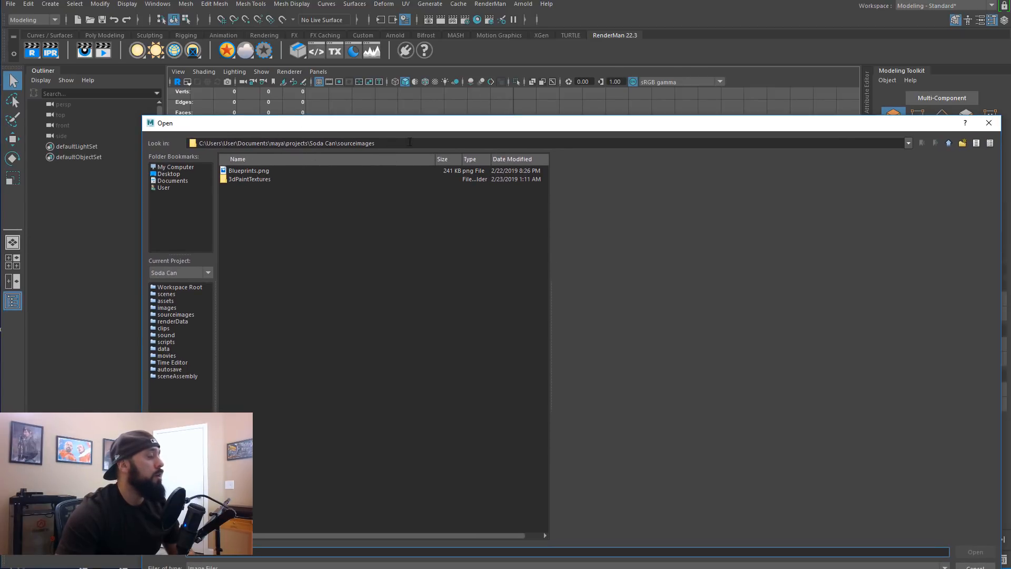
pyautogui.moveTo(336, 142); pyautogui.dragTo(409, 146)
pyautogui.click(257, 170)
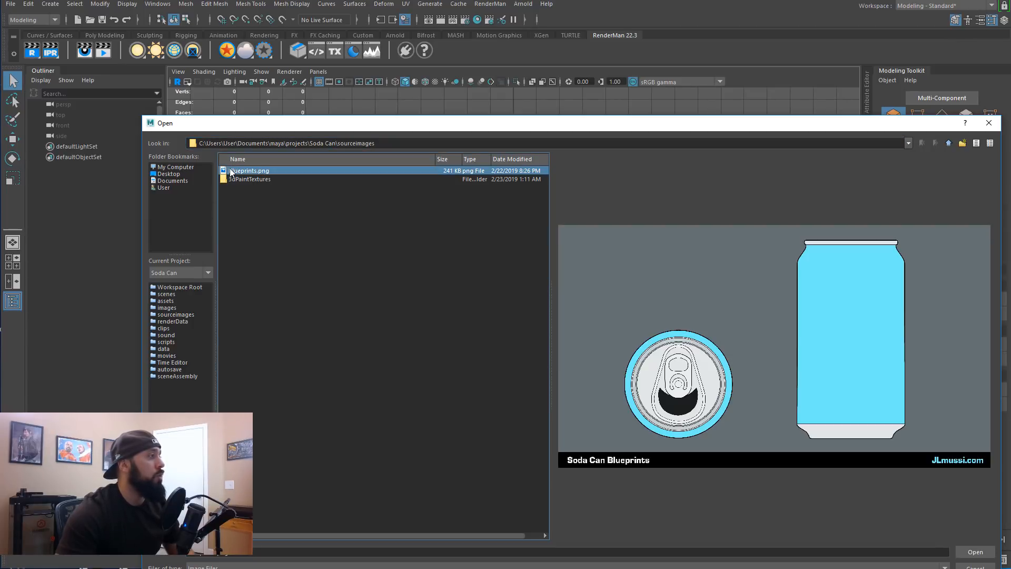
pyautogui.click(975, 552)
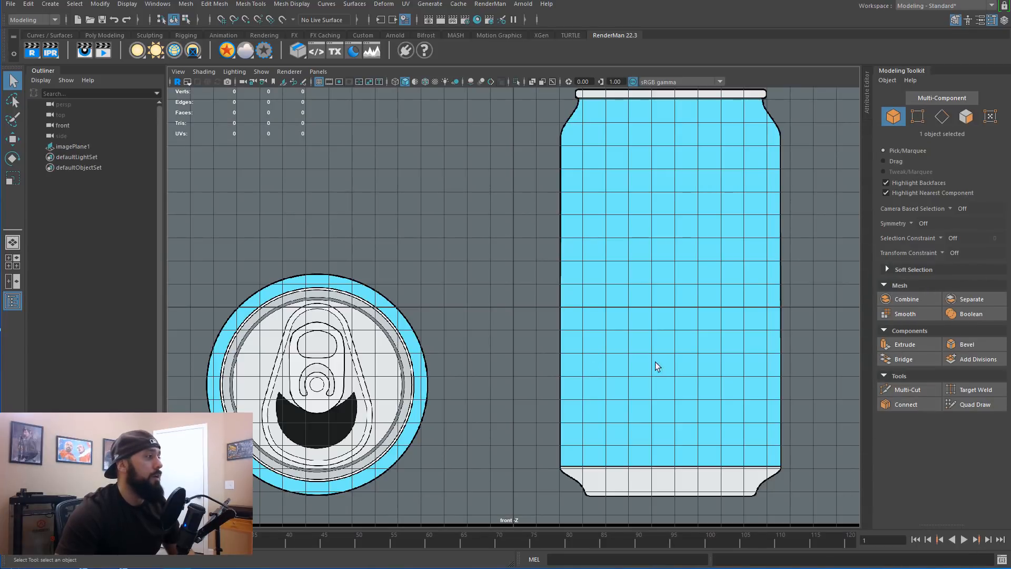
# Step: Move the front image plane to about X -7.03, Y 8.13, putting the can's base on the ground line and its body over the vertical axis
pyautogui.scroll(-2, 579, 349)
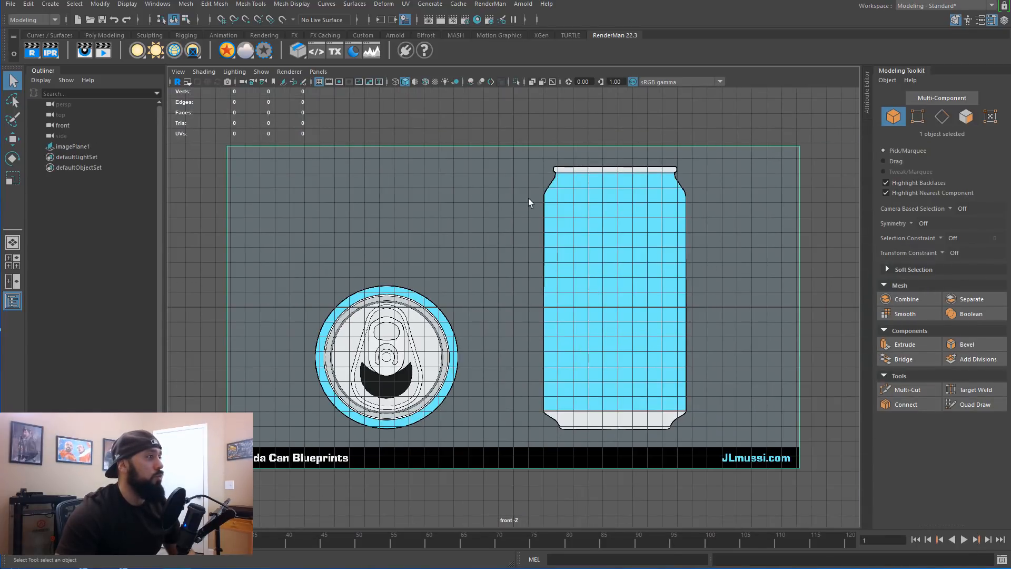
pyautogui.click(725, 188)
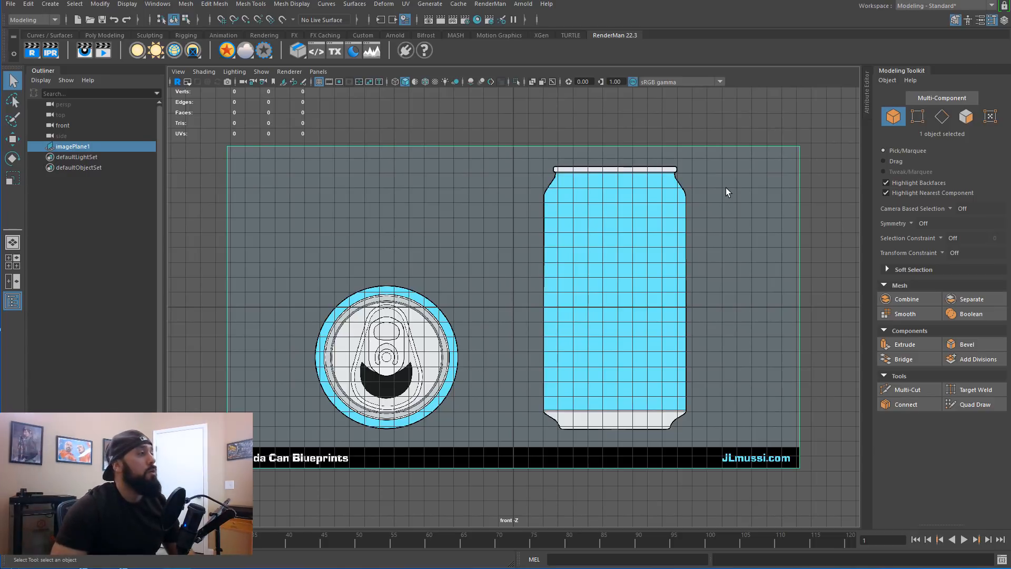
pyautogui.press('w')
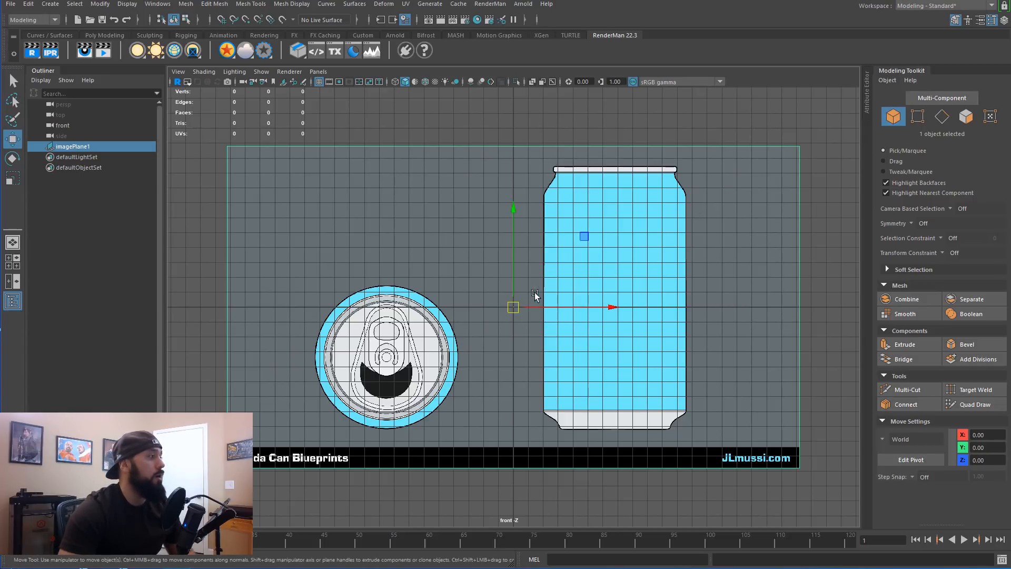
pyautogui.moveTo(514, 216); pyautogui.dragTo(488, 98)
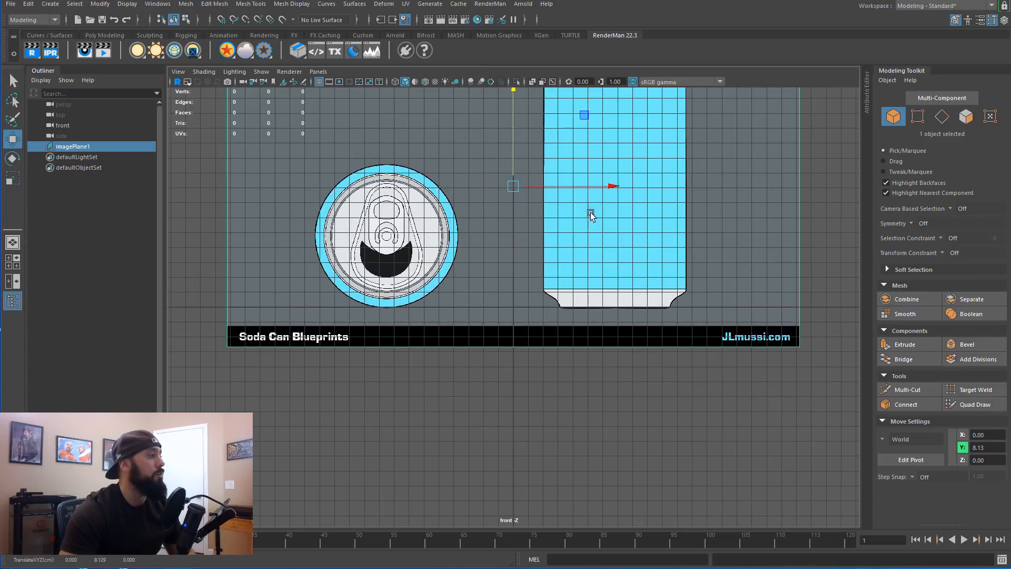
pyautogui.moveTo(619, 188); pyautogui.dragTo(509, 193)
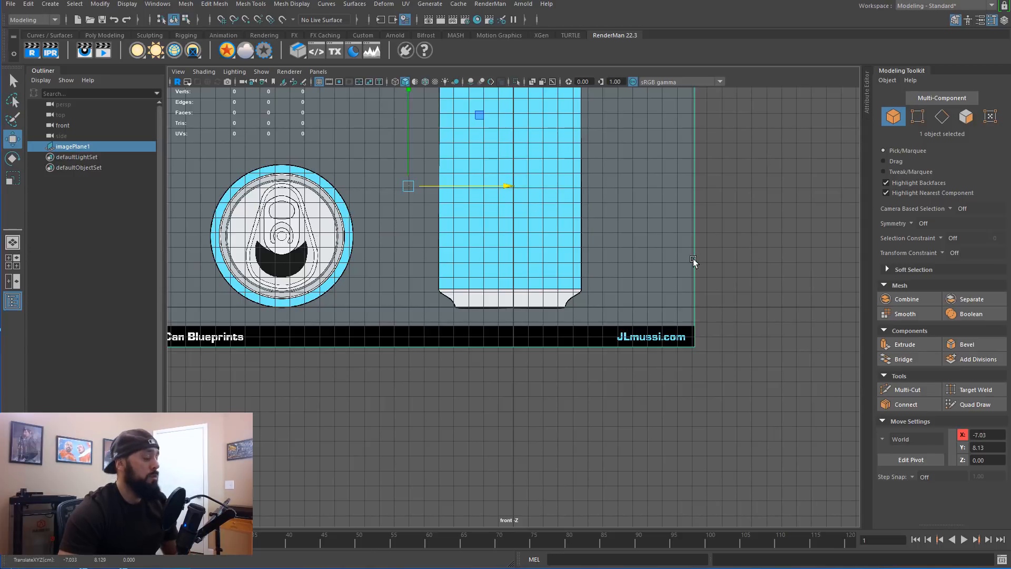
# Step: Fine-tune the front image plane's position to about X -6.79, Y 8.16 so the can is centred on the vertical axis
pyautogui.press('space')
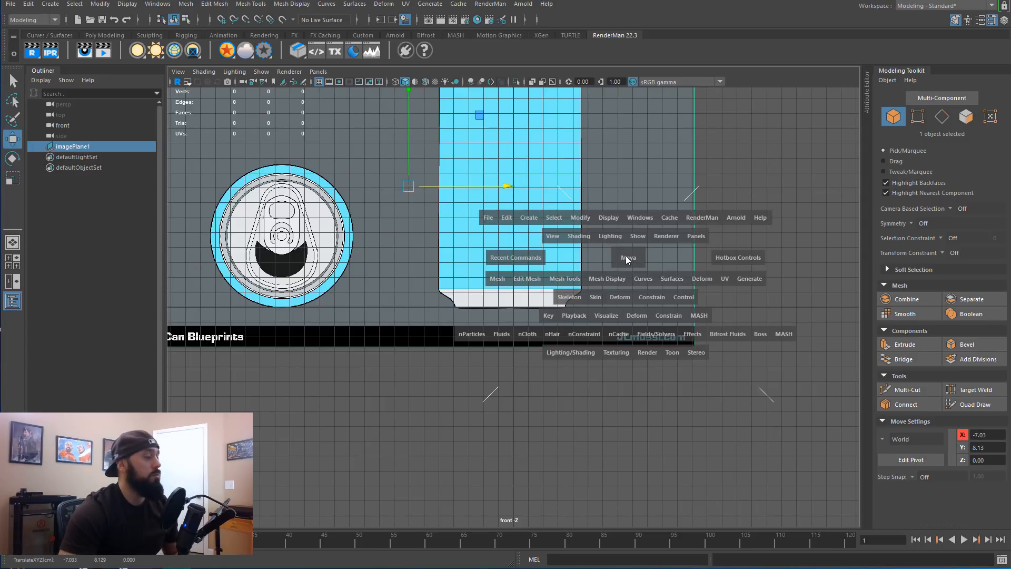
pyautogui.press('f')
pyautogui.keyDown('alt'); pyautogui.moveTo(681, 347); pyautogui.dragTo(632, 277, button='middle'); pyautogui.keyUp('alt')
pyautogui.moveTo(518, 282); pyautogui.dragTo(521, 282)
pyautogui.moveTo(422, 229); pyautogui.dragTo(426, 228)
pyautogui.moveTo(523, 279); pyautogui.dragTo(526, 279)
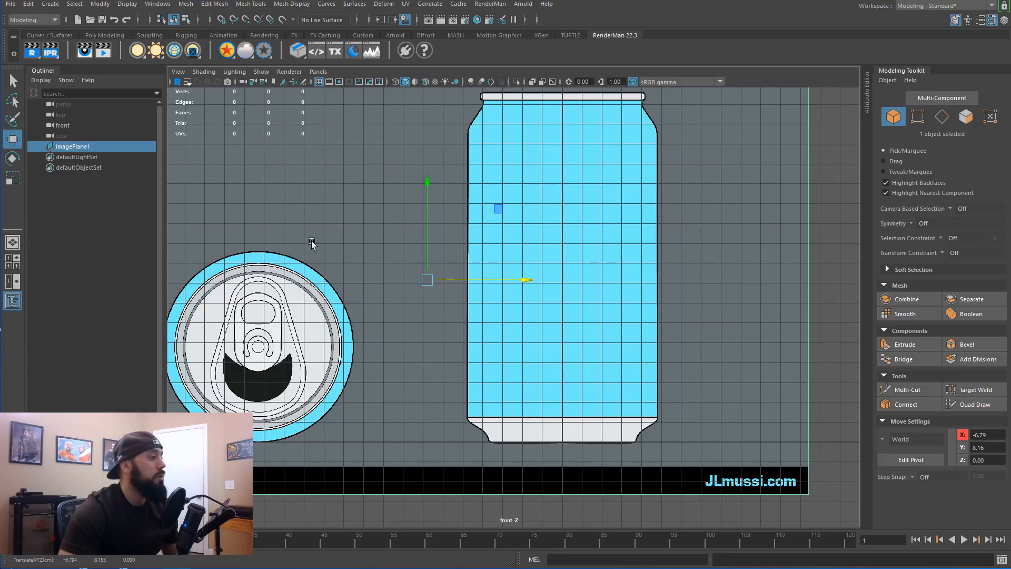
# Step: Import Blueprints.png as a second image plane in the top view
pyautogui.press('space')
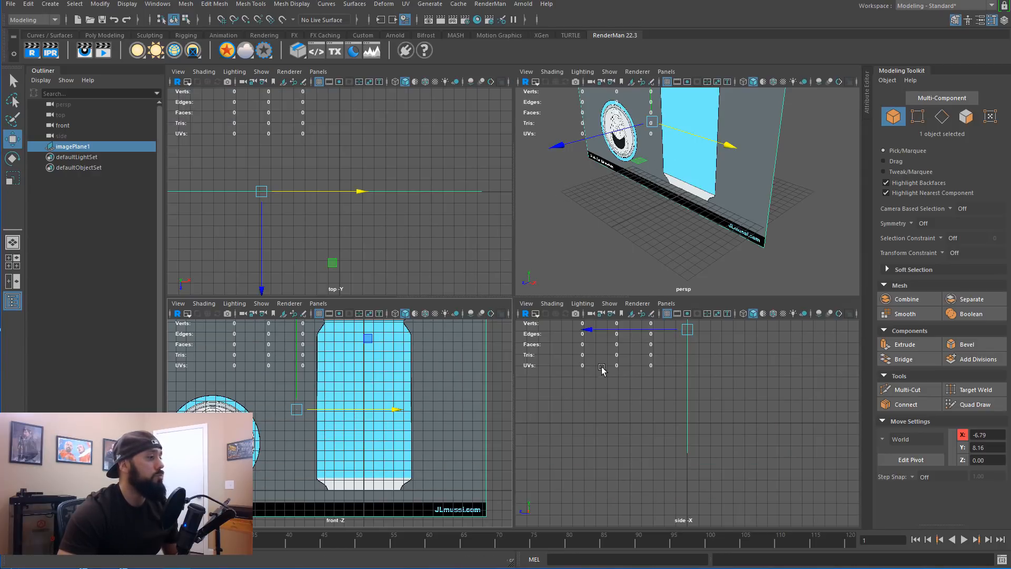
pyautogui.press('space')
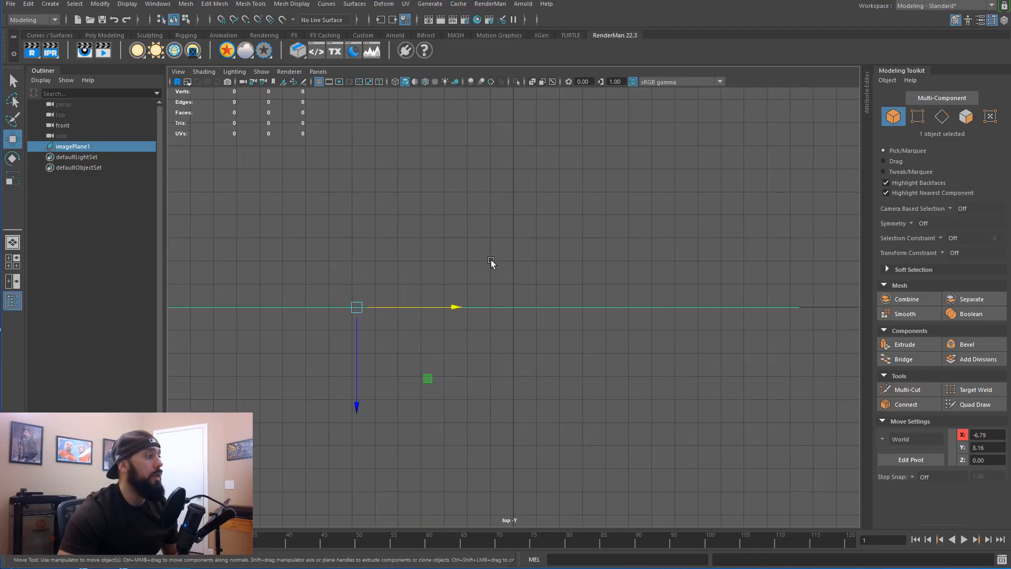
pyautogui.scroll(-3, 456, 276)
pyautogui.scroll(2, 460, 273)
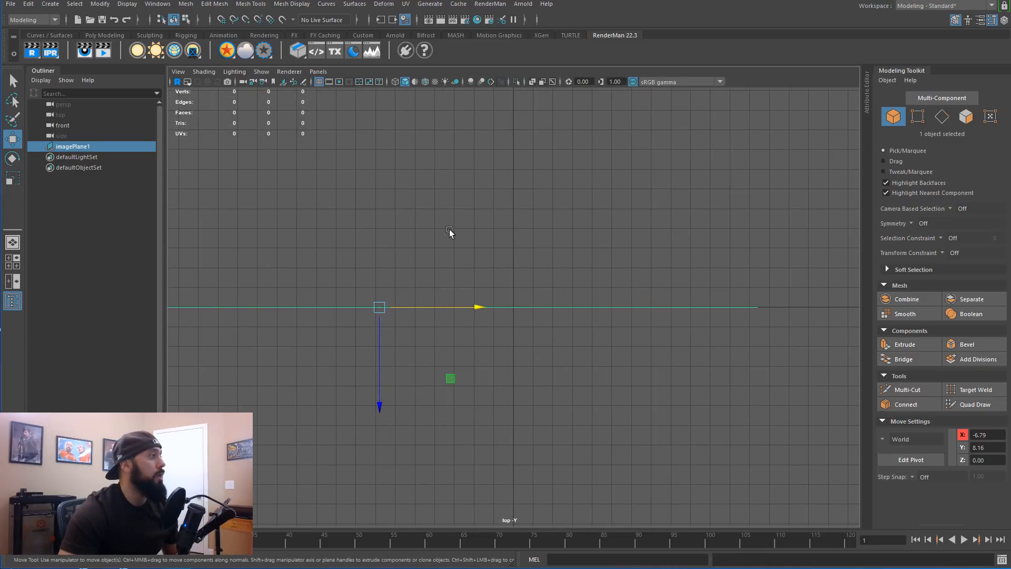
pyautogui.click(184, 73)
pyautogui.moveTo(201, 308)
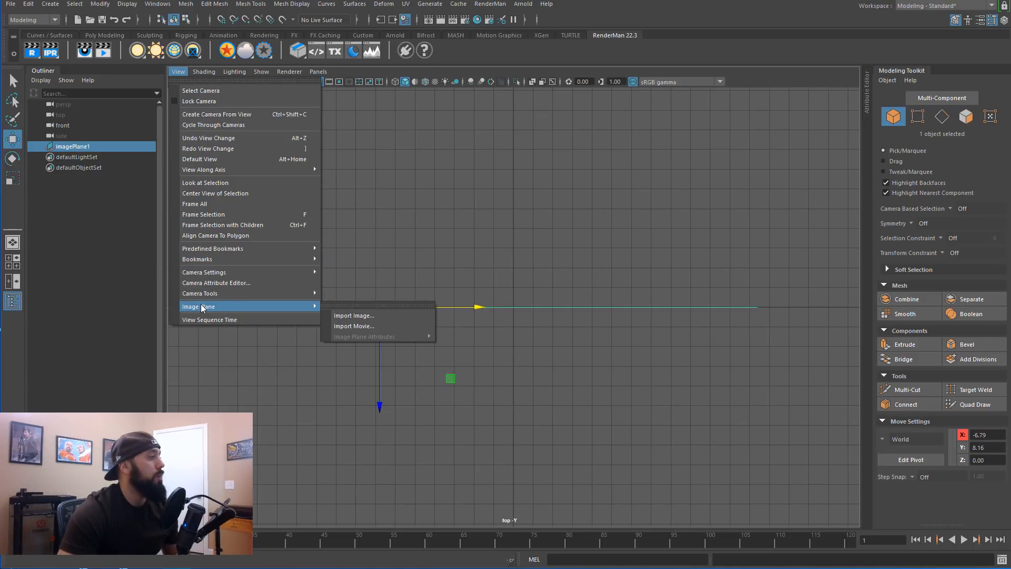
pyautogui.click(337, 316)
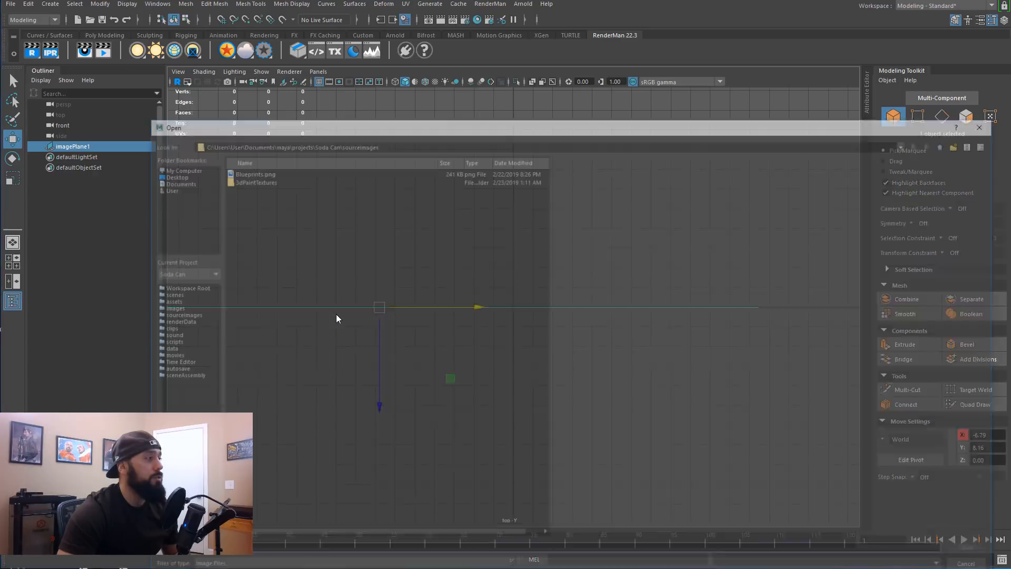
pyautogui.click(238, 171)
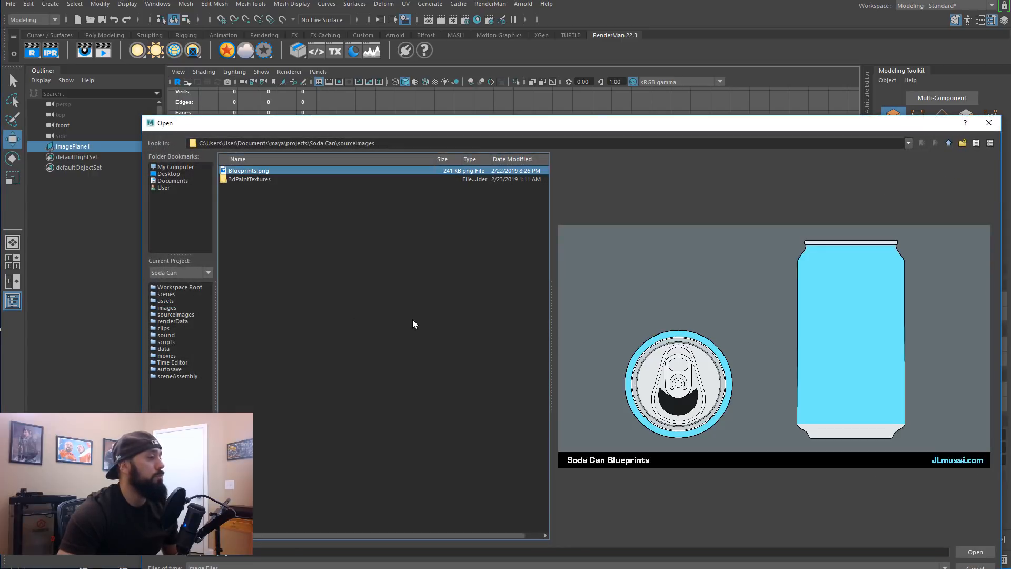
pyautogui.click(975, 552)
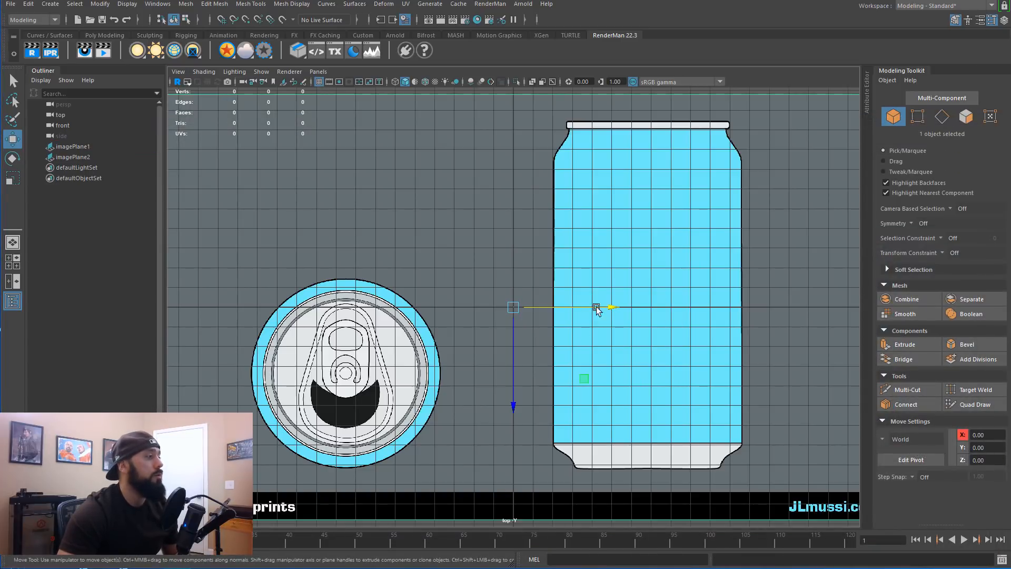
# Step: Move the top-view image plane along X to about 8.66 so the can lid drawing lies over the vertical axis
pyautogui.moveTo(561, 309); pyautogui.dragTo(732, 309)
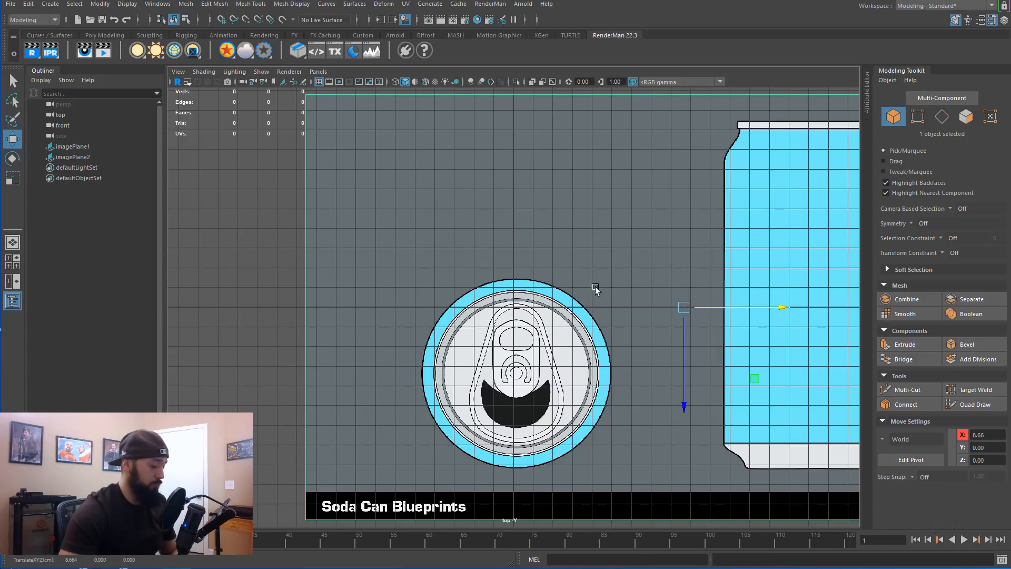
pyautogui.scroll(5, 574, 307)
pyautogui.scroll(-5, 608, 221)
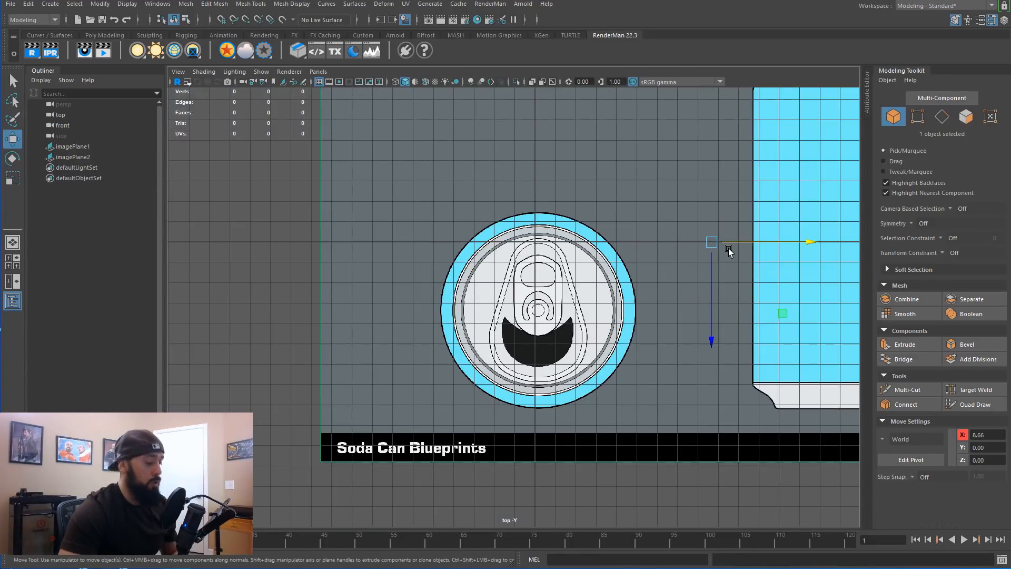
# Step: Move the top-view image plane's pivot onto the can lid drawing, to about X 0.14, Z 4.52
pyautogui.press('d')
pyautogui.scroll(-5, 691, 278)
pyautogui.click(631, 277)
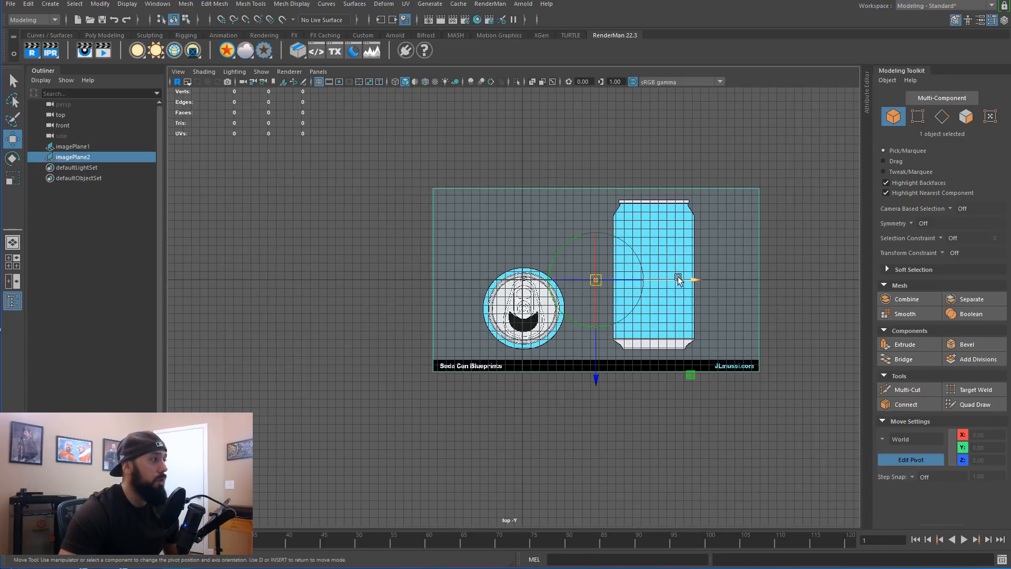
pyautogui.moveTo(684, 279); pyautogui.dragTo(618, 279)
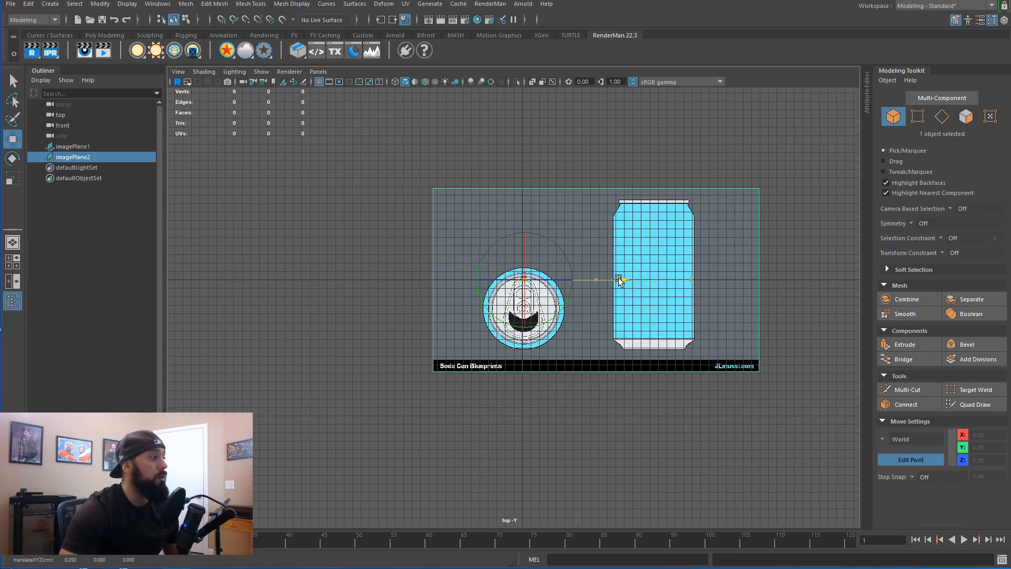
pyautogui.scroll(3, 581, 307)
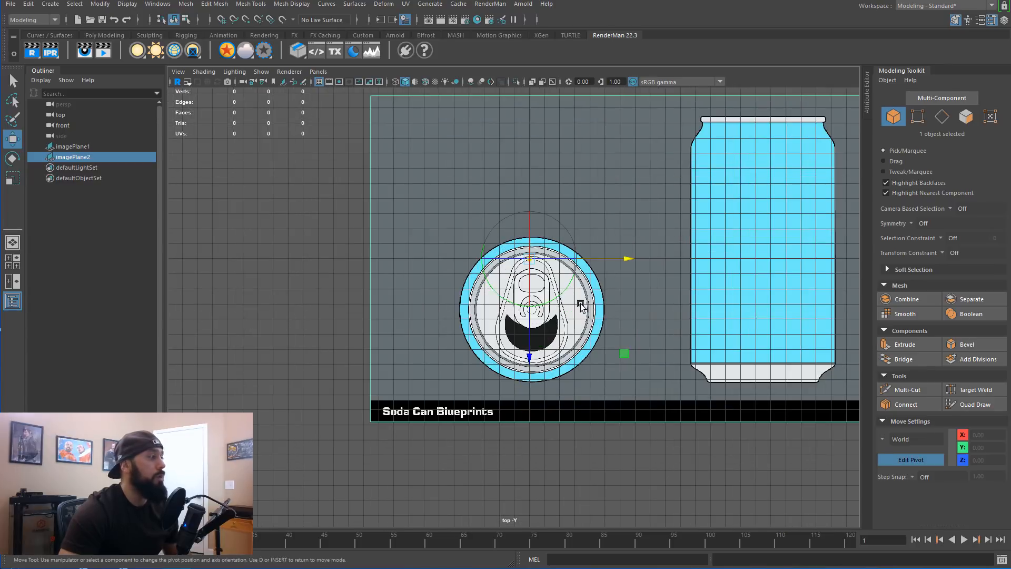
pyautogui.scroll(3, 581, 307)
pyautogui.moveTo(550, 321); pyautogui.dragTo(552, 444)
pyautogui.moveTo(613, 343); pyautogui.dragTo(618, 343)
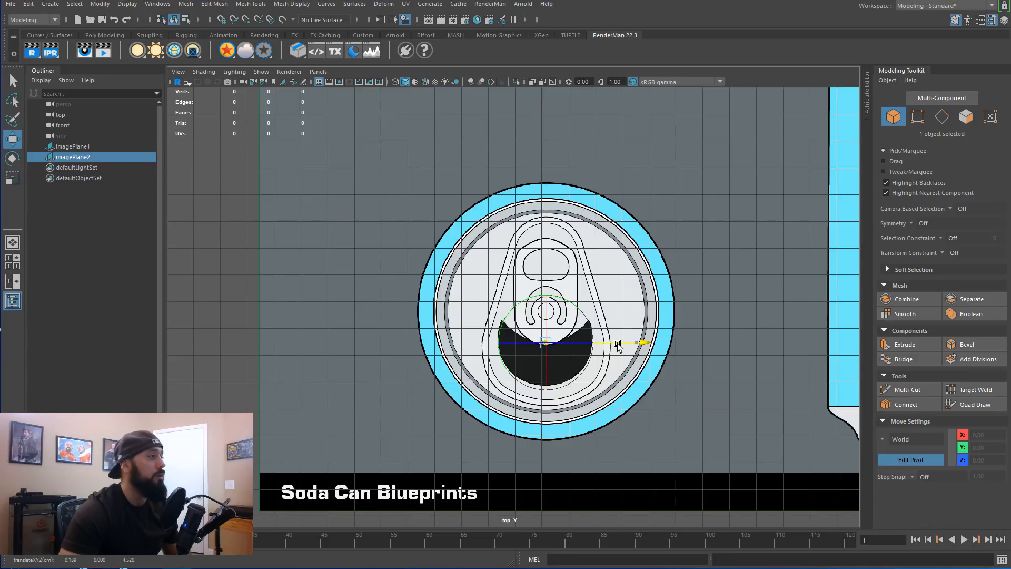
pyautogui.press('d')
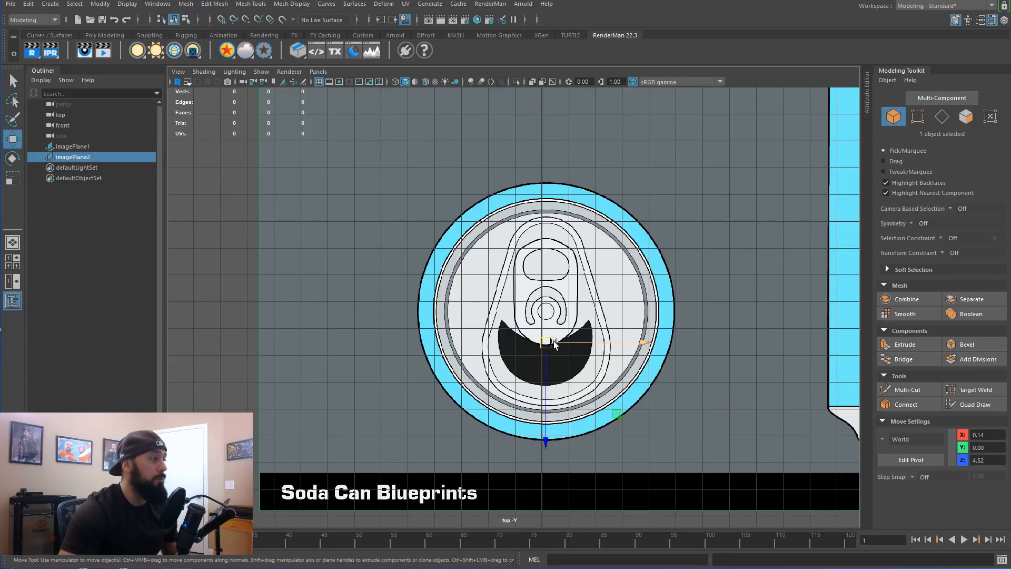
# Step: Move the top-view image plane to about X -0.02, Z 1.16 so the can lid drawing is centred on the origin
pyautogui.moveTo(546, 437); pyautogui.dragTo(533, 305)
pyautogui.moveTo(643, 224); pyautogui.dragTo(641, 224)
pyautogui.keyDown('alt'); pyautogui.moveTo(625, 278); pyautogui.dragTo(626, 361, button='middle'); pyautogui.keyUp('alt')
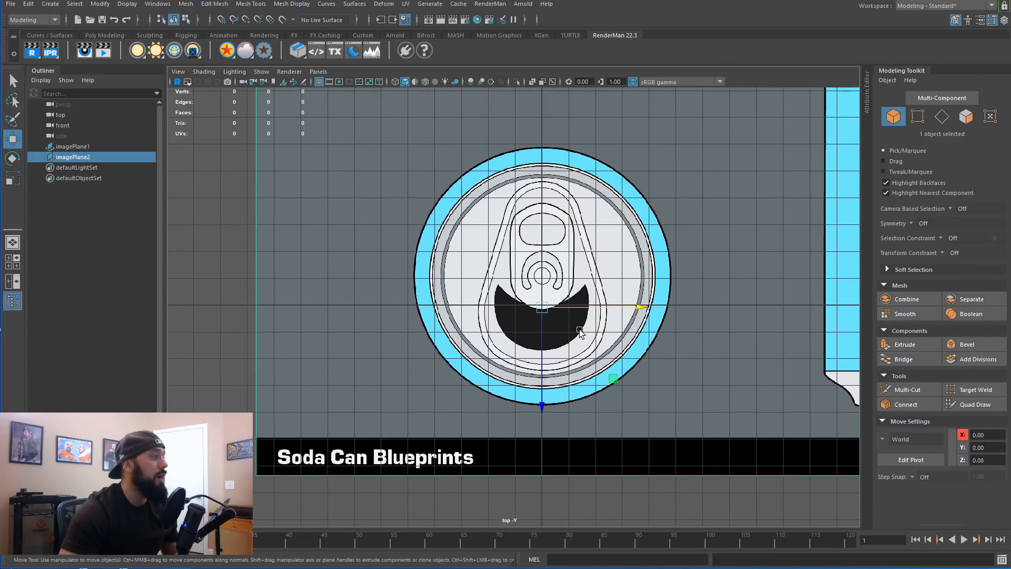
pyautogui.moveTo(543, 404); pyautogui.dragTo(544, 418)
# Step: Return to the four-view layout and create a default polygon cylinder at the origin
pyautogui.press('space')
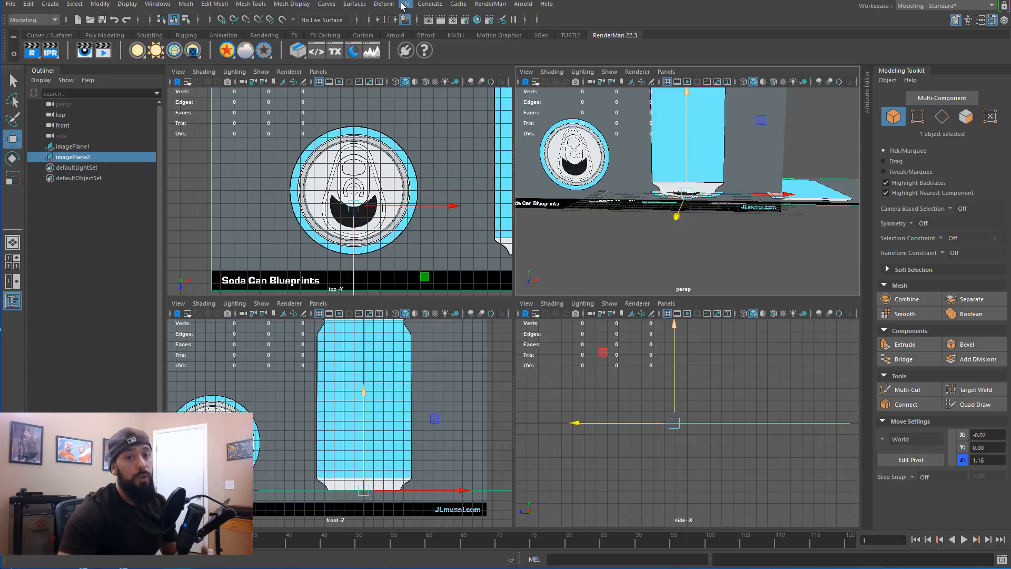
pyautogui.click(51, 5)
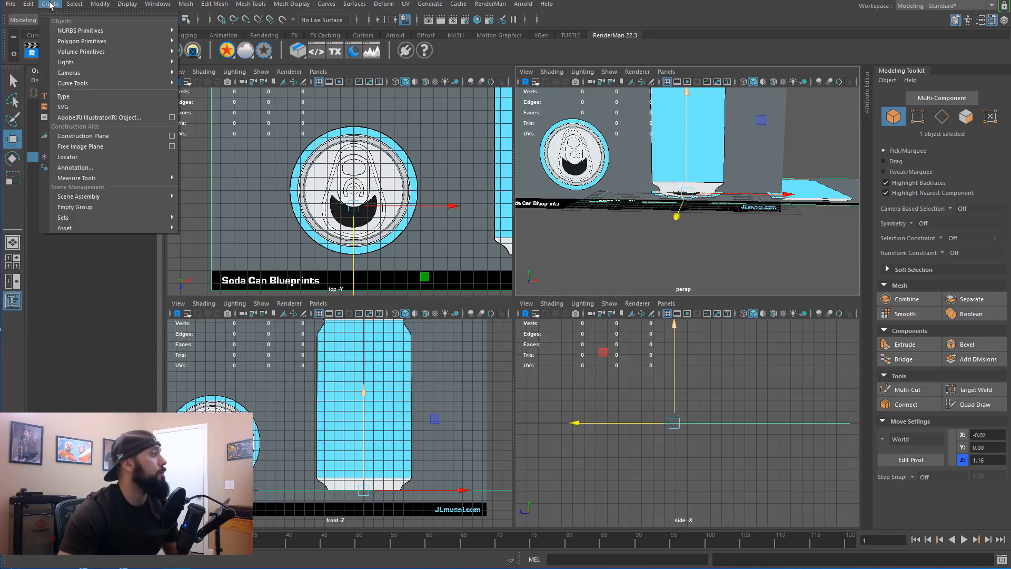
pyautogui.moveTo(85, 41)
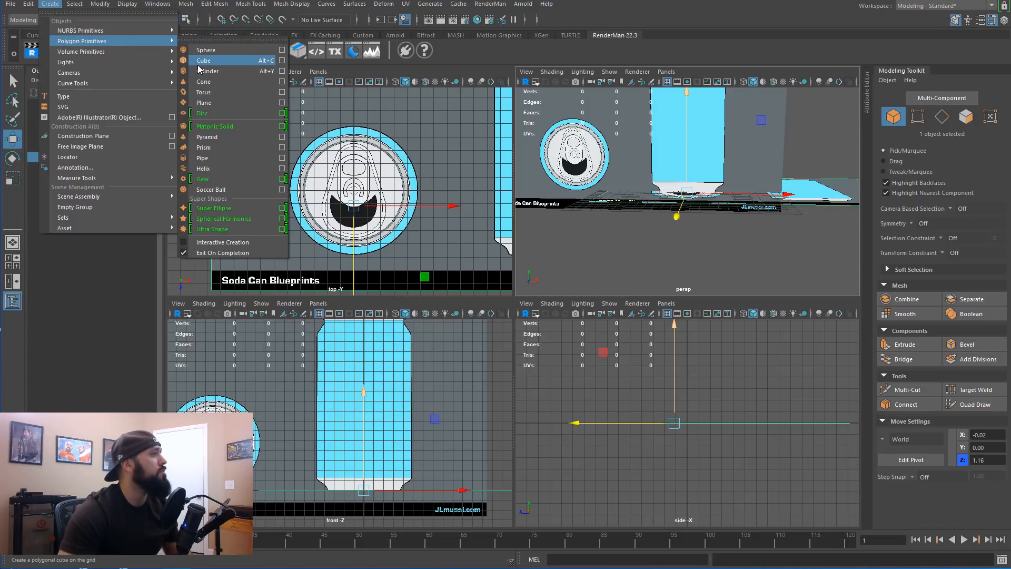
pyautogui.click(268, 71)
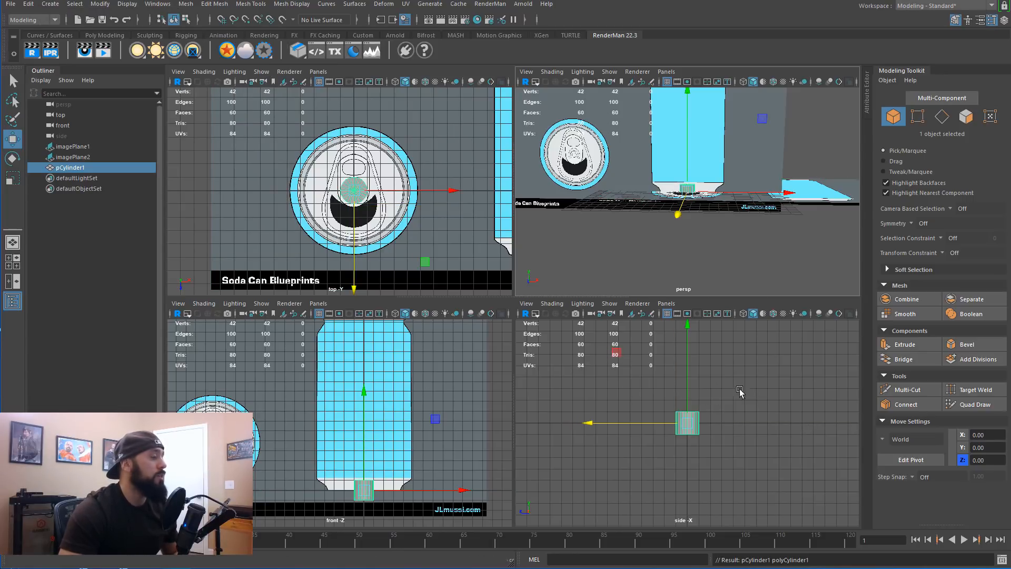
# Step: Raise the cylinder's top ring of vertices to about Y 12.51 and return to object mode
pyautogui.scroll(6, 708, 427)
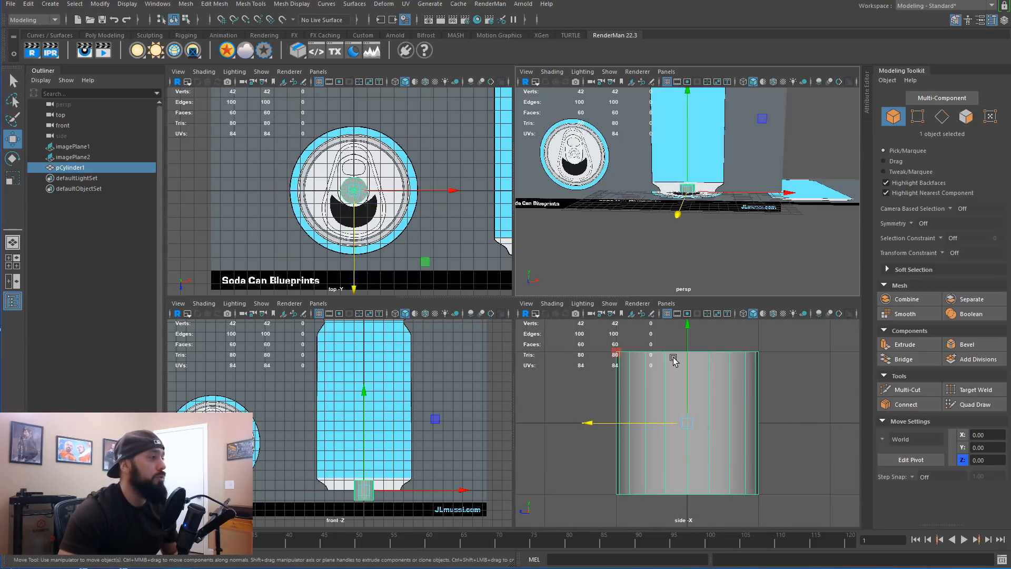
pyautogui.rightClick(673, 358)
pyautogui.moveTo(666, 358); pyautogui.dragTo(675, 358, button='right')
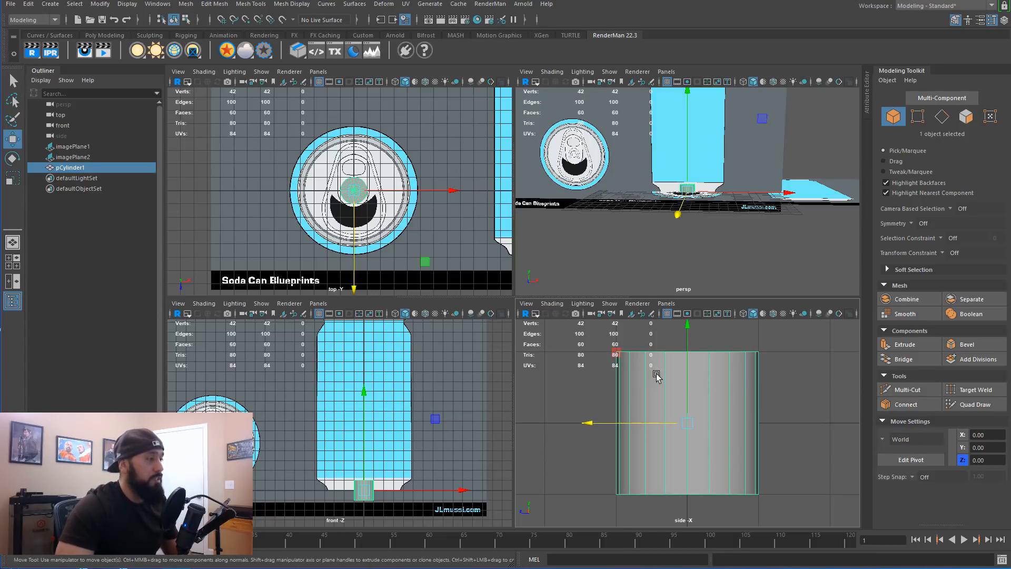
pyautogui.press('F9')
pyautogui.moveTo(804, 375); pyautogui.dragTo(584, 310)
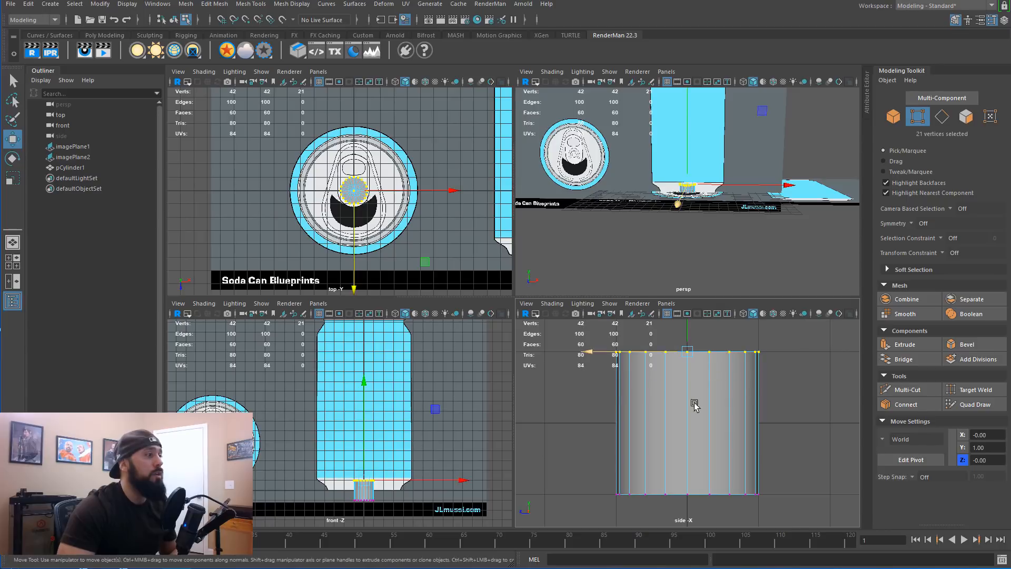
pyautogui.scroll(-5, 720, 407)
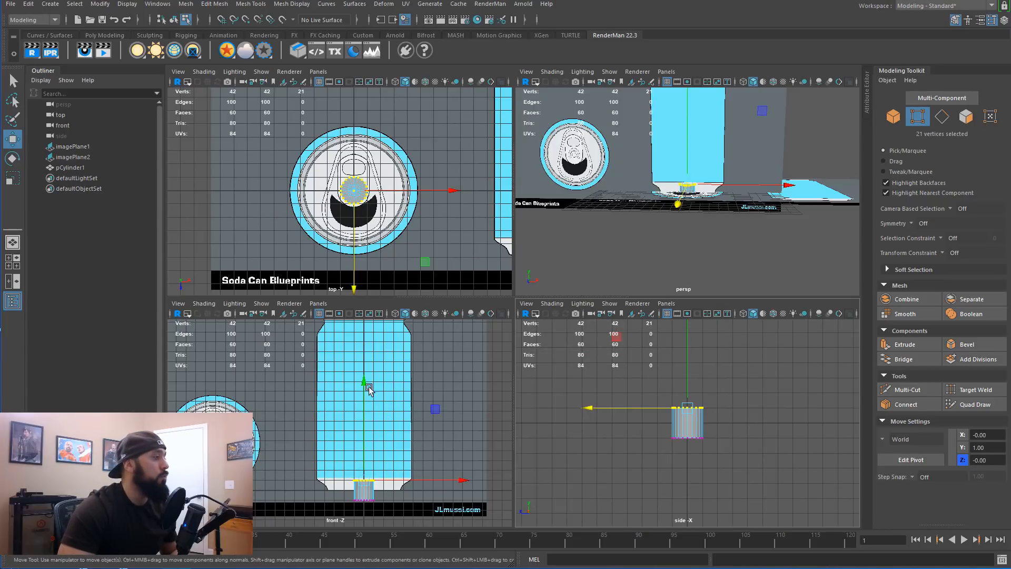
pyautogui.moveTo(364, 382); pyautogui.dragTo(354, 268)
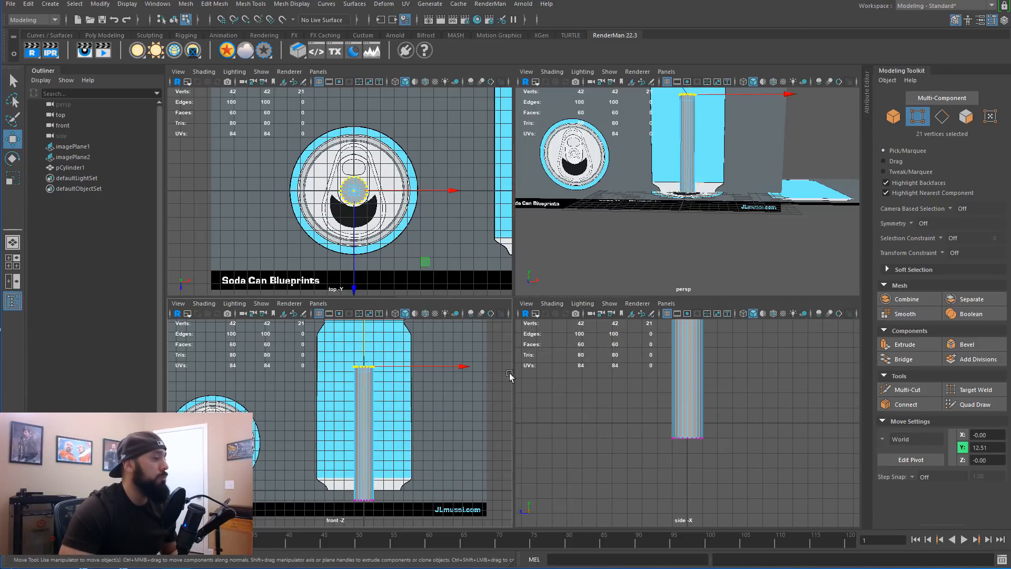
pyautogui.press('F8')
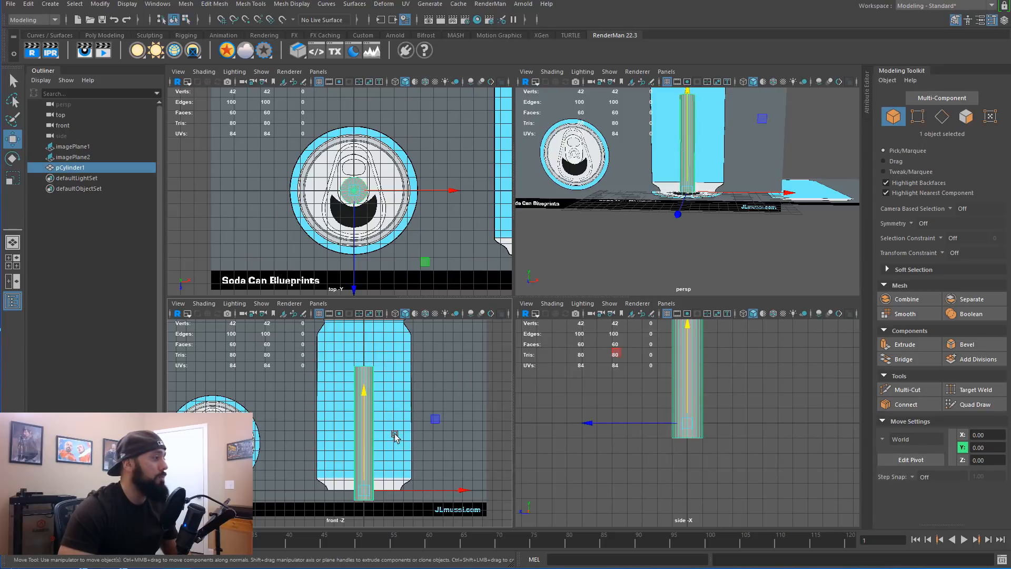
# Step: Scale the cylinder to about X 2.32, Y 1.39, Z 2.32 so its top nears the can's rim
pyautogui.moveTo(388, 428)
pyautogui.keyDown('alt'); pyautogui.mouseDown(button='middle')
pyautogui.moveTo(379, 424)
pyautogui.moveTo(391, 427)
pyautogui.mouseUp(button='middle'); pyautogui.keyUp('alt')
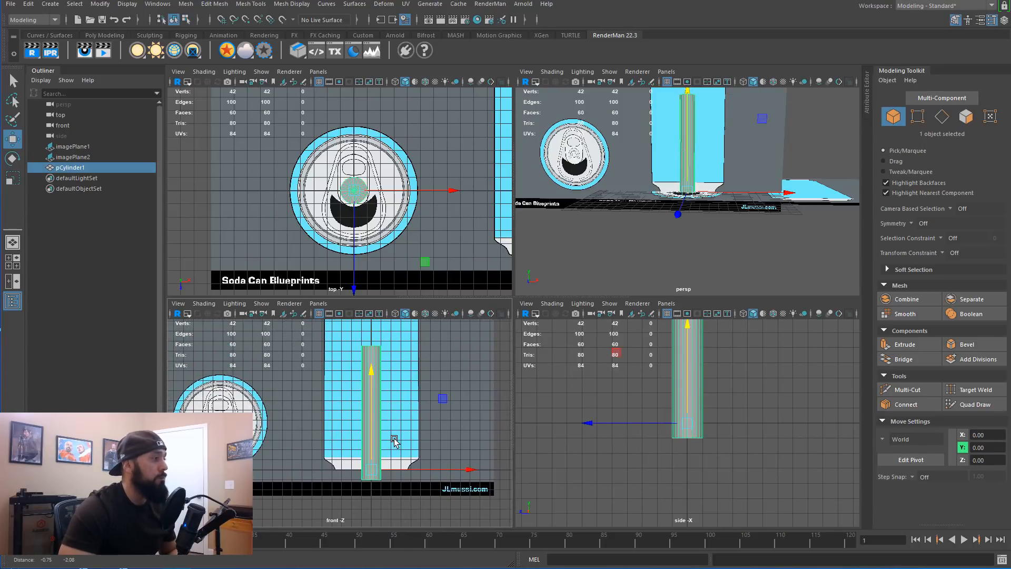
pyautogui.rightClick(371, 408)
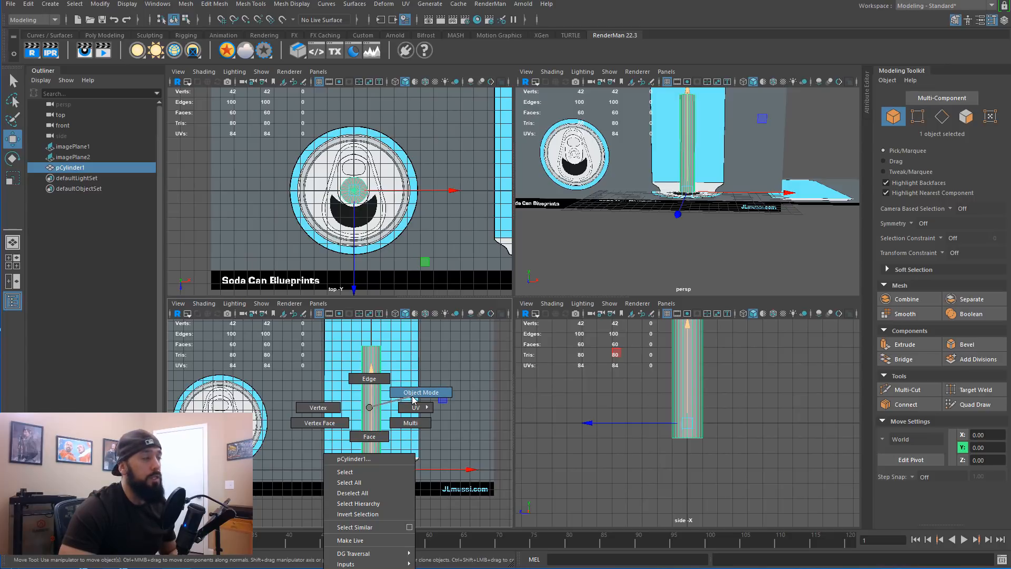
pyautogui.click(414, 396)
pyautogui.press('r')
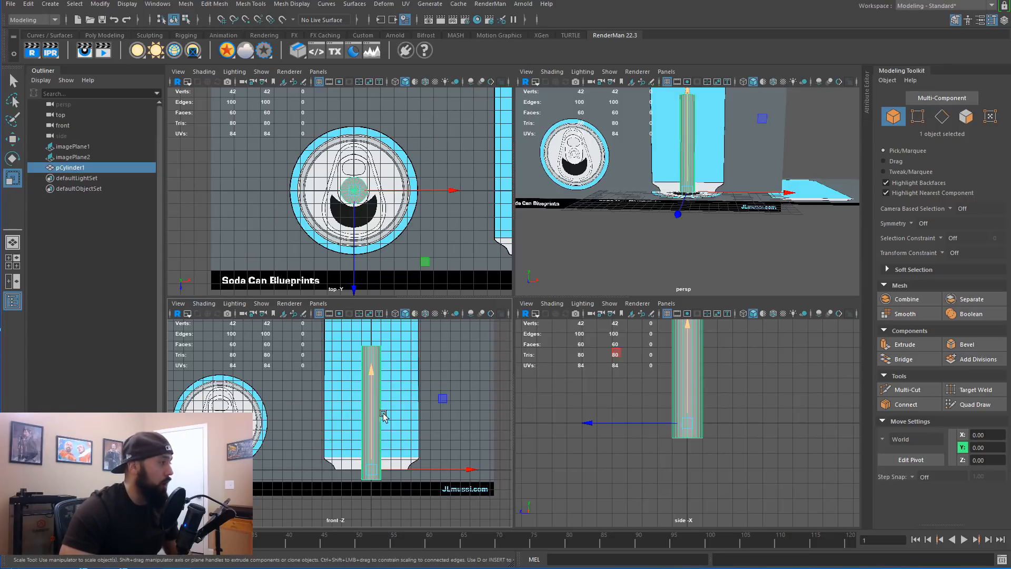
pyautogui.moveTo(371, 469); pyautogui.dragTo(545, 455)
pyautogui.scroll(-3, 388, 425)
pyautogui.moveTo(356, 352); pyautogui.dragTo(389, 461)
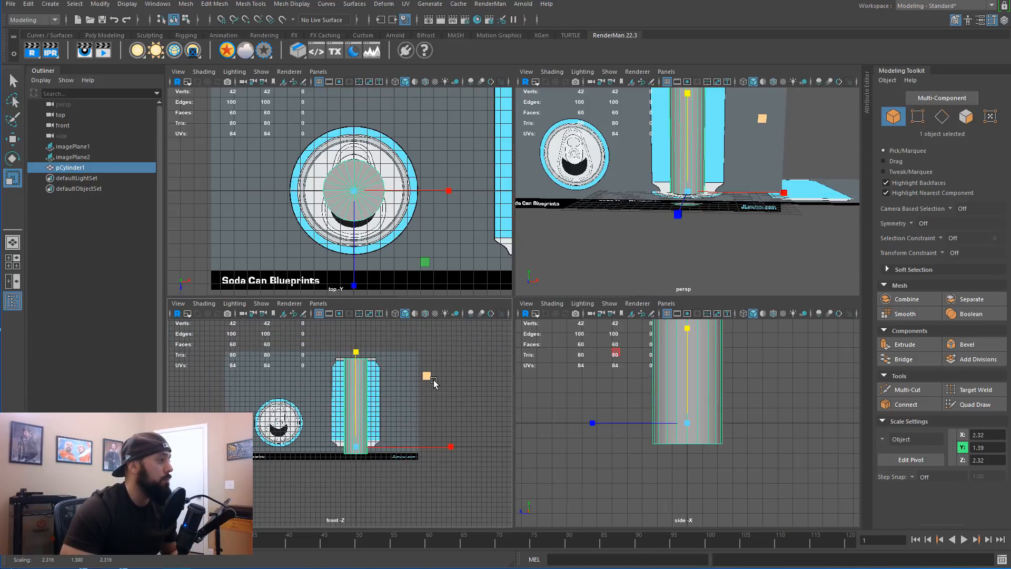
# Step: Raise the cylinder's bottom vertices in the front view so they sit on the can's base at the ground line
pyautogui.keyDown('alt'); pyautogui.moveTo(718, 203); pyautogui.dragTo(696, 229); pyautogui.keyUp('alt')
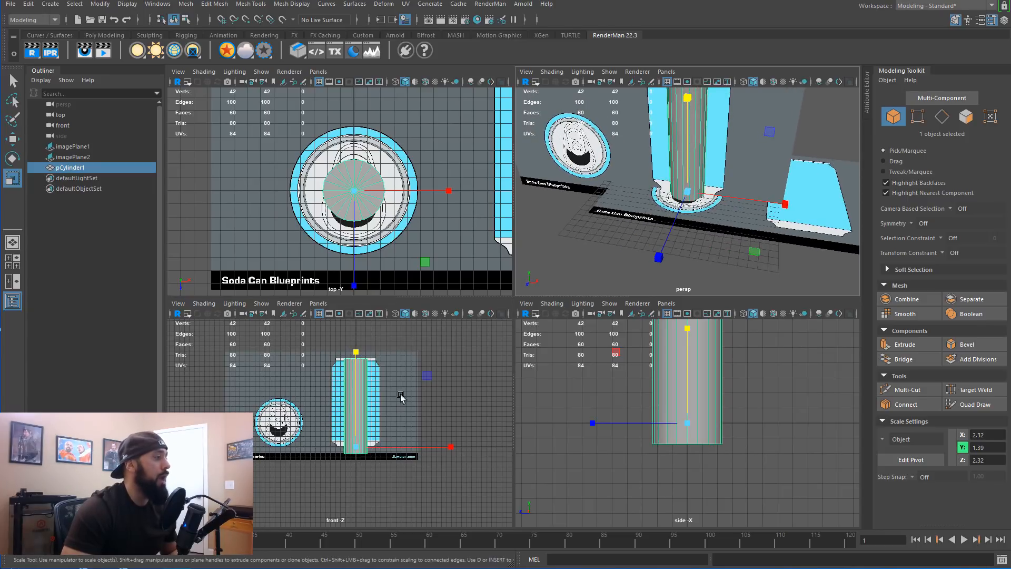
pyautogui.scroll(2, 382, 415)
pyautogui.scroll(4, 382, 415)
pyautogui.press('space')
pyautogui.scroll(-3, 486, 440)
pyautogui.press('F9')
pyautogui.moveTo(603, 500); pyautogui.dragTo(468, 451)
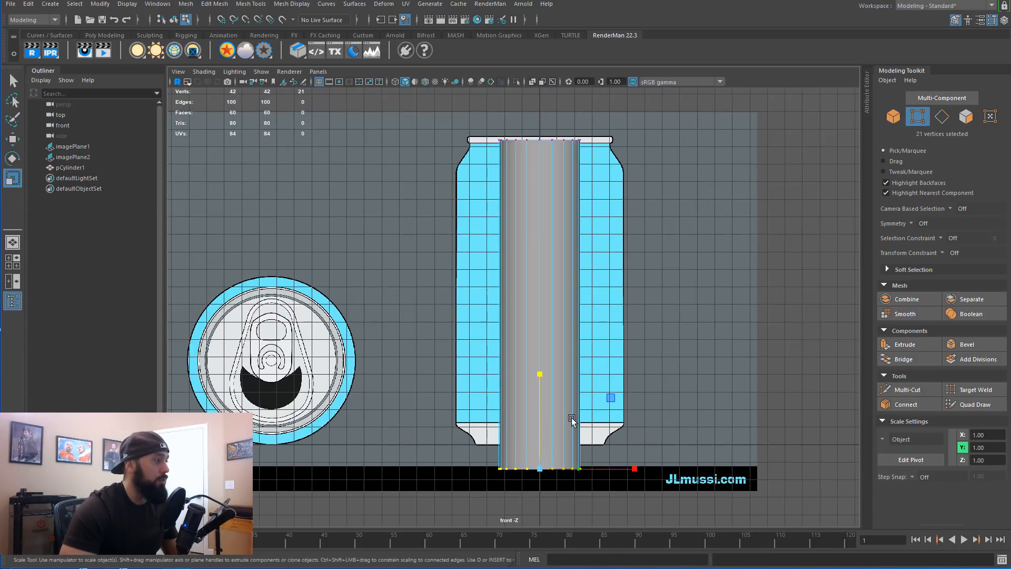
pyautogui.press('w')
pyautogui.moveTo(539, 406); pyautogui.dragTo(535, 382)
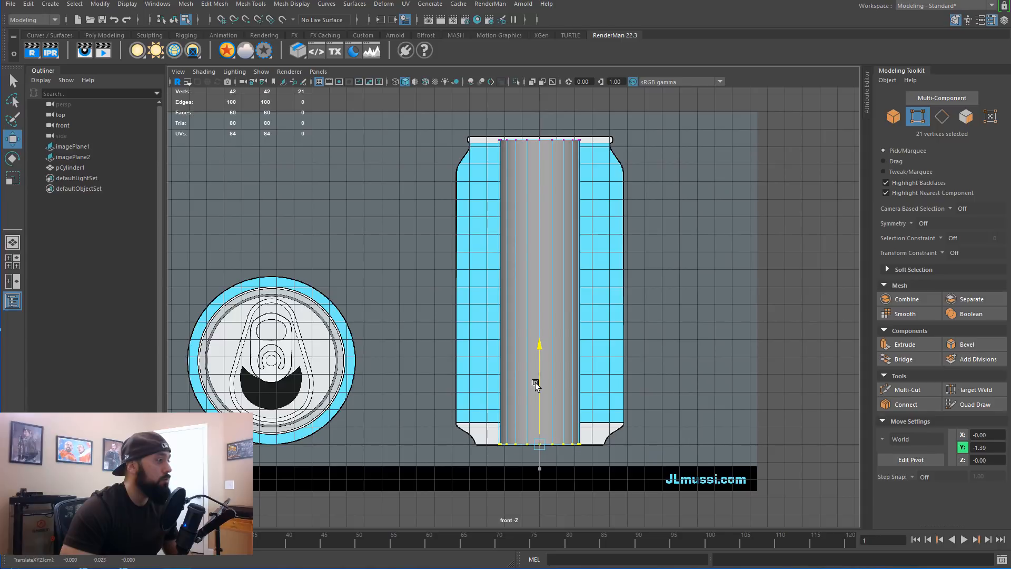
# Step: Raise the cylinder's top vertices to about Y 17.56, level with the can's upper rim, and return to object mode
pyautogui.moveTo(631, 156); pyautogui.dragTo(389, 112)
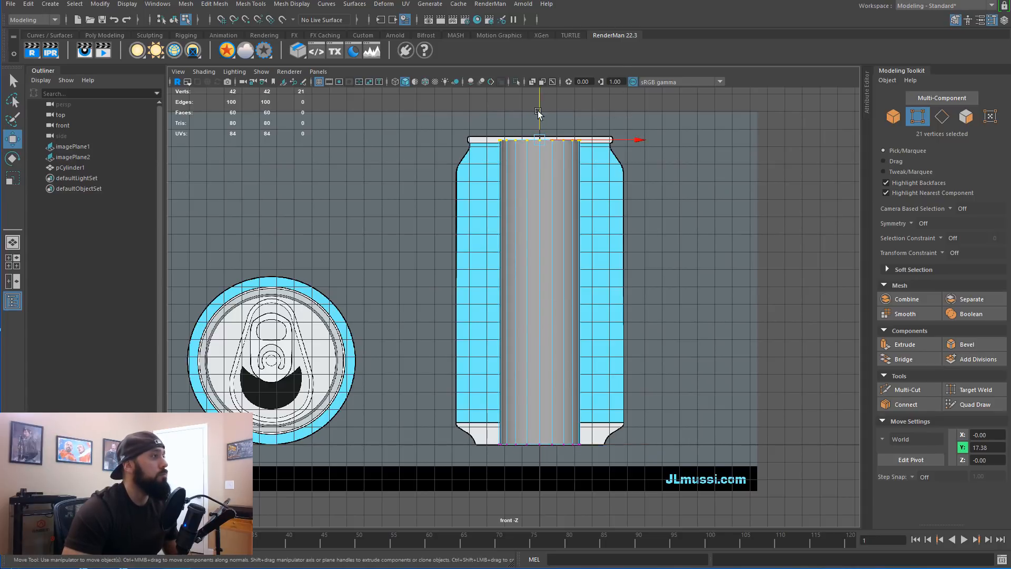
pyautogui.moveTo(539, 112); pyautogui.dragTo(539, 109)
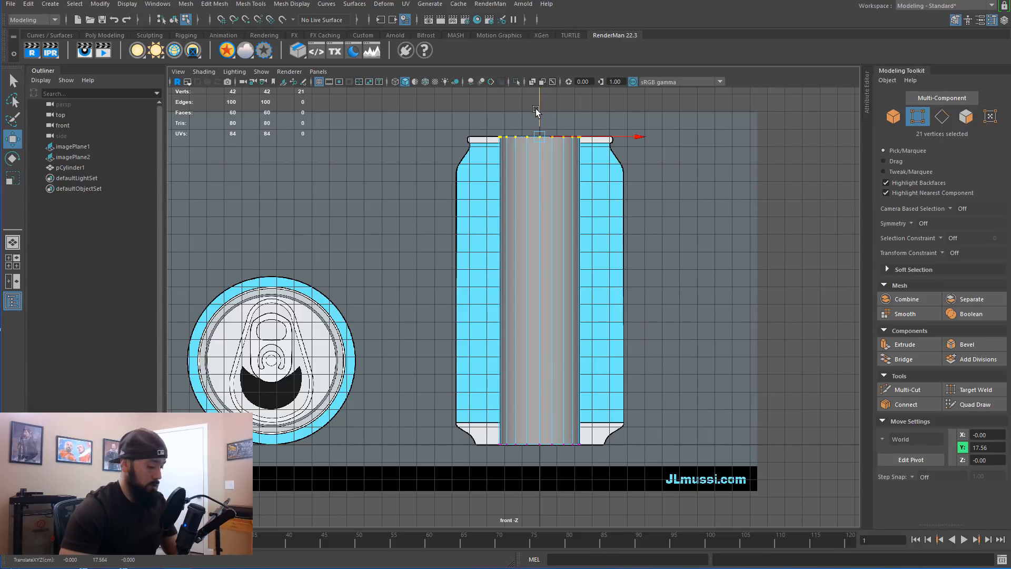
pyautogui.press('r')
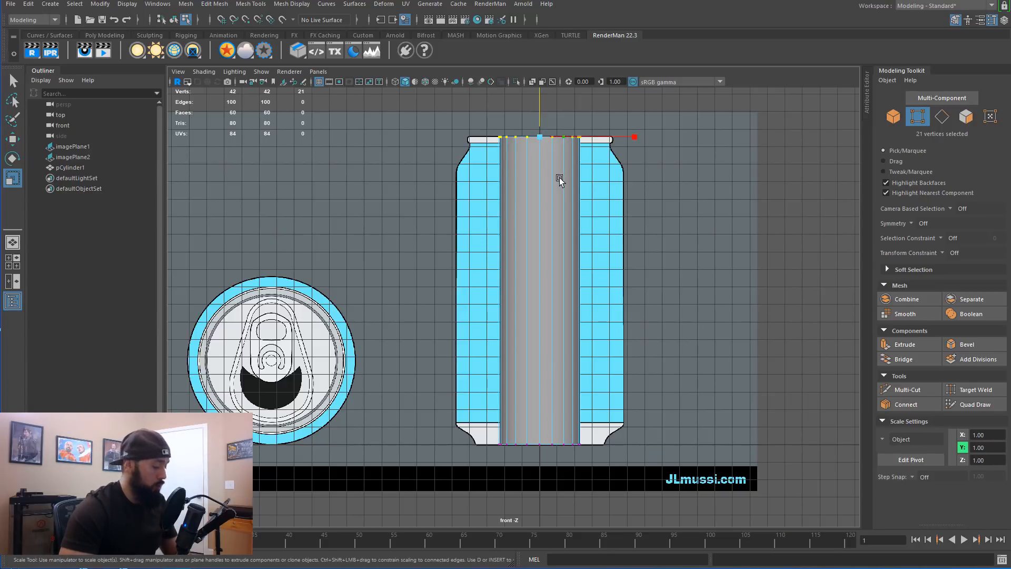
pyautogui.press('F8')
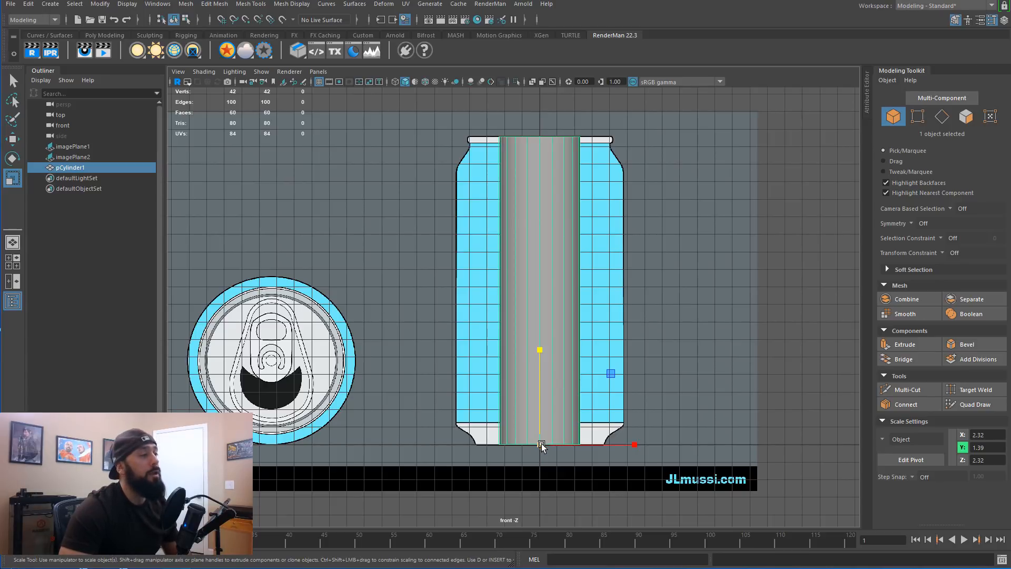
# Step: Try to scale the cylinder uniformly to about X 4.80, Y 2.88, Z 4.80 to match the can's width
pyautogui.moveTo(542, 445); pyautogui.dragTo(875, 366)
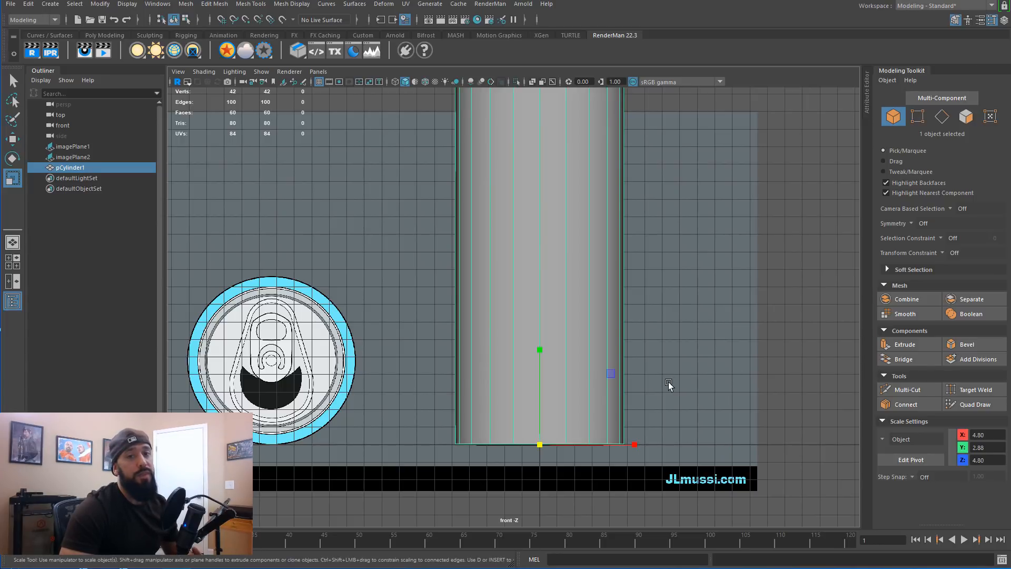
pyautogui.scroll(-3, 552, 367)
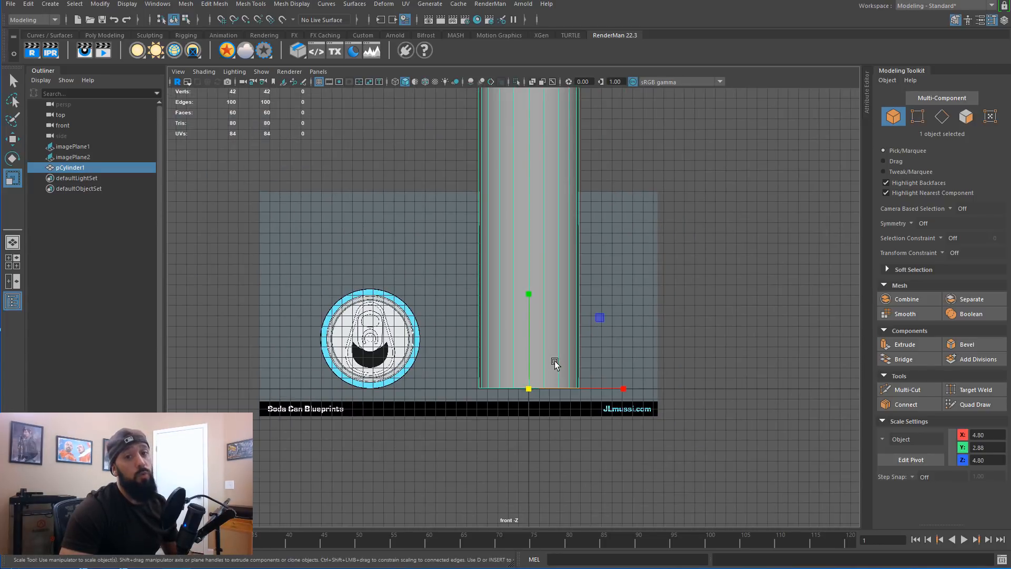
pyautogui.hotkey('ctrl', 'z')
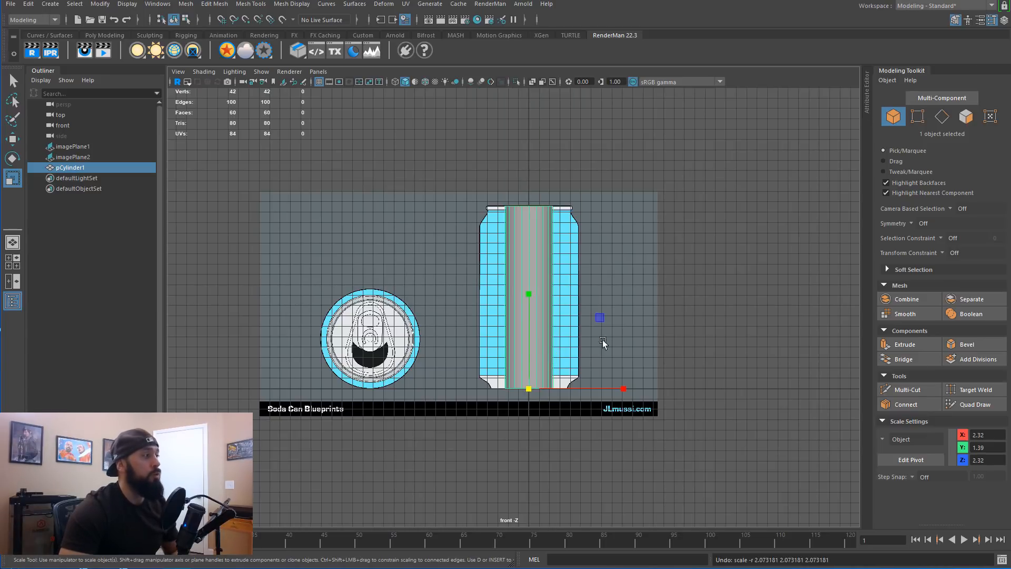
# Step: Scale the cylinder only in X and Z to about 4.81 so it matches the diameter of the can drawings
pyautogui.press('space')
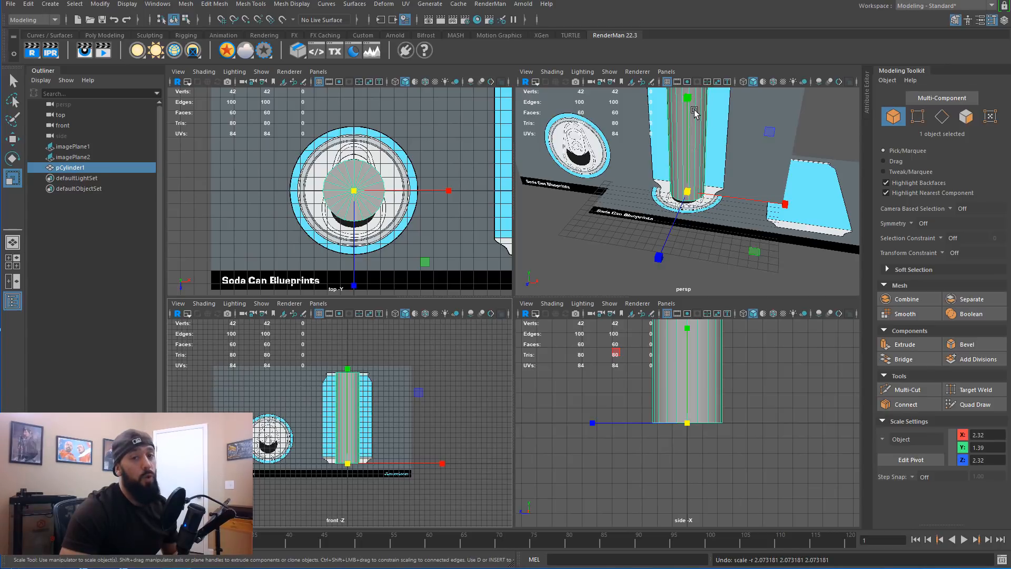
pyautogui.moveTo(755, 252); pyautogui.dragTo(825, 253)
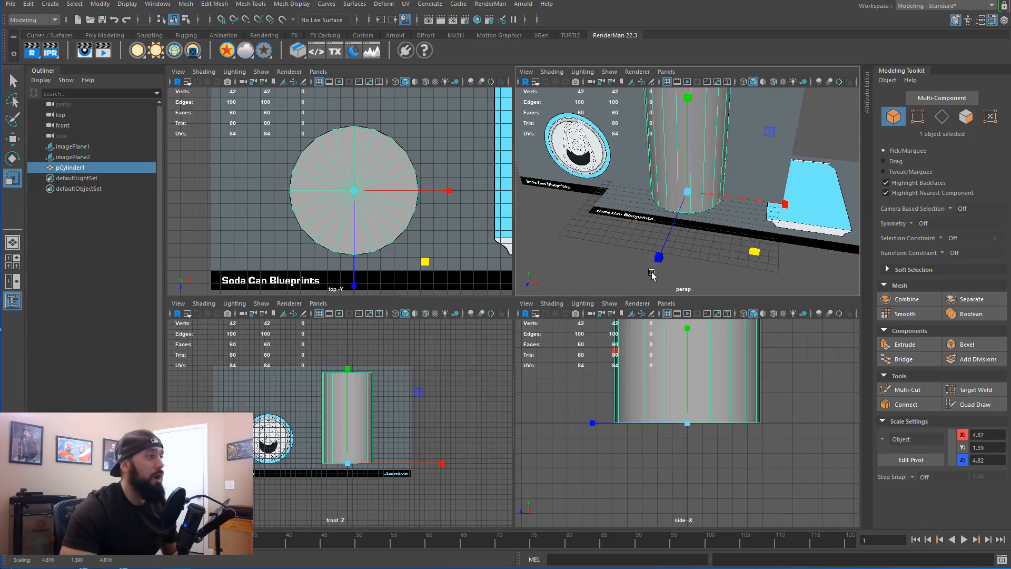
pyautogui.scroll(6, 413, 422)
pyautogui.scroll(-2, 412, 419)
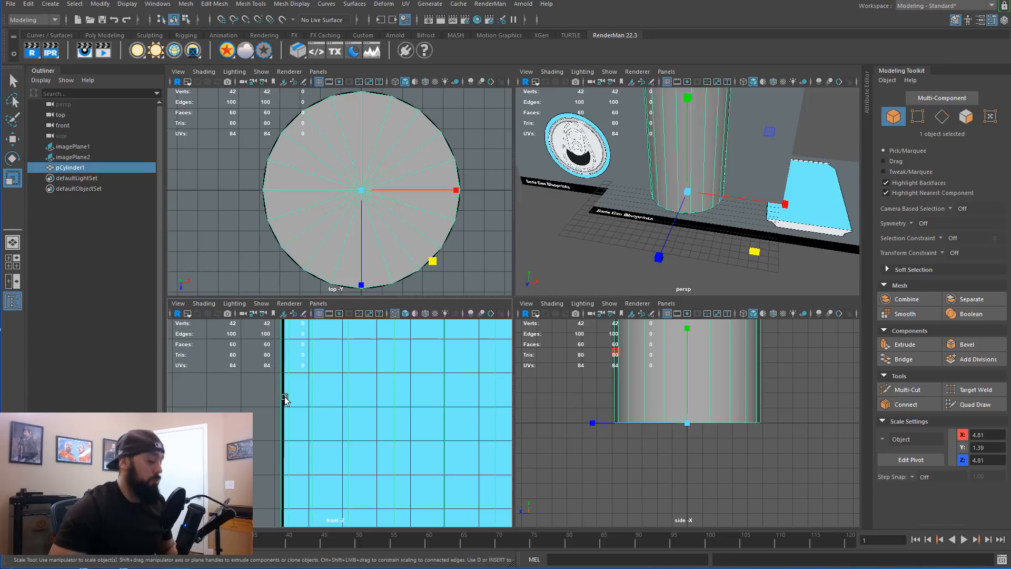
# Step: Hide the blueprint image planes in the perspective view so only the cylinder is displayed there
pyautogui.scroll(-6, 752, 227)
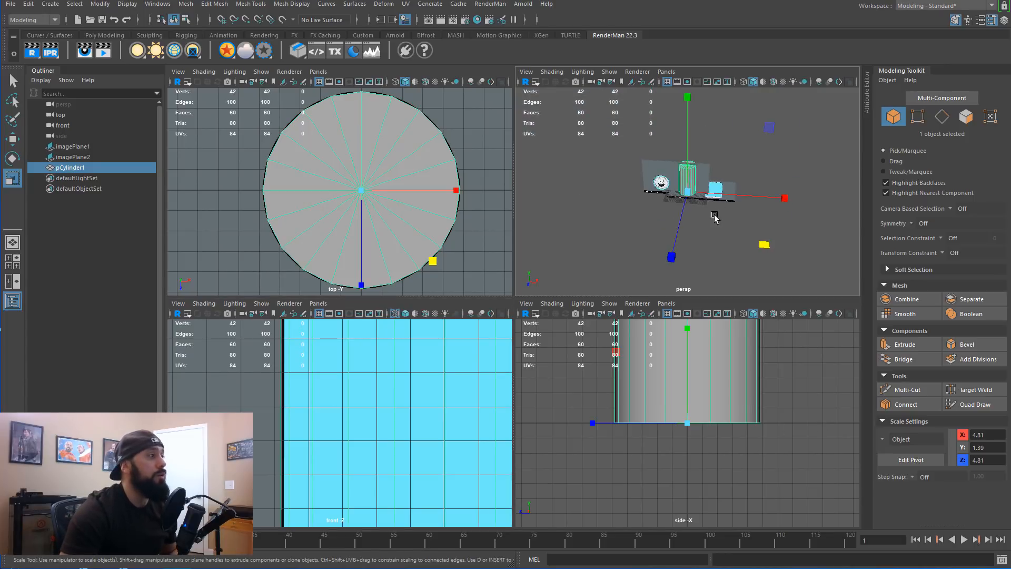
pyautogui.scroll(6, 723, 206)
pyautogui.click(651, 189)
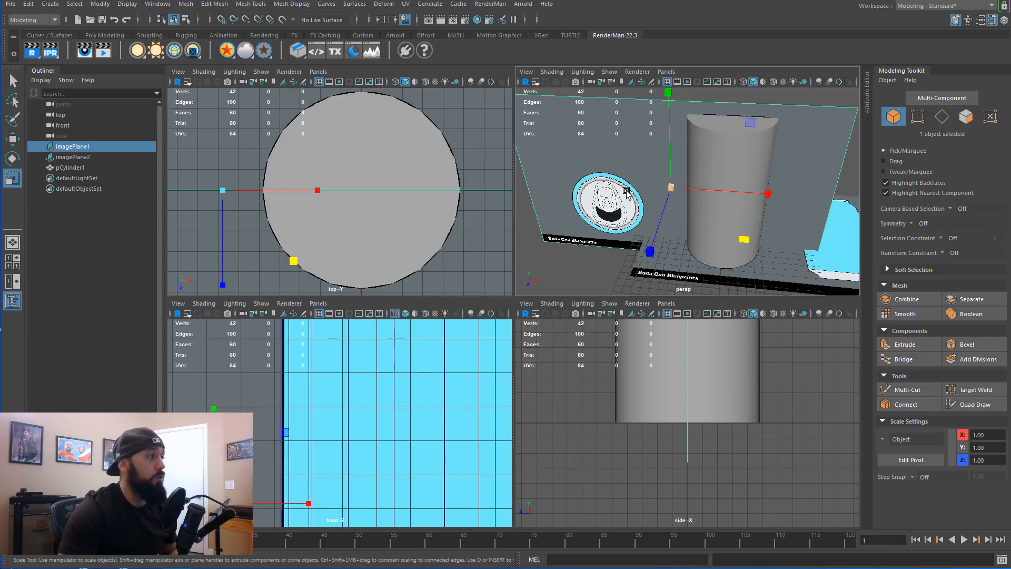
pyautogui.keyDown('shift'); pyautogui.click(672, 273); pyautogui.keyUp('shift')
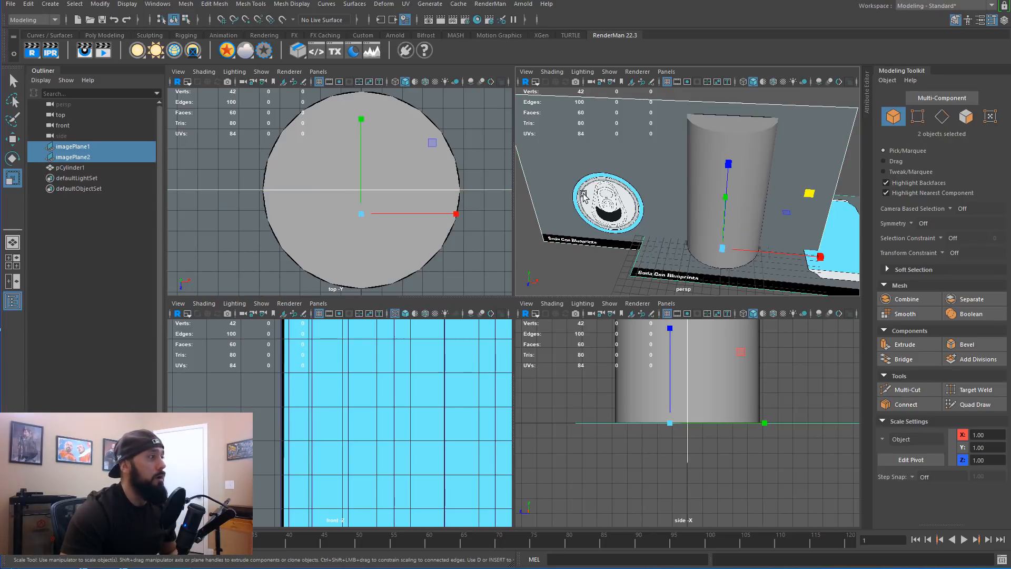
pyautogui.click(611, 73)
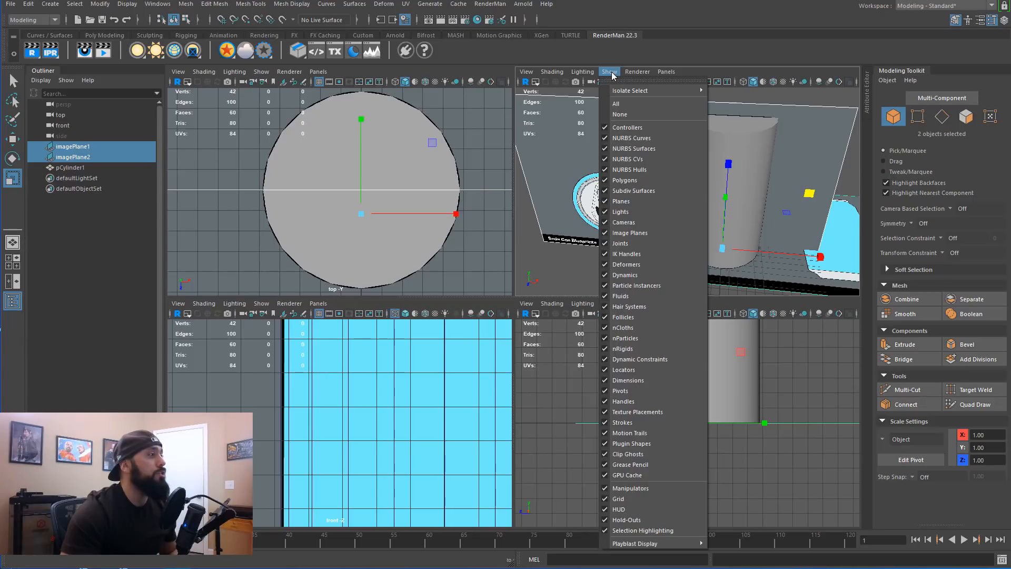
pyautogui.click(609, 232)
pyautogui.keyDown('alt'); pyautogui.moveTo(711, 218); pyautogui.dragTo(682, 225); pyautogui.keyUp('alt')
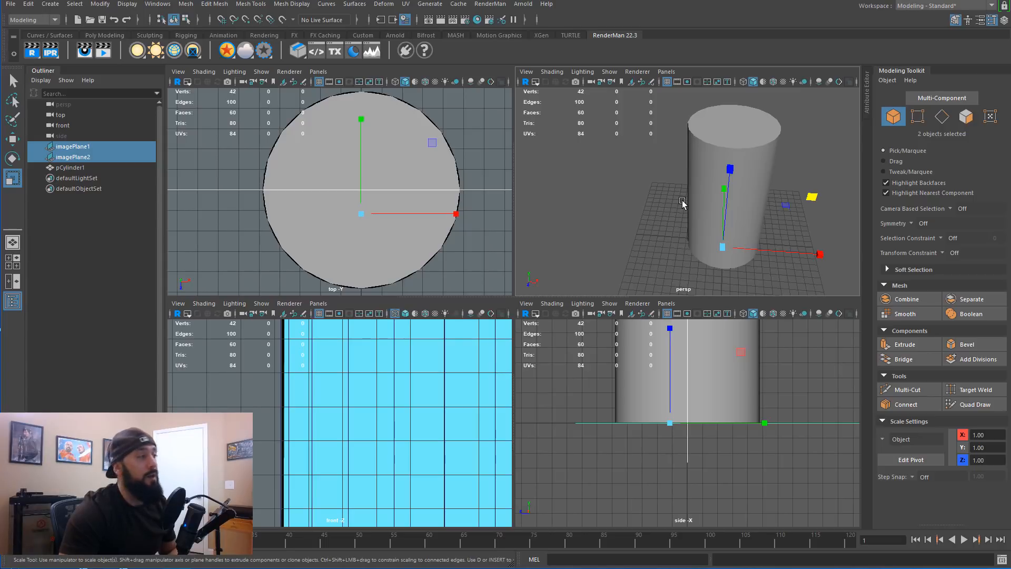
# Step: Switch the workspace to Maya Classic and return to the four-view layout with imagePlane1 selected
pyautogui.scroll(-5, 315, 347)
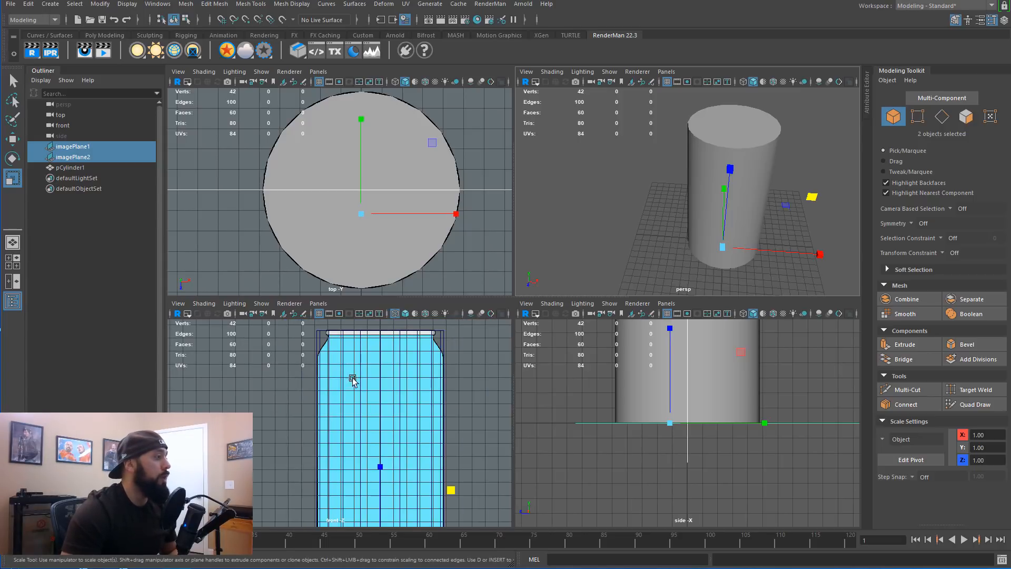
pyautogui.click(284, 390)
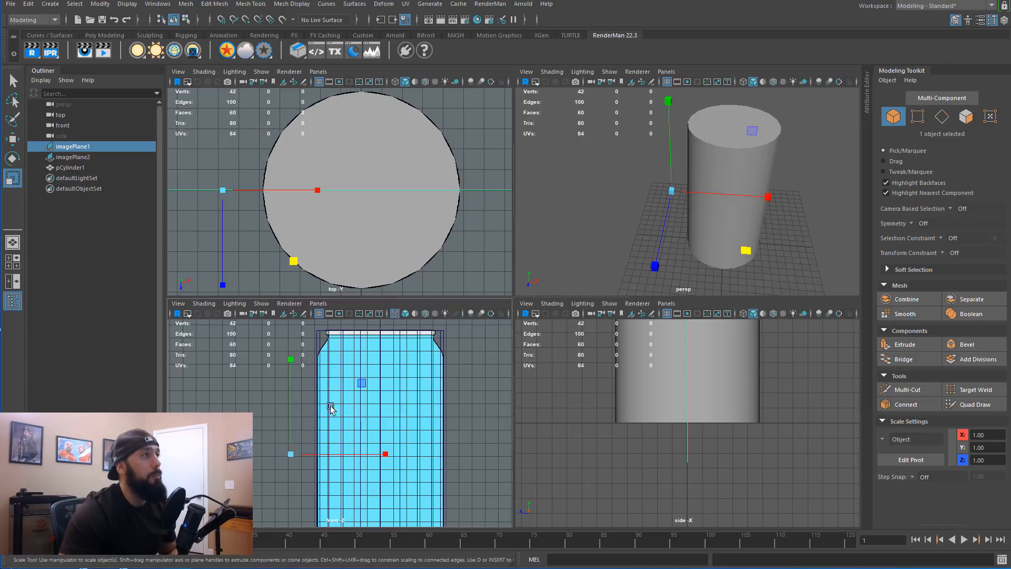
pyautogui.click(927, 5)
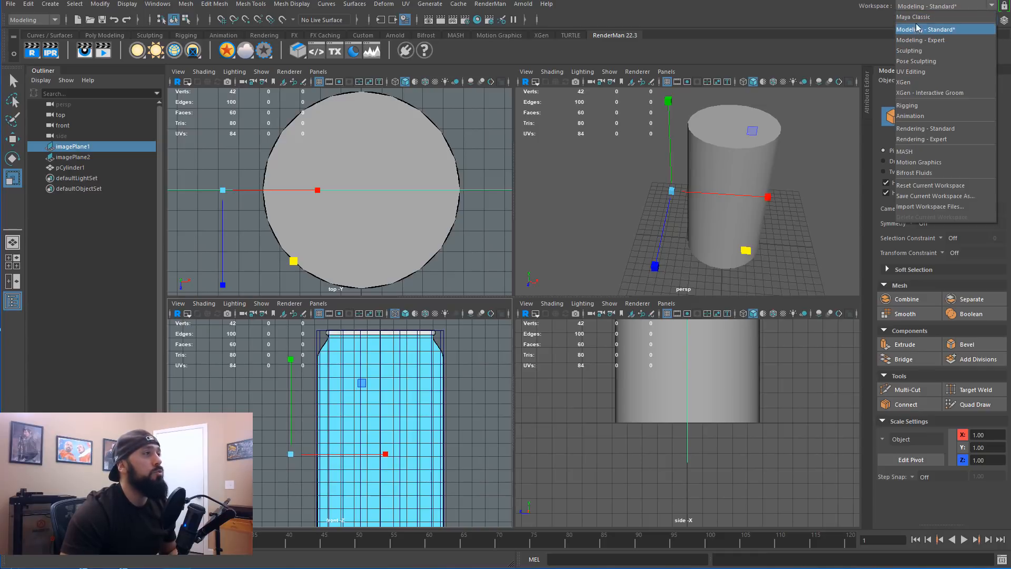
pyautogui.click(917, 17)
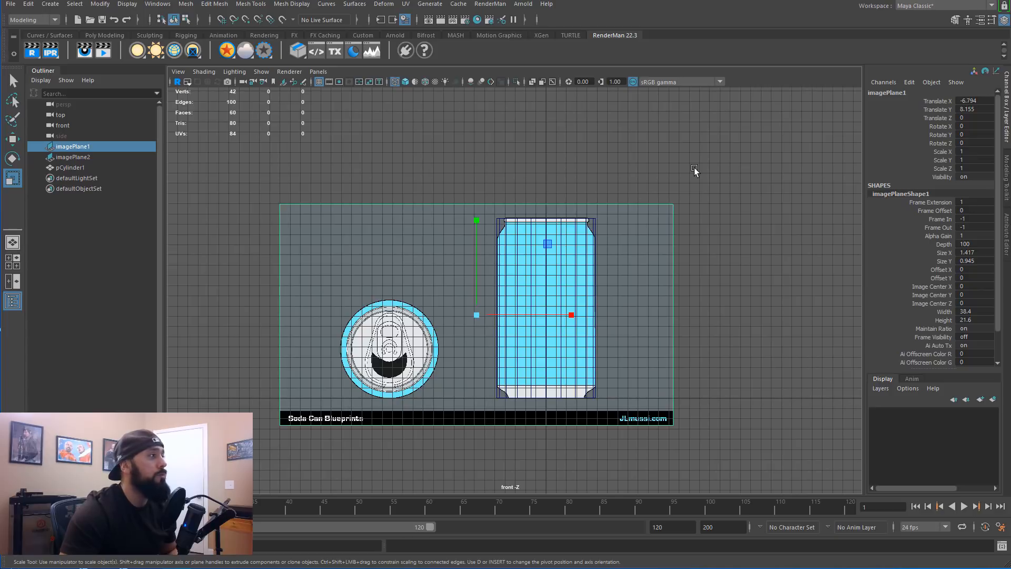
pyautogui.press('space')
pyautogui.scroll(-5, 463, 249)
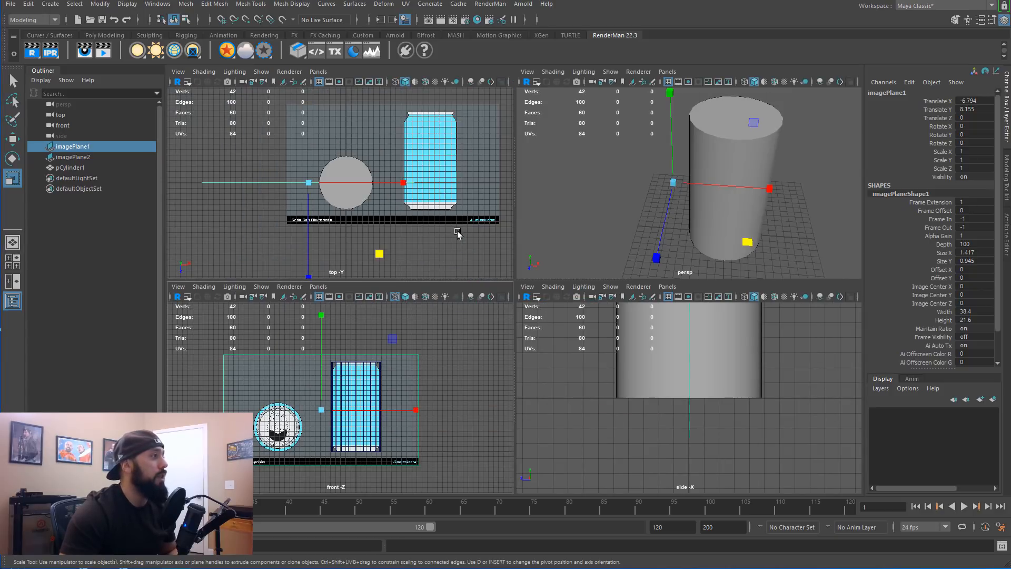
# Step: Create a display layer from the two selected blueprint image planes and name it Ref
pyautogui.keyDown('shift'); pyautogui.click(429, 208); pyautogui.keyUp('shift')
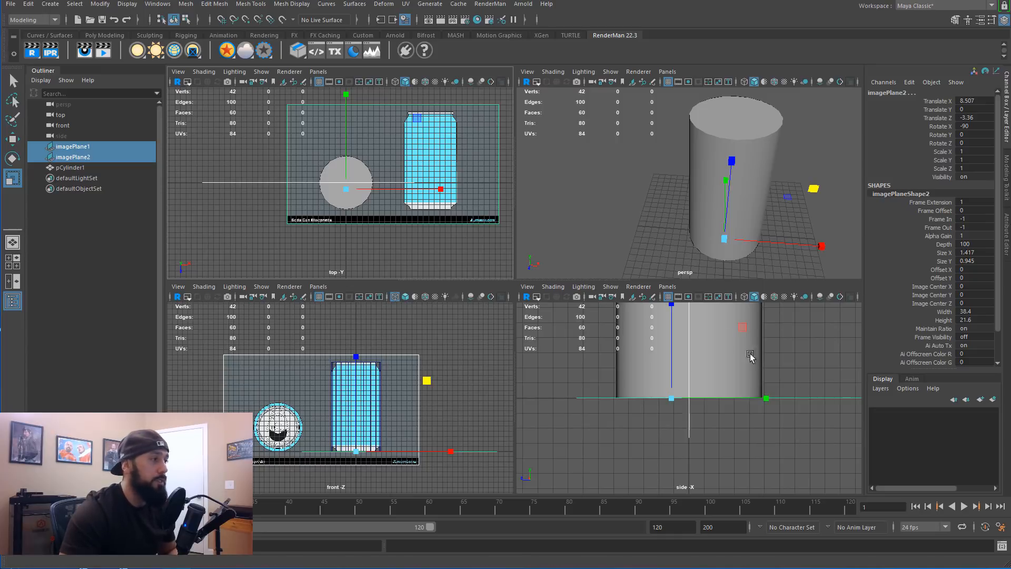
pyautogui.click(880, 388)
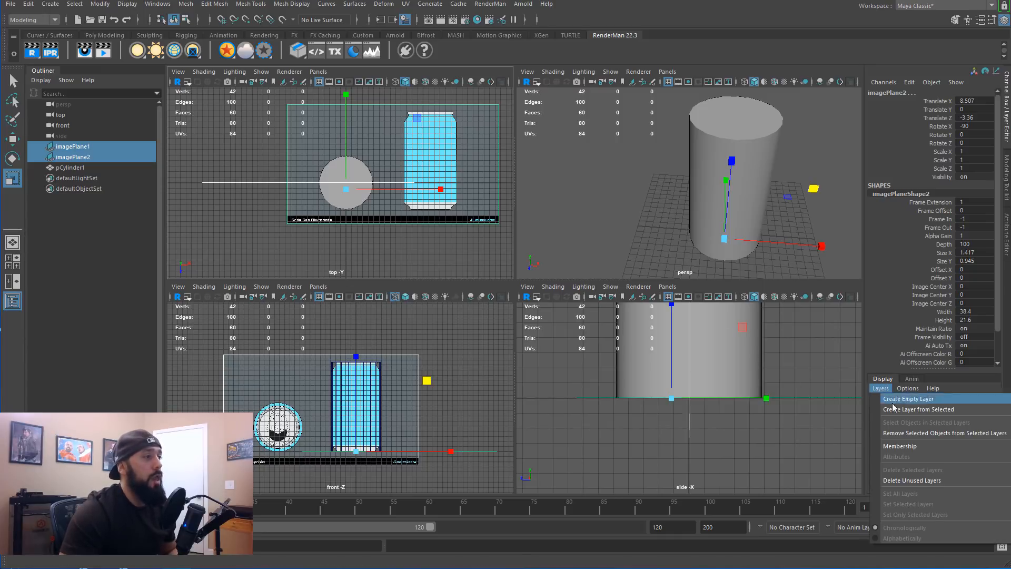
pyautogui.click(896, 411)
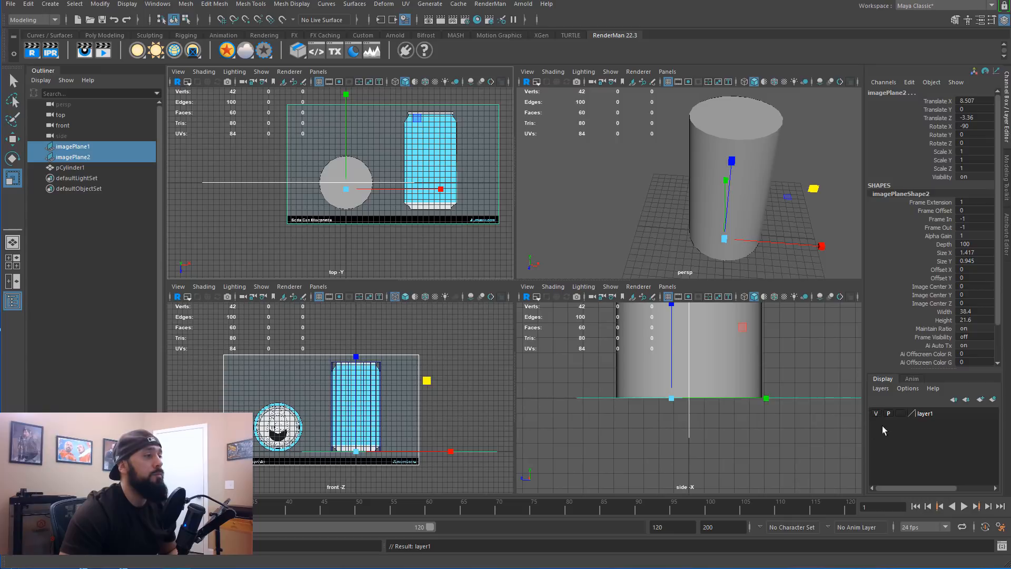
pyautogui.doubleClick(913, 413)
pyautogui.moveTo(692, 257); pyautogui.dragTo(494, 257)
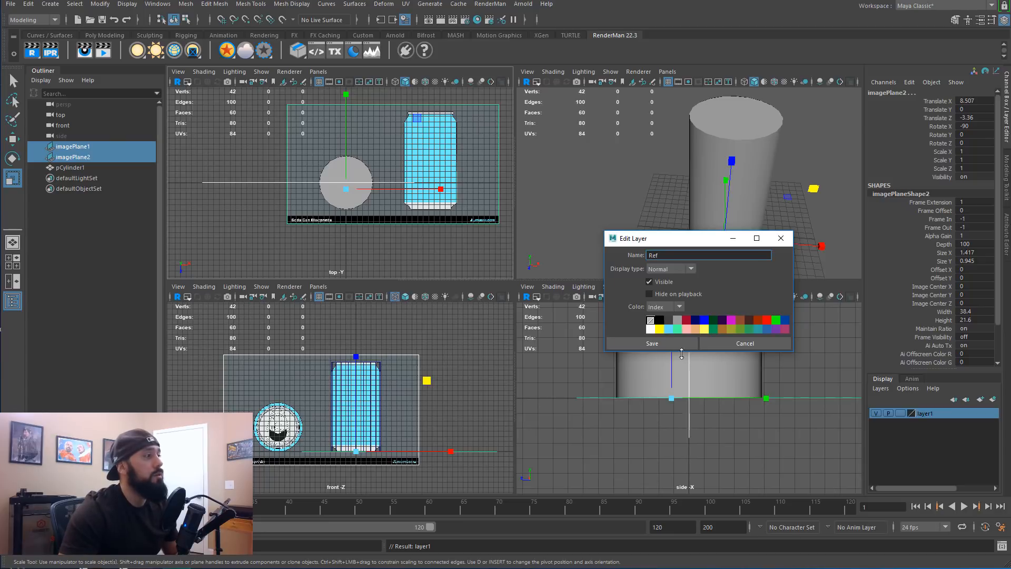
pyautogui.click(662, 345)
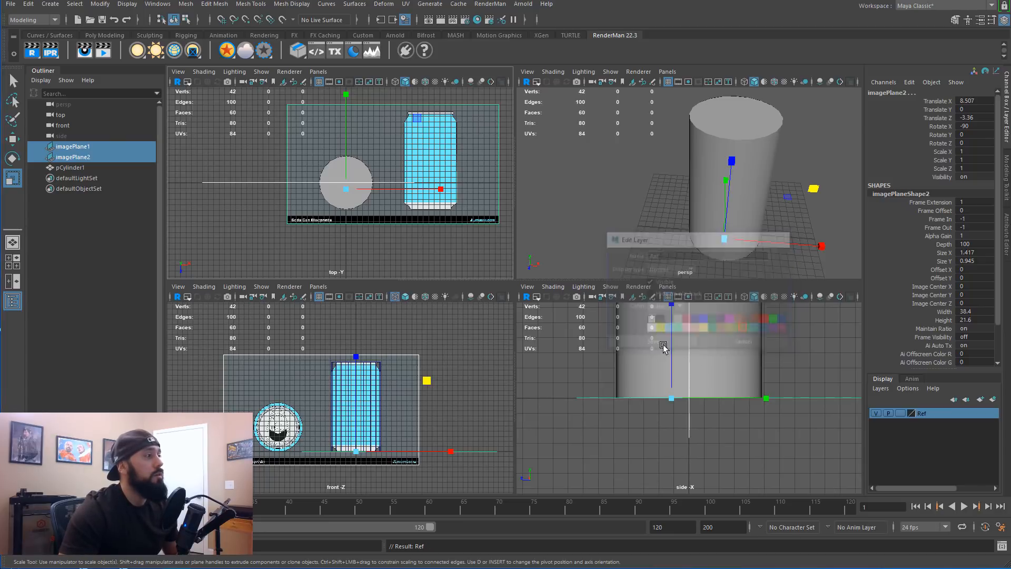
# Step: Set the Ref layer to reference display and try selecting the image planes in the front and top views to test the lock
pyautogui.click(900, 414)
pyautogui.click(901, 413)
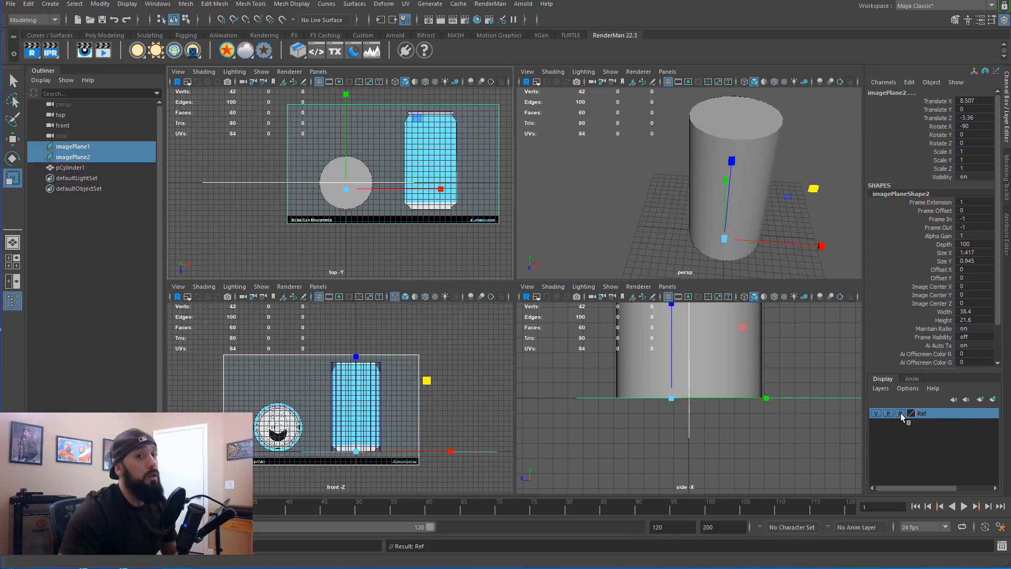
pyautogui.click(655, 434)
pyautogui.moveTo(322, 346); pyautogui.dragTo(356, 413)
pyautogui.click(268, 354)
pyautogui.click(368, 169)
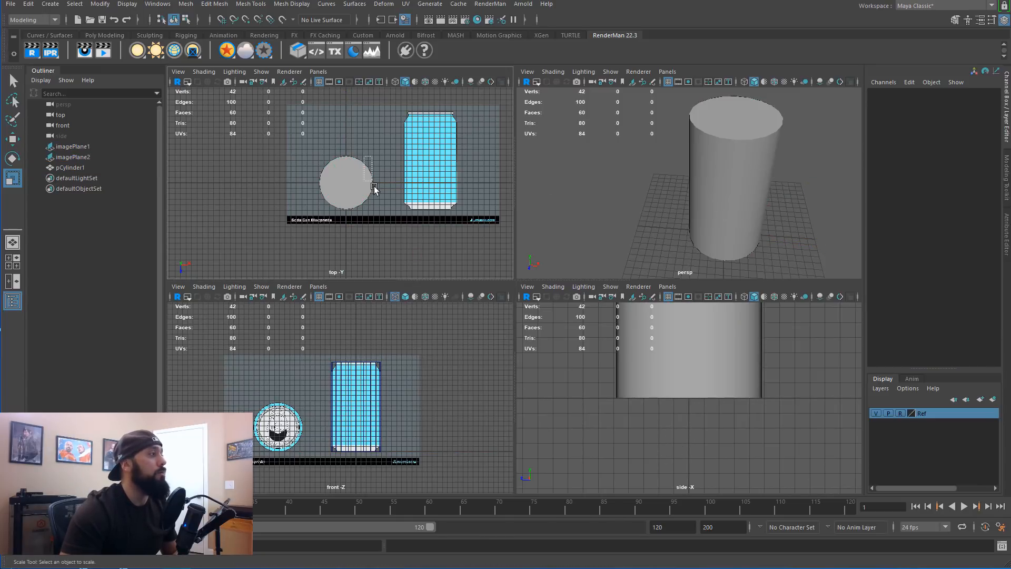
pyautogui.click(396, 141)
pyautogui.click(295, 368)
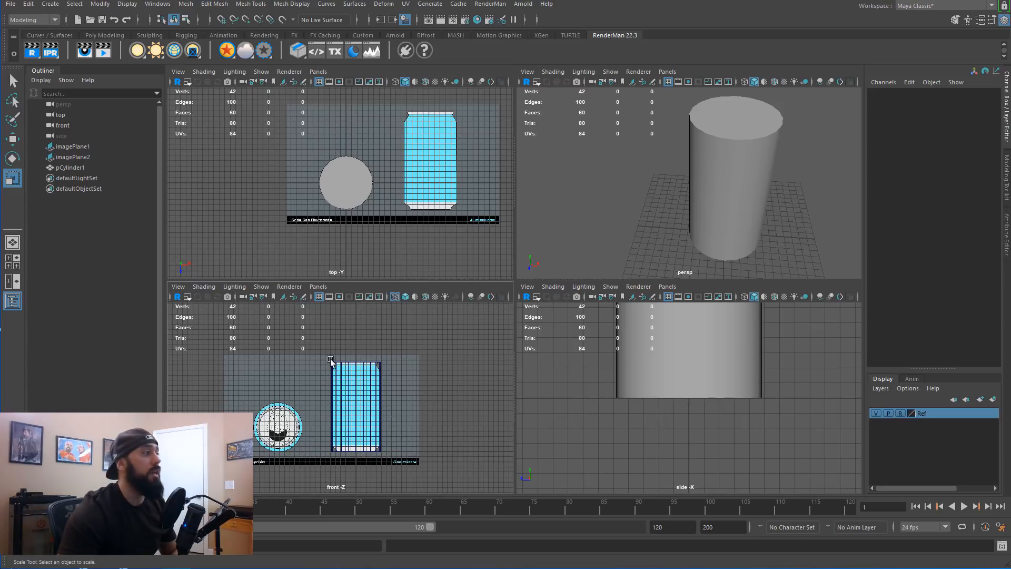
pyautogui.click(345, 203)
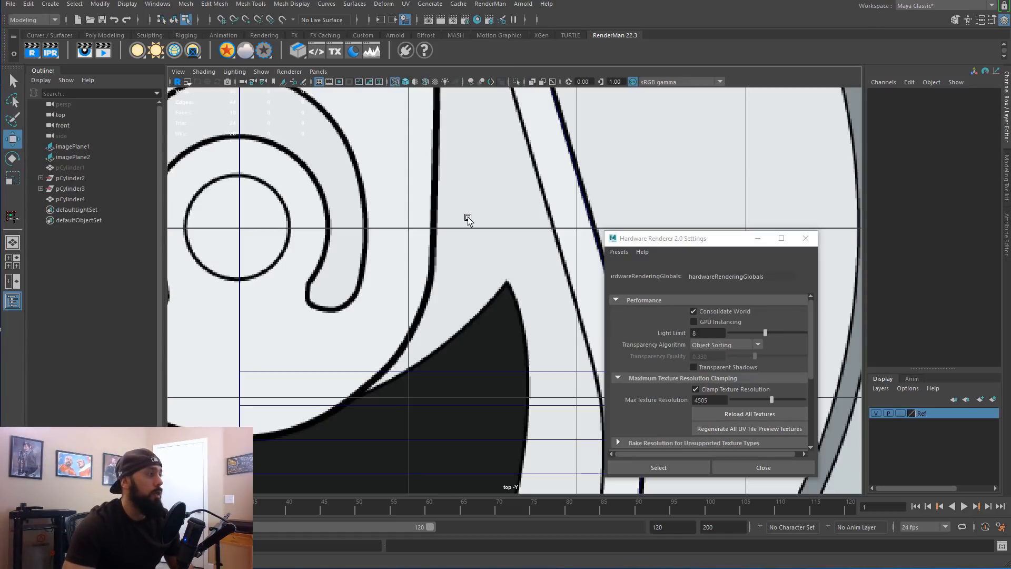
# Step: Reopen the Viewport 2.0 renderer settings and lower the maximum texture resolution to 757
pyautogui.scroll(2, 430, 306)
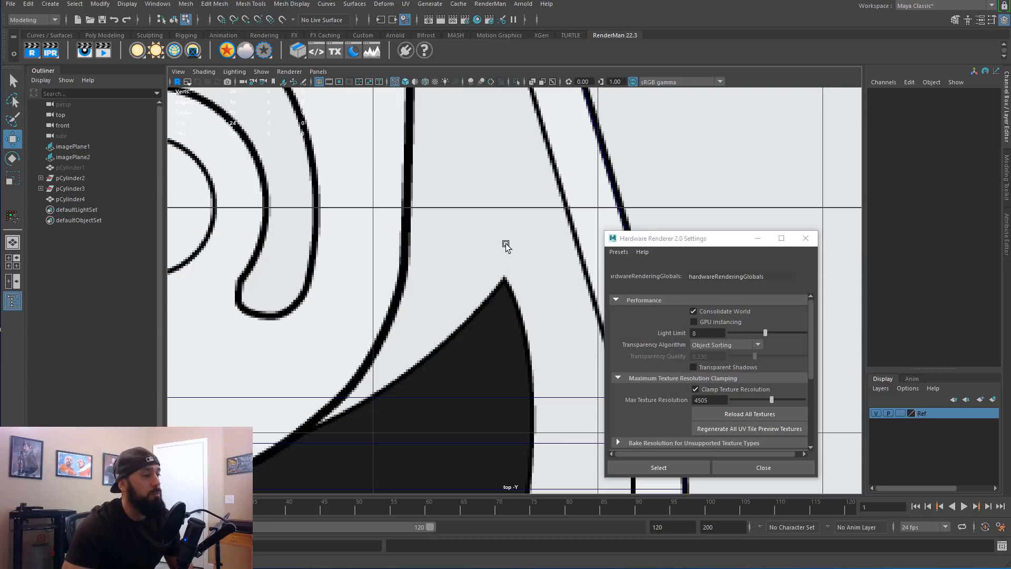
pyautogui.click(806, 237)
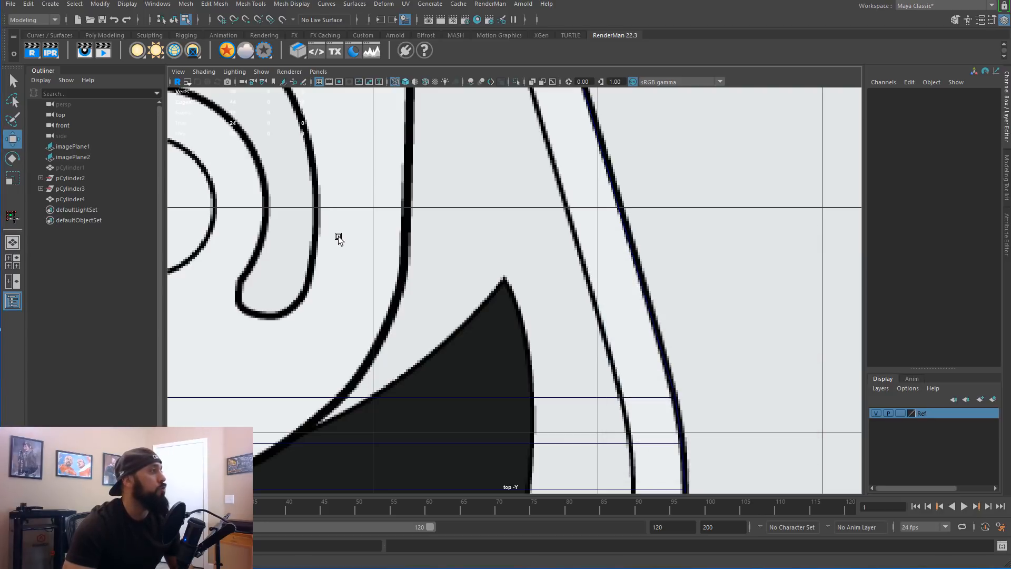
pyautogui.click(289, 72)
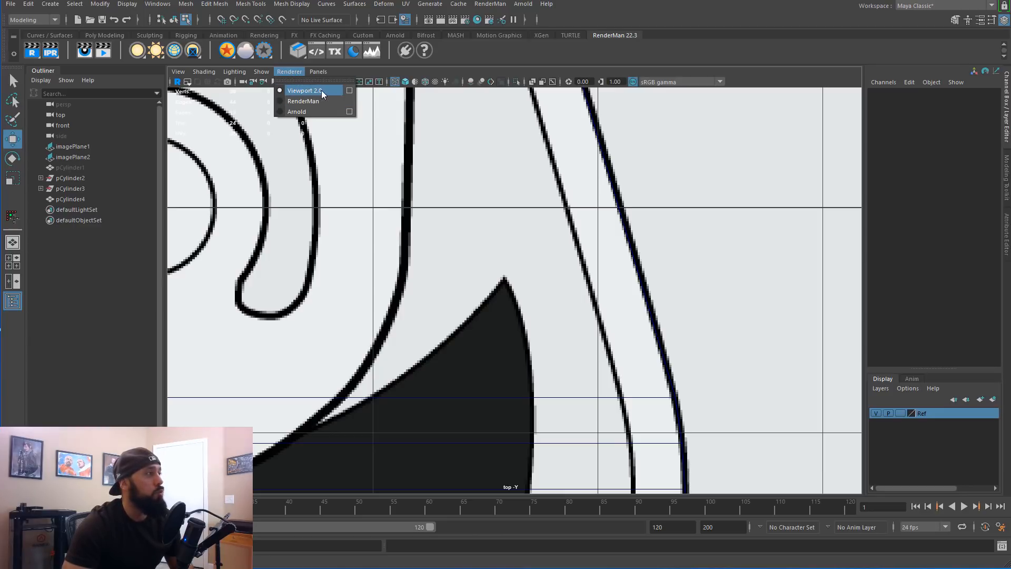
pyautogui.click(349, 91)
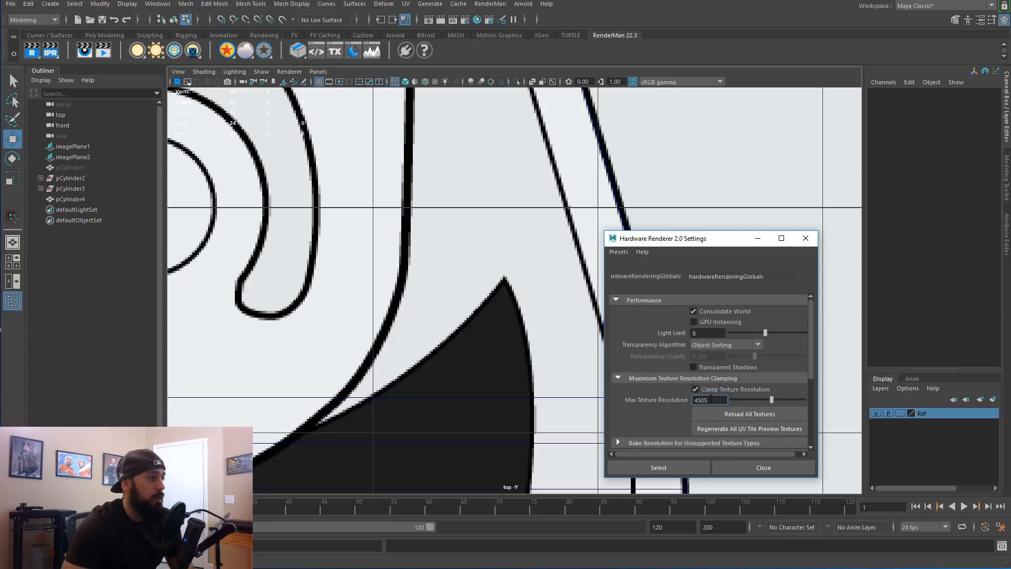
pyautogui.moveTo(771, 400); pyautogui.dragTo(738, 399)
pyautogui.click(652, 468)
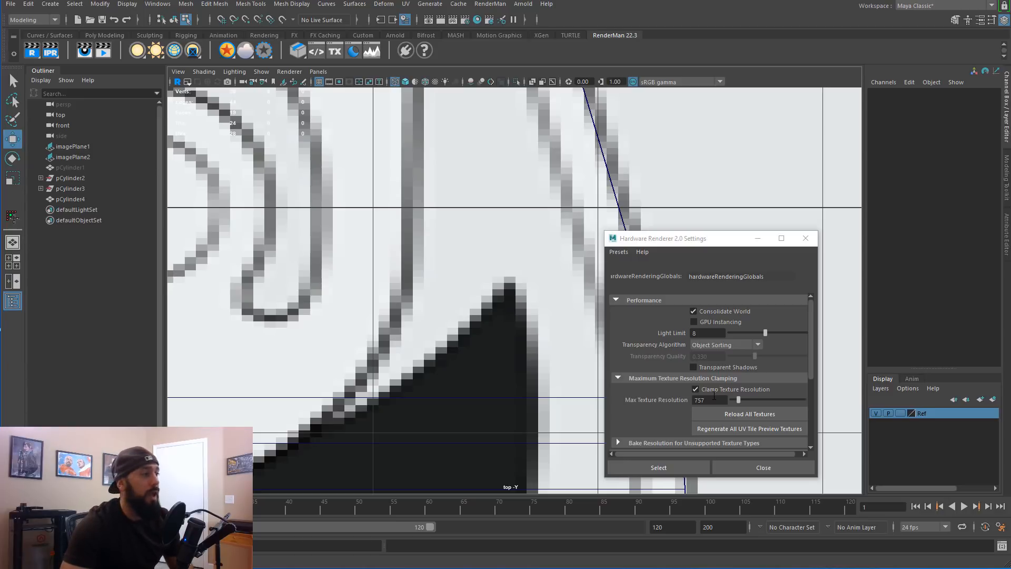
# Step: Set the Viewport 2.0 maximum texture resolution to 4000 and apply it to sharpen the blueprints
pyautogui.doubleClick(710, 402)
pyautogui.write('4000')
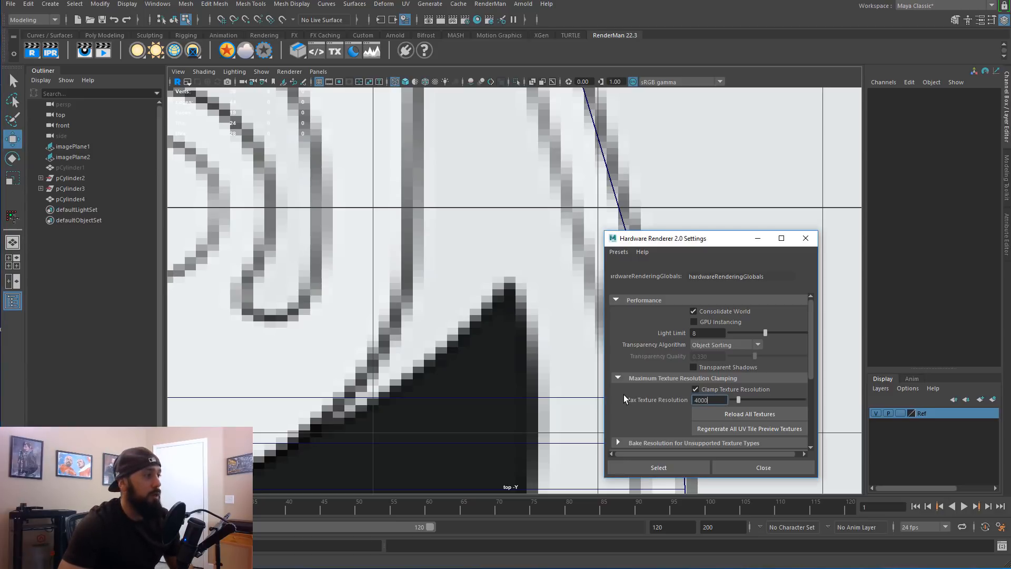
pyautogui.click(658, 468)
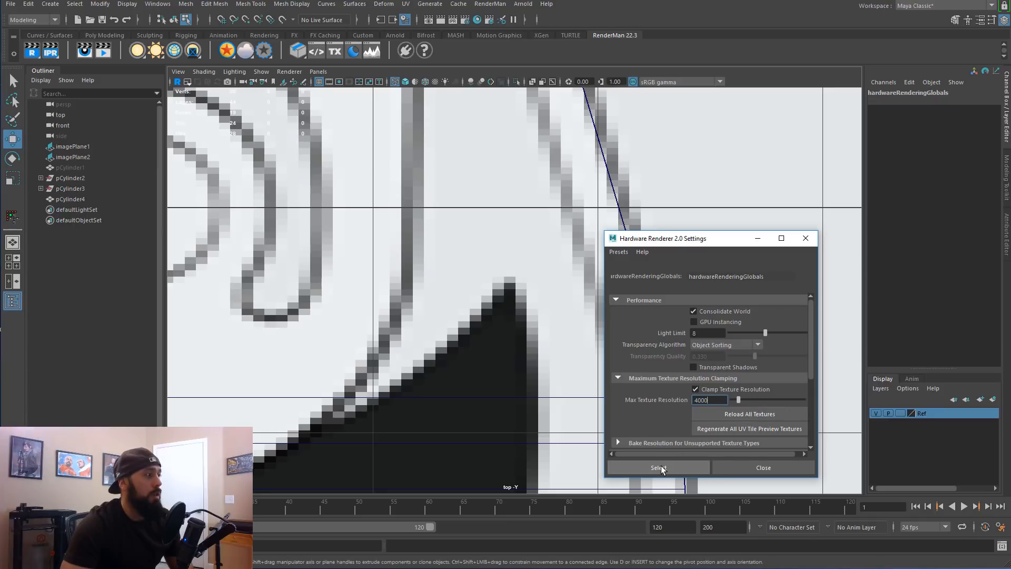
pyautogui.click(656, 469)
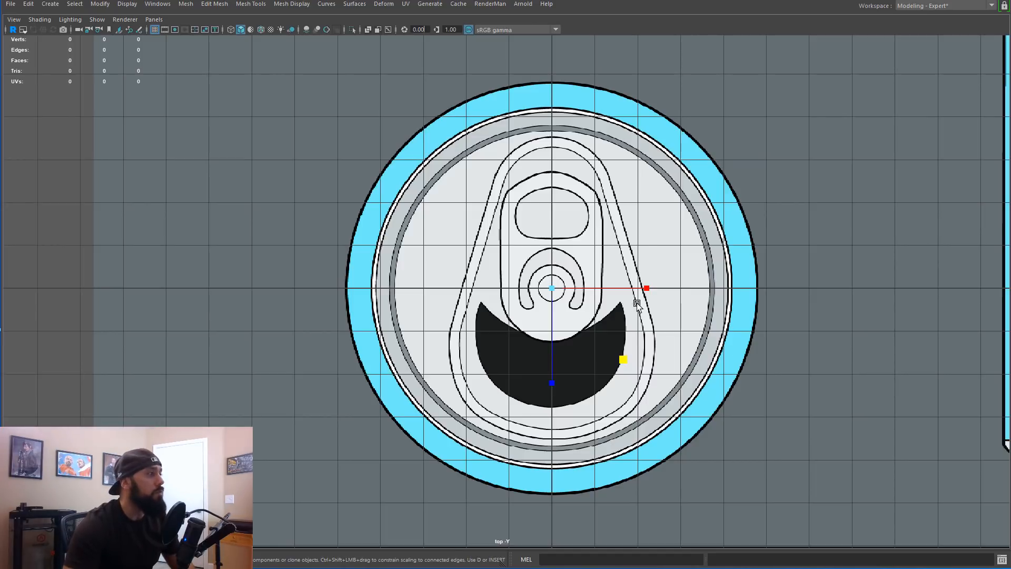
# Step: Create a polygon cylinder at the origin over the can lid drawing in the top view
pyautogui.scroll(2, 636, 293)
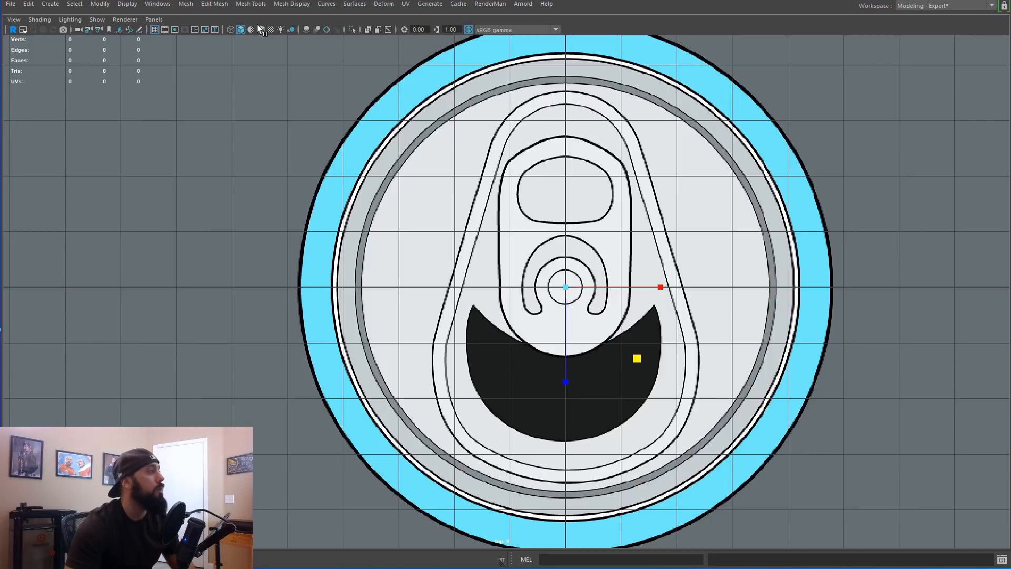
pyautogui.click(49, 6)
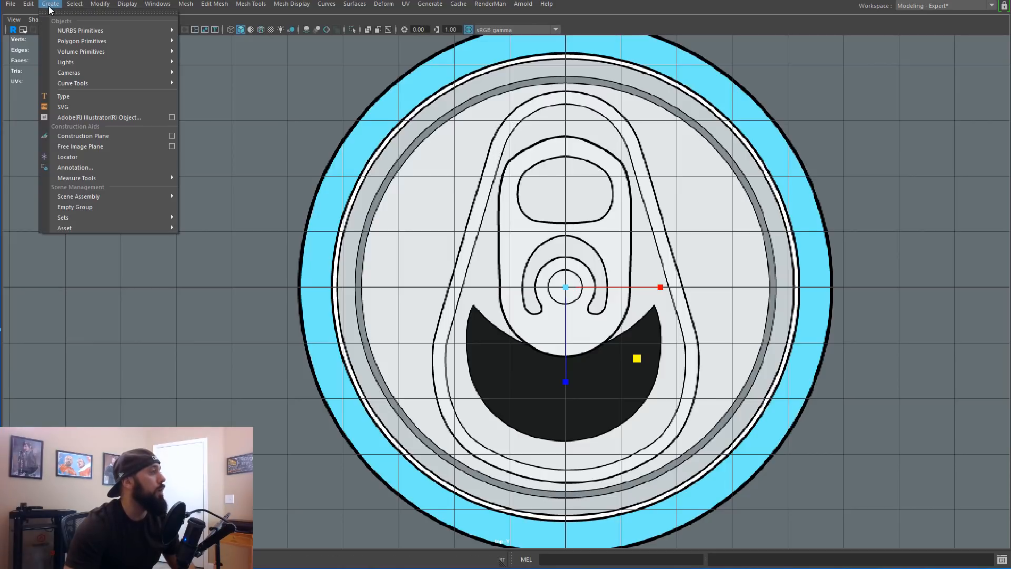
pyautogui.moveTo(75, 40)
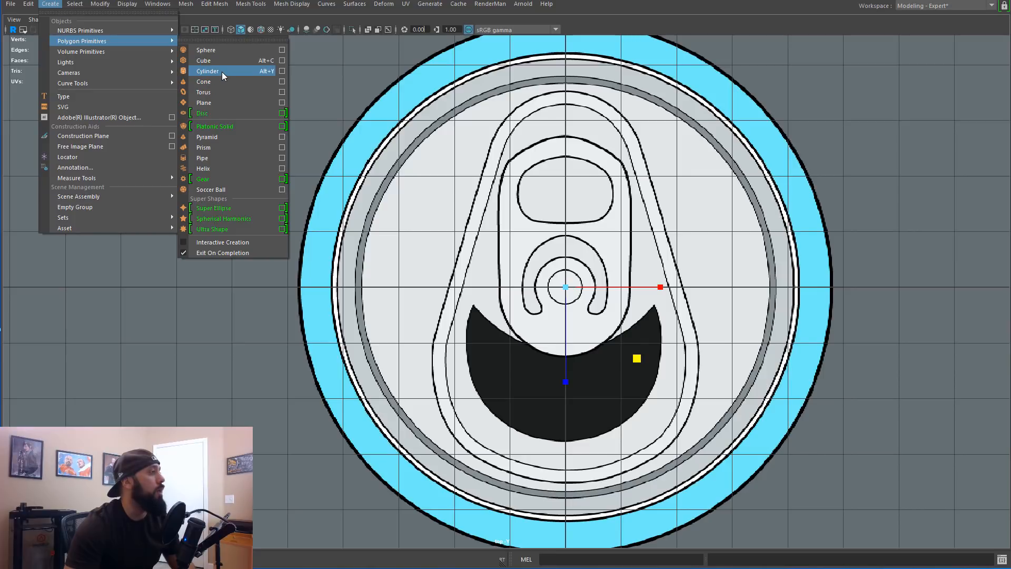
pyautogui.click(222, 72)
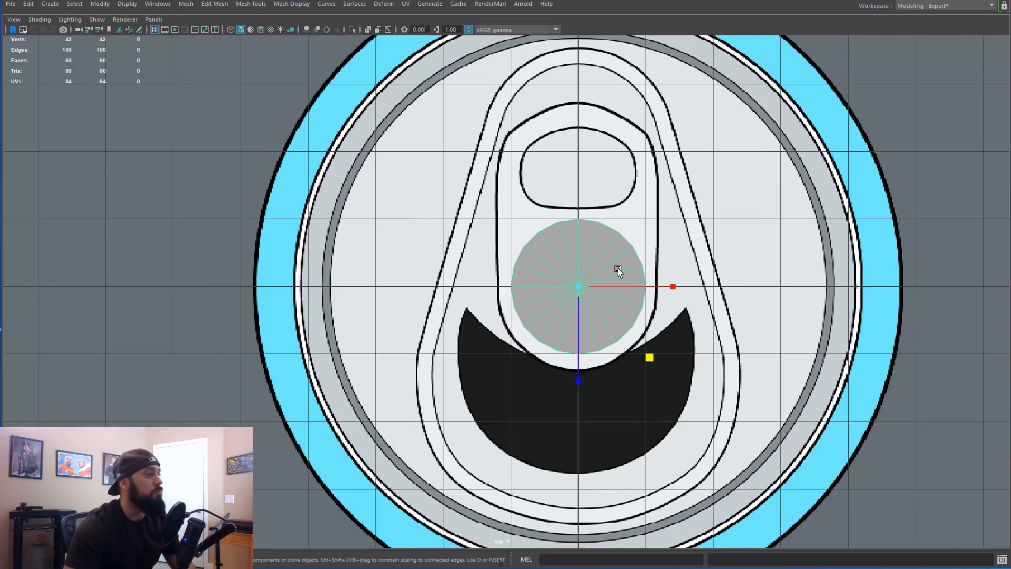
# Step: Move the new cylinder along Z to the narrow, rounded end of the lid's recess outline and scale it uniformly to 1.3
pyautogui.scroll(-2, 617, 267)
pyautogui.moveTo(554, 382); pyautogui.dragTo(554, 267)
pyautogui.scroll(3, 621, 213)
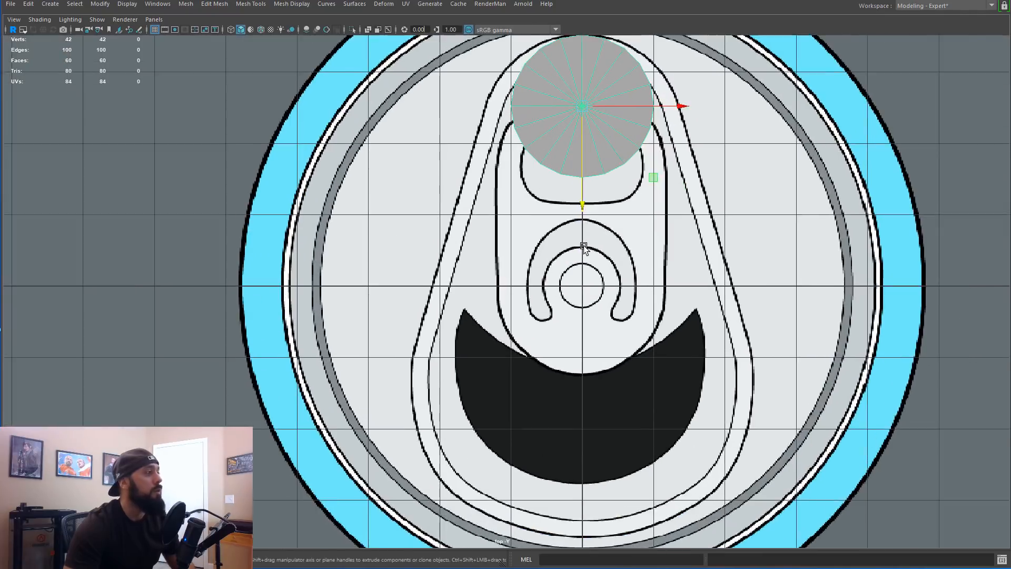
pyautogui.keyDown('alt'); pyautogui.moveTo(621, 213); pyautogui.dragTo(548, 398, button='middle'); pyautogui.keyUp('alt')
pyautogui.press('r')
pyautogui.moveTo(519, 277); pyautogui.dragTo(555, 298)
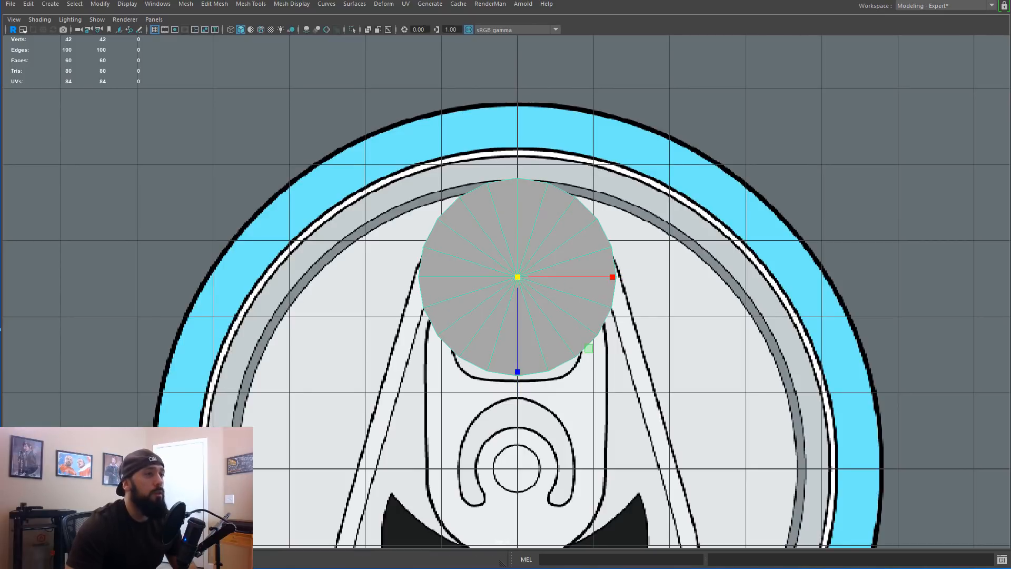
# Step: Bring up the Channel Box and examine the new cylinder's creation settings, such as its axis subdivisions
pyautogui.moveTo(685, 568); pyautogui.dragTo(730, 138)
pyautogui.scroll(-3, 721, 288)
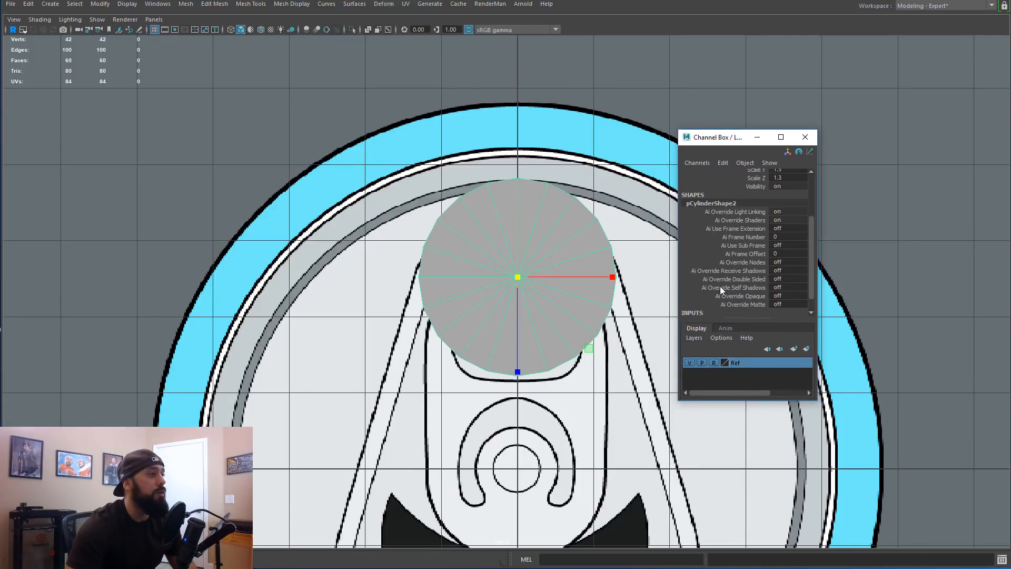
pyautogui.scroll(-1, 748, 263)
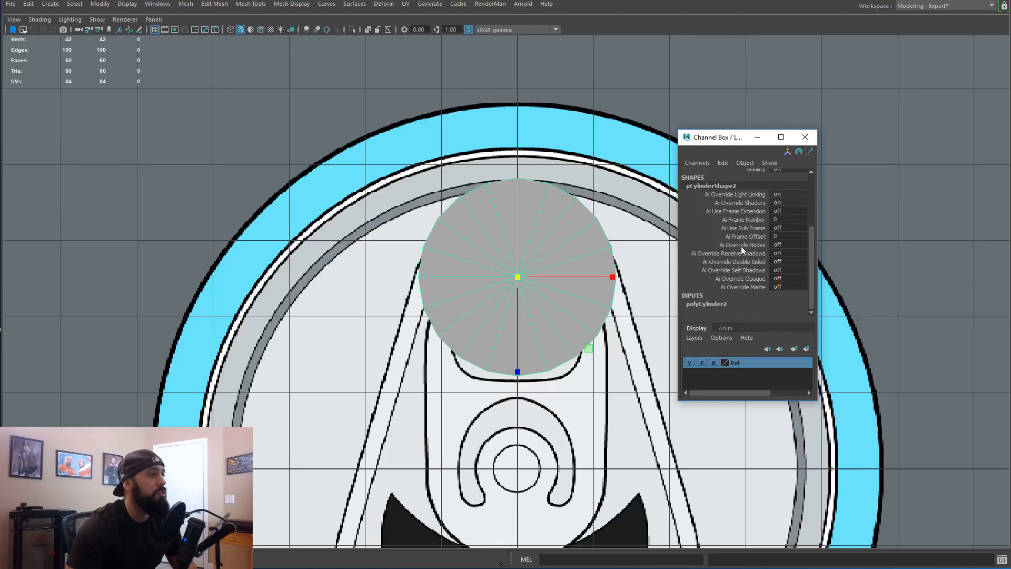
pyautogui.click(721, 305)
pyautogui.scroll(-3, 732, 279)
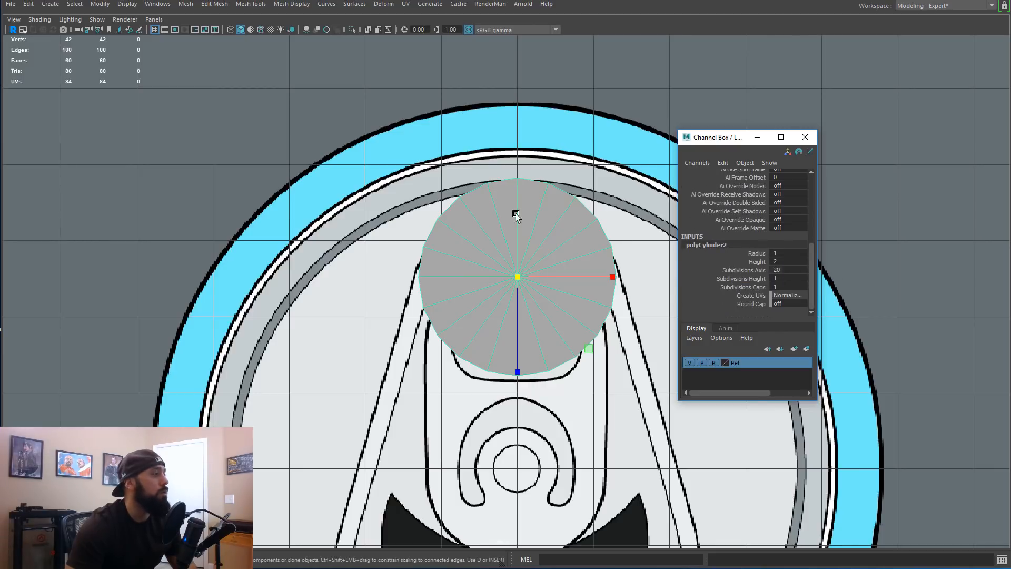
# Step: Display the scene in wireframe and move the cylinder along Z until its rim lines up with the rounded end of the recess outline
pyautogui.click(494, 266)
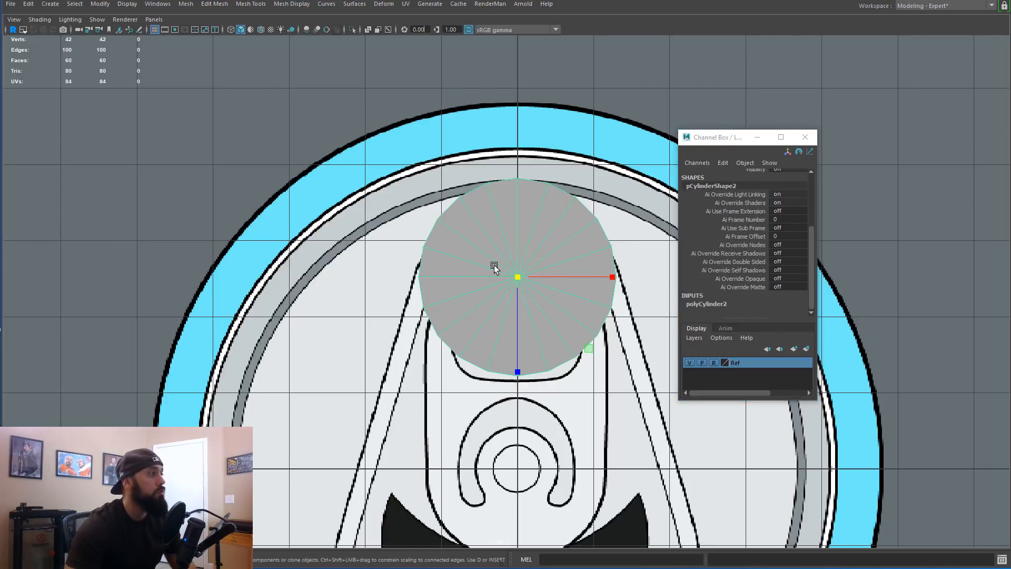
pyautogui.press('4')
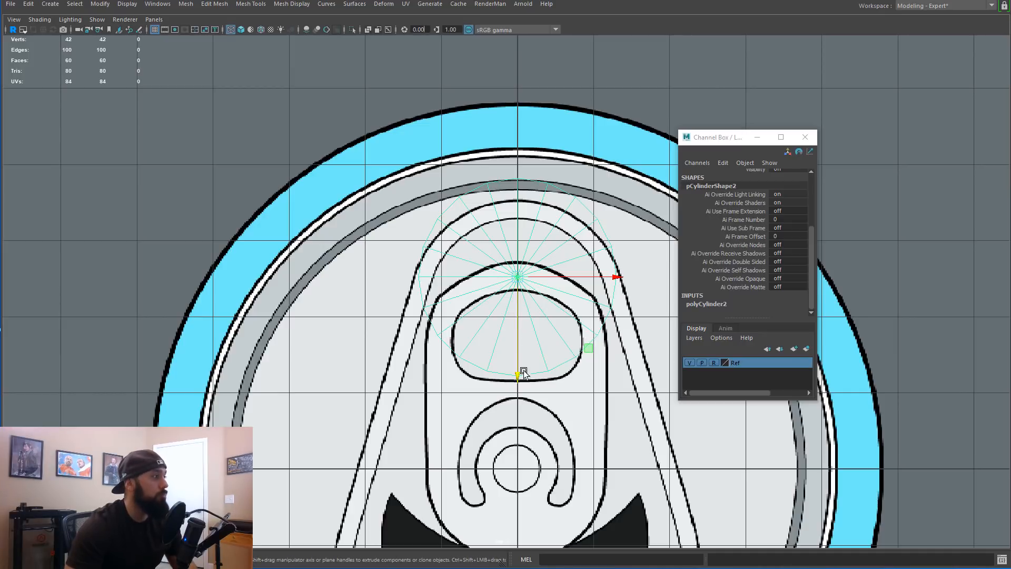
pyautogui.moveTo(519, 372); pyautogui.dragTo(516, 392)
pyautogui.scroll(2, 516, 351)
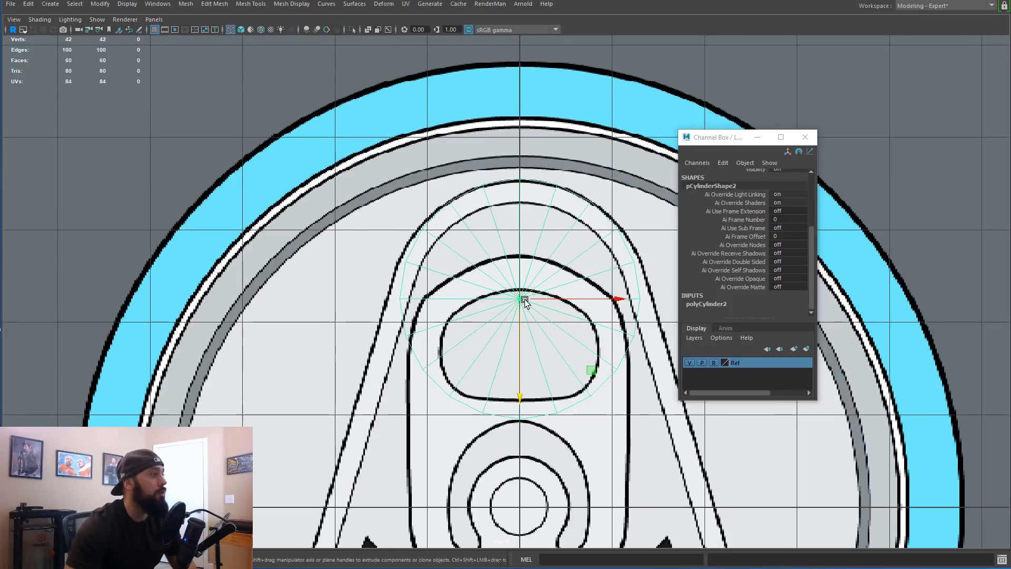
pyautogui.scroll(1, 606, 216)
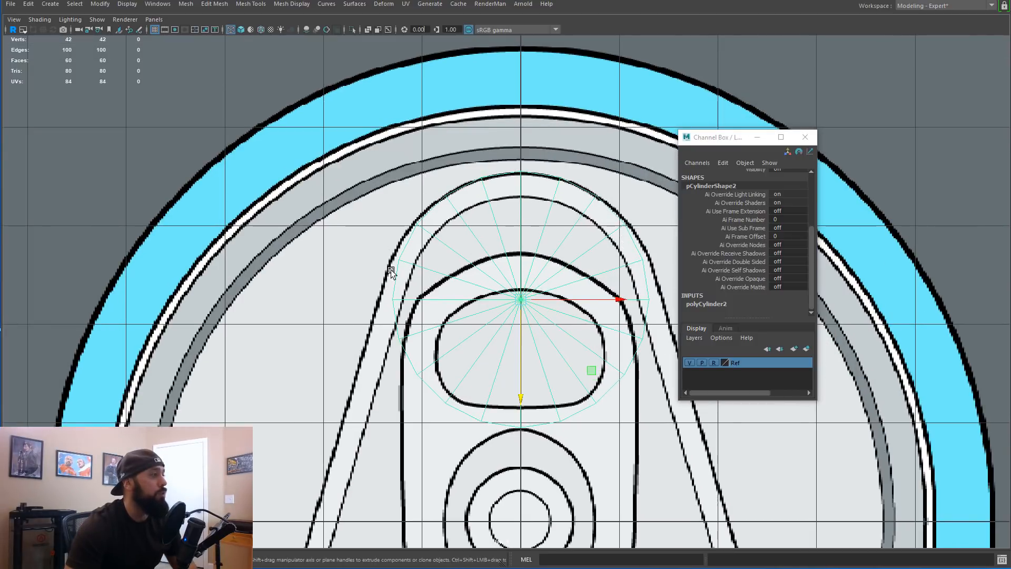
pyautogui.scroll(1, 642, 266)
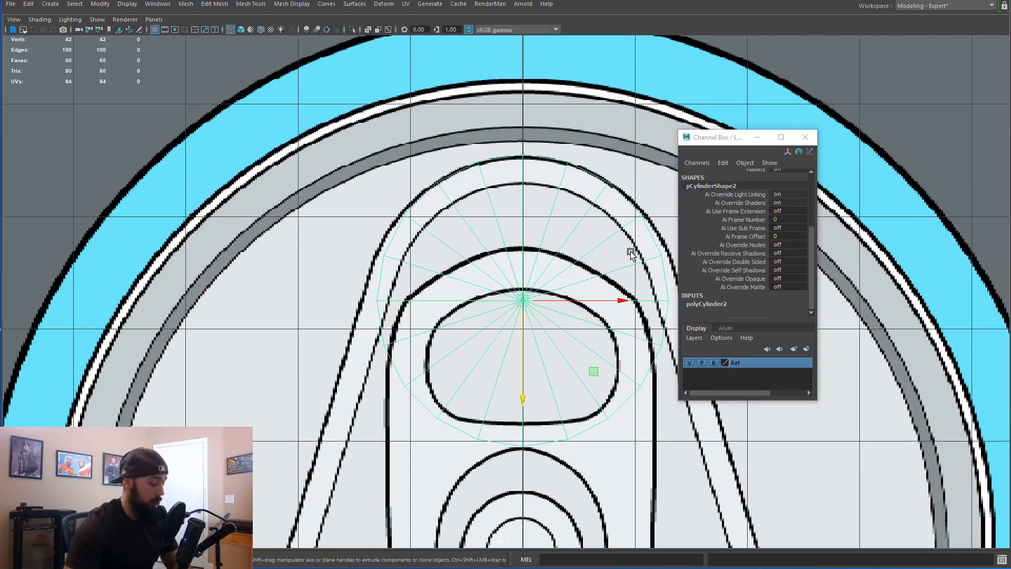
pyautogui.keyDown('alt'); pyautogui.moveTo(606, 247); pyautogui.dragTo(418, 261, button='middle'); pyautogui.keyUp('alt')
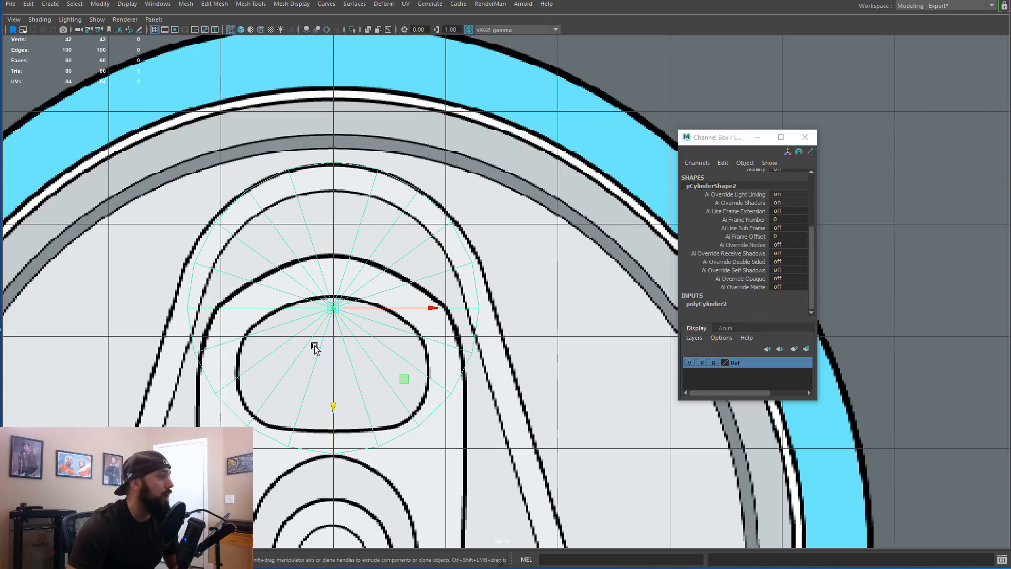
pyautogui.moveTo(334, 394); pyautogui.dragTo(334, 394)
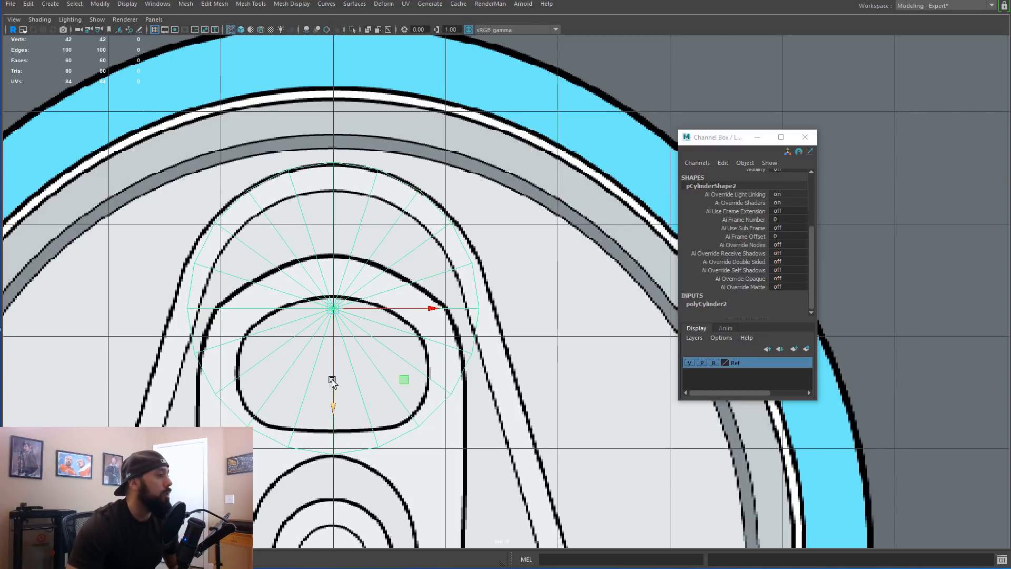
pyautogui.keyDown('alt'); pyautogui.moveTo(325, 335); pyautogui.dragTo(434, 300, button='middle'); pyautogui.keyUp('alt')
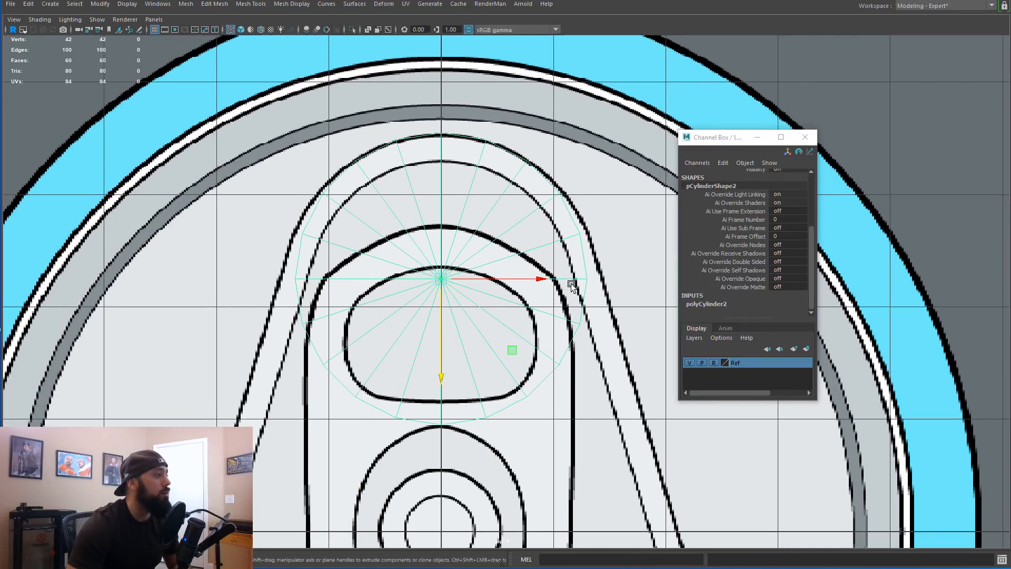
# Step: Keep only five adjacent cap faces forming a quarter of the cylinder at the recess's rounded end by inverting their selection and deleting the rest
pyautogui.keyDown('alt'); pyautogui.moveTo(438, 312); pyautogui.dragTo(412, 169, button='middle'); pyautogui.keyUp('alt')
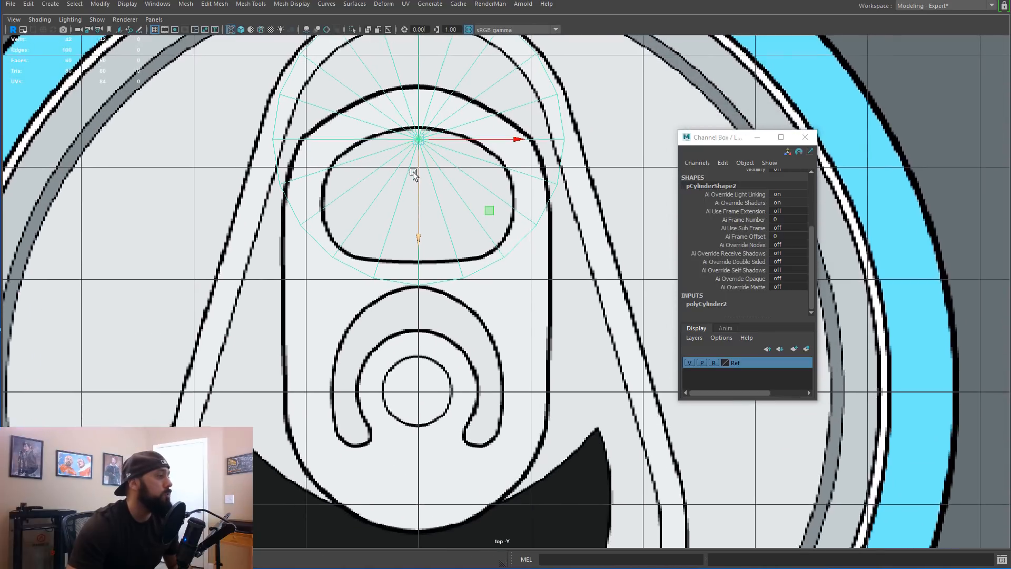
pyautogui.scroll(-2, 388, 364)
pyautogui.scroll(-3, 387, 365)
pyautogui.scroll(4, 387, 364)
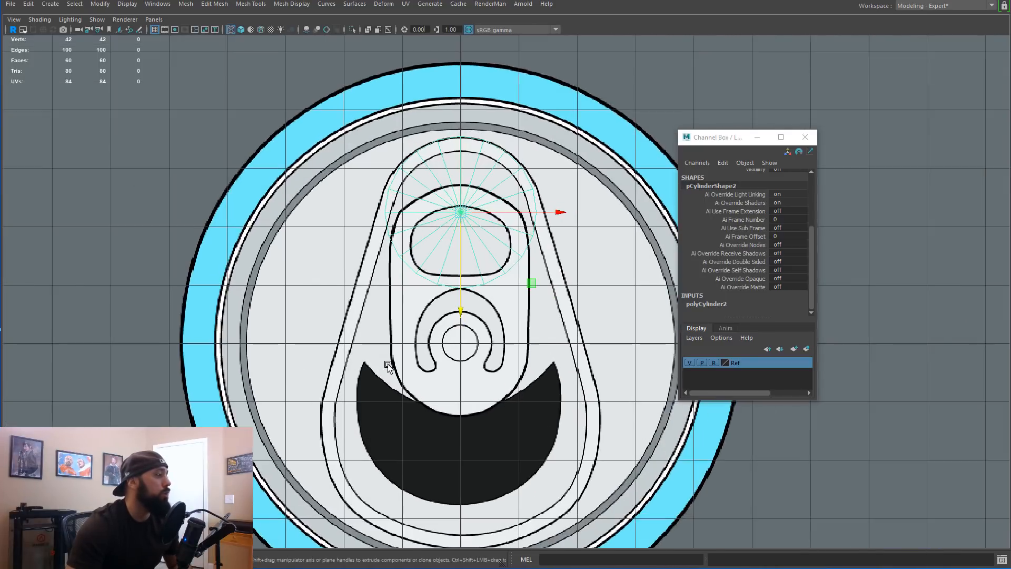
pyautogui.keyDown('alt'); pyautogui.moveTo(426, 369); pyautogui.dragTo(406, 434, button='middle'); pyautogui.keyUp('alt')
pyautogui.scroll(2, 449, 281)
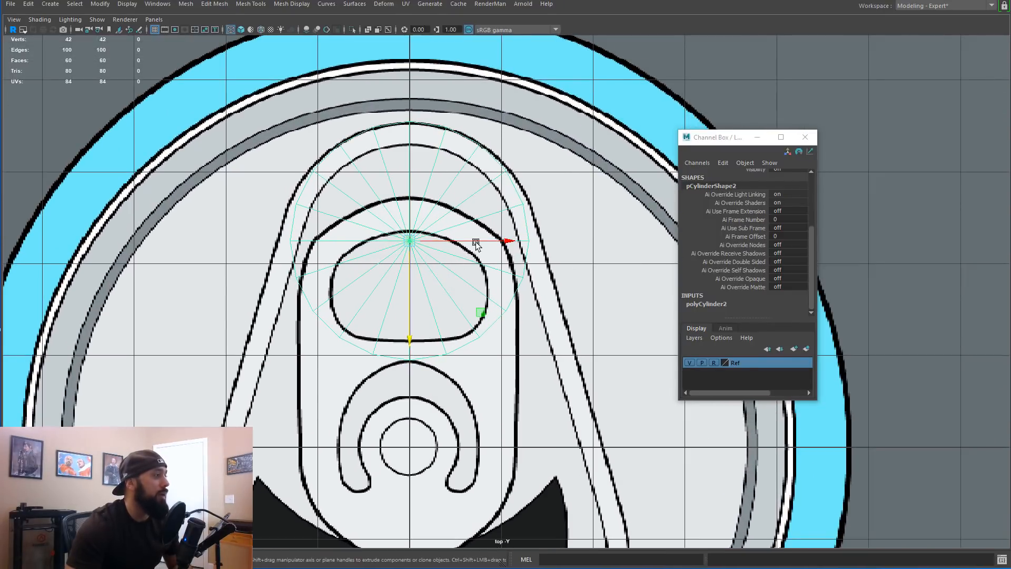
pyautogui.keyDown('alt'); pyautogui.moveTo(418, 226); pyautogui.dragTo(445, 294, button='middle'); pyautogui.keyUp('alt')
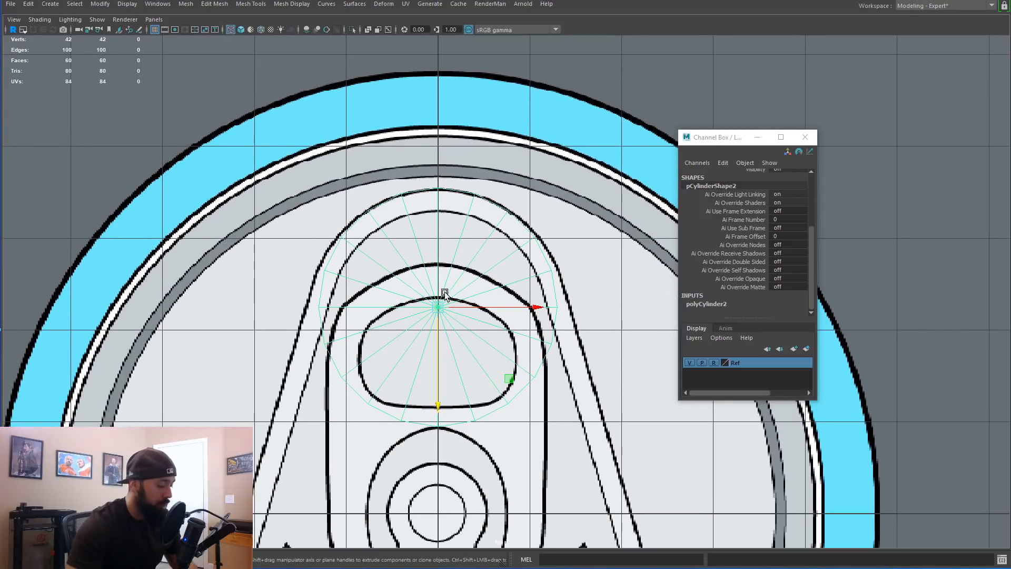
pyautogui.press('F11')
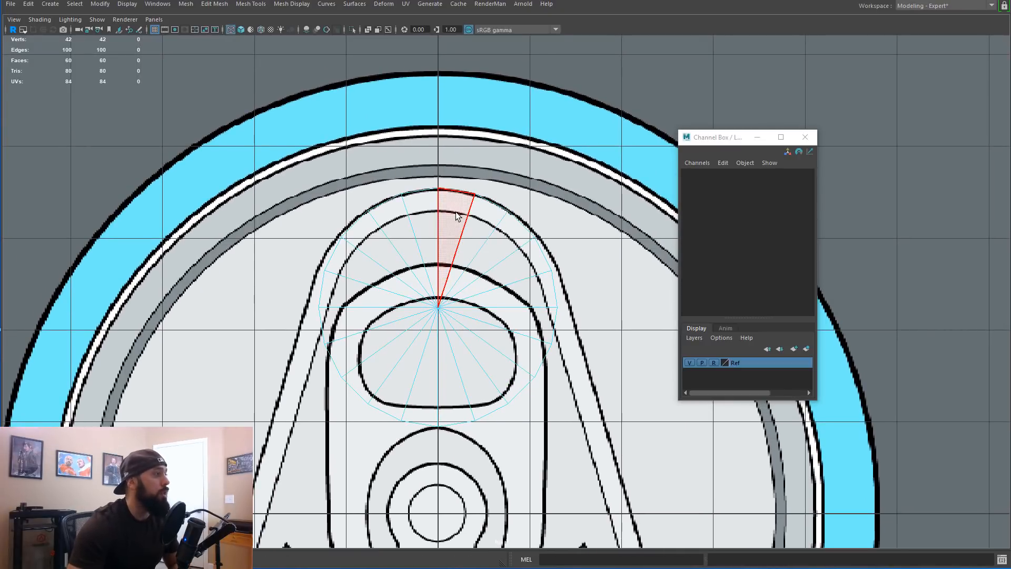
pyautogui.moveTo(457, 215)
pyautogui.mouseDown()
pyautogui.moveTo(487, 221)
pyautogui.moveTo(522, 288)
pyautogui.mouseUp()
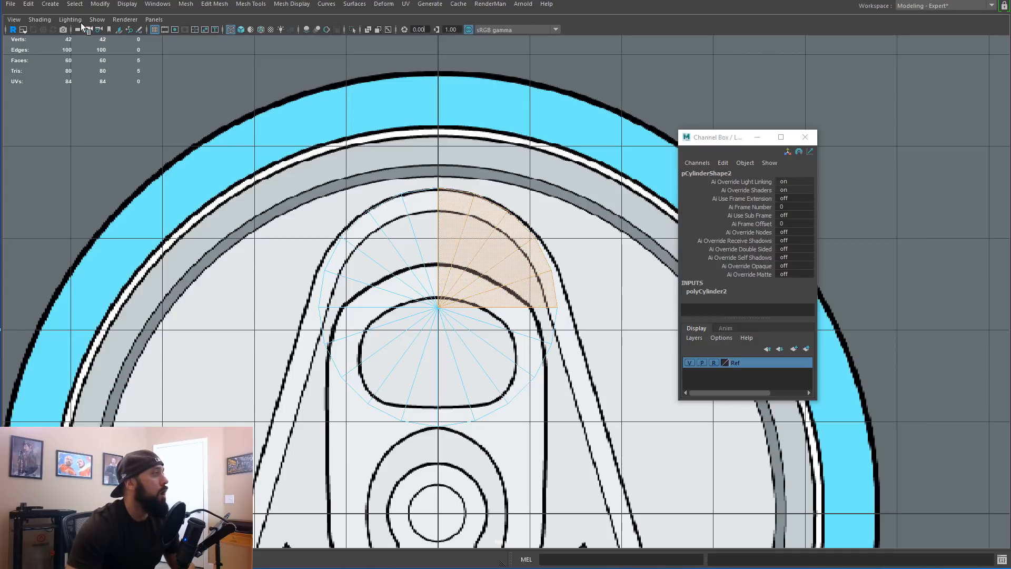
pyautogui.click(79, 6)
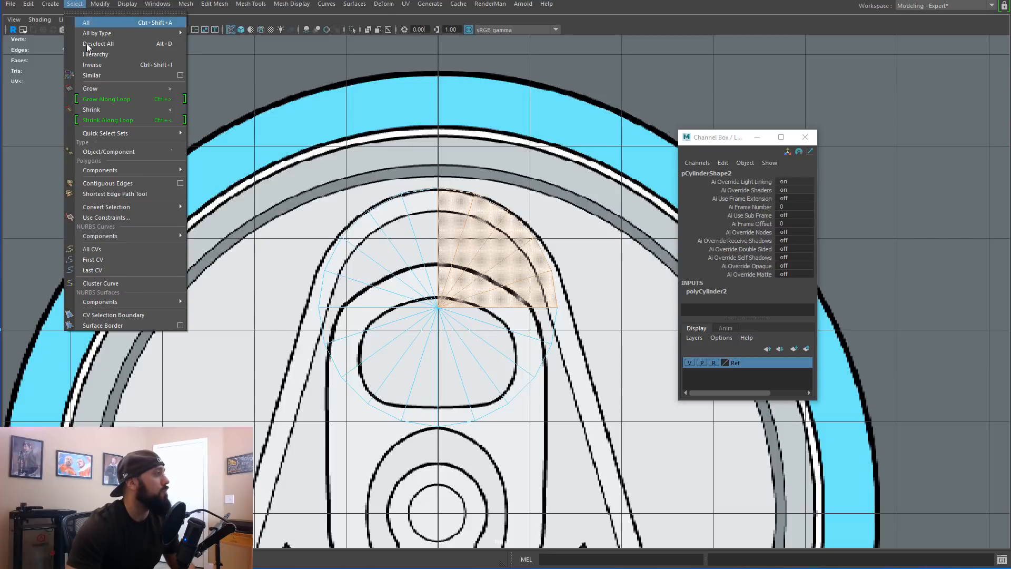
pyautogui.click(92, 65)
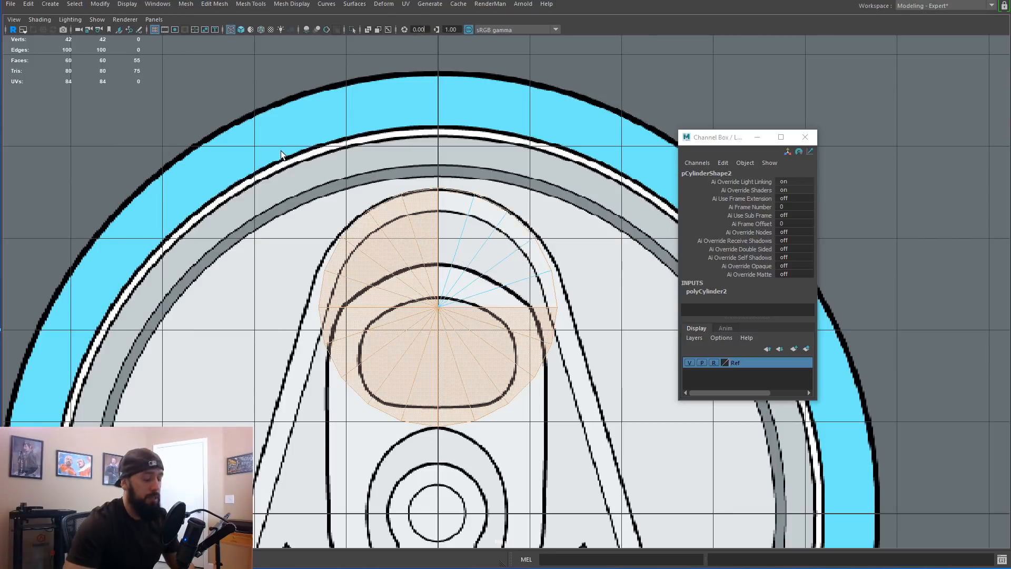
pyautogui.press('Delete')
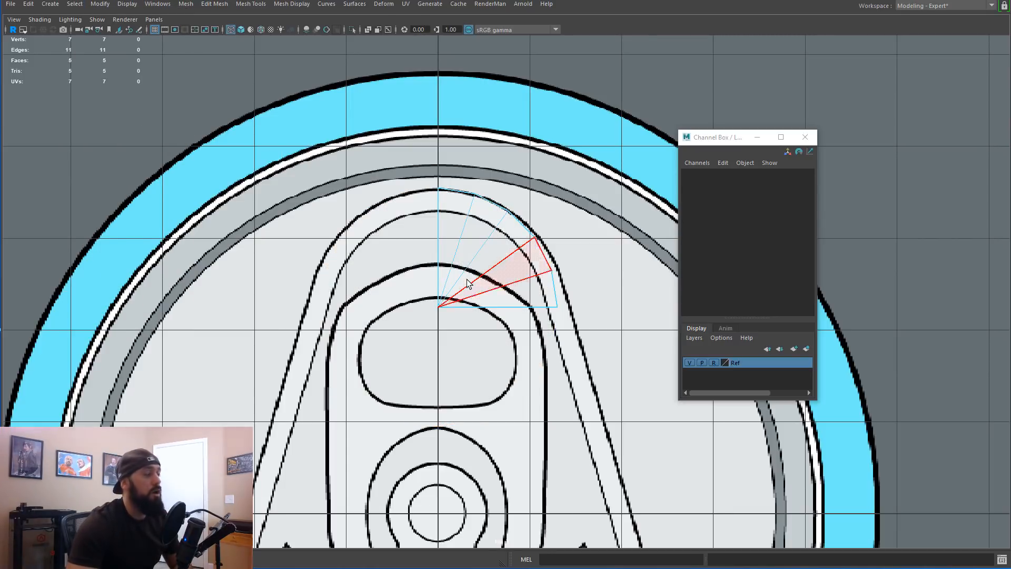
# Step: Select all vertices of the remaining quarter and place the scale pivot on the vertex where its triangles meet
pyautogui.scroll(2, 503, 255)
pyautogui.keyDown('alt'); pyautogui.moveTo(559, 216); pyautogui.dragTo(483, 278, button='middle'); pyautogui.keyUp('alt')
pyautogui.press('F9')
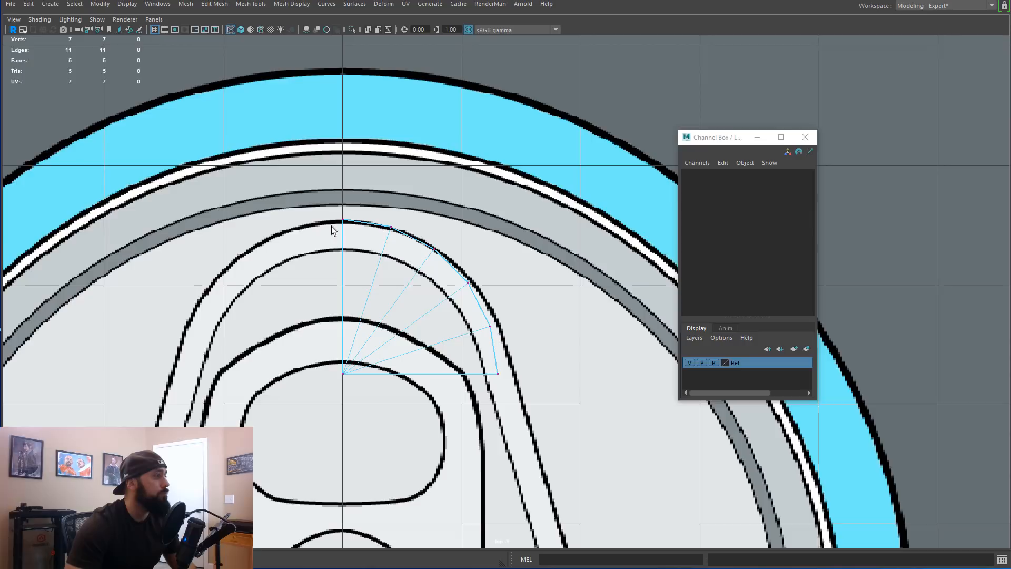
pyautogui.moveTo(339, 216); pyautogui.dragTo(519, 413)
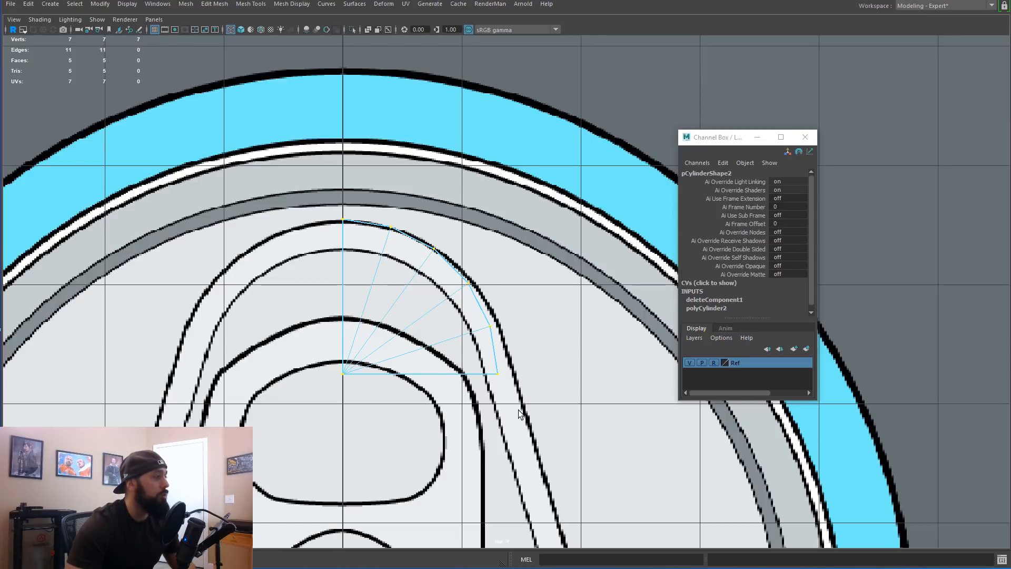
pyautogui.press('r')
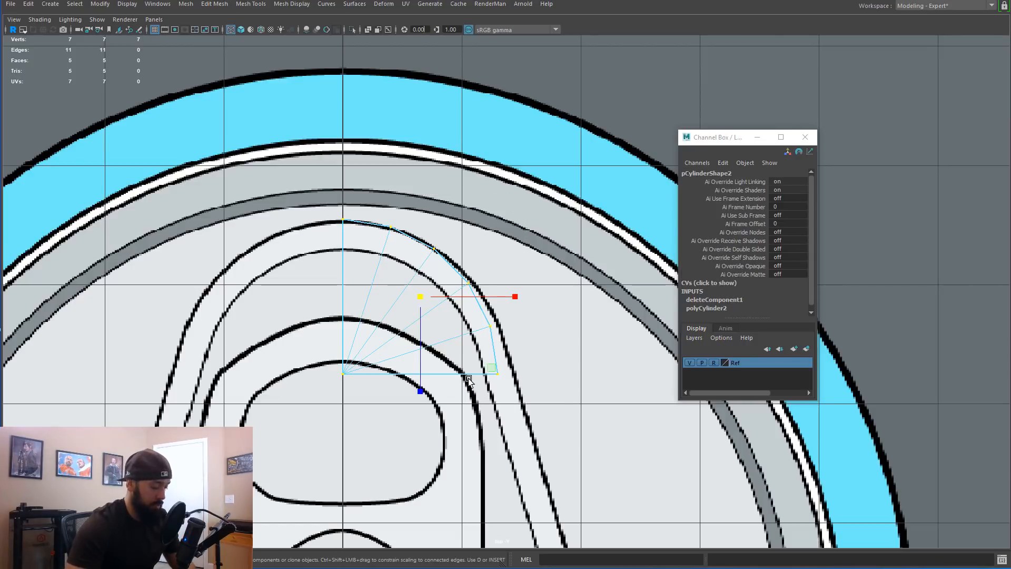
pyautogui.press('d')
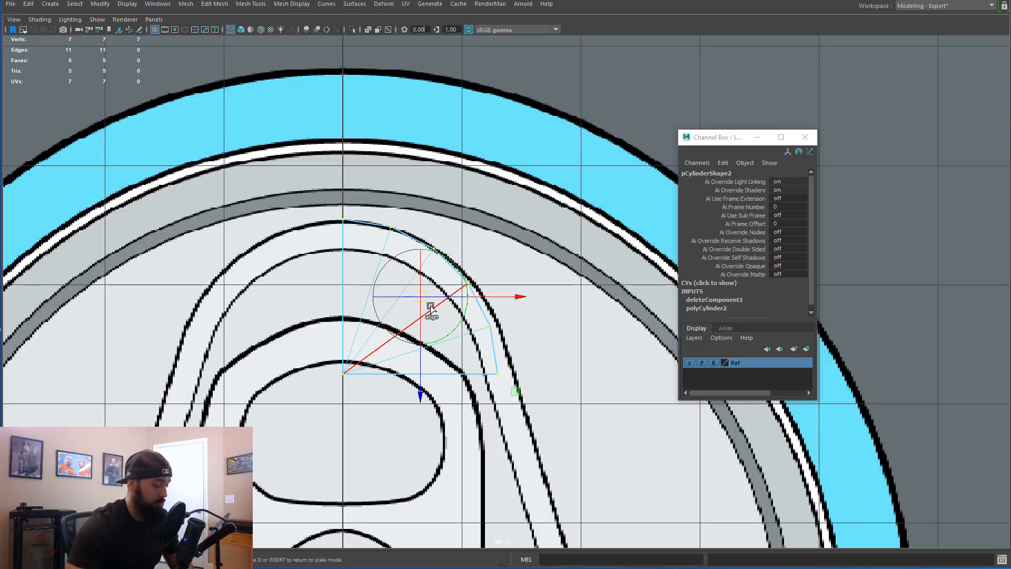
pyautogui.moveTo(420, 296); pyautogui.dragTo(368, 397)
pyautogui.hotkey('ctrl', 'z')
pyautogui.click(343, 375)
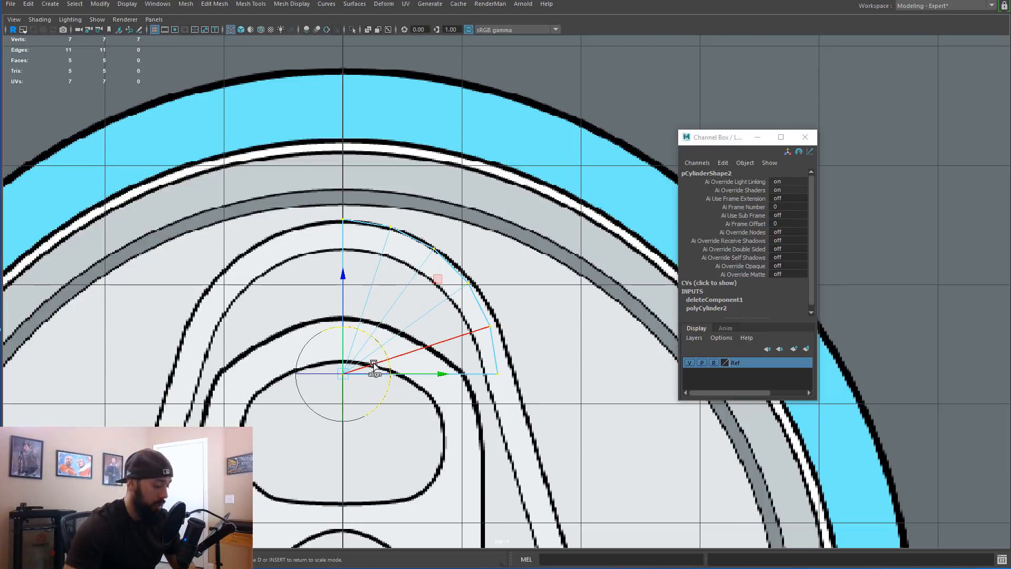
pyautogui.press('d')
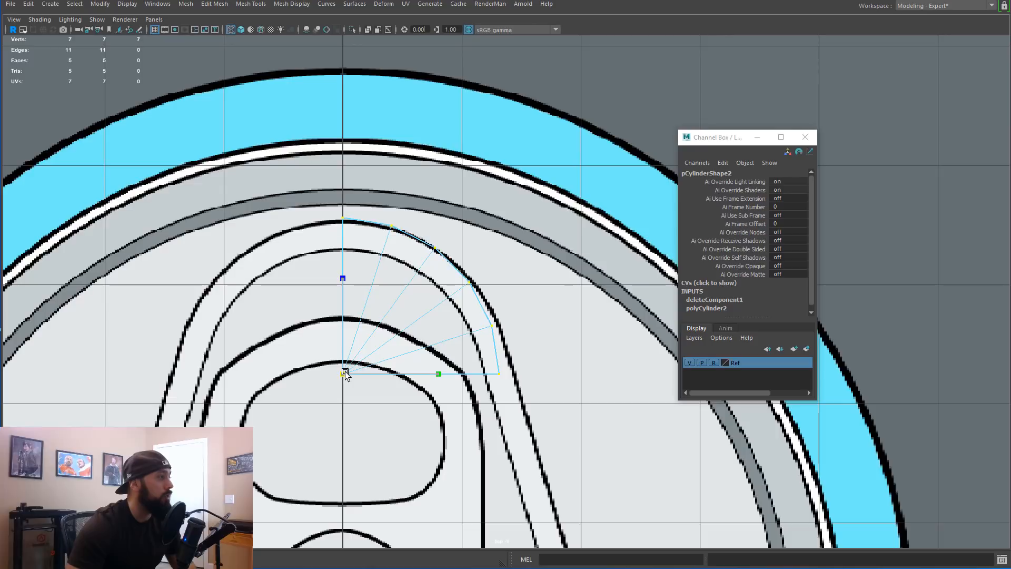
# Step: Widen the quarter along X to follow the recess's outer outline, and nudge its outer corner vertex along X onto that line
pyautogui.click(343, 374)
pyautogui.moveTo(441, 374); pyautogui.dragTo(448, 374)
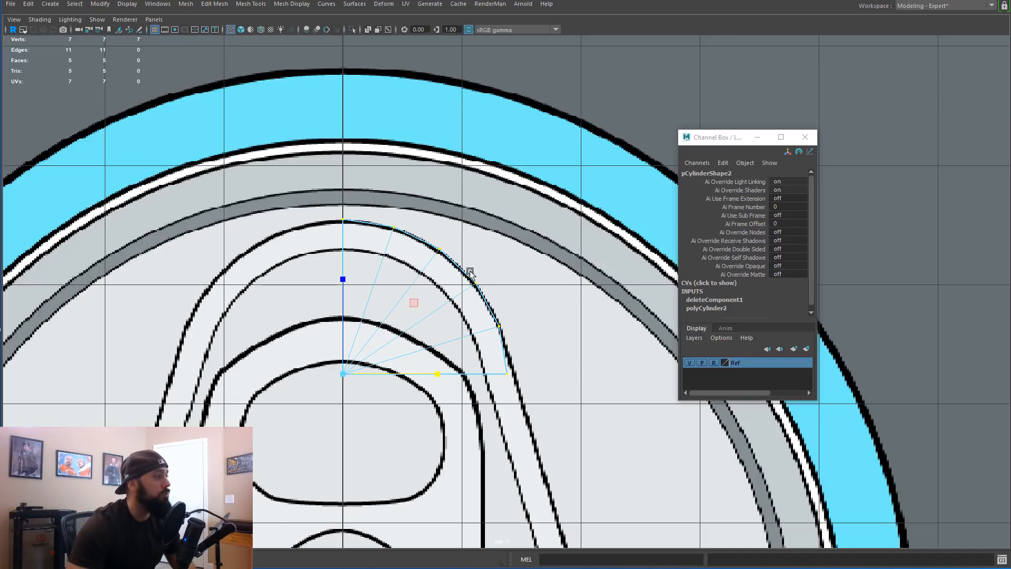
pyautogui.click(527, 384)
pyautogui.moveTo(527, 396); pyautogui.dragTo(487, 362)
pyautogui.press('w')
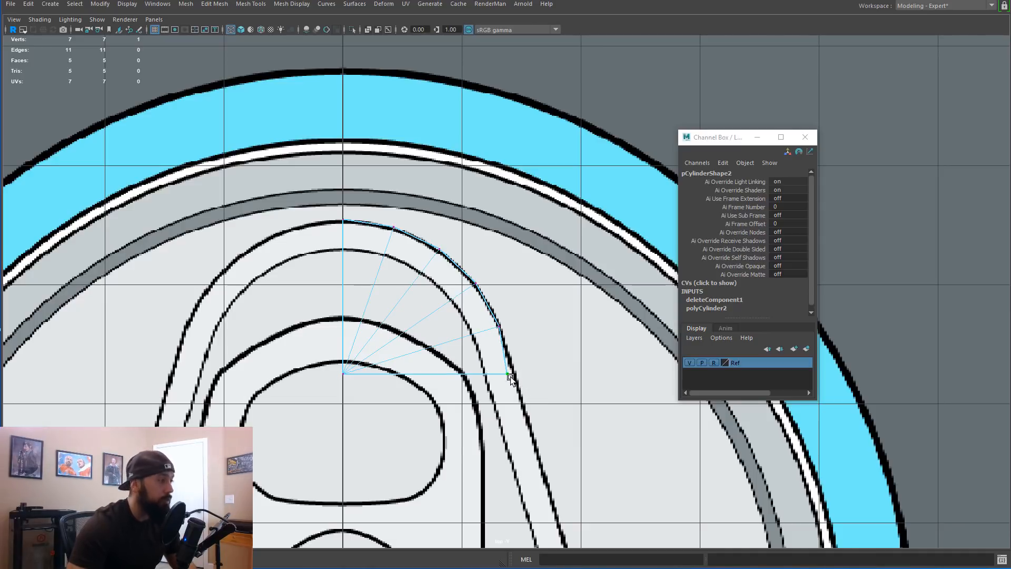
pyautogui.moveTo(570, 377); pyautogui.dragTo(577, 377)
# Step: Extrude the quarter's straight edge facing the can's centre along Z, as far as the start of the arc around the rivet
pyautogui.scroll(2, 412, 256)
pyautogui.keyDown('alt'); pyautogui.moveTo(413, 256); pyautogui.dragTo(398, 275, button='middle'); pyautogui.keyUp('alt')
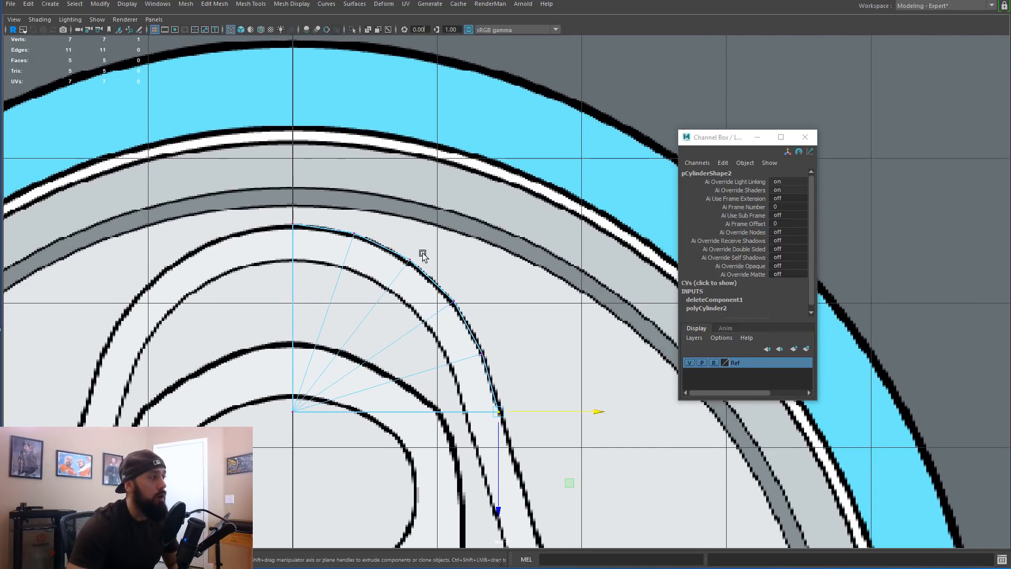
pyautogui.keyDown('alt'); pyautogui.moveTo(426, 285); pyautogui.dragTo(436, 172, button='middle'); pyautogui.keyUp('alt')
pyautogui.moveTo(429, 270)
pyautogui.keyDown('alt'); pyautogui.mouseDown(button='middle')
pyautogui.moveTo(427, 170)
pyautogui.moveTo(429, 285)
pyautogui.mouseUp(button='middle'); pyautogui.keyUp('alt')
pyautogui.press('q')
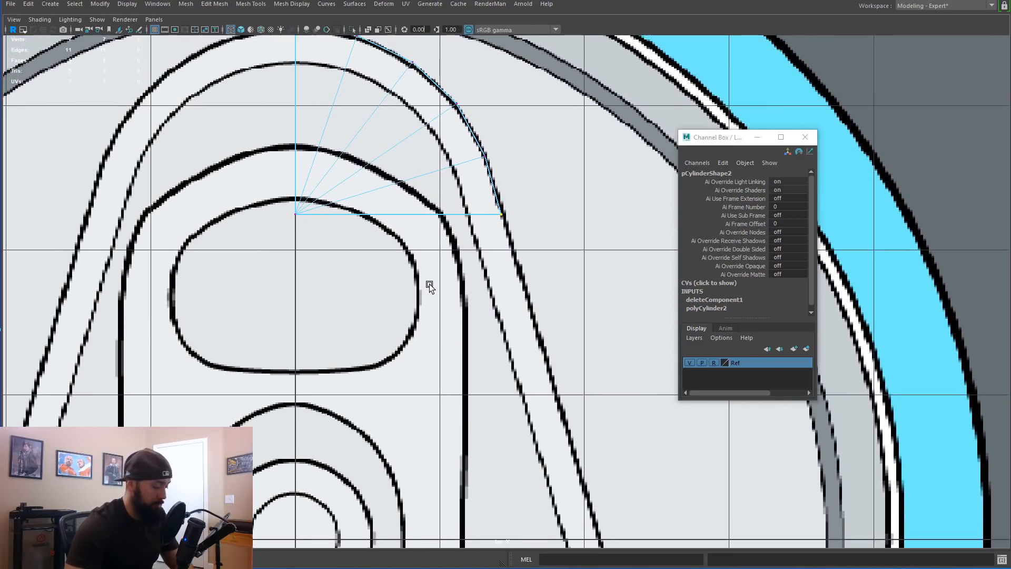
pyautogui.moveTo(429, 284); pyautogui.dragTo(420, 261, button='right')
pyautogui.click(413, 214)
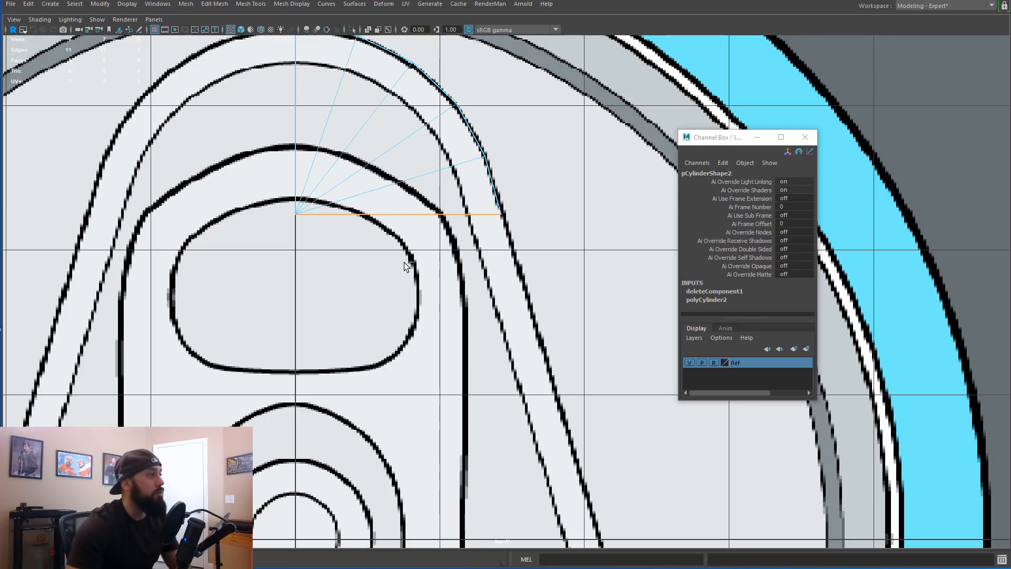
pyautogui.hotkey('ctrl', 'e')
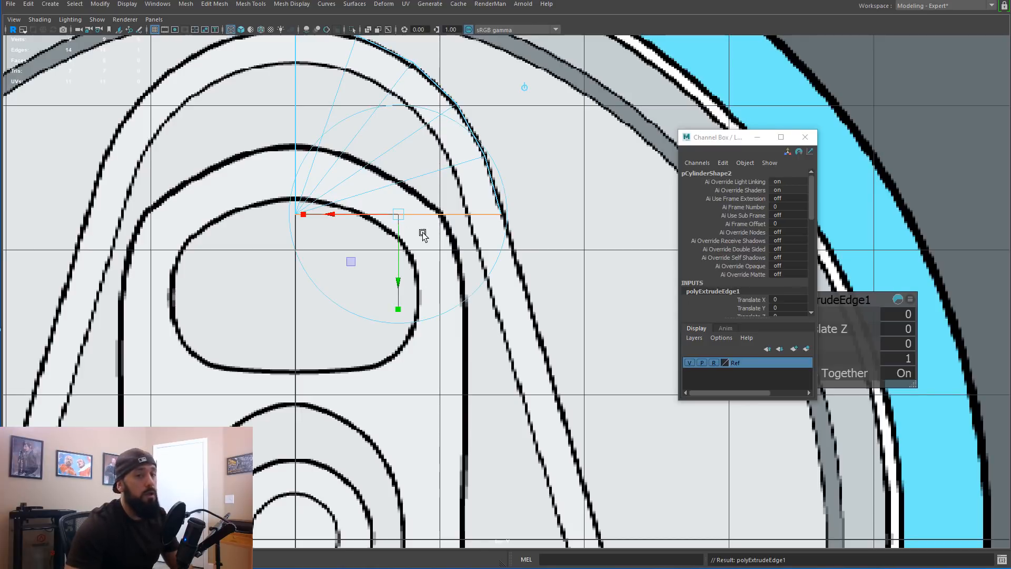
pyautogui.click(214, 4)
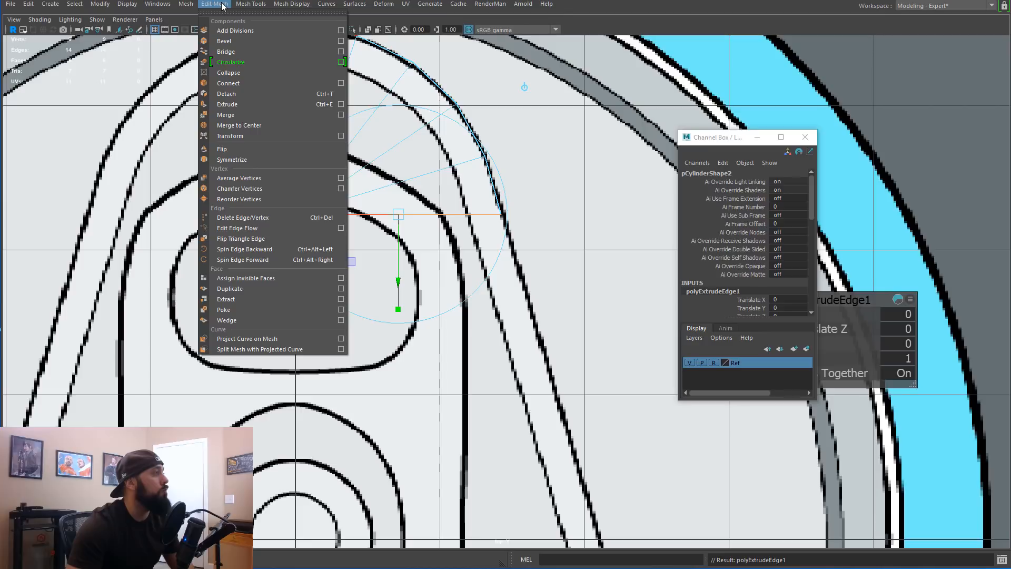
pyautogui.click(238, 105)
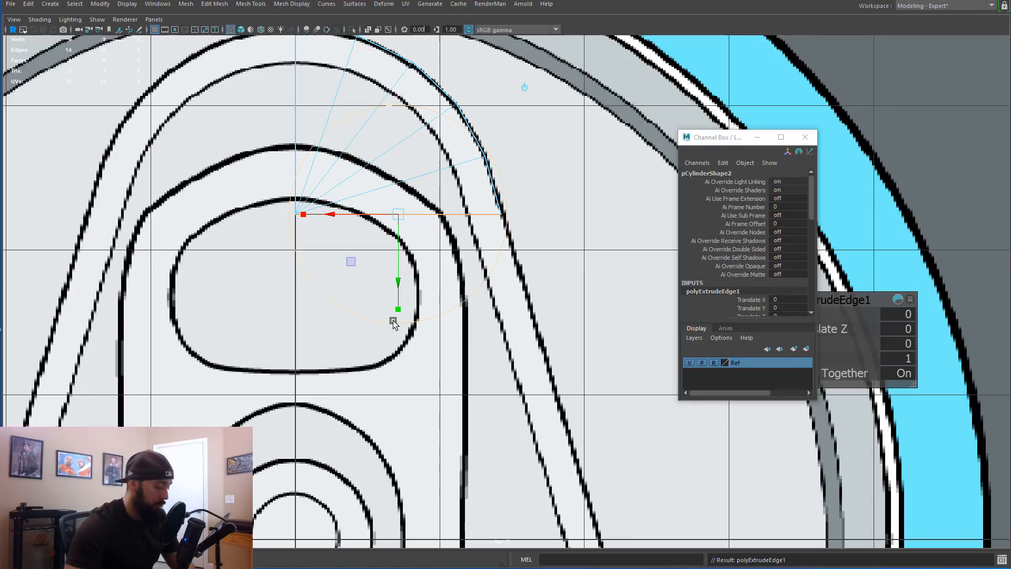
pyautogui.moveTo(398, 310); pyautogui.dragTo(400, 494)
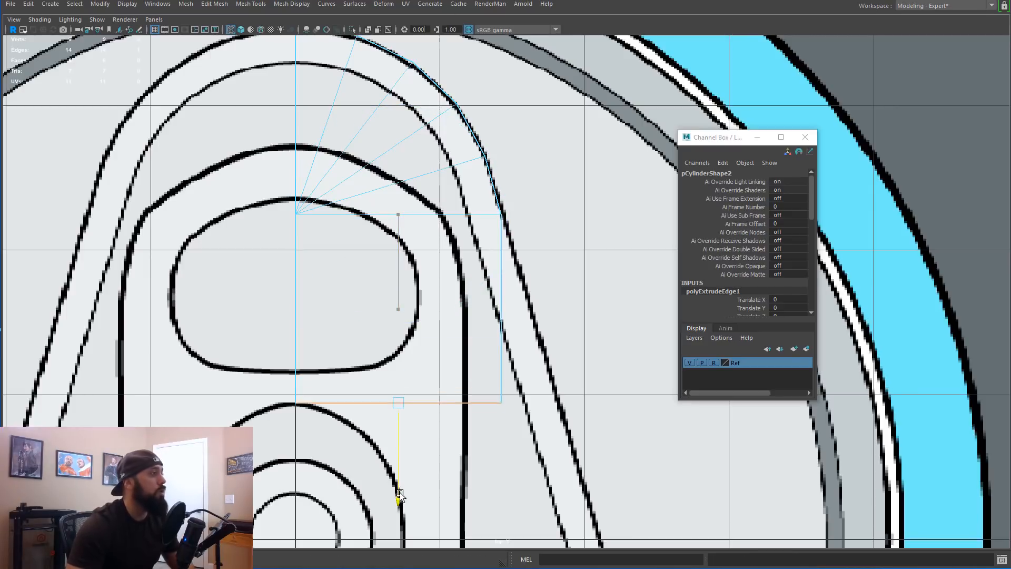
# Step: Move the extruded edge along Z past the can's centre, to where the recess's wide end starts curving
pyautogui.scroll(-6, 400, 494)
pyautogui.scroll(3, 407, 442)
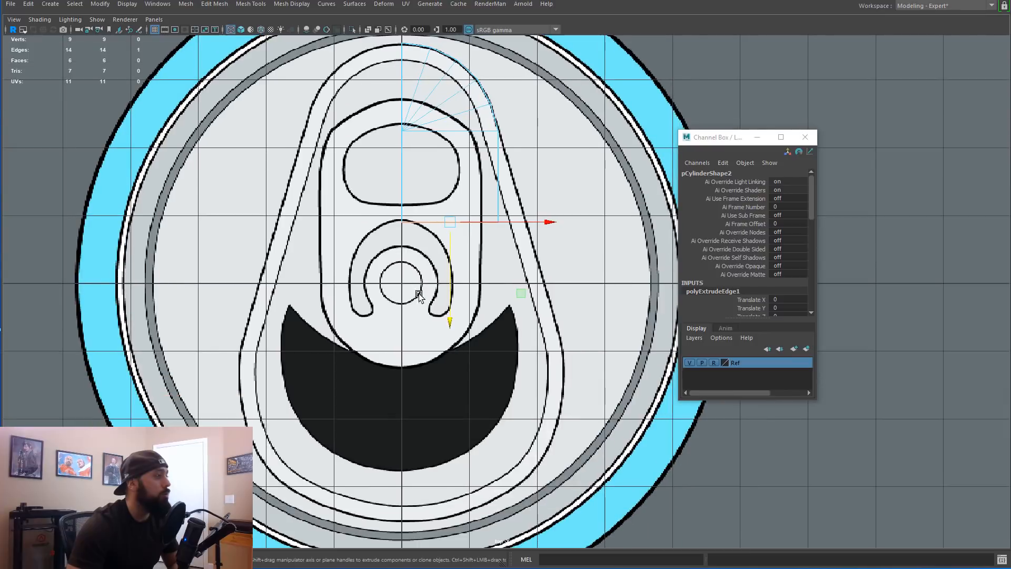
pyautogui.moveTo(454, 304); pyautogui.dragTo(455, 417)
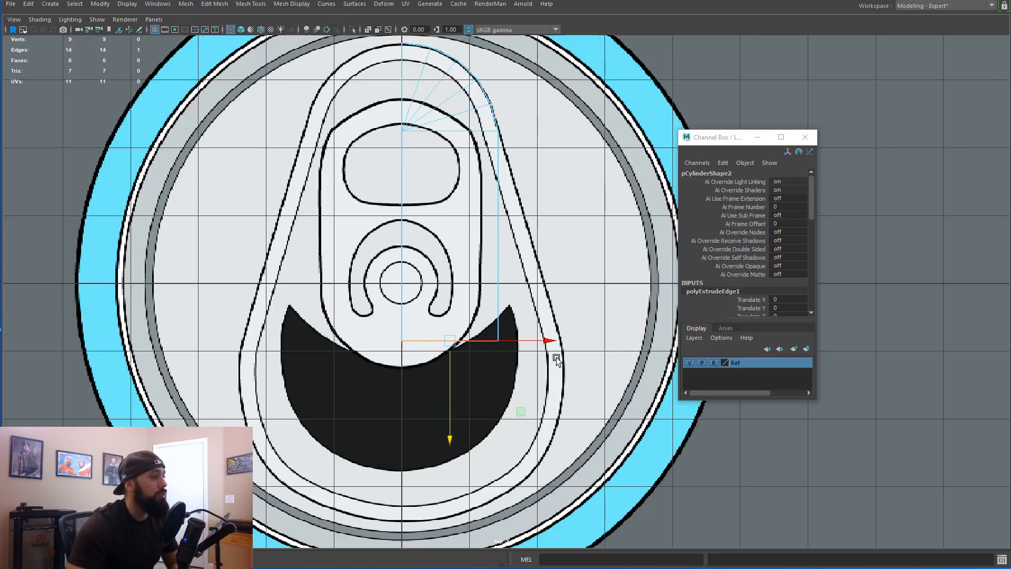
pyautogui.scroll(1, 507, 327)
pyautogui.keyDown('alt'); pyautogui.moveTo(549, 331); pyautogui.dragTo(532, 363, button='middle'); pyautogui.keyUp('alt')
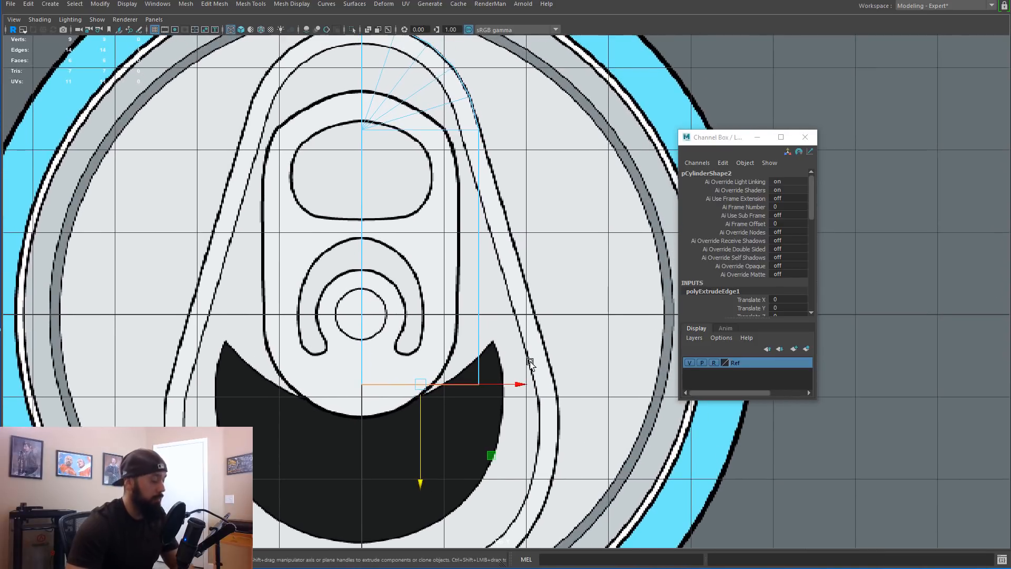
# Step: Select the extruded edge's outer corner vertex and move it along X onto the recess's outer outline
pyautogui.moveTo(530, 362); pyautogui.dragTo(467, 351, button='right')
pyautogui.moveTo(523, 420); pyautogui.dragTo(523, 420)
pyautogui.moveTo(550, 384); pyautogui.dragTo(626, 383)
pyautogui.scroll(1, 507, 437)
pyautogui.keyDown('alt'); pyautogui.moveTo(509, 445); pyautogui.dragTo(503, 311, button='middle'); pyautogui.keyUp('alt')
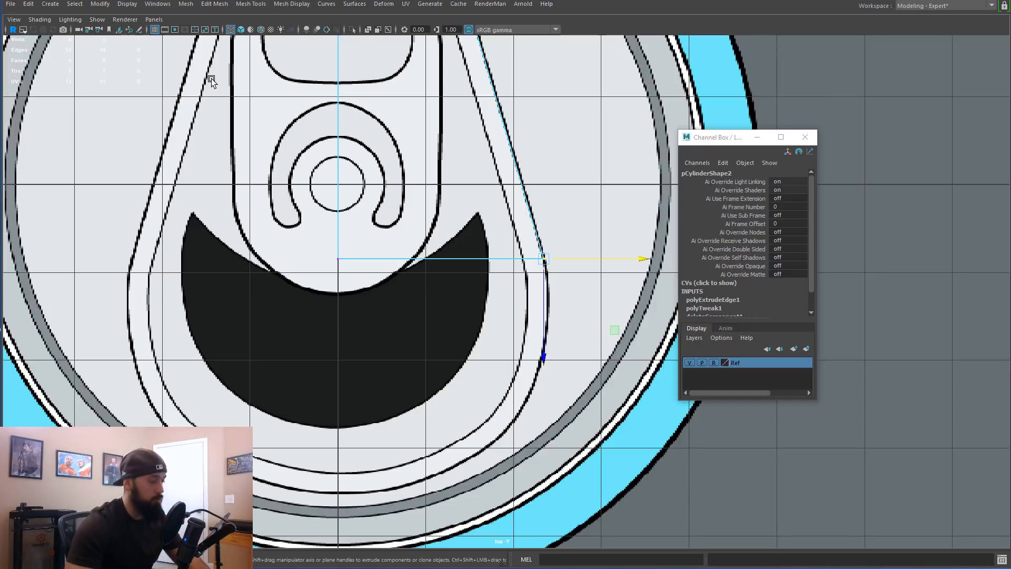
# Step: Create another polygon cylinder, move it about 1.655 units along Z into the mouth opening, and set its axis subdivisions to 36
pyautogui.press('g')
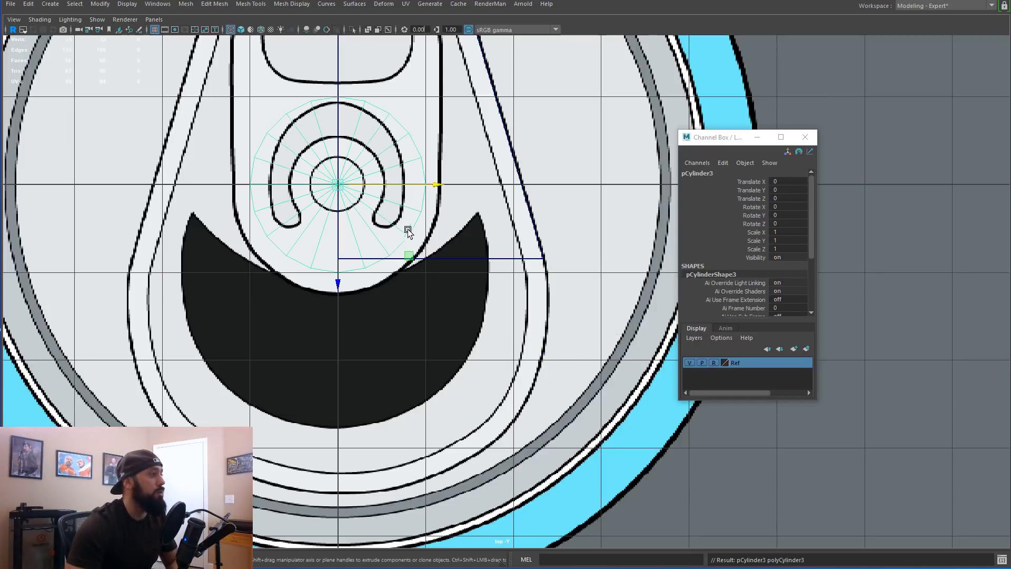
pyautogui.moveTo(337, 285); pyautogui.dragTo(341, 428)
pyautogui.scroll(-5, 338, 221)
pyautogui.scroll(4, 385, 223)
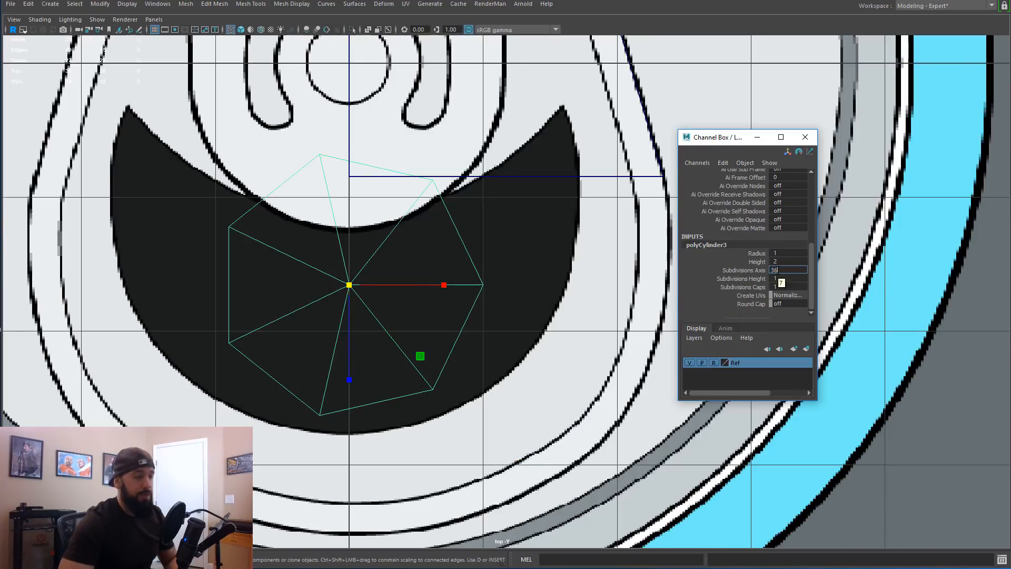
pyautogui.press('Return')
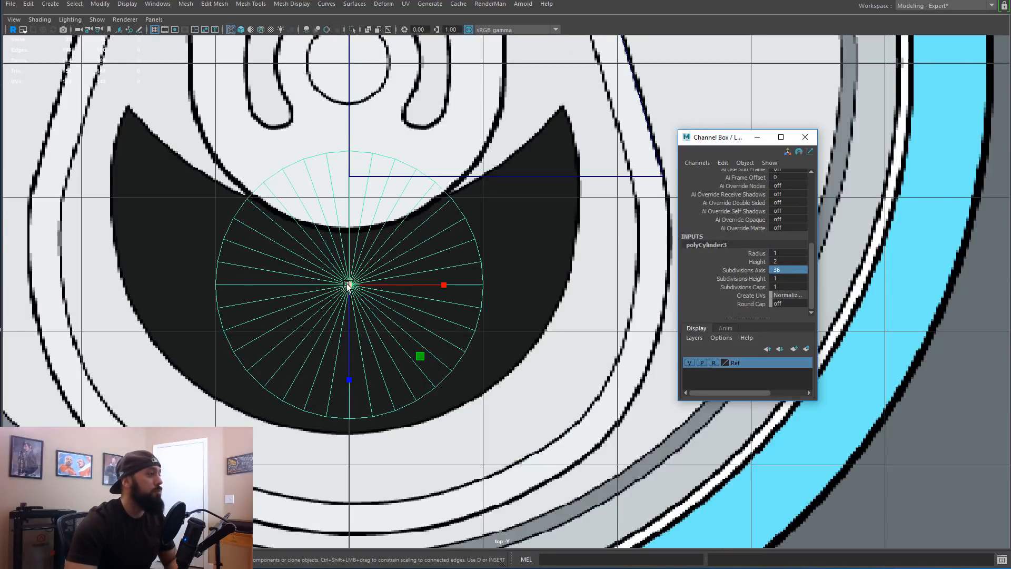
# Step: Scale the new cylinder uniformly to about 1.88, and to about 2.36 along X, to match the recess's wide rounded end
pyautogui.scroll(-3, 478, 350)
pyautogui.scroll(3, 434, 313)
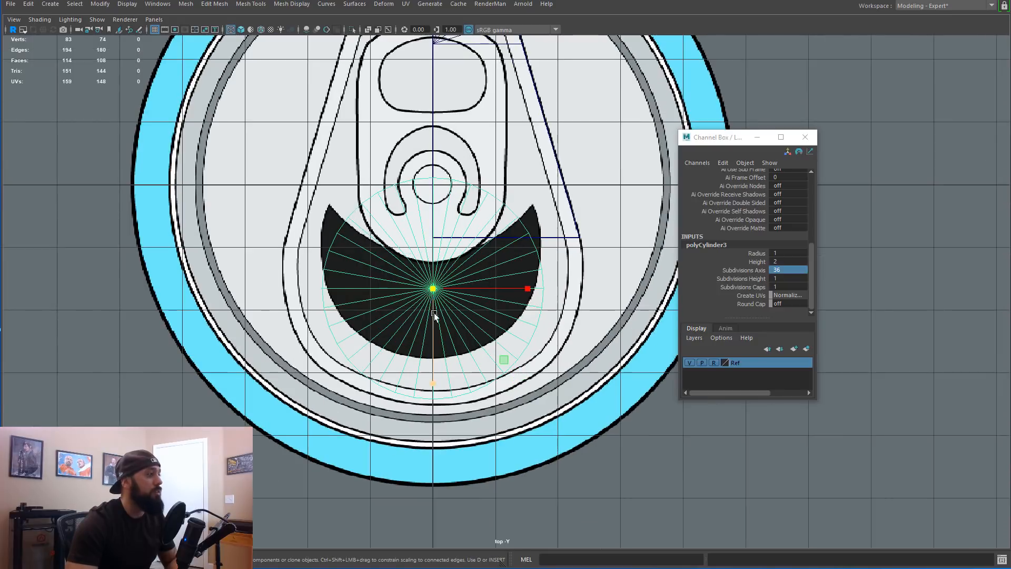
pyautogui.scroll(1, 423, 289)
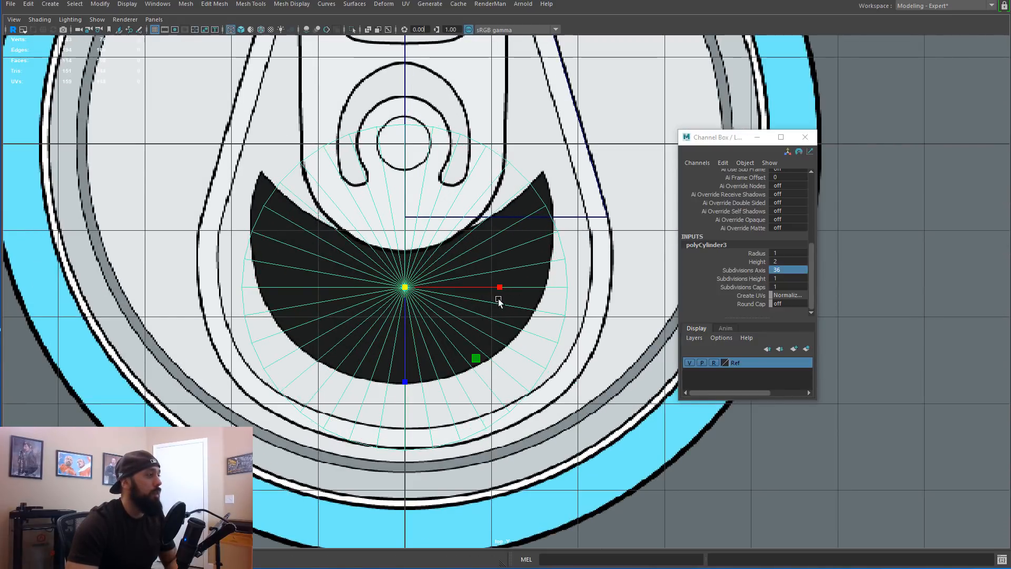
pyautogui.moveTo(499, 287); pyautogui.dragTo(524, 287)
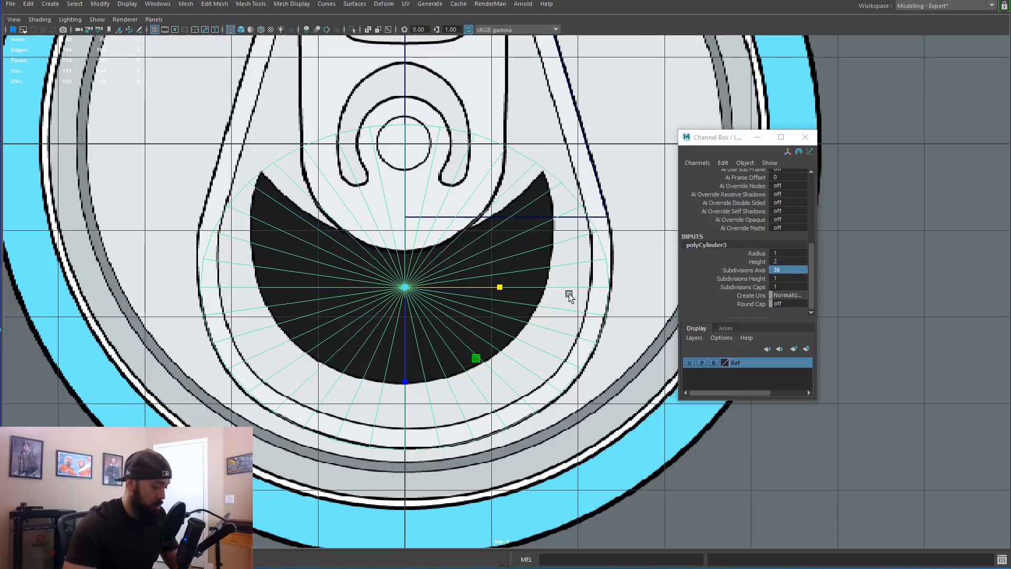
# Step: Keep only the cylinder's cap faces forming the quarter along the wide end's outline by inverting their selection and deleting the rest
pyautogui.press('F11')
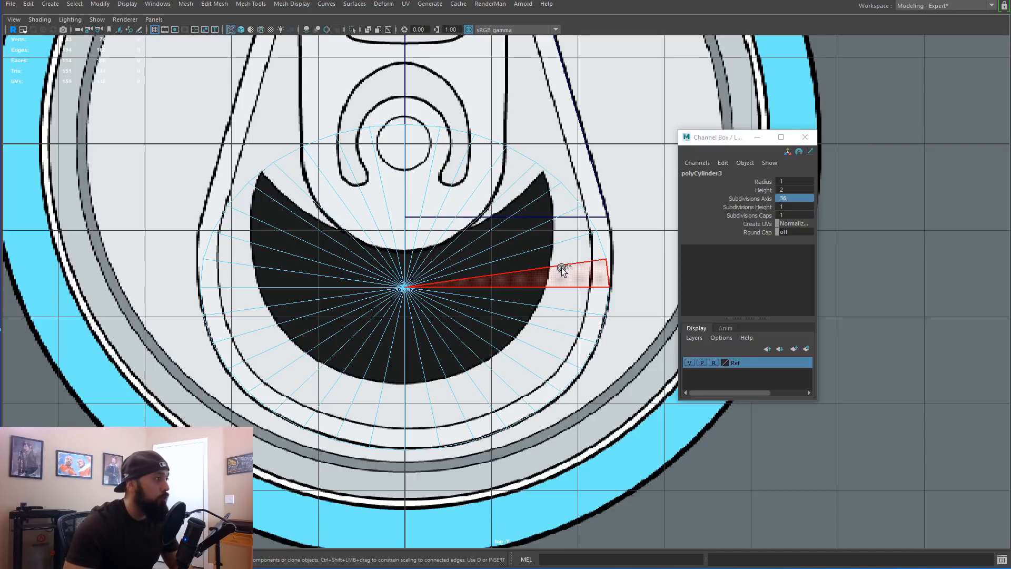
pyautogui.moveTo(430, 401)
pyautogui.mouseDown()
pyautogui.moveTo(423, 412)
pyautogui.moveTo(500, 384)
pyautogui.moveTo(542, 331)
pyautogui.moveTo(548, 293)
pyautogui.mouseUp()
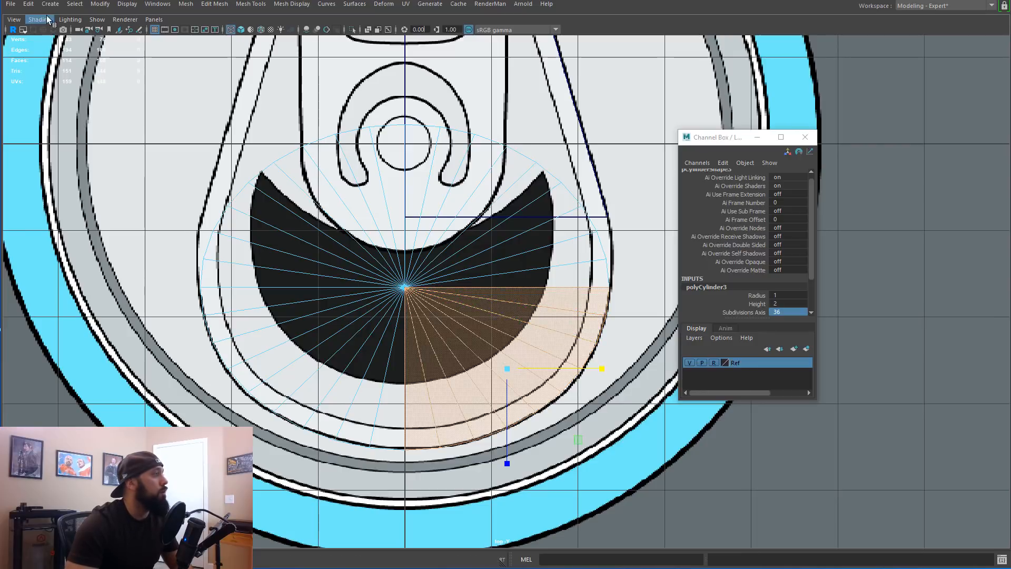
pyautogui.click(74, 4)
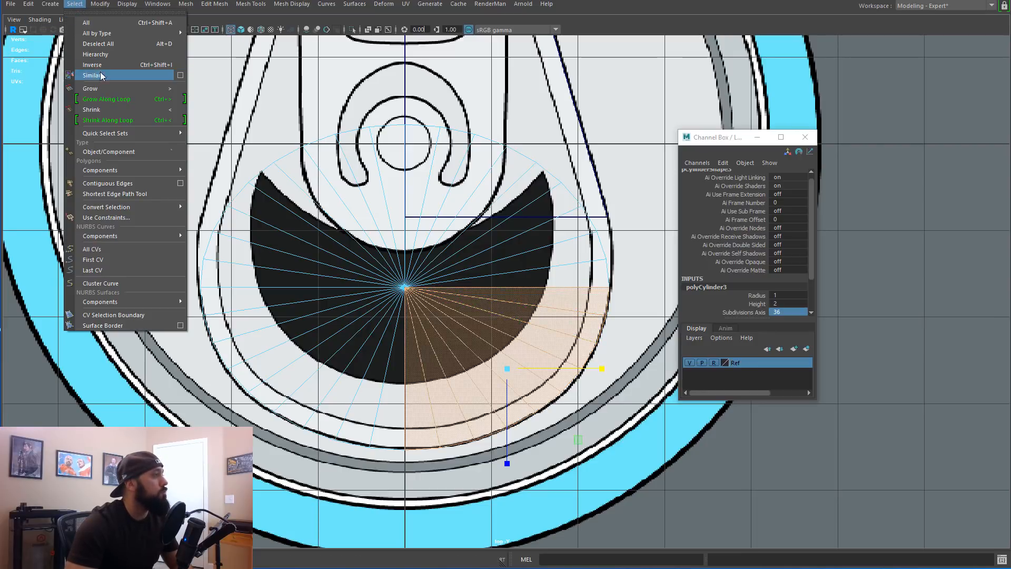
pyautogui.click(100, 66)
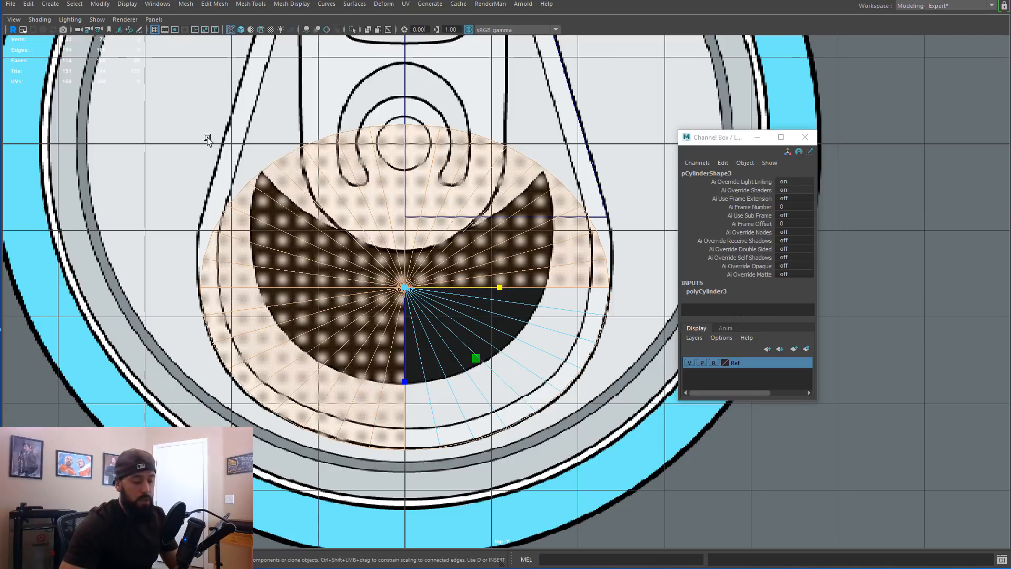
pyautogui.press('Delete')
pyautogui.scroll(-3, 404, 150)
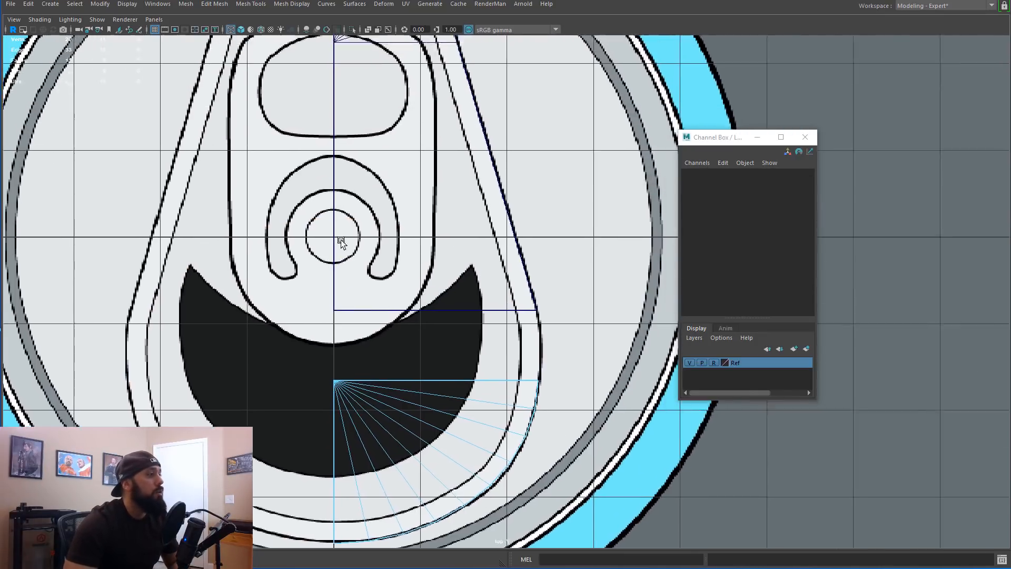
# Step: Select the upper recess piece together with the new quarter cap and combine them into one mesh
pyautogui.scroll(3, 381, 285)
pyautogui.scroll(4, 540, 337)
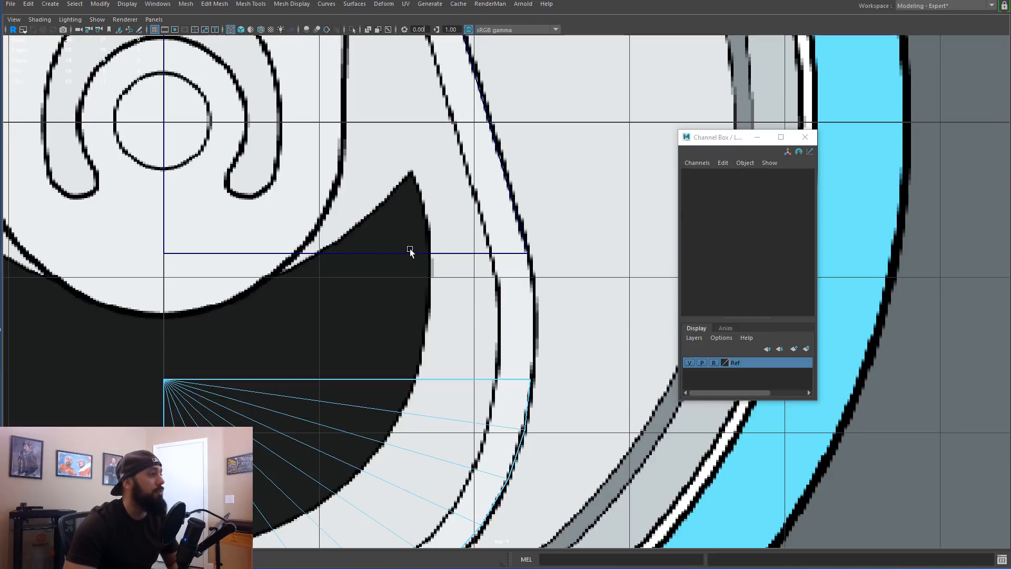
pyautogui.moveTo(410, 250); pyautogui.dragTo(447, 252, button='right')
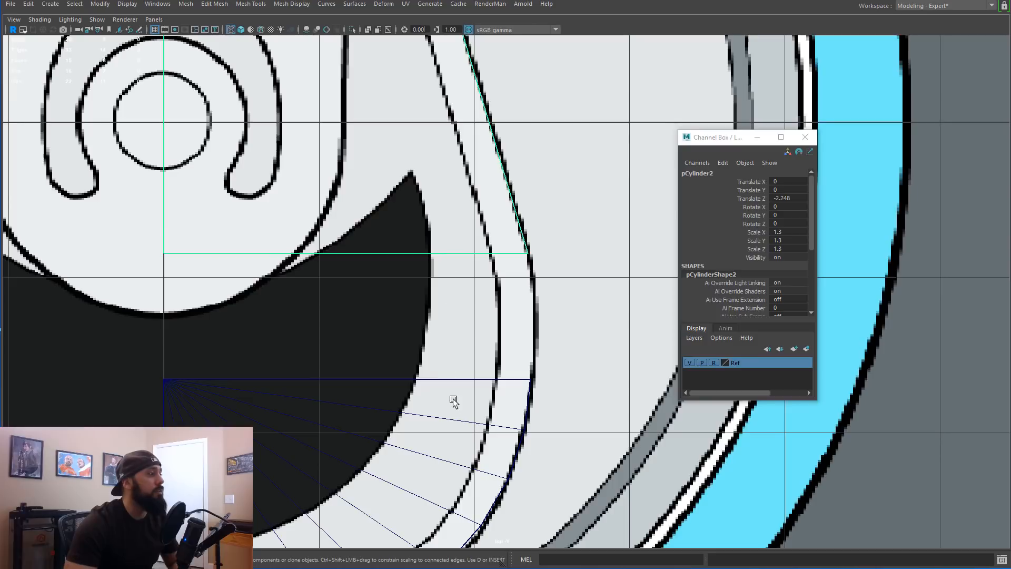
pyautogui.keyDown('shift'); pyautogui.click(453, 378); pyautogui.keyUp('shift')
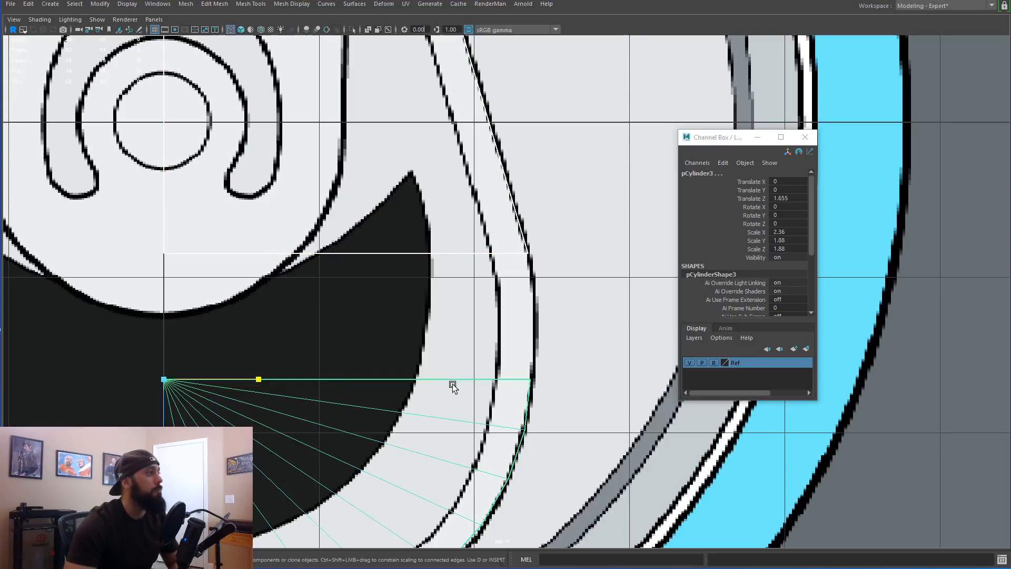
pyautogui.click(185, 4)
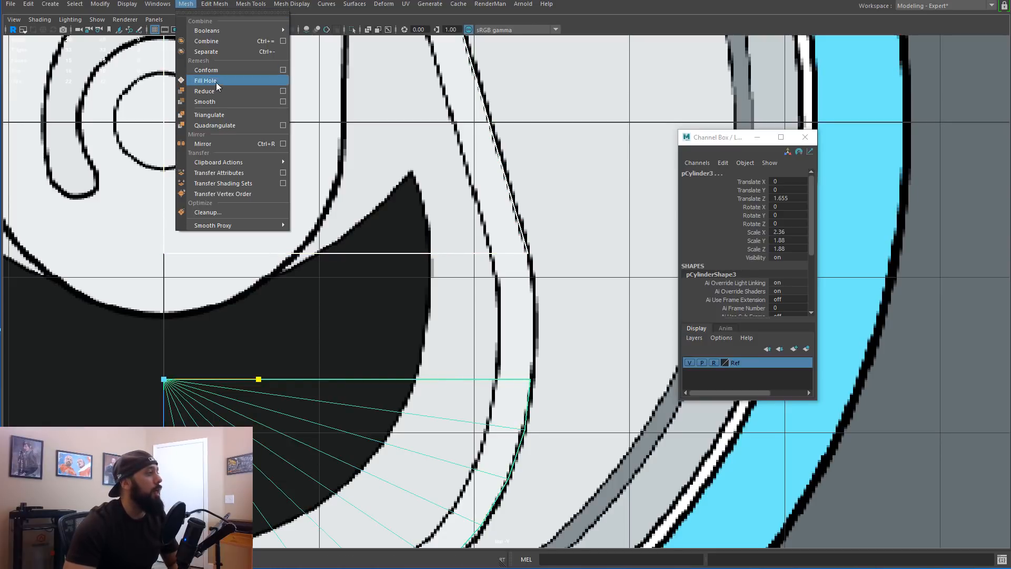
pyautogui.click(210, 41)
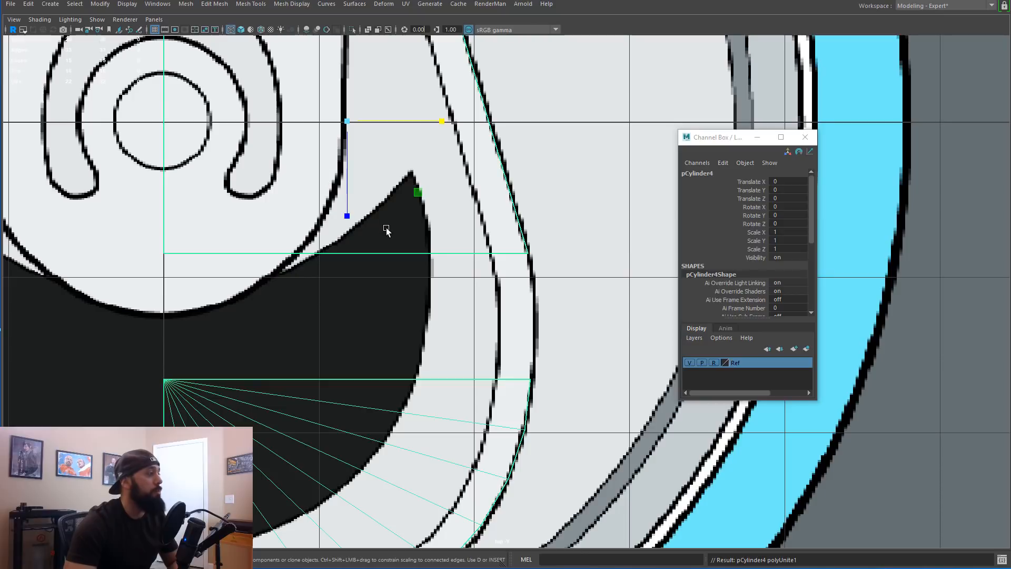
# Step: Bridge the facing straight edges of the upper recess piece and the quarter cap
pyautogui.press('q')
pyautogui.press('F10')
pyautogui.click(378, 245)
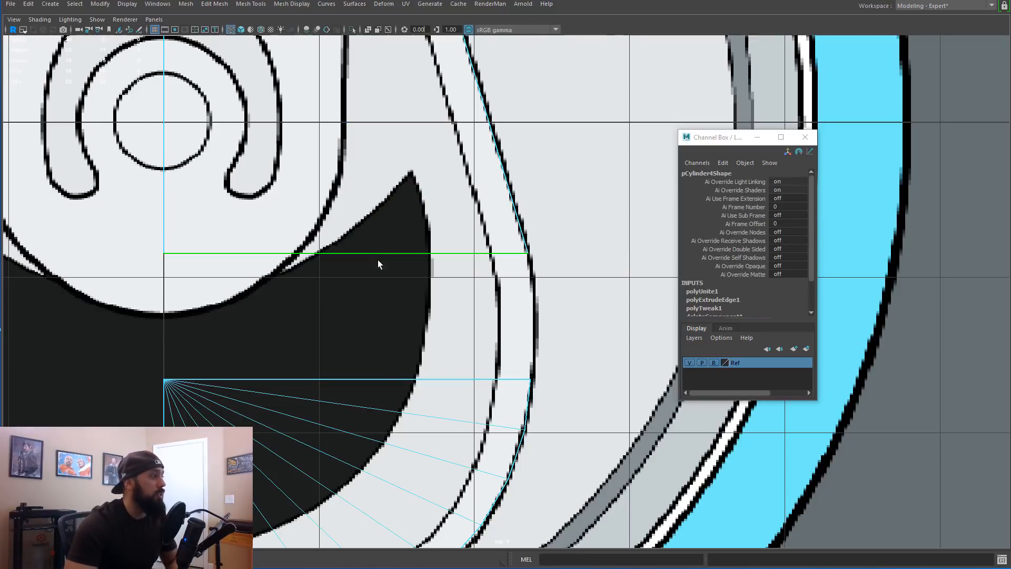
pyautogui.keyDown('shift'); pyautogui.click(377, 381); pyautogui.keyUp('shift')
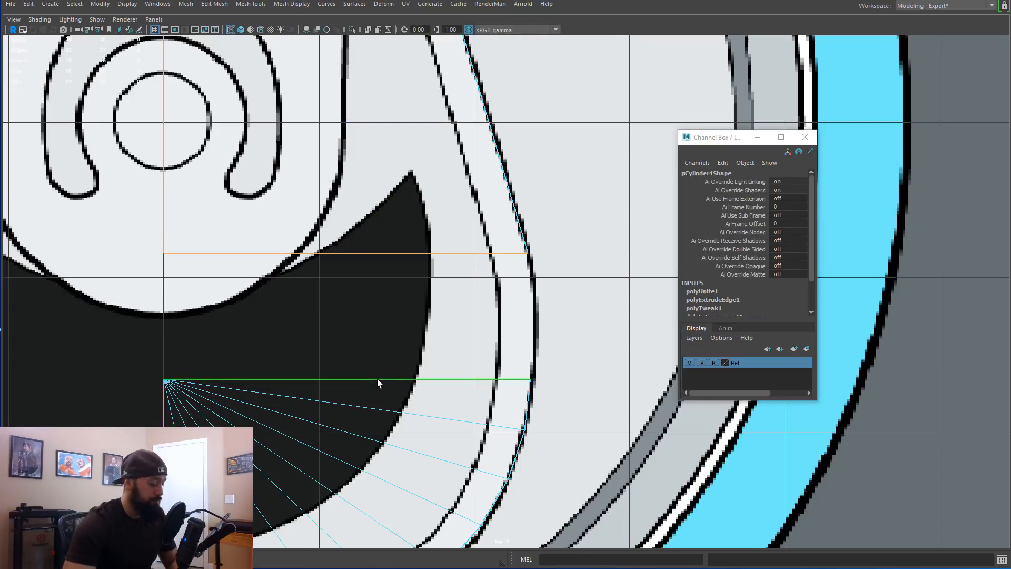
pyautogui.keyDown('shift'); pyautogui.rightClick(379, 381); pyautogui.keyUp('shift')
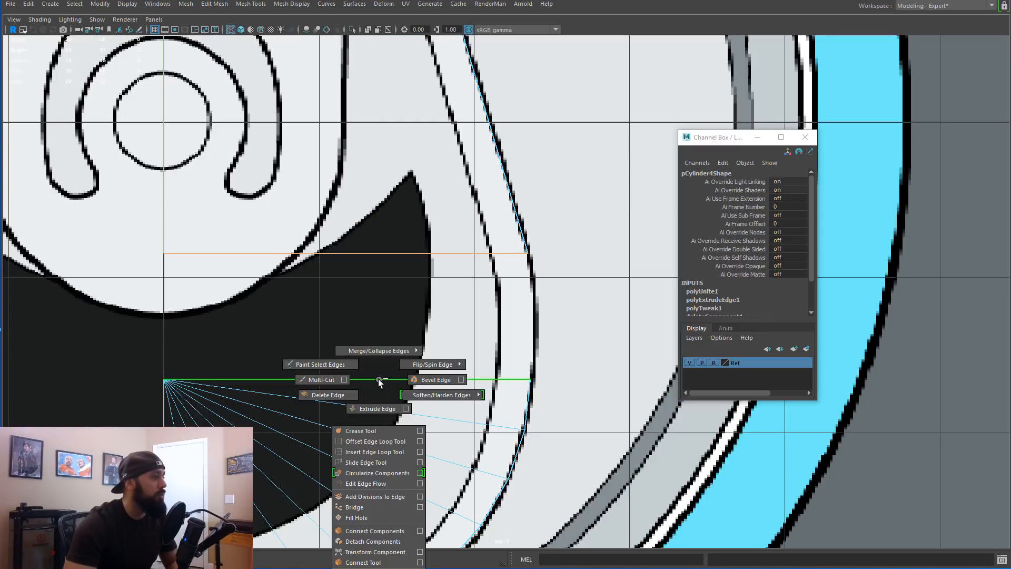
pyautogui.click(369, 507)
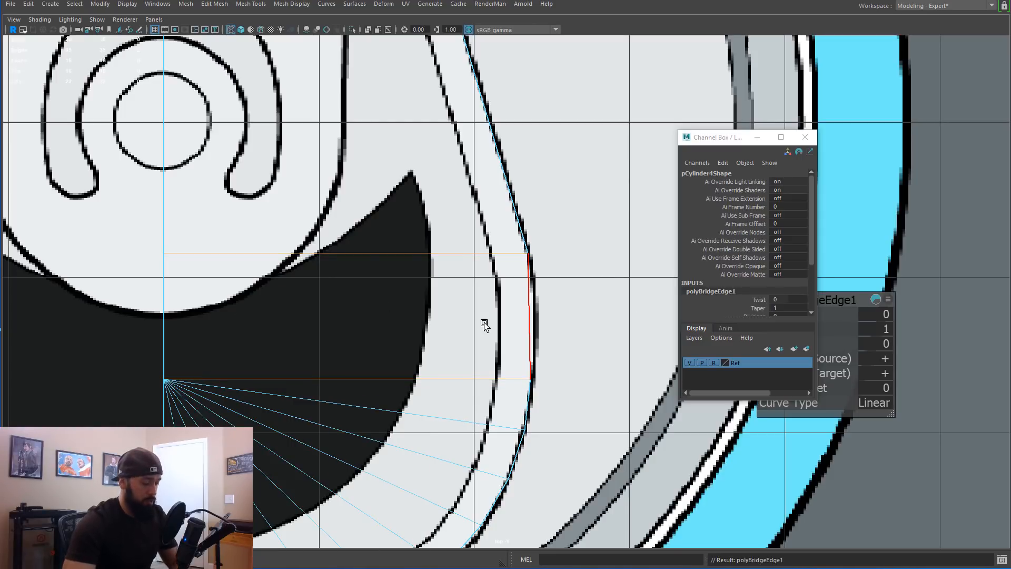
# Step: Insert an edge loop across the middle of the bridged face with the Multi-Cut tool
pyautogui.press('5')
pyautogui.press('4')
pyautogui.click(251, 3)
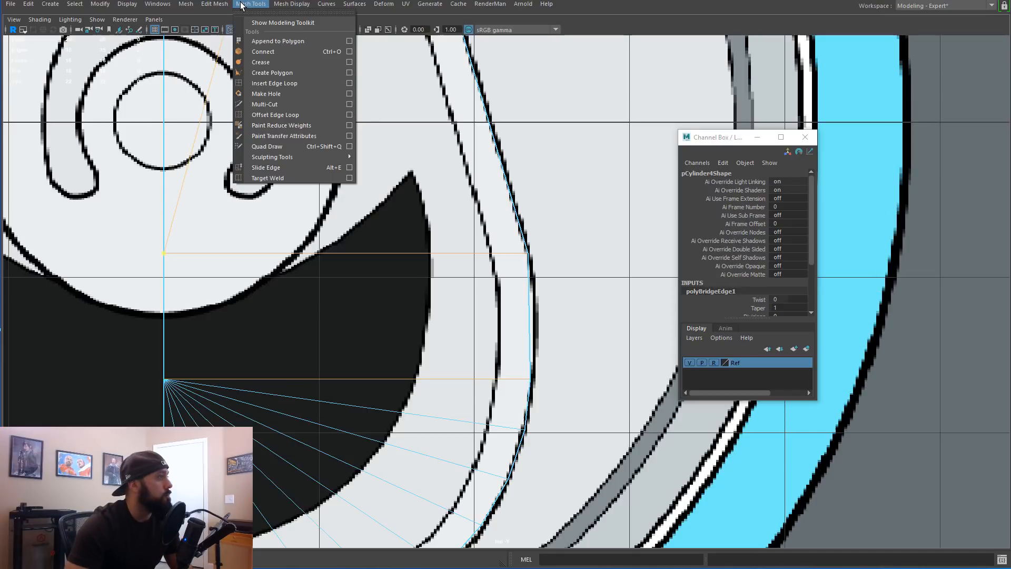
pyautogui.click(267, 105)
pyautogui.click(164, 379)
pyautogui.press('Escape')
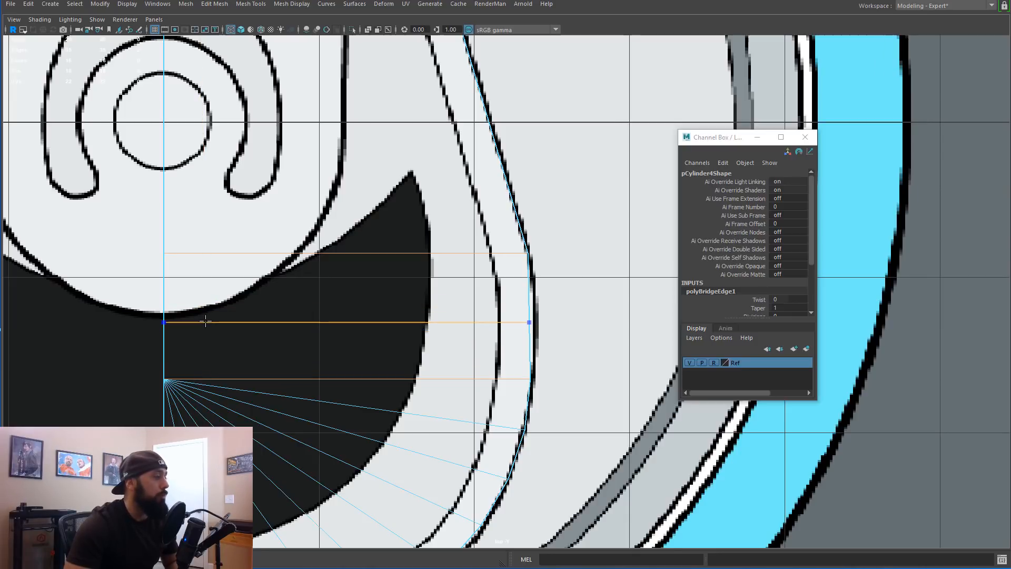
pyautogui.keyDown('ctrl'); pyautogui.click(202, 317); pyautogui.keyUp('ctrl')
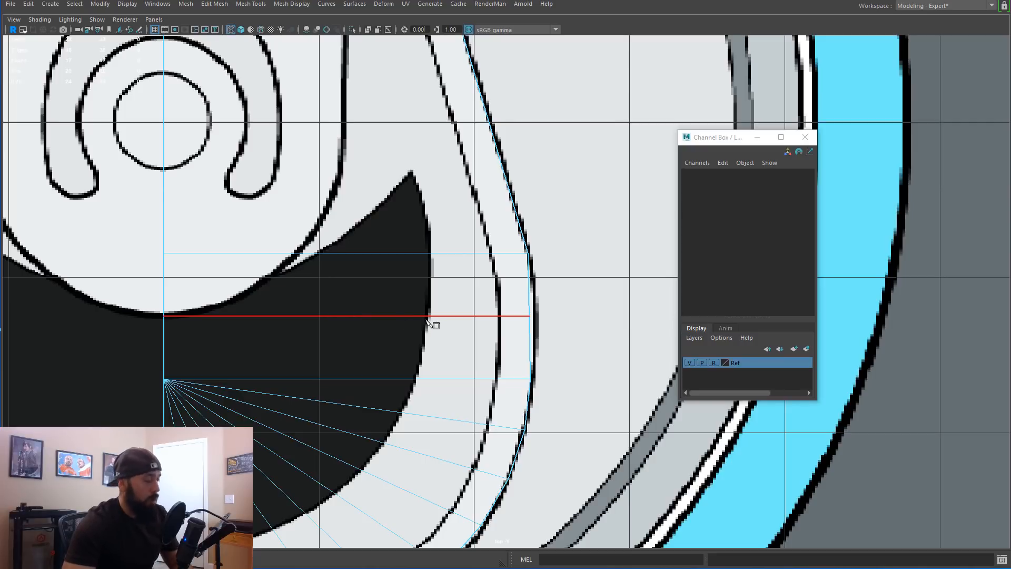
# Step: Move the outer vertex of the middle edge loop along X onto the recess's outer outline
pyautogui.moveTo(512, 306); pyautogui.dragTo(541, 336)
pyautogui.press('w')
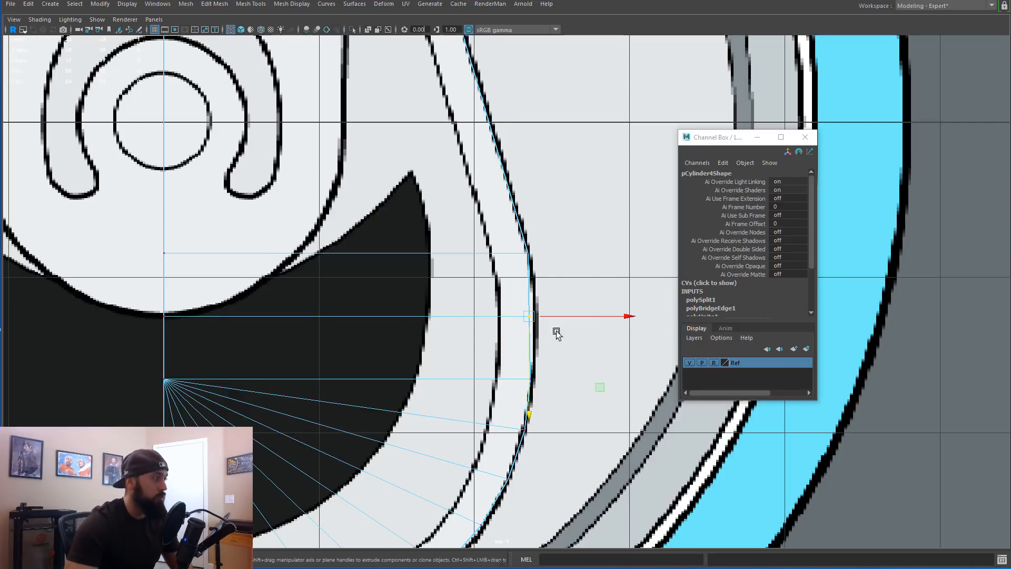
pyautogui.moveTo(598, 319); pyautogui.dragTo(604, 318)
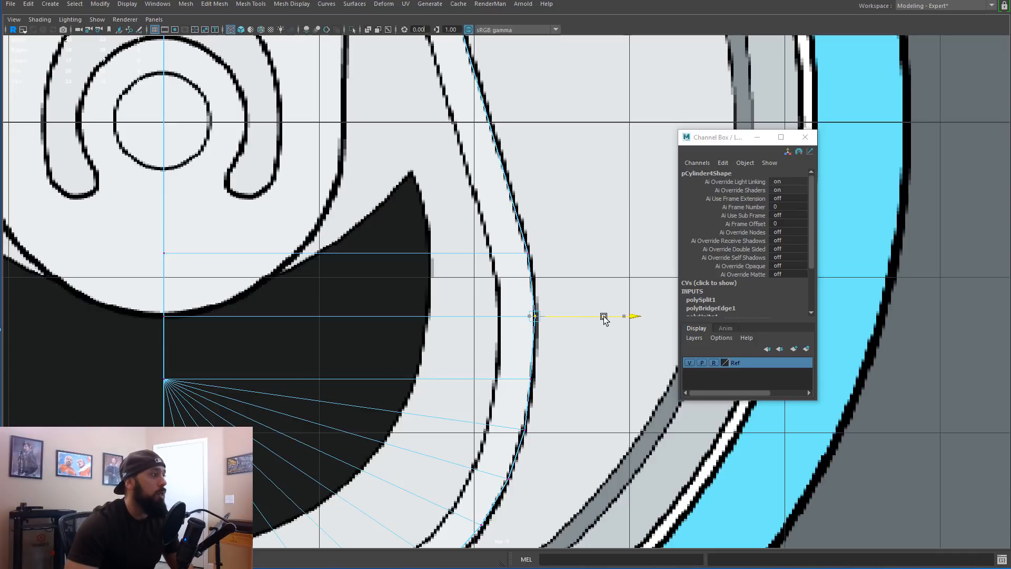
# Step: Insert two more edge loops in the bridged area, one on each side of the middle loop
pyautogui.scroll(3, 588, 358)
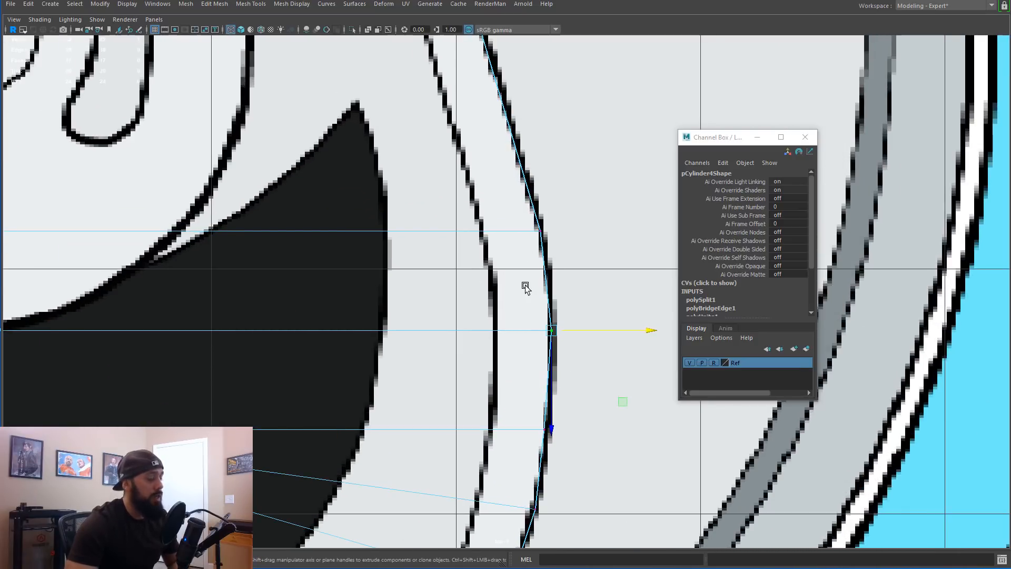
pyautogui.press('F10')
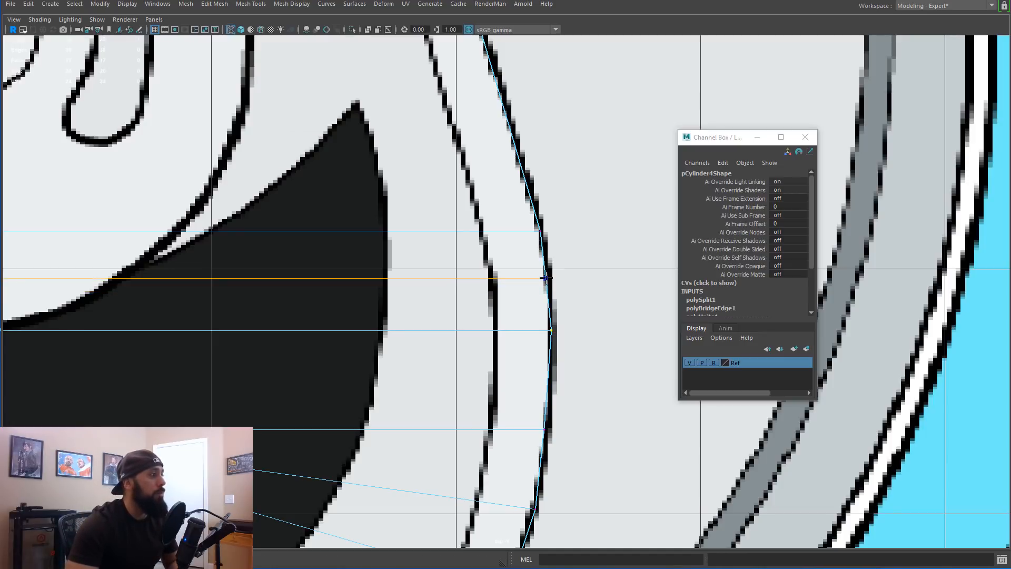
pyautogui.click(545, 278)
pyautogui.click(542, 379)
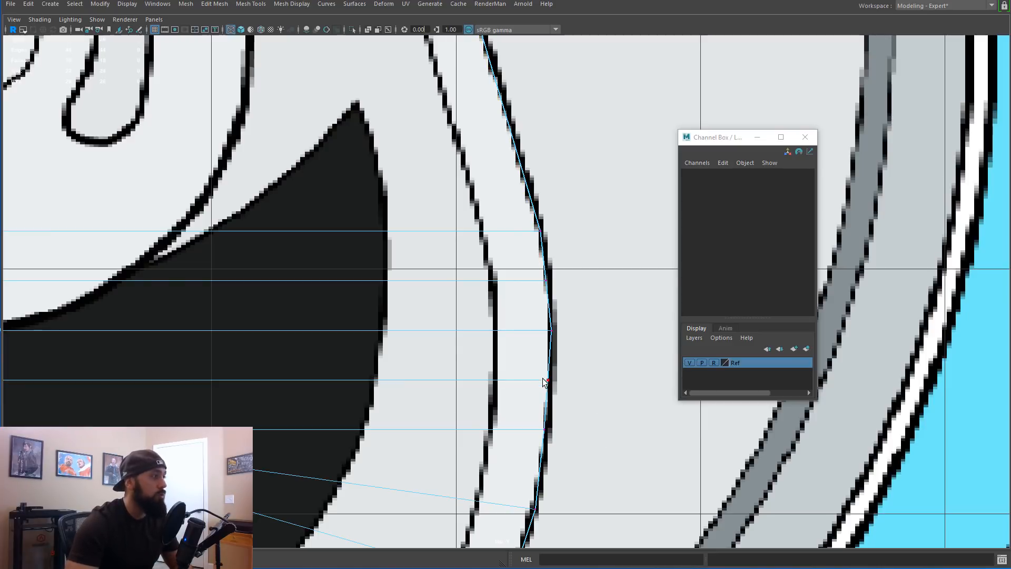
# Step: Select the outer vertices of both added edge loops and move them slightly along X onto the outer outline
pyautogui.click(542, 377)
pyautogui.press('w')
pyautogui.moveTo(599, 380); pyautogui.dragTo(600, 381)
pyautogui.hotkey('ctrl', 'z')
pyautogui.moveTo(538, 276); pyautogui.dragTo(560, 290)
pyautogui.keyDown('shift'); pyautogui.moveTo(576, 396); pyautogui.dragTo(542, 371); pyautogui.keyUp('shift')
pyautogui.moveTo(575, 334); pyautogui.dragTo(577, 334)
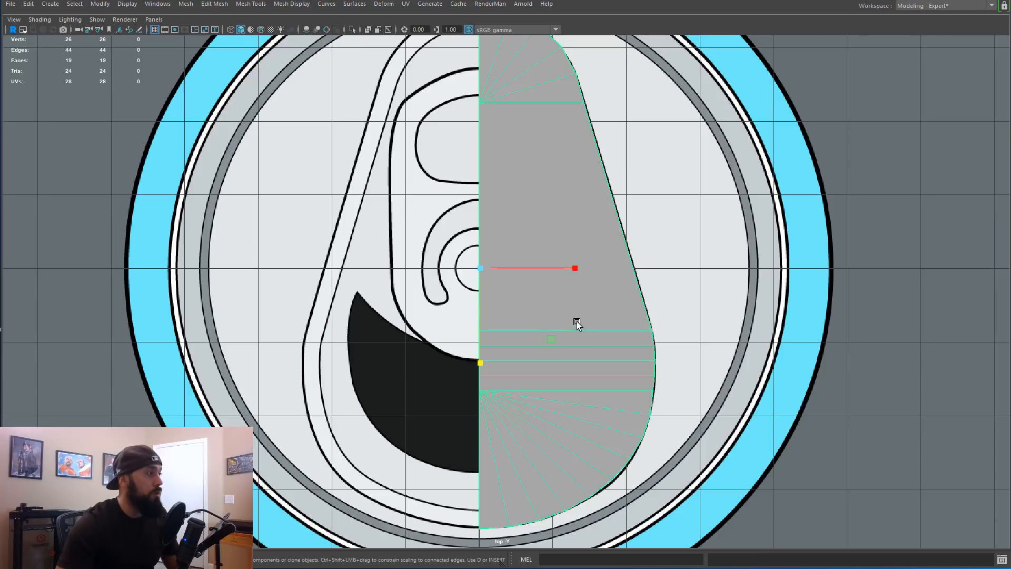
# Step: Display the recess half in wireframe and select the first edge at the lower end of its outer border
pyautogui.press('F11')
pyautogui.click(578, 305)
pyautogui.press('4')
pyautogui.keyDown('alt'); pyautogui.moveTo(633, 331); pyautogui.dragTo(642, 349, button='right'); pyautogui.keyUp('alt')
pyautogui.keyDown('alt'); pyautogui.moveTo(642, 349); pyautogui.dragTo(643, 207, button='middle'); pyautogui.keyUp('alt')
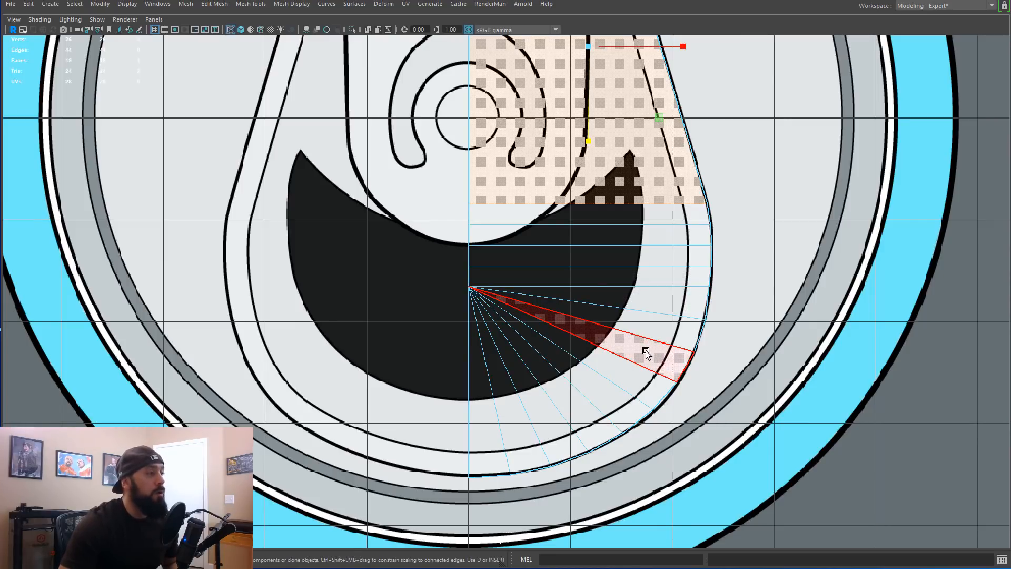
pyautogui.rightClick(707, 293)
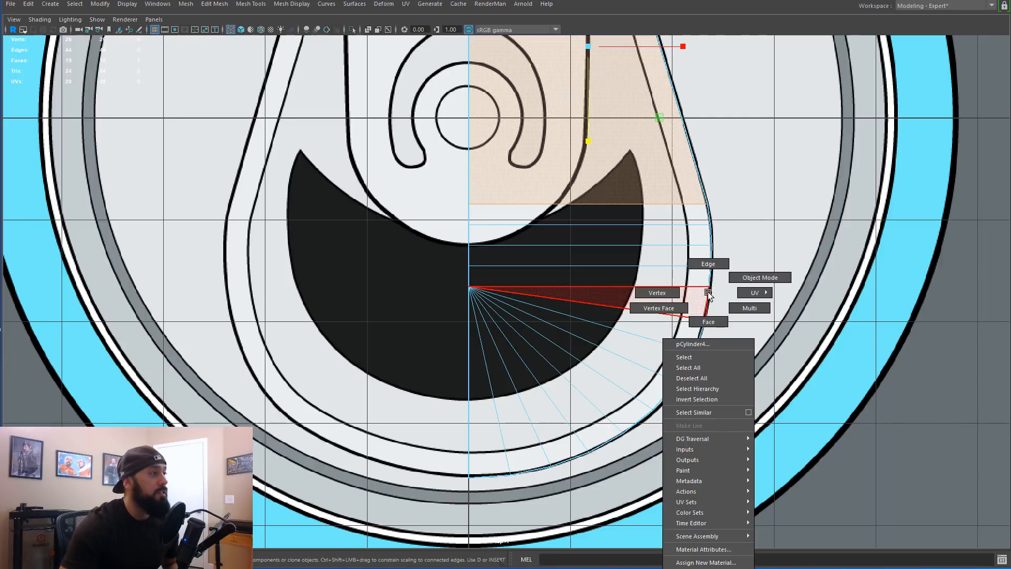
pyautogui.click(462, 483)
pyautogui.click(478, 472)
# Step: Extend the edge selection along the recess half's entire outer border, including the upper arc, straight side and lower curve
pyautogui.keyDown('alt'); pyautogui.moveTo(593, 184); pyautogui.dragTo(632, 460, button='middle'); pyautogui.keyUp('alt')
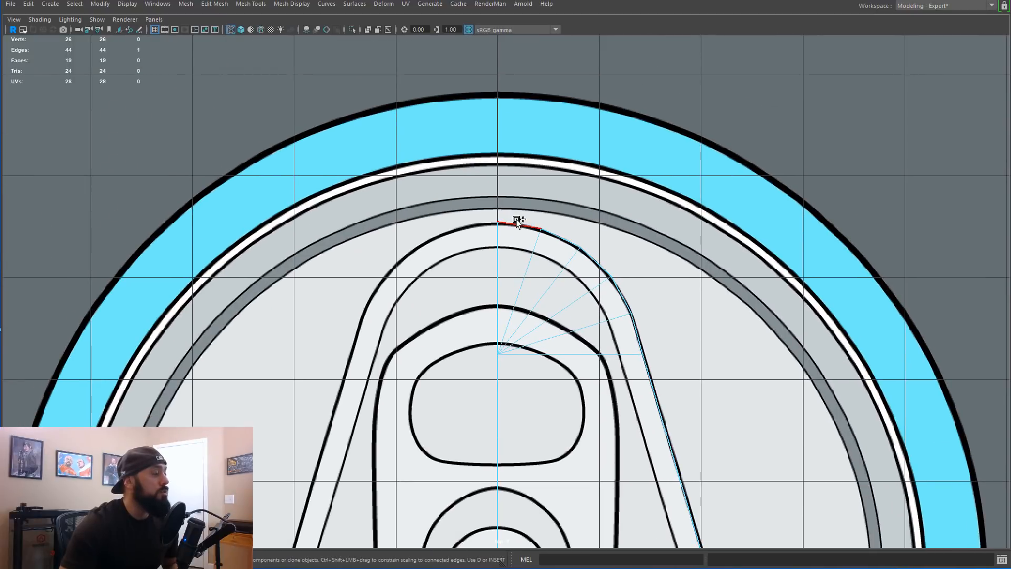
pyautogui.keyDown('alt'); pyautogui.moveTo(620, 348); pyautogui.dragTo(590, 275, button='middle'); pyautogui.keyUp('alt')
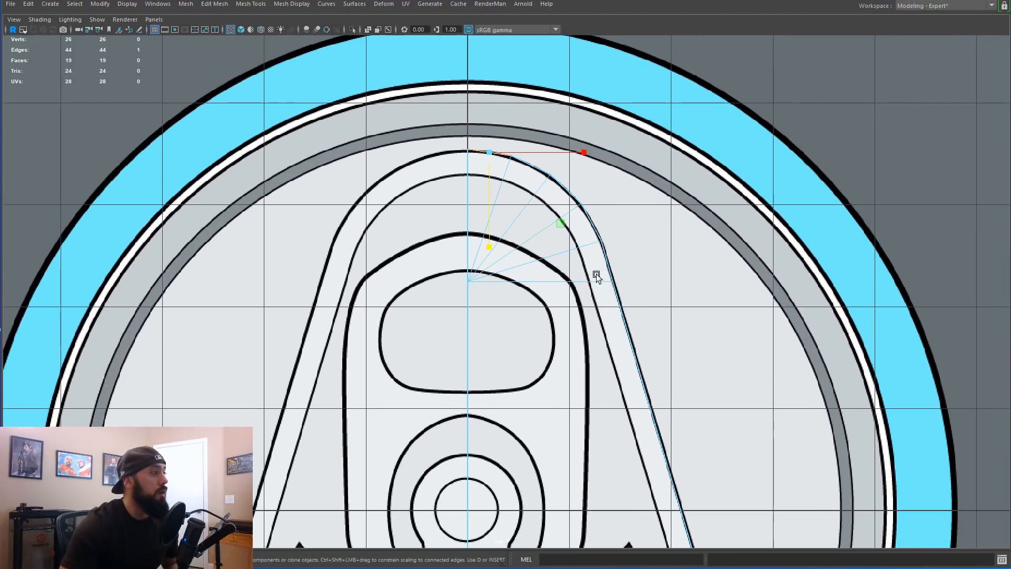
pyautogui.keyDown('shift'); pyautogui.doubleClick(613, 277); pyautogui.keyUp('shift')
pyautogui.keyDown('alt'); pyautogui.moveTo(654, 424); pyautogui.dragTo(620, 317, button='middle'); pyautogui.keyUp('alt')
pyautogui.keyDown('shift'); pyautogui.click(621, 316); pyautogui.keyUp('shift')
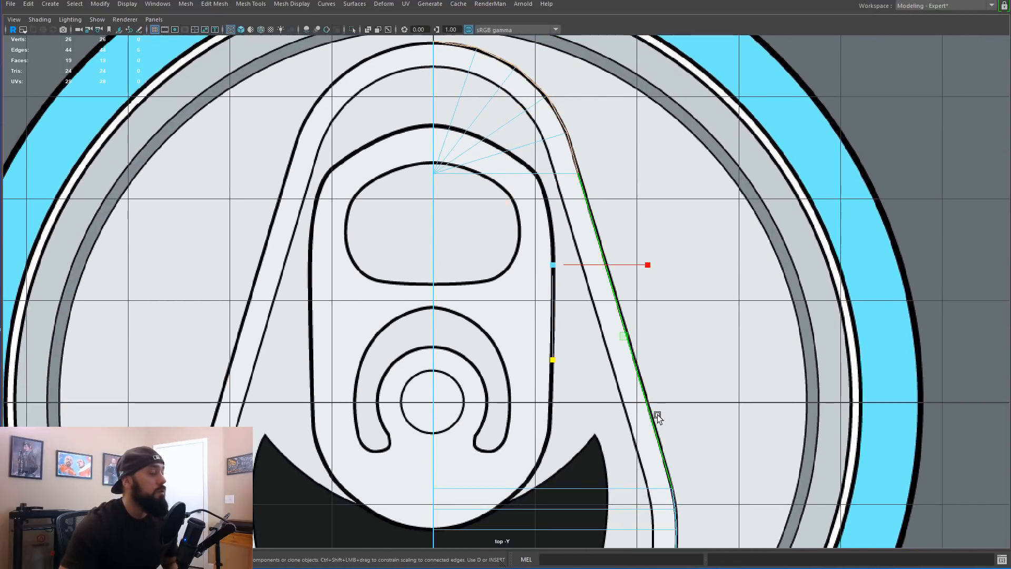
pyautogui.keyDown('alt'); pyautogui.moveTo(656, 440); pyautogui.dragTo(648, 254, button='middle'); pyautogui.keyUp('alt')
pyautogui.keyDown('alt'); pyautogui.moveTo(607, 409); pyautogui.dragTo(620, 276, button='middle'); pyautogui.keyUp('alt')
pyautogui.keyDown('shift'); pyautogui.click(466, 436); pyautogui.keyUp('shift')
pyautogui.hotkey('ctrl', 'z')
pyautogui.keyDown('shift'); pyautogui.doubleClick(670, 305); pyautogui.keyUp('shift')
pyautogui.keyDown('shift'); pyautogui.click(682, 206); pyautogui.keyUp('shift')
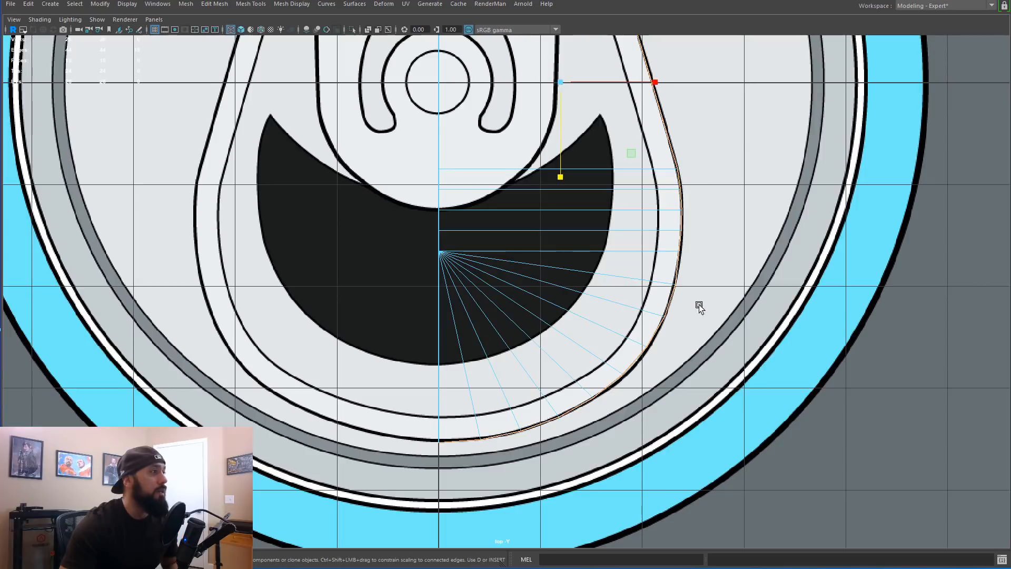
# Step: Extrude the selected outer border edges outward with an offset of about 0.2
pyautogui.scroll(-3, 518, 316)
pyautogui.scroll(3, 539, 334)
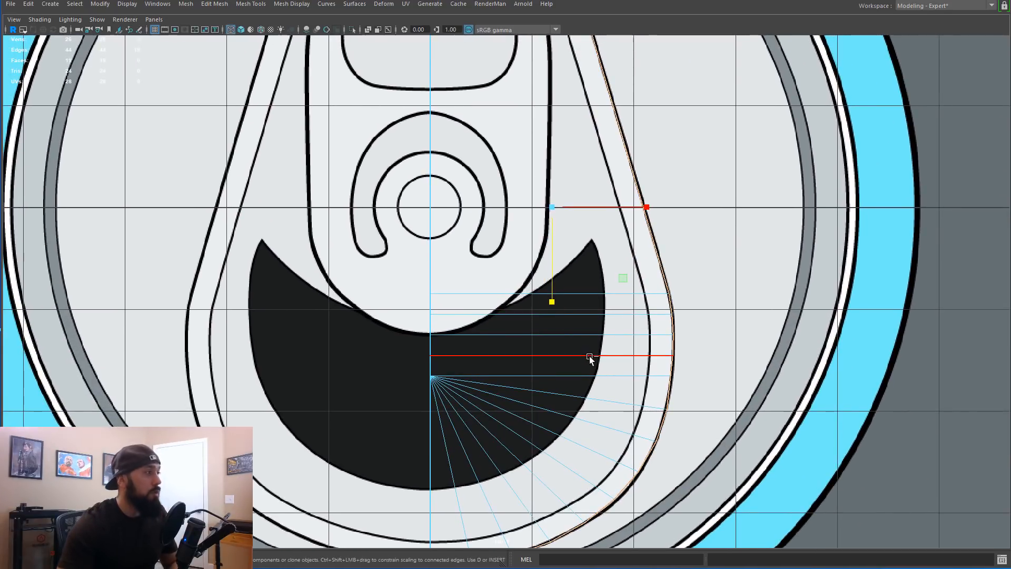
pyautogui.hotkey('ctrl', 'e')
pyautogui.scroll(-3, 636, 315)
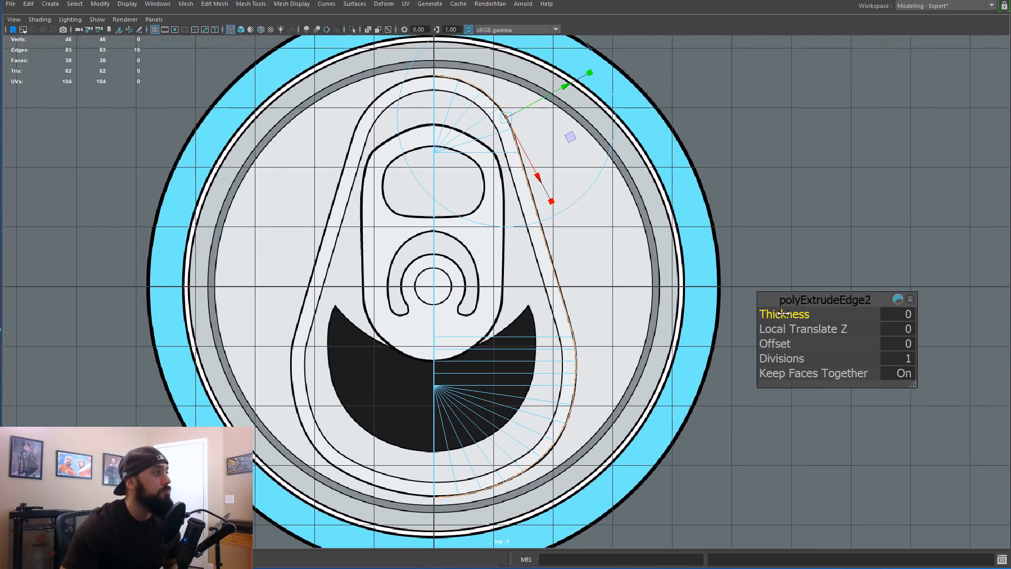
pyautogui.moveTo(783, 313); pyautogui.dragTo(795, 314)
pyautogui.hotkey('ctrl', 'z')
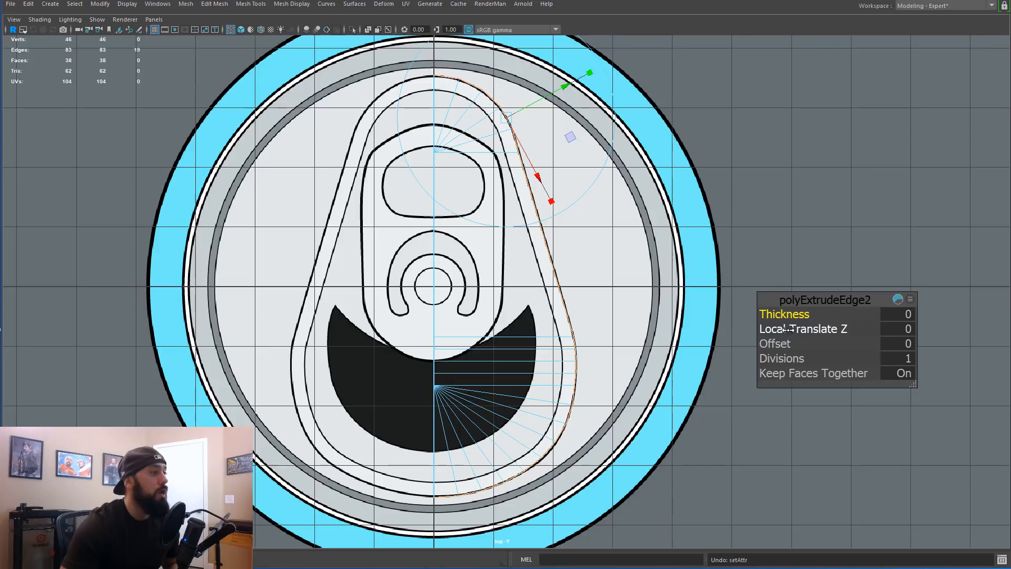
pyautogui.moveTo(778, 343); pyautogui.dragTo(776, 343)
pyautogui.hotkey('ctrl', 'z')
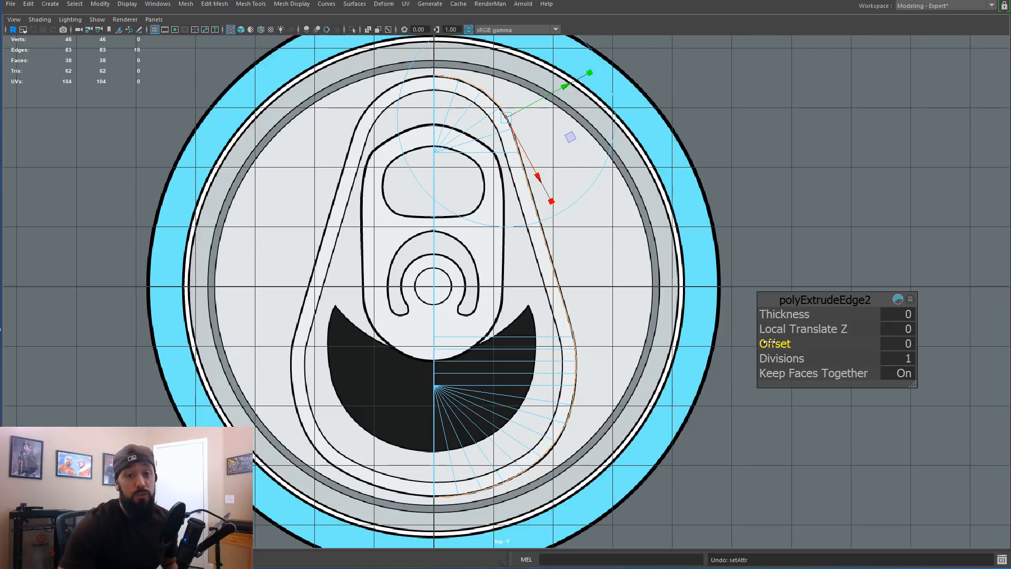
pyautogui.moveTo(771, 343); pyautogui.dragTo(783, 343)
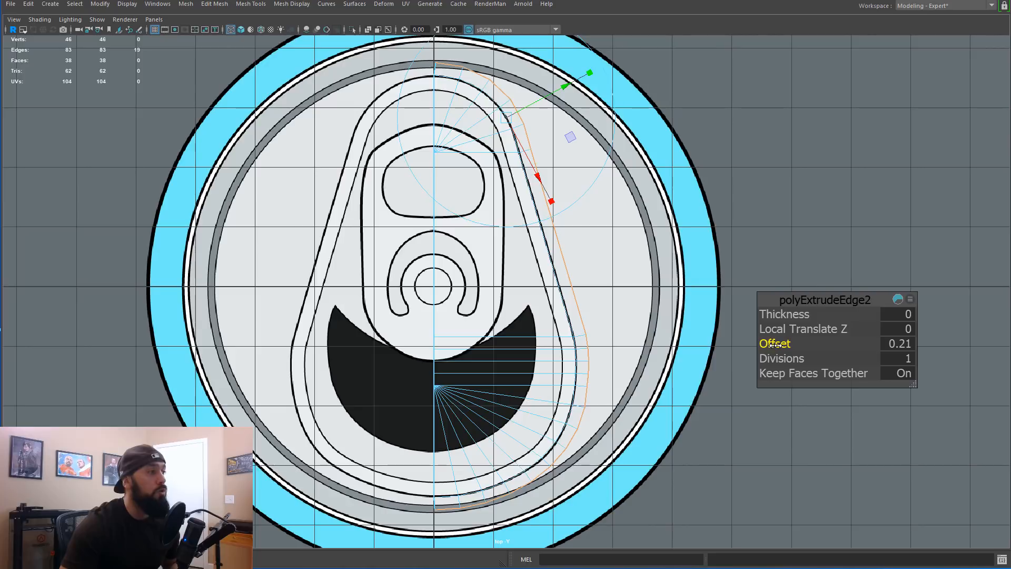
pyautogui.moveTo(775, 344); pyautogui.dragTo(773, 344)
# Step: Select all original faces inside the recess outline and delete them, keeping only the extruded border strip
pyautogui.moveTo(441, 131); pyautogui.dragTo(442, 162, button='right')
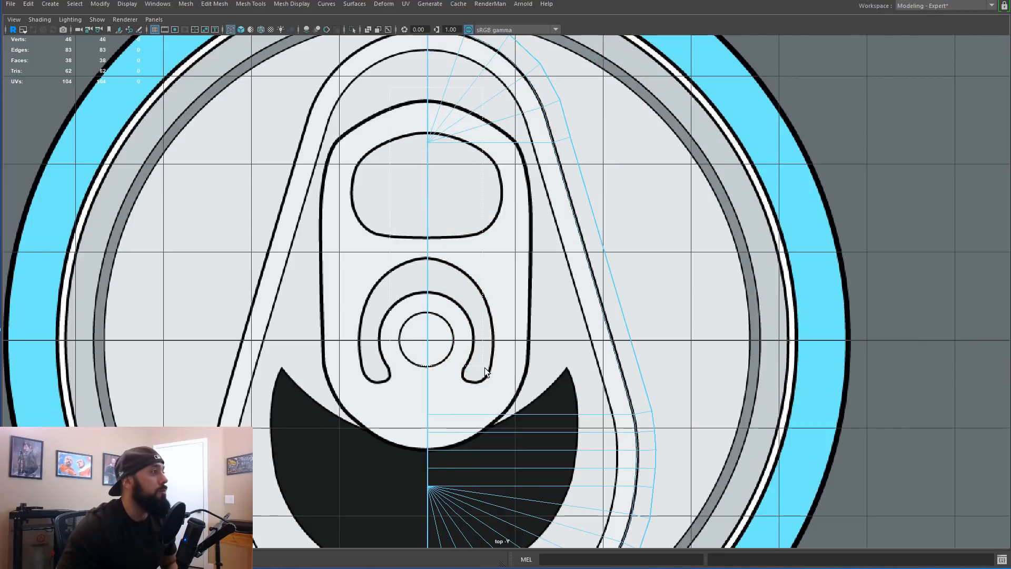
pyautogui.moveTo(483, 366); pyautogui.dragTo(483, 366)
pyautogui.keyDown('alt'); pyautogui.moveTo(493, 378); pyautogui.dragTo(483, 212, button='middle'); pyautogui.keyUp('alt')
pyautogui.moveTo(379, 262); pyautogui.dragTo(557, 419)
pyautogui.keyDown('shift'); pyautogui.click(557, 236); pyautogui.keyUp('shift')
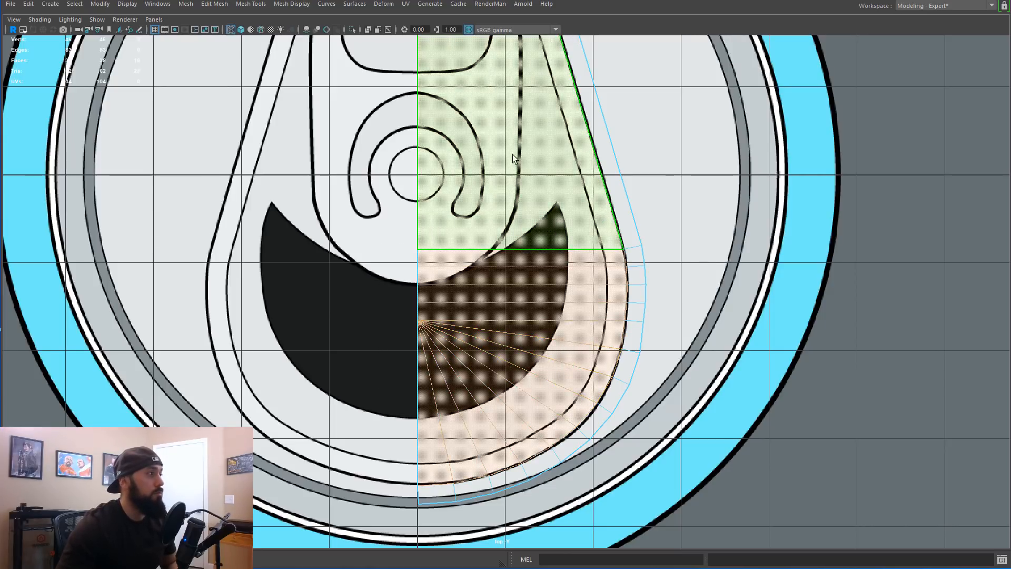
pyautogui.keyDown('alt'); pyautogui.moveTo(513, 155); pyautogui.dragTo(587, 447, button='middle'); pyautogui.keyUp('alt')
pyautogui.scroll(1, 506, 280)
pyautogui.press('Delete')
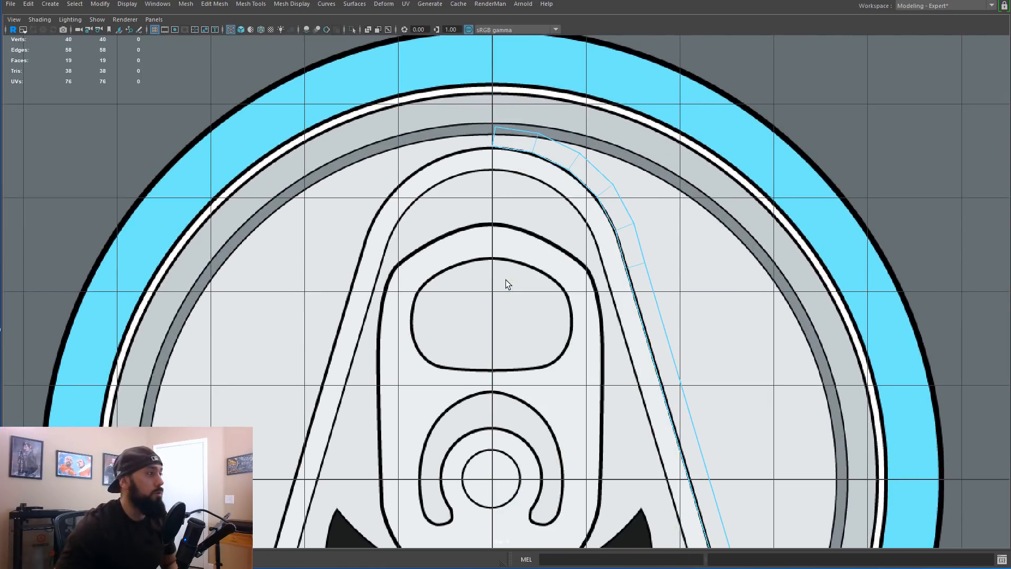
# Step: Select the strip's full inner border edges and extrude them inward with an offset of 0.24
pyautogui.keyDown('alt'); pyautogui.moveTo(584, 332); pyautogui.dragTo(512, 224, button='middle'); pyautogui.keyUp('alt')
pyautogui.rightClick(575, 194)
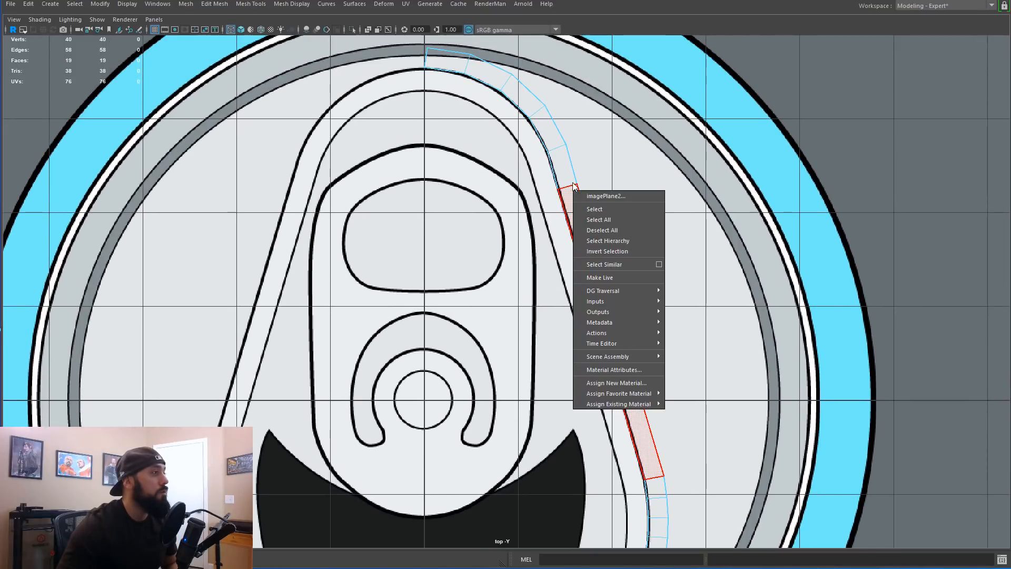
pyautogui.click(591, 210)
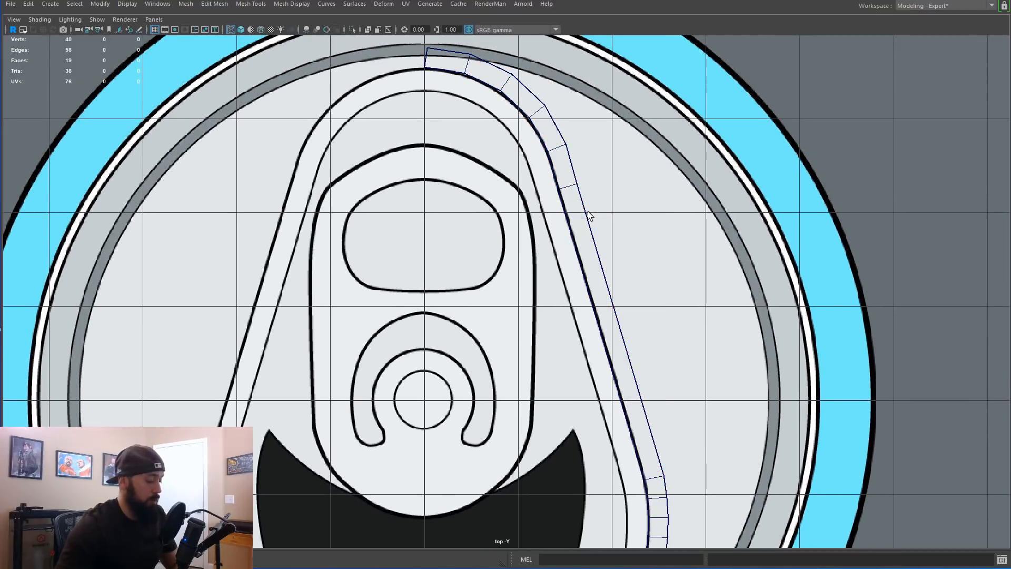
pyautogui.moveTo(450, 74); pyautogui.dragTo(445, 48, button='right')
pyautogui.click(445, 69)
pyautogui.keyDown('alt'); pyautogui.moveTo(492, 407); pyautogui.dragTo(478, 84, button='middle'); pyautogui.keyUp('alt')
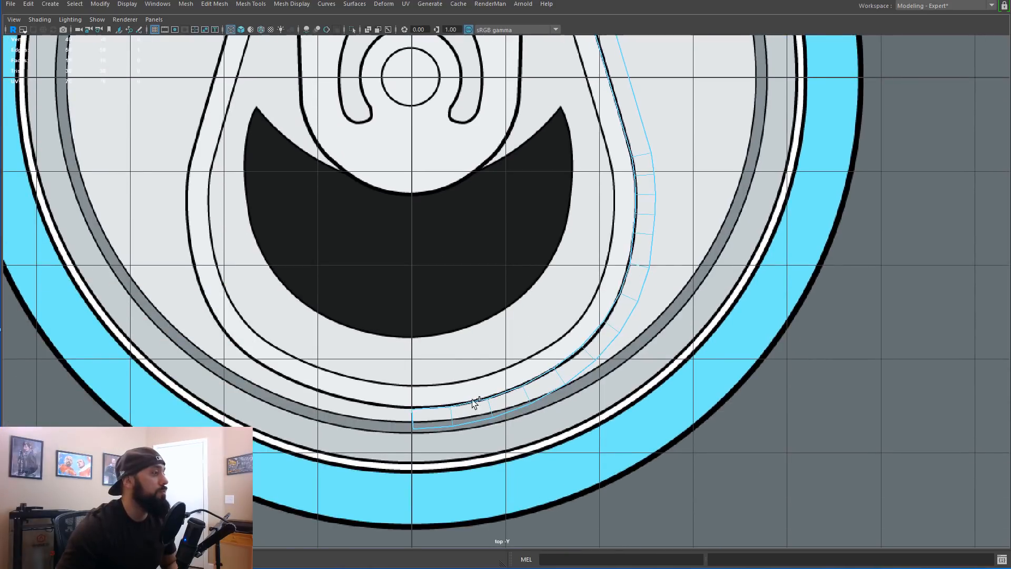
pyautogui.keyDown('shift'); pyautogui.doubleClick(437, 408); pyautogui.keyUp('shift')
pyautogui.keyDown('alt'); pyautogui.moveTo(504, 253); pyautogui.dragTo(498, 437, button='middle'); pyautogui.keyUp('alt')
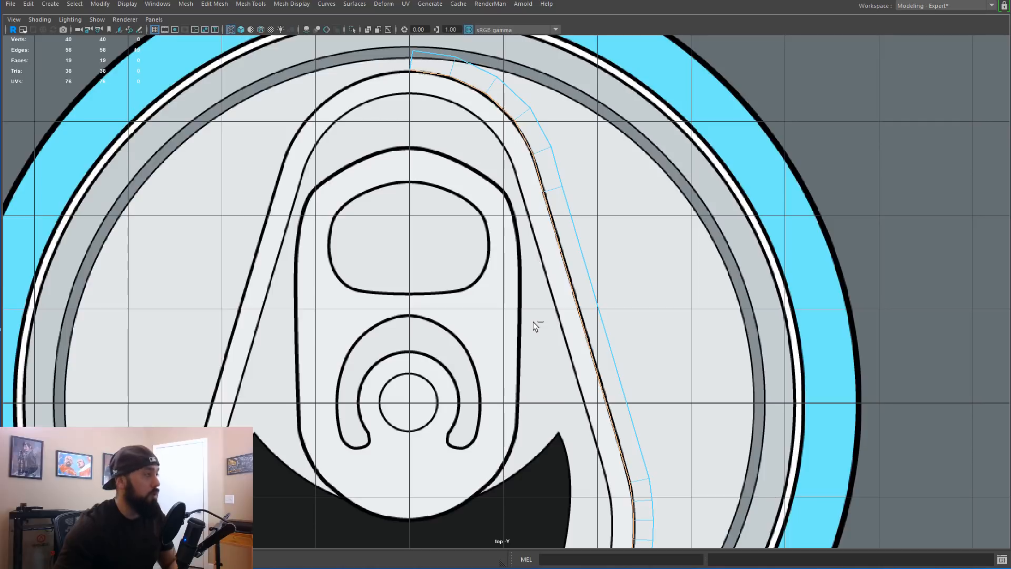
pyautogui.hotkey('ctrl', 'e')
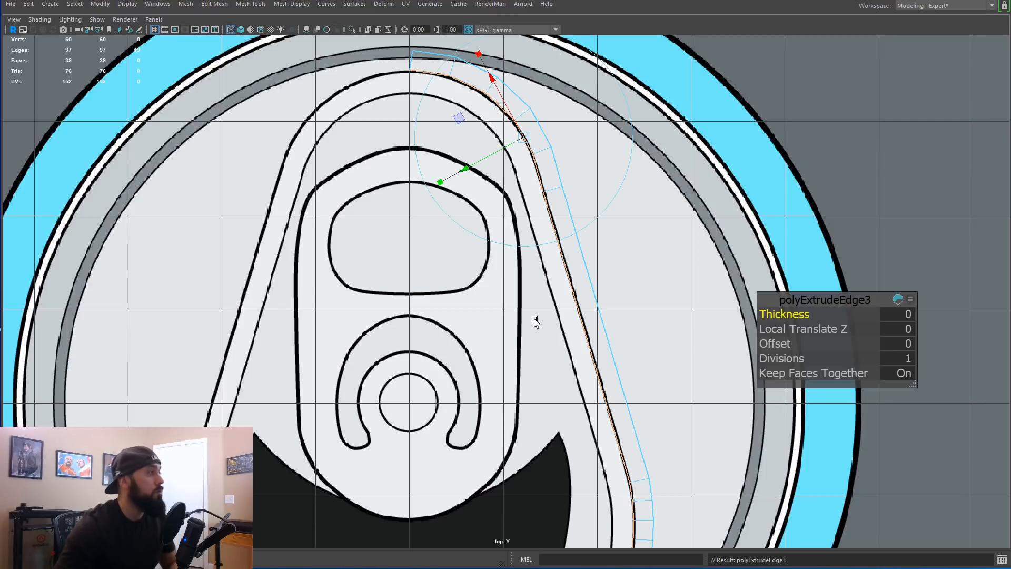
pyautogui.moveTo(775, 343); pyautogui.dragTo(787, 343)
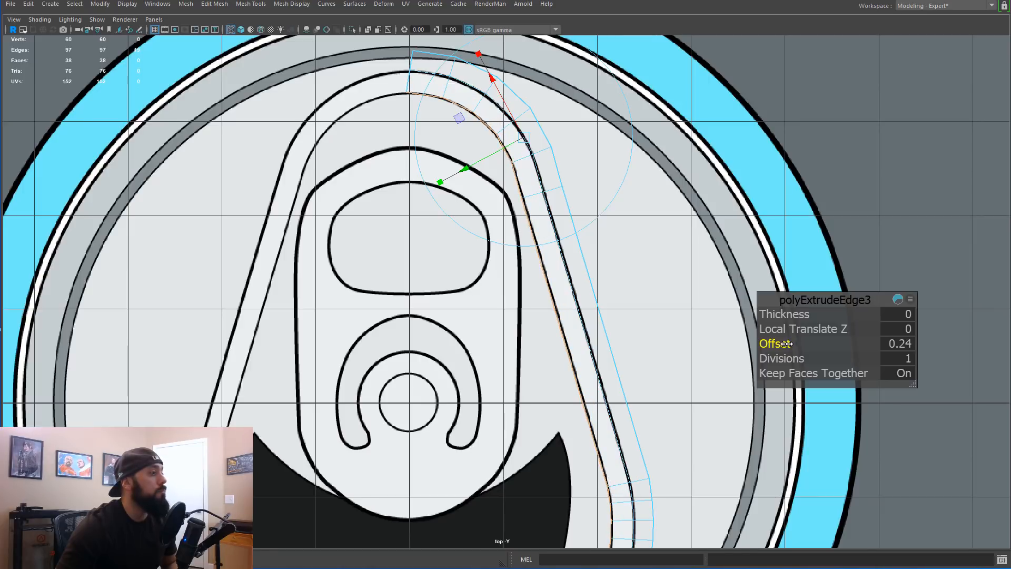
# Step: Select the strip's end vertices at both ends and align them along X on the lid's centre line
pyautogui.keyDown('alt'); pyautogui.moveTo(648, 380); pyautogui.dragTo(639, 248, button='middle'); pyautogui.keyUp('alt')
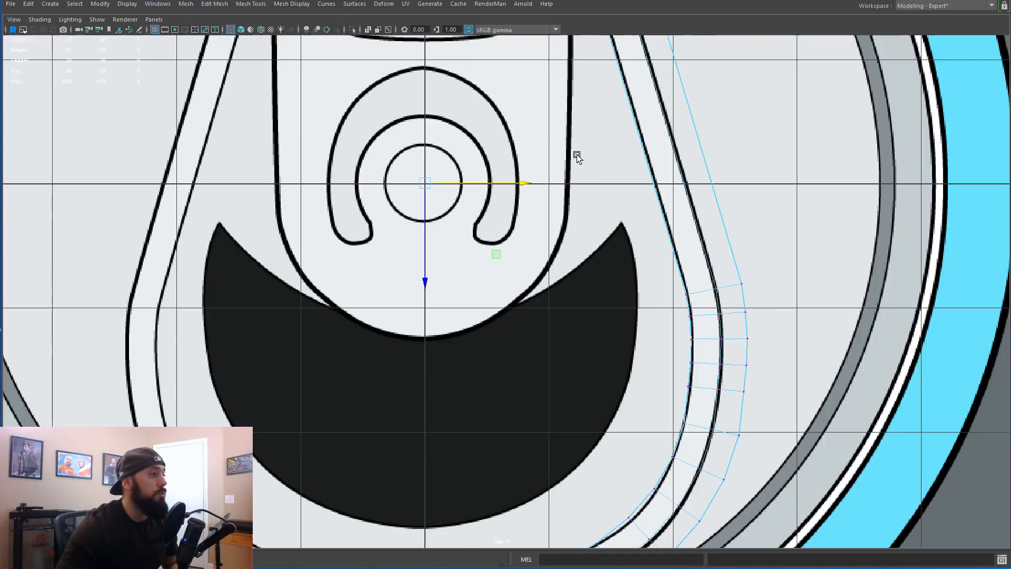
pyautogui.keyDown('alt'); pyautogui.moveTo(674, 272); pyautogui.dragTo(656, 410, button='middle'); pyautogui.keyUp('alt')
pyautogui.moveTo(631, 237)
pyautogui.keyDown('alt'); pyautogui.mouseDown(button='middle')
pyautogui.moveTo(630, 364)
pyautogui.moveTo(645, 400)
pyautogui.mouseUp(button='middle'); pyautogui.keyUp('alt')
pyautogui.moveTo(644, 239)
pyautogui.keyDown('alt'); pyautogui.mouseDown(button='middle')
pyautogui.moveTo(702, 296)
pyautogui.moveTo(670, 293)
pyautogui.moveTo(637, 131)
pyautogui.mouseUp(button='middle'); pyautogui.keyUp('alt')
pyautogui.keyDown('alt'); pyautogui.moveTo(689, 321); pyautogui.dragTo(617, 218, button='middle'); pyautogui.keyUp('alt')
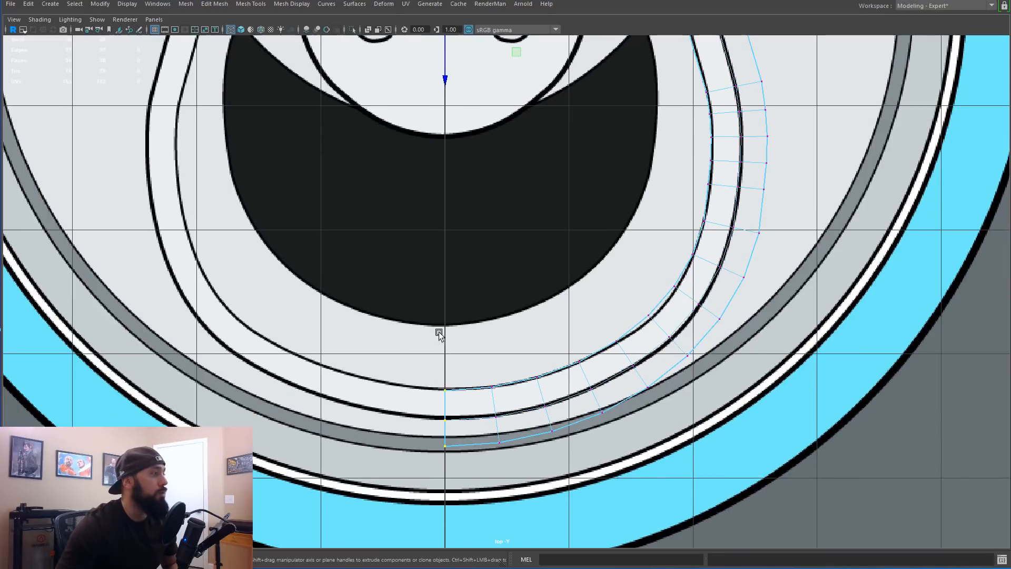
pyautogui.keyDown('alt'); pyautogui.moveTo(513, 150); pyautogui.dragTo(442, 274, button='middle'); pyautogui.keyUp('alt')
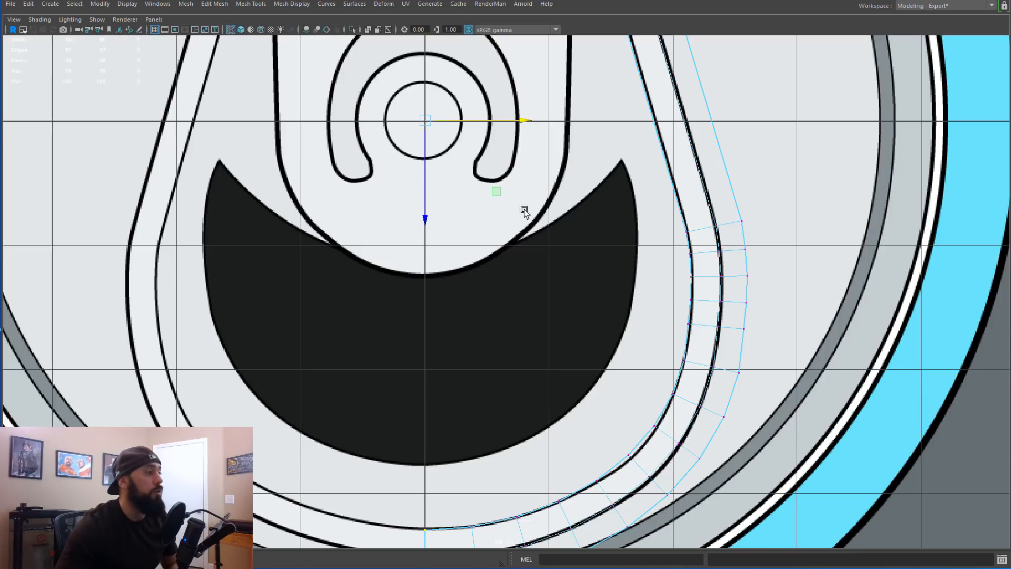
pyautogui.keyDown('alt'); pyautogui.moveTo(560, 325); pyautogui.dragTo(572, 193, button='middle'); pyautogui.keyUp('alt')
# Step: Select the two connected cross edges on the strip's lower curve and try moving them outward toward the blueprint outline
pyautogui.rightClick(450, 395)
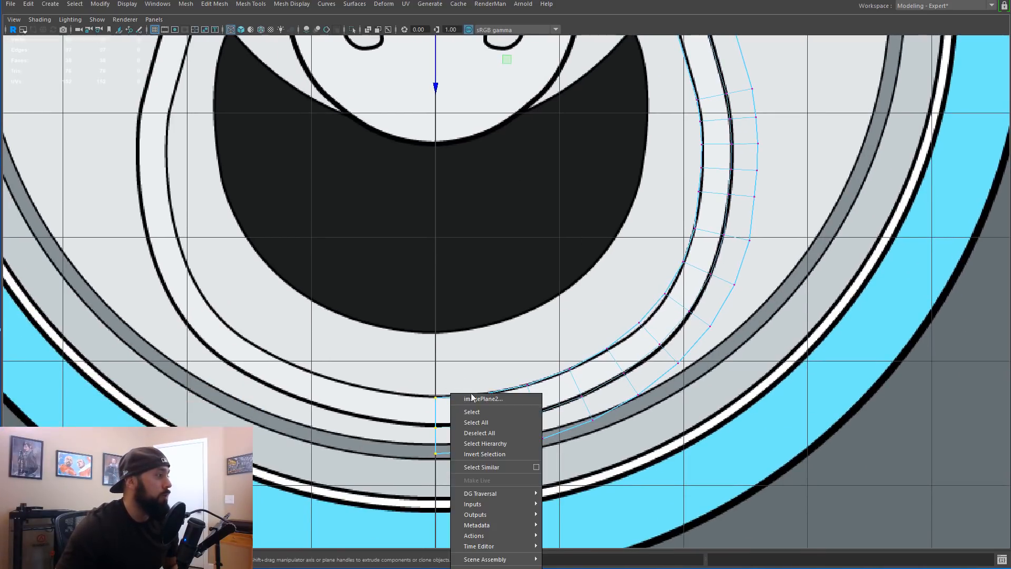
pyautogui.click(476, 290)
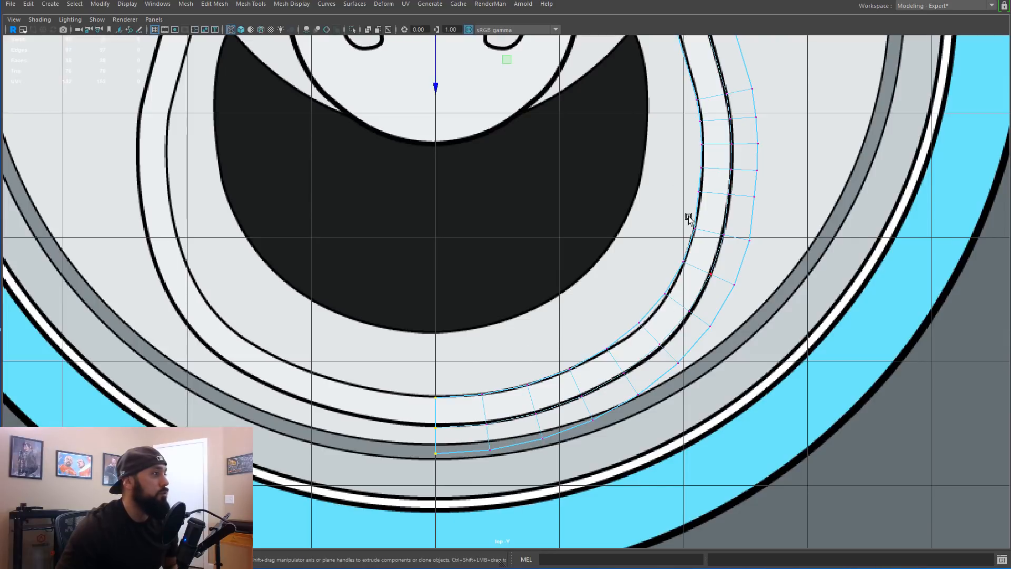
pyautogui.scroll(2, 666, 331)
pyautogui.keyDown('alt'); pyautogui.moveTo(687, 325); pyautogui.dragTo(612, 261, button='middle'); pyautogui.keyUp('alt')
pyautogui.moveTo(679, 304); pyautogui.dragTo(678, 276, button='right')
pyautogui.click(677, 295)
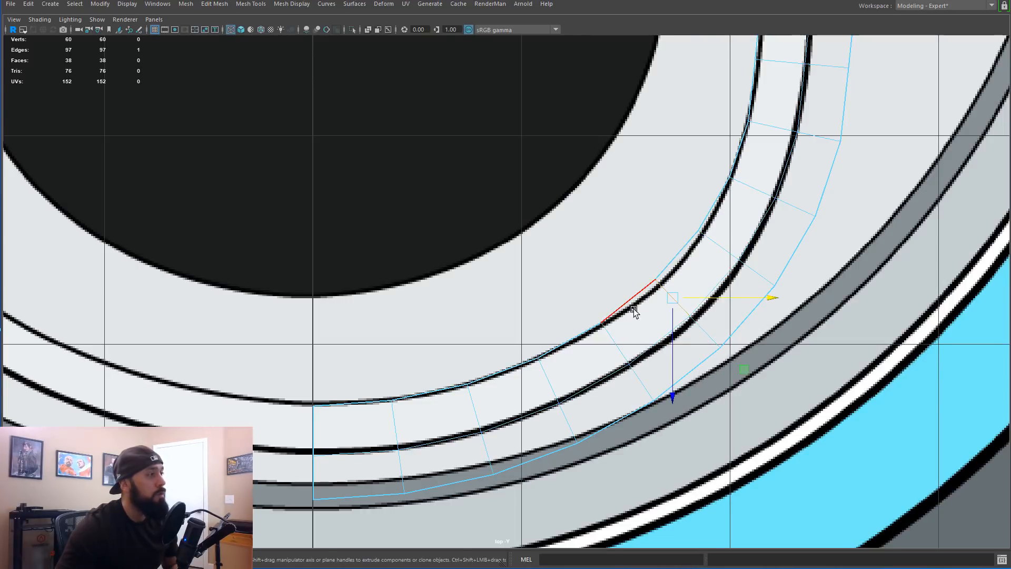
pyautogui.click(707, 333)
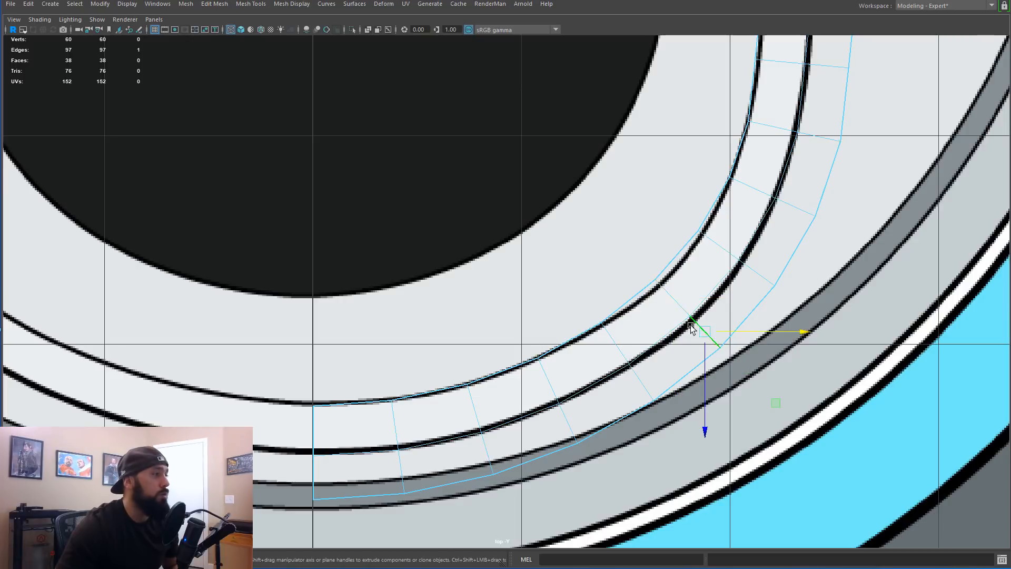
pyautogui.keyDown('shift'); pyautogui.click(672, 297); pyautogui.keyUp('shift')
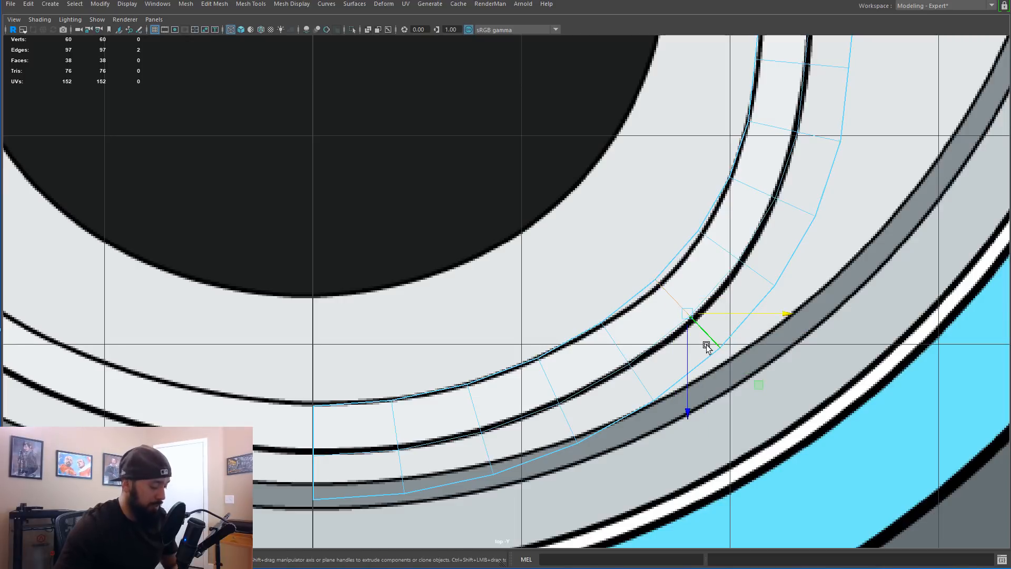
pyautogui.moveTo(691, 316); pyautogui.dragTo(704, 326)
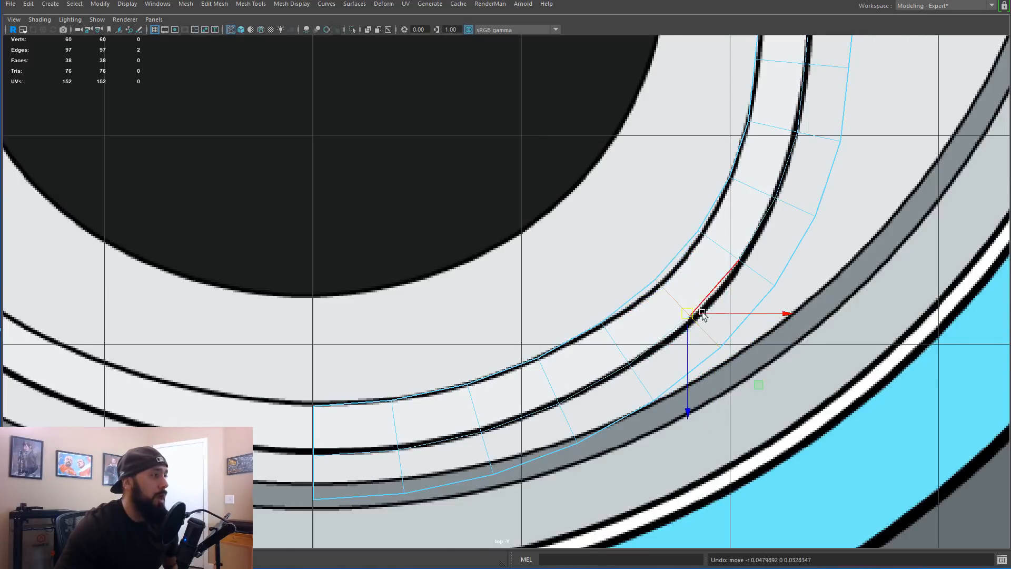
# Step: Edit the move pivot of the selected cross edges and orient one axis along their direction
pyautogui.scroll(2, 695, 316)
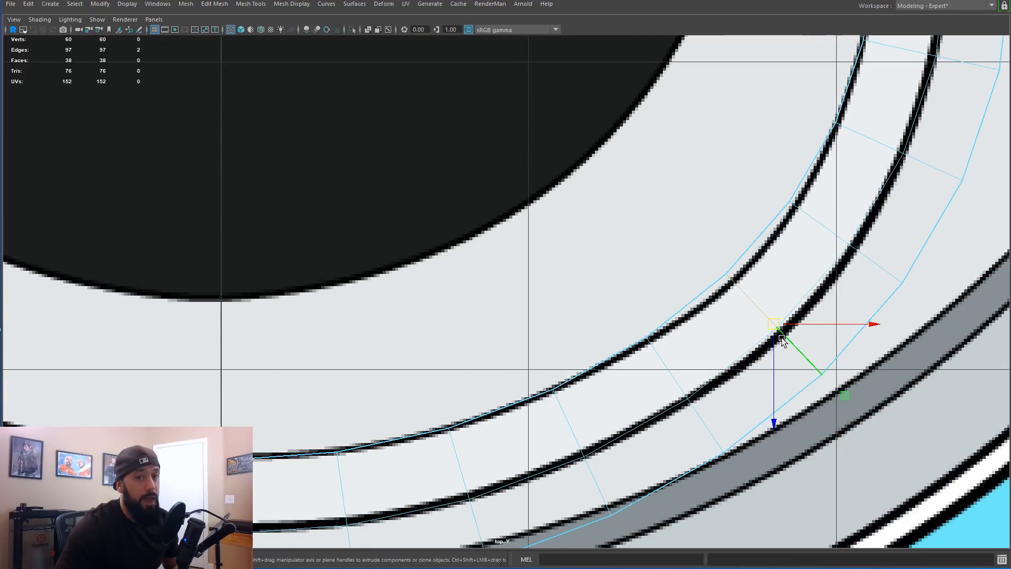
pyautogui.press('d')
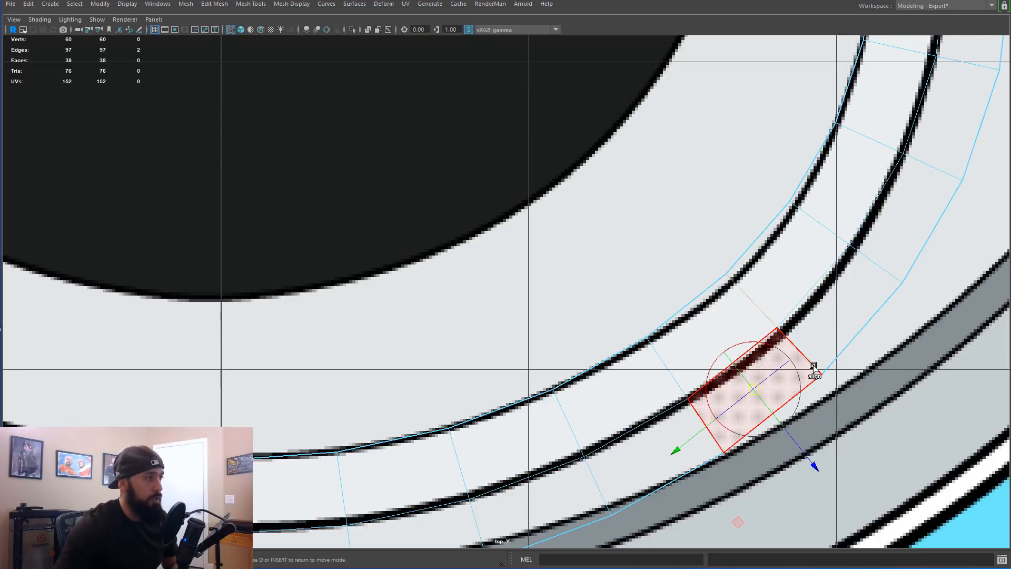
pyautogui.click(812, 366)
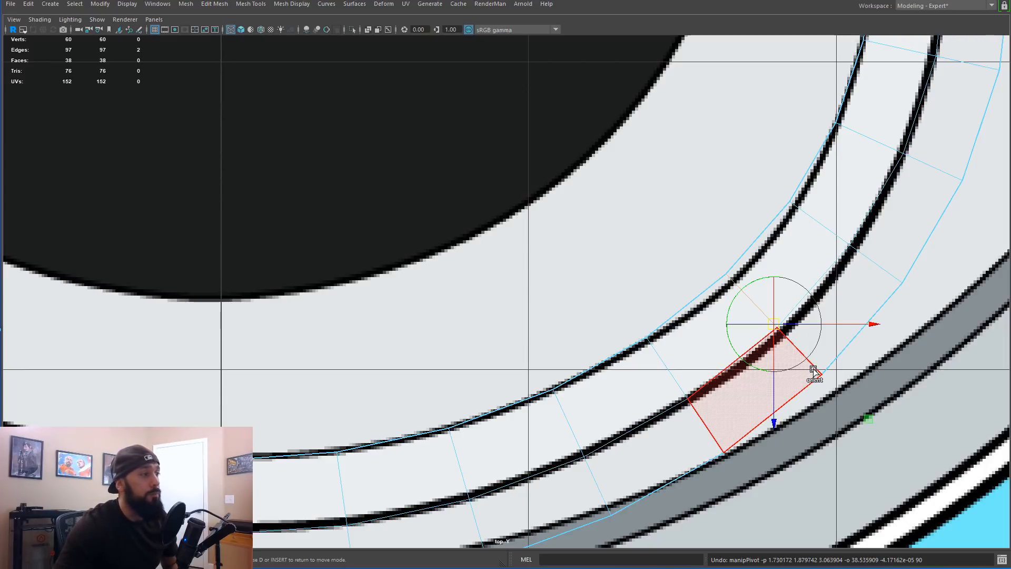
pyautogui.click(814, 368)
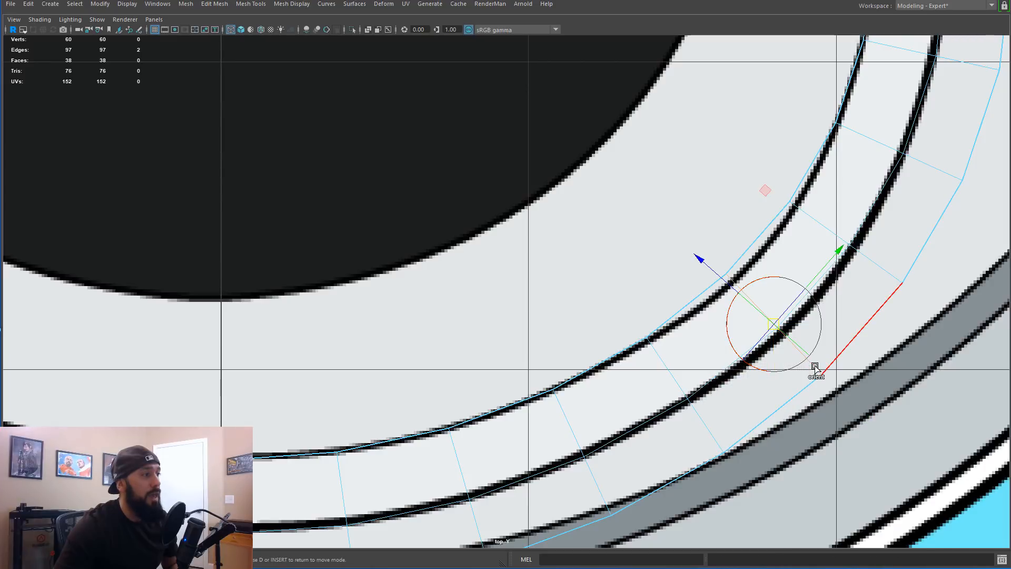
pyautogui.scroll(3, 814, 371)
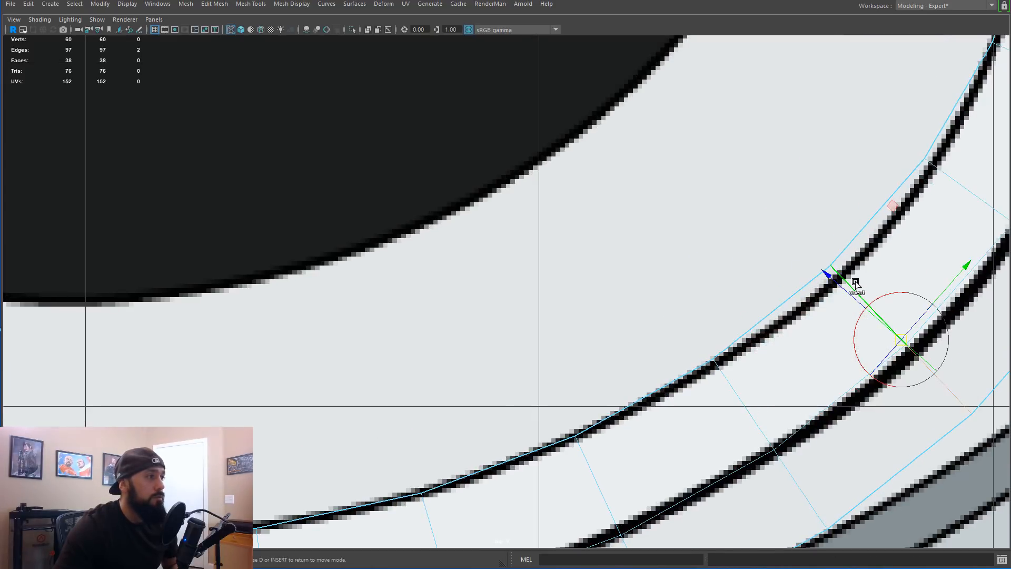
pyautogui.click(853, 285)
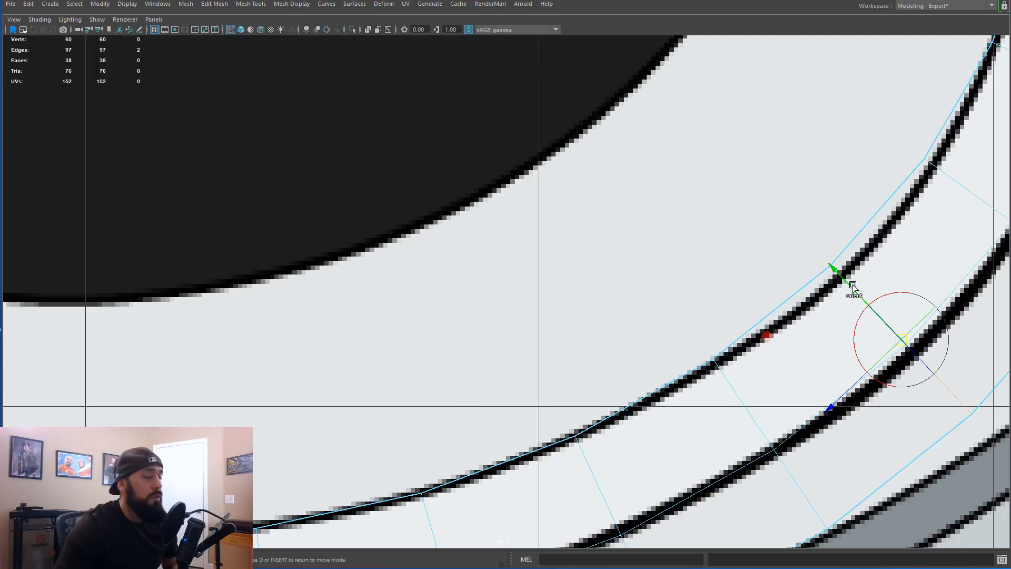
# Step: Move the selected cross edges along their own direction until the strip's inner vertex meets the blueprint's inner outline
pyautogui.press('d')
pyautogui.keyDown('alt'); pyautogui.moveTo(921, 358); pyautogui.dragTo(801, 303, button='middle'); pyautogui.keyUp('alt')
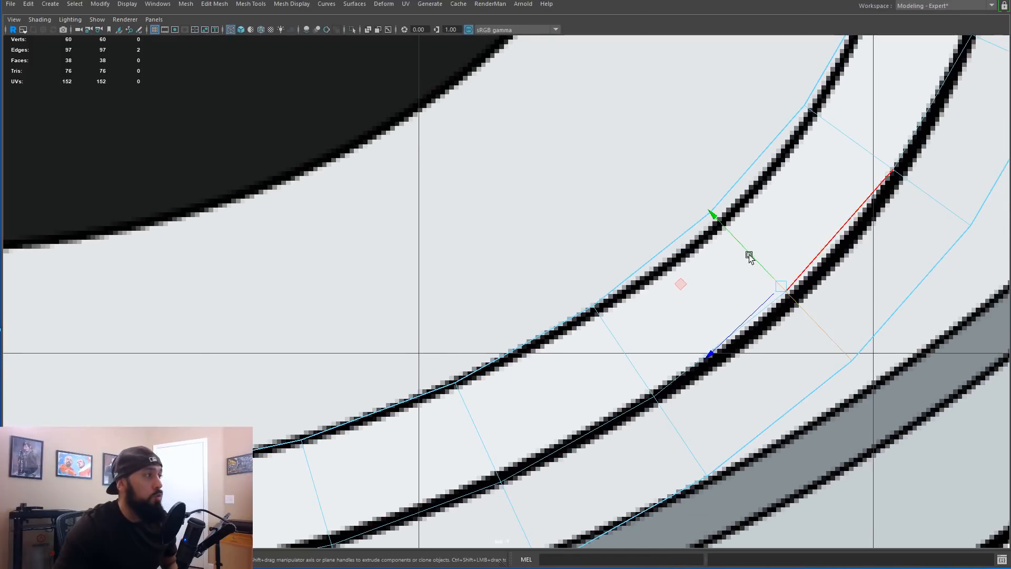
pyautogui.moveTo(717, 213); pyautogui.dragTo(723, 222)
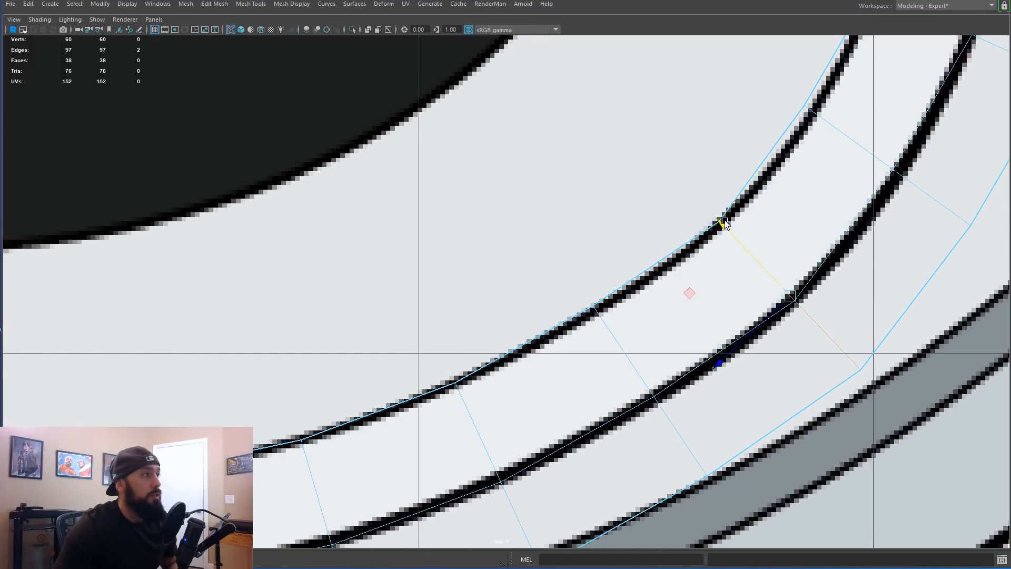
# Step: Select the next pair of cross edges up the curve, align the pivot along them and move them outward onto the outline
pyautogui.keyDown('alt'); pyautogui.moveTo(830, 300); pyautogui.dragTo(781, 355, button='middle'); pyautogui.keyUp('alt')
pyautogui.click(778, 274)
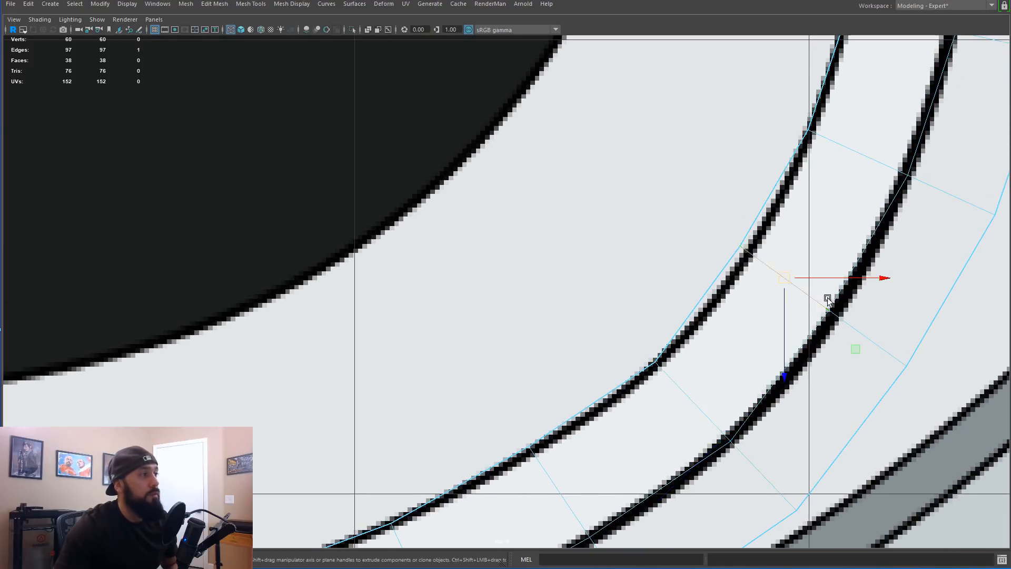
pyautogui.press('d')
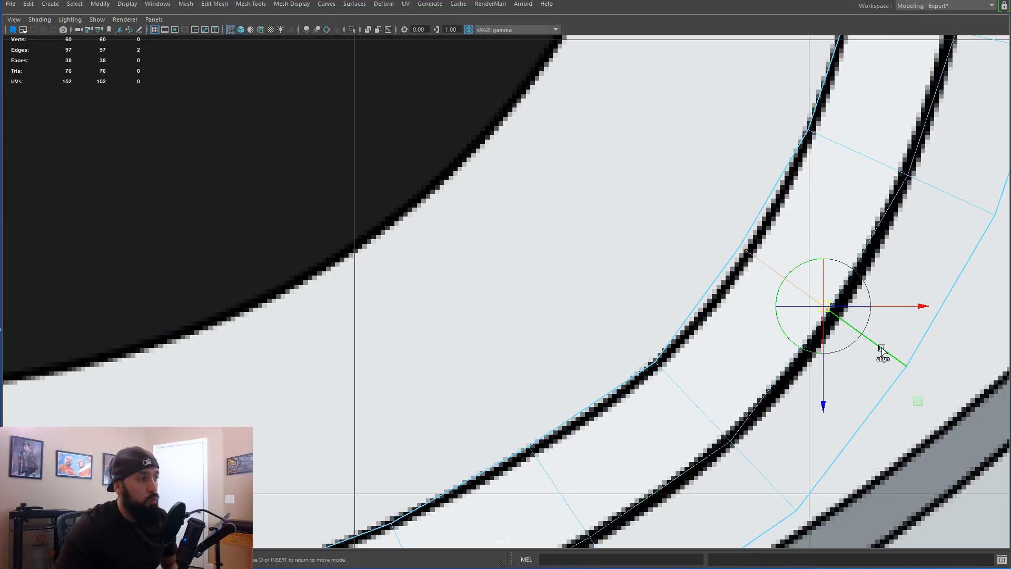
pyautogui.click(881, 350)
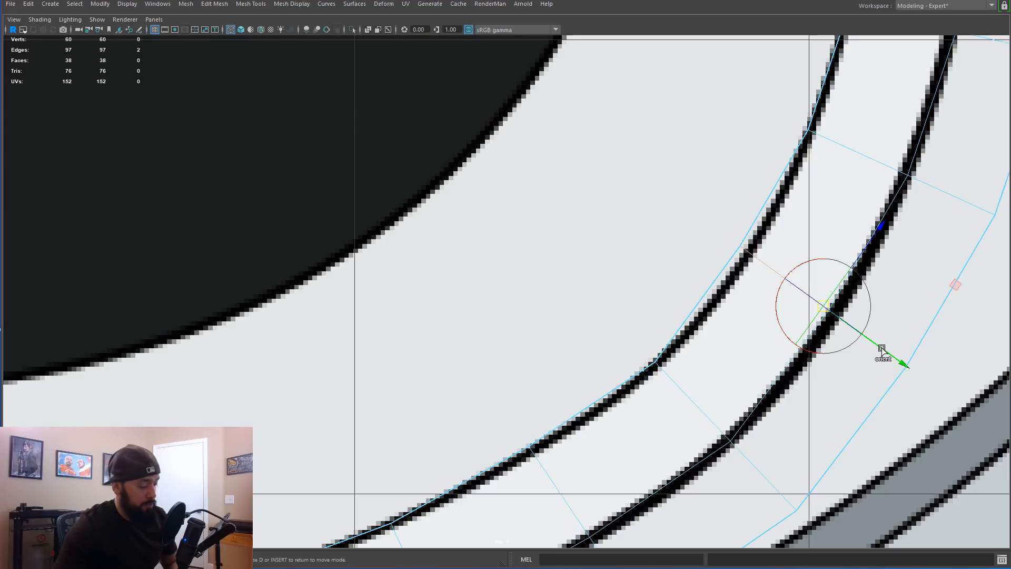
pyautogui.press('d')
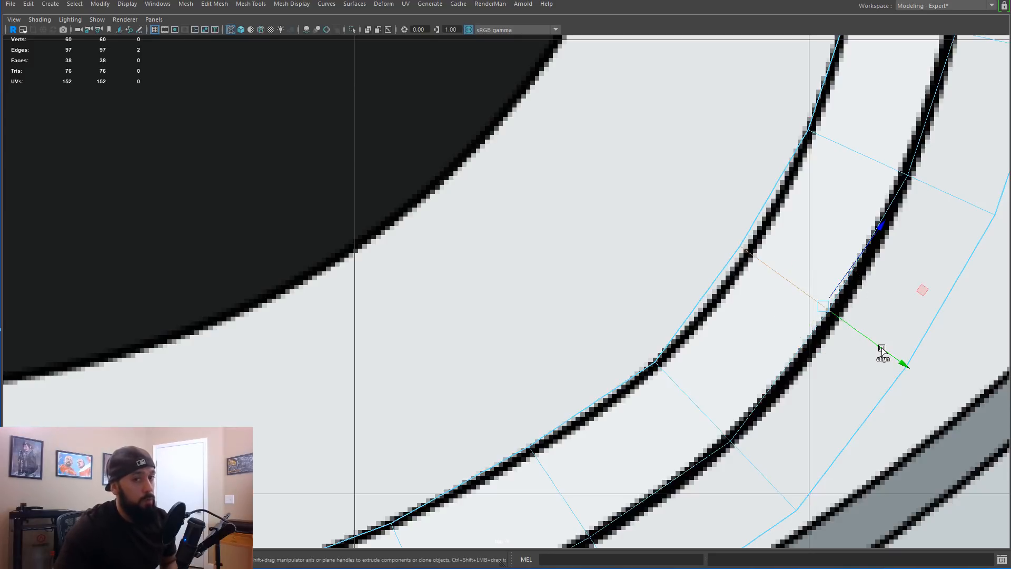
pyautogui.moveTo(905, 361); pyautogui.dragTo(912, 371)
pyautogui.scroll(-3, 826, 219)
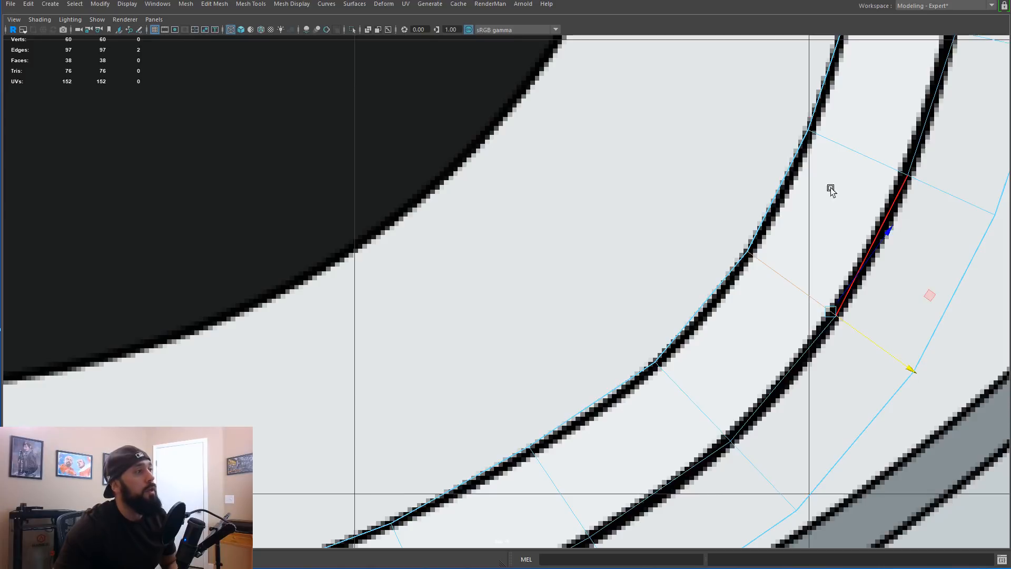
pyautogui.scroll(-5, 712, 304)
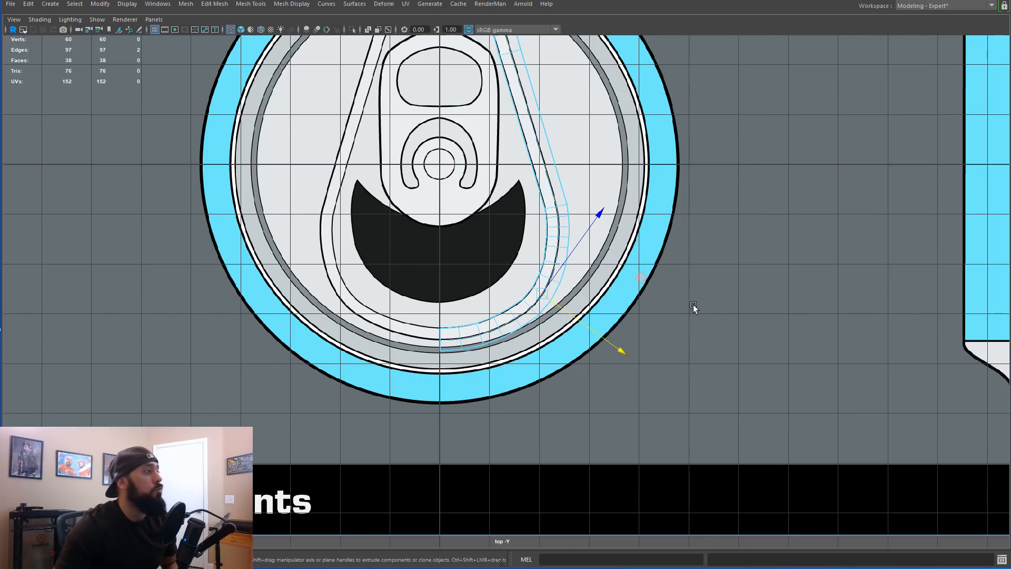
# Step: Display the top view smooth shaded with X-Ray so the blueprint shows through the disc
pyautogui.scroll(3, 689, 306)
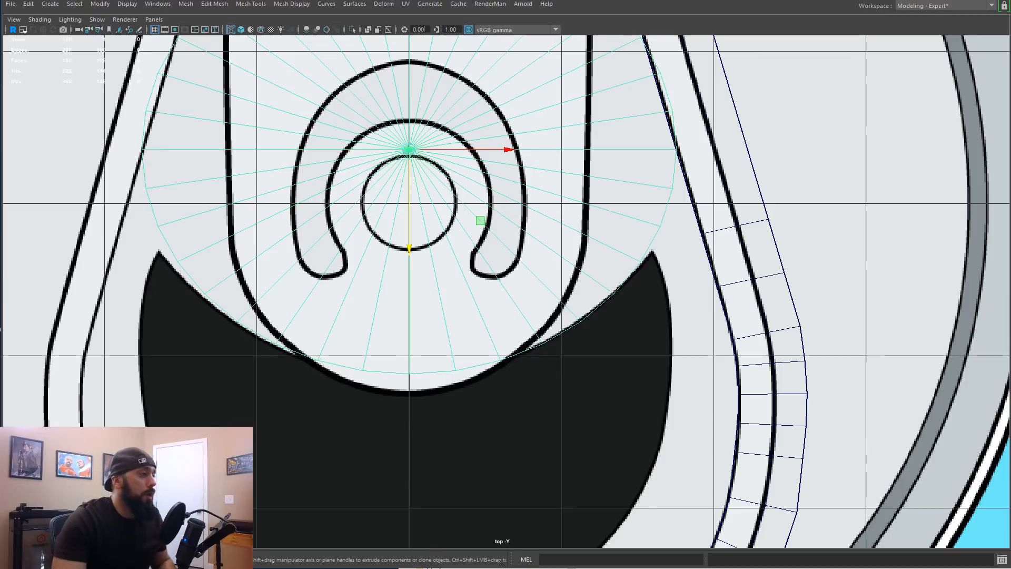
pyautogui.keyDown('alt'); pyautogui.moveTo(526, 395); pyautogui.dragTo(602, 348, button='middle'); pyautogui.keyUp('alt')
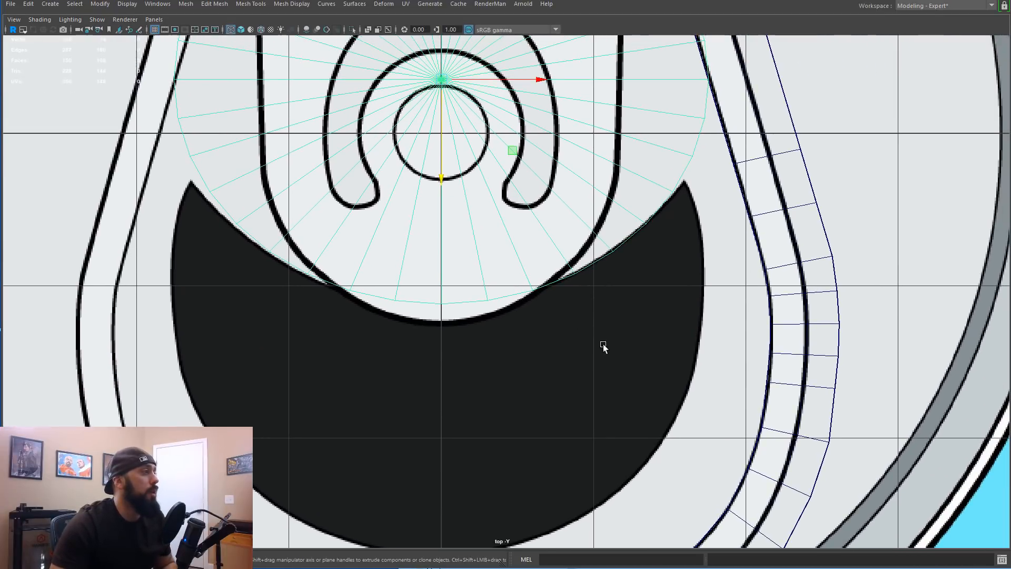
pyautogui.keyDown('alt'); pyautogui.moveTo(559, 311); pyautogui.dragTo(595, 379, button='middle'); pyautogui.keyUp('alt')
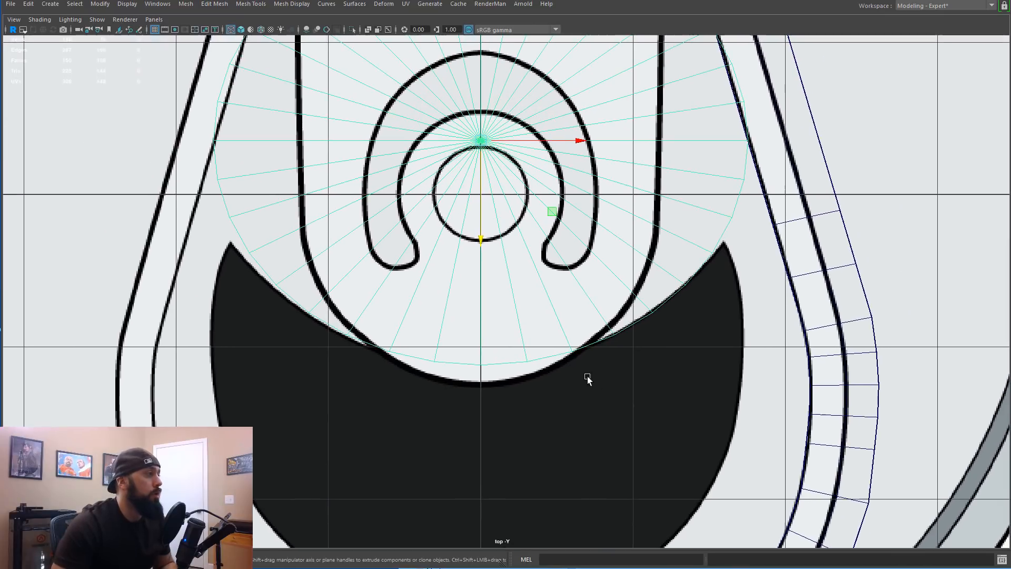
pyautogui.keyDown('alt'); pyautogui.moveTo(520, 256); pyautogui.dragTo(519, 384, button='middle'); pyautogui.keyUp('alt')
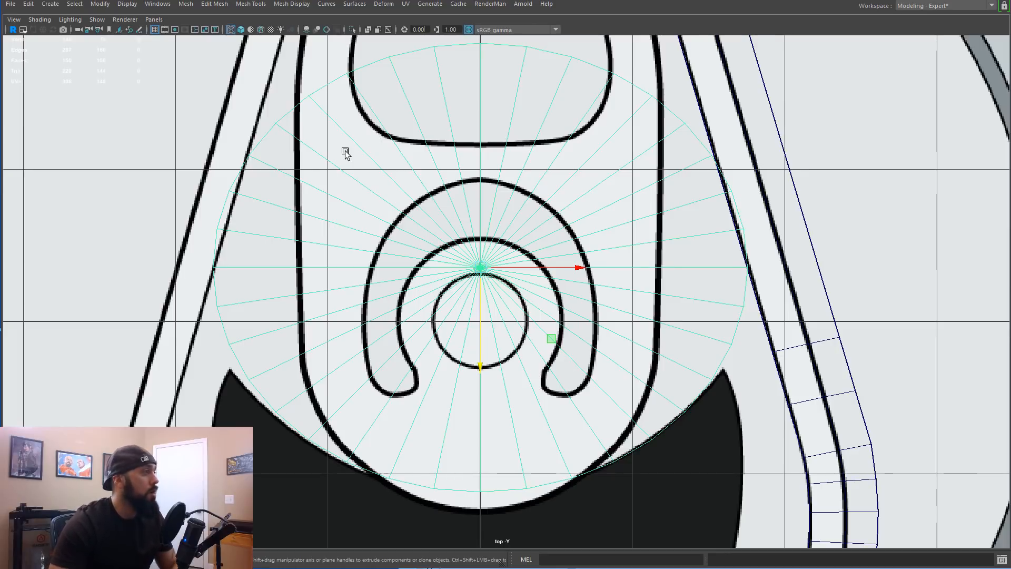
pyautogui.press('5')
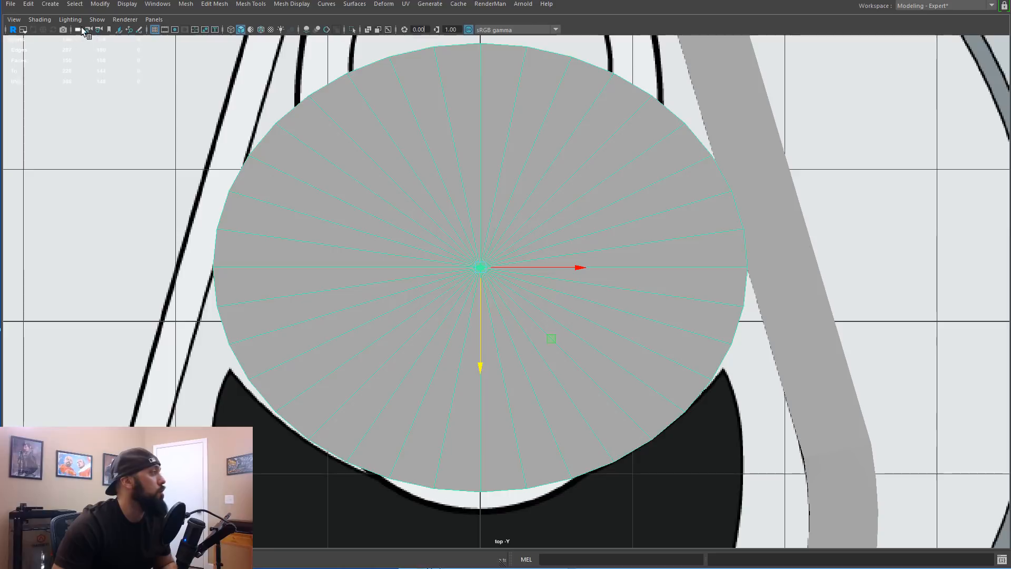
pyautogui.click(40, 20)
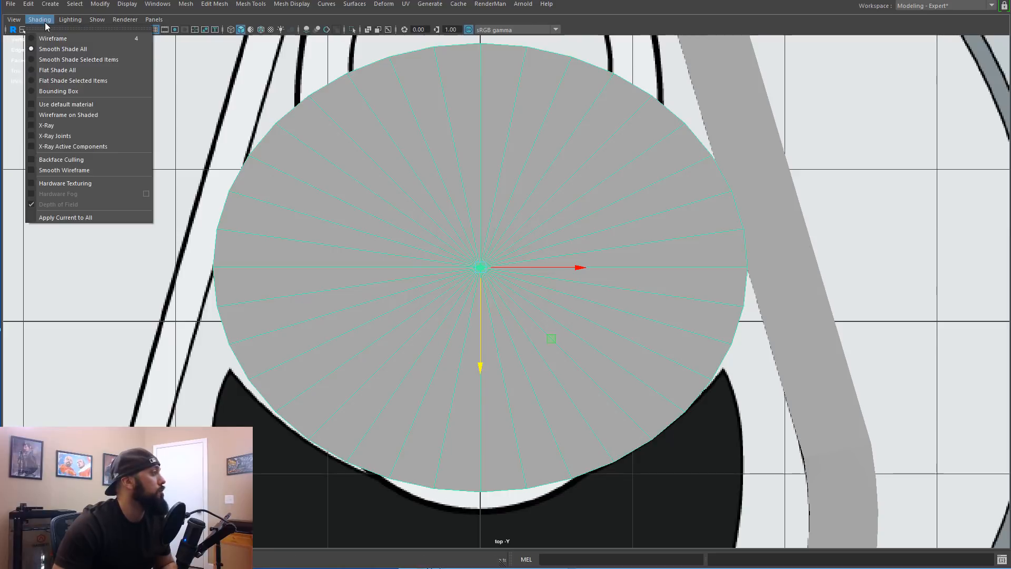
pyautogui.click(73, 128)
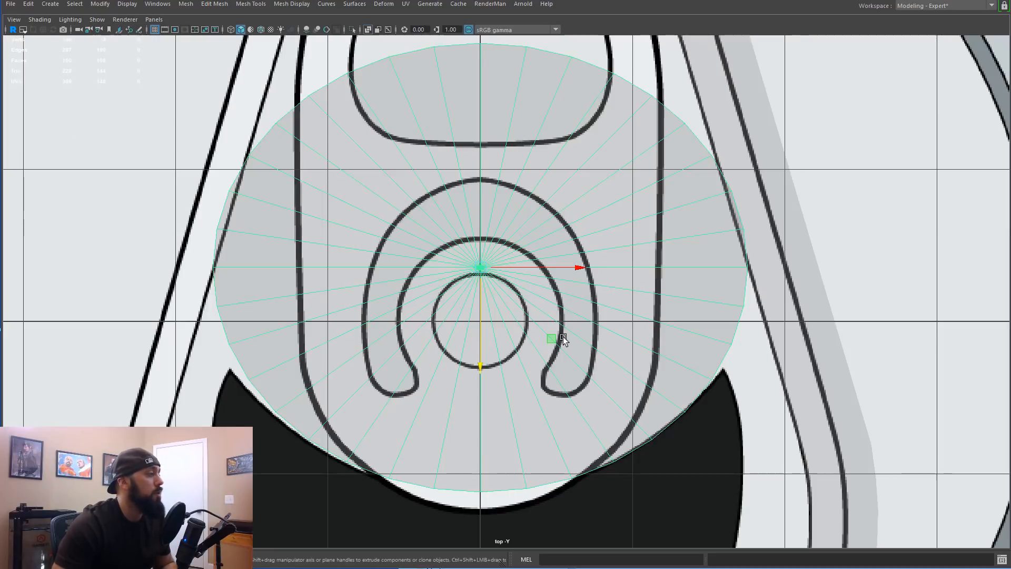
pyautogui.click(331, 507)
pyautogui.click(529, 320)
pyautogui.keyDown('alt'); pyautogui.moveTo(548, 346); pyautogui.dragTo(514, 337, button='middle'); pyautogui.keyUp('alt')
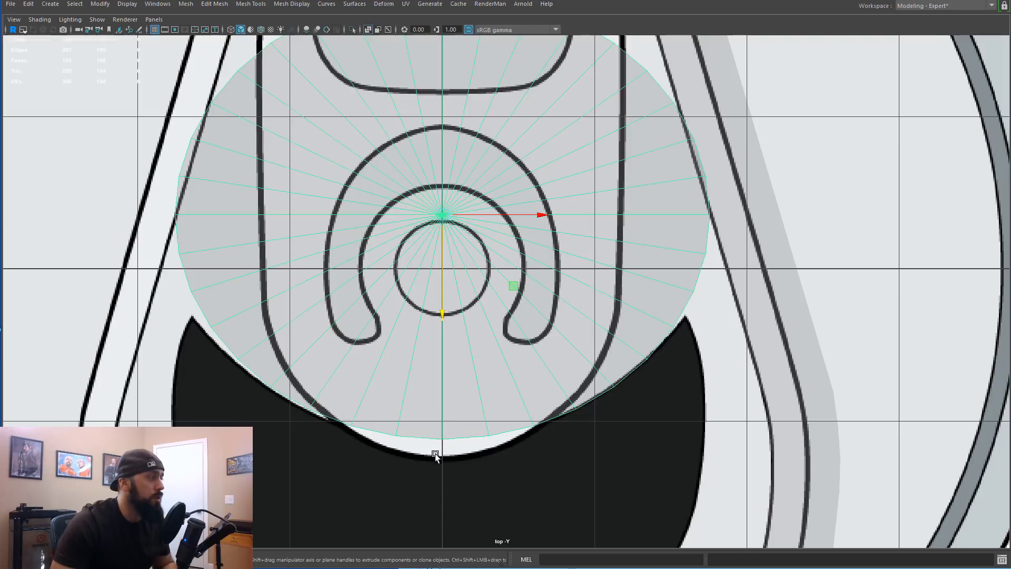
pyautogui.keyDown('alt'); pyautogui.moveTo(478, 437); pyautogui.dragTo(489, 350, button='middle'); pyautogui.keyUp('alt')
pyautogui.moveTo(487, 323); pyautogui.dragTo(447, 327, button='right')
pyautogui.click(455, 334)
pyautogui.keyDown('alt'); pyautogui.moveTo(515, 344); pyautogui.dragTo(474, 392, button='middle'); pyautogui.keyUp('alt')
pyautogui.keyDown('shift'); pyautogui.doubleClick(619, 284); pyautogui.keyUp('shift')
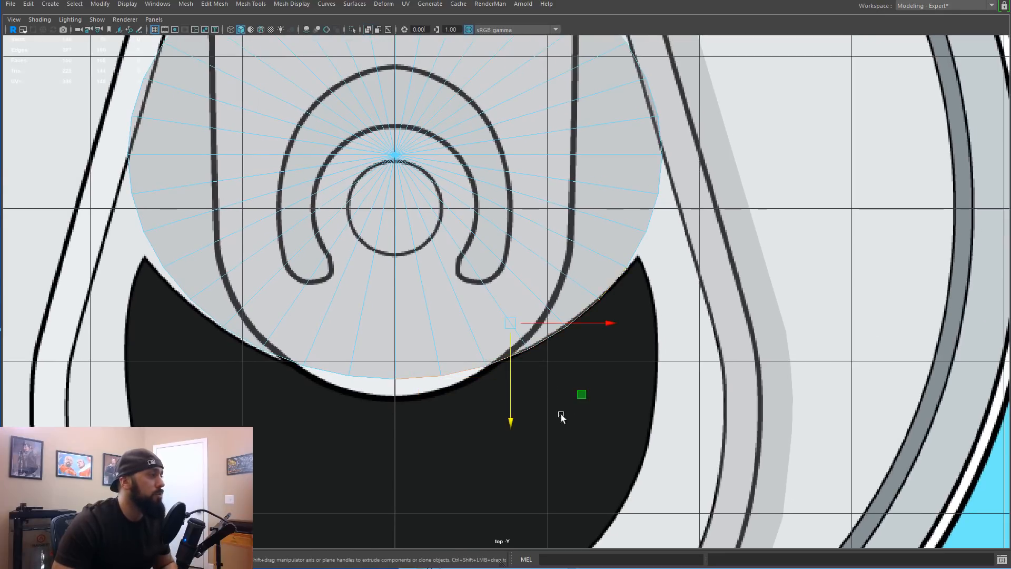
pyautogui.keyDown('alt'); pyautogui.moveTo(570, 406); pyautogui.dragTo(598, 334, button='middle'); pyautogui.keyUp('alt')
pyautogui.keyDown('alt'); pyautogui.moveTo(477, 292); pyautogui.dragTo(500, 421, button='middle'); pyautogui.keyUp('alt')
pyautogui.keyDown('alt'); pyautogui.moveTo(483, 344); pyautogui.dragTo(487, 381, button='middle'); pyautogui.keyUp('alt')
# Step: Select the faces of the disc's lower quarter on the strip's side of the centre line and delete all other faces
pyautogui.moveTo(488, 384); pyautogui.dragTo(485, 399, button='right')
pyautogui.click(482, 411)
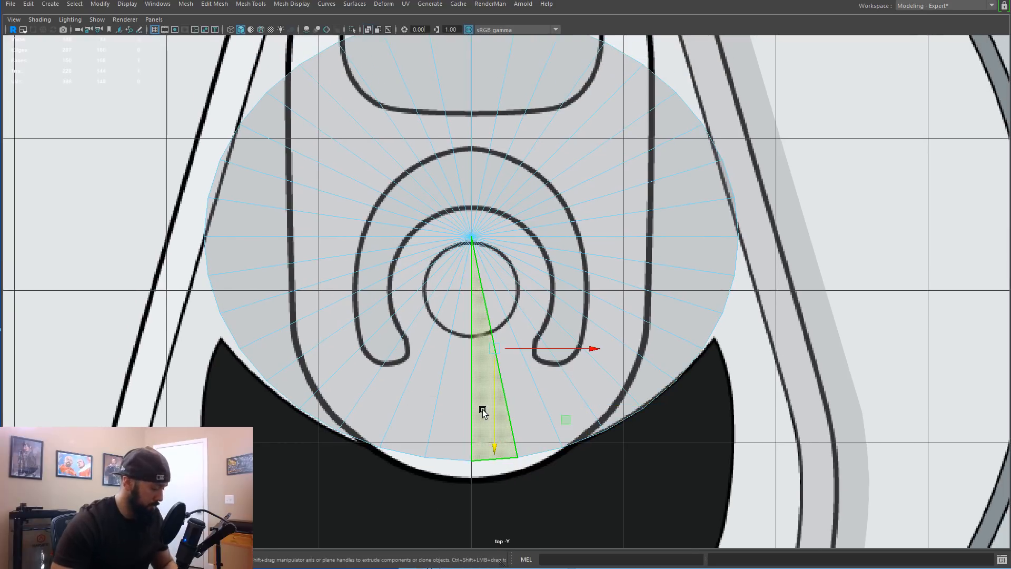
pyautogui.press('Tab')
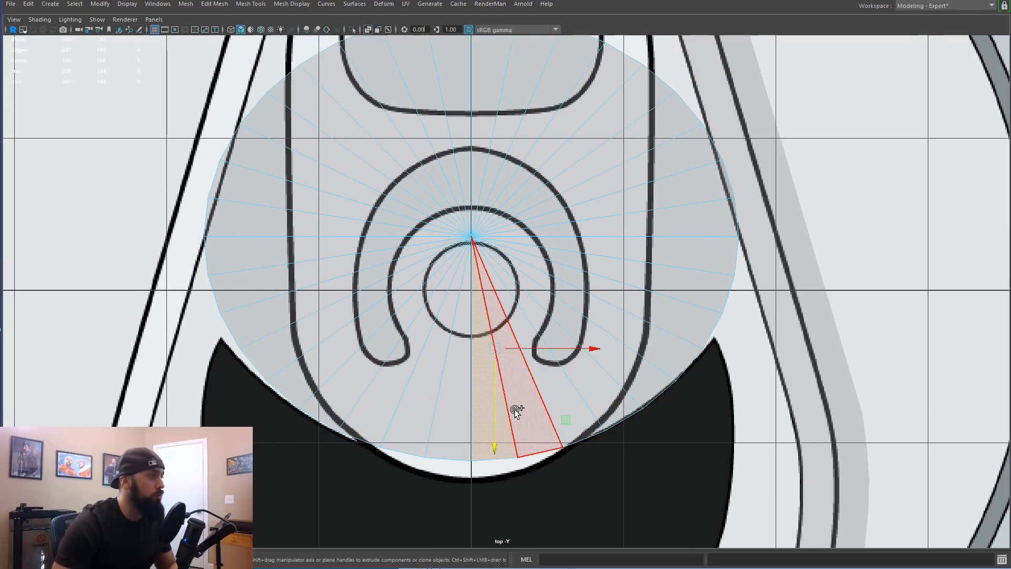
pyautogui.moveTo(516, 411); pyautogui.dragTo(619, 394)
pyautogui.keyDown('shift'); pyautogui.moveTo(653, 344); pyautogui.dragTo(699, 258); pyautogui.keyUp('shift')
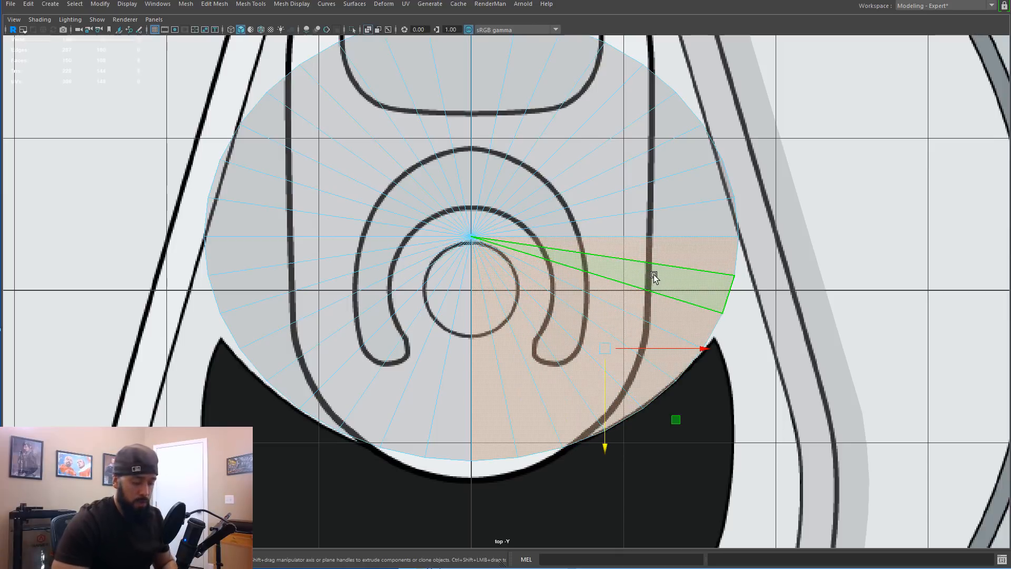
pyautogui.hotkey('ctrl', 'shift', 'i')
pyautogui.press('Delete')
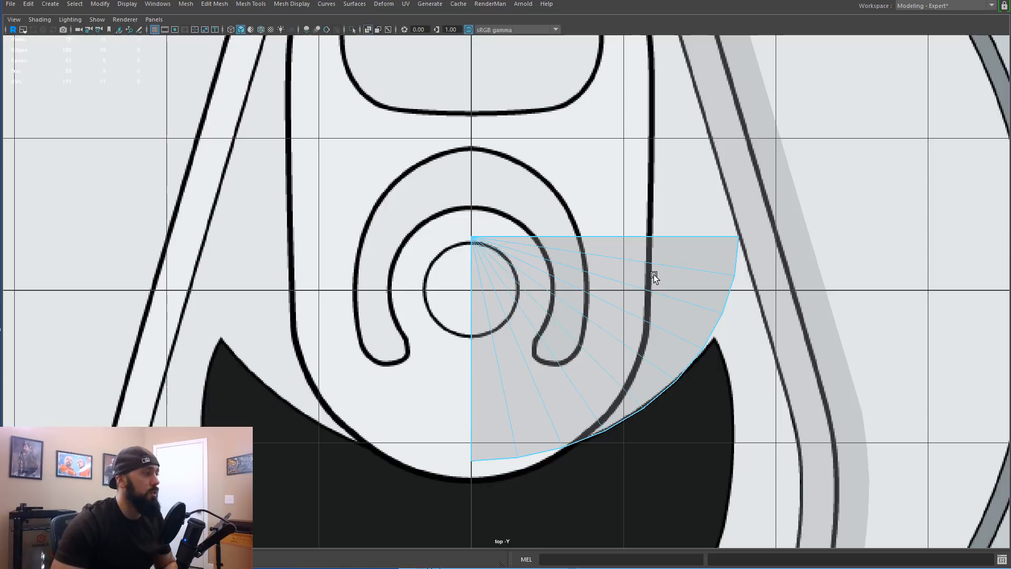
# Step: Select the quarter disc's outer edges from the centre line to just past the opening's corner and extrude them down to its lower outline
pyautogui.keyDown('alt'); pyautogui.moveTo(569, 385); pyautogui.dragTo(526, 248, button='middle'); pyautogui.keyUp('alt')
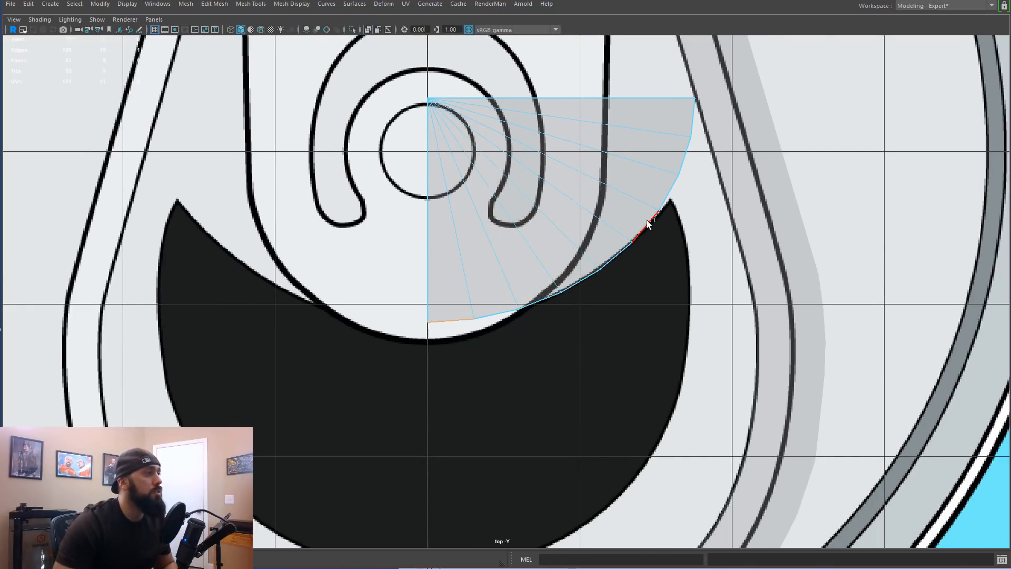
pyautogui.keyDown('shift'); pyautogui.click(591, 274); pyautogui.keyUp('shift')
pyautogui.keyDown('shift'); pyautogui.click(655, 194); pyautogui.keyUp('shift')
pyautogui.keyDown('alt'); pyautogui.moveTo(600, 316); pyautogui.dragTo(634, 255, button='middle'); pyautogui.keyUp('alt')
pyautogui.hotkey('ctrl', 'e')
pyautogui.moveTo(586, 277); pyautogui.dragTo(528, 532)
pyautogui.scroll(2, 614, 480)
pyautogui.keyDown('alt'); pyautogui.moveTo(614, 480); pyautogui.dragTo(612, 360, button='middle'); pyautogui.keyUp('alt')
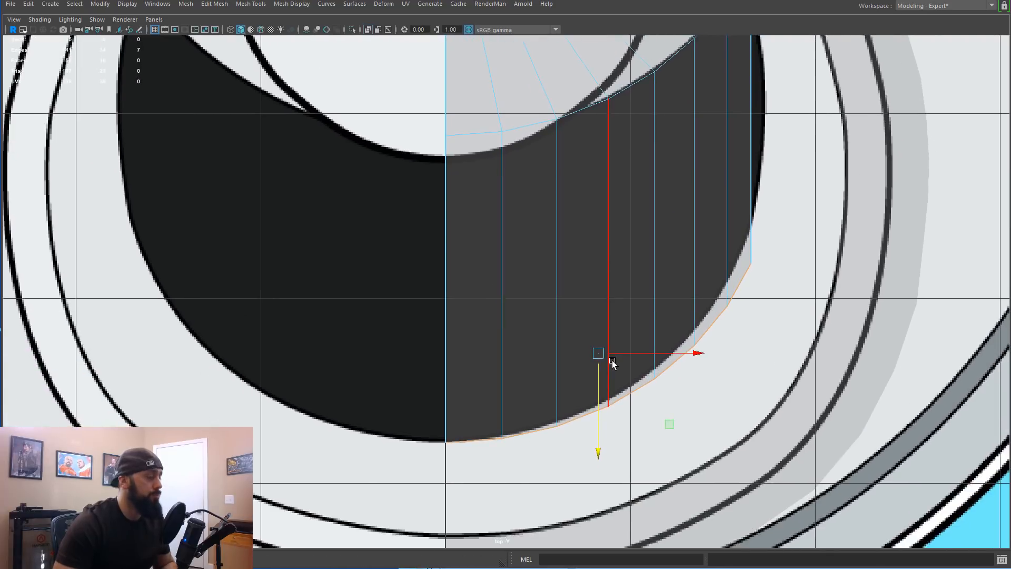
# Step: Move the two extruded bottom vertices nearest the centre line up onto the opening's lower outline
pyautogui.scroll(1, 611, 360)
pyautogui.press('q')
pyautogui.press('F9')
pyautogui.moveTo(554, 412); pyautogui.dragTo(565, 464)
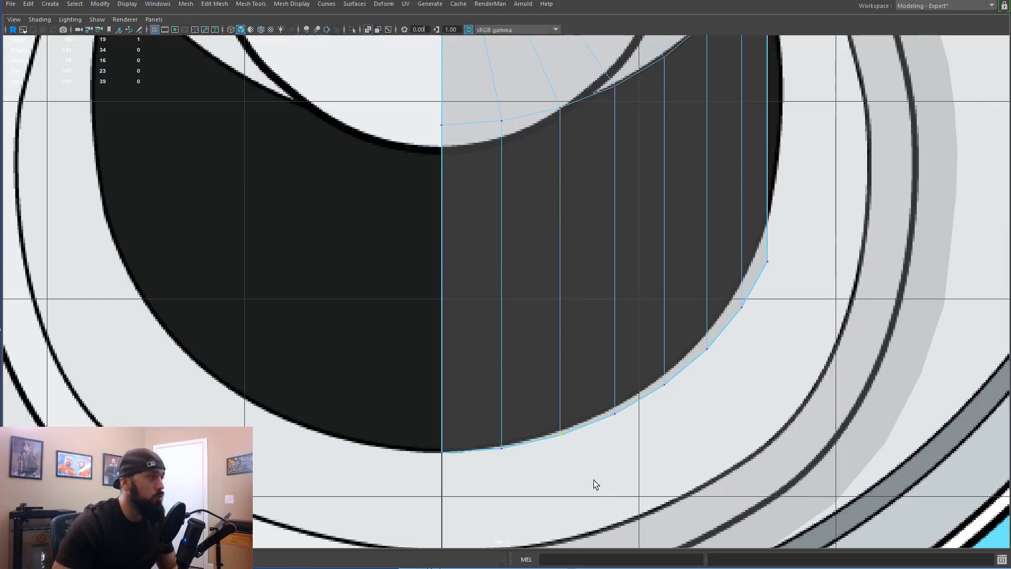
pyautogui.press('w')
pyautogui.moveTo(561, 488); pyautogui.dragTo(560, 480)
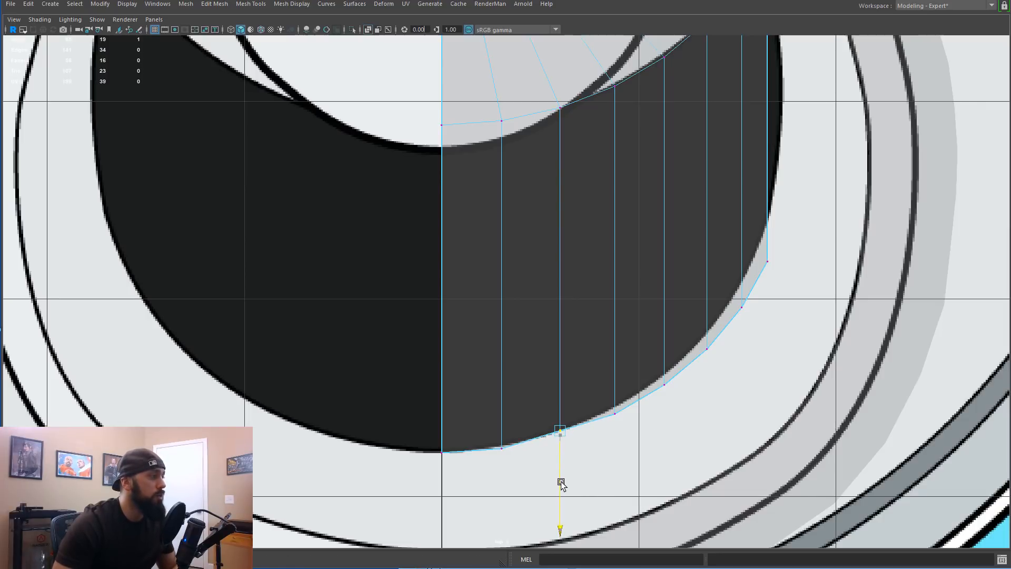
pyautogui.moveTo(491, 436); pyautogui.dragTo(505, 490)
pyautogui.click(504, 480)
pyautogui.moveTo(495, 437); pyautogui.dragTo(502, 472)
# Step: Move the remaining bottom vertices one by one onto the opening's lower outline, ending with the outermost one on its side
pyautogui.moveTo(598, 404); pyautogui.dragTo(616, 451)
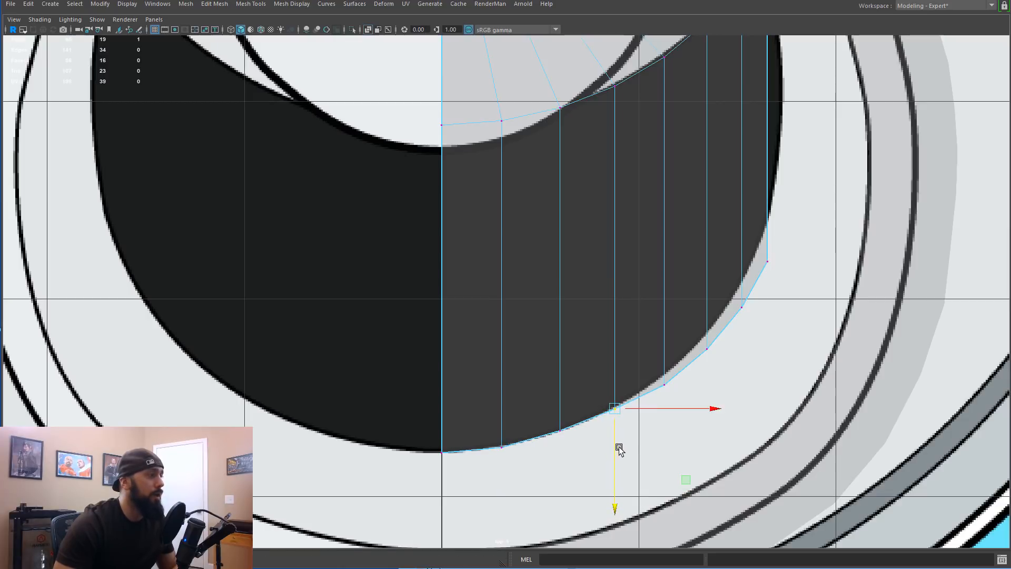
pyautogui.click(651, 373)
pyautogui.moveTo(667, 419); pyautogui.dragTo(707, 392)
pyautogui.click(712, 356)
pyautogui.click(747, 327)
pyautogui.moveTo(740, 355); pyautogui.dragTo(743, 330)
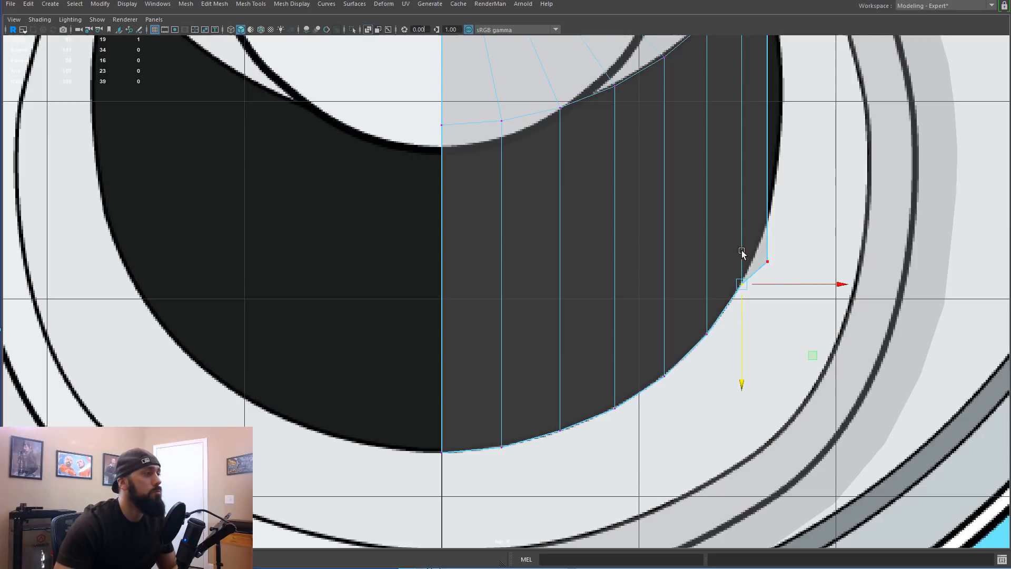
pyautogui.click(768, 251)
pyautogui.moveTo(769, 263); pyautogui.dragTo(775, 214)
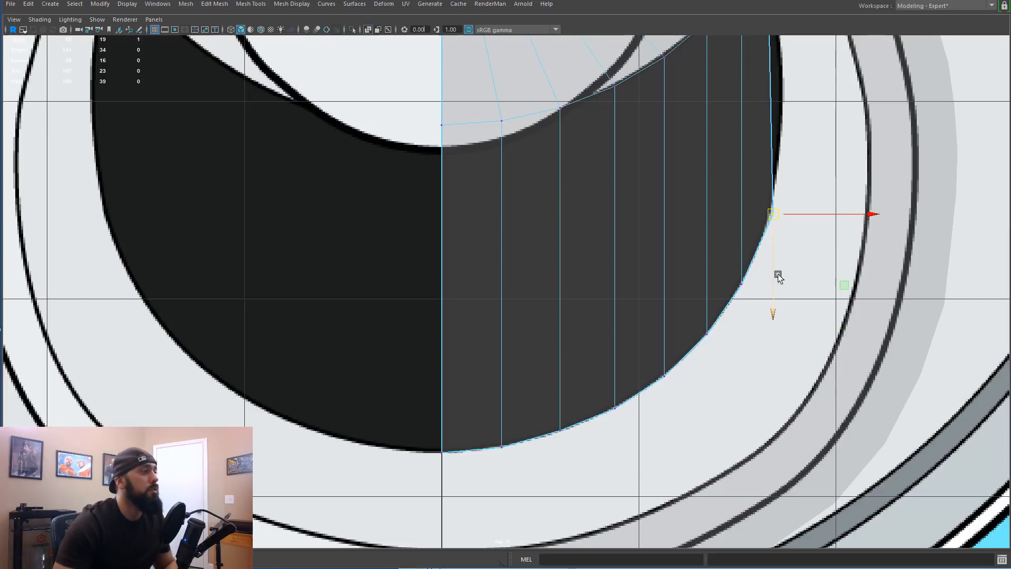
# Step: Preview the opening mesh smoothed, return to the unsmoothed display and examine its fit around the opening's corner
pyautogui.keyDown('alt'); pyautogui.moveTo(735, 325); pyautogui.dragTo(724, 362, button='middle'); pyautogui.keyUp('alt')
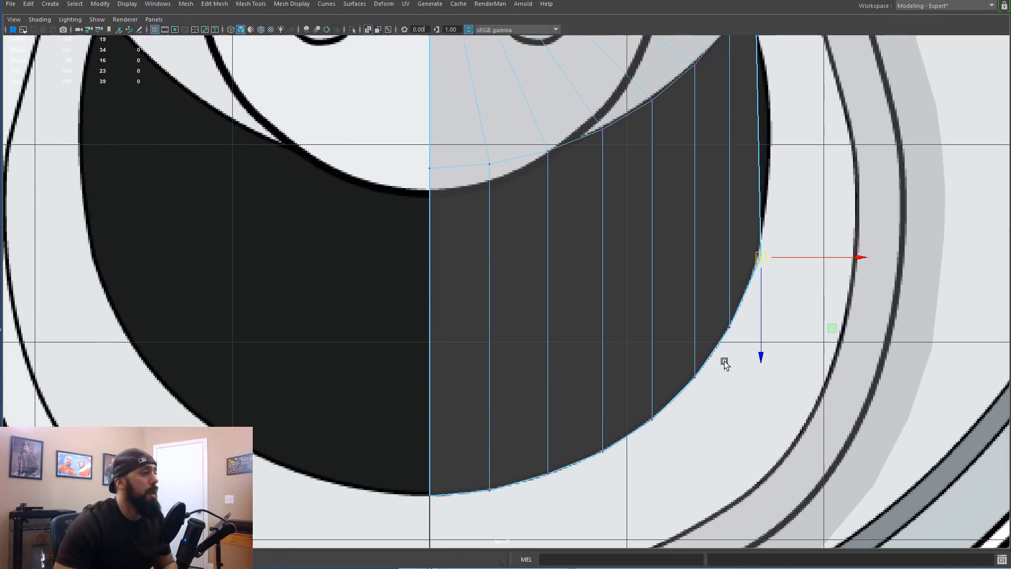
pyautogui.press('3')
pyautogui.press('1')
pyautogui.keyDown('alt'); pyautogui.moveTo(635, 367); pyautogui.dragTo(624, 428, button='middle'); pyautogui.keyUp('alt')
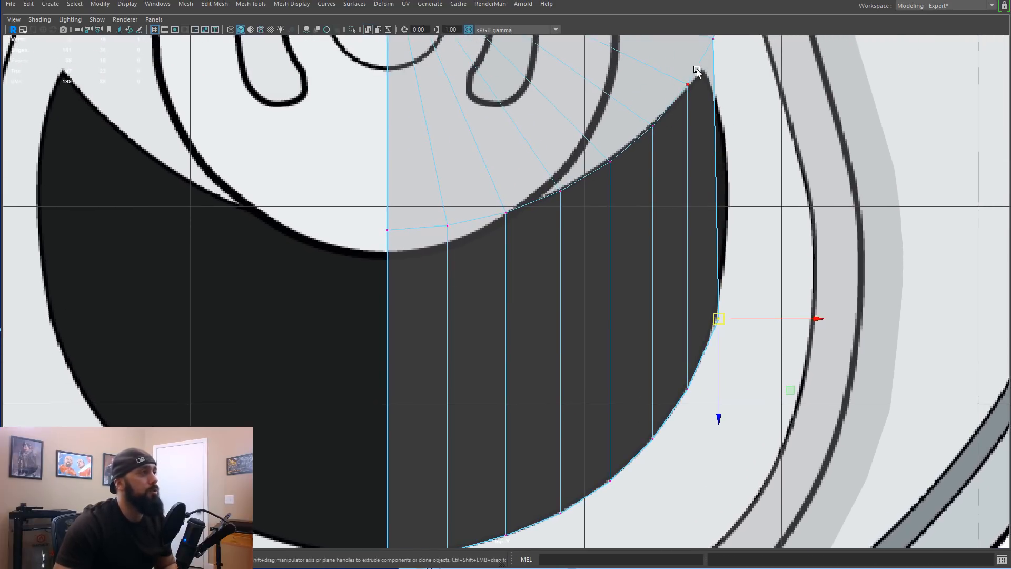
pyautogui.keyDown('alt'); pyautogui.moveTo(620, 335); pyautogui.dragTo(580, 351, button='middle'); pyautogui.keyUp('alt')
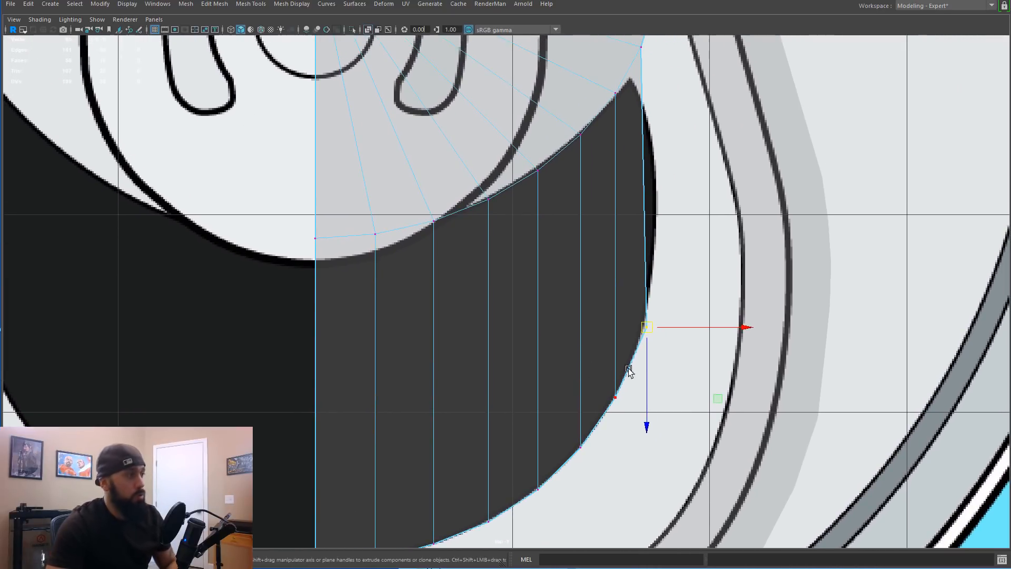
# Step: Return to object mode, enable Wireframe on Shaded in the top view and clear the selection
pyautogui.click(734, 312)
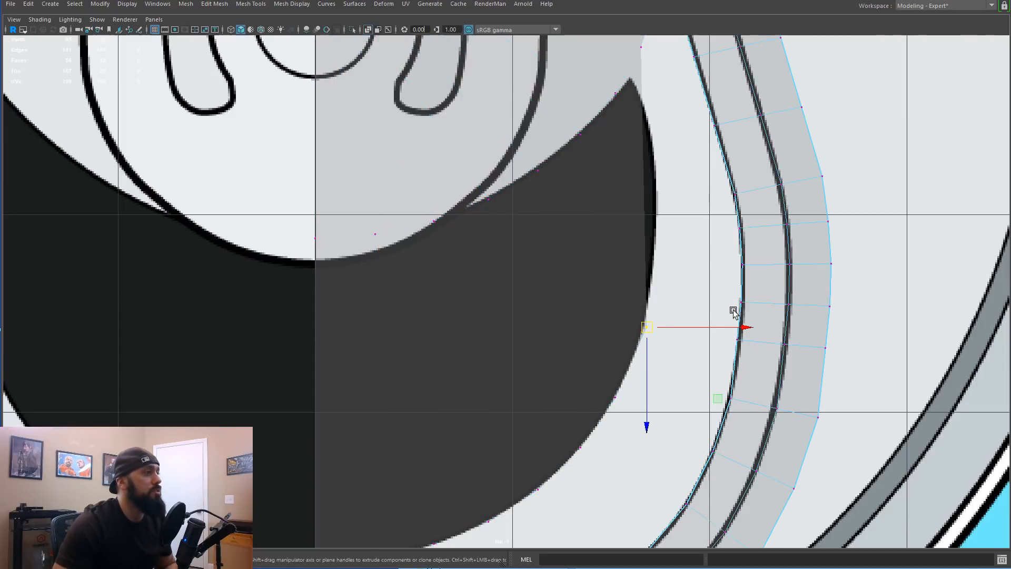
pyautogui.moveTo(757, 266); pyautogui.dragTo(758, 270, button='right')
pyautogui.click(584, 300)
pyautogui.click(741, 253)
pyautogui.keyDown('alt'); pyautogui.moveTo(691, 359); pyautogui.dragTo(700, 275, button='middle'); pyautogui.keyUp('alt')
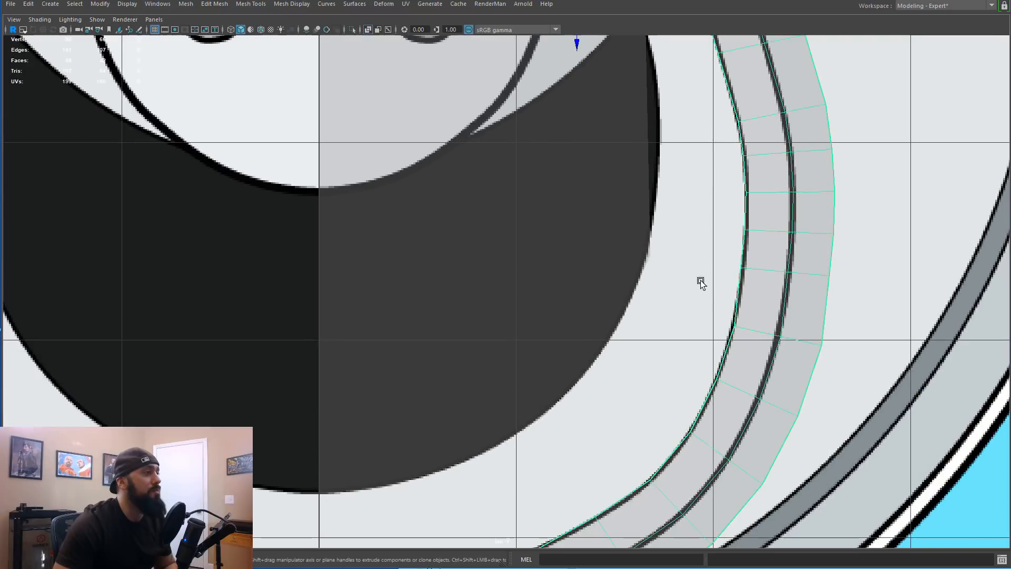
pyautogui.click(496, 284)
pyautogui.click(711, 420)
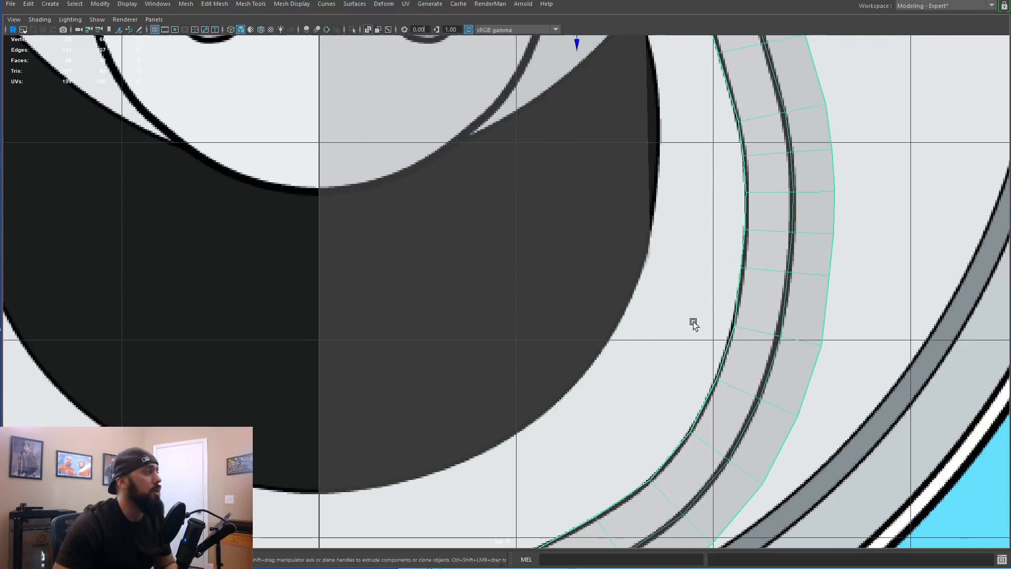
pyautogui.click(39, 19)
pyautogui.click(48, 115)
pyautogui.moveTo(489, 303)
pyautogui.keyDown('alt'); pyautogui.mouseDown(button='middle')
pyautogui.moveTo(393, 328)
pyautogui.moveTo(382, 318)
pyautogui.mouseUp(button='middle'); pyautogui.keyUp('alt')
pyautogui.click(106, 289)
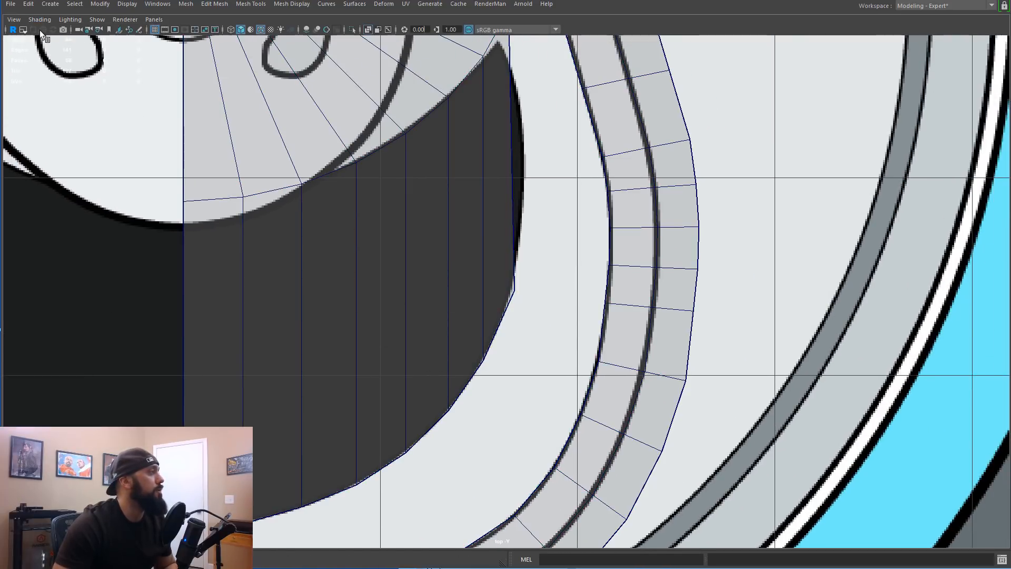
# Step: Select the recess border's inner edges from the bottom centre line up past the side bend to count its segments
pyautogui.keyDown('alt'); pyautogui.moveTo(430, 230); pyautogui.dragTo(394, 207, button='middle'); pyautogui.keyUp('alt')
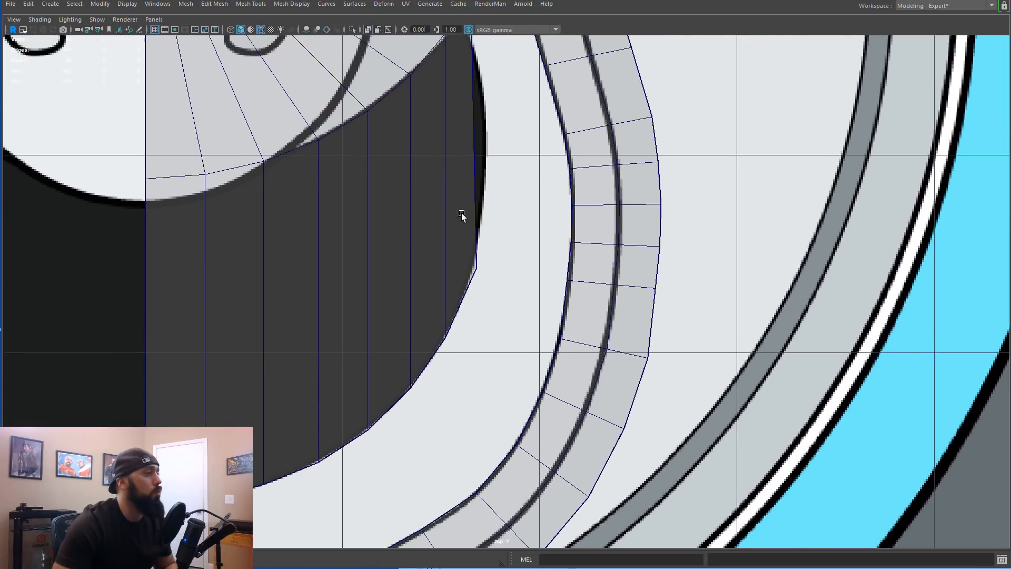
pyautogui.keyDown('alt'); pyautogui.moveTo(440, 281); pyautogui.dragTo(548, 221, button='middle'); pyautogui.keyUp('alt')
pyautogui.keyDown('alt'); pyautogui.moveTo(476, 364); pyautogui.dragTo(437, 354, button='middle'); pyautogui.keyUp('alt')
pyautogui.click(441, 348)
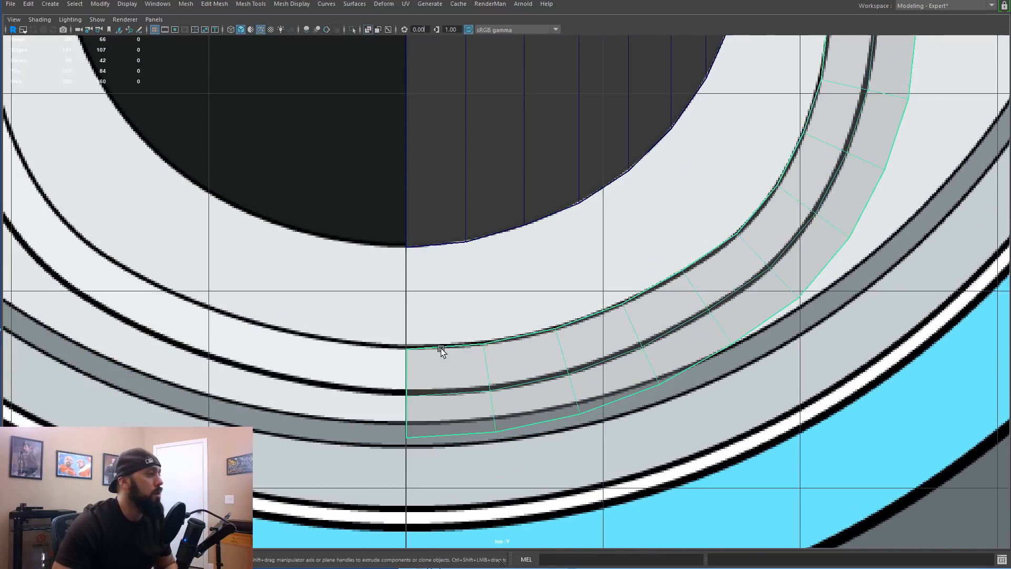
pyautogui.press('F10')
pyautogui.doubleClick(444, 347)
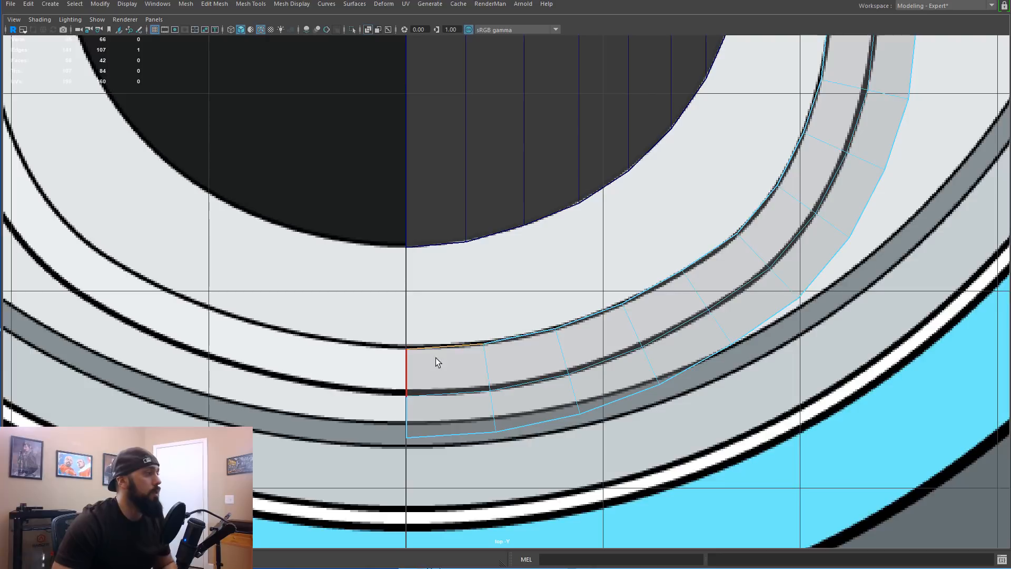
pyautogui.keyDown('alt'); pyautogui.moveTo(509, 279); pyautogui.dragTo(472, 384, button='middle'); pyautogui.keyUp('alt')
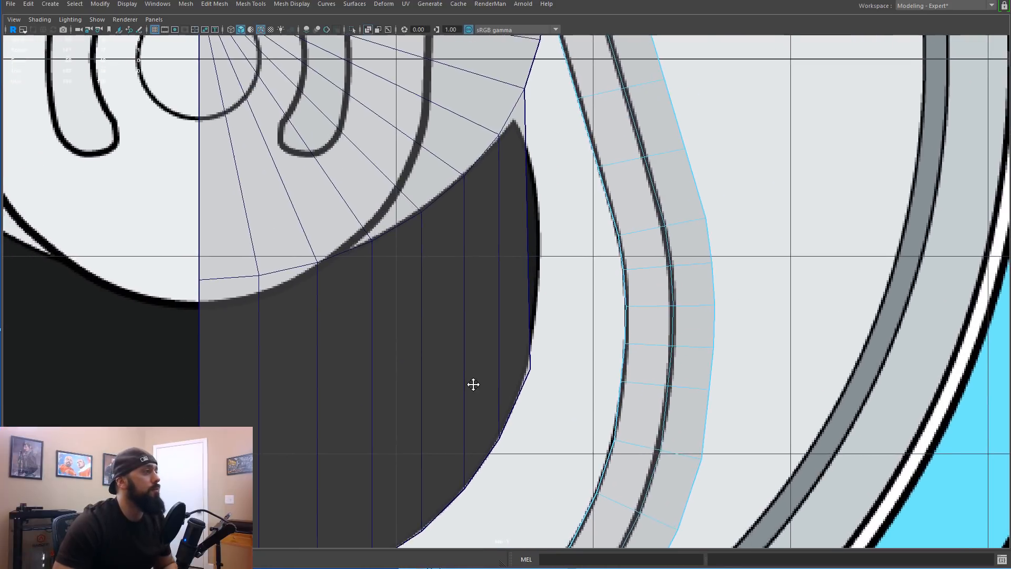
pyautogui.keyDown('alt'); pyautogui.moveTo(570, 267); pyautogui.dragTo(627, 176, button='middle'); pyautogui.keyUp('alt')
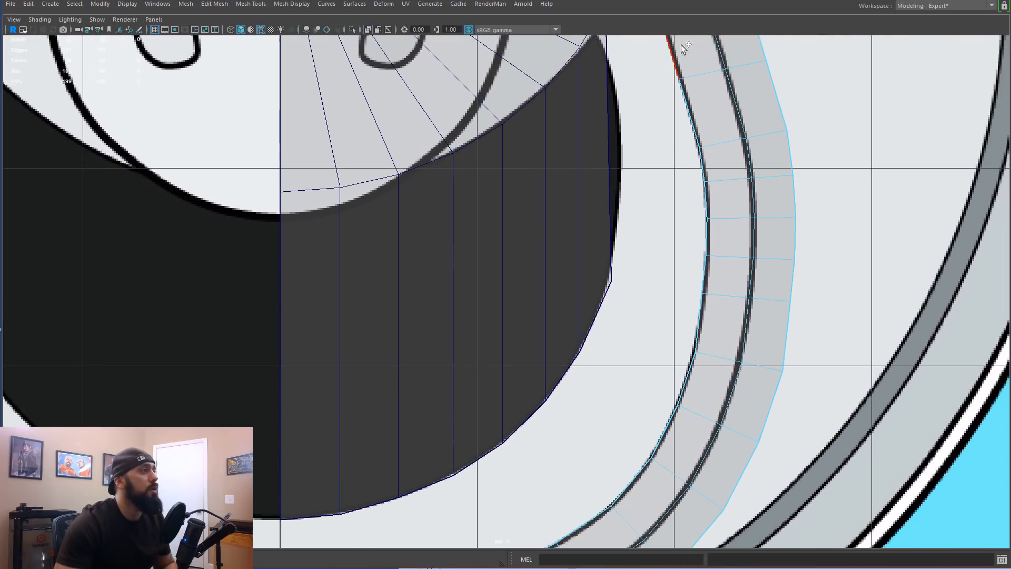
pyautogui.press('f')
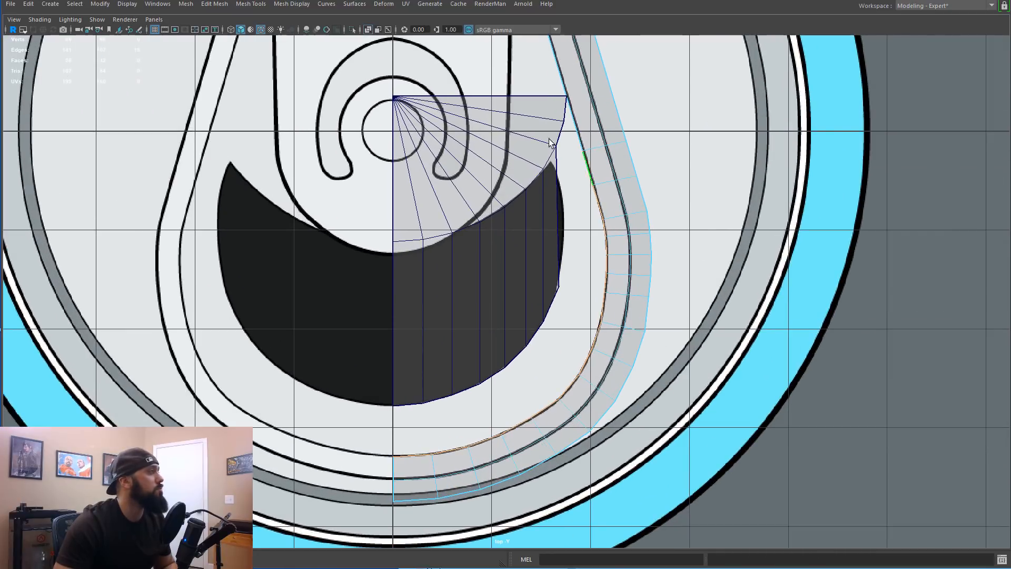
pyautogui.keyDown('alt'); pyautogui.moveTo(120, 108); pyautogui.dragTo(100, 72, button='middle'); pyautogui.keyUp('alt')
pyautogui.scroll(3, 358, 204)
pyautogui.scroll(3, 358, 204)
pyautogui.keyDown('alt'); pyautogui.moveTo(319, 192); pyautogui.dragTo(191, 214, button='middle'); pyautogui.keyUp('alt')
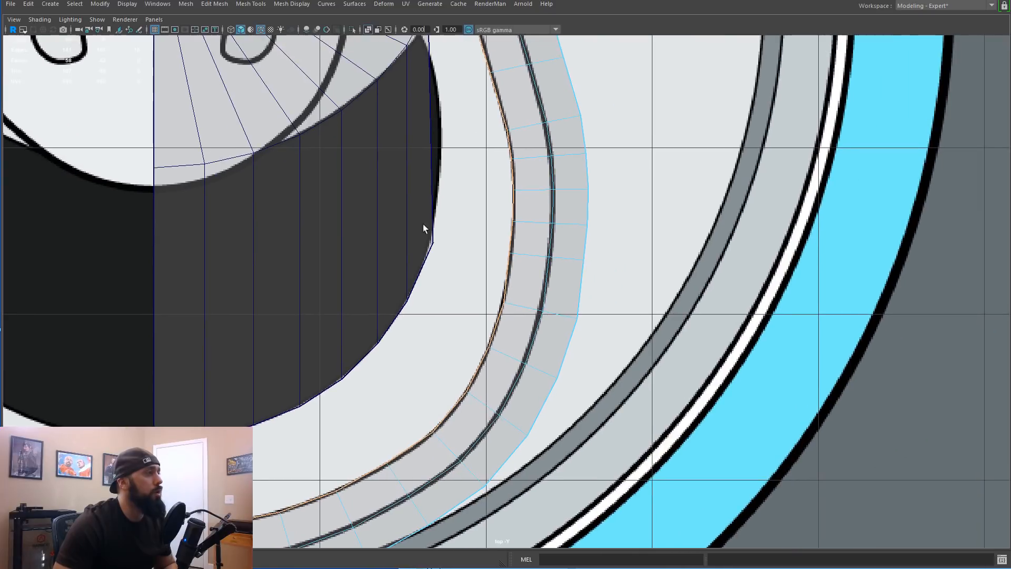
# Step: Delete two of the cross edges around the border's side bend beside the mouth opening
pyautogui.click(530, 221)
pyautogui.click(525, 163)
pyautogui.press('Delete')
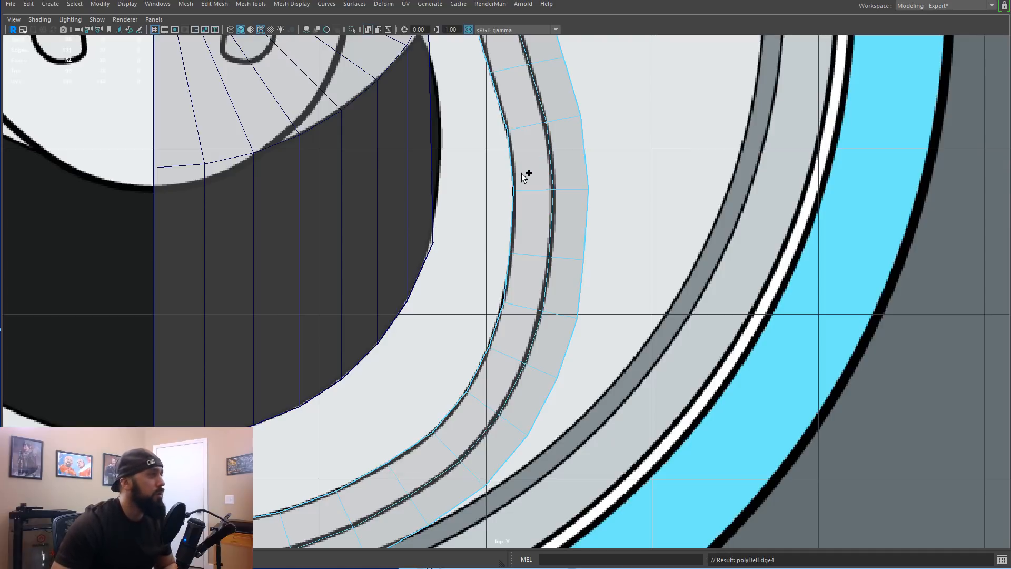
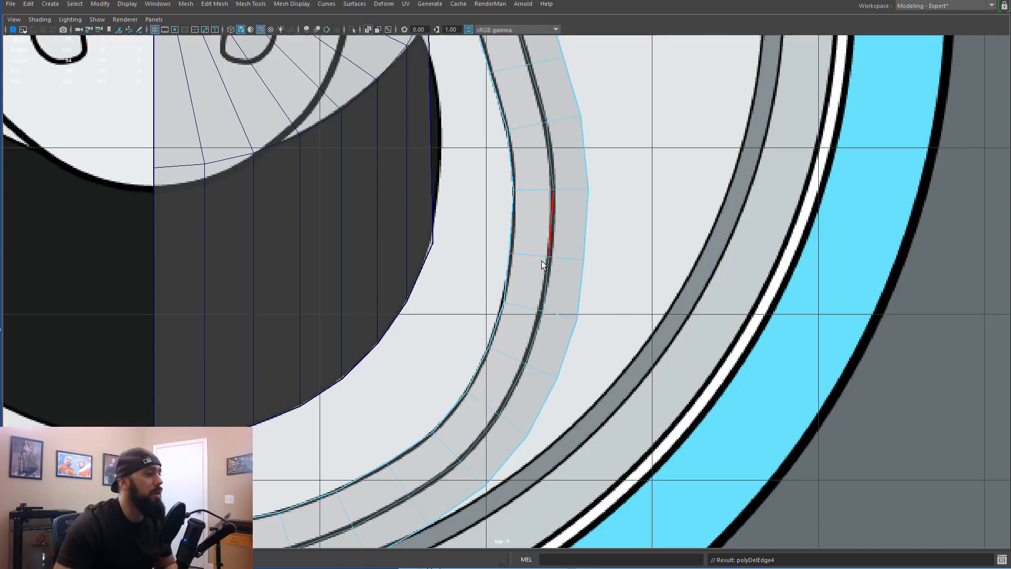
# Step: Select the thinned border's inner edges from the straight side down to the centre line and count them
pyautogui.keyDown('alt'); pyautogui.moveTo(571, 179); pyautogui.dragTo(663, 259, button='middle'); pyautogui.keyUp('alt')
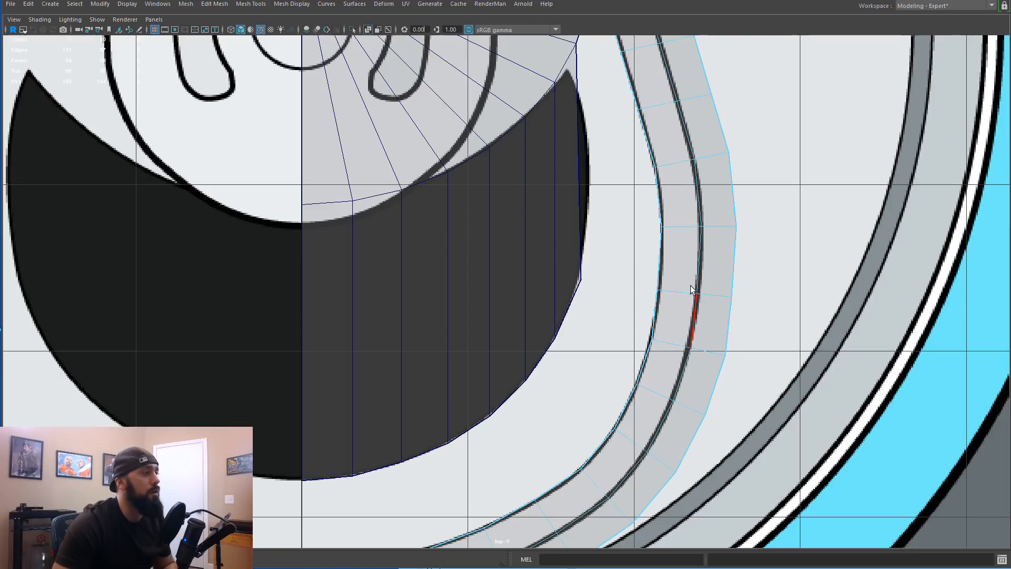
pyautogui.scroll(2, 605, 290)
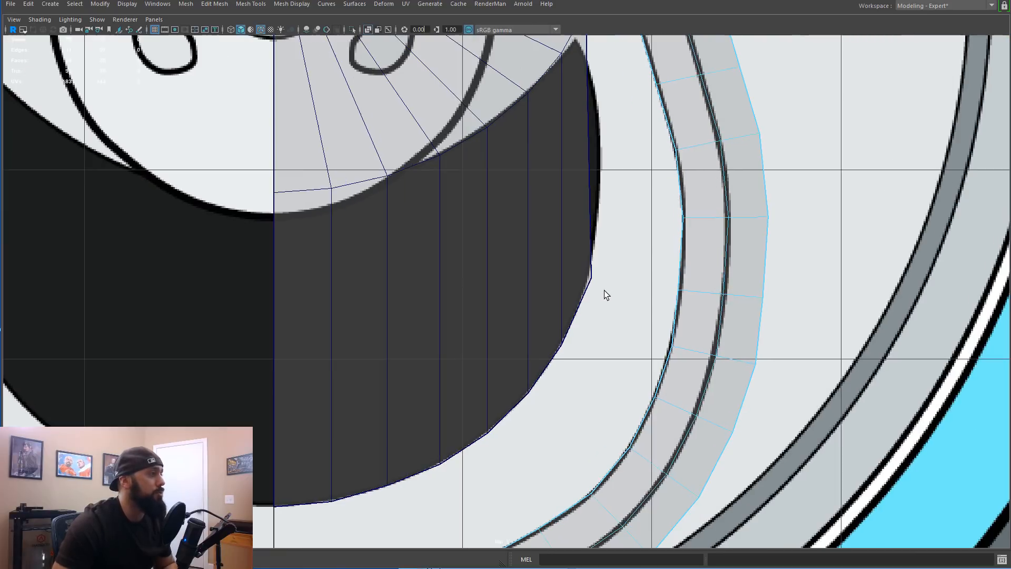
pyautogui.moveTo(563, 287)
pyautogui.keyDown('alt'); pyautogui.mouseDown(button='middle')
pyautogui.moveTo(572, 269)
pyautogui.moveTo(569, 288)
pyautogui.mouseUp(button='middle'); pyautogui.keyUp('alt')
pyautogui.scroll(-10, 684, 174)
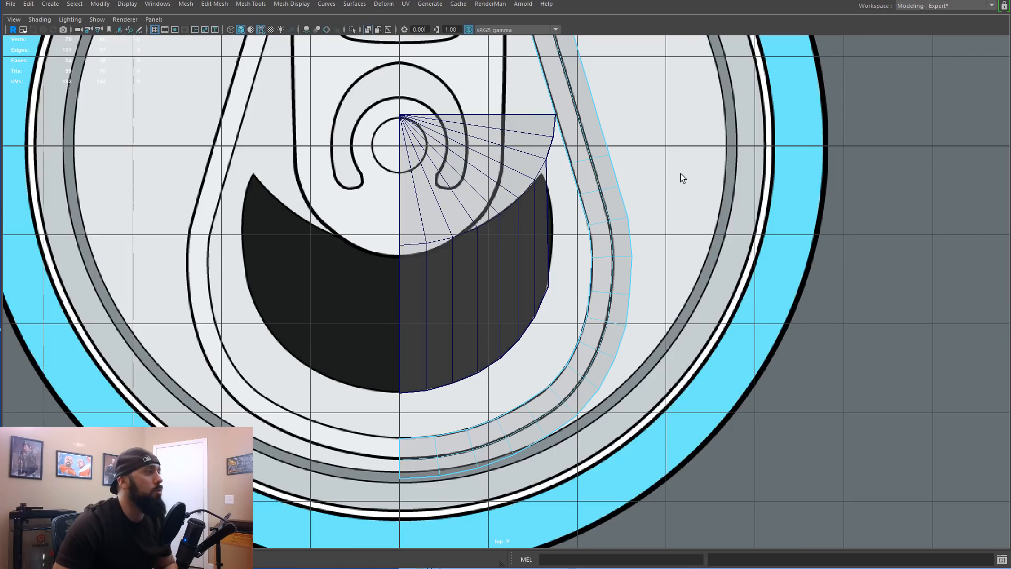
pyautogui.scroll(6, 636, 216)
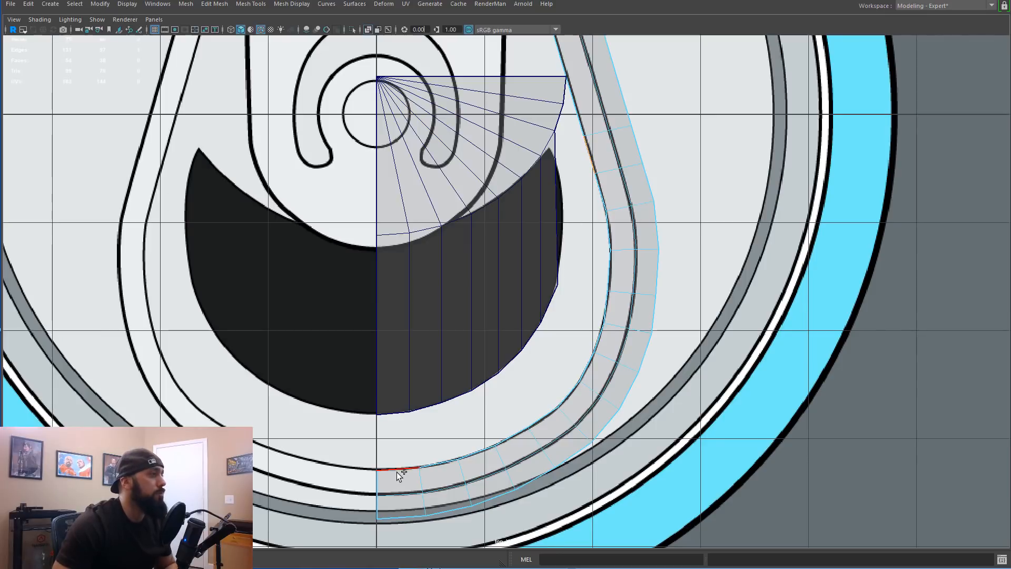
pyautogui.keyDown('alt'); pyautogui.moveTo(219, 132); pyautogui.dragTo(464, 184, button='middle'); pyautogui.keyUp('alt')
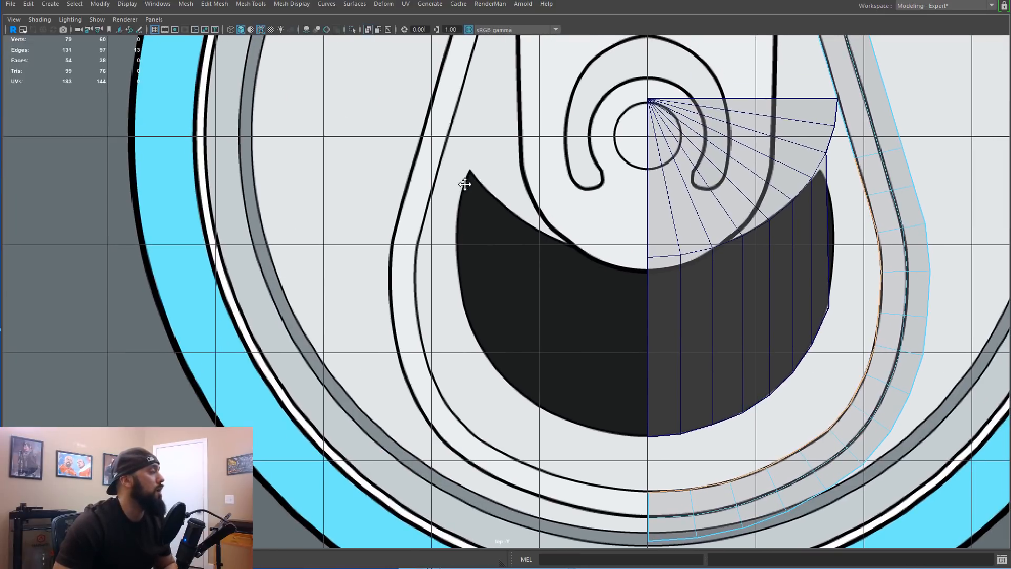
# Step: Look up the Poly Count option among the Heads Up Display settings
pyautogui.click(126, 5)
pyautogui.moveTo(282, 43)
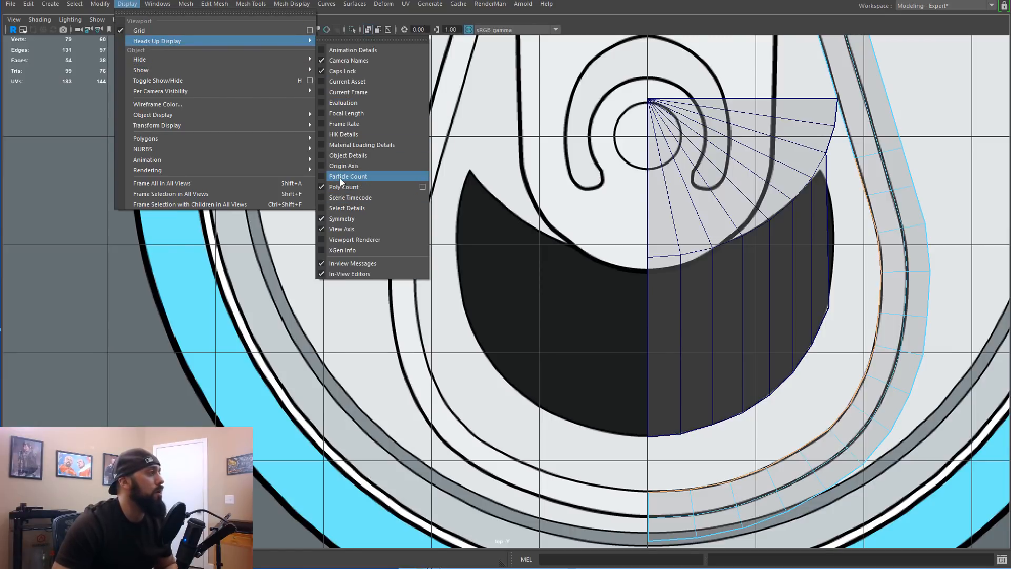
pyautogui.click(90, 340)
# Step: Recheck the border's inner edges from the bottom centre line up to the height of the opening's corner
pyautogui.keyDown('alt'); pyautogui.moveTo(522, 260); pyautogui.dragTo(299, 174, button='middle'); pyautogui.keyUp('alt')
pyautogui.keyDown('alt'); pyautogui.moveTo(298, 175); pyautogui.dragTo(542, 253, button='right'); pyautogui.keyUp('alt')
pyautogui.keyDown('alt'); pyautogui.moveTo(542, 226); pyautogui.dragTo(474, 238, button='middle'); pyautogui.keyUp('alt')
pyautogui.keyDown('alt'); pyautogui.moveTo(595, 156); pyautogui.dragTo(600, 235, button='middle'); pyautogui.keyUp('alt')
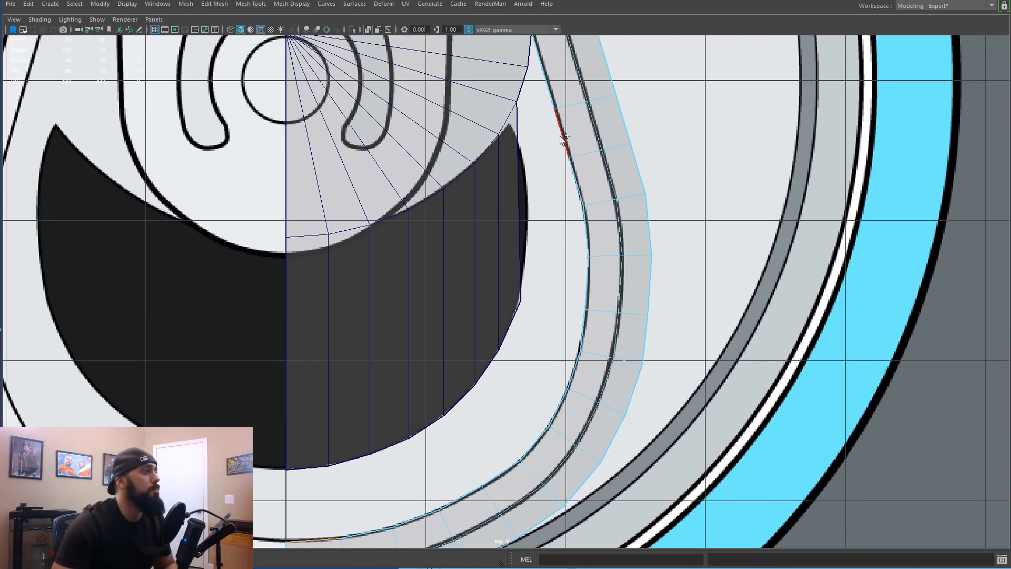
pyautogui.keyDown('alt'); pyautogui.moveTo(469, 228); pyautogui.dragTo(933, 234, button='middle'); pyautogui.keyUp('alt')
pyautogui.keyDown('alt'); pyautogui.moveTo(604, 252); pyautogui.dragTo(288, 219, button='middle'); pyautogui.keyUp('alt')
pyautogui.keyDown('alt'); pyautogui.moveTo(553, 226); pyautogui.dragTo(486, 189, button='middle'); pyautogui.keyUp('alt')
# Step: Select the mouth opening's lower outer edges up to its side and compare their count with the border's inner edges
pyautogui.moveTo(382, 381); pyautogui.dragTo(381, 365, button='right')
pyautogui.click(381, 379)
pyautogui.keyDown('alt'); pyautogui.moveTo(512, 277); pyautogui.dragTo(460, 397, button='middle'); pyautogui.keyUp('alt')
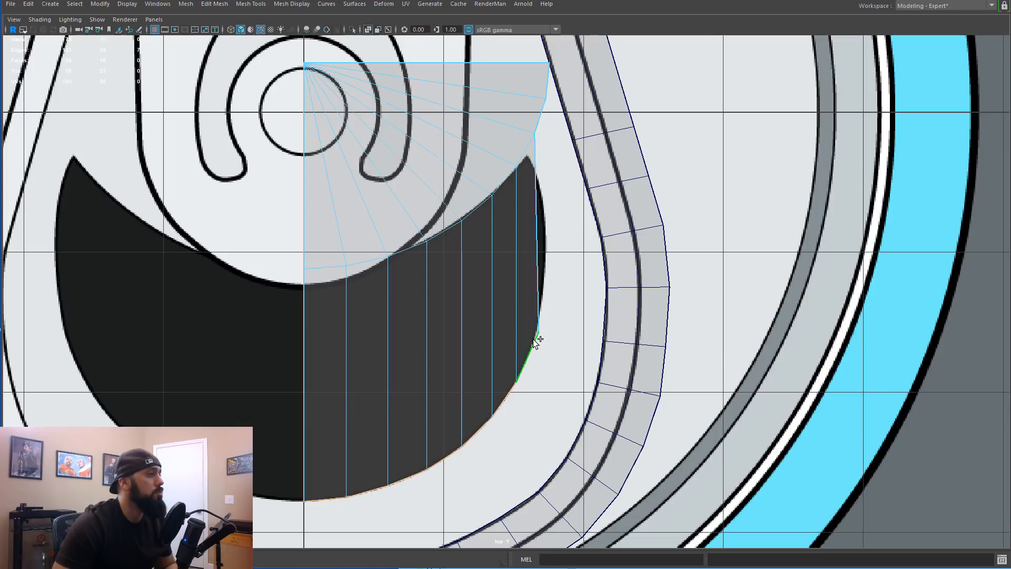
pyautogui.keyDown('alt'); pyautogui.moveTo(390, 275); pyautogui.dragTo(762, 273, button='middle'); pyautogui.keyUp('alt')
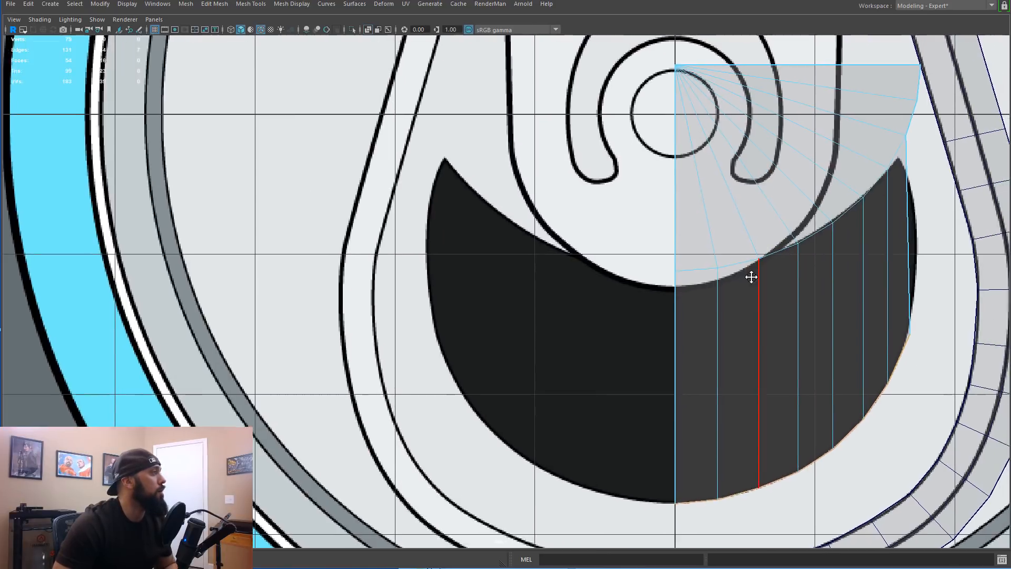
pyautogui.keyDown('alt'); pyautogui.moveTo(762, 273); pyautogui.dragTo(580, 289, button='right'); pyautogui.keyUp('alt')
pyautogui.keyDown('alt'); pyautogui.moveTo(470, 266); pyautogui.dragTo(501, 292, button='middle'); pyautogui.keyUp('alt')
pyautogui.keyDown('alt'); pyautogui.moveTo(501, 292); pyautogui.dragTo(588, 286, button='right'); pyautogui.keyUp('alt')
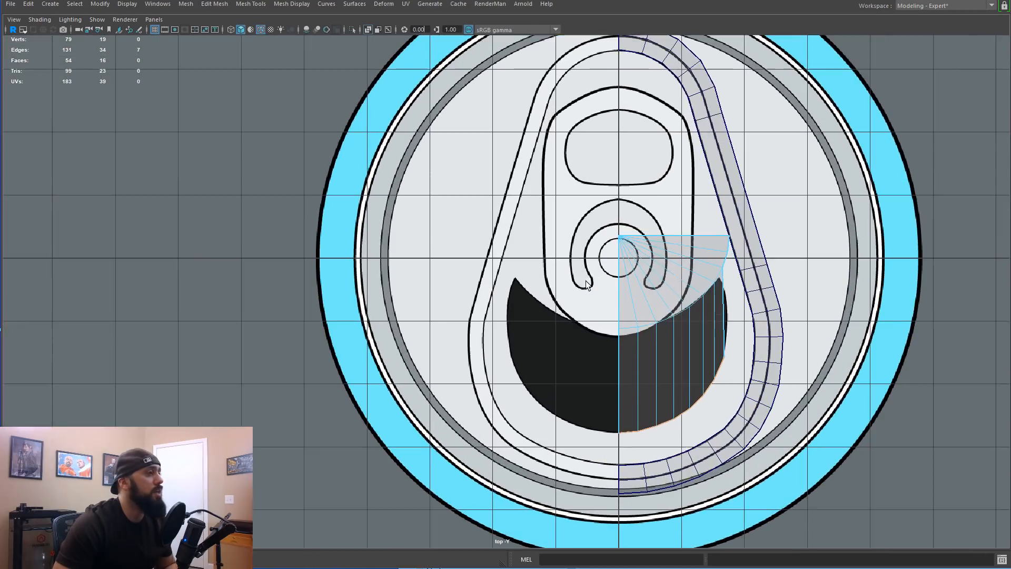
pyautogui.keyDown('alt'); pyautogui.moveTo(669, 256); pyautogui.dragTo(478, 206, button='middle'); pyautogui.keyUp('alt')
pyautogui.keyDown('alt'); pyautogui.moveTo(478, 207); pyautogui.dragTo(537, 296, button='right'); pyautogui.keyUp('alt')
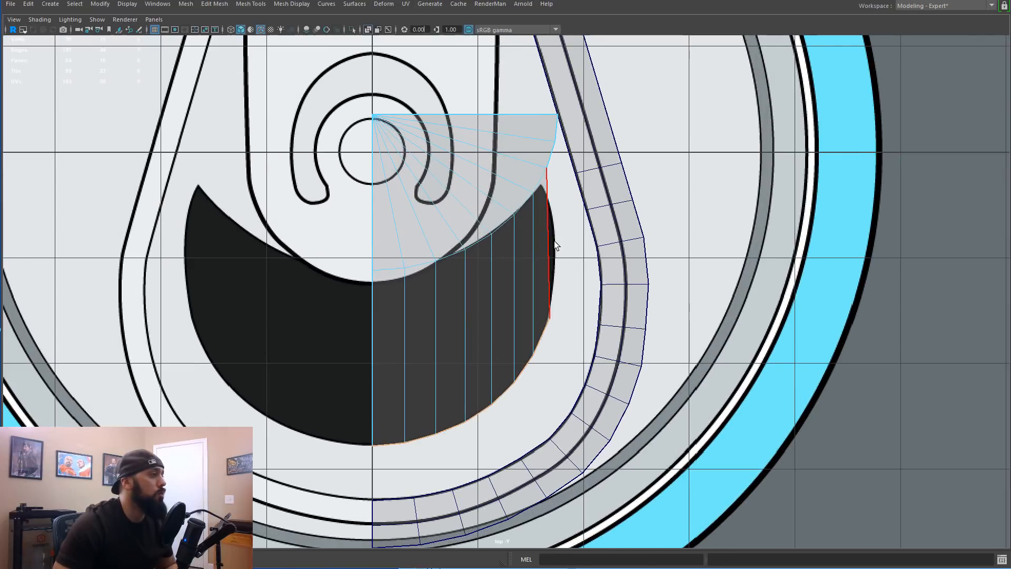
# Step: Insert several edge loops across the dark mouth opening with the Multi-Cut tool, following its upper and lower curves
pyautogui.keyDown('alt'); pyautogui.moveTo(554, 242); pyautogui.dragTo(551, 270, button='right'); pyautogui.keyUp('alt')
pyautogui.keyDown('alt'); pyautogui.moveTo(565, 216); pyautogui.dragTo(587, 261, button='right'); pyautogui.keyUp('alt')
pyautogui.hotkey('ctrl', 'shift', 'x')
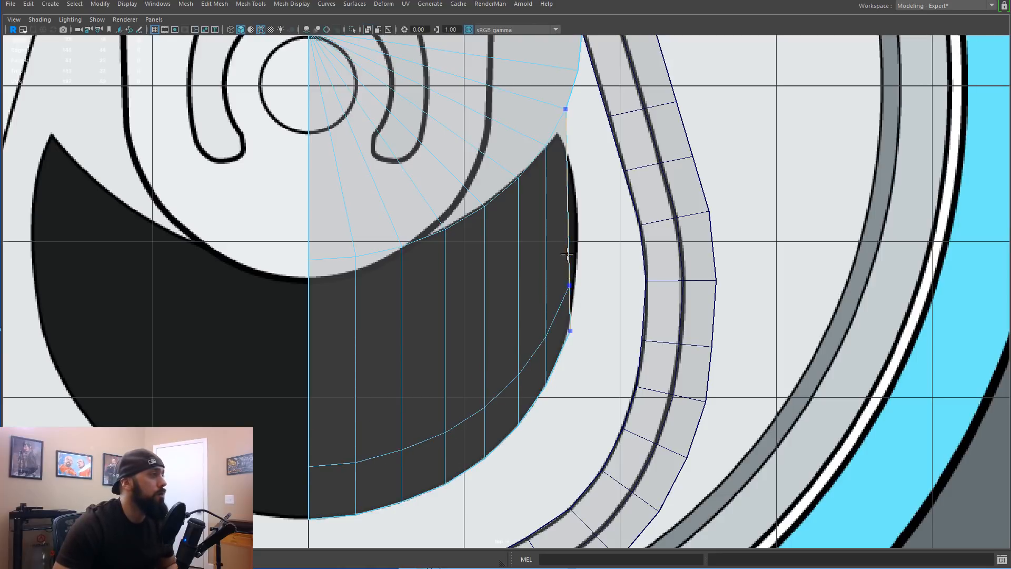
pyautogui.keyDown('ctrl'); pyautogui.click(568, 284); pyautogui.keyUp('ctrl')
pyautogui.keyDown('ctrl'); pyautogui.click(564, 218); pyautogui.keyUp('ctrl')
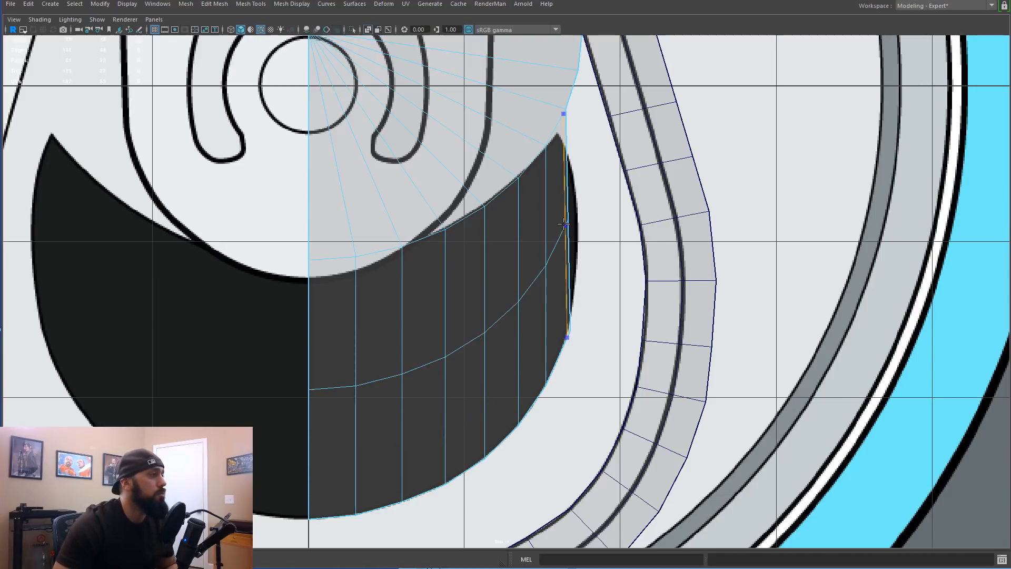
pyautogui.keyDown('ctrl'); pyautogui.click(569, 277); pyautogui.keyUp('ctrl')
pyautogui.keyDown('ctrl'); pyautogui.middleClick(561, 150); pyautogui.keyUp('ctrl')
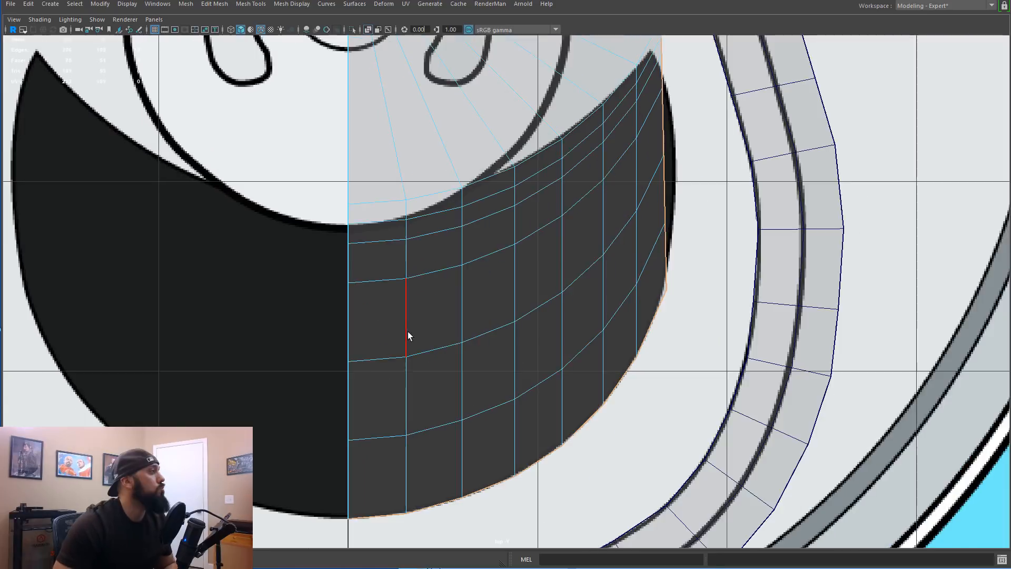
# Step: Move the new vertices on the opening's outer side onto its curved outline, up to the pointed tip
pyautogui.keyDown('alt'); pyautogui.moveTo(408, 330); pyautogui.dragTo(396, 293, button='middle'); pyautogui.keyUp('alt')
pyautogui.keyDown('alt'); pyautogui.moveTo(514, 174); pyautogui.dragTo(464, 214, button='middle'); pyautogui.keyUp('alt')
pyautogui.keyDown('alt'); pyautogui.moveTo(464, 215); pyautogui.dragTo(564, 225, button='right'); pyautogui.keyUp('alt')
pyautogui.keyDown('alt'); pyautogui.moveTo(577, 221); pyautogui.dragTo(511, 268, button='middle'); pyautogui.keyUp('alt')
pyautogui.moveTo(489, 291); pyautogui.dragTo(453, 282, button='right')
pyautogui.scroll(1, 534, 301)
pyautogui.press('w')
pyautogui.scroll(2, 530, 299)
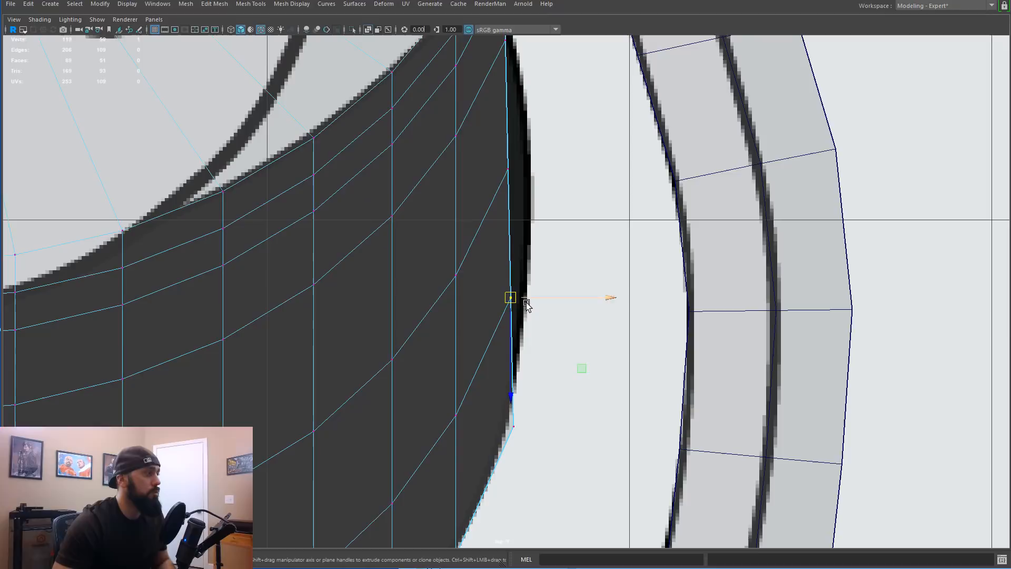
pyautogui.moveTo(510, 296); pyautogui.dragTo(525, 296)
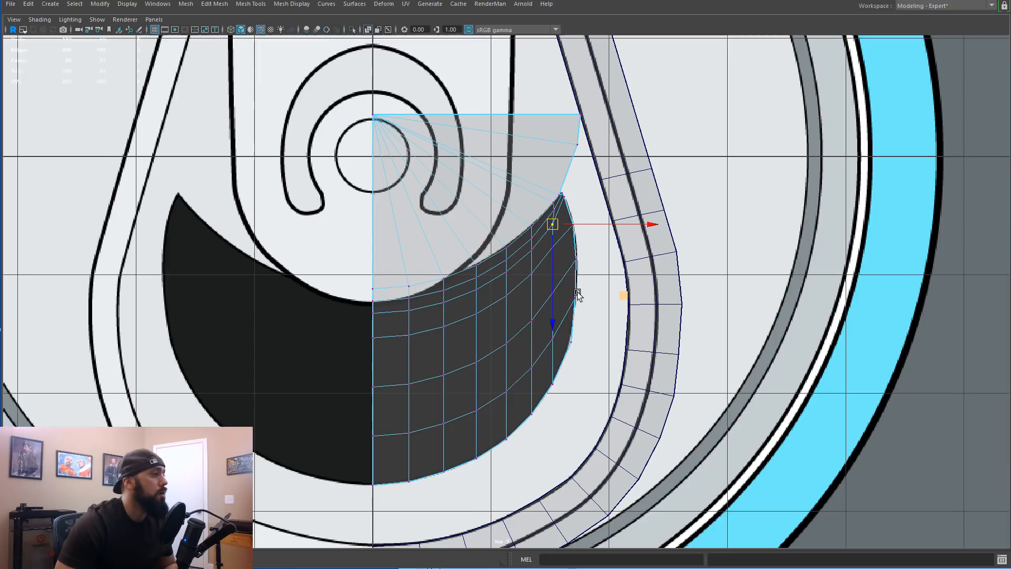
# Step: Delete the fan-shaped faces above the mouth opening's upper outline and return to object mode
pyautogui.keyDown('alt'); pyautogui.moveTo(578, 293); pyautogui.dragTo(585, 293, button='middle'); pyautogui.keyUp('alt')
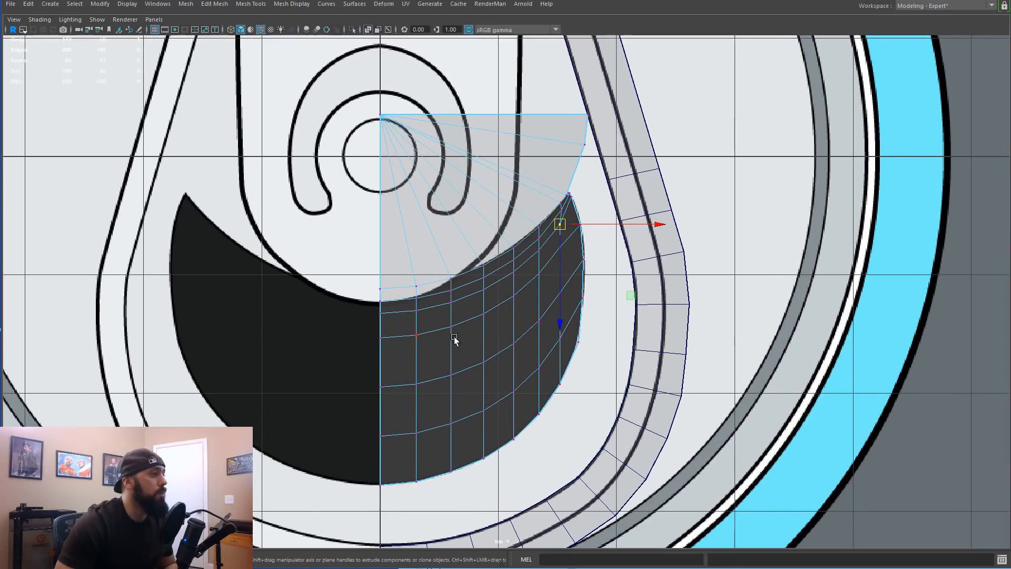
pyautogui.keyDown('alt'); pyautogui.moveTo(532, 269); pyautogui.dragTo(573, 364, button='middle'); pyautogui.keyUp('alt')
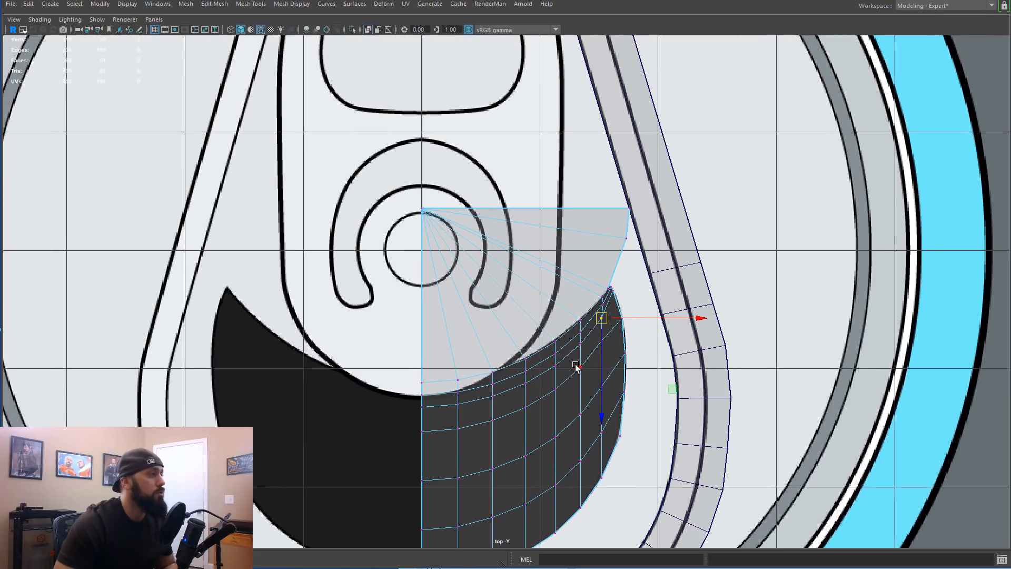
pyautogui.press('F11')
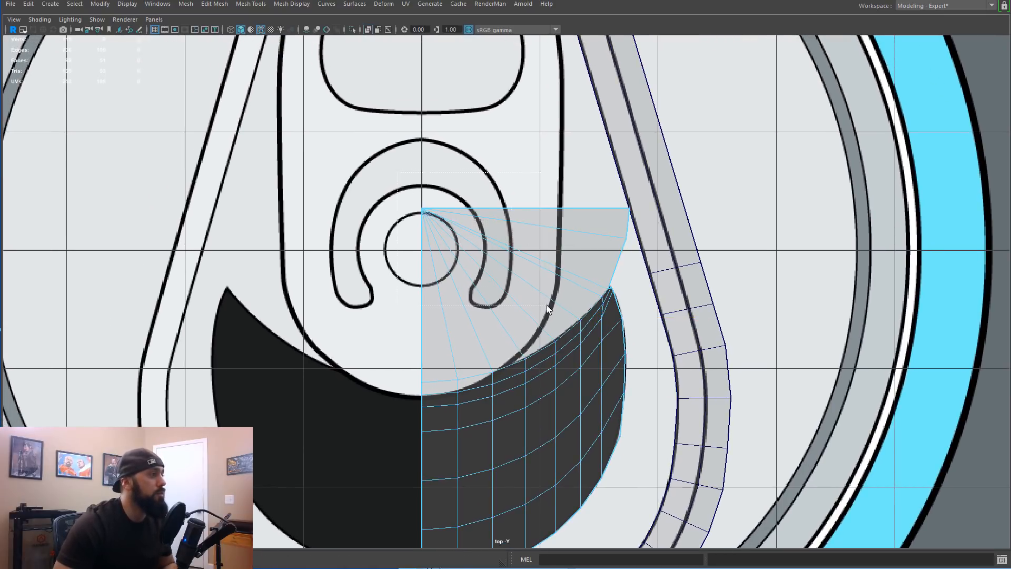
pyautogui.click(568, 305)
pyautogui.press('Delete')
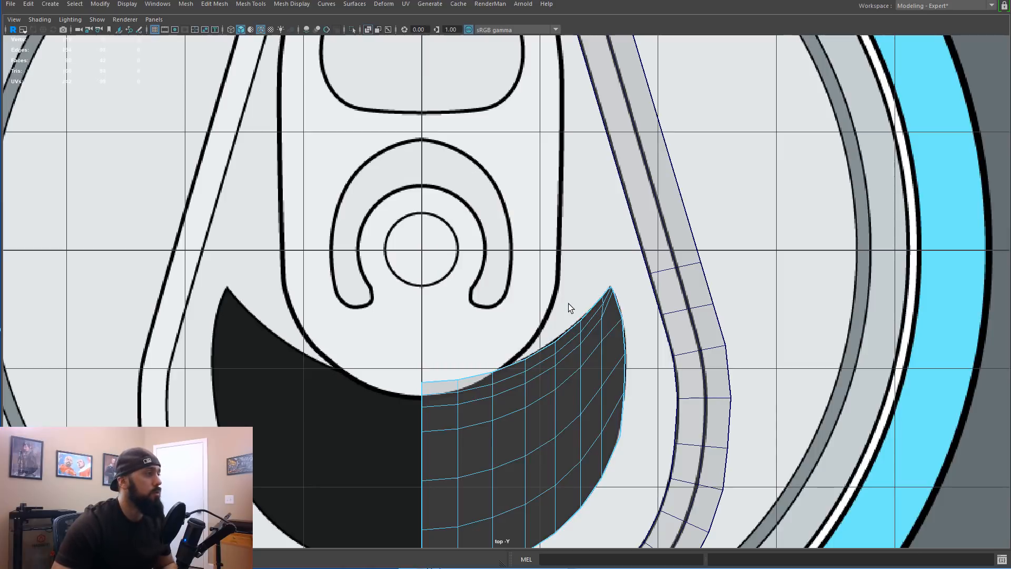
pyautogui.keyDown('alt'); pyautogui.moveTo(541, 290); pyautogui.dragTo(536, 166, button='middle'); pyautogui.keyUp('alt')
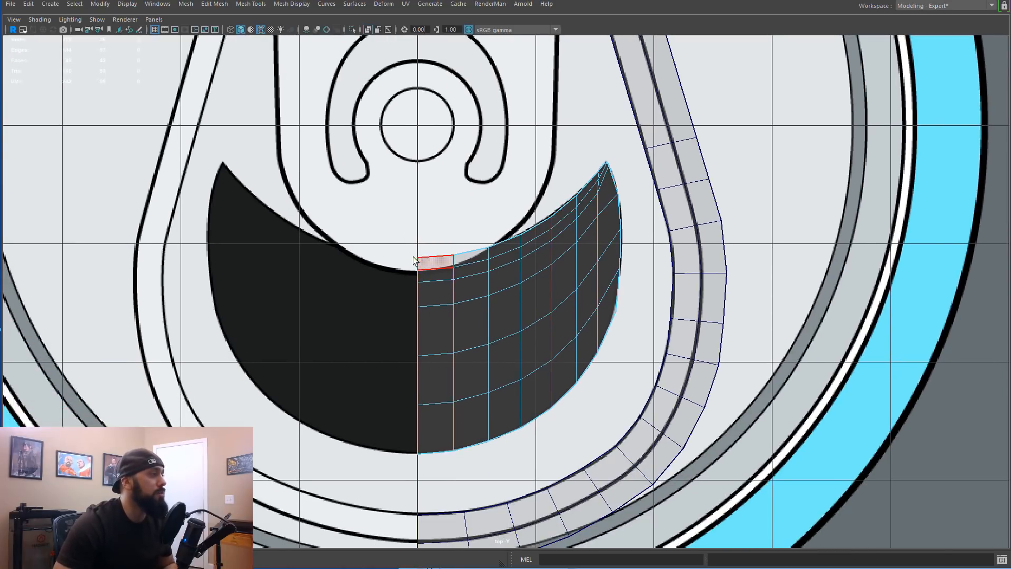
pyautogui.scroll(2, 550, 348)
pyautogui.keyDown('alt'); pyautogui.moveTo(546, 367); pyautogui.dragTo(581, 285, button='middle'); pyautogui.keyUp('alt')
pyautogui.moveTo(541, 278); pyautogui.dragTo(573, 263, button='right')
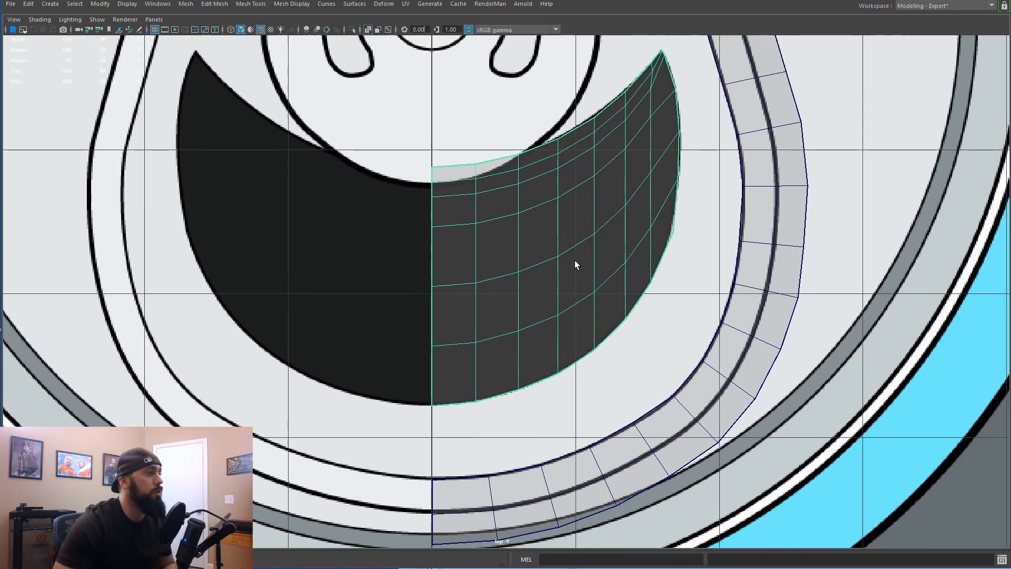
# Step: In the perspective view, select the opening mesh and the recess border and combine them into one object
pyautogui.press('space')
pyautogui.press('space')
pyautogui.keyDown('alt'); pyautogui.moveTo(794, 206); pyautogui.dragTo(706, 264); pyautogui.keyUp('alt')
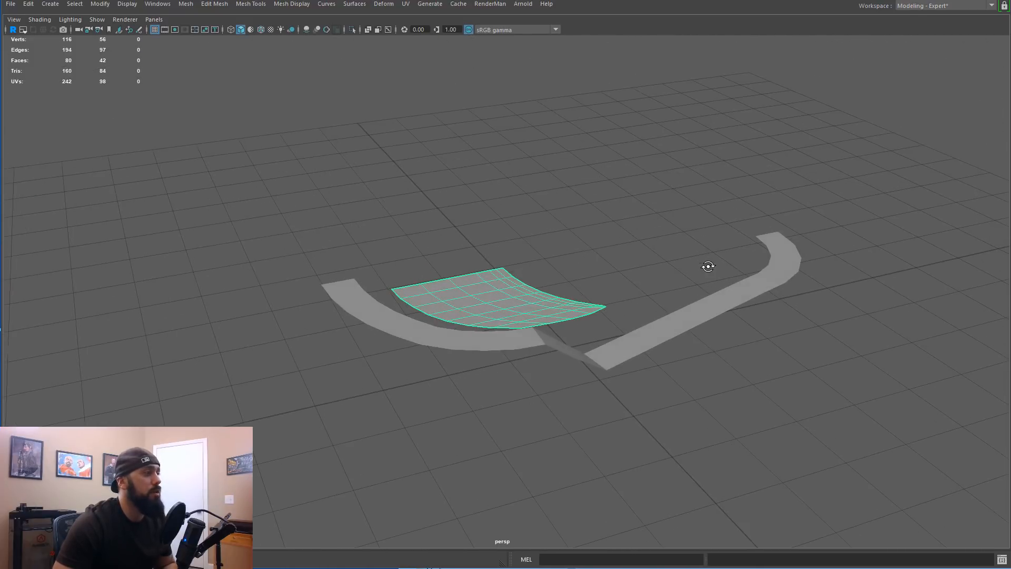
pyautogui.click(677, 321)
pyautogui.click(523, 297)
pyautogui.keyDown('alt'); pyautogui.moveTo(523, 297); pyautogui.dragTo(691, 207); pyautogui.keyUp('alt')
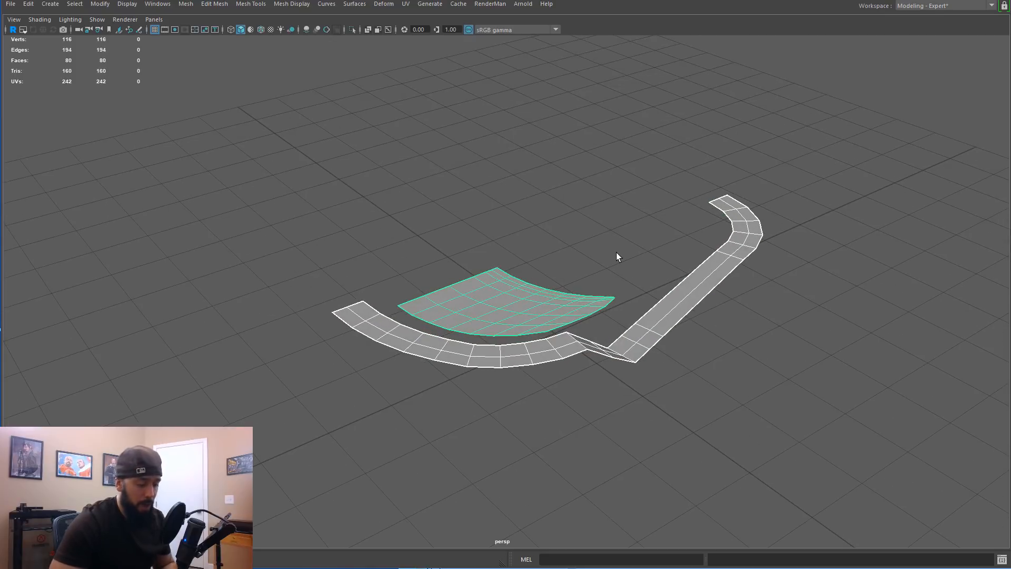
pyautogui.hotkey('ctrl', 'shift', 'c')
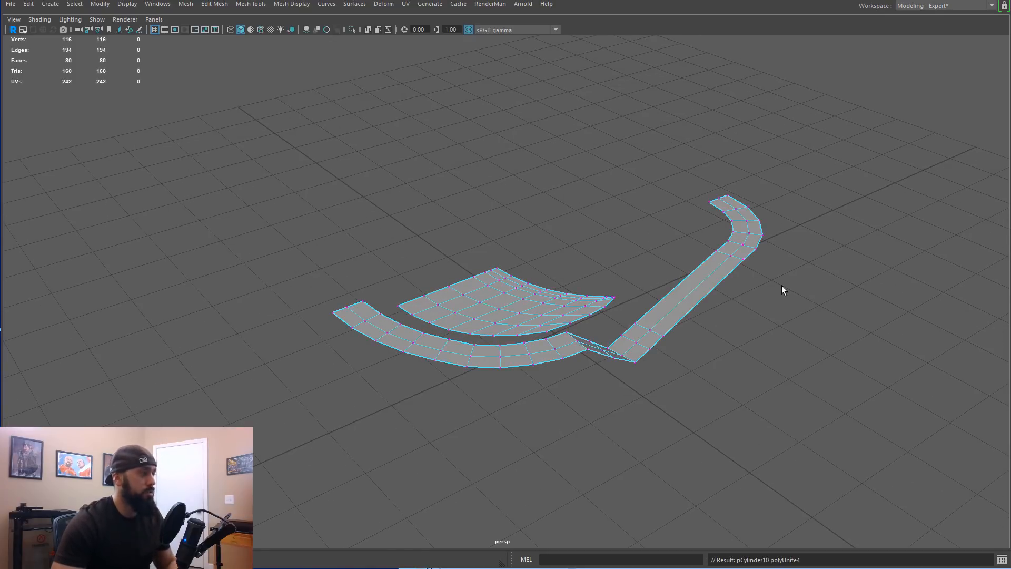
# Step: Select all vertices of the combined mesh and scale them vertically so they lie flat on one plane
pyautogui.moveTo(835, 435); pyautogui.dragTo(298, 87)
pyautogui.keyDown('alt'); pyautogui.moveTo(590, 247); pyautogui.dragTo(543, 201); pyautogui.keyUp('alt')
pyautogui.press('e')
pyautogui.press('r')
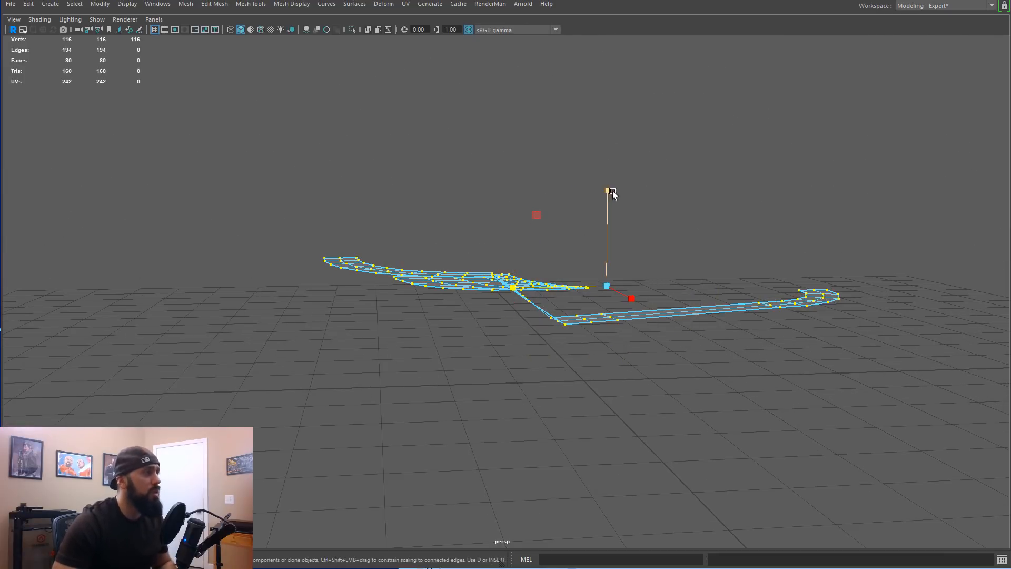
pyautogui.moveTo(611, 190); pyautogui.dragTo(611, 188)
# Step: Select the mouth opening's outer outline edges from the centre line up to the pointed tip
pyautogui.keyDown('alt'); pyautogui.moveTo(611, 361); pyautogui.dragTo(608, 274); pyautogui.keyUp('alt')
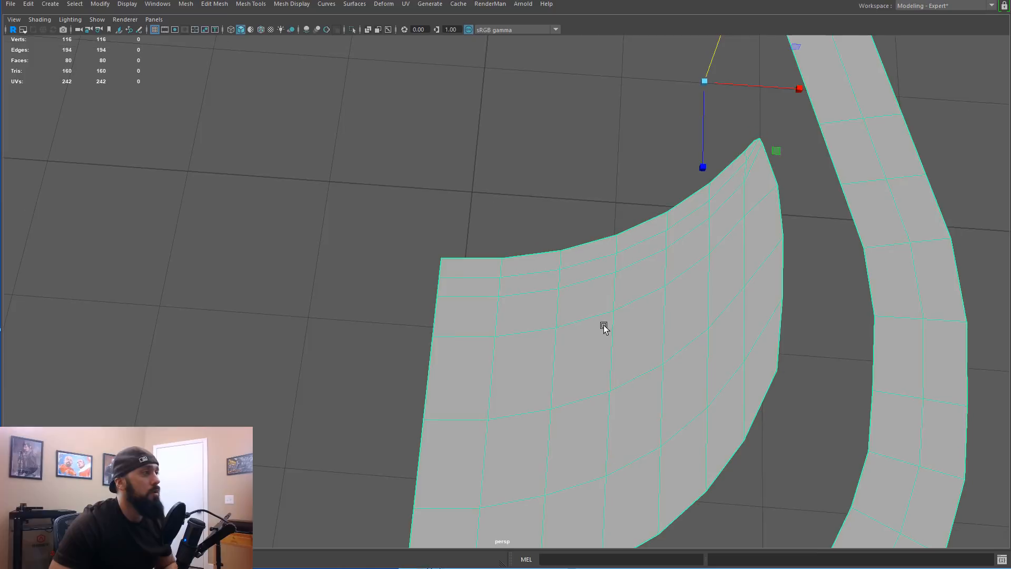
pyautogui.keyDown('alt'); pyautogui.moveTo(602, 325); pyautogui.dragTo(599, 210, button='middle'); pyautogui.keyUp('alt')
pyautogui.keyDown('alt'); pyautogui.moveTo(600, 210); pyautogui.dragTo(526, 298); pyautogui.keyUp('alt')
pyautogui.press('F10')
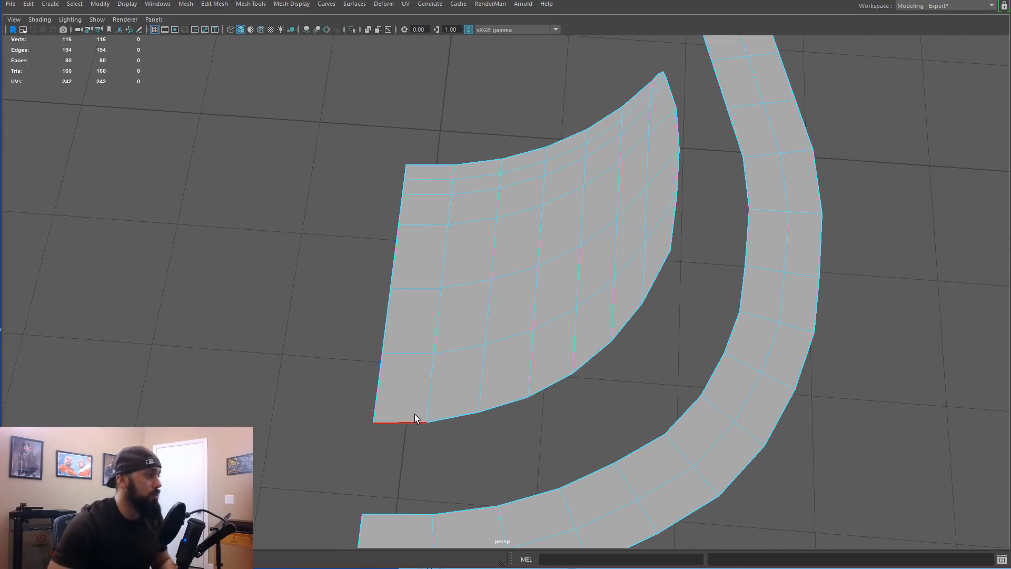
pyautogui.keyDown('alt'); pyautogui.moveTo(600, 297); pyautogui.dragTo(503, 374, button='middle'); pyautogui.keyUp('alt')
pyautogui.keyDown('alt'); pyautogui.moveTo(503, 374); pyautogui.dragTo(500, 376); pyautogui.keyUp('alt')
pyautogui.click(568, 183)
pyautogui.scroll(3, 593, 198)
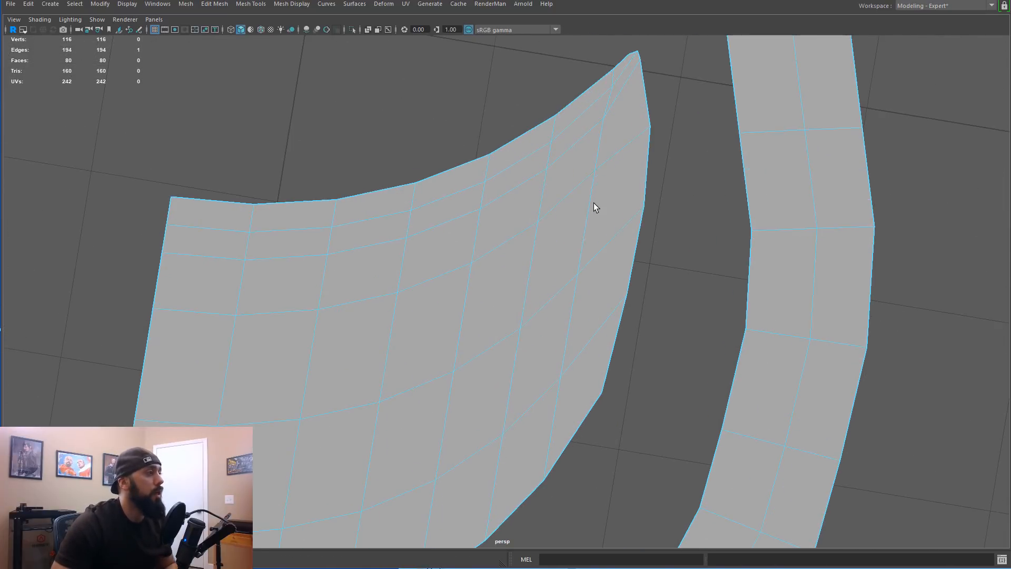
pyautogui.keyDown('alt'); pyautogui.moveTo(602, 236); pyautogui.dragTo(564, 321, button='middle'); pyautogui.keyUp('alt')
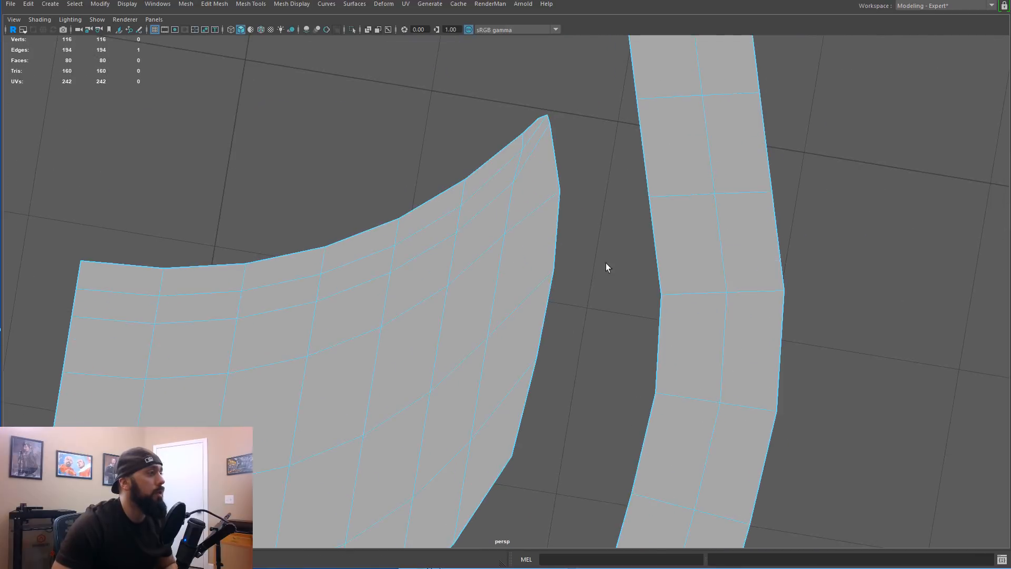
pyautogui.scroll(4, 566, 316)
pyautogui.keyDown('alt'); pyautogui.moveTo(620, 183); pyautogui.dragTo(547, 427, button='middle'); pyautogui.keyUp('alt')
pyautogui.keyDown('alt'); pyautogui.moveTo(548, 277); pyautogui.dragTo(545, 261); pyautogui.keyUp('alt')
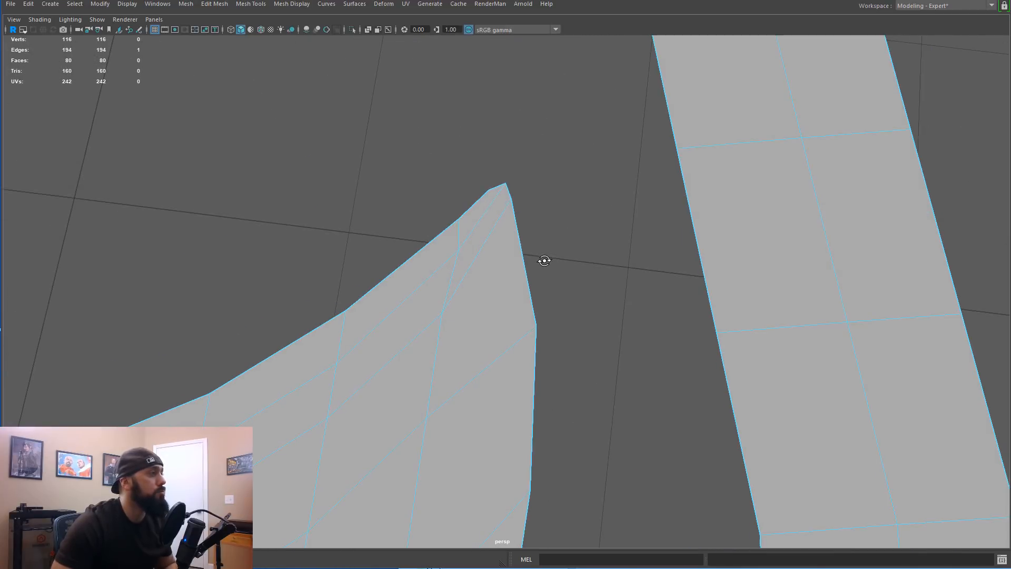
# Step: Add the recess border's facing inner edges to the selection and bridge them to the opening's outline with 0 divisions
pyautogui.keyDown('shift'); pyautogui.click(681, 182); pyautogui.keyUp('shift')
pyautogui.keyDown('alt'); pyautogui.moveTo(612, 260); pyautogui.dragTo(648, 50, button='middle'); pyautogui.keyUp('alt')
pyautogui.scroll(-3, 496, 303)
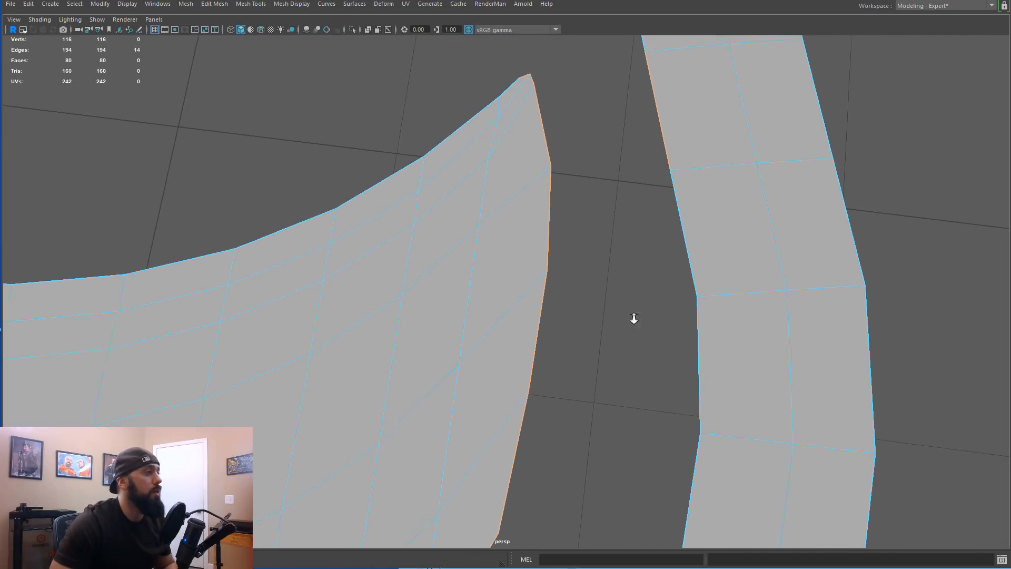
pyautogui.keyDown('alt'); pyautogui.moveTo(689, 310); pyautogui.dragTo(489, 325, button='right'); pyautogui.keyUp('alt')
pyautogui.keyDown('alt'); pyautogui.moveTo(433, 448); pyautogui.dragTo(635, 219, button='middle'); pyautogui.keyUp('alt')
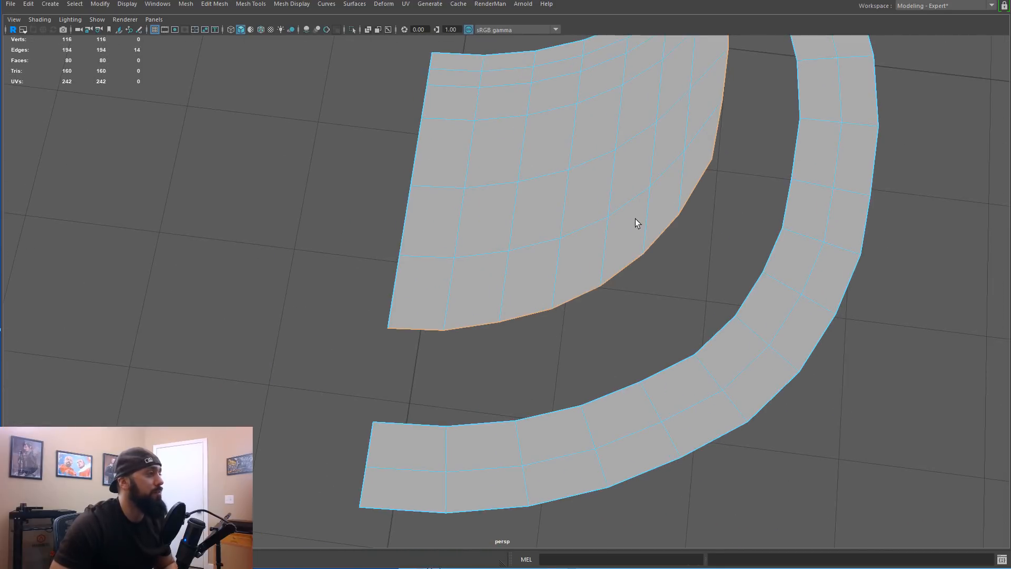
pyautogui.keyDown('shift'); pyautogui.doubleClick(427, 422); pyautogui.keyUp('shift')
pyautogui.keyDown('alt'); pyautogui.moveTo(699, 222); pyautogui.dragTo(650, 301); pyautogui.keyUp('alt')
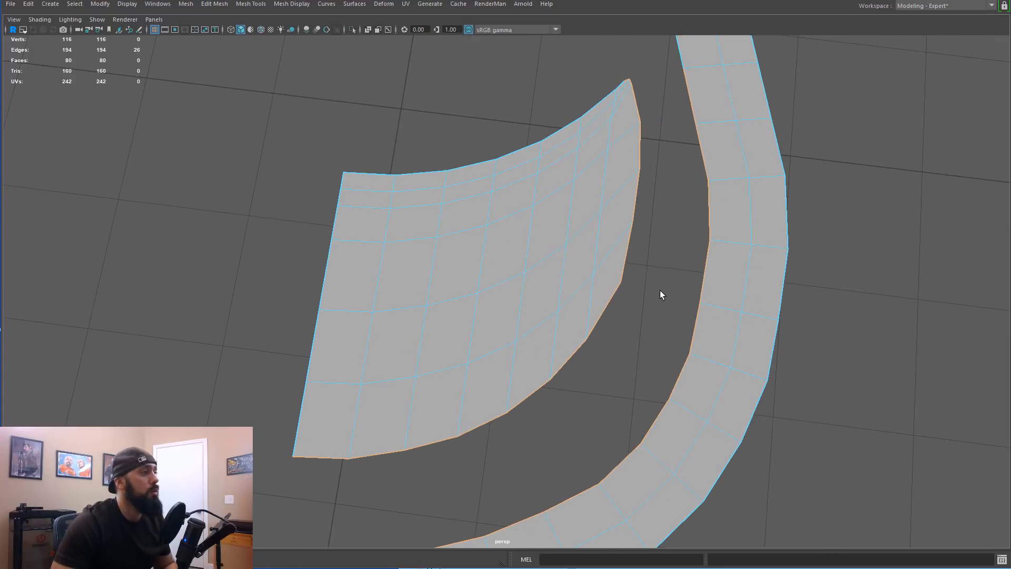
pyautogui.keyDown('shift'); pyautogui.rightClick(677, 267); pyautogui.keyUp('shift')
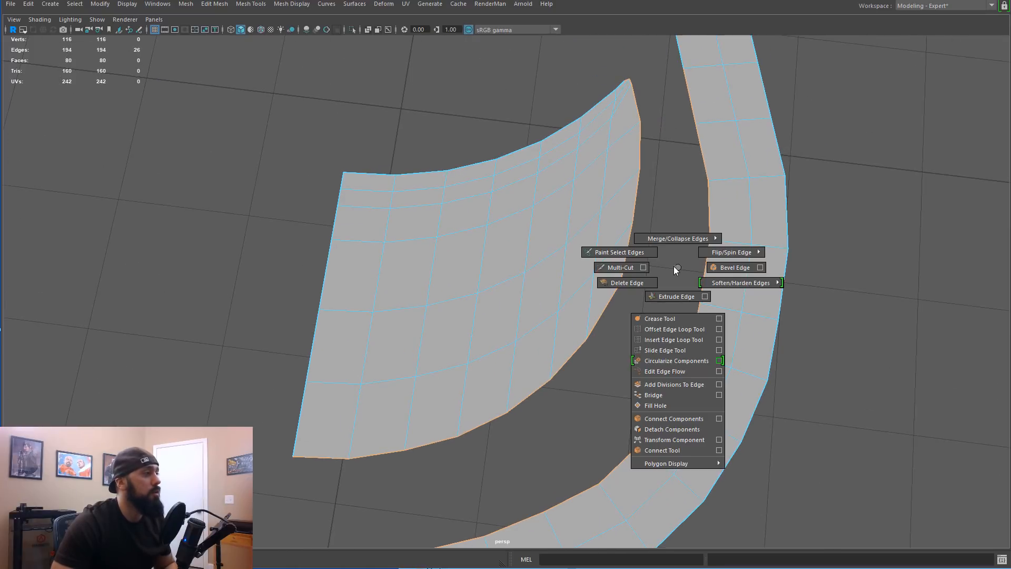
pyautogui.click(659, 394)
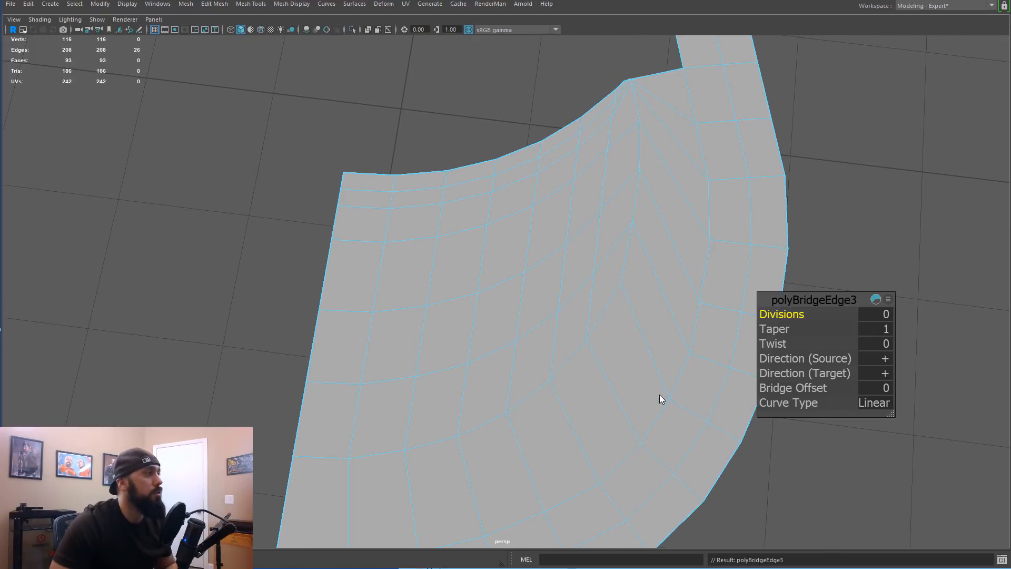
# Step: In the top view, extrude the opening's upper outline edges and the bridge's end edge as a strip toward the pull tab
pyautogui.scroll(-5, 649, 353)
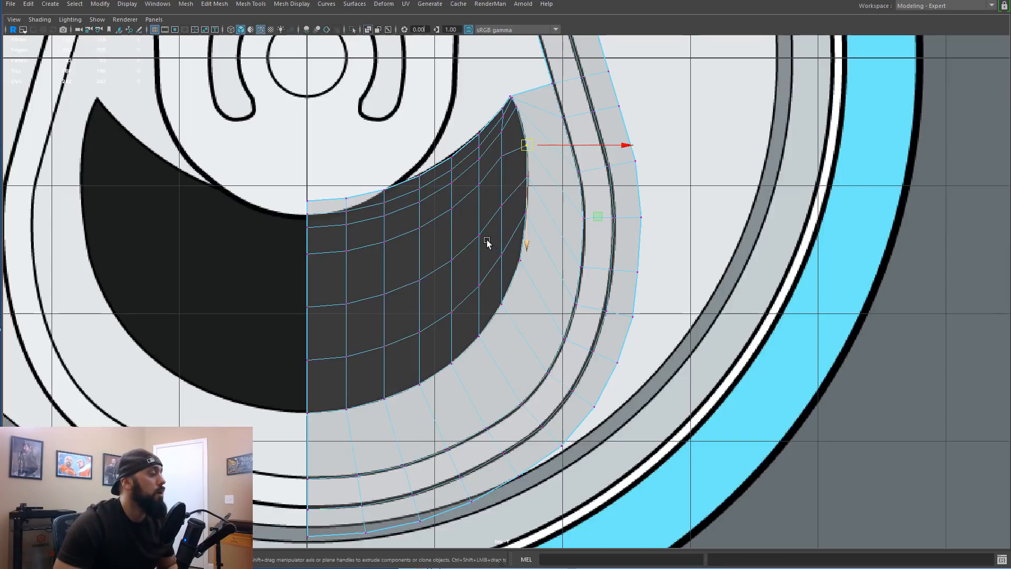
pyautogui.hotkey('ctrl', 'shift', 'x')
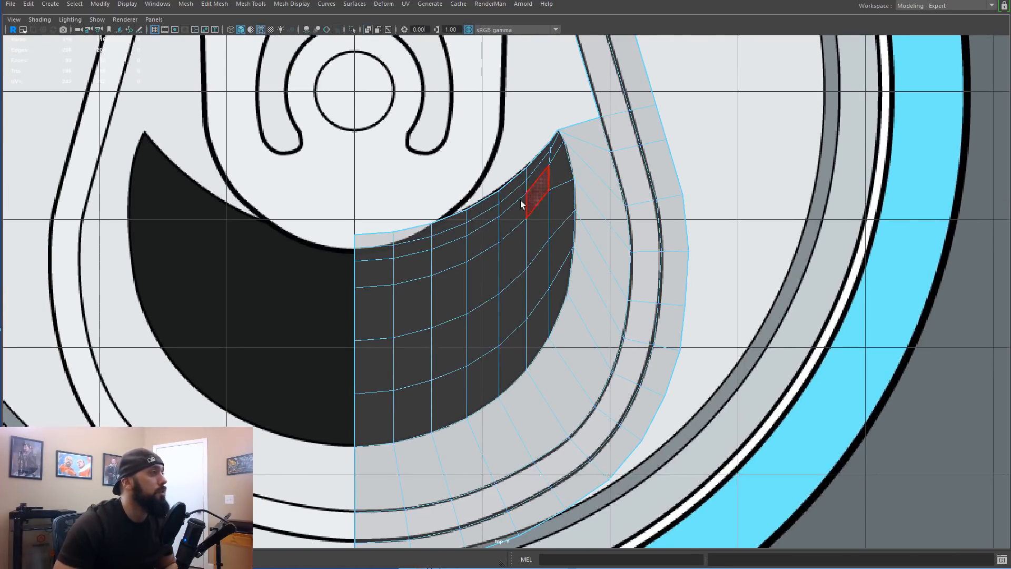
pyautogui.keyDown('alt'); pyautogui.moveTo(479, 250); pyautogui.dragTo(513, 261, button='right'); pyautogui.keyUp('alt')
pyautogui.keyDown('alt'); pyautogui.moveTo(513, 261); pyautogui.dragTo(546, 350, button='middle'); pyautogui.keyUp('alt')
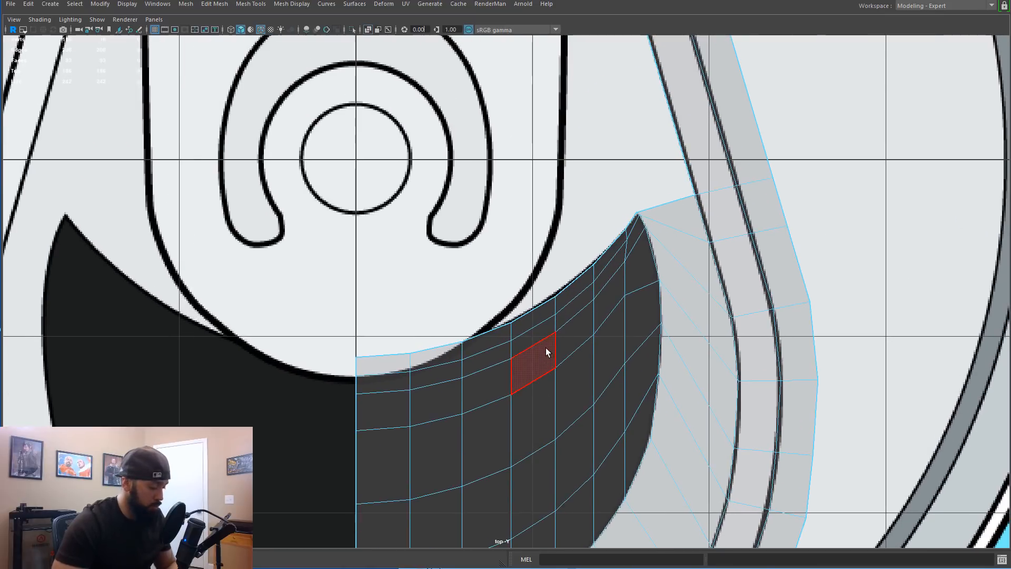
pyautogui.click(389, 354)
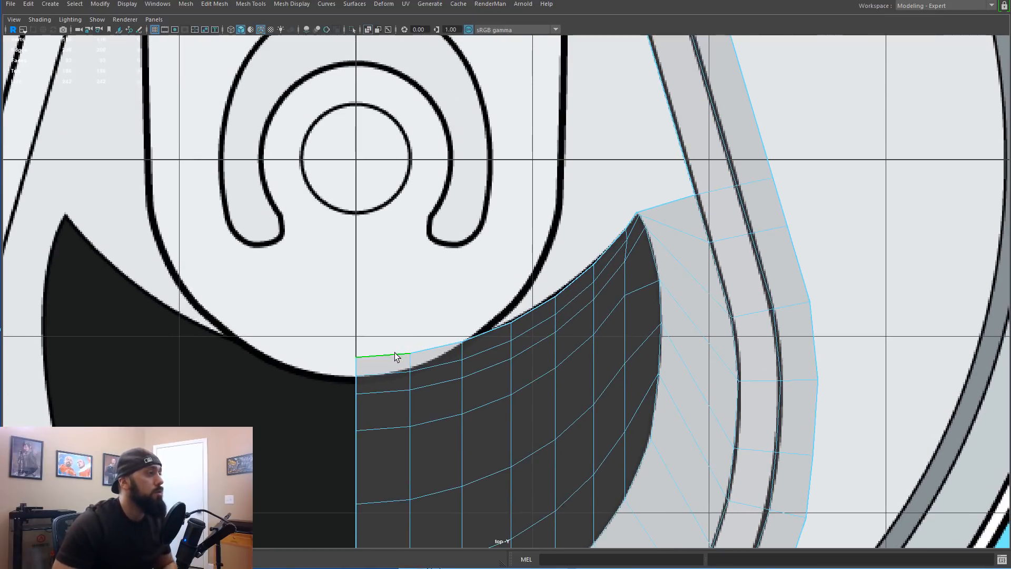
pyautogui.keyDown('alt'); pyautogui.moveTo(656, 235); pyautogui.dragTo(675, 232, button='right'); pyautogui.keyUp('alt')
pyautogui.keyDown('alt'); pyautogui.moveTo(675, 232); pyautogui.dragTo(615, 311, button='middle'); pyautogui.keyUp('alt')
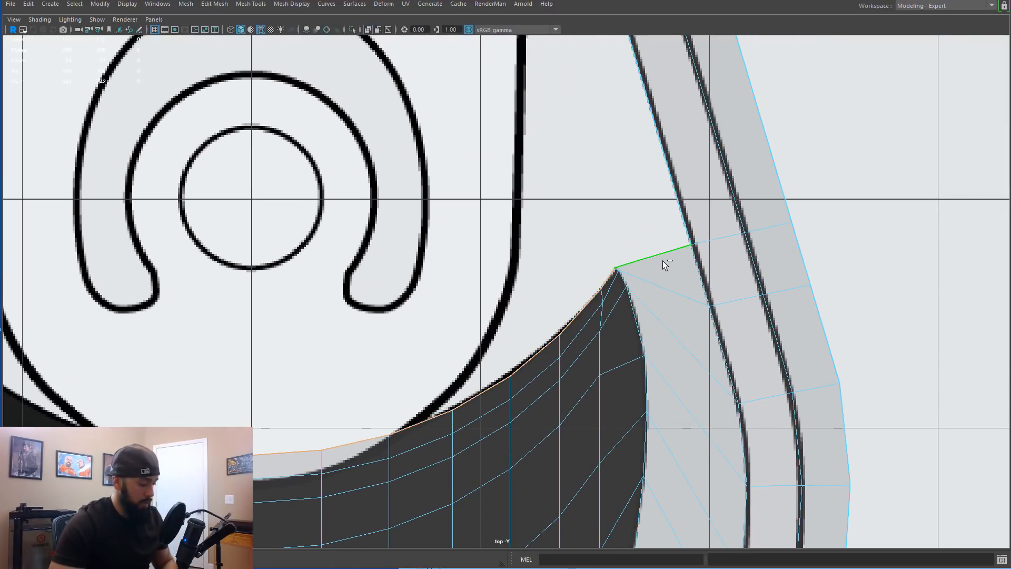
pyautogui.hotkey('ctrl', 'e')
pyautogui.press('w')
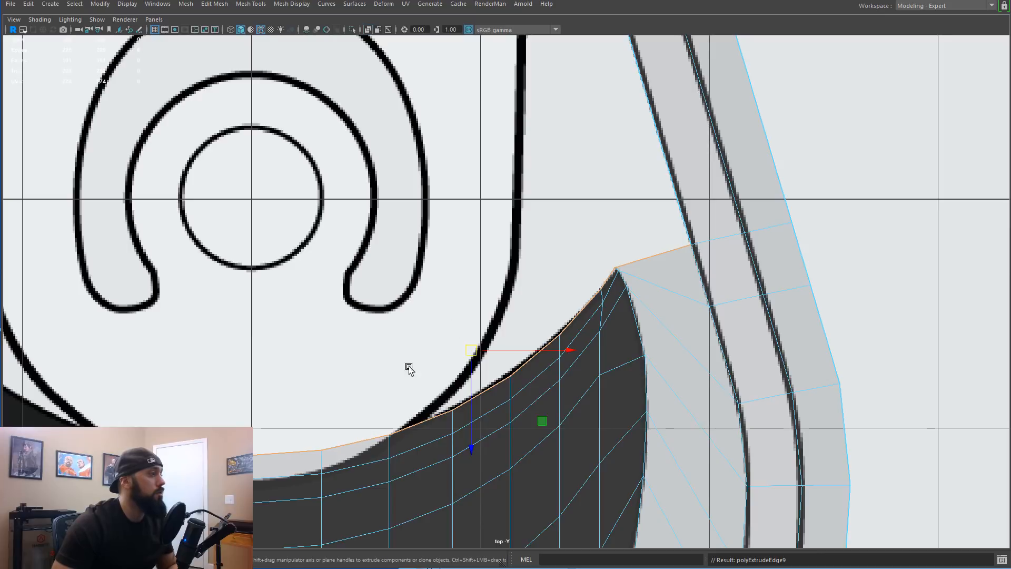
pyautogui.moveTo(467, 442); pyautogui.dragTo(453, 366)
# Step: Move the extruded strip's outer end vertex onto the recess border's inner line
pyautogui.press('F9')
pyautogui.click(692, 169)
pyautogui.moveTo(690, 169); pyautogui.dragTo(671, 176)
# Step: Select all faces filling the dark mouth opening inside its outline and delete them, keeping the surrounding strips
pyautogui.keyDown('alt'); pyautogui.moveTo(586, 299); pyautogui.dragTo(588, 131, button='middle'); pyautogui.keyUp('alt')
pyautogui.press('F11')
pyautogui.click(456, 348)
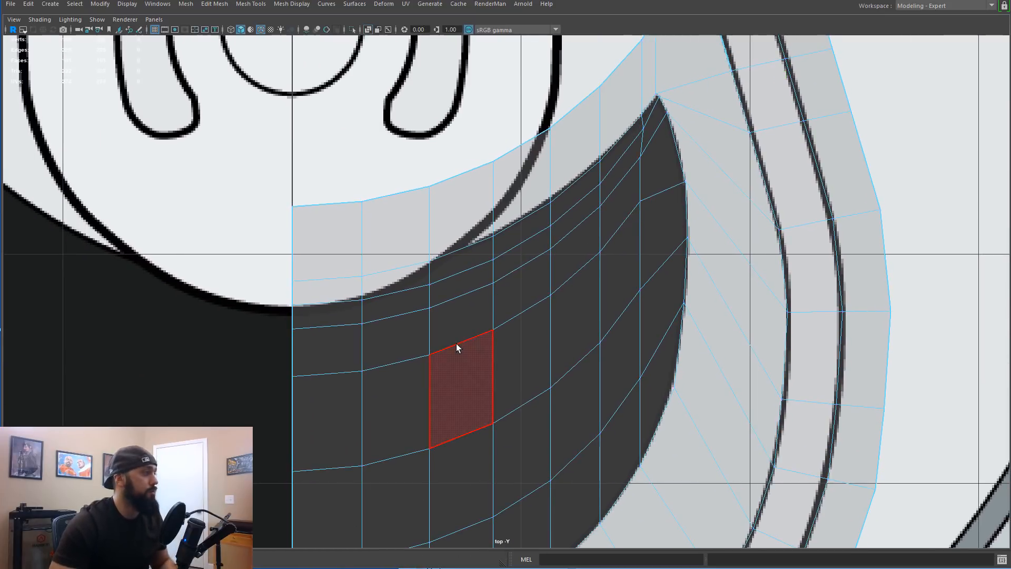
pyautogui.click(322, 315)
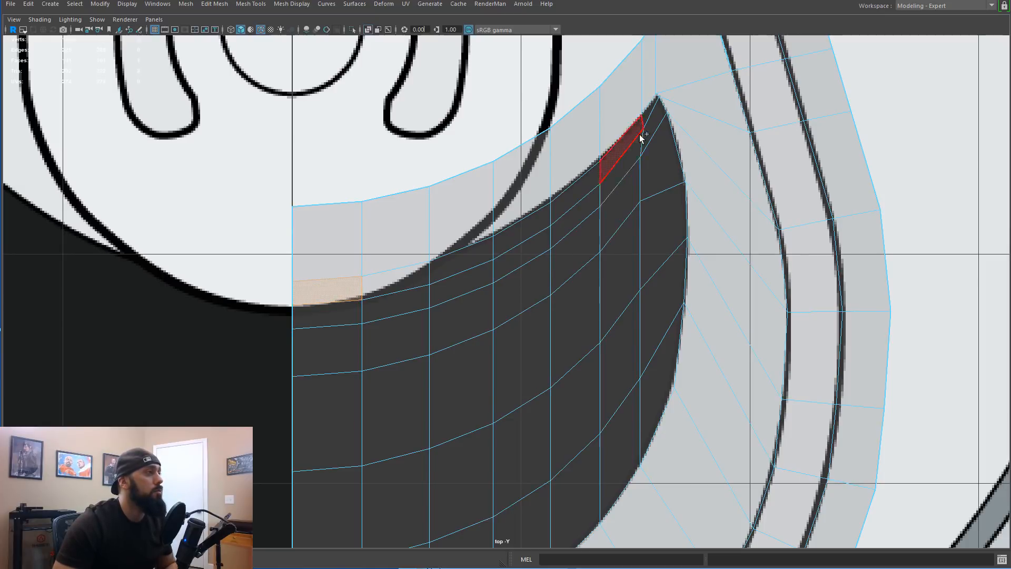
pyautogui.keyDown('alt'); pyautogui.moveTo(584, 299); pyautogui.dragTo(600, 237, button='middle'); pyautogui.keyUp('alt')
pyautogui.keyDown('shift'); pyautogui.moveTo(322, 252); pyautogui.dragTo(548, 456); pyautogui.keyUp('shift')
pyautogui.keyDown('shift'); pyautogui.click(548, 456); pyautogui.keyUp('shift')
pyautogui.keyDown('shift'); pyautogui.click(458, 487); pyautogui.keyUp('shift')
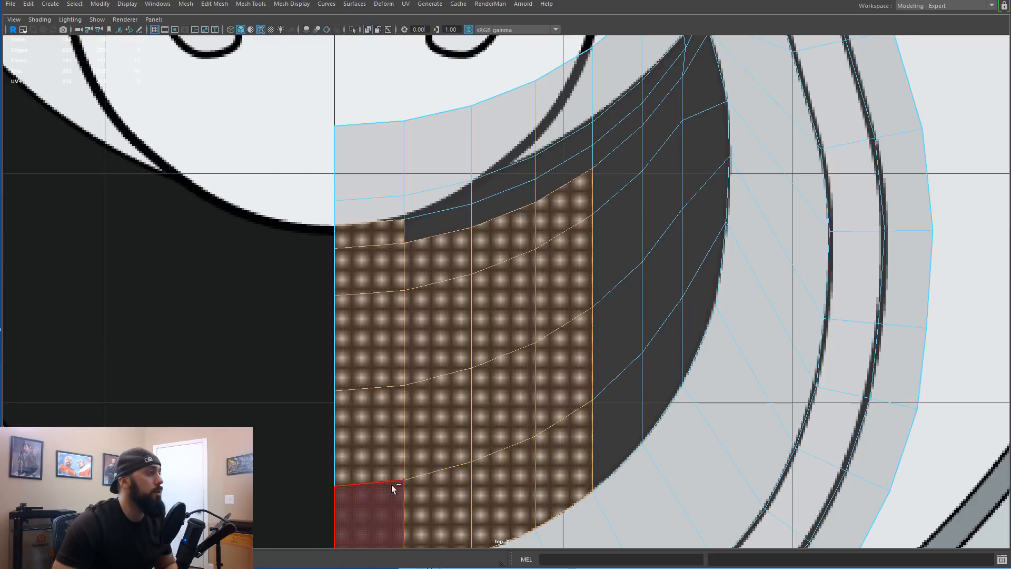
pyautogui.keyDown('shift'); pyautogui.click(388, 498); pyautogui.keyUp('shift')
pyautogui.keyDown('shift'); pyautogui.click(618, 406); pyautogui.keyUp('shift')
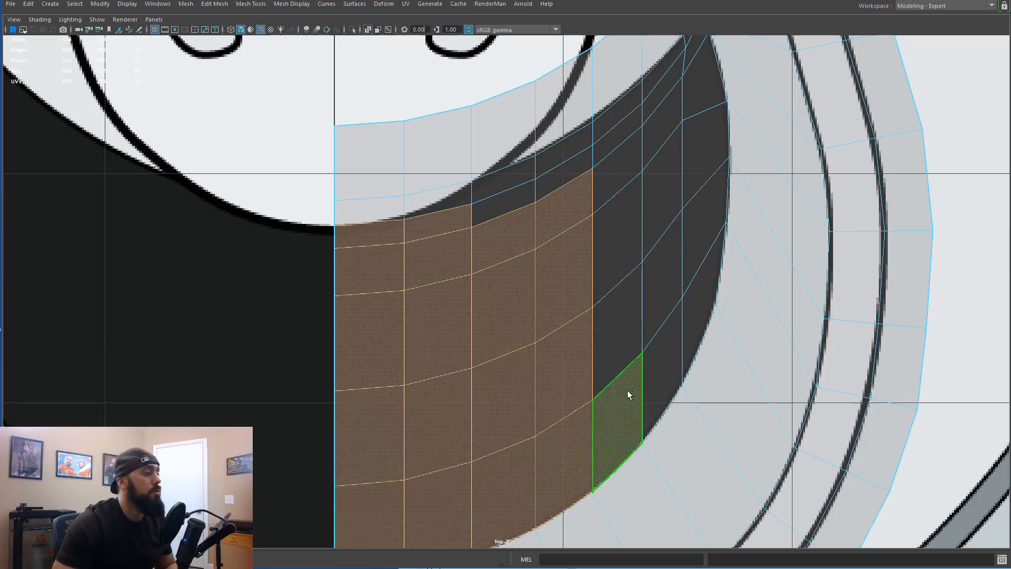
pyautogui.keyDown('alt'); pyautogui.moveTo(583, 338); pyautogui.dragTo(633, 428, button='middle'); pyautogui.keyUp('alt')
pyautogui.press('F10')
pyautogui.click(415, 522)
pyautogui.doubleClick(714, 166)
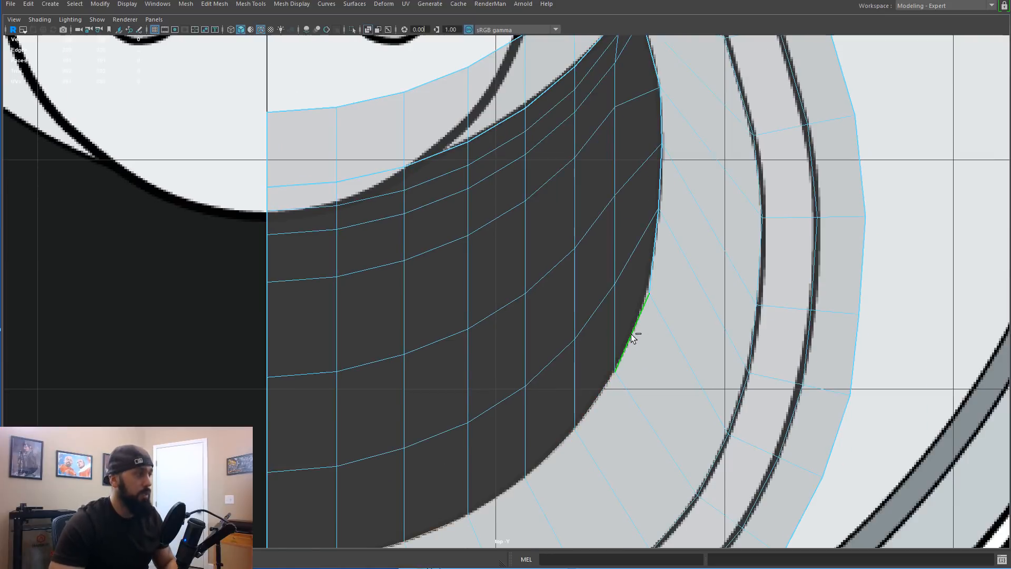
pyautogui.hotkey('ctrl', 'F11')
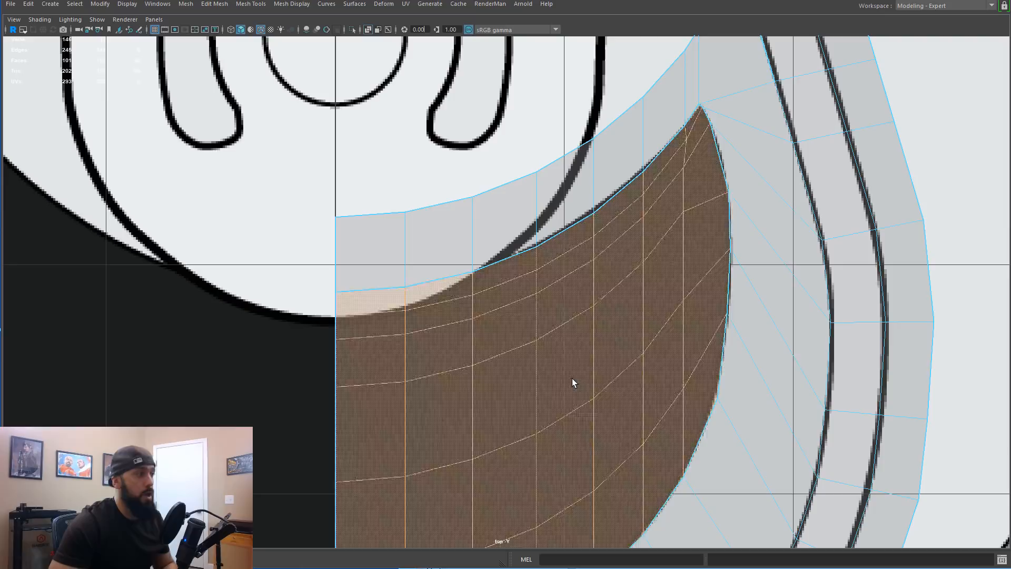
pyautogui.press('Delete')
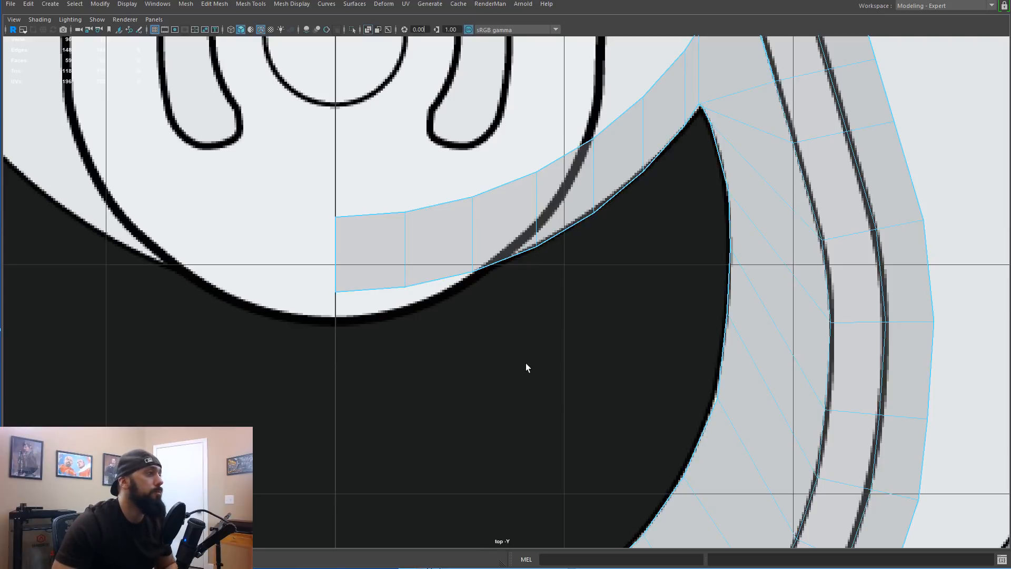
# Step: Insert an edge loop across the recess border with the Multi-Cut tool, level with the extruded strip's outer end corner
pyautogui.keyDown('alt'); pyautogui.moveTo(528, 360); pyautogui.dragTo(424, 437, button='middle'); pyautogui.keyUp('alt')
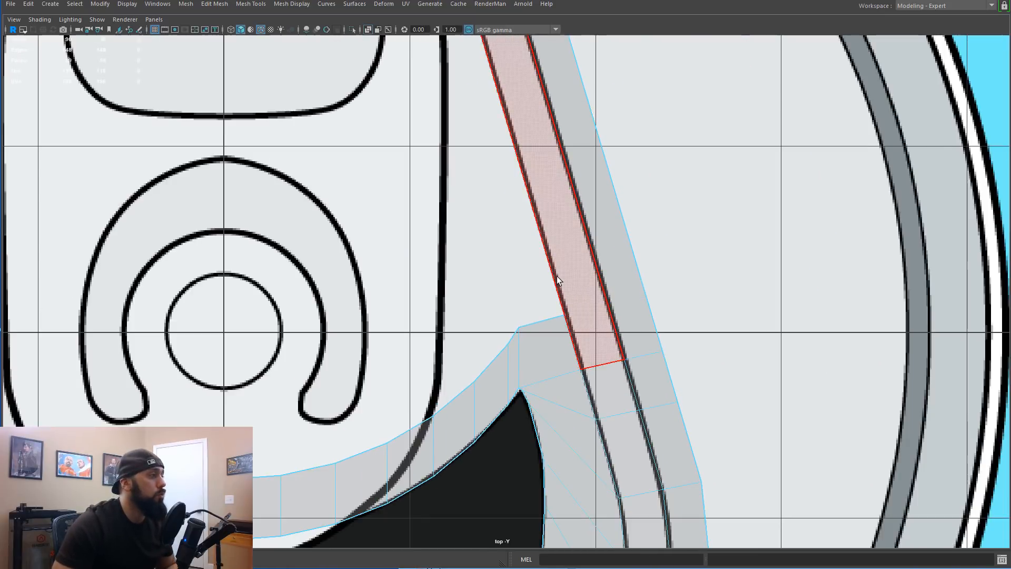
pyautogui.click(557, 279)
pyautogui.scroll(2, 621, 329)
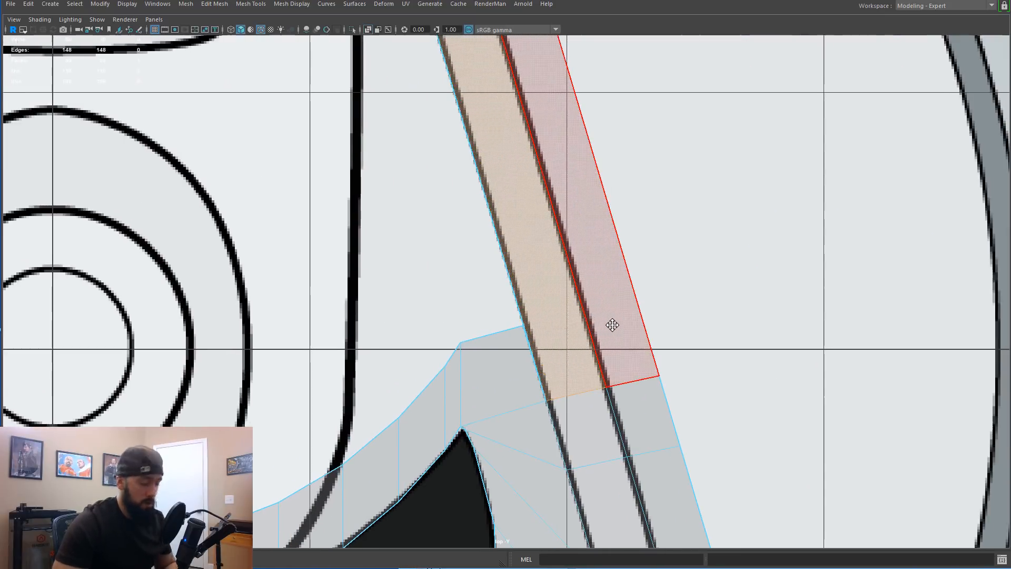
pyautogui.hotkey('ctrl', 'shift', 'x')
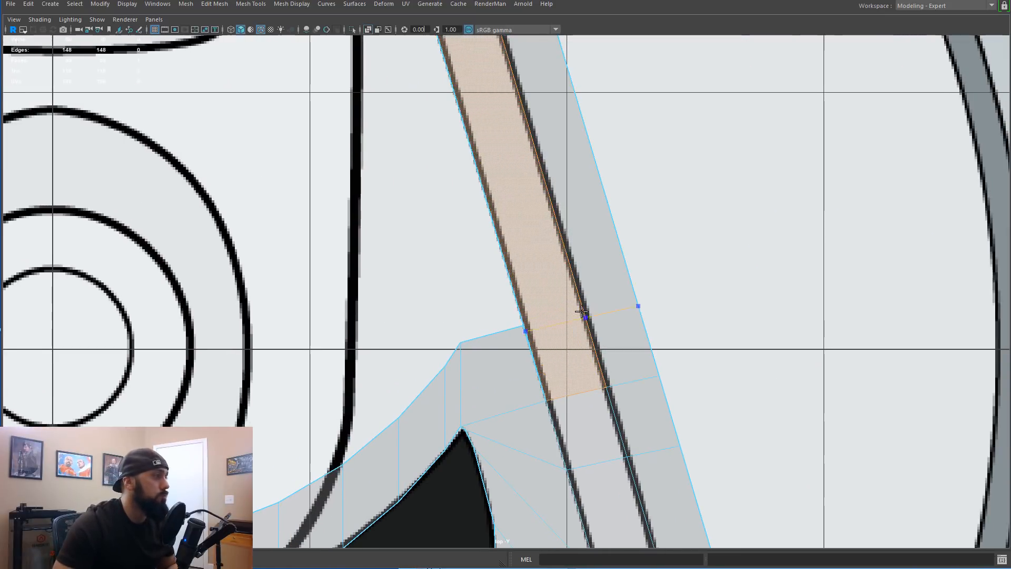
pyautogui.keyDown('ctrl'); pyautogui.click(582, 310); pyautogui.keyUp('ctrl')
pyautogui.scroll(2, 584, 368)
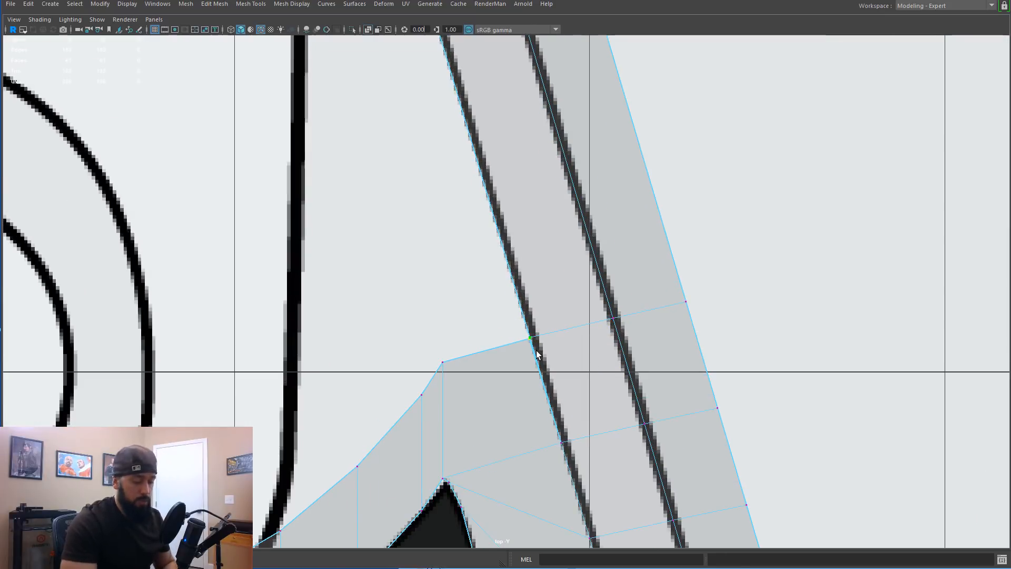
# Step: Merge the strip's outer end vertex with the new loop's vertex on the recess border, using a distance threshold of 0.01
pyautogui.press('g')
pyautogui.keyDown('alt'); pyautogui.moveTo(498, 361); pyautogui.dragTo(576, 226, button='middle'); pyautogui.keyUp('alt')
pyautogui.keyDown('alt'); pyautogui.moveTo(577, 226); pyautogui.dragTo(490, 314, button='right'); pyautogui.keyUp('alt')
pyautogui.keyDown('alt'); pyautogui.moveTo(492, 293); pyautogui.dragTo(511, 257, button='middle'); pyautogui.keyUp('alt')
pyautogui.keyDown('alt'); pyautogui.moveTo(451, 230); pyautogui.dragTo(453, 372, button='middle'); pyautogui.keyUp('alt')
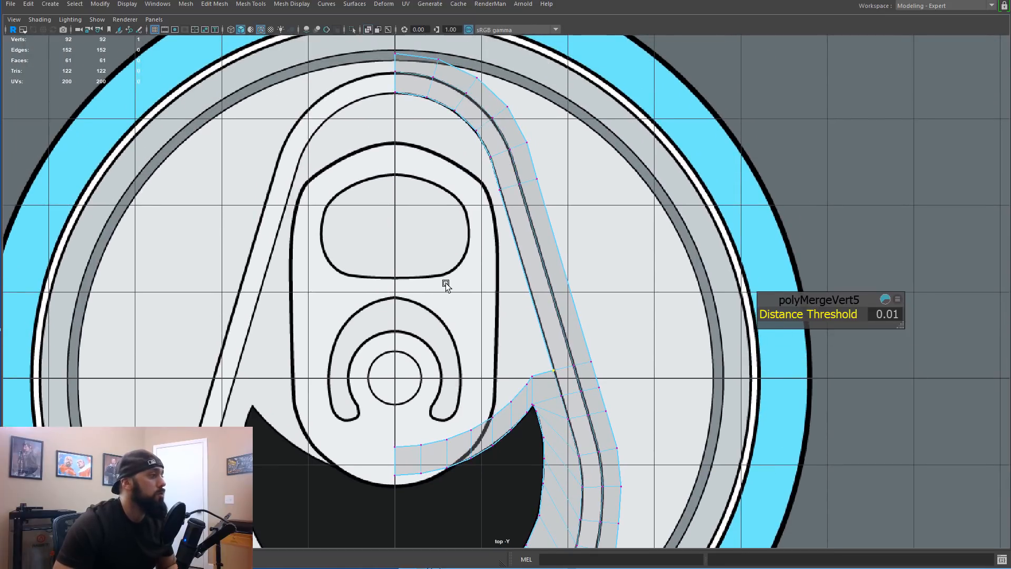
# Step: Extrude the four curved inner edges at the recess border's rounded end toward the pull tab, ending in a straight horizontal row
pyautogui.scroll(2, 460, 322)
pyautogui.keyDown('alt'); pyautogui.moveTo(462, 250); pyautogui.dragTo(482, 374, button='middle'); pyautogui.keyUp('alt')
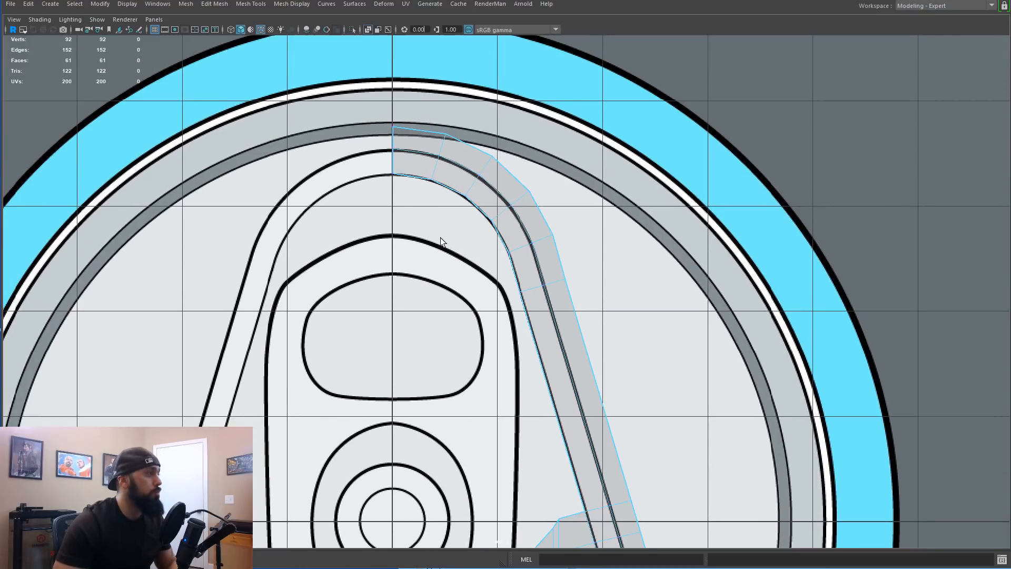
pyautogui.click(400, 174)
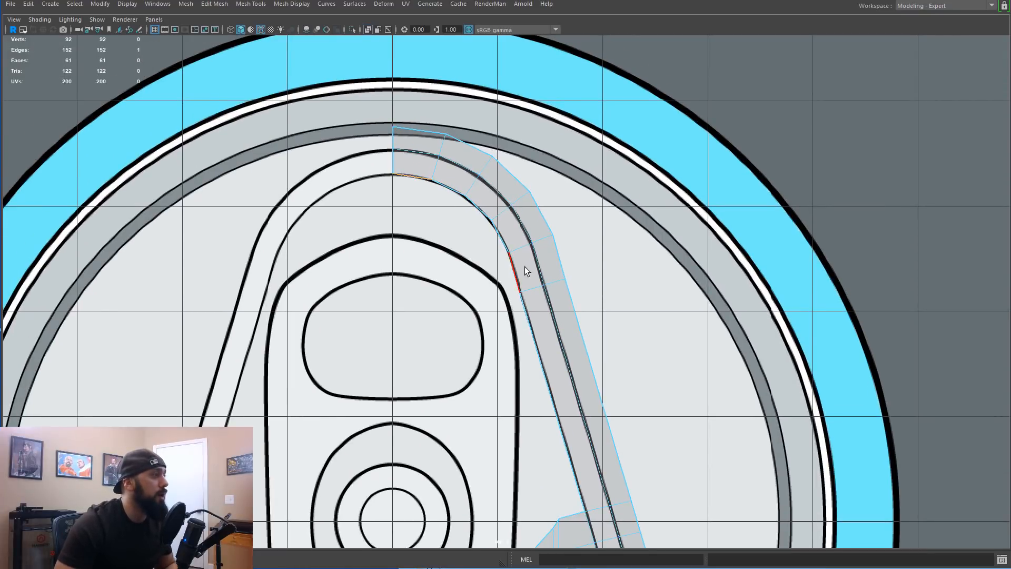
pyautogui.keyDown('shift'); pyautogui.doubleClick(498, 232); pyautogui.keyUp('shift')
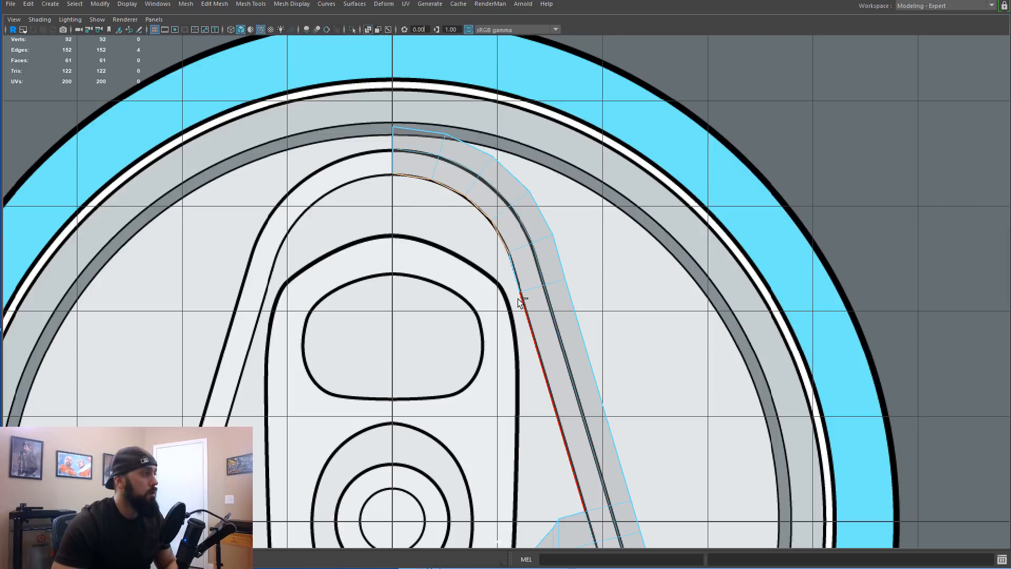
pyautogui.hotkey('ctrl', 'e')
pyautogui.scroll(2, 487, 282)
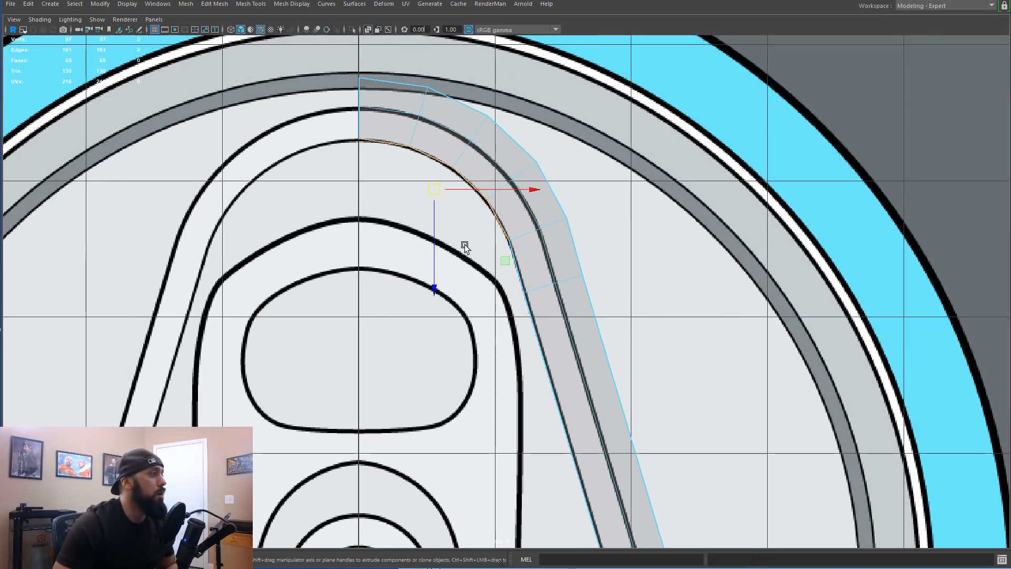
pyautogui.keyDown('alt'); pyautogui.moveTo(466, 248); pyautogui.dragTo(526, 364, button='middle'); pyautogui.keyUp('alt')
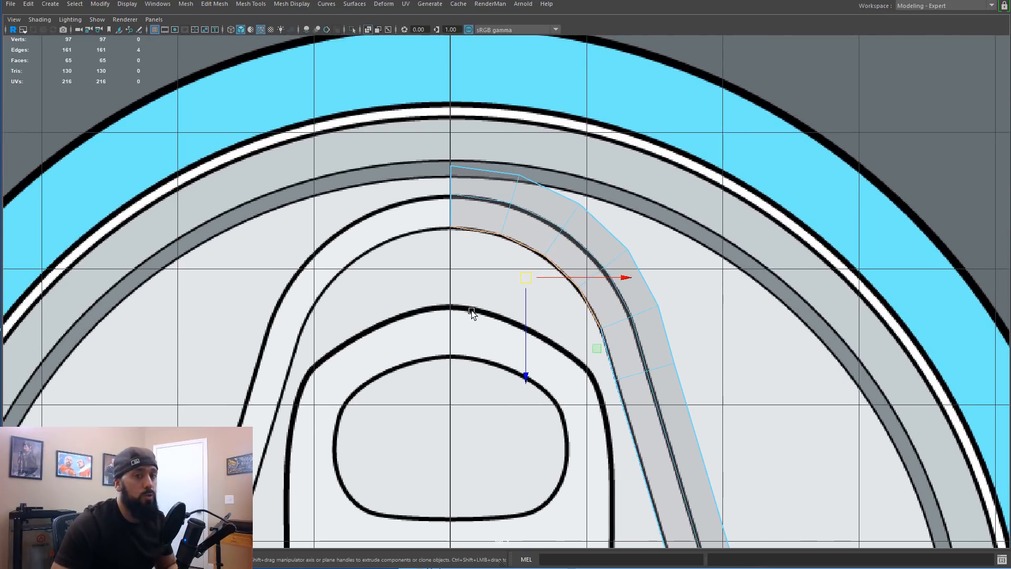
pyautogui.moveTo(524, 362); pyautogui.dragTo(541, 314)
pyautogui.press('w')
pyautogui.moveTo(526, 435); pyautogui.dragTo(527, 443)
# Step: Move the extruded row's outer end vertex onto the recess border's nearby inner vertex and merge the two
pyautogui.press('F9')
pyautogui.click(601, 378)
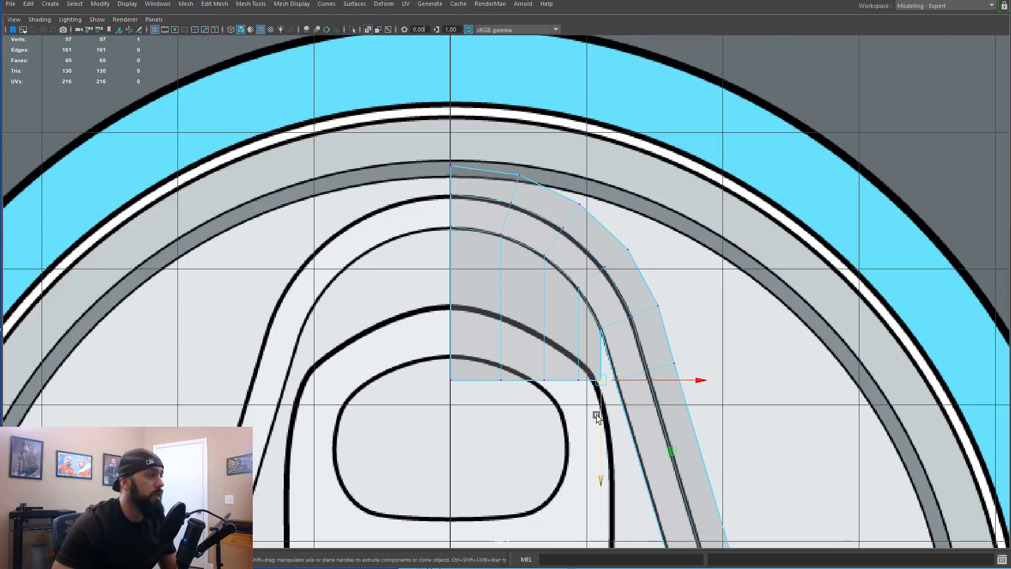
pyautogui.scroll(3, 598, 409)
pyautogui.moveTo(655, 432); pyautogui.dragTo(678, 431)
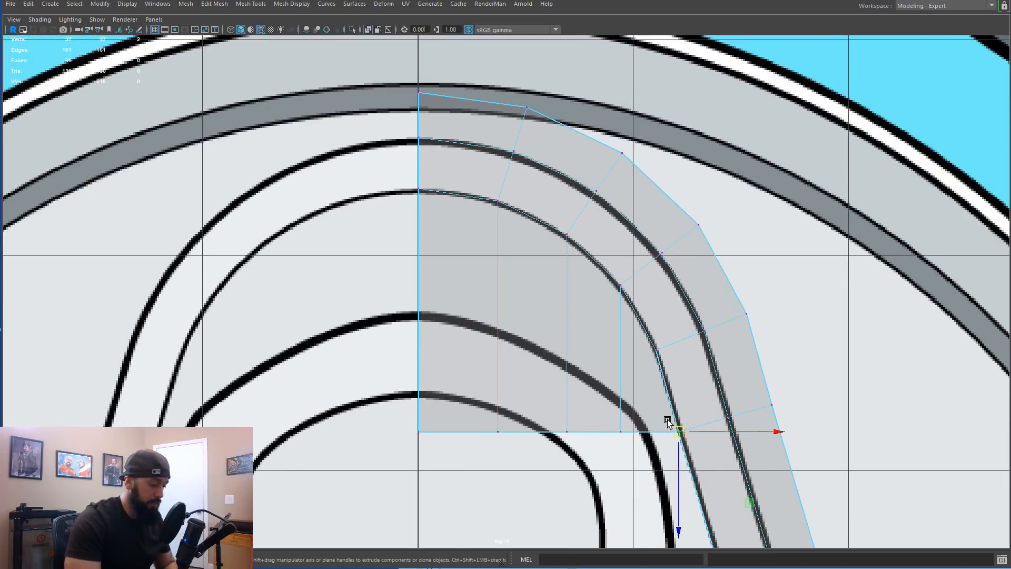
pyautogui.press('g')
# Step: Extrude the curved edges above the mouth opening toward the pull tab, and flatten the new edges into a straight horizontal row
pyautogui.scroll(-5, 631, 419)
pyautogui.scroll(6, 606, 420)
pyautogui.keyDown('alt'); pyautogui.moveTo(570, 408); pyautogui.dragTo(551, 50, button='middle'); pyautogui.keyUp('alt')
pyautogui.scroll(5, 558, 63)
pyautogui.press('F10')
pyautogui.hotkey('ctrl', 'e')
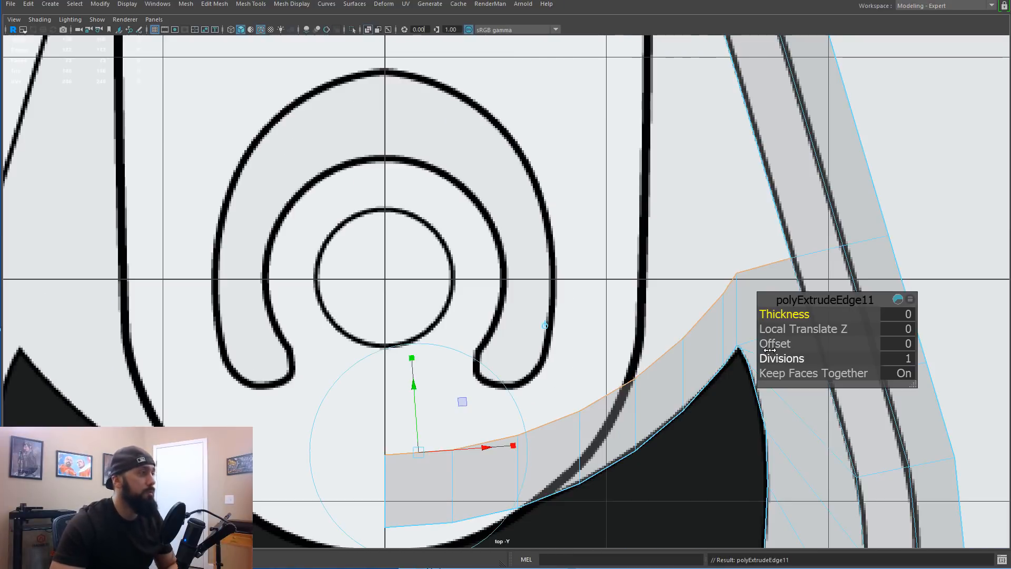
pyautogui.press('w')
pyautogui.moveTo(596, 447); pyautogui.dragTo(598, 283)
pyautogui.keyDown('alt'); pyautogui.moveTo(597, 283); pyautogui.dragTo(527, 418, button='middle'); pyautogui.keyUp('alt')
pyautogui.press('r')
pyautogui.moveTo(514, 412); pyautogui.dragTo(501, 195)
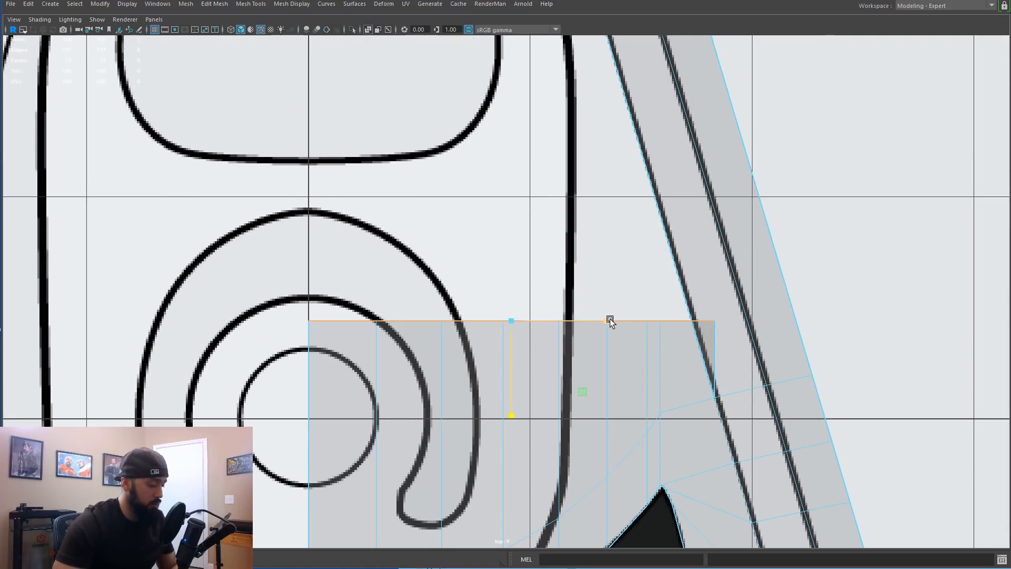
# Step: Place the pivot at the row's centre-line end and scale the row horizontally until its outer end meets the recess border
pyautogui.press('d')
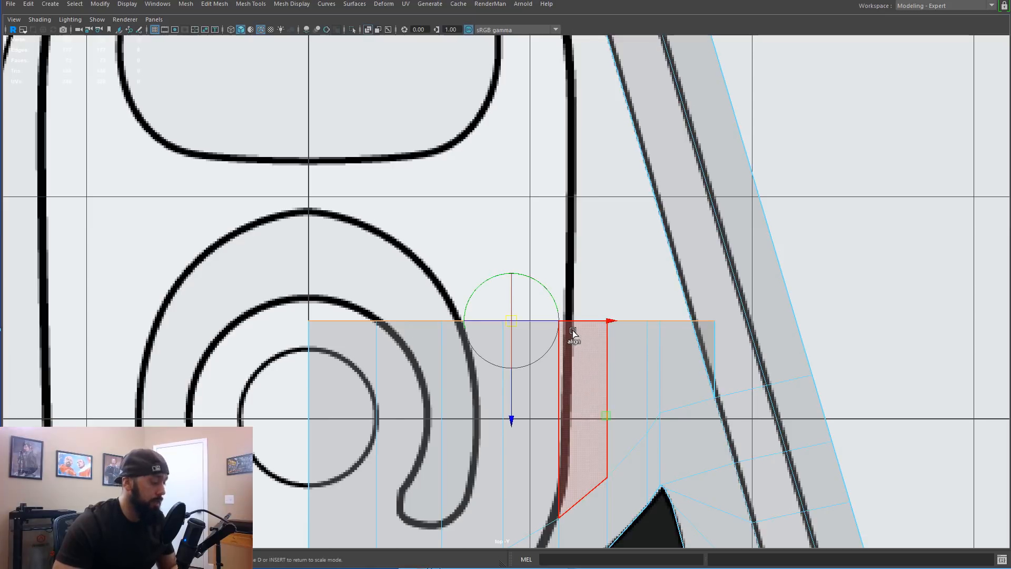
pyautogui.click(310, 321)
pyautogui.press('d')
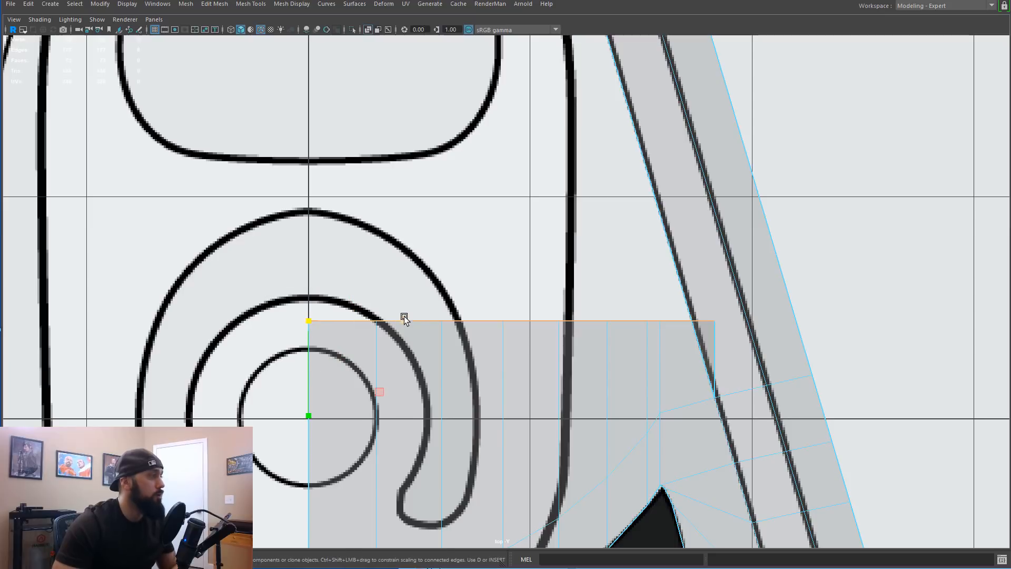
pyautogui.moveTo(406, 319); pyautogui.dragTo(399, 319)
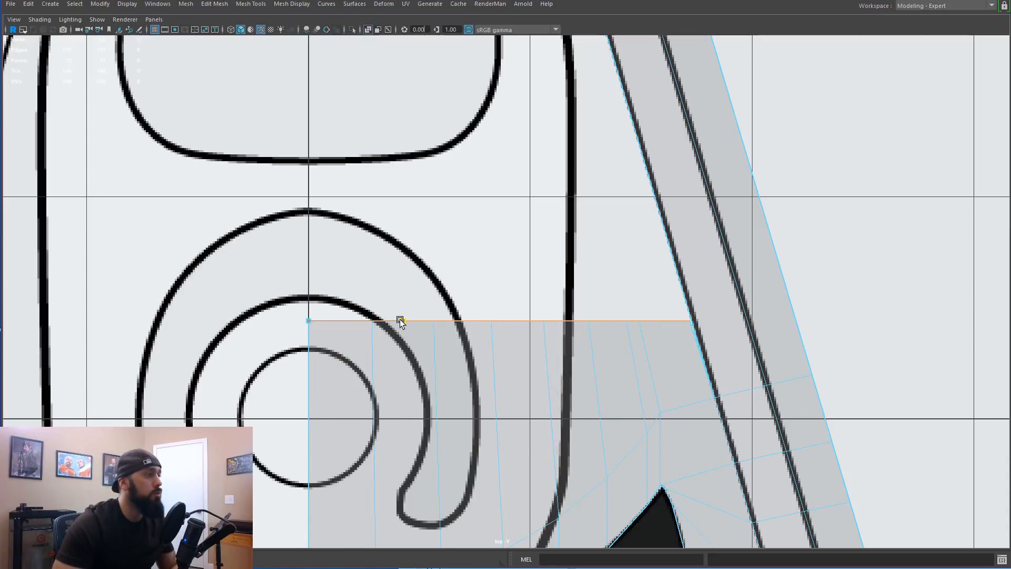
# Step: Compare the edge divisions of the two straight rows facing each other across the recess's open gap
pyautogui.keyDown('alt'); pyautogui.moveTo(397, 354); pyautogui.dragTo(451, 202, button='middle'); pyautogui.keyUp('alt')
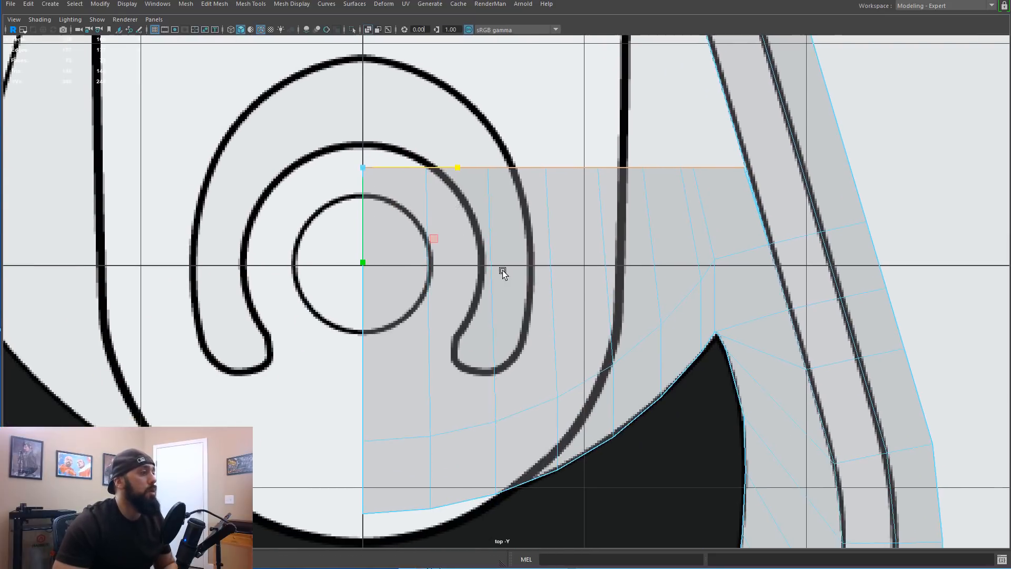
pyautogui.keyDown('alt'); pyautogui.moveTo(503, 273); pyautogui.dragTo(442, 291, button='right'); pyautogui.keyUp('alt')
pyautogui.keyDown('alt'); pyautogui.moveTo(442, 291); pyautogui.dragTo(467, 394, button='middle'); pyautogui.keyUp('alt')
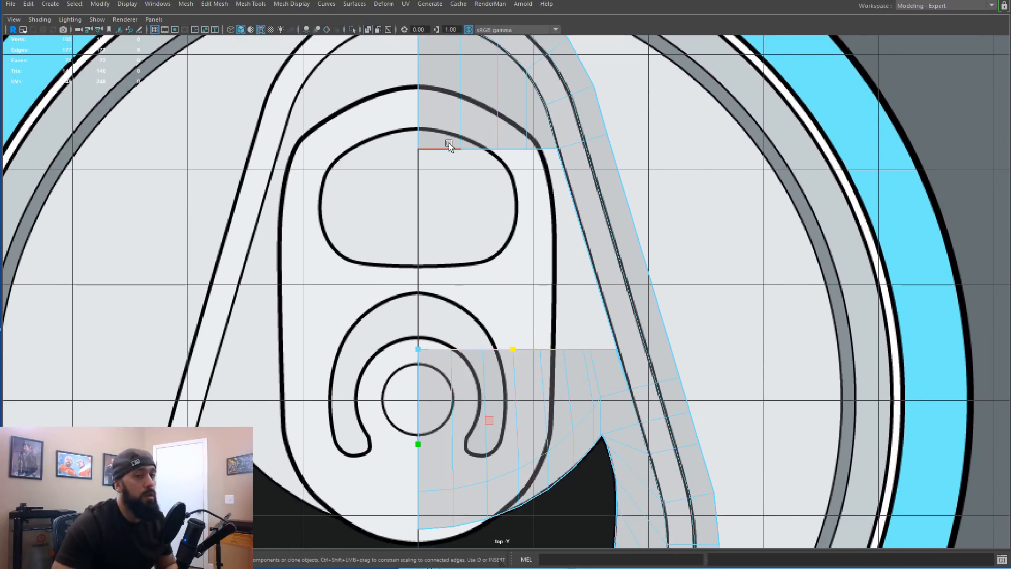
pyautogui.scroll(1, 519, 310)
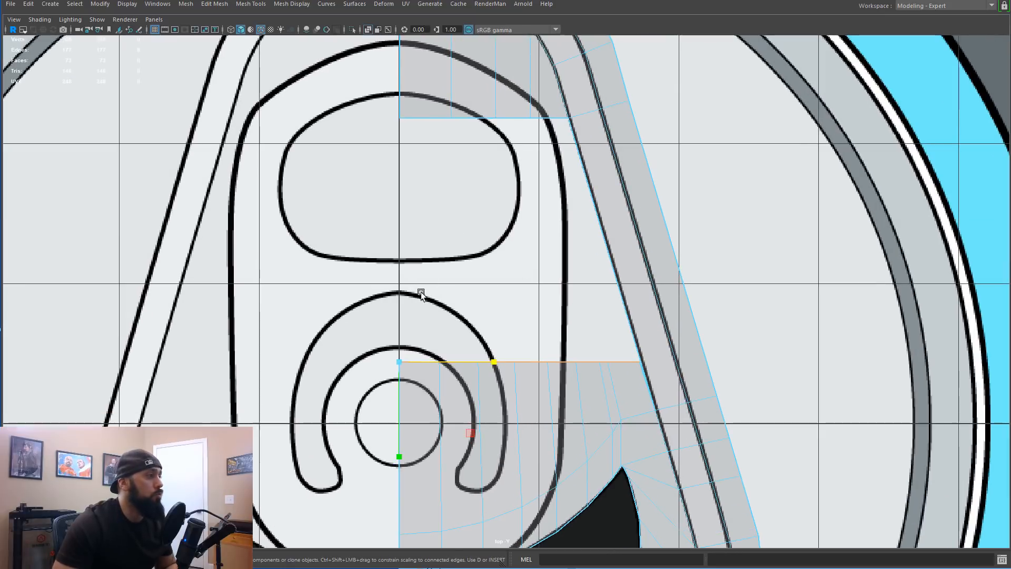
pyautogui.keyDown('alt'); pyautogui.moveTo(522, 300); pyautogui.dragTo(553, 402, button='middle'); pyautogui.keyUp('alt')
pyautogui.moveTo(468, 217); pyautogui.dragTo(461, 189, button='right')
pyautogui.click(462, 219)
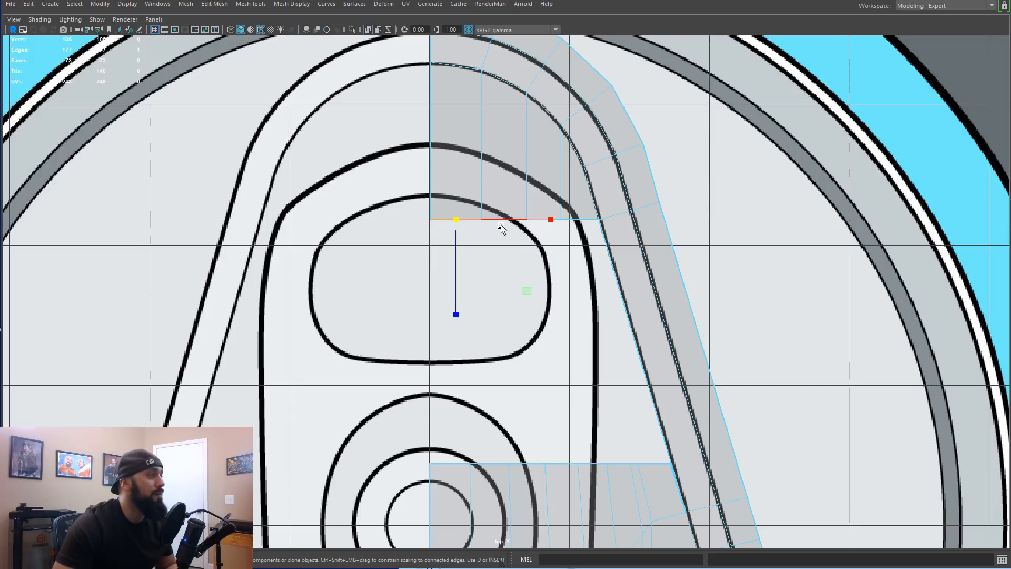
pyautogui.keyDown('alt'); pyautogui.moveTo(529, 396); pyautogui.dragTo(533, 230, button='middle'); pyautogui.keyUp('alt')
pyautogui.click(445, 293)
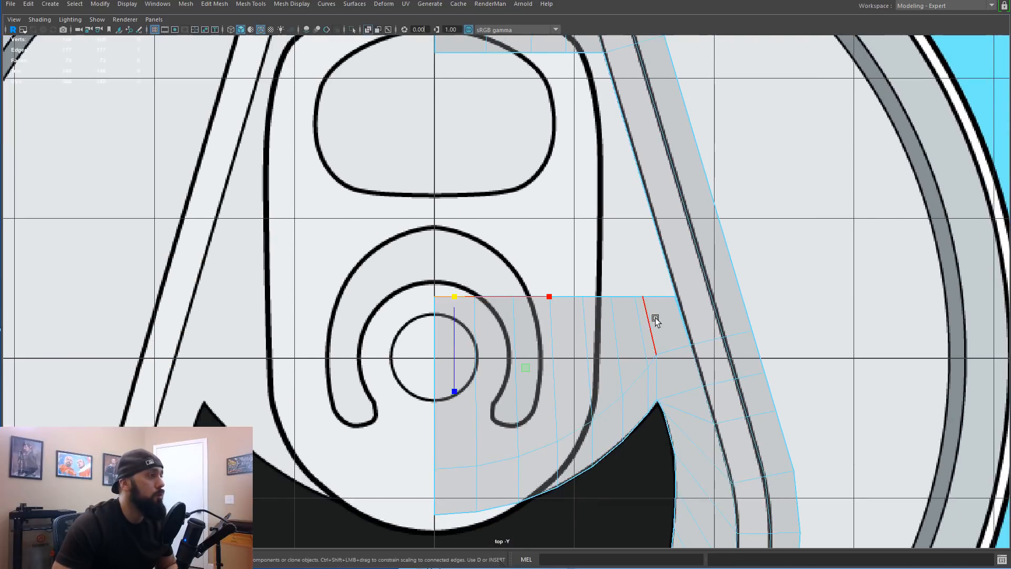
pyautogui.keyDown('shift'); pyautogui.click(658, 298); pyautogui.keyUp('shift')
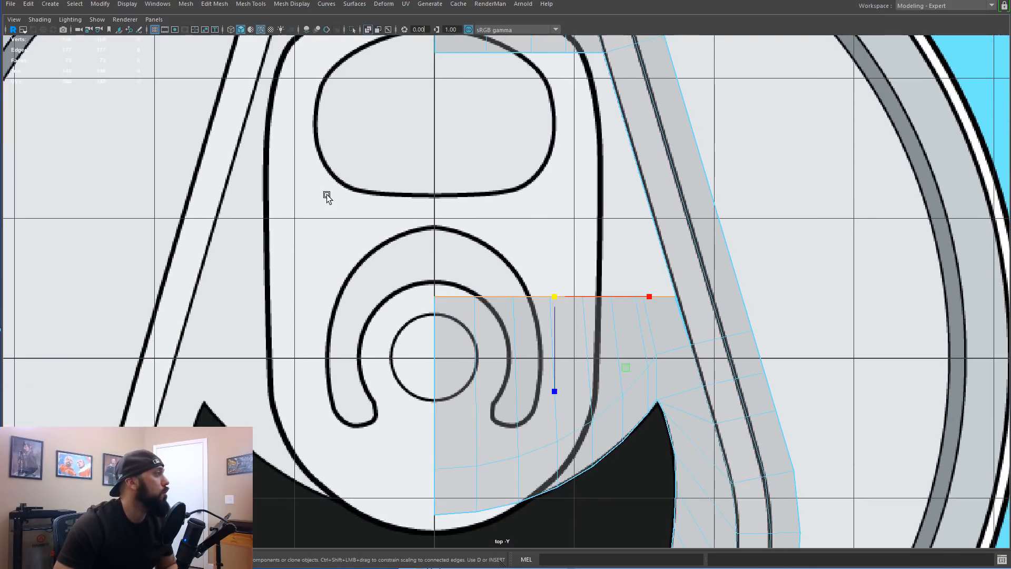
pyautogui.keyDown('alt'); pyautogui.moveTo(282, 198); pyautogui.dragTo(608, 238, button='middle'); pyautogui.keyUp('alt')
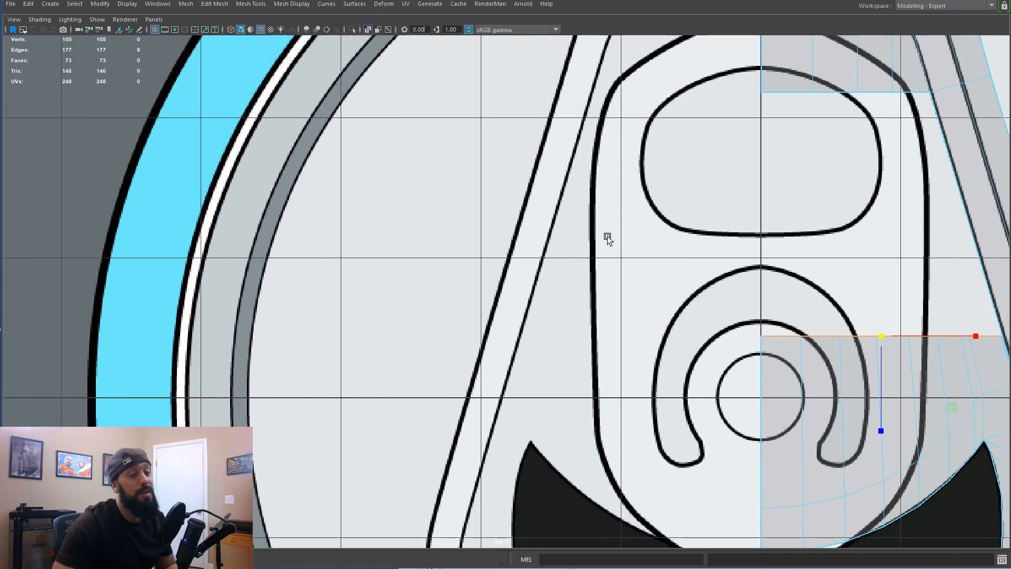
pyautogui.keyDown('alt'); pyautogui.moveTo(608, 238); pyautogui.dragTo(357, 264, button='middle'); pyautogui.keyUp('alt')
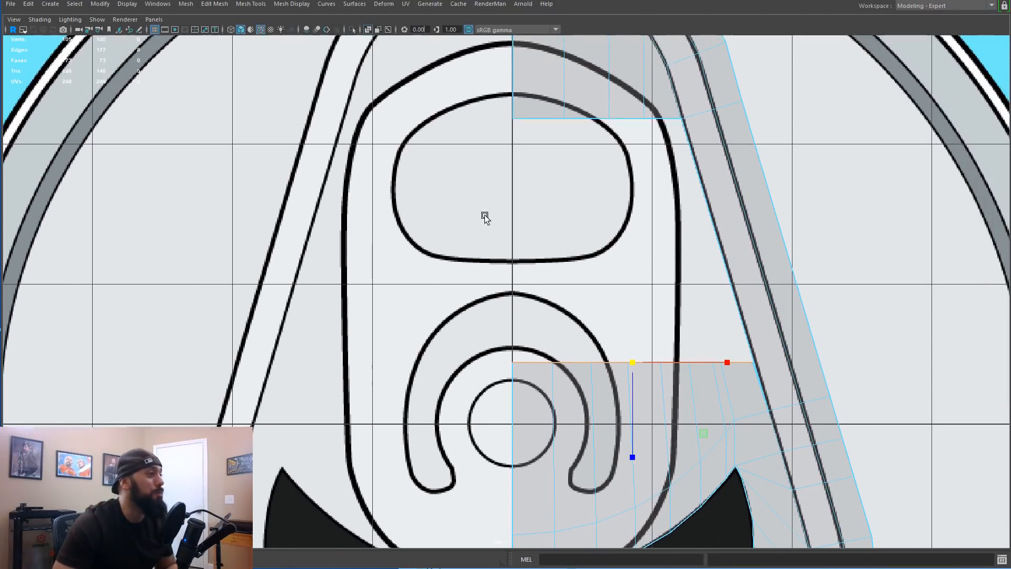
pyautogui.keyDown('alt'); pyautogui.moveTo(487, 212); pyautogui.dragTo(410, 240, button='middle'); pyautogui.keyUp('alt')
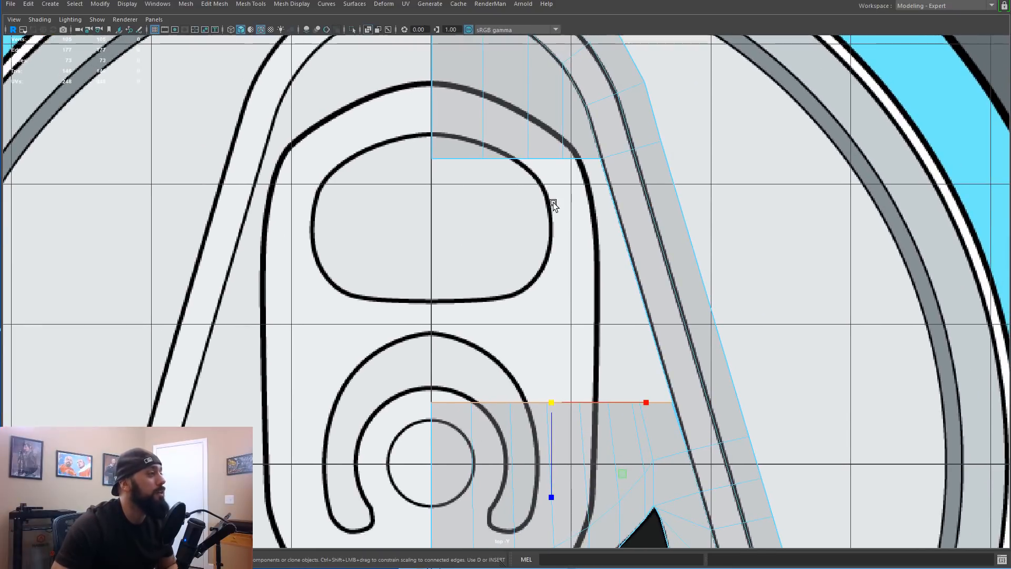
pyautogui.scroll(2, 498, 258)
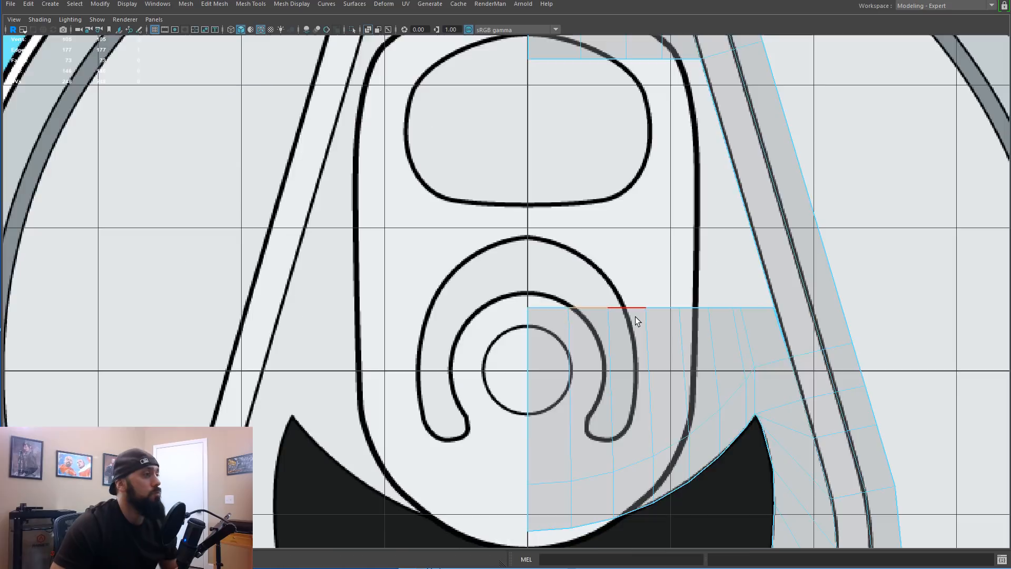
pyautogui.keyDown('alt'); pyautogui.moveTo(601, 319); pyautogui.dragTo(591, 298, button='middle'); pyautogui.keyUp('alt')
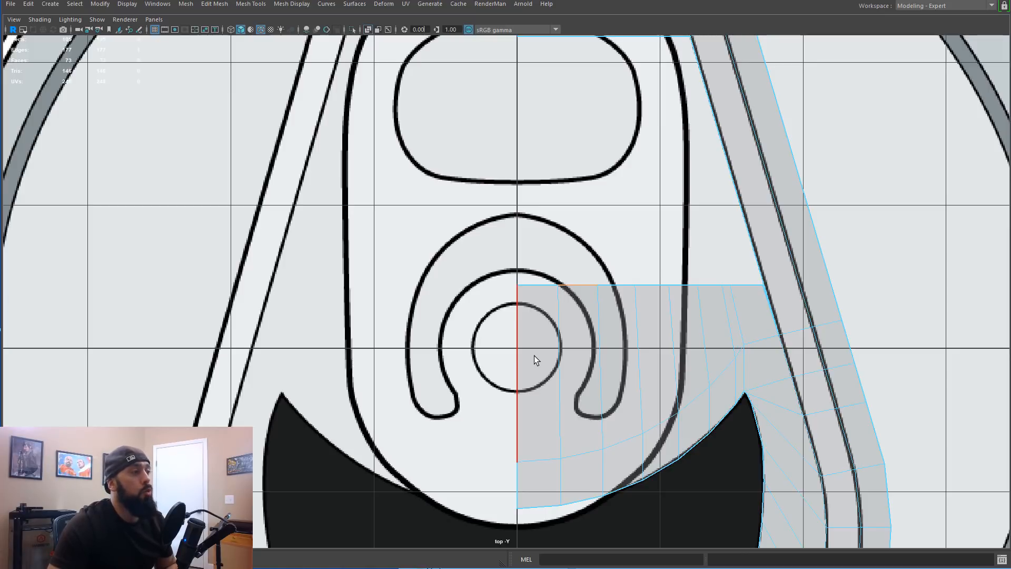
pyautogui.keyDown('alt'); pyautogui.moveTo(619, 300); pyautogui.dragTo(617, 406, button='middle'); pyautogui.keyUp('alt')
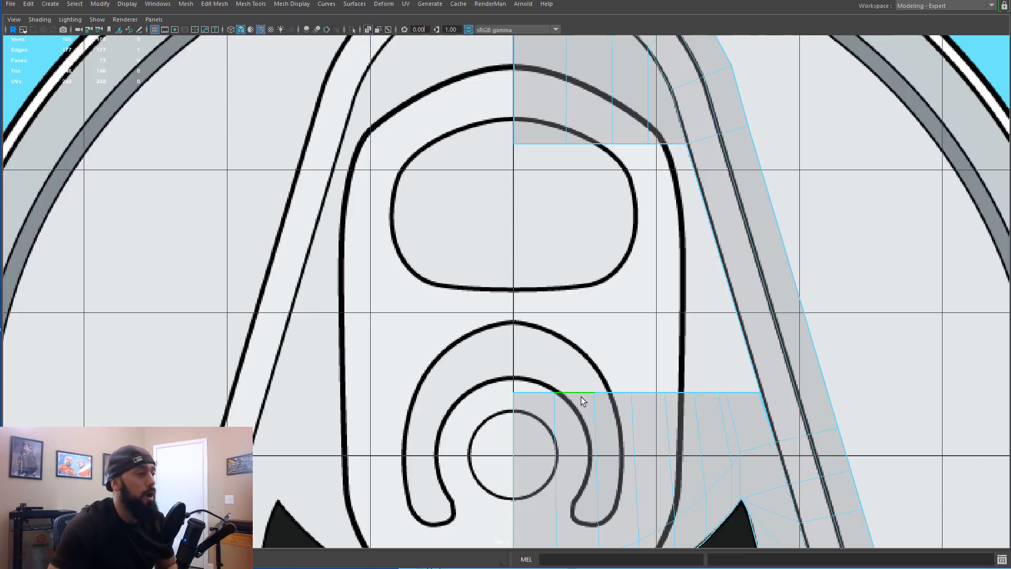
pyautogui.keyDown('alt'); pyautogui.moveTo(609, 374); pyautogui.dragTo(627, 295, button='middle'); pyautogui.keyUp('alt')
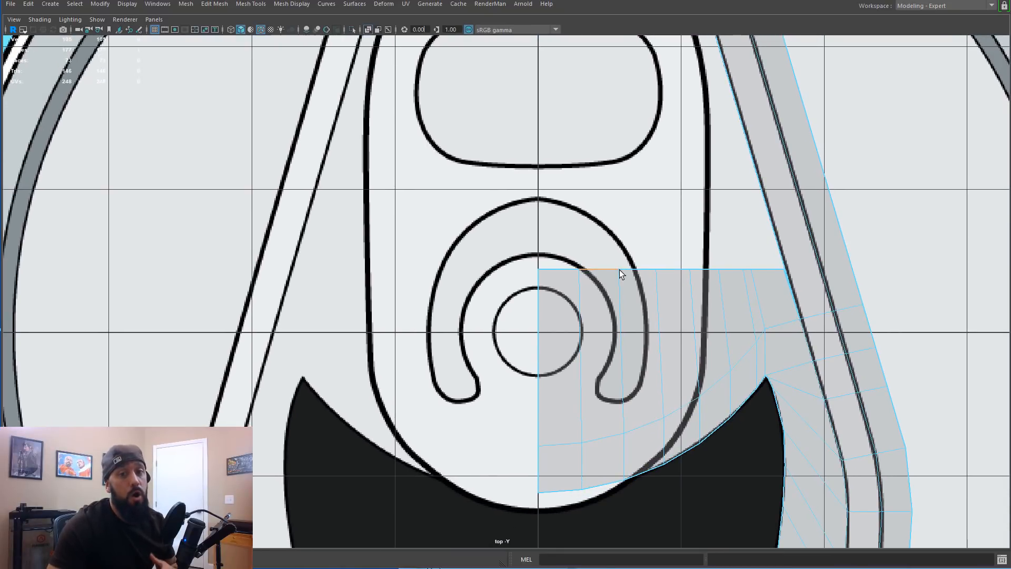
# Step: Insert edge loops across the extruded strip and the adjoining recess border with the Multi-Cut tool, and merge their meeting vertices
pyautogui.scroll(3, 620, 269)
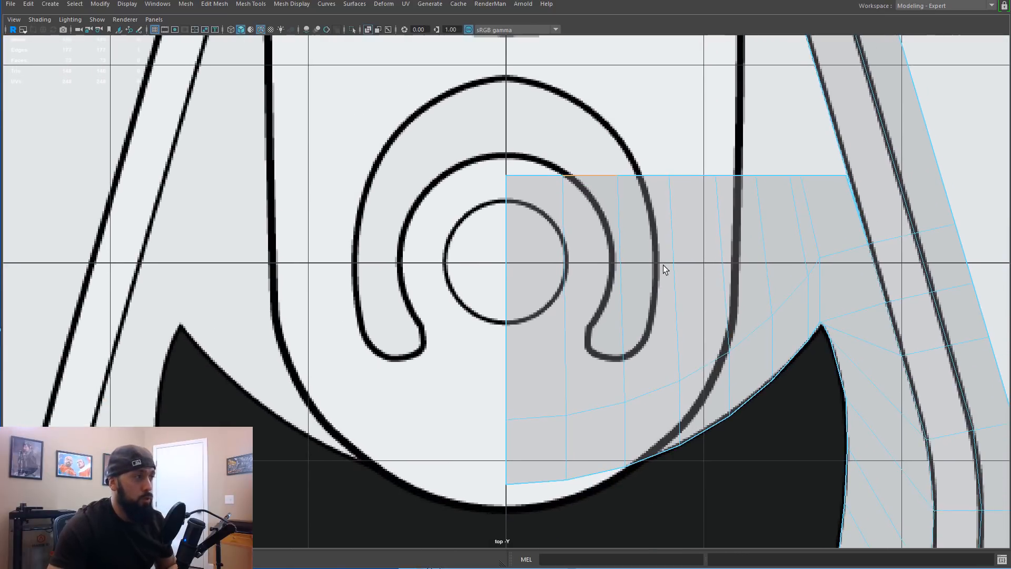
pyautogui.hotkey('ctrl', 'shift', 'x')
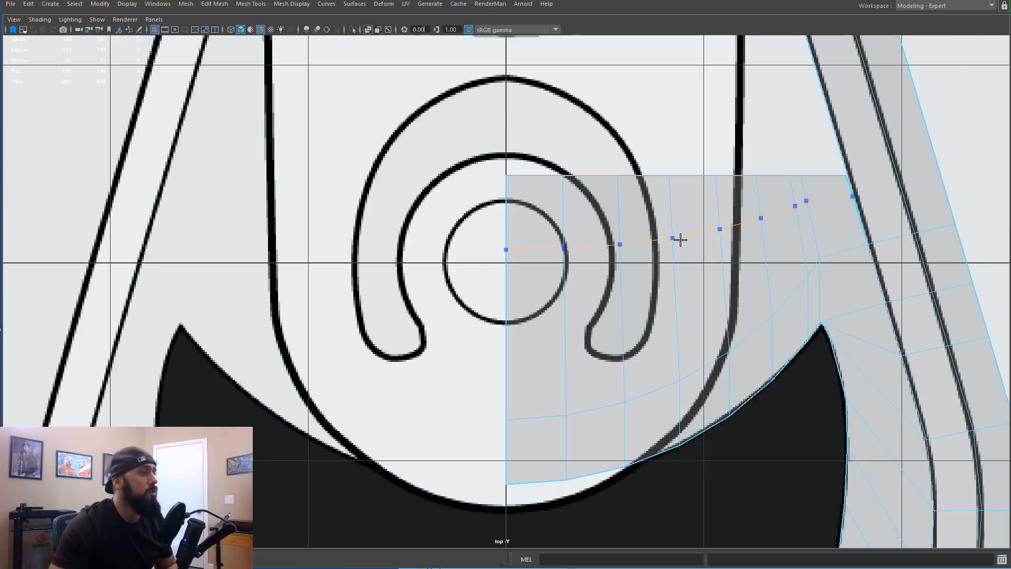
pyautogui.keyDown('ctrl'); pyautogui.click(678, 259); pyautogui.keyUp('ctrl')
pyautogui.keyDown('alt'); pyautogui.moveTo(820, 248); pyautogui.dragTo(727, 276, button='middle'); pyautogui.keyUp('alt')
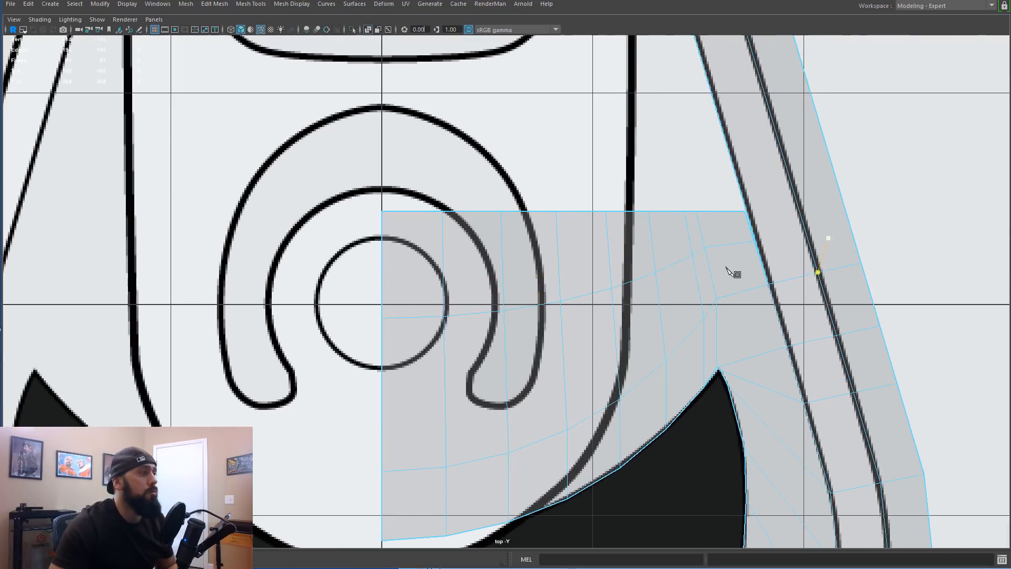
pyautogui.click(797, 233)
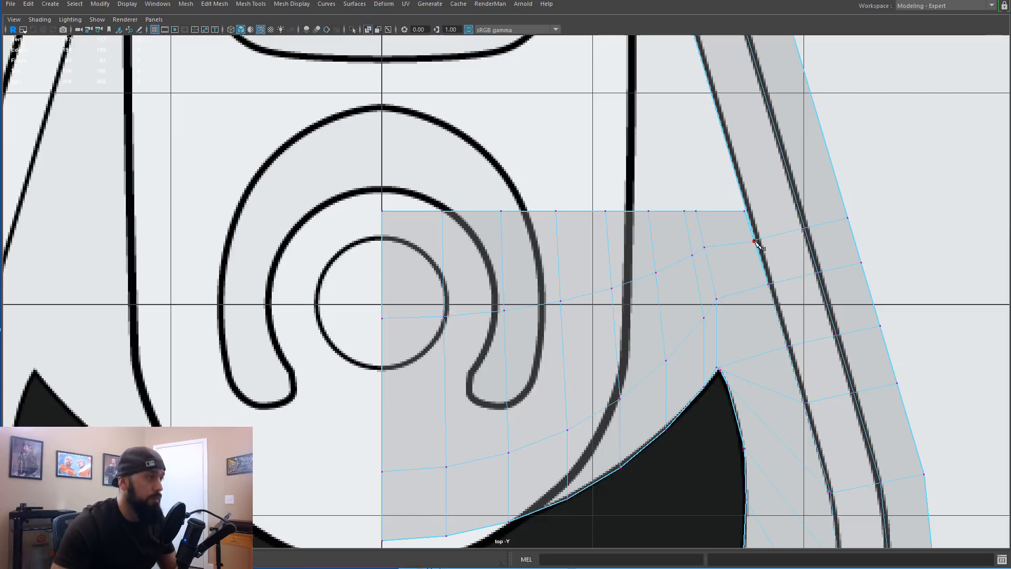
pyautogui.click(755, 241)
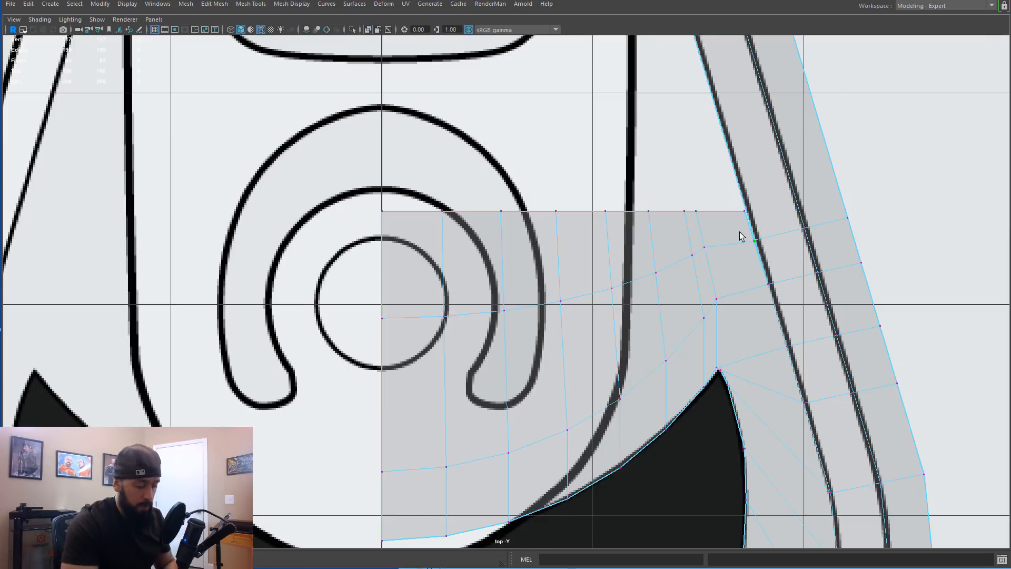
pyautogui.press('Return')
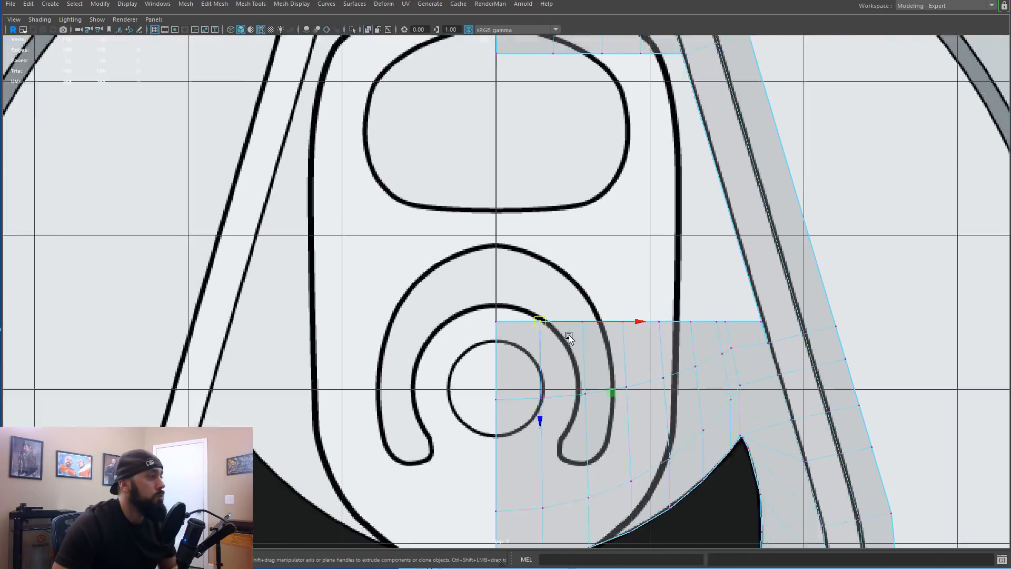
# Step: Merge the row's three vertices beside the centre line using a distance threshold of 1, and shift the merged vertex slightly inward
pyautogui.scroll(4, 569, 335)
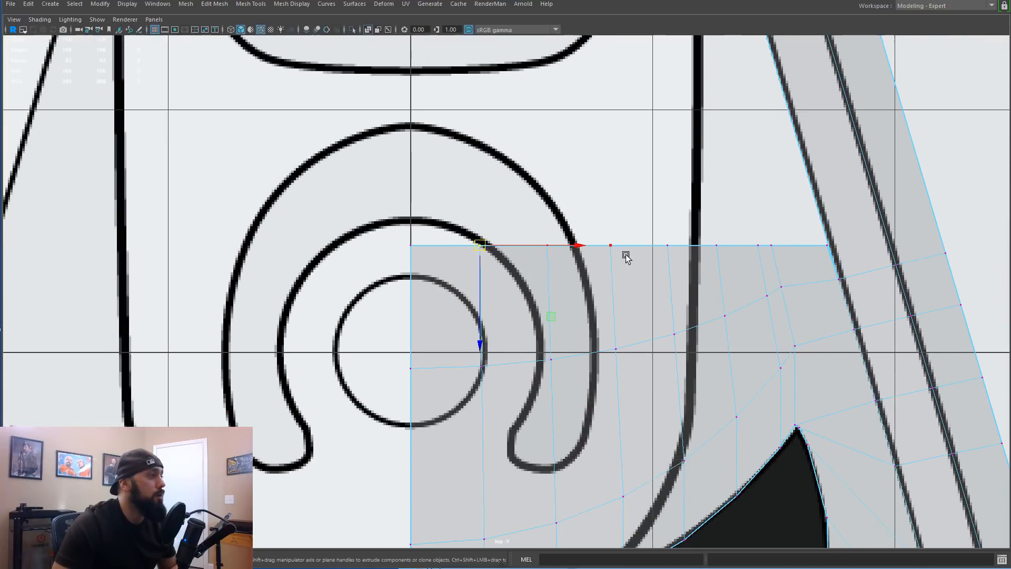
pyautogui.keyDown('shift'); pyautogui.moveTo(494, 238); pyautogui.dragTo(494, 240); pyautogui.keyUp('shift')
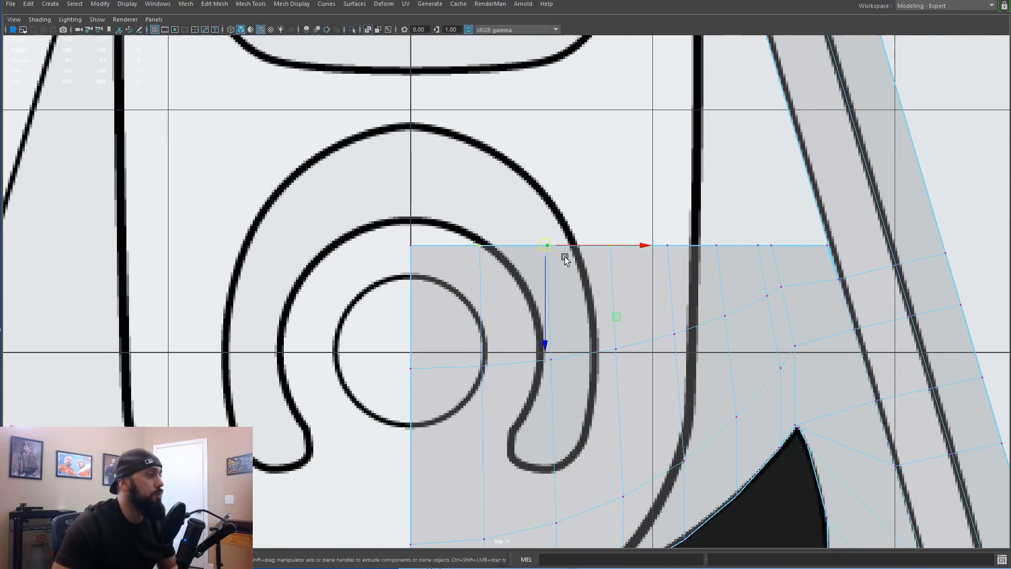
pyautogui.press('g')
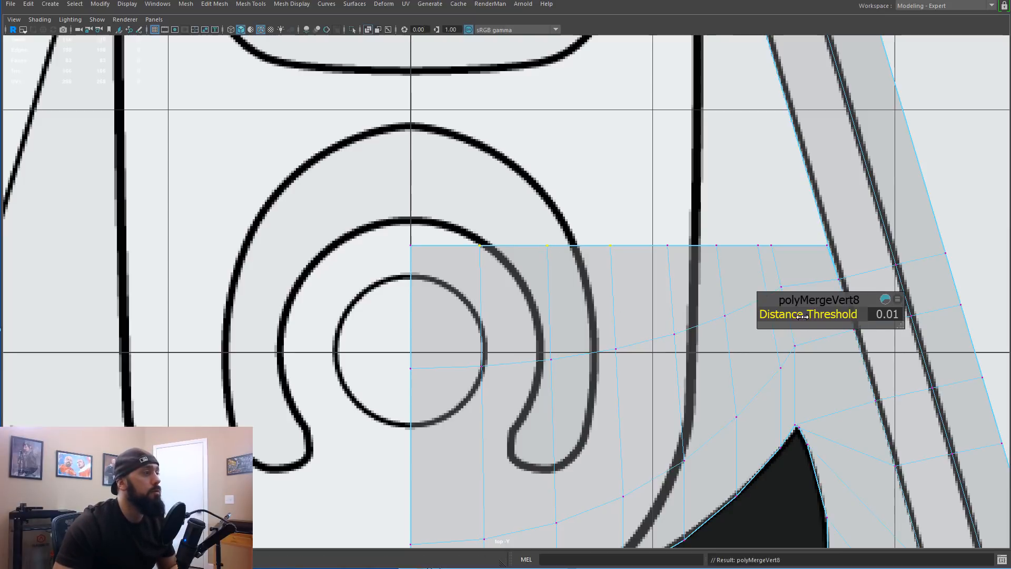
pyautogui.moveTo(800, 314); pyautogui.dragTo(802, 314)
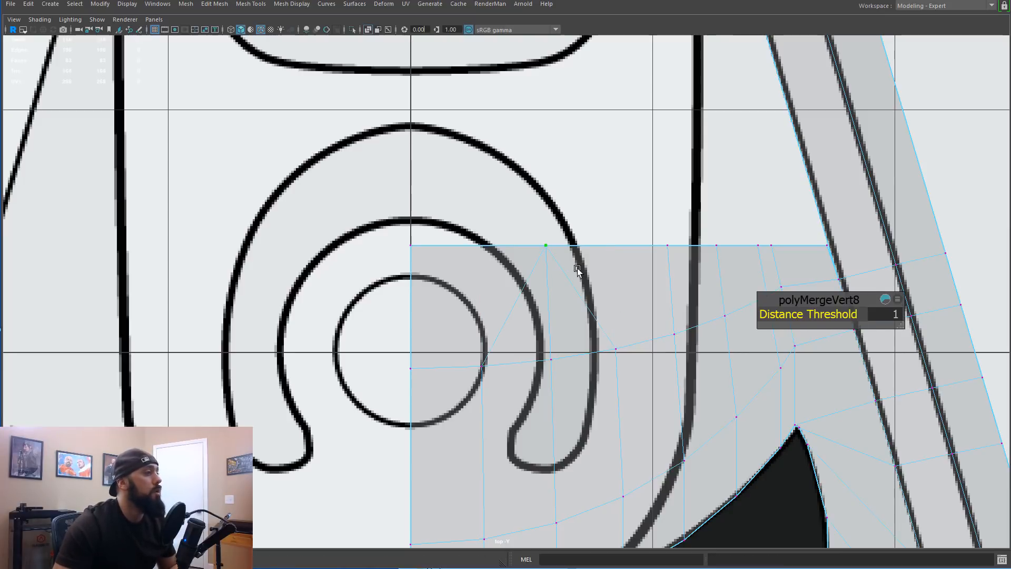
pyautogui.press('w')
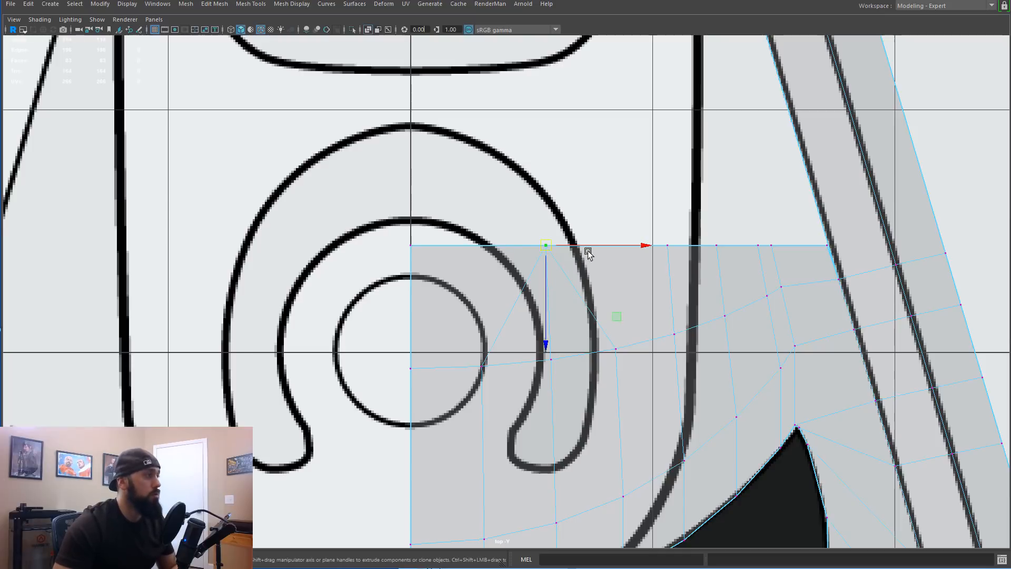
pyautogui.moveTo(584, 246); pyautogui.dragTo(577, 246)
# Step: Delete the middle edge running down from the merged vertex to the edge loop below
pyautogui.press('F10')
pyautogui.click(532, 306)
pyautogui.press('Delete')
# Step: Merge the row's next three vertices outward into one by raising the merge distance threshold
pyautogui.press('F9')
pyautogui.click(552, 361)
pyautogui.press('w')
pyautogui.click(531, 268)
pyautogui.keyDown('alt'); pyautogui.moveTo(661, 252); pyautogui.dragTo(522, 279, button='middle'); pyautogui.keyUp('alt')
pyautogui.moveTo(520, 257); pyautogui.dragTo(620, 290)
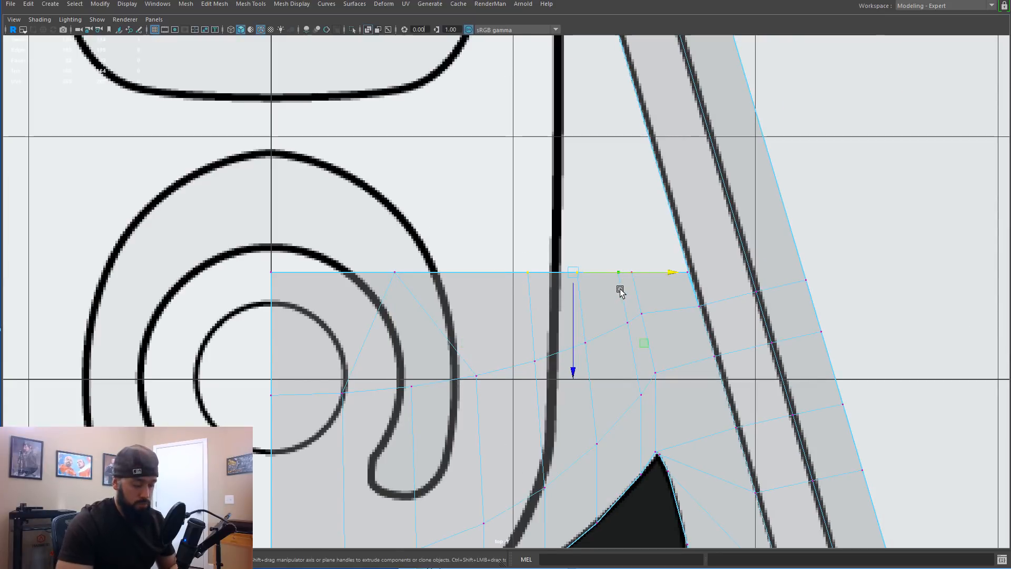
pyautogui.press('g')
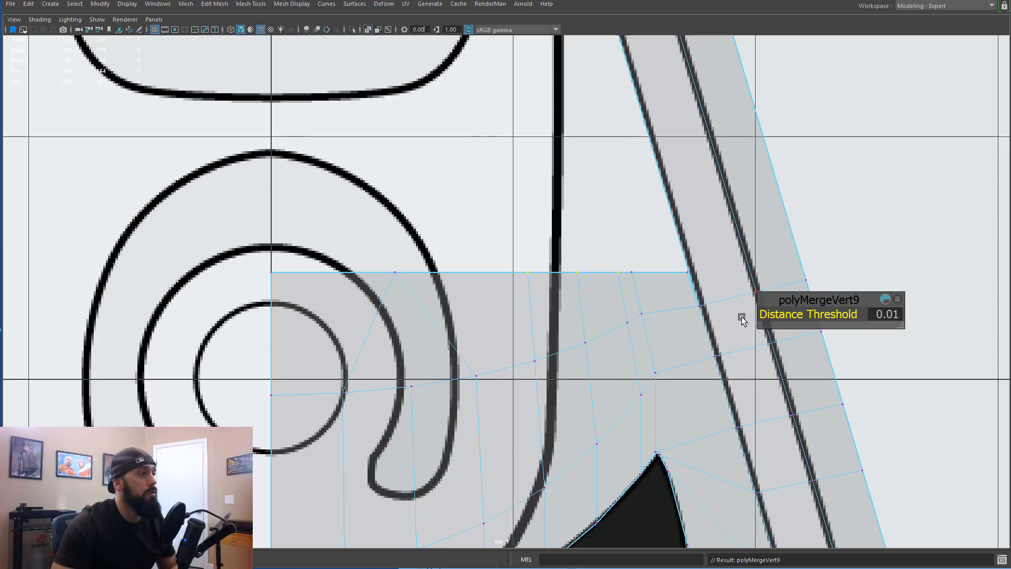
pyautogui.moveTo(795, 315); pyautogui.dragTo(797, 317)
pyautogui.moveTo(575, 315); pyautogui.dragTo(573, 286, button='right')
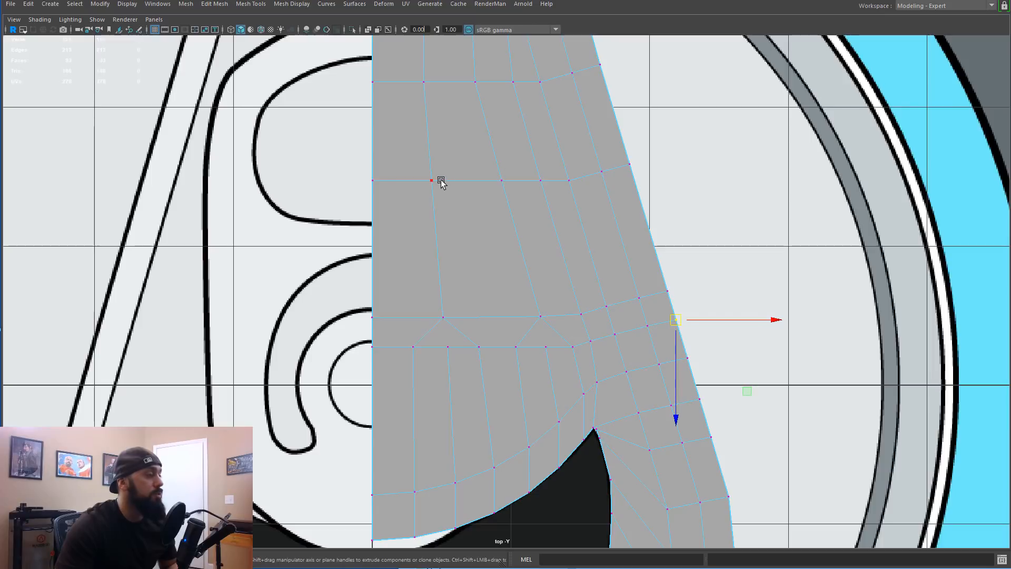
pyautogui.scroll(2, 450, 259)
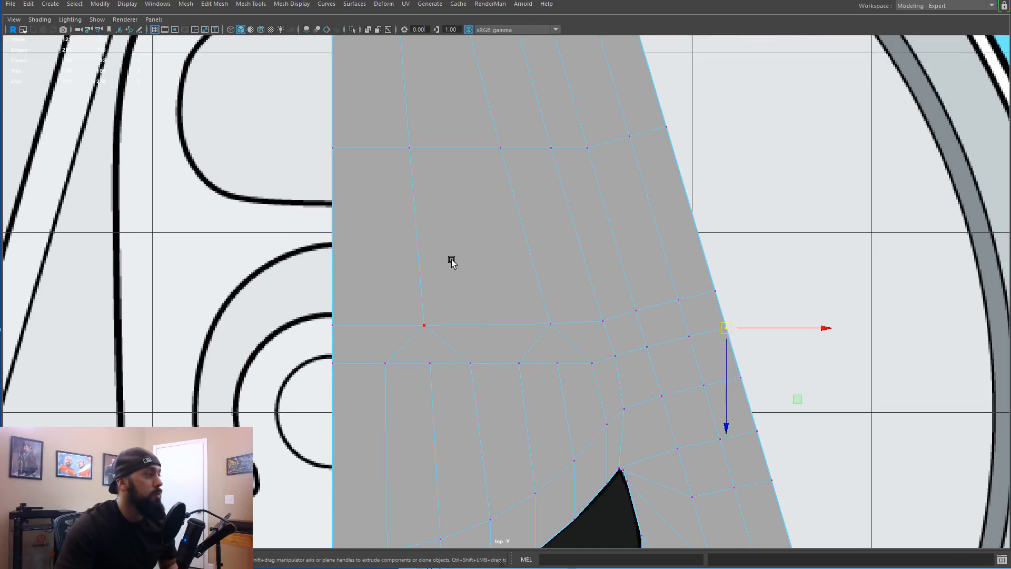
# Step: Slide two vertices of the horizontal row above the strip downward along their edges
pyautogui.keyDown('alt'); pyautogui.moveTo(451, 259); pyautogui.dragTo(401, 268, button='middle'); pyautogui.keyUp('alt')
pyautogui.press('F10')
pyautogui.press('F9')
pyautogui.click(358, 179)
pyautogui.keyDown('ctrl'); pyautogui.keyDown('shift'); pyautogui.moveTo(359, 178); pyautogui.dragTo(369, 217); pyautogui.keyUp('shift'); pyautogui.keyUp('ctrl')
pyautogui.click(500, 177)
pyautogui.keyDown('ctrl'); pyautogui.keyDown('shift'); pyautogui.moveTo(499, 177); pyautogui.dragTo(527, 225); pyautogui.keyUp('shift'); pyautogui.keyUp('ctrl')
pyautogui.click(437, 219)
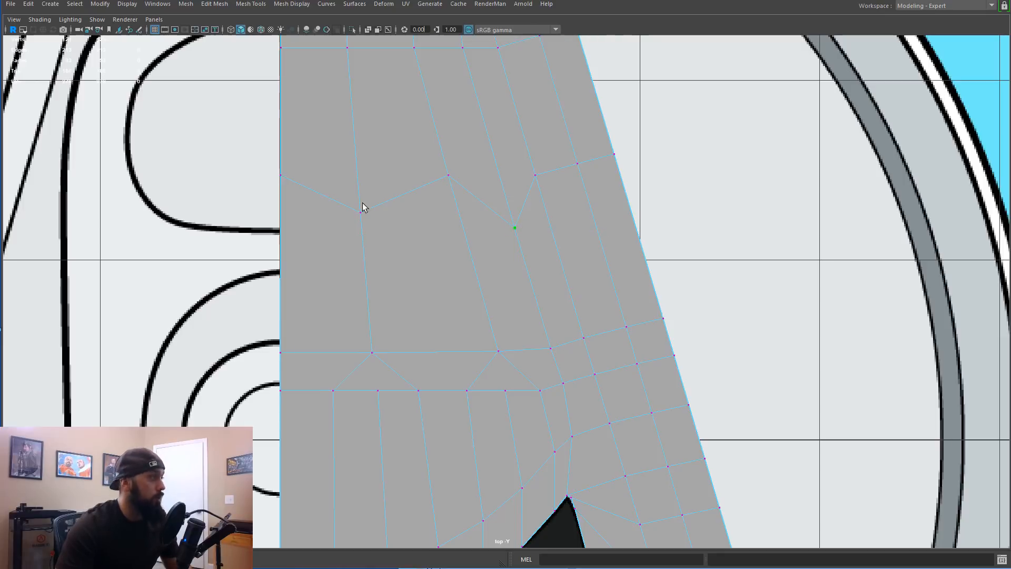
# Step: Try flattening the uneven vertex row by scaling it along Z, with and without edge sliding, and undo each attempt
pyautogui.moveTo(428, 205); pyautogui.dragTo(561, 243)
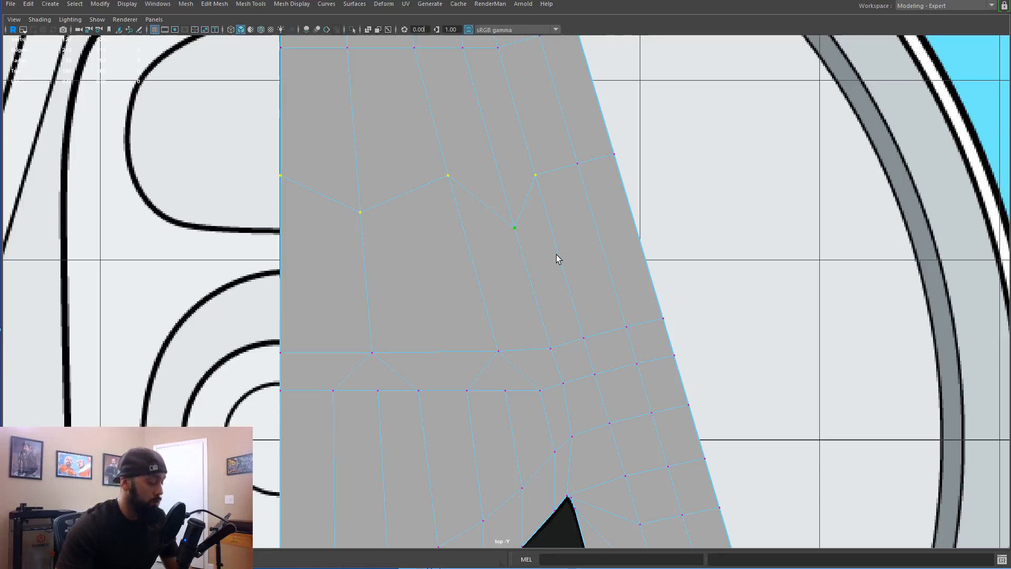
pyautogui.press('w')
pyautogui.keyDown('ctrl'); pyautogui.keyDown('shift'); pyautogui.moveTo(406, 293); pyautogui.dragTo(401, 93); pyautogui.keyUp('shift'); pyautogui.keyUp('ctrl')
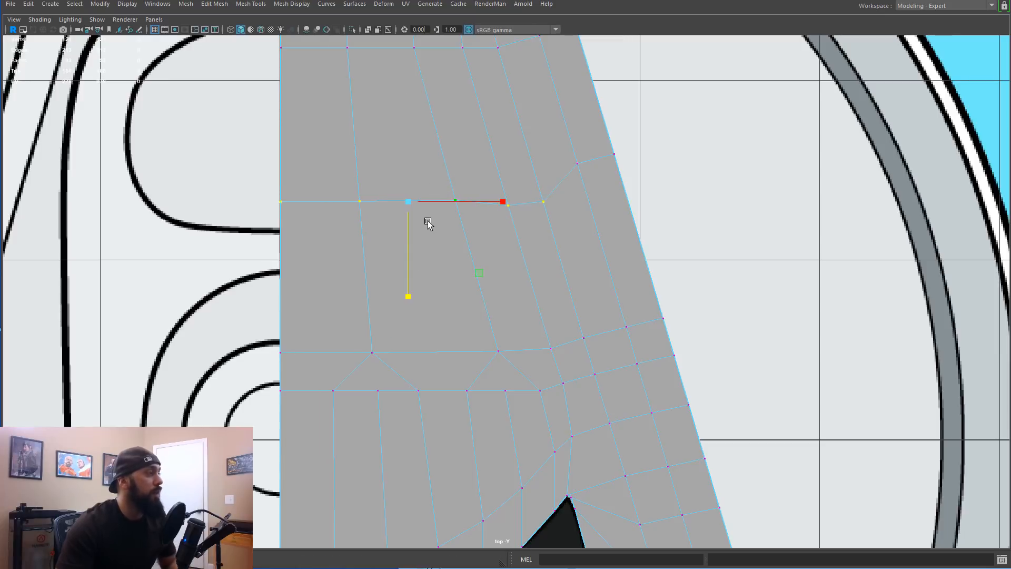
pyautogui.hotkey('ctrl', 'z')
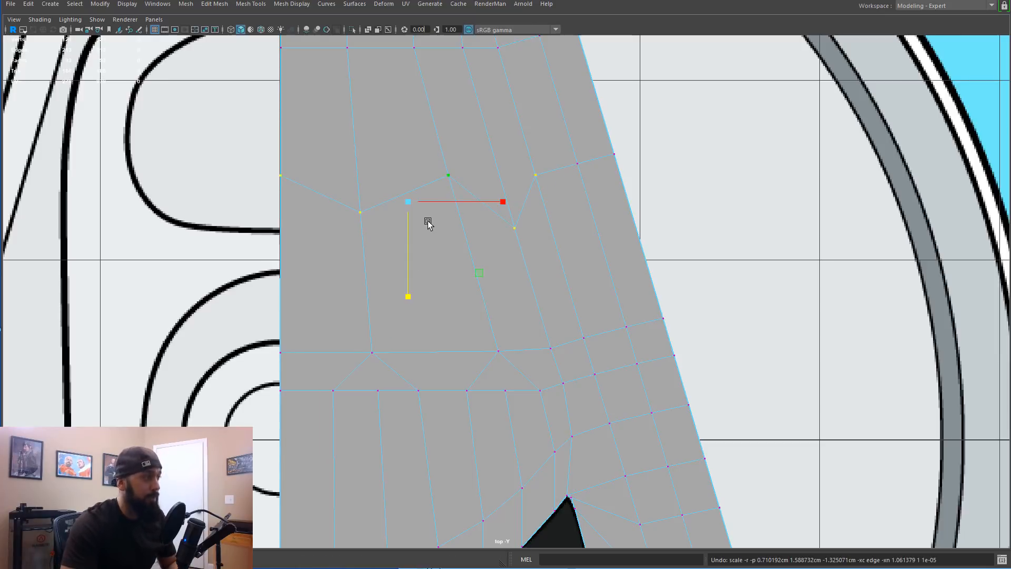
pyautogui.moveTo(408, 296); pyautogui.dragTo(368, 136)
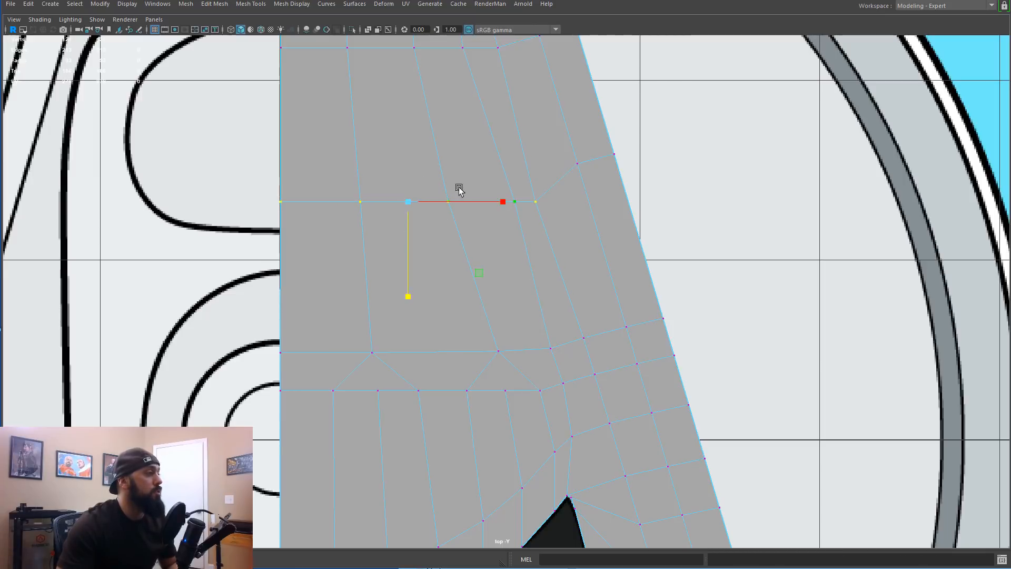
pyautogui.hotkey('ctrl', 'z')
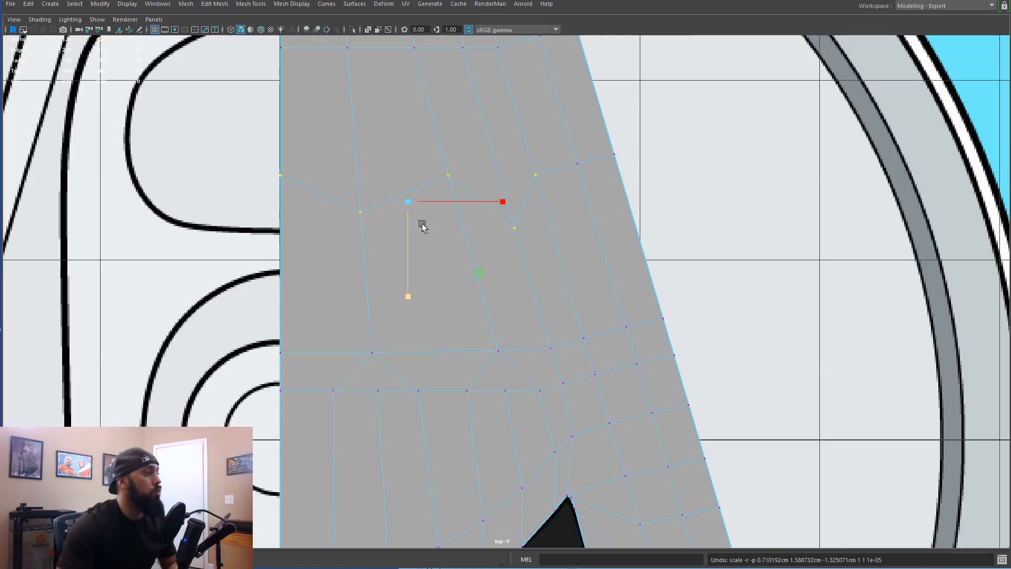
# Step: Switch the workspace to Modeling - Standard
pyautogui.click(926, 5)
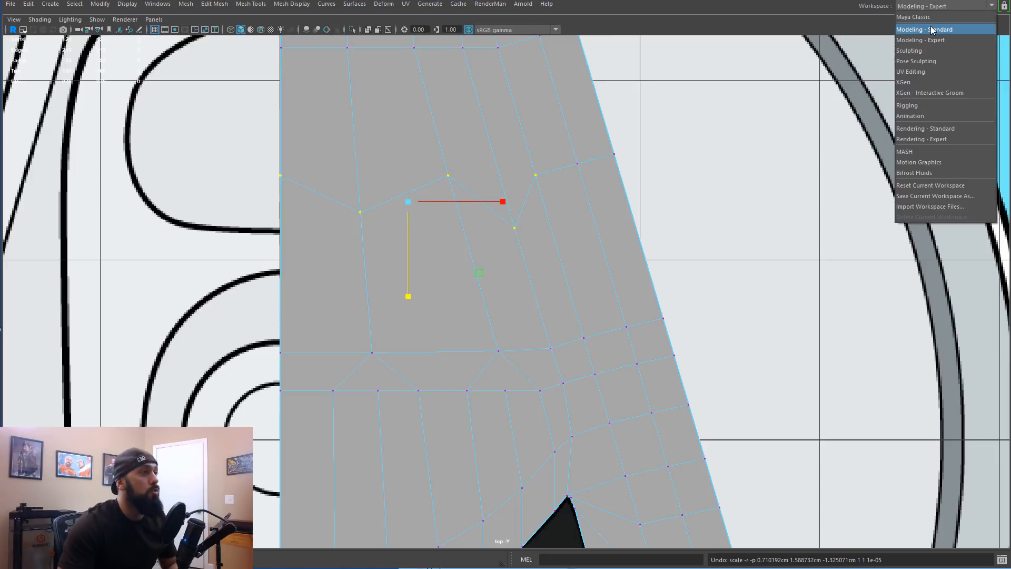
pyautogui.click(931, 30)
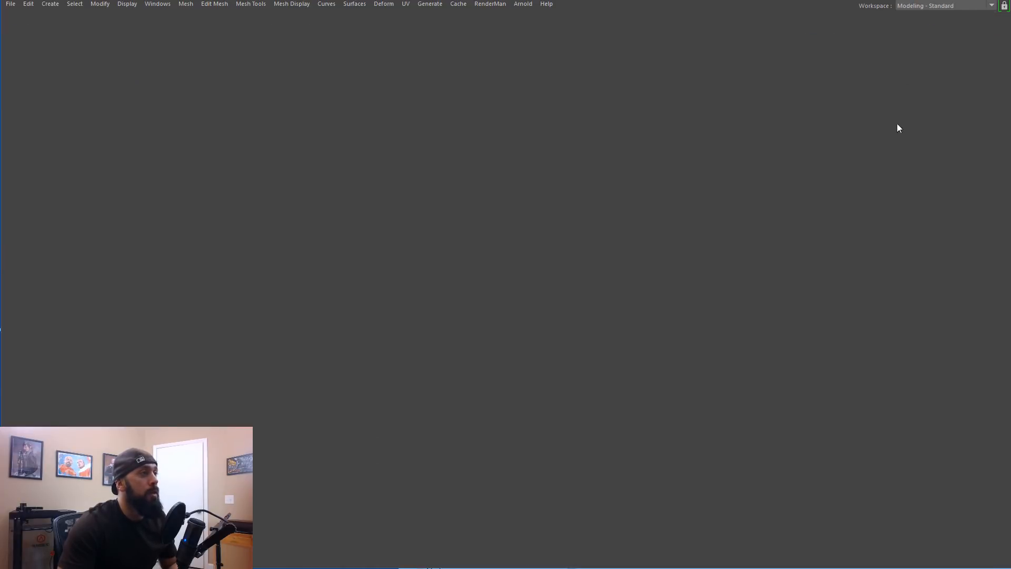
pyautogui.keyDown('alt'); pyautogui.moveTo(519, 287); pyautogui.dragTo(527, 287, button='right'); pyautogui.keyUp('alt')
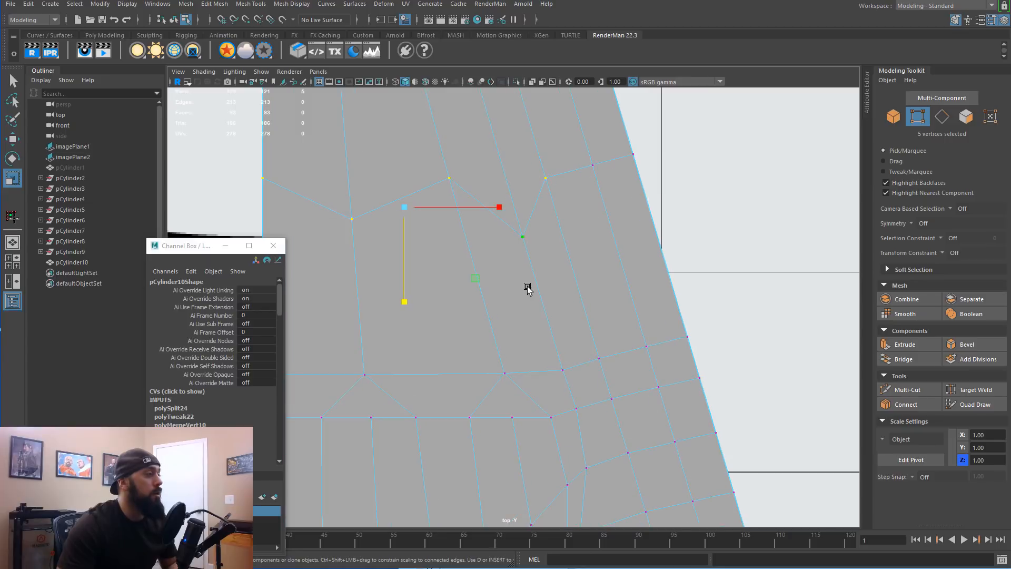
# Step: Undo the vertex slides on the horizontal row above the strip
pyautogui.hotkey('ctrl', 'z')
pyautogui.hotkey('ctrl', 'z')
pyautogui.hotkey('ctrl', 'z')
pyautogui.hotkey('ctrl', 'z')
pyautogui.hotkey('ctrl', 'z')
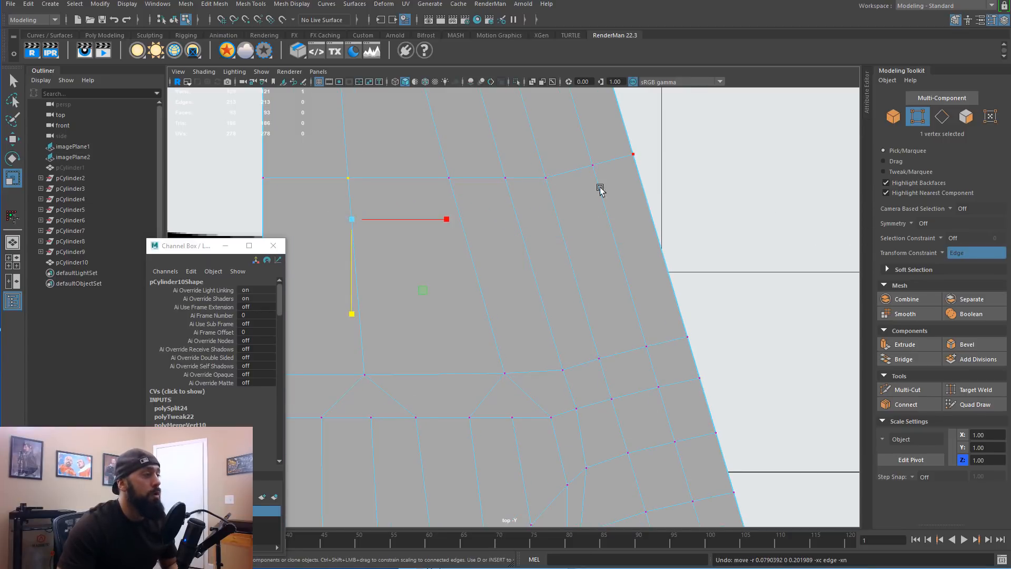
# Step: Try sliding the row's two outermost edges upward, check the transform constraint options, and undo the slide
pyautogui.scroll(3, 586, 232)
pyautogui.moveTo(589, 221); pyautogui.dragTo(589, 193, button='right')
pyautogui.click(591, 228)
pyautogui.keyDown('shift'); pyautogui.click(651, 219); pyautogui.keyUp('shift')
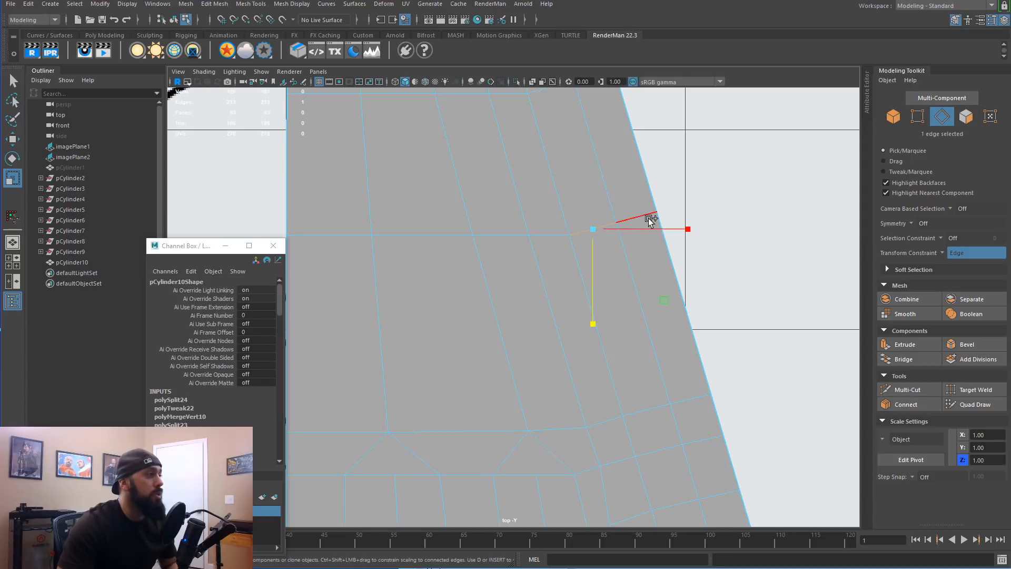
pyautogui.press('w')
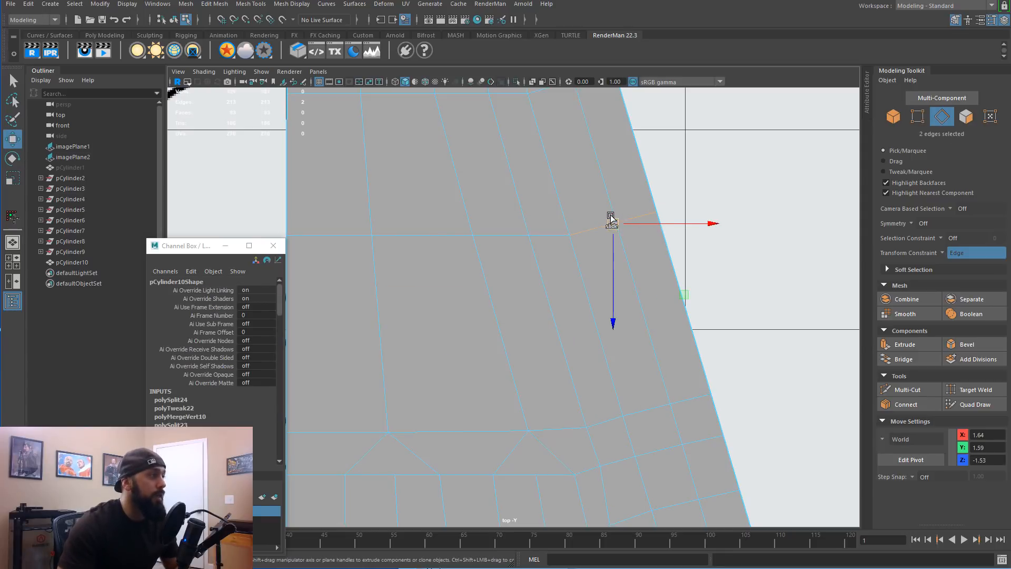
pyautogui.moveTo(616, 226); pyautogui.dragTo(604, 192)
pyautogui.click(940, 252)
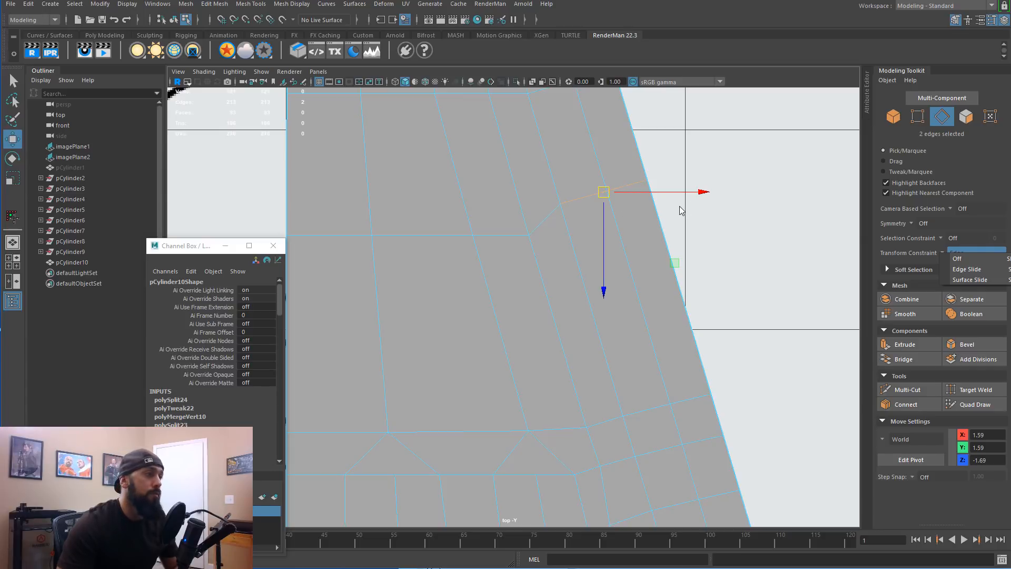
pyautogui.press('Escape')
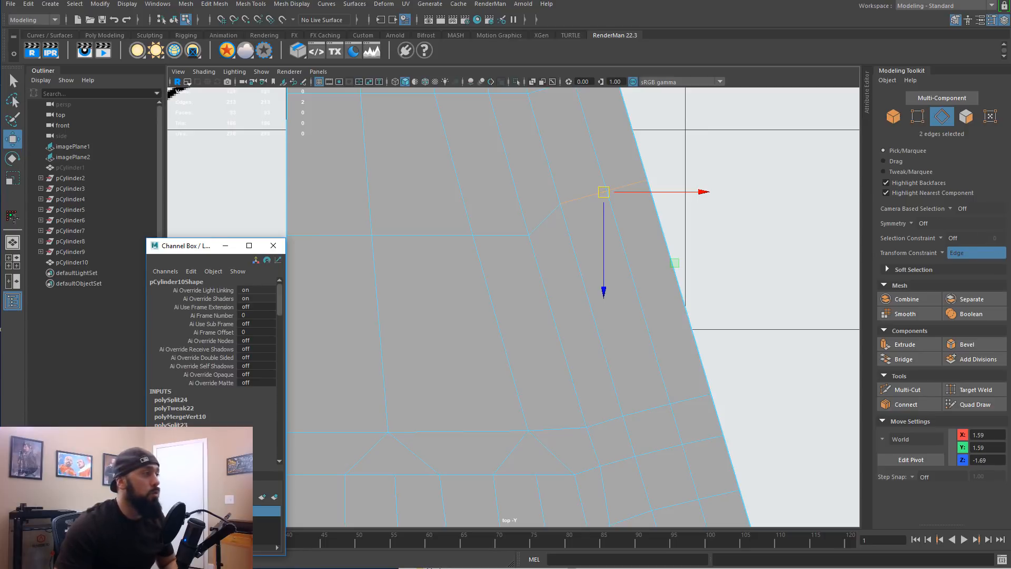
pyautogui.hotkey('ctrl', 'z')
# Step: Preview the half lid smoothed and examine the edge flow around the strip and the opening's pointed tip
pyautogui.scroll(-5, 664, 333)
pyautogui.scroll(5, 586, 336)
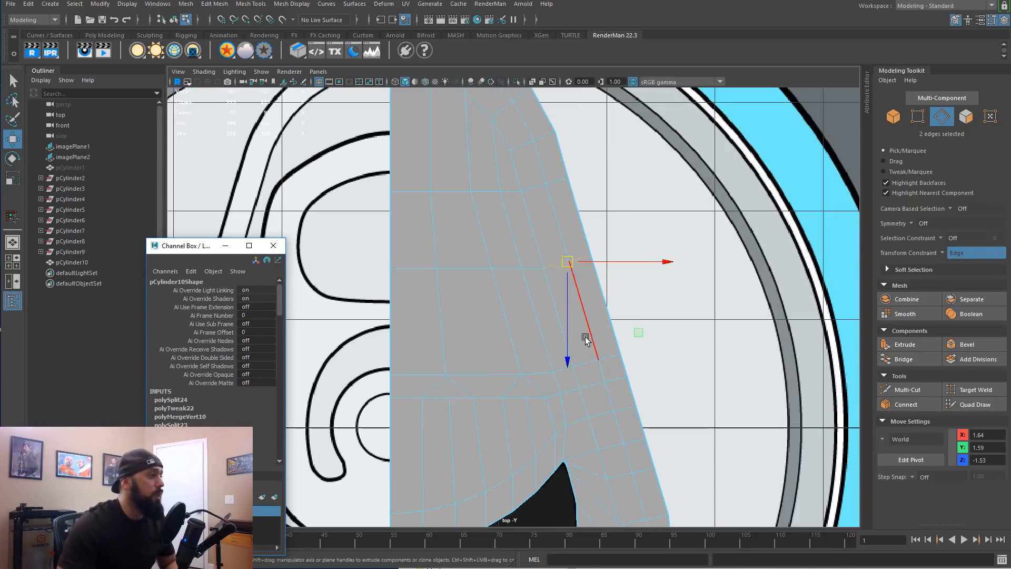
pyautogui.keyDown('alt'); pyautogui.moveTo(578, 346); pyautogui.dragTo(631, 186, button='middle'); pyautogui.keyUp('alt')
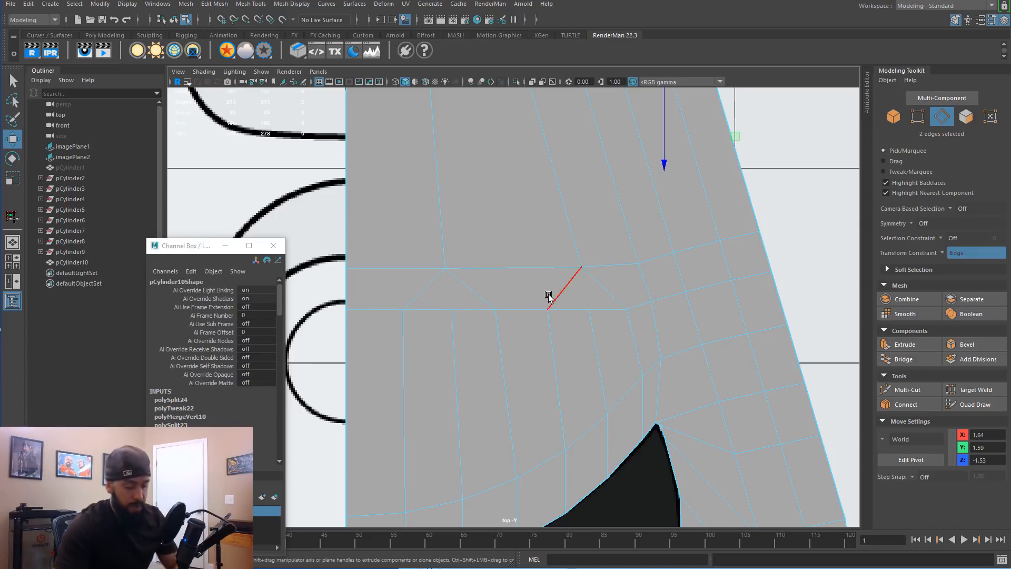
pyautogui.press('3')
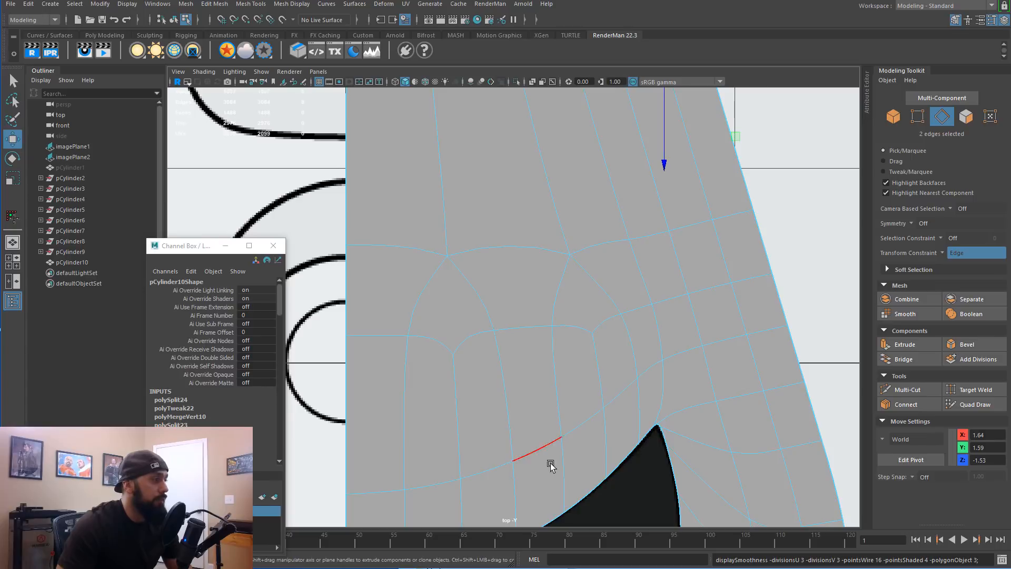
pyautogui.keyDown('alt'); pyautogui.moveTo(578, 332); pyautogui.dragTo(539, 241, button='middle'); pyautogui.keyUp('alt')
# Step: Switch the workspace back to Modeling - Expert
pyautogui.click(923, 7)
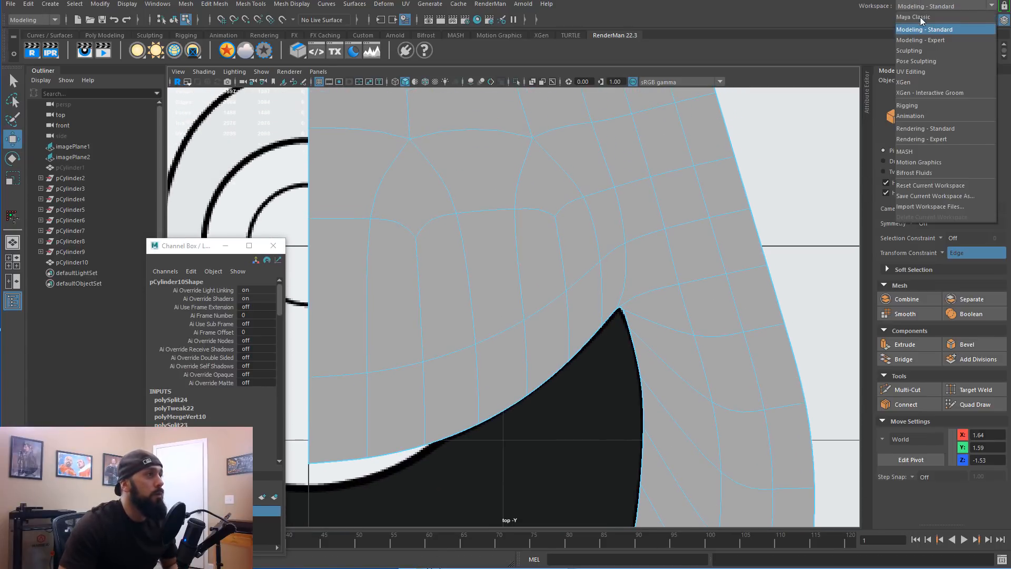
pyautogui.click(920, 40)
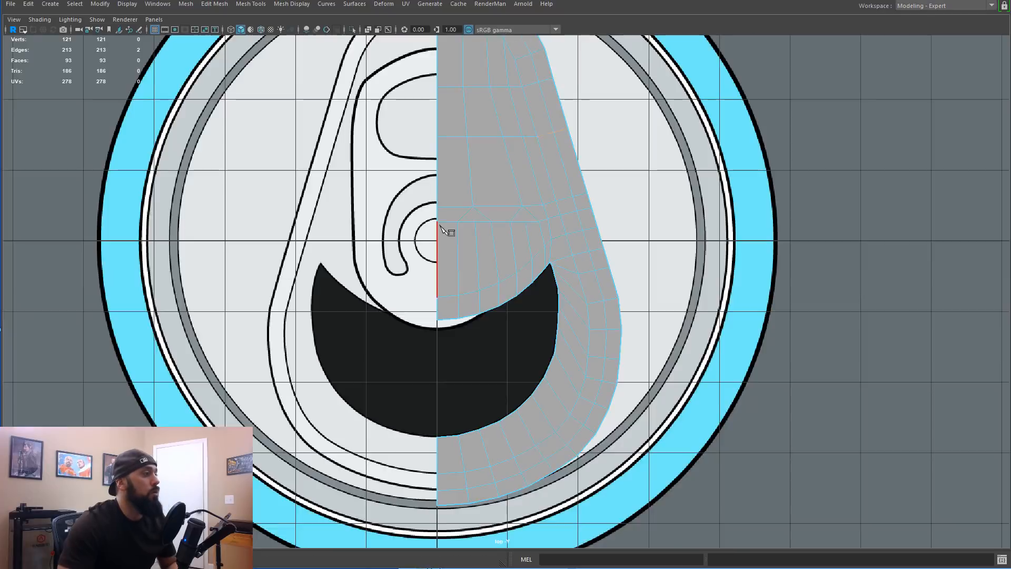
# Step: Examine the half lid's edge flow and outer border against the blueprint, from its upper end down to the mouth opening
pyautogui.keyDown('alt'); pyautogui.moveTo(441, 227); pyautogui.dragTo(447, 342, button='middle'); pyautogui.keyUp('alt')
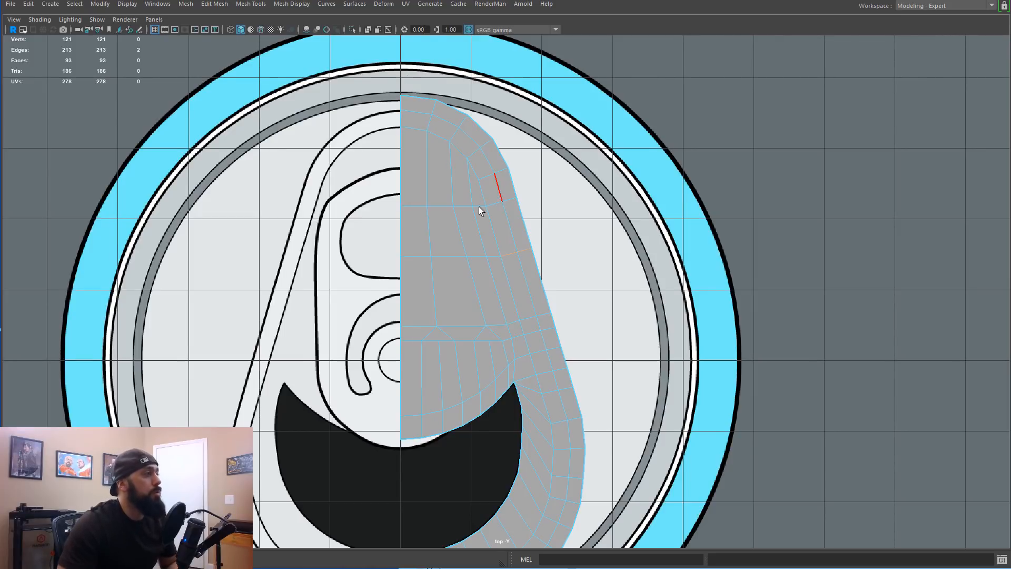
pyautogui.keyDown('alt'); pyautogui.moveTo(520, 377); pyautogui.dragTo(483, 209, button='middle'); pyautogui.keyUp('alt')
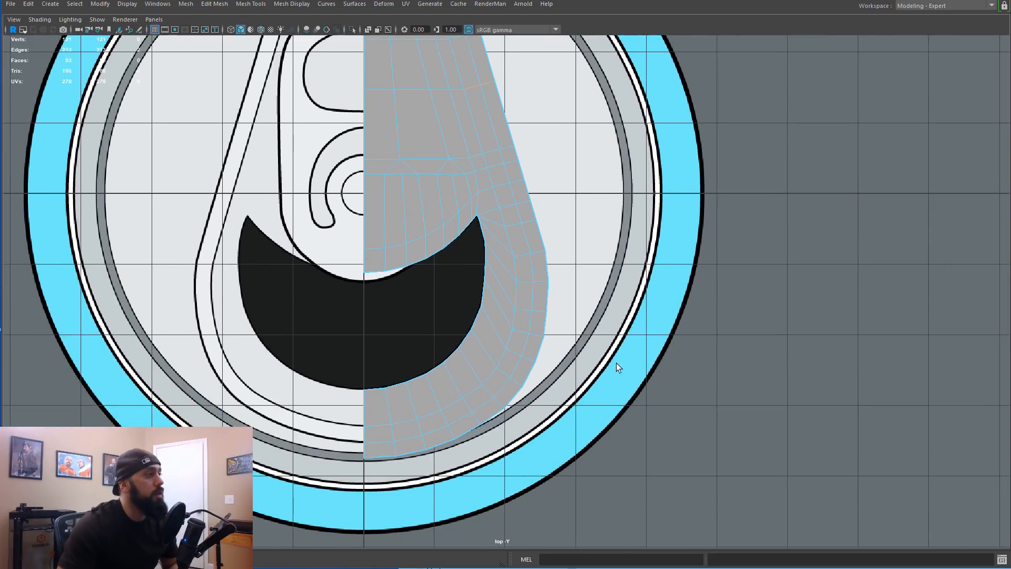
pyautogui.keyDown('alt'); pyautogui.moveTo(617, 334); pyautogui.dragTo(631, 483, button='middle'); pyautogui.keyUp('alt')
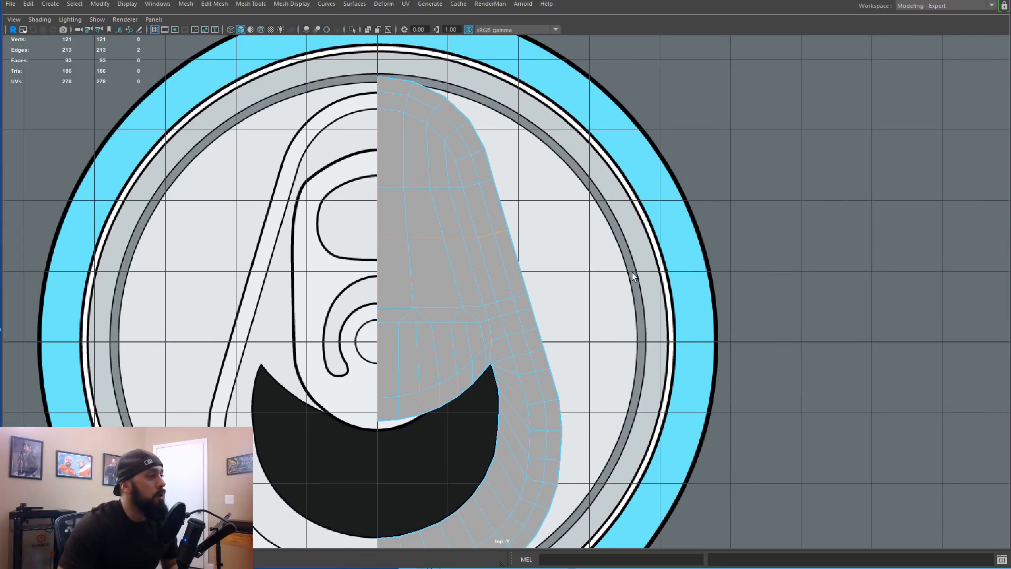
pyautogui.scroll(2, 638, 288)
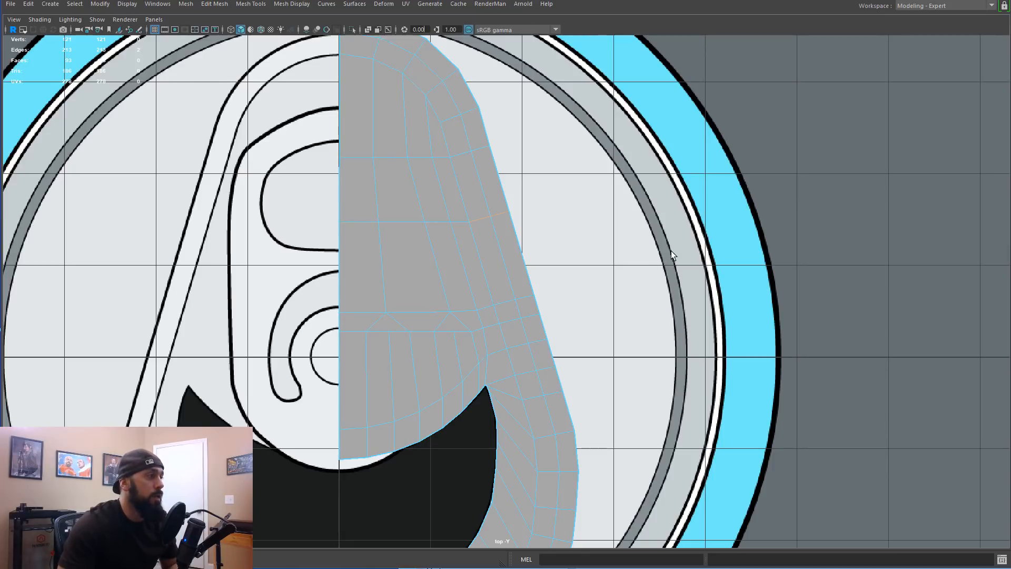
pyautogui.keyDown('alt'); pyautogui.moveTo(631, 389); pyautogui.dragTo(628, 273, button='middle'); pyautogui.keyUp('alt')
pyautogui.keyDown('alt'); pyautogui.moveTo(561, 323); pyautogui.dragTo(584, 280, button='middle'); pyautogui.keyUp('alt')
pyautogui.moveTo(560, 314); pyautogui.dragTo(556, 304, button='right')
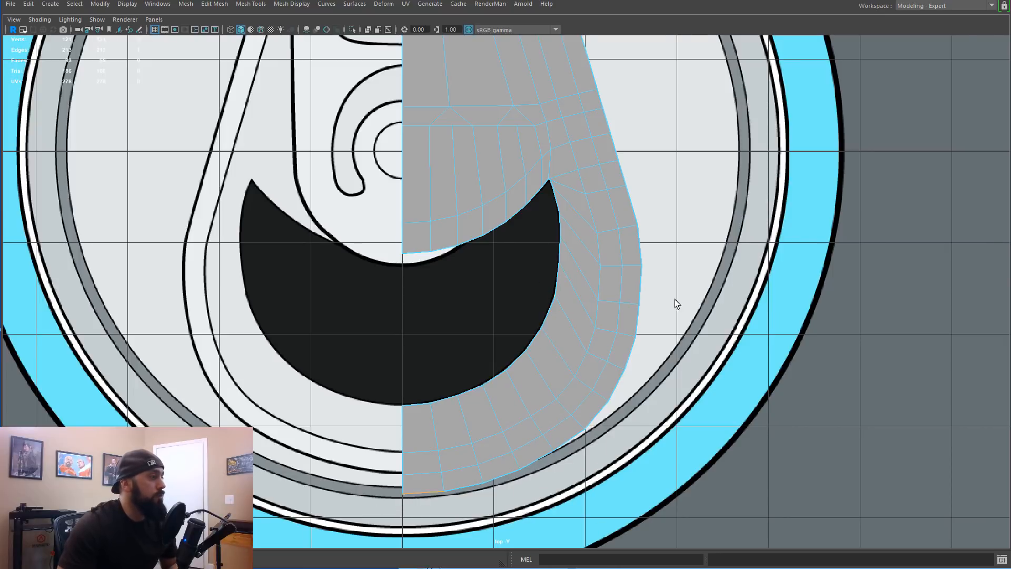
pyautogui.keyDown('alt'); pyautogui.moveTo(600, 275); pyautogui.dragTo(624, 438, button='middle'); pyautogui.keyUp('alt')
pyautogui.keyDown('alt'); pyautogui.moveTo(577, 76); pyautogui.dragTo(560, 342, button='middle'); pyautogui.keyUp('alt')
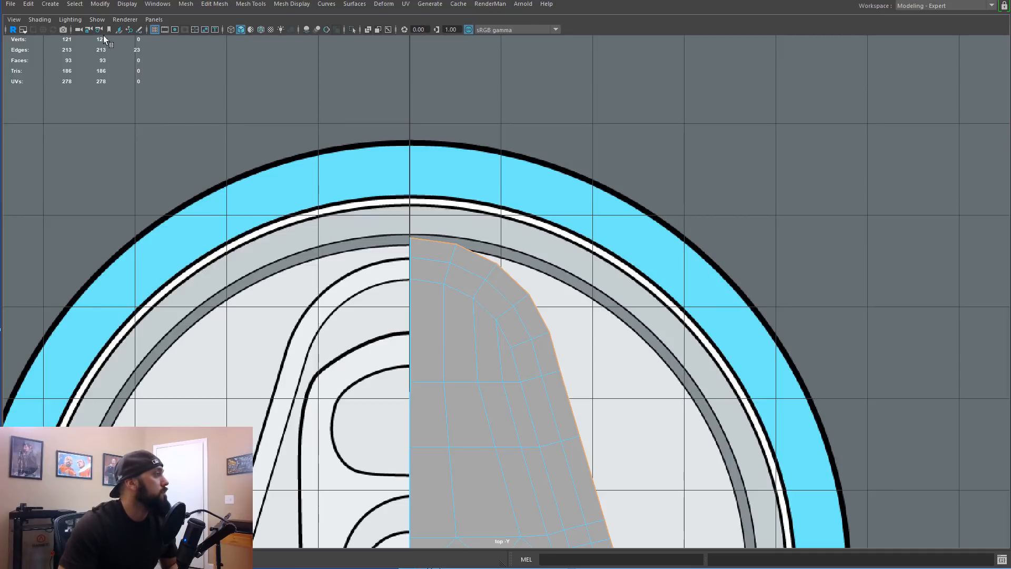
pyautogui.keyDown('alt'); pyautogui.moveTo(270, 107); pyautogui.dragTo(213, 21, button='middle'); pyautogui.keyUp('alt')
pyautogui.keyDown('alt'); pyautogui.moveTo(382, 239); pyautogui.dragTo(357, 222, button='right'); pyautogui.keyUp('alt')
pyautogui.keyDown('alt'); pyautogui.moveTo(375, 283); pyautogui.dragTo(305, 132, button='middle'); pyautogui.keyUp('alt')
pyautogui.keyDown('alt'); pyautogui.moveTo(314, 220); pyautogui.dragTo(331, 286, button='middle'); pyautogui.keyUp('alt')
pyautogui.keyDown('alt'); pyautogui.moveTo(308, 239); pyautogui.dragTo(482, 216, button='right'); pyautogui.keyUp('alt')
pyautogui.keyDown('alt'); pyautogui.moveTo(367, 217); pyautogui.dragTo(376, 110, button='middle'); pyautogui.keyUp('alt')
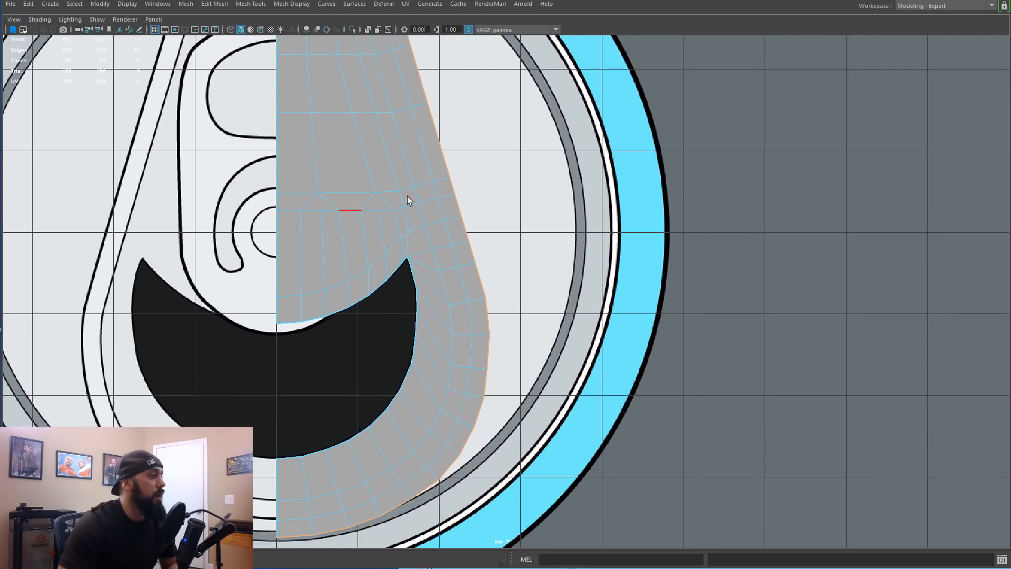
pyautogui.keyDown('alt'); pyautogui.moveTo(352, 151); pyautogui.dragTo(326, 241, button='middle'); pyautogui.keyUp('alt')
pyautogui.keyDown('alt'); pyautogui.moveTo(325, 241); pyautogui.dragTo(379, 226, button='right'); pyautogui.keyUp('alt')
pyautogui.keyDown('alt'); pyautogui.moveTo(380, 225); pyautogui.dragTo(478, 280, button='middle'); pyautogui.keyUp('alt')
pyautogui.keyDown('alt'); pyautogui.moveTo(478, 280); pyautogui.dragTo(563, 270, button='right'); pyautogui.keyUp('alt')
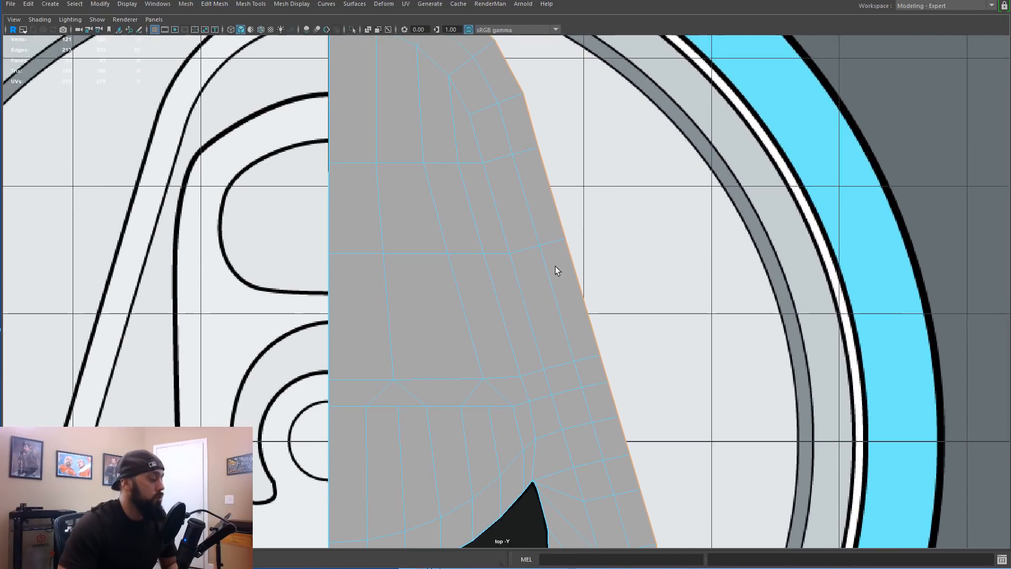
# Step: Try beveling the horizontal edge loop across the middle of the upper half lid, and undo the bevel
pyautogui.doubleClick(360, 246)
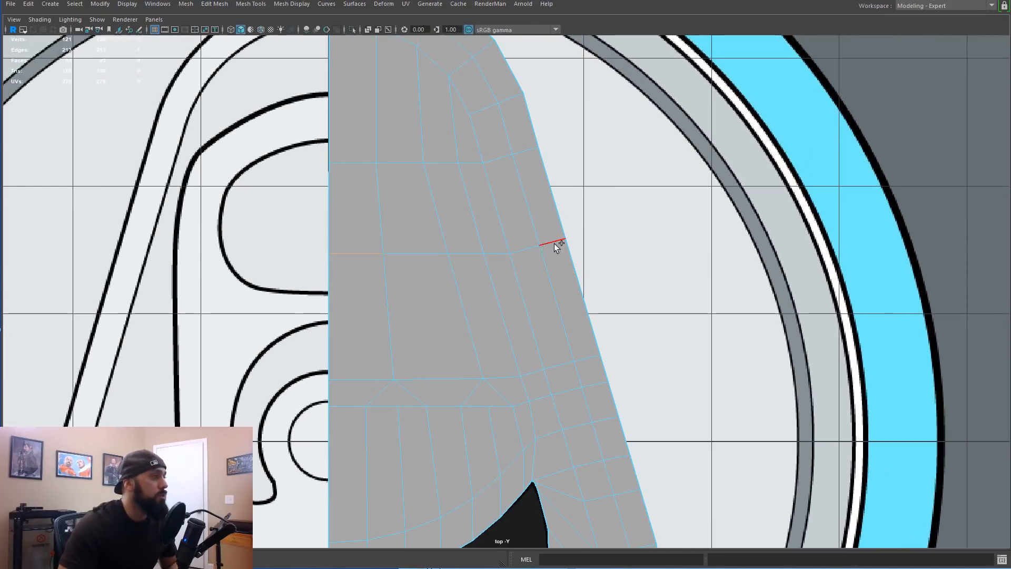
pyautogui.hotkey('ctrl', 'b')
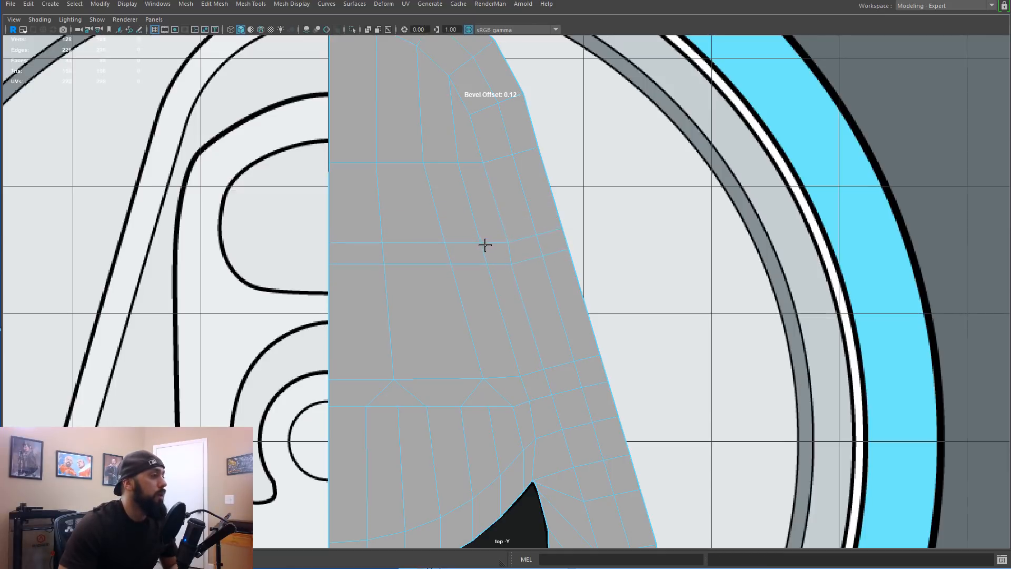
pyautogui.moveTo(536, 247); pyautogui.dragTo(484, 247)
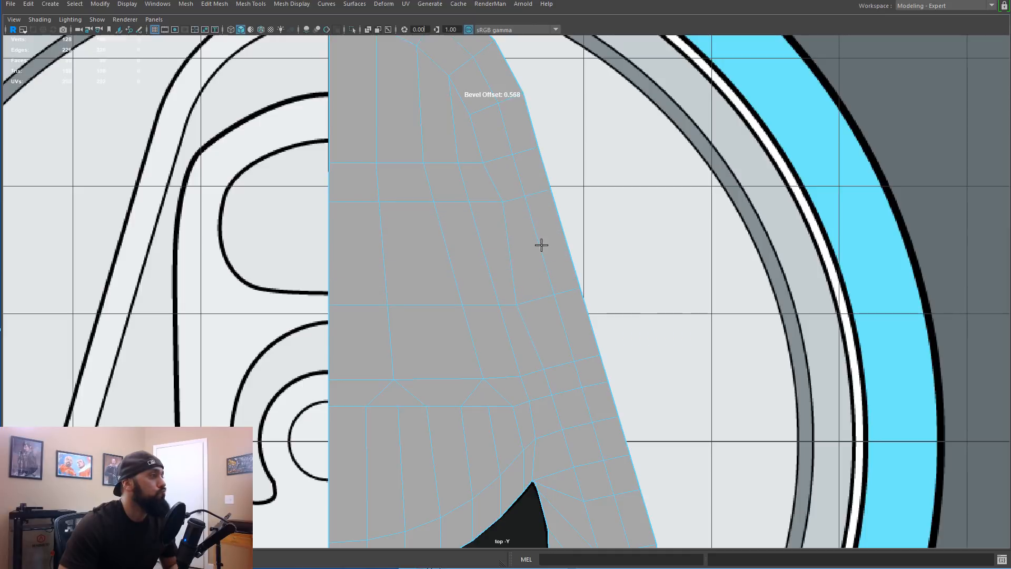
pyautogui.hotkey('ctrl', 'z')
pyautogui.hotkey('ctrl', 'z')
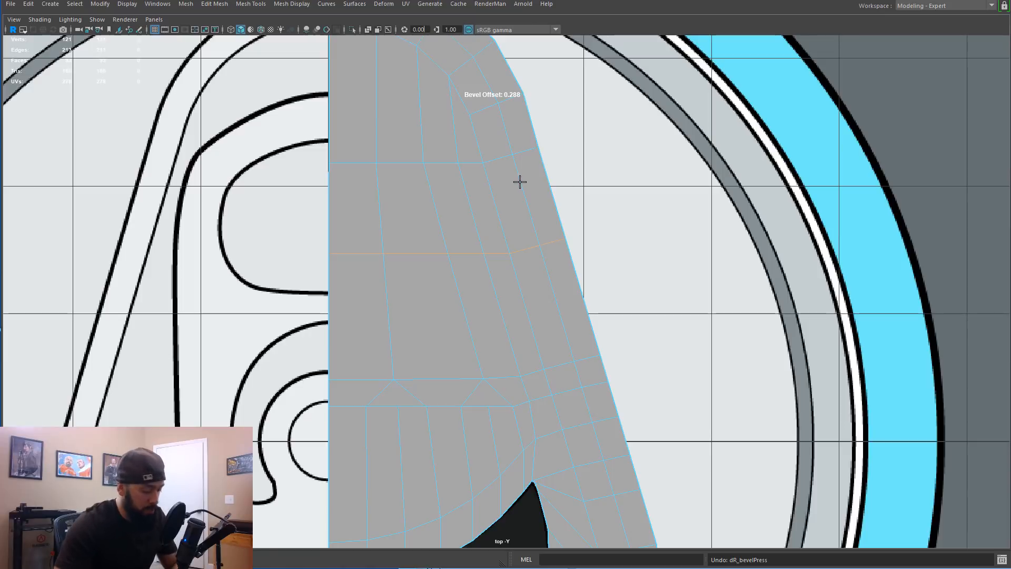
# Step: Replace the middle horizontal edge loop on the upper half lid with two new loops, one below and one above it
pyautogui.keyDown('ctrl'); pyautogui.click(519, 295); pyautogui.keyUp('ctrl')
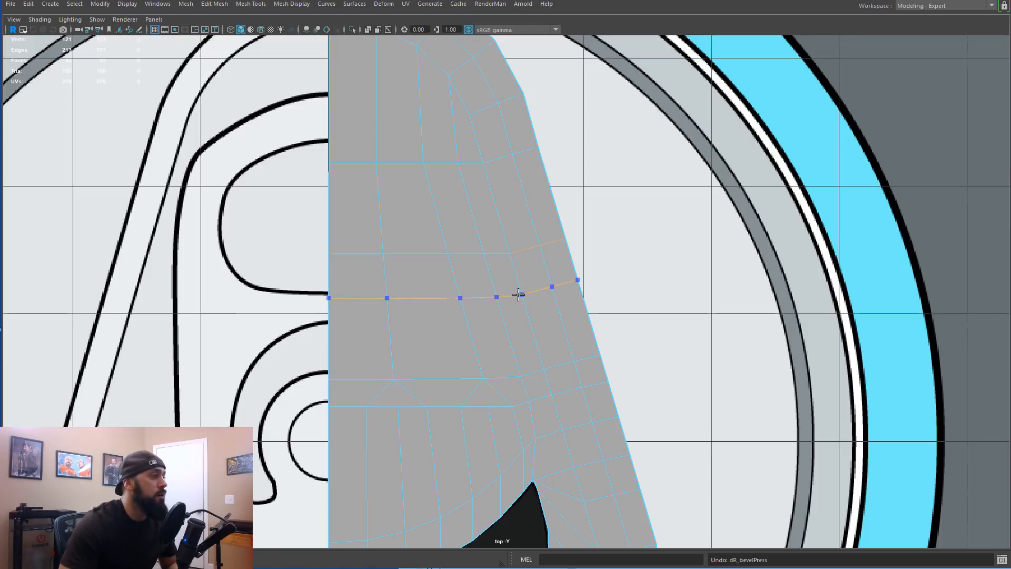
pyautogui.keyDown('ctrl'); pyautogui.click(520, 310); pyautogui.keyUp('ctrl')
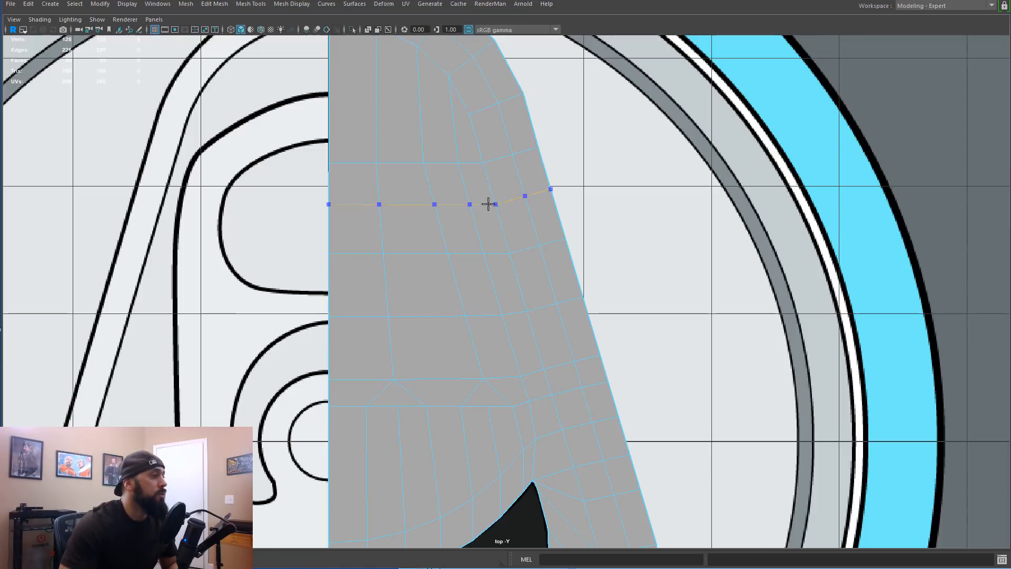
pyautogui.keyDown('ctrl'); pyautogui.click(489, 211); pyautogui.keyUp('ctrl')
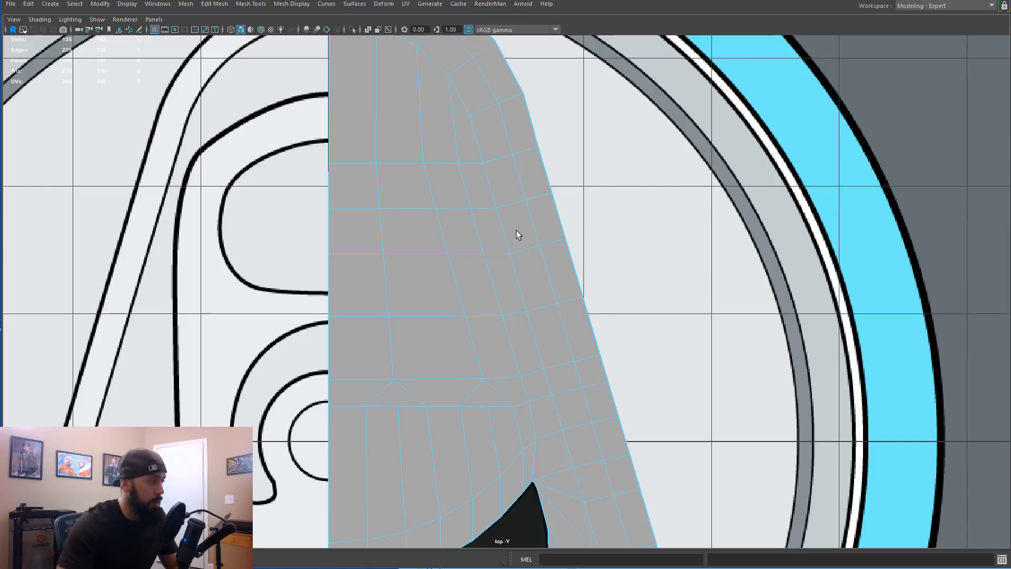
pyautogui.press('q')
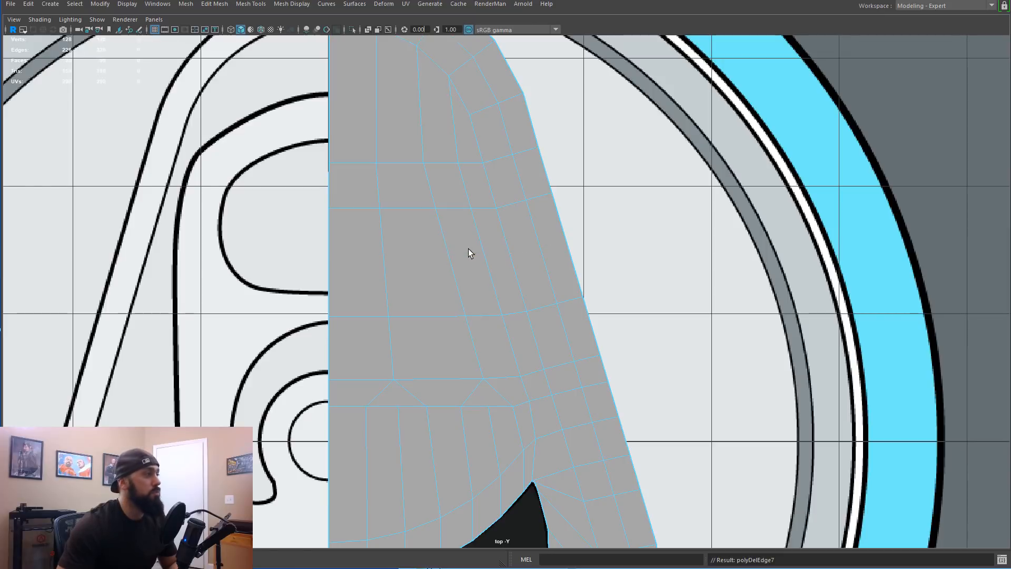
# Step: Even out the spacing of the two middle horizontal edge loops on the upper half lid, moving the upper one down and the lower one up
pyautogui.scroll(1, 468, 250)
pyautogui.rightClick(386, 208)
pyautogui.press('w')
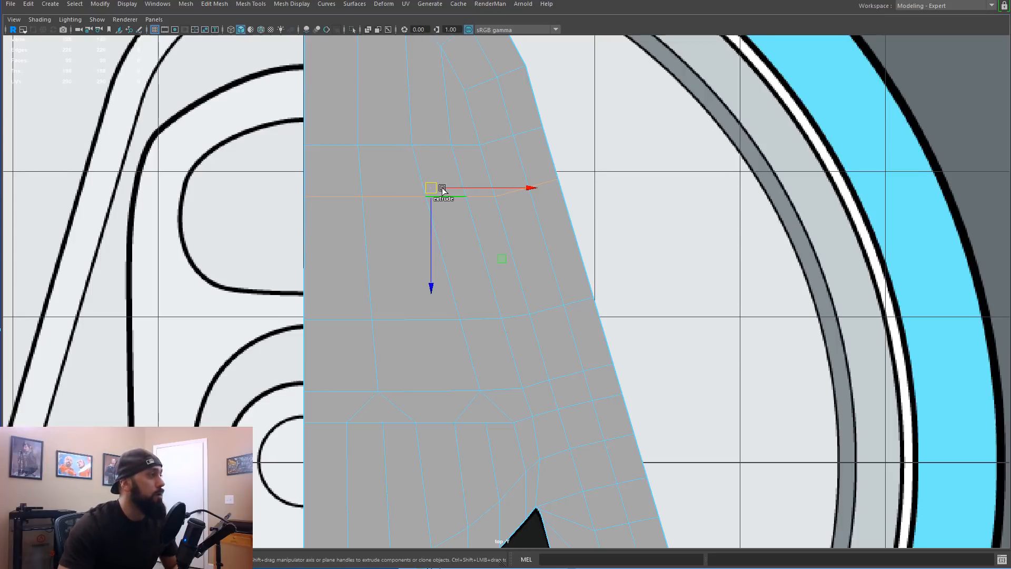
pyautogui.moveTo(430, 215); pyautogui.dragTo(430, 232)
pyautogui.hotkey('ctrl', 'z')
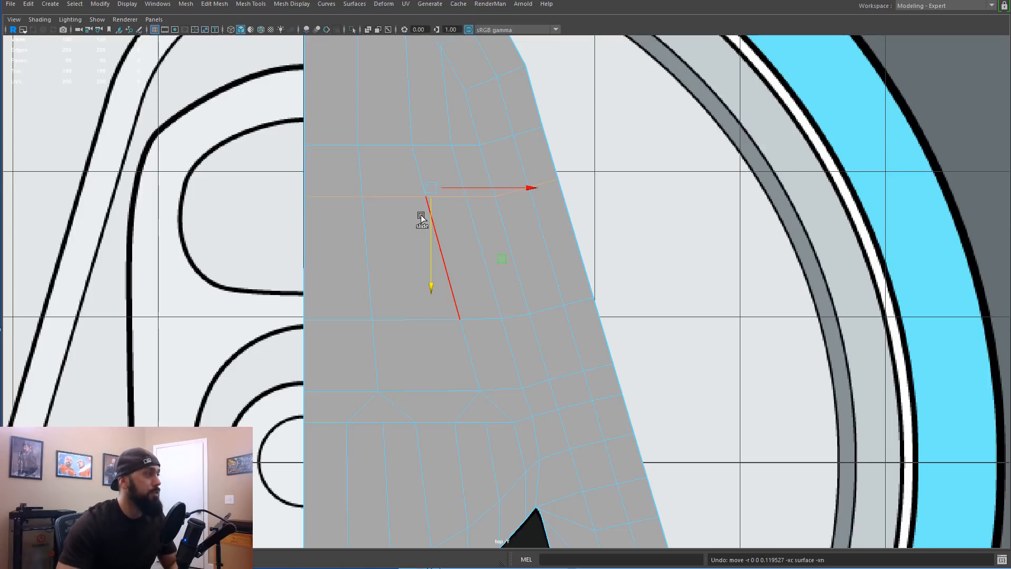
pyautogui.moveTo(429, 191); pyautogui.dragTo(432, 256)
pyautogui.click(415, 317)
pyautogui.moveTo(453, 309); pyautogui.dragTo(455, 296)
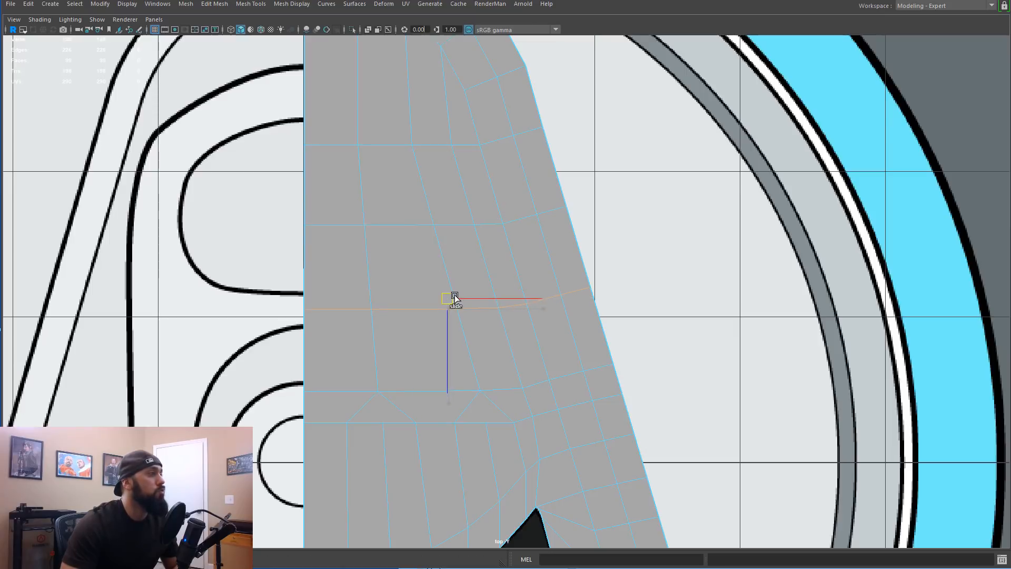
pyautogui.moveTo(467, 224); pyautogui.dragTo(467, 207, button='right')
# Step: Examine the half lid's outer border from its lower end to its upper end and check its edge count
pyautogui.keyDown('alt'); pyautogui.moveTo(447, 232); pyautogui.dragTo(431, 183, button='middle'); pyautogui.keyUp('alt')
pyautogui.scroll(-5, 430, 182)
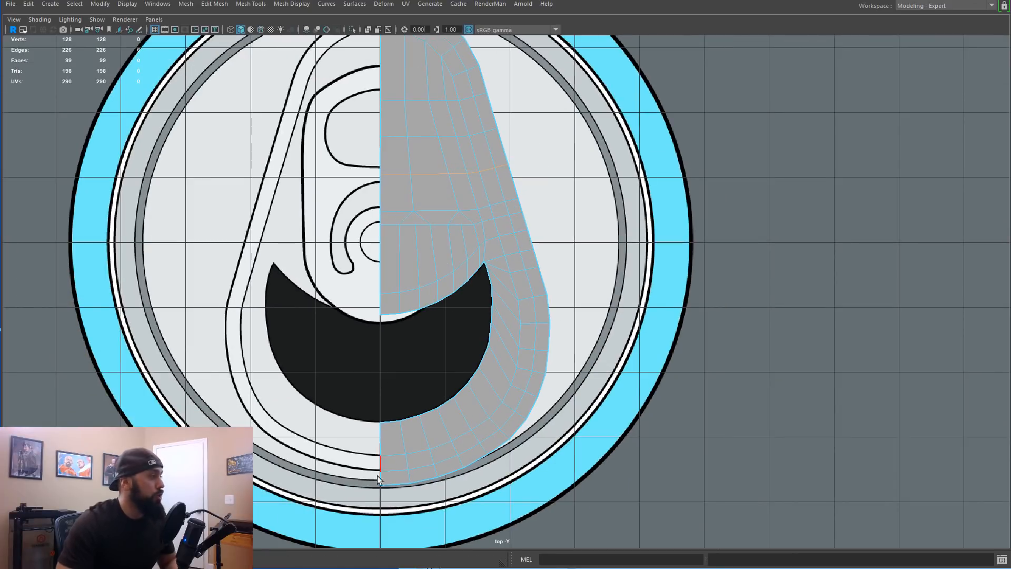
pyautogui.click(402, 487)
pyautogui.keyDown('alt'); pyautogui.moveTo(390, 249); pyautogui.dragTo(395, 419, button='middle'); pyautogui.keyUp('alt')
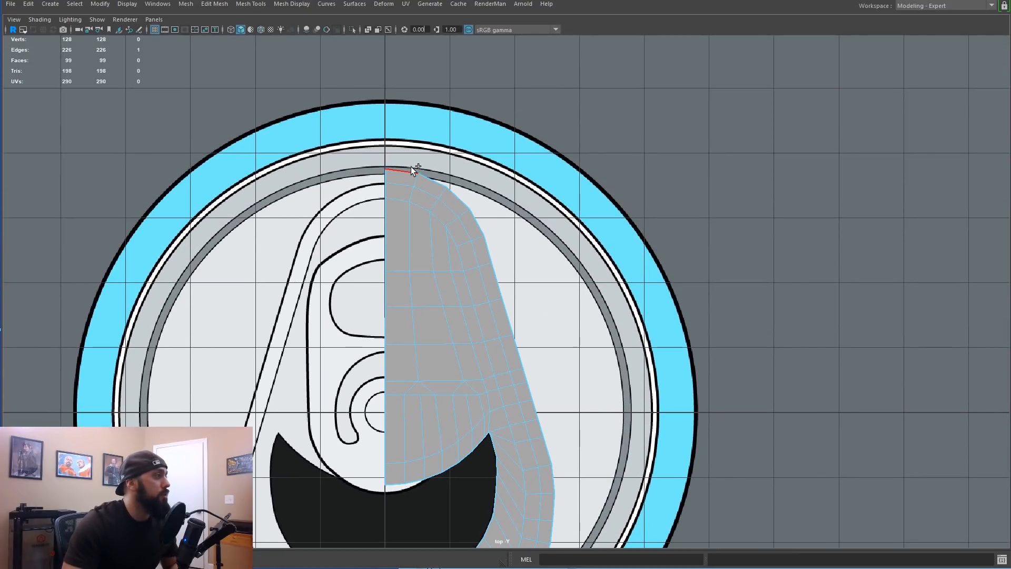
pyautogui.doubleClick(410, 170)
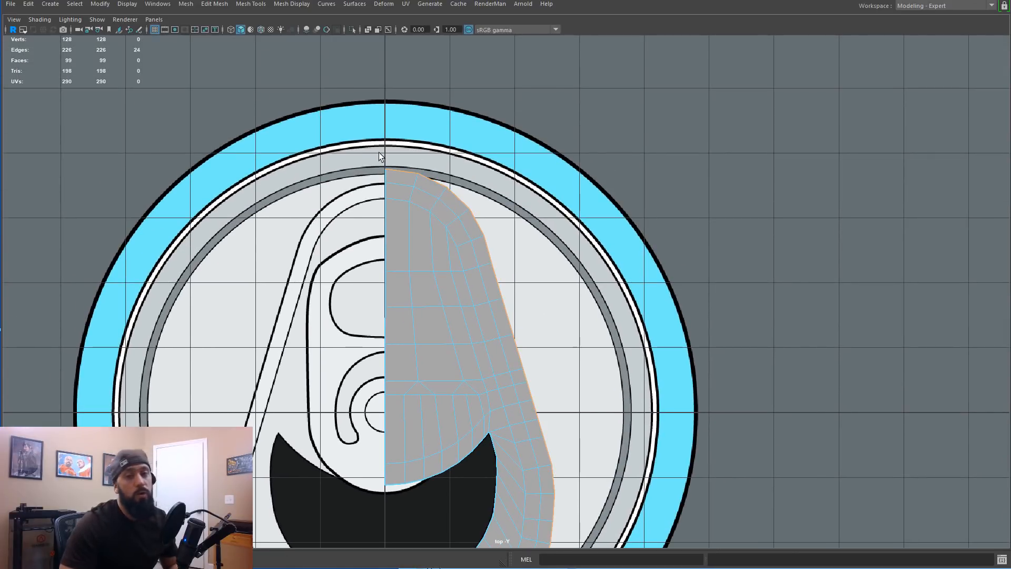
pyautogui.keyDown('alt'); pyautogui.moveTo(310, 230); pyautogui.dragTo(306, 140, button='middle'); pyautogui.keyUp('alt')
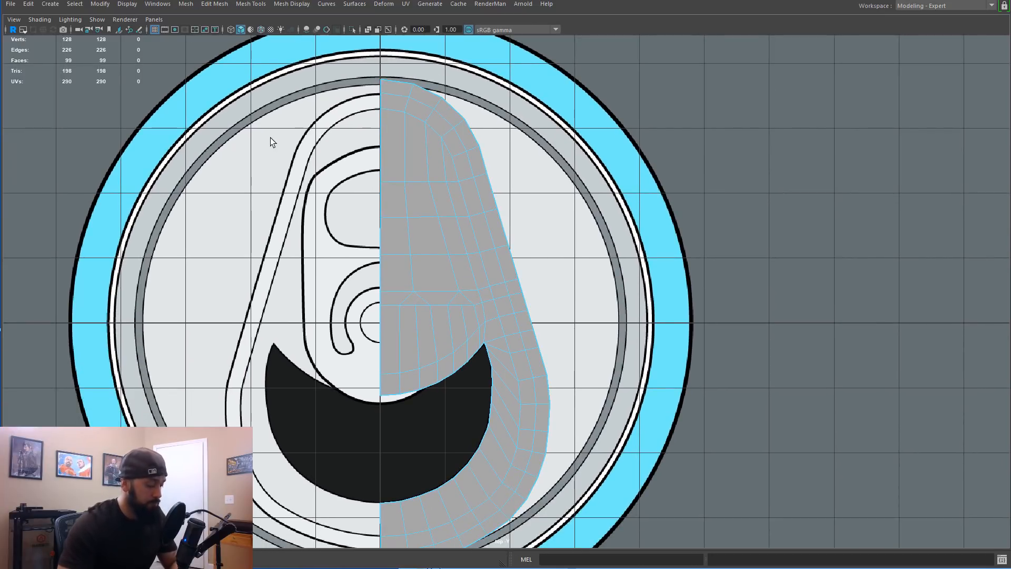
# Step: Create a 48-sided polygon cylinder at the origin and scale it uniformly to match the blueprint's circle inside the dark grey ring
pyautogui.keyDown('shift'); pyautogui.moveTo(270, 138); pyautogui.dragTo(321, 154, button='right'); pyautogui.keyUp('shift')
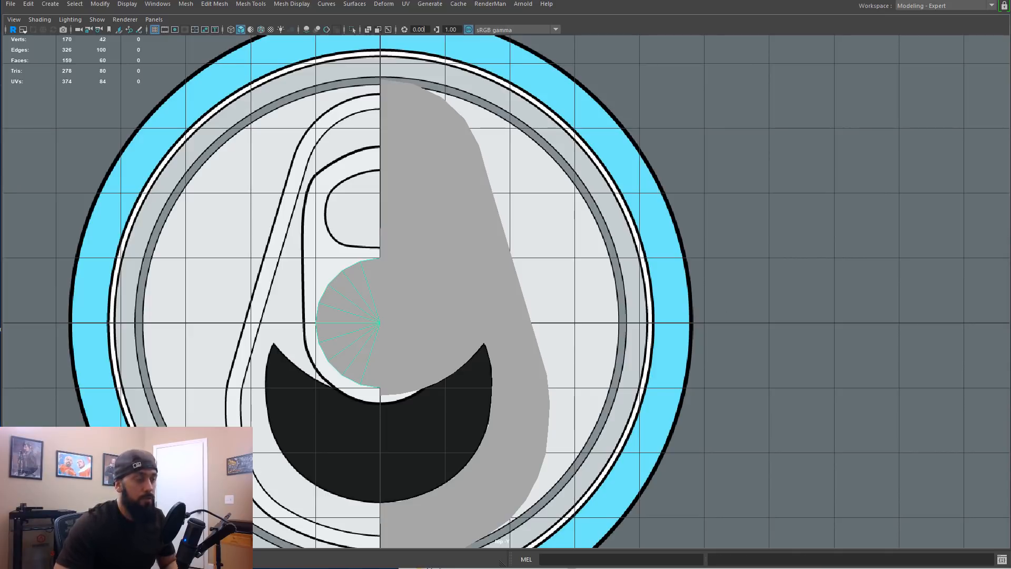
pyautogui.press('Return')
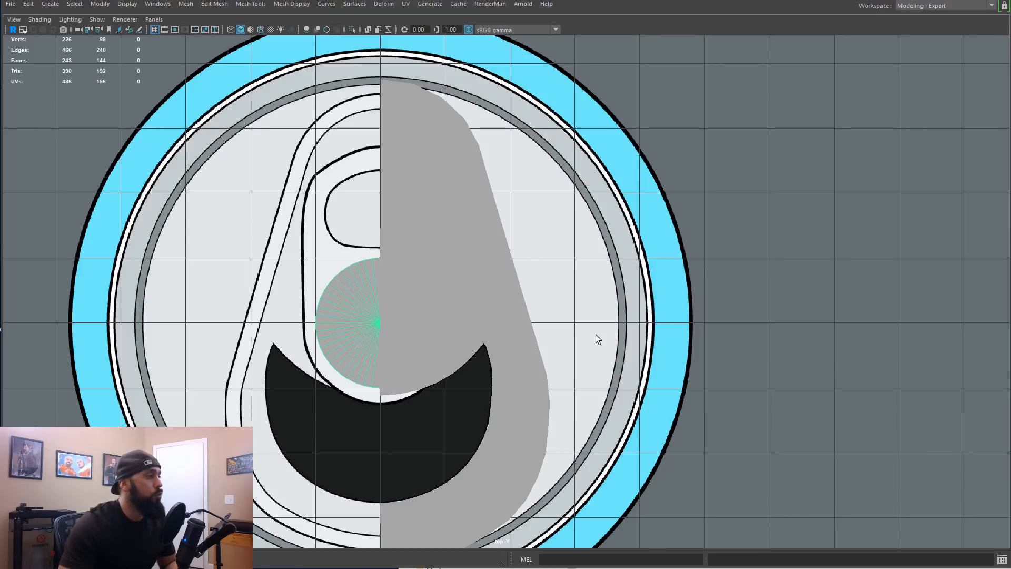
pyautogui.press('r')
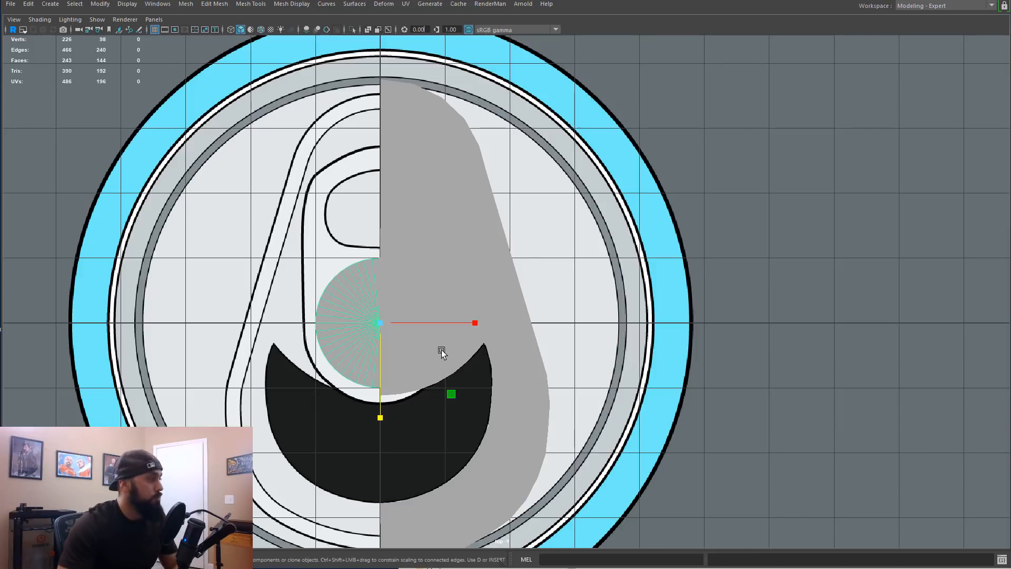
pyautogui.moveTo(380, 322); pyautogui.dragTo(680, 323)
pyautogui.moveTo(604, 318)
pyautogui.keyDown('alt'); pyautogui.mouseDown(button='middle')
pyautogui.moveTo(632, 285)
pyautogui.moveTo(609, 299)
pyautogui.mouseUp(button='middle'); pyautogui.keyUp('alt')
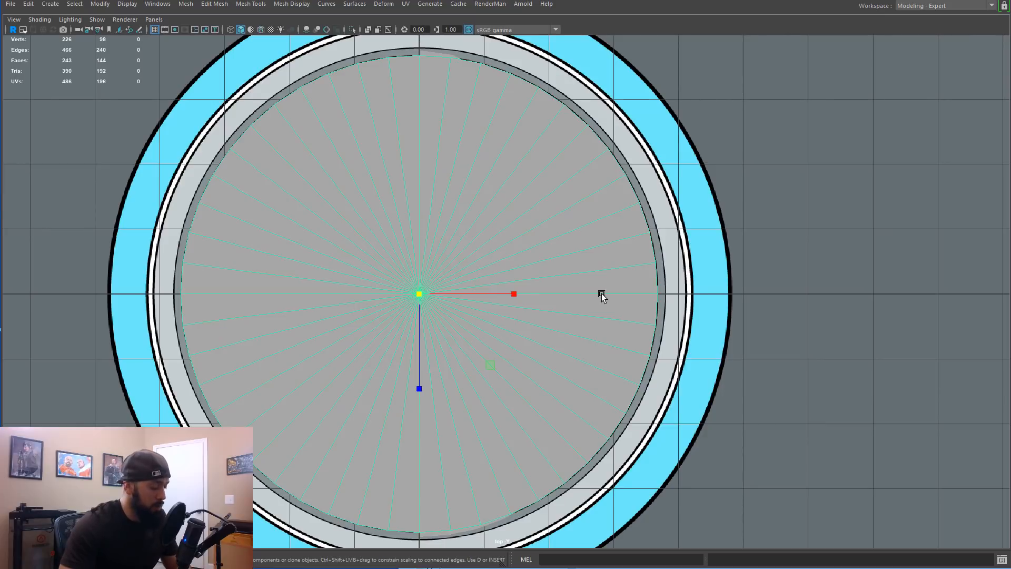
pyautogui.press('q')
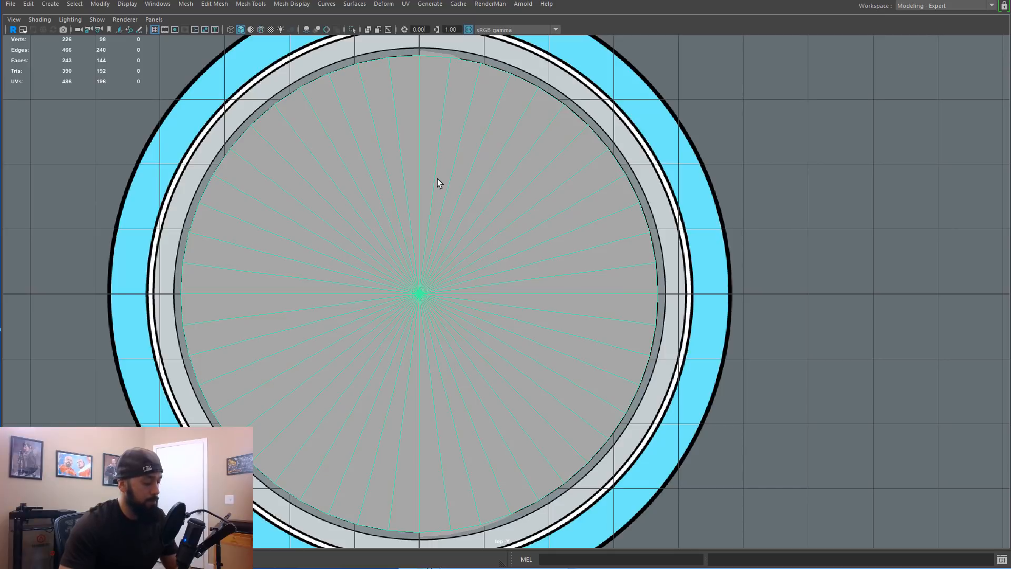
# Step: Delete all of the cylinder's faces except the right half of its top cap
pyautogui.press('F11')
pyautogui.moveTo(441, 105)
pyautogui.mouseDown()
pyautogui.moveTo(557, 206)
pyautogui.moveTo(514, 370)
pyautogui.moveTo(430, 441)
pyautogui.mouseUp()
pyautogui.hotkey('ctrl', 'shift', 'i')
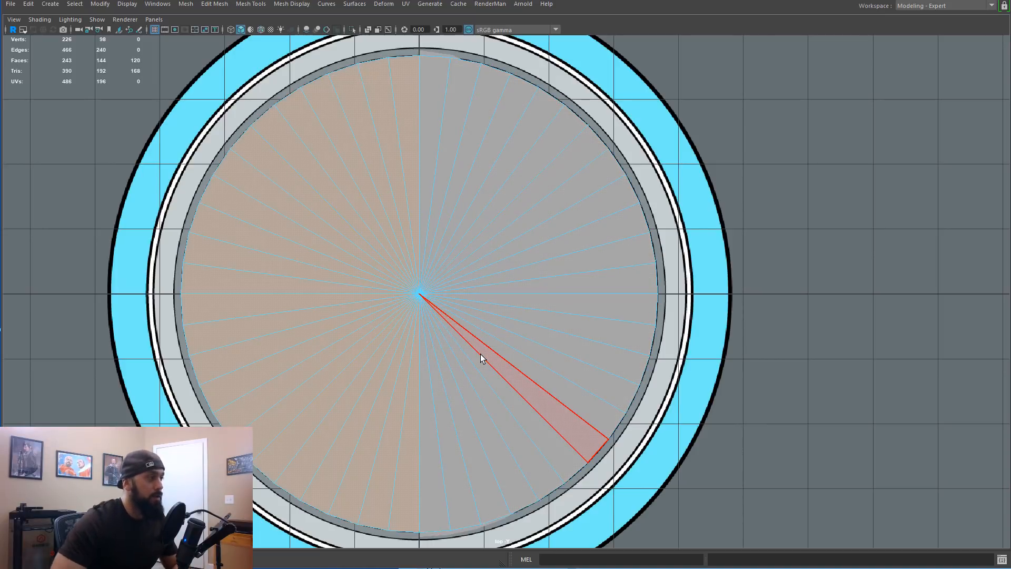
pyautogui.press('Delete')
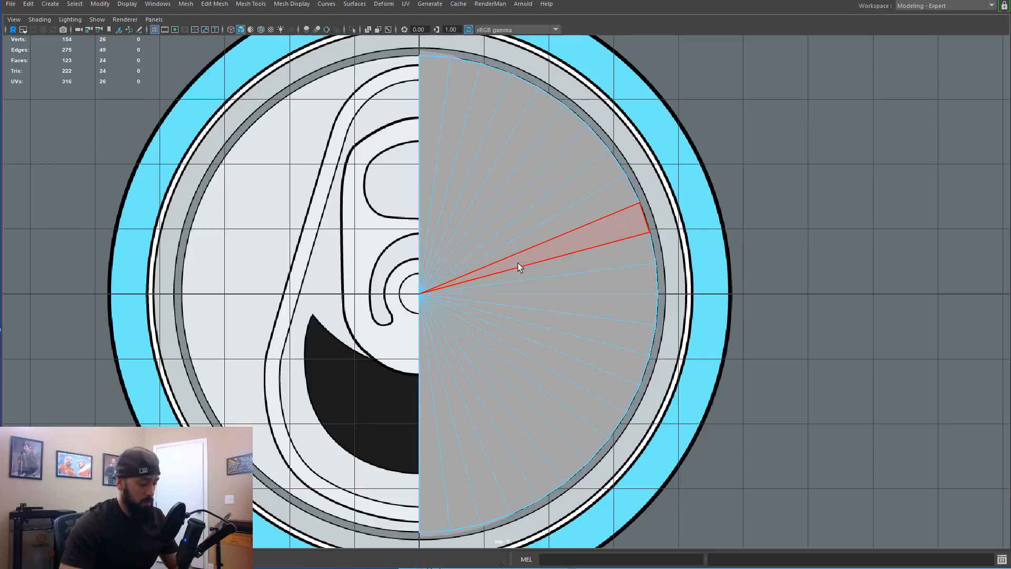
# Step: Switch the top view to wireframe display to compare the half disc with the half lid and blueprint
pyautogui.hotkey('alt', 'x')
pyautogui.scroll(2, 547, 274)
pyautogui.keyDown('alt'); pyautogui.moveTo(652, 334); pyautogui.dragTo(480, 245, button='middle'); pyautogui.keyUp('alt')
pyautogui.keyDown('alt'); pyautogui.moveTo(431, 223); pyautogui.dragTo(447, 391, button='middle'); pyautogui.keyUp('alt')
pyautogui.keyDown('alt'); pyautogui.moveTo(411, 208); pyautogui.dragTo(544, 322, button='middle'); pyautogui.keyUp('alt')
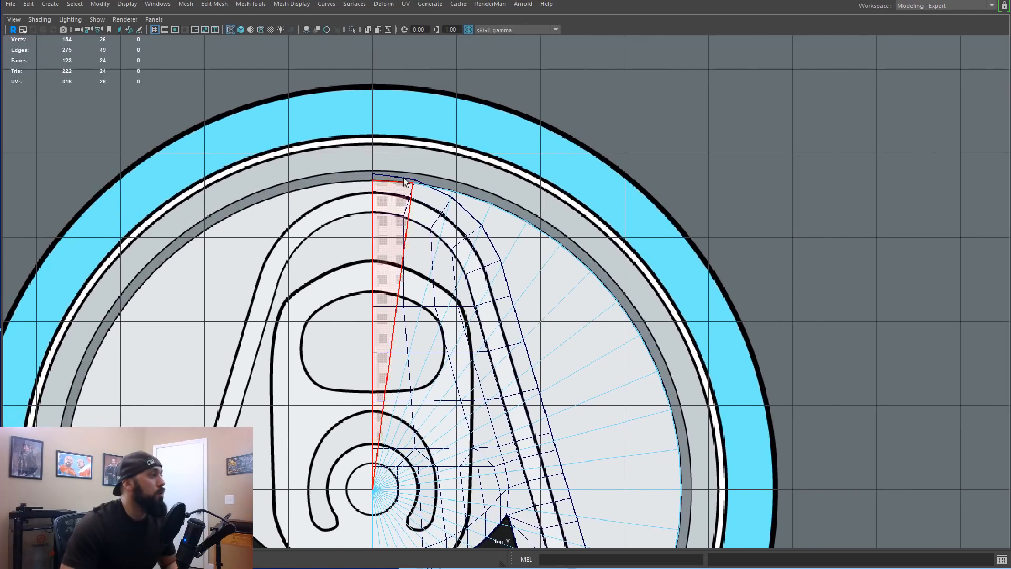
# Step: Select the half disc's outer arc edges from its upper end to its lower end and extrude them
pyautogui.moveTo(423, 183); pyautogui.dragTo(422, 150, button='right')
pyautogui.click(405, 182)
pyautogui.keyDown('alt'); pyautogui.moveTo(498, 348); pyautogui.dragTo(441, 121, button='middle'); pyautogui.keyUp('alt')
pyautogui.keyDown('alt'); pyautogui.moveTo(450, 491); pyautogui.dragTo(445, 283, button='middle'); pyautogui.keyUp('alt')
pyautogui.keyDown('alt'); pyautogui.moveTo(358, 395); pyautogui.dragTo(357, 336, button='middle'); pyautogui.keyUp('alt')
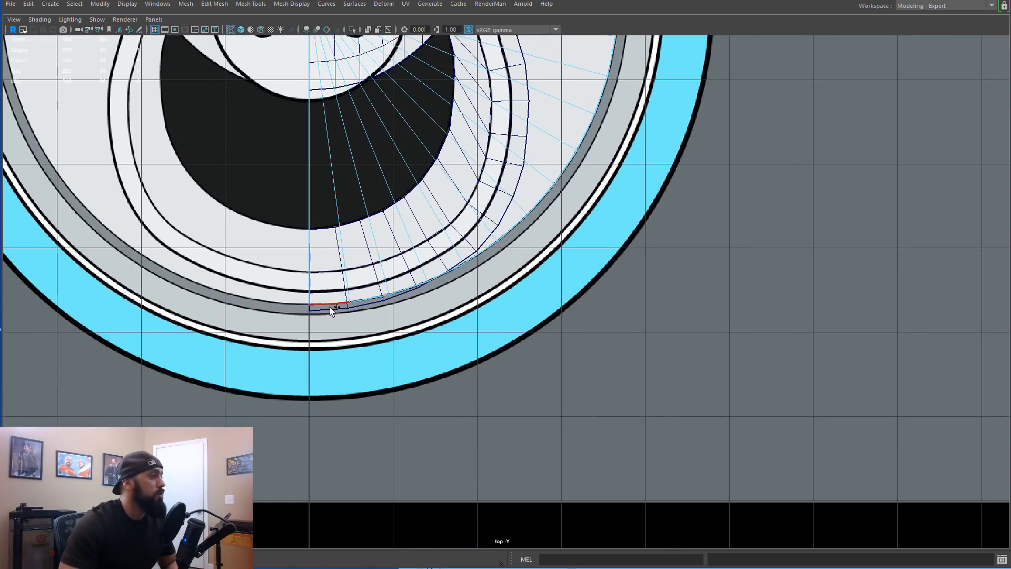
pyautogui.keyDown('alt'); pyautogui.moveTo(363, 291); pyautogui.dragTo(363, 403, button='middle'); pyautogui.keyUp('alt')
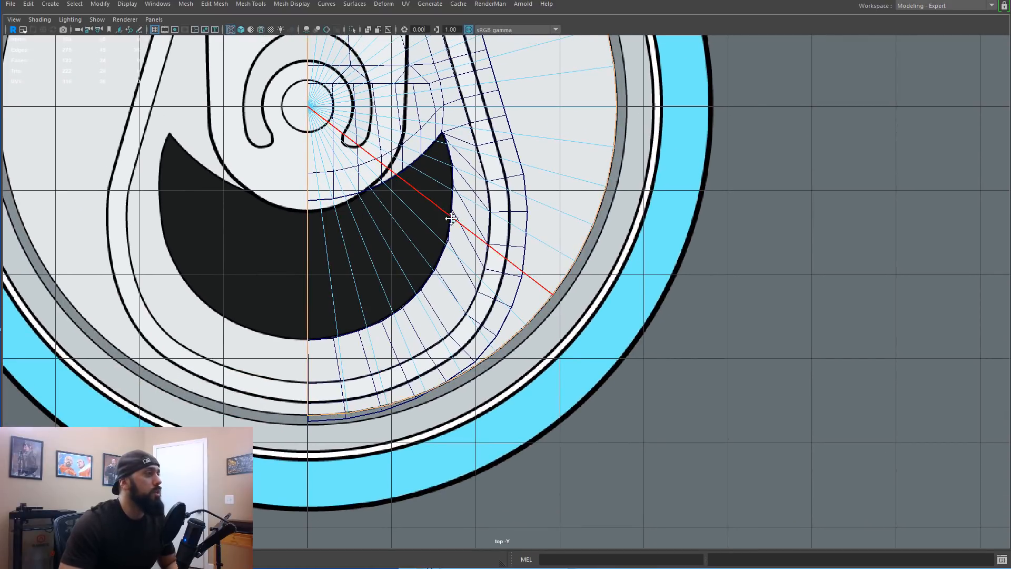
pyautogui.keyDown('alt'); pyautogui.moveTo(388, 233); pyautogui.dragTo(488, 388, button='middle'); pyautogui.keyUp('alt')
pyautogui.keyDown('alt'); pyautogui.moveTo(431, 403); pyautogui.dragTo(364, 492, button='middle'); pyautogui.keyUp('alt')
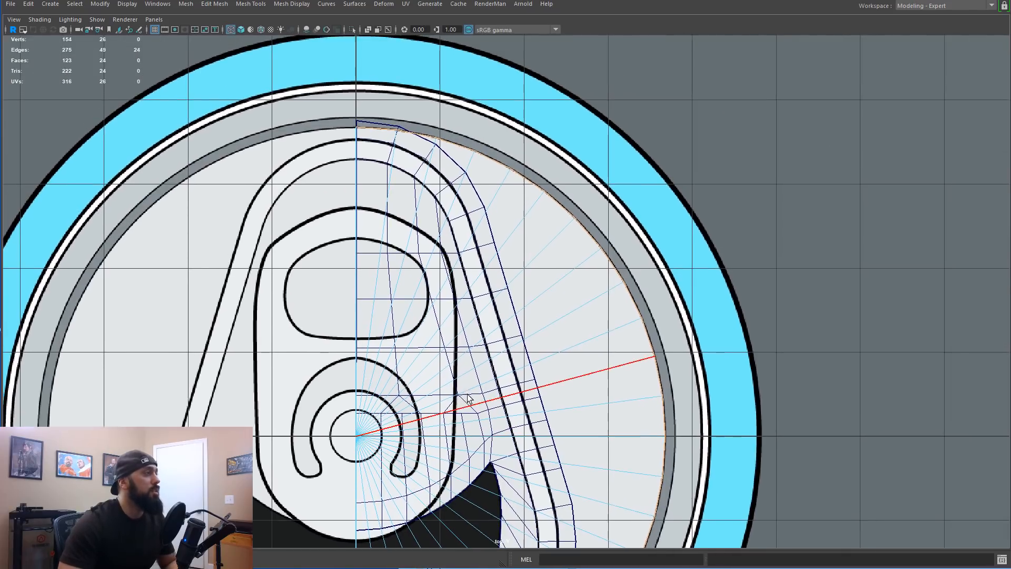
pyautogui.hotkey('ctrl', 'e')
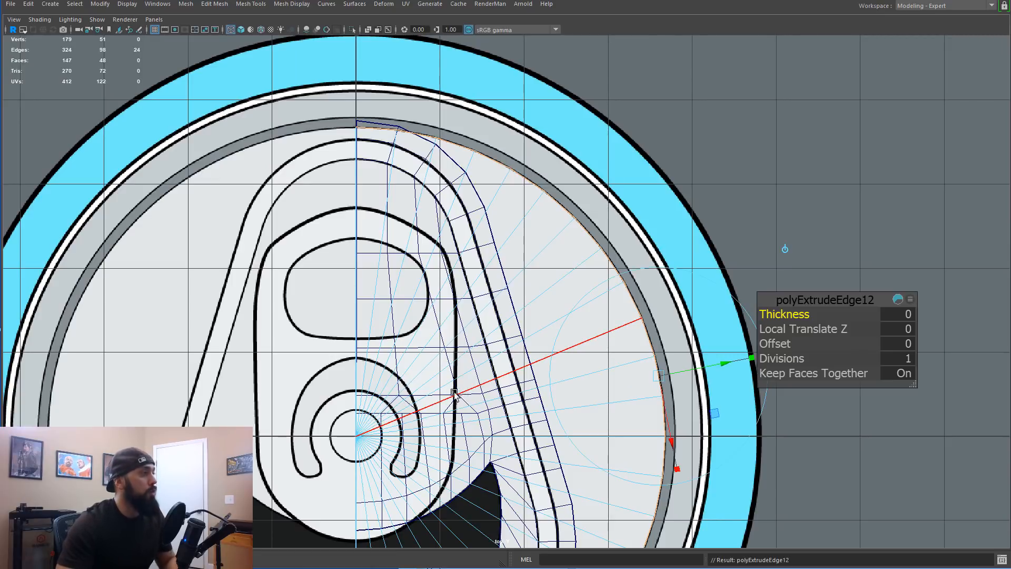
# Step: Undo the edge extrusion and the preceding face deletions back to the full cylinder
pyautogui.hotkey('ctrl', 'z')
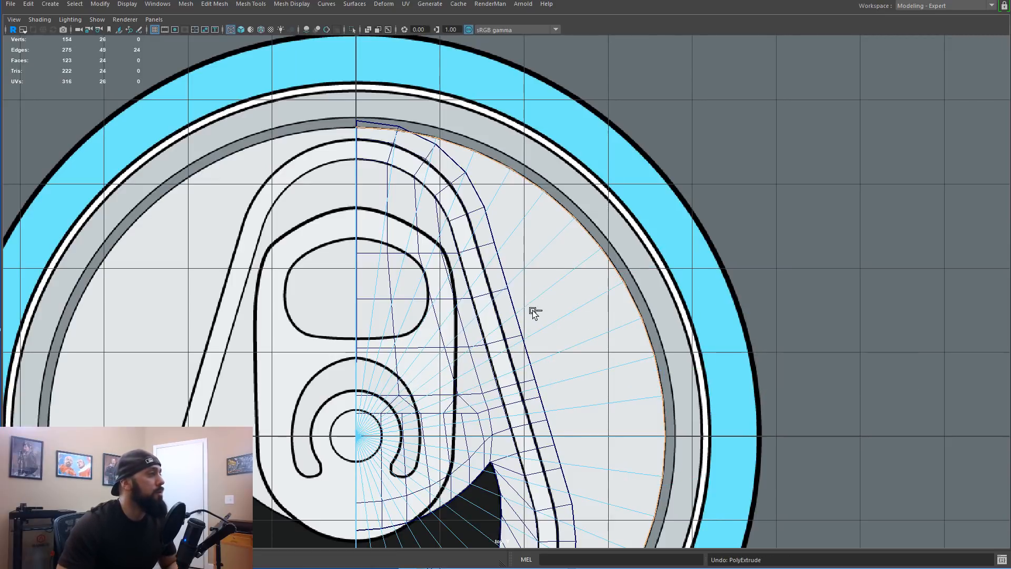
pyautogui.hotkey('ctrl', 'z')
pyautogui.hotkey('ctrl', 'z')
pyautogui.hotkey('ctrl', 'z')
pyautogui.hotkey('ctrl', 'z')
pyautogui.hotkey('ctrl', 'z')
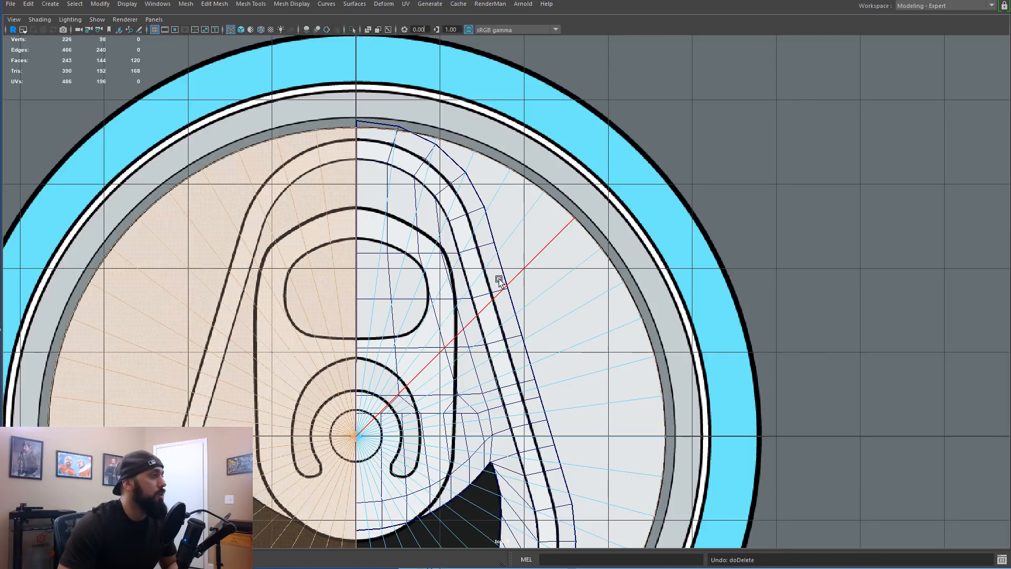
# Step: Delete only the cylinder's top cap faces, keeping its walls and bottom
pyautogui.keyDown('alt'); pyautogui.moveTo(487, 363); pyautogui.dragTo(584, 226, button='middle'); pyautogui.keyUp('alt')
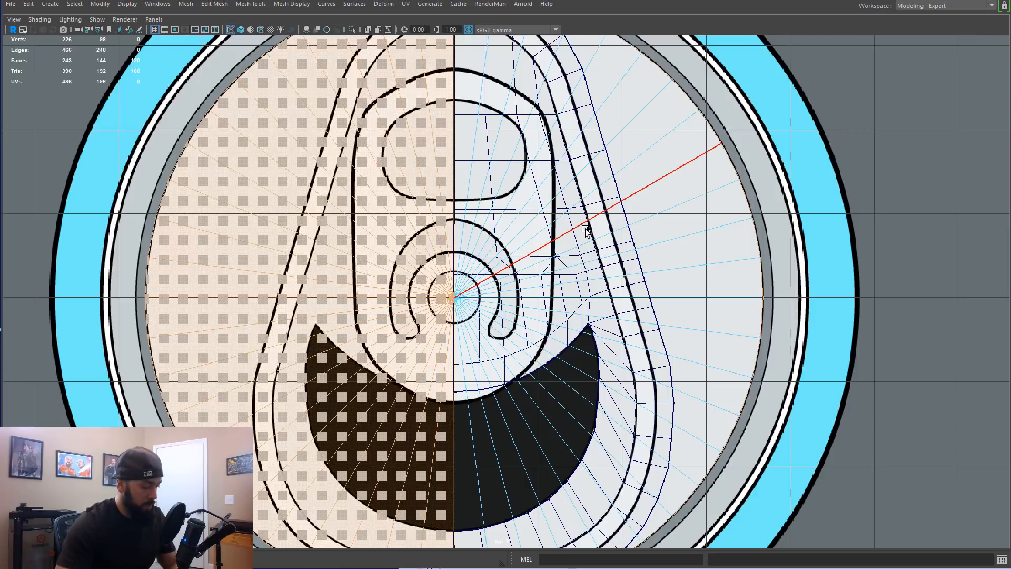
pyautogui.press('space')
pyautogui.press('space')
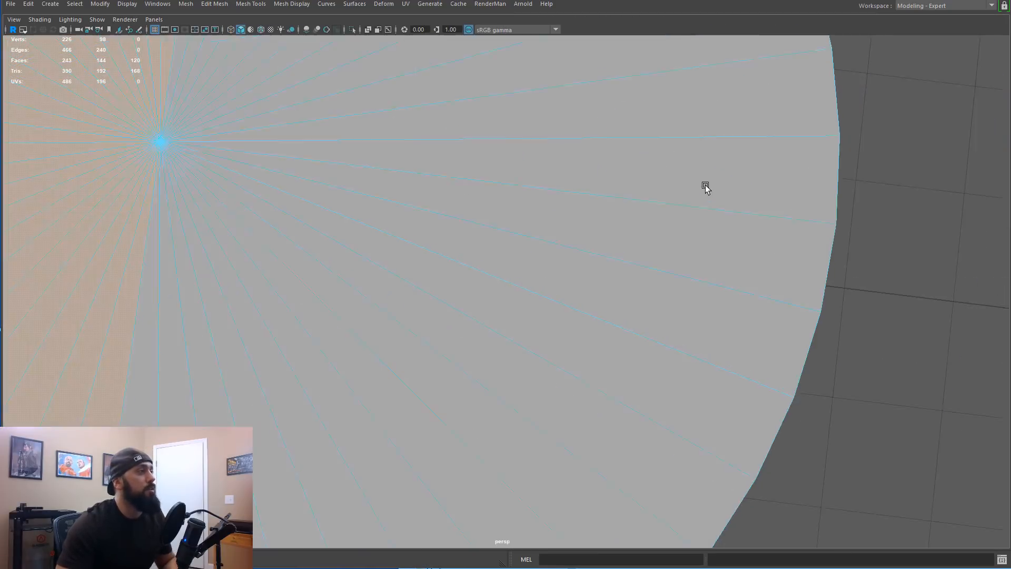
pyautogui.scroll(-8, 703, 226)
pyautogui.keyDown('alt'); pyautogui.moveTo(693, 255); pyautogui.dragTo(647, 241); pyautogui.keyUp('alt')
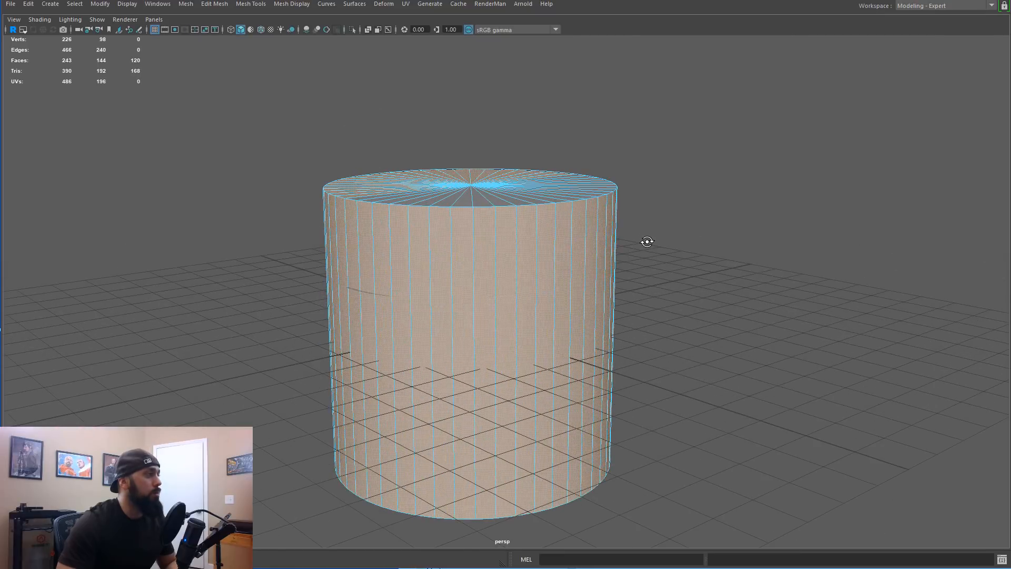
pyautogui.moveTo(719, 271); pyautogui.dragTo(217, 18)
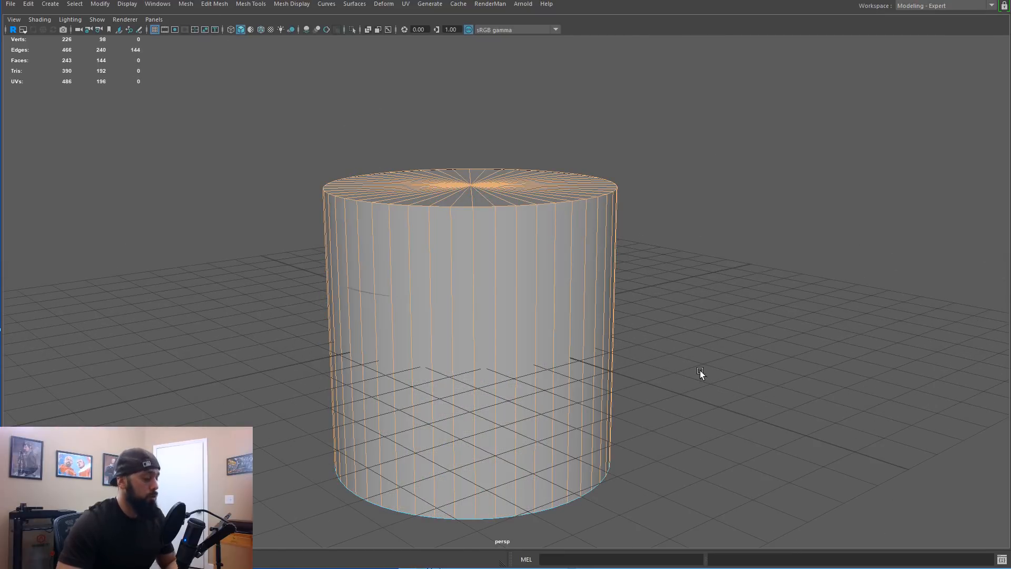
pyautogui.press('F11')
pyautogui.moveTo(751, 335); pyautogui.dragTo(220, 66)
pyautogui.keyDown('alt'); pyautogui.moveTo(523, 312); pyautogui.dragTo(204, 199); pyautogui.keyUp('alt')
pyautogui.keyDown('alt'); pyautogui.moveTo(365, 189); pyautogui.dragTo(368, 214); pyautogui.keyUp('alt')
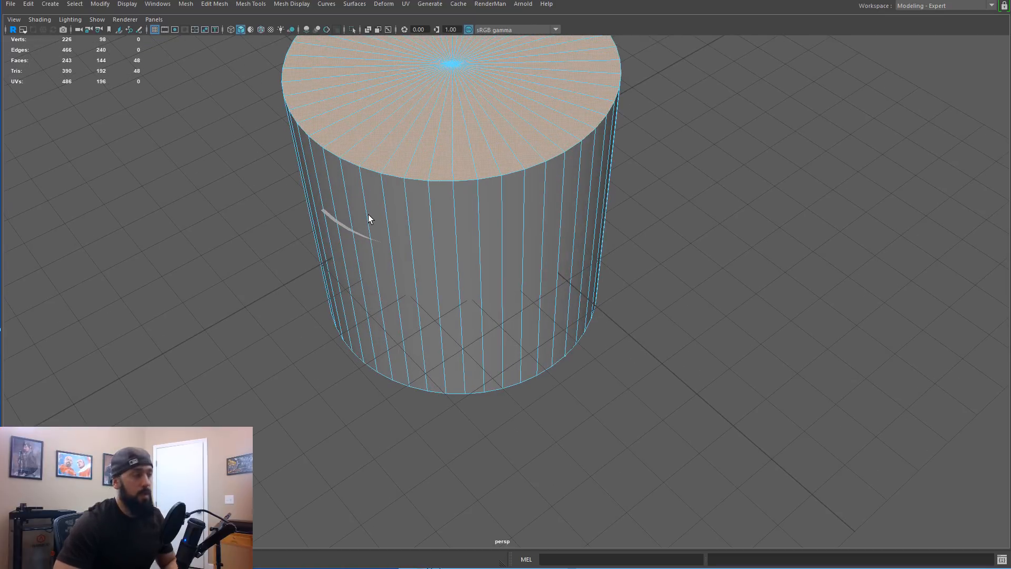
pyautogui.press('Delete')
pyautogui.keyDown('alt'); pyautogui.moveTo(489, 213); pyautogui.dragTo(421, 185); pyautogui.keyUp('alt')
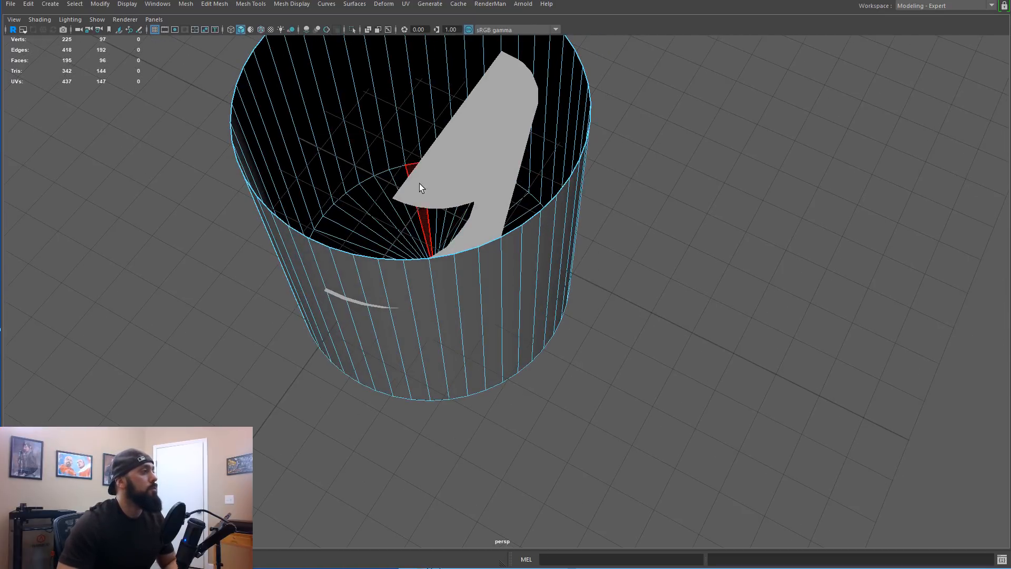
# Step: Extrude the cylinder's open top border edge loop outward with thickness 0.12 to cover the dark ring in the reference
pyautogui.press('space')
pyautogui.press('space')
pyautogui.scroll(5, 616, 228)
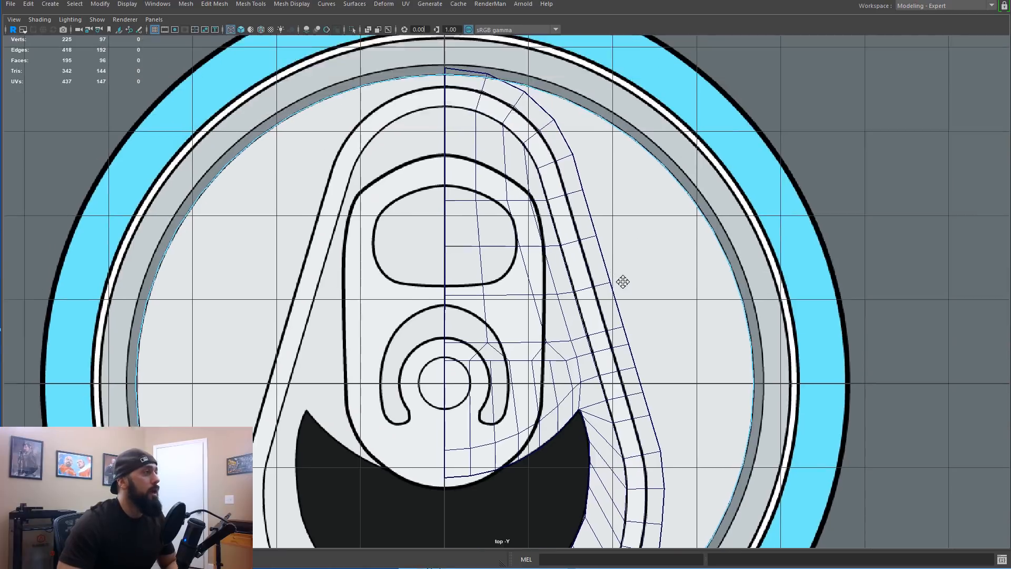
pyautogui.scroll(2, 522, 268)
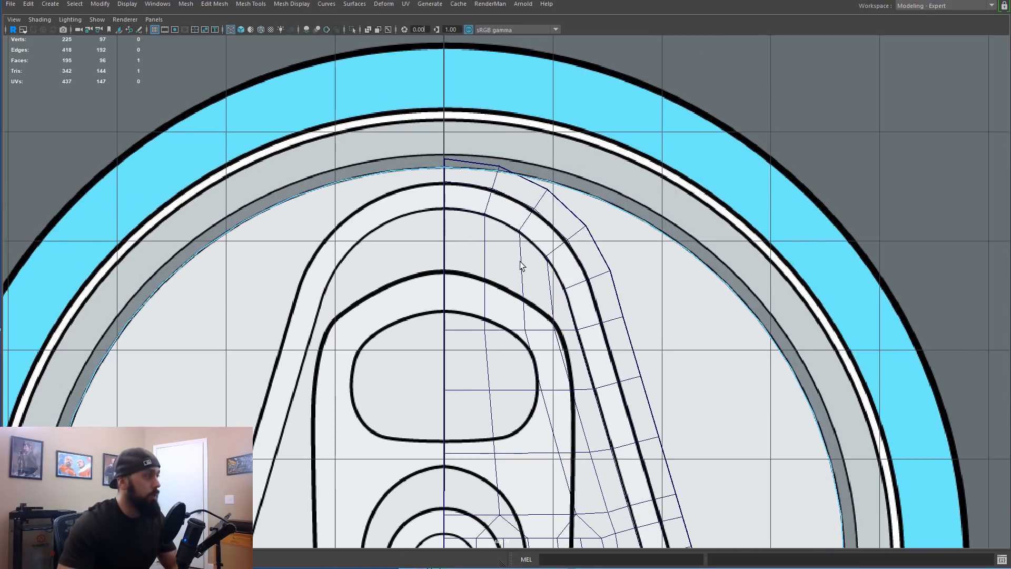
pyautogui.moveTo(453, 171); pyautogui.dragTo(451, 140, button='right')
pyautogui.doubleClick(459, 168)
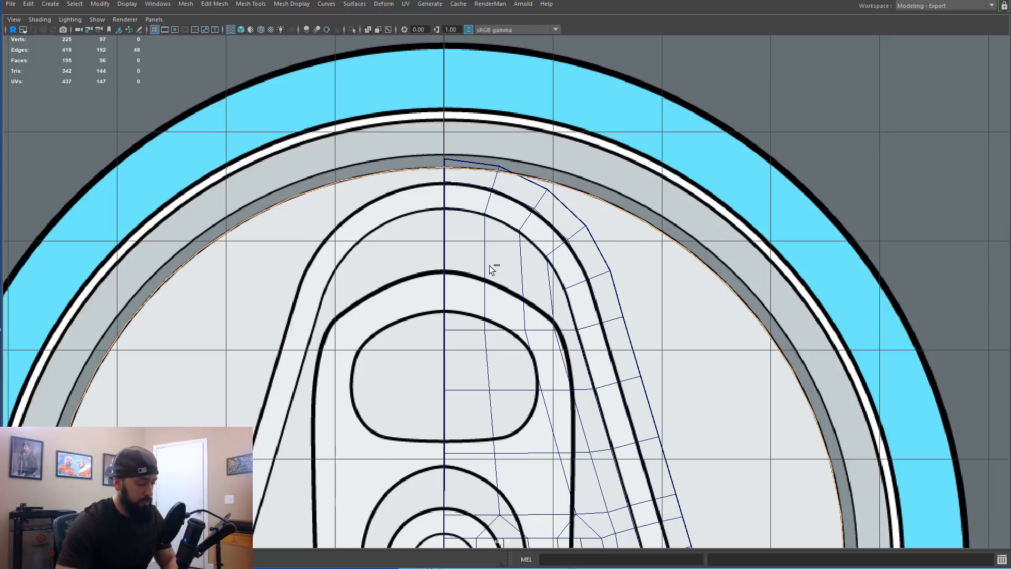
pyautogui.hotkey('ctrl', 'e')
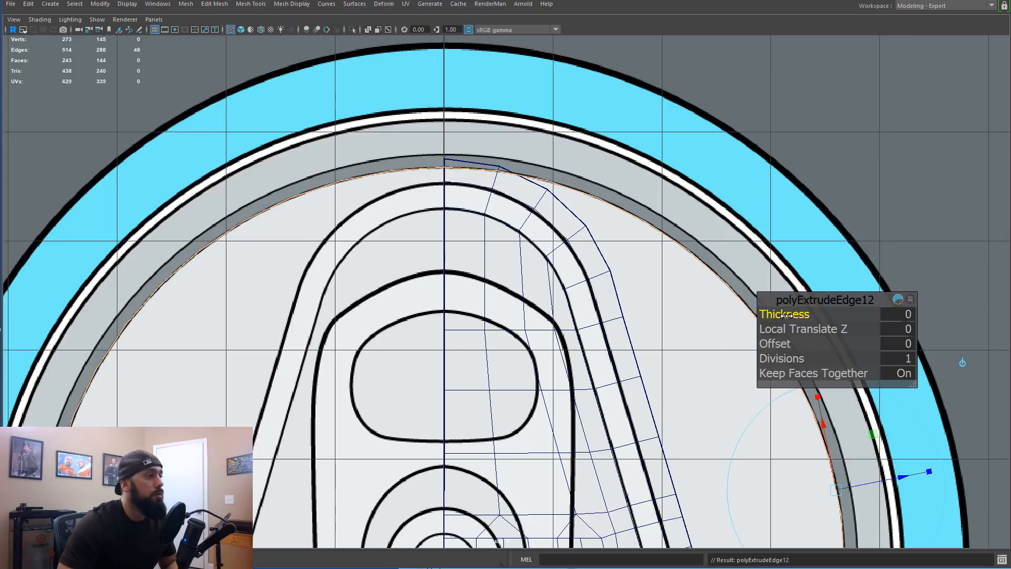
pyautogui.moveTo(784, 313)
pyautogui.mouseDown()
pyautogui.moveTo(801, 313)
pyautogui.moveTo(792, 313)
pyautogui.mouseUp()
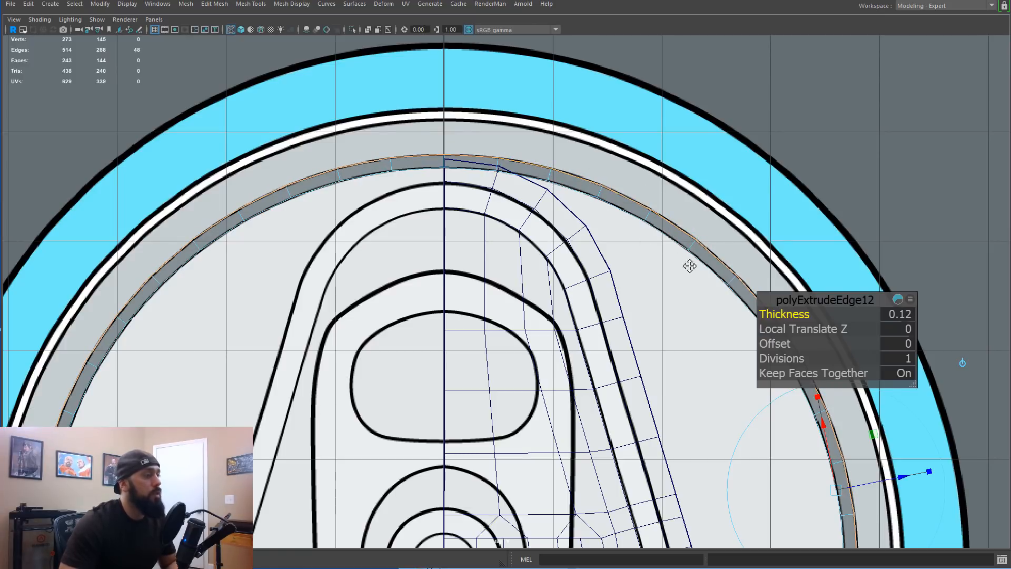
pyautogui.keyDown('alt'); pyautogui.moveTo(691, 266); pyautogui.dragTo(600, 227, button='middle'); pyautogui.keyUp('alt')
pyautogui.moveTo(552, 283)
pyautogui.keyDown('alt'); pyautogui.mouseDown(button='middle')
pyautogui.moveTo(643, 156)
pyautogui.moveTo(570, 104)
pyautogui.mouseUp(button='middle'); pyautogui.keyUp('alt')
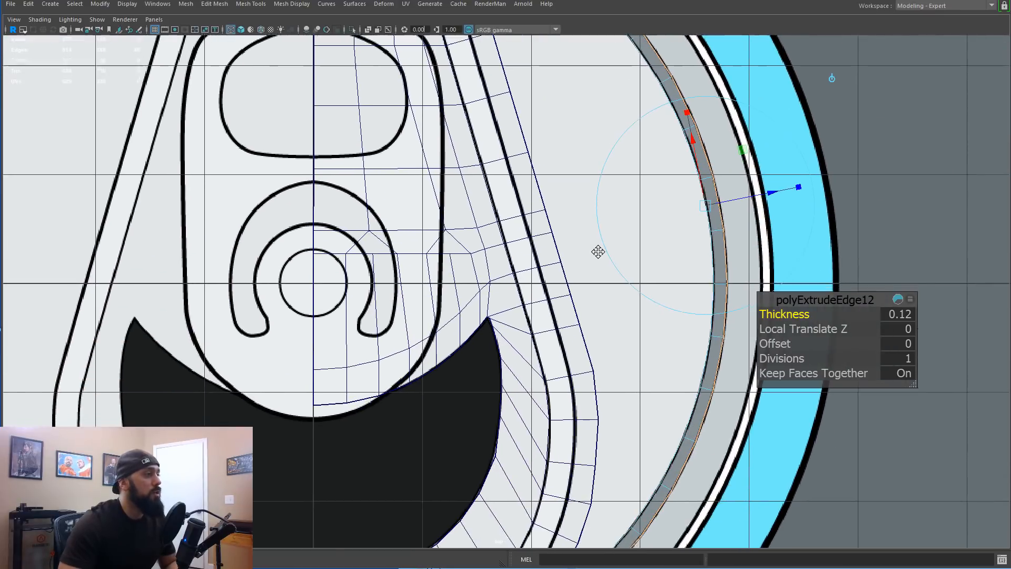
pyautogui.keyDown('alt'); pyautogui.moveTo(612, 286); pyautogui.dragTo(553, 91, button='middle'); pyautogui.keyUp('alt')
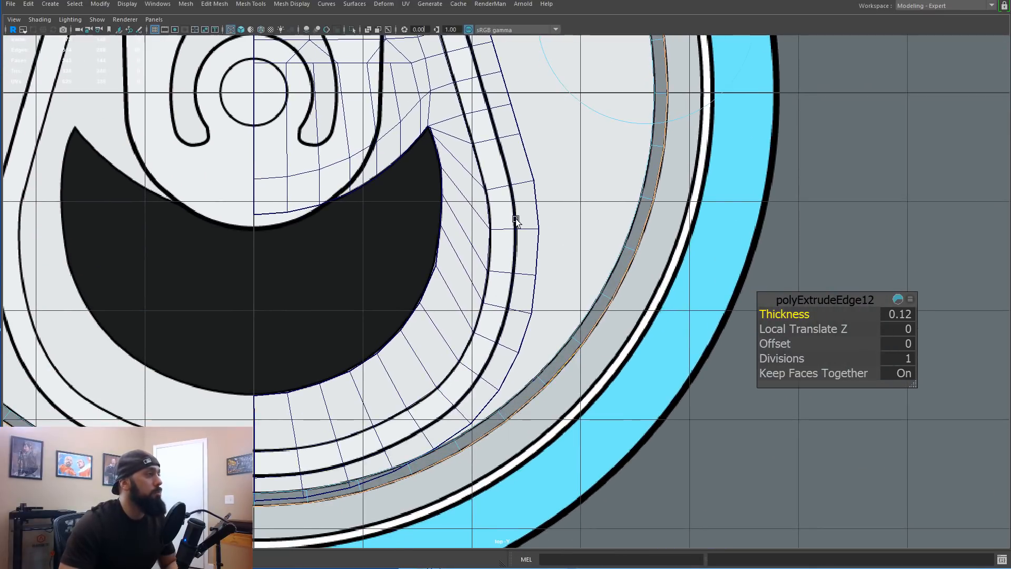
pyautogui.moveTo(493, 203)
pyautogui.keyDown('alt'); pyautogui.mouseDown(button='middle')
pyautogui.moveTo(479, 368)
pyautogui.moveTo(457, 419)
pyautogui.mouseUp(button='middle'); pyautogui.keyUp('alt')
pyautogui.moveTo(429, 179)
pyautogui.keyDown('alt'); pyautogui.mouseDown(button='middle')
pyautogui.moveTo(485, 361)
pyautogui.moveTo(537, 415)
pyautogui.mouseUp(button='middle'); pyautogui.keyUp('alt')
pyautogui.keyDown('alt'); pyautogui.moveTo(487, 350); pyautogui.dragTo(459, 314, button='middle'); pyautogui.keyUp('alt')
# Step: Delete the cylinder's wall and bottom faces, keeping only the extruded flat ring
pyautogui.moveTo(462, 141); pyautogui.dragTo(498, 127, button='right')
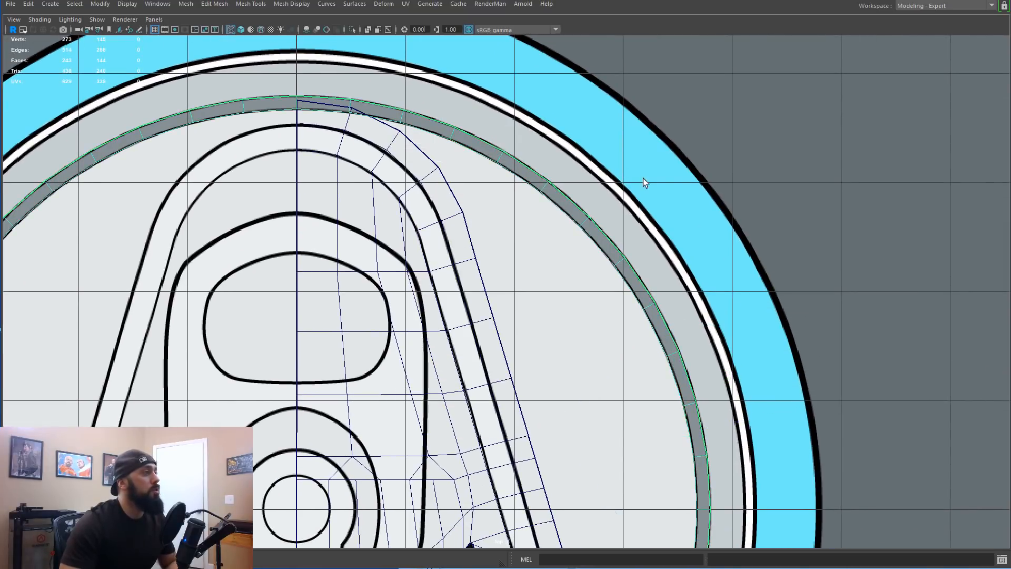
pyautogui.press('space')
pyautogui.keyDown('alt'); pyautogui.moveTo(754, 196); pyautogui.dragTo(742, 139); pyautogui.keyUp('alt')
pyautogui.moveTo(741, 136); pyautogui.dragTo(743, 177, button='right')
pyautogui.keyDown('alt'); pyautogui.moveTo(873, 263); pyautogui.dragTo(604, 148); pyautogui.keyUp('alt')
pyautogui.press('Delete')
# Step: Reverse the normals of all the flat ring's faces
pyautogui.keyDown('alt'); pyautogui.moveTo(689, 108); pyautogui.dragTo(706, 149); pyautogui.keyUp('alt')
pyautogui.keyDown('alt'); pyautogui.moveTo(706, 149); pyautogui.dragTo(842, 153, button='right'); pyautogui.keyUp('alt')
pyautogui.keyDown('alt'); pyautogui.moveTo(753, 139); pyautogui.dragTo(775, 225, button='middle'); pyautogui.keyUp('alt')
pyautogui.keyDown('alt'); pyautogui.moveTo(775, 225); pyautogui.dragTo(734, 176); pyautogui.keyUp('alt')
pyautogui.keyDown('alt'); pyautogui.moveTo(733, 176); pyautogui.dragTo(763, 234, button='middle'); pyautogui.keyUp('alt')
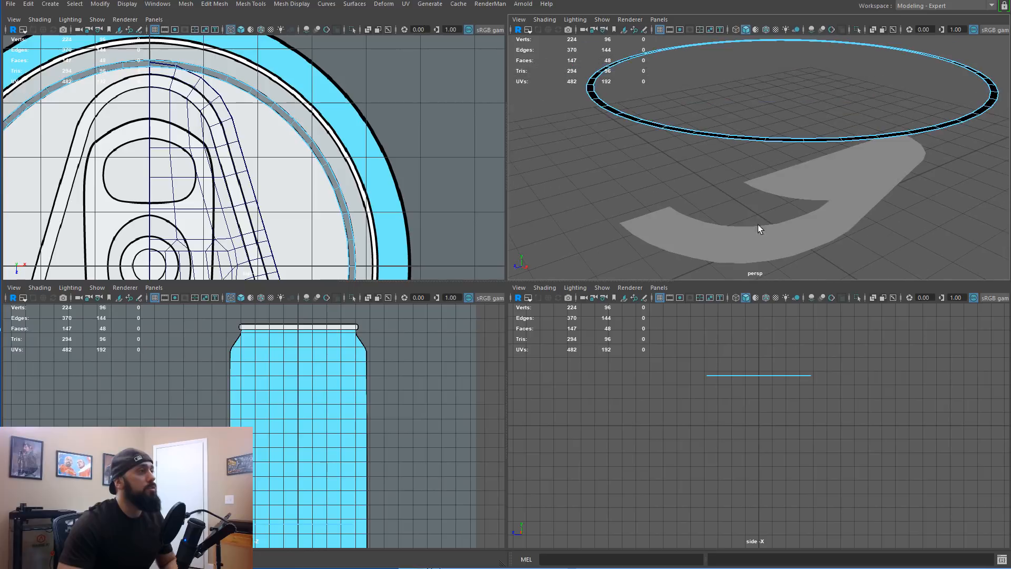
pyautogui.keyDown('alt'); pyautogui.moveTo(763, 234); pyautogui.dragTo(751, 266); pyautogui.keyUp('alt')
pyautogui.moveTo(693, 207)
pyautogui.keyDown('alt'); pyautogui.mouseDown()
pyautogui.moveTo(688, 127)
pyautogui.moveTo(708, 216)
pyautogui.mouseUp(); pyautogui.keyUp('alt')
pyautogui.rightClick(709, 217)
pyautogui.doubleClick(711, 214)
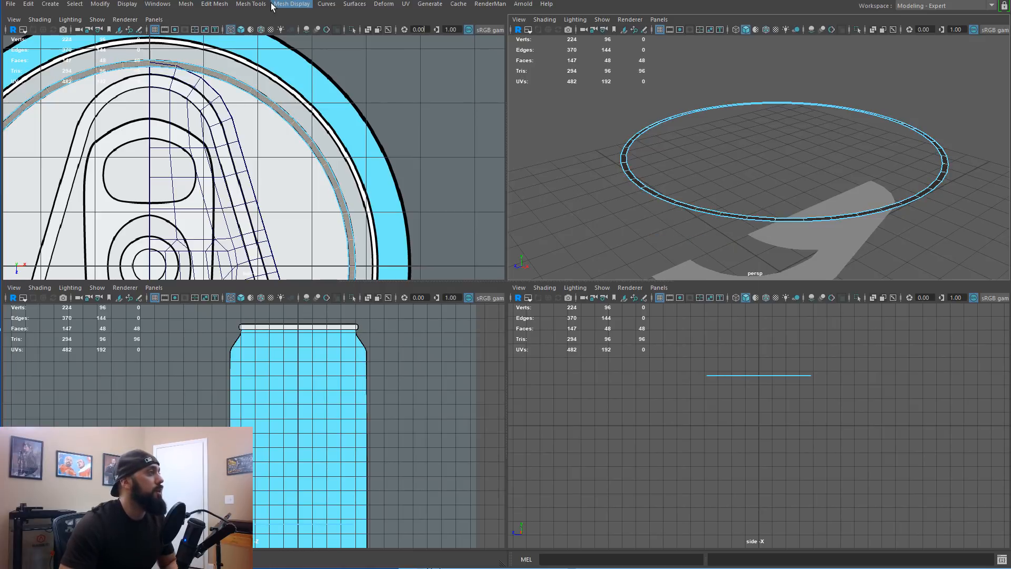
pyautogui.click(300, 4)
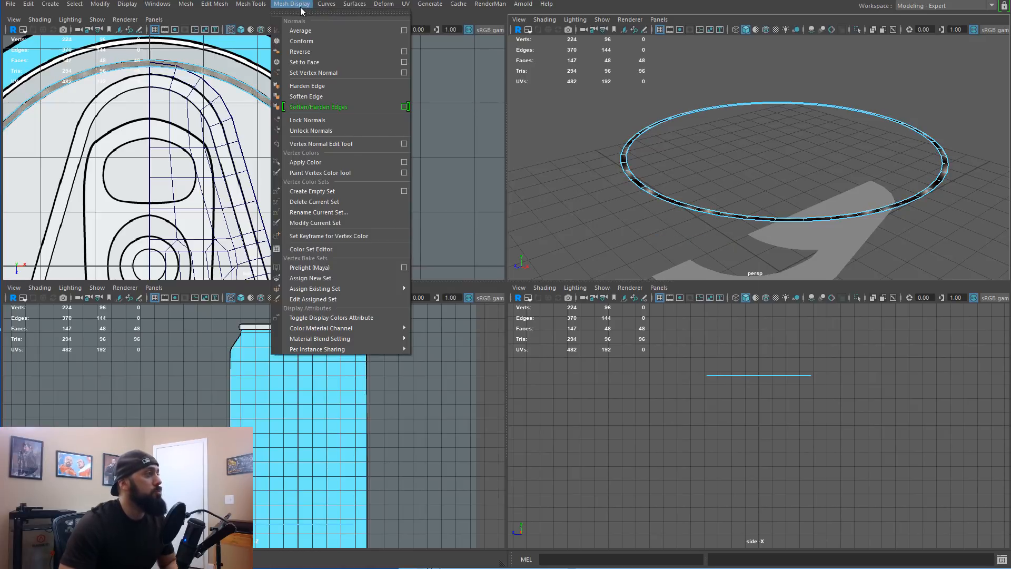
pyautogui.click(299, 53)
pyautogui.click(596, 208)
# Step: Combine the ring with the half lid mesh and flatten all their vertices vertically onto one plane
pyautogui.keyDown('alt'); pyautogui.moveTo(596, 208); pyautogui.dragTo(613, 179); pyautogui.keyUp('alt')
pyautogui.scroll(-4, 662, 214)
pyautogui.scroll(-2, 663, 214)
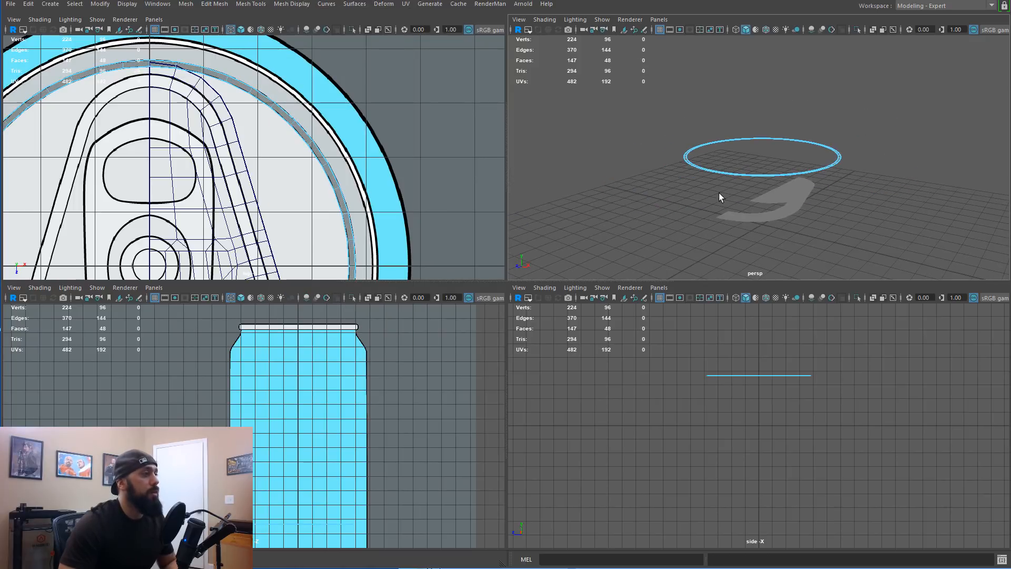
pyautogui.click(779, 207)
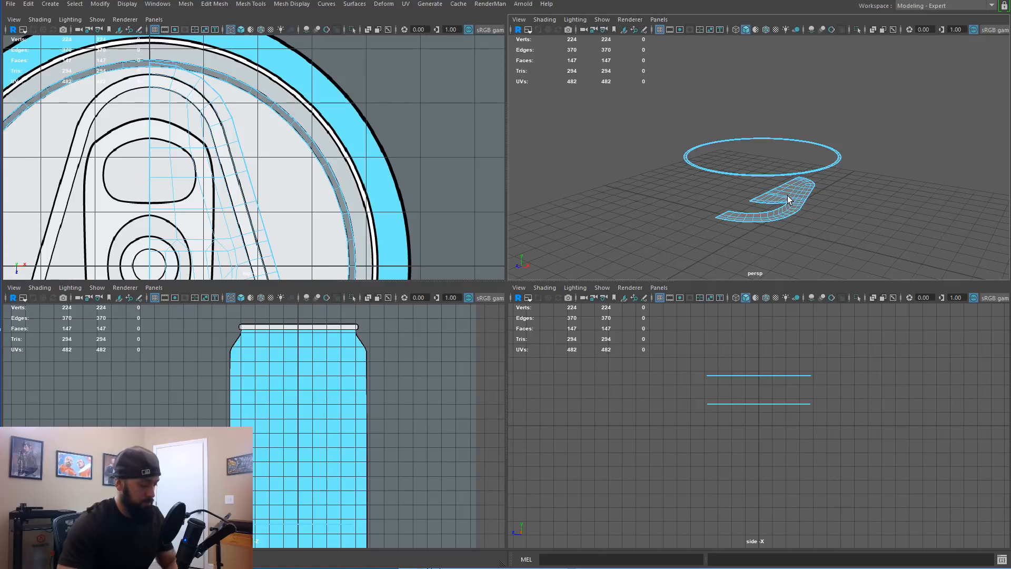
pyautogui.press('F8')
pyautogui.press('g')
pyautogui.moveTo(790, 196); pyautogui.dragTo(781, 196, button='right')
pyautogui.moveTo(634, 84); pyautogui.dragTo(883, 268)
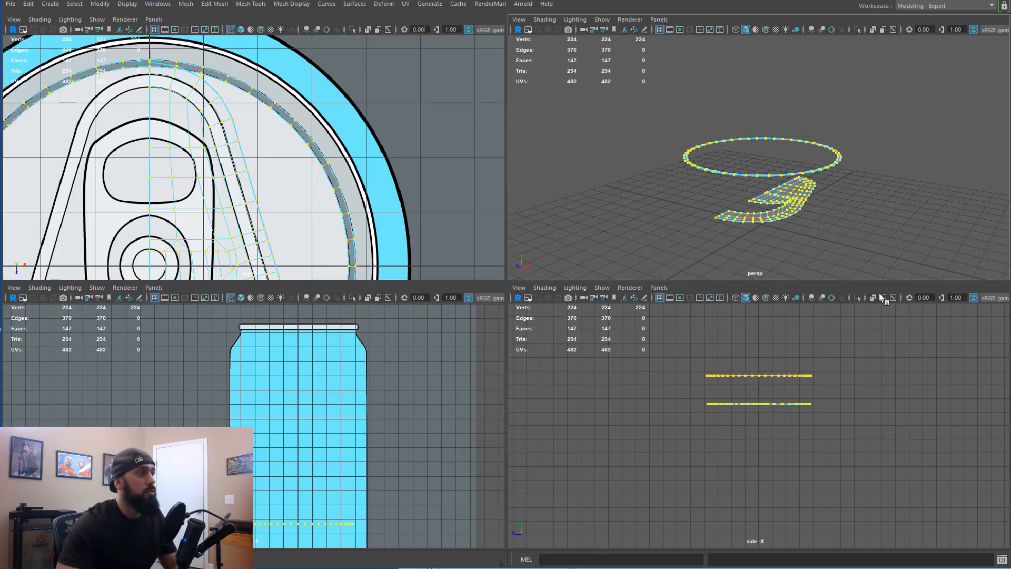
pyautogui.press('r')
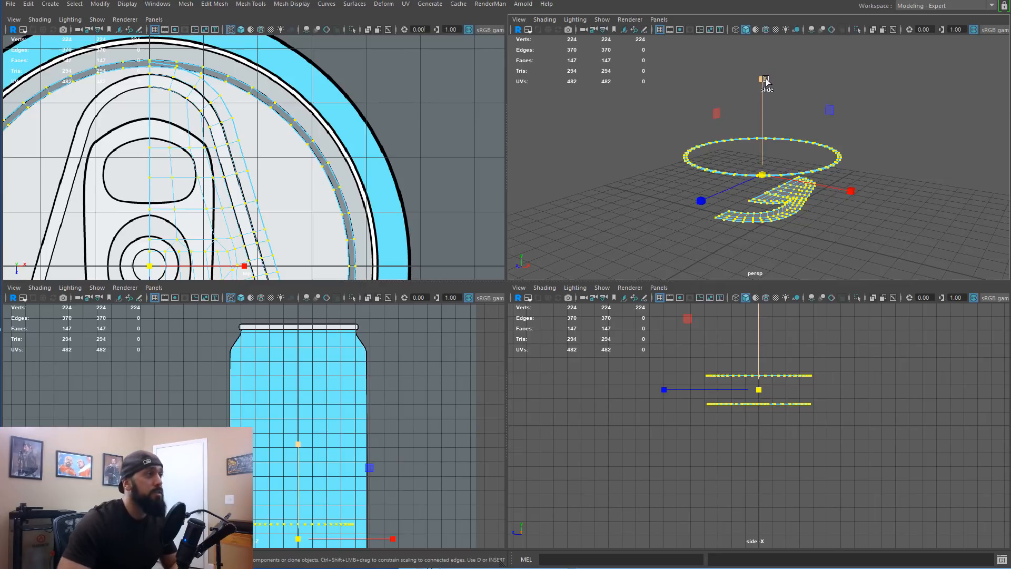
pyautogui.moveTo(766, 79); pyautogui.dragTo(816, 237)
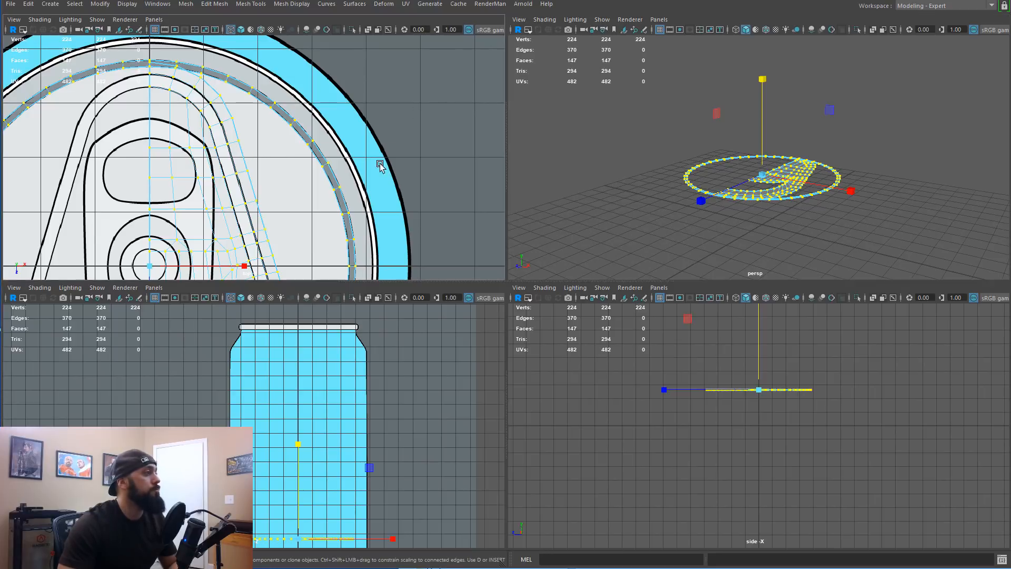
# Step: In the top view, snap the half lid mesh's uppermost centreline vertex onto the ring's inner edge vertex
pyautogui.press('space')
pyautogui.scroll(5, 399, 287)
pyautogui.moveTo(420, 258)
pyautogui.keyDown('alt'); pyautogui.mouseDown(button='middle')
pyautogui.moveTo(427, 212)
pyautogui.moveTo(410, 235)
pyautogui.moveTo(391, 434)
pyautogui.mouseUp(button='middle'); pyautogui.keyUp('alt')
pyautogui.moveTo(419, 248)
pyautogui.keyDown('alt'); pyautogui.mouseDown(button='middle')
pyautogui.moveTo(392, 368)
pyautogui.moveTo(418, 518)
pyautogui.mouseUp(button='middle'); pyautogui.keyUp('alt')
pyautogui.keyDown('alt'); pyautogui.moveTo(365, 225); pyautogui.dragTo(437, 287, button='middle'); pyautogui.keyUp('alt')
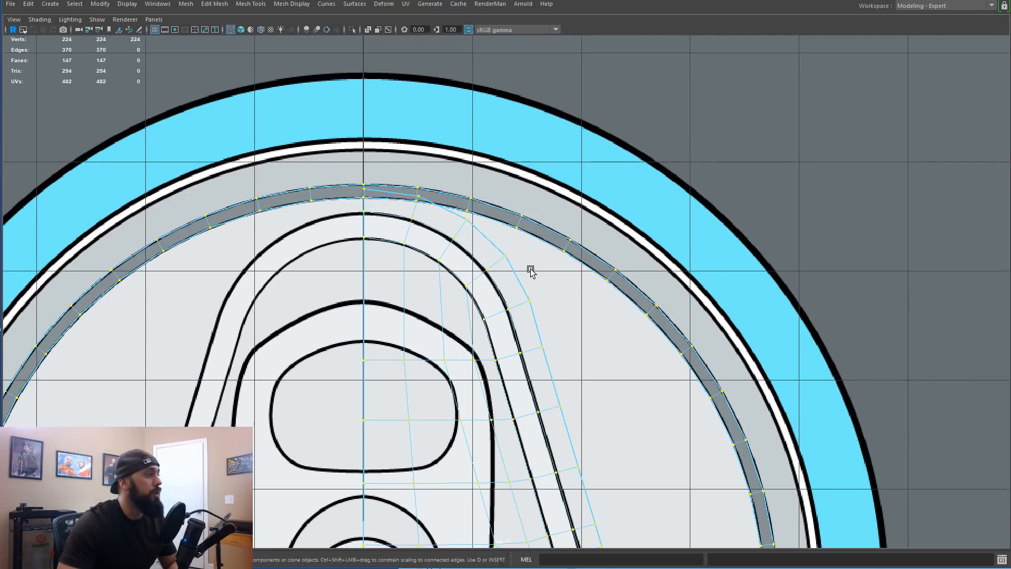
pyautogui.scroll(1, 531, 271)
pyautogui.scroll(2, 421, 205)
pyautogui.scroll(1, 379, 190)
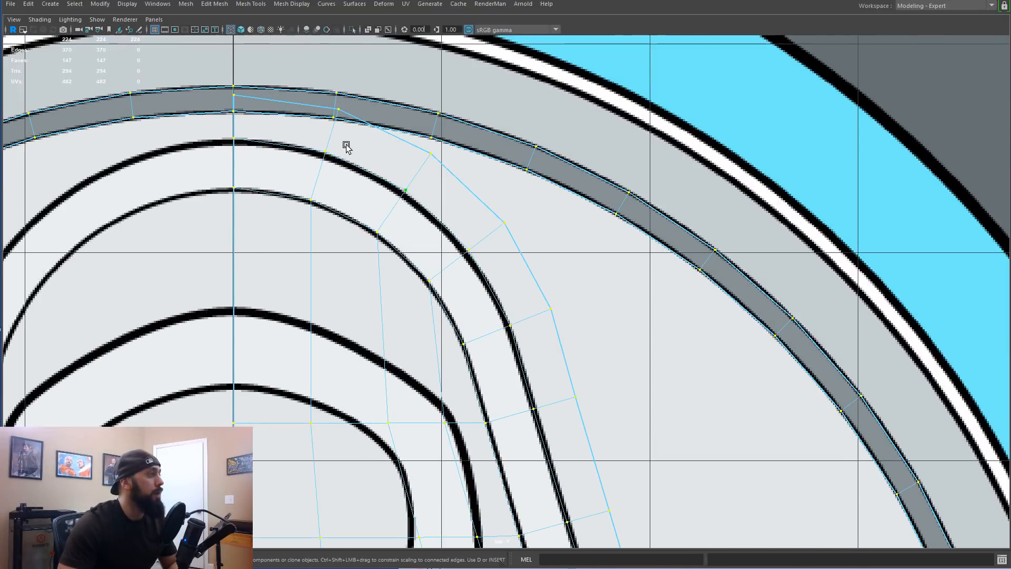
pyautogui.keyDown('alt'); pyautogui.moveTo(345, 147); pyautogui.dragTo(454, 241, button='middle'); pyautogui.keyUp('alt')
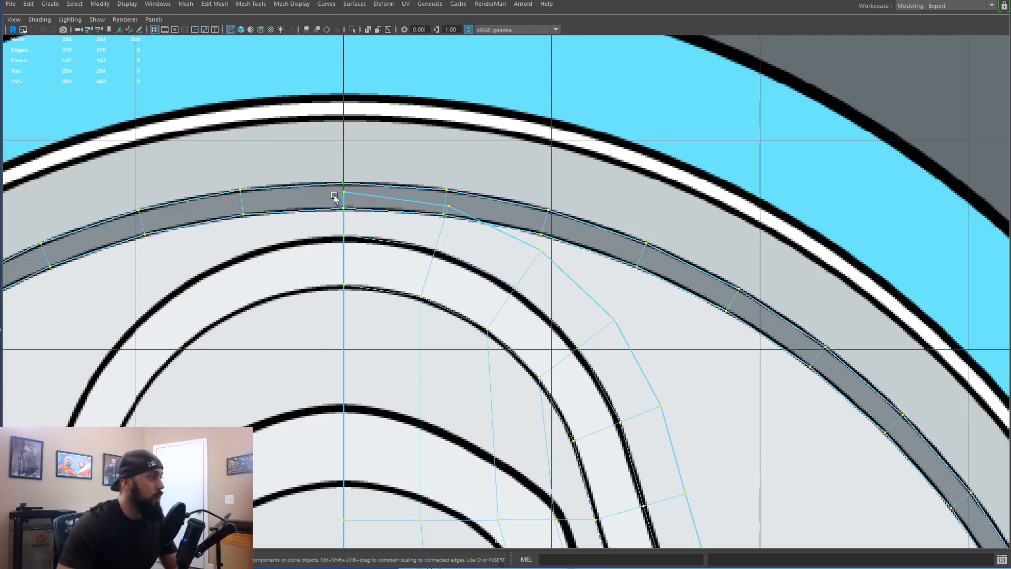
pyautogui.moveTo(340, 189); pyautogui.dragTo(358, 198)
pyautogui.scroll(2, 378, 219)
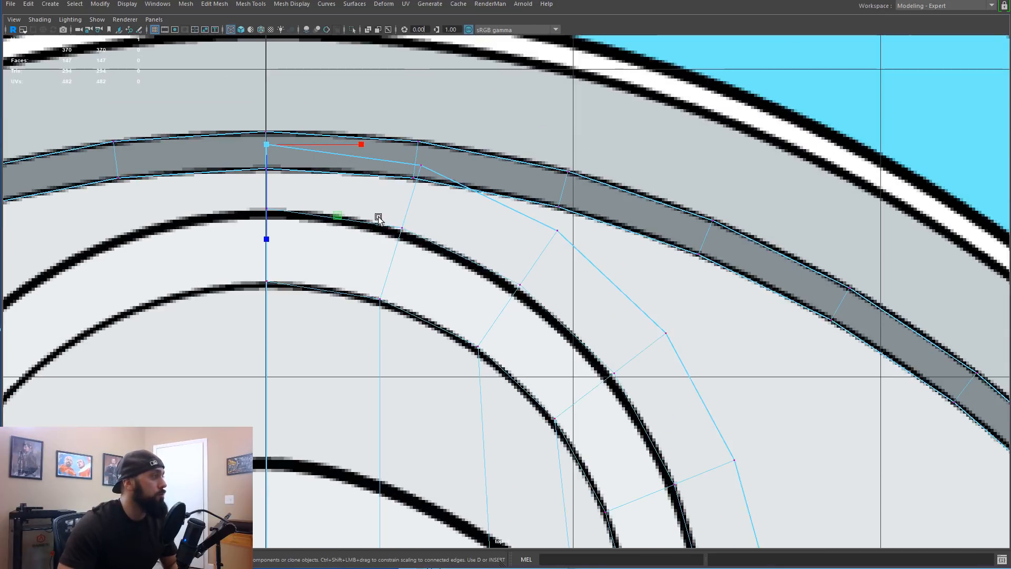
pyautogui.keyDown('alt'); pyautogui.moveTo(346, 194); pyautogui.dragTo(414, 230, button='middle'); pyautogui.keyUp('alt')
pyautogui.press('w')
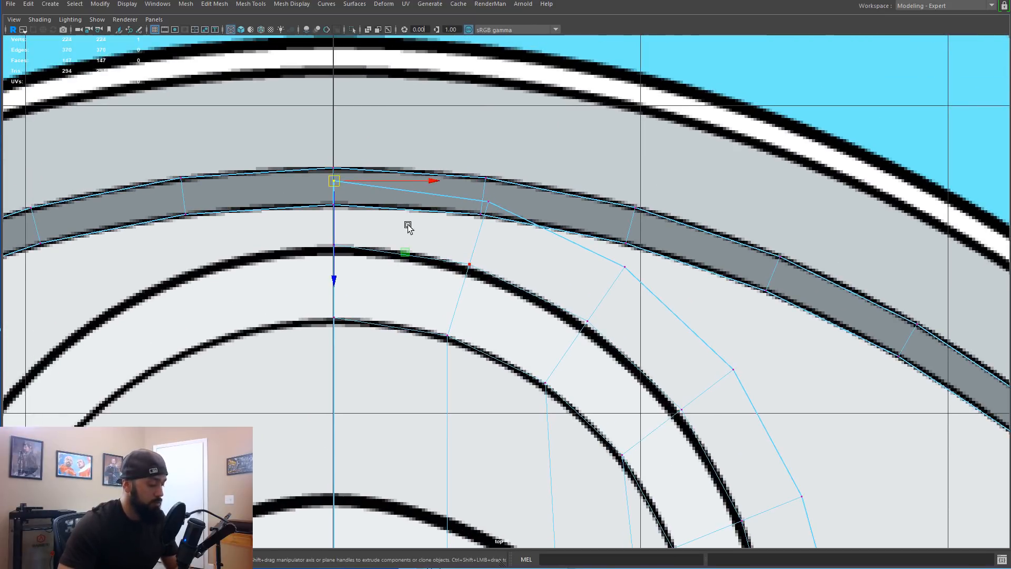
pyautogui.moveTo(339, 186); pyautogui.dragTo(334, 207)
# Step: Snap the next three outer border vertices of the half lid mesh onto the matching inner vertices of the ring
pyautogui.click(491, 205)
pyautogui.moveTo(491, 206); pyautogui.dragTo(475, 221)
pyautogui.click(625, 267)
pyautogui.moveTo(625, 271); pyautogui.dragTo(629, 252)
pyautogui.click(734, 370)
pyautogui.moveTo(741, 379); pyautogui.dragTo(754, 293)
# Step: Merge the four snapped vertex pairs between lid mesh and ring with a distance threshold of 0.01
pyautogui.moveTo(301, 196); pyautogui.dragTo(517, 223)
pyautogui.keyDown('shift'); pyautogui.moveTo(631, 263); pyautogui.dragTo(614, 232); pyautogui.keyUp('shift')
pyautogui.keyDown('shift'); pyautogui.click(751, 286); pyautogui.keyUp('shift')
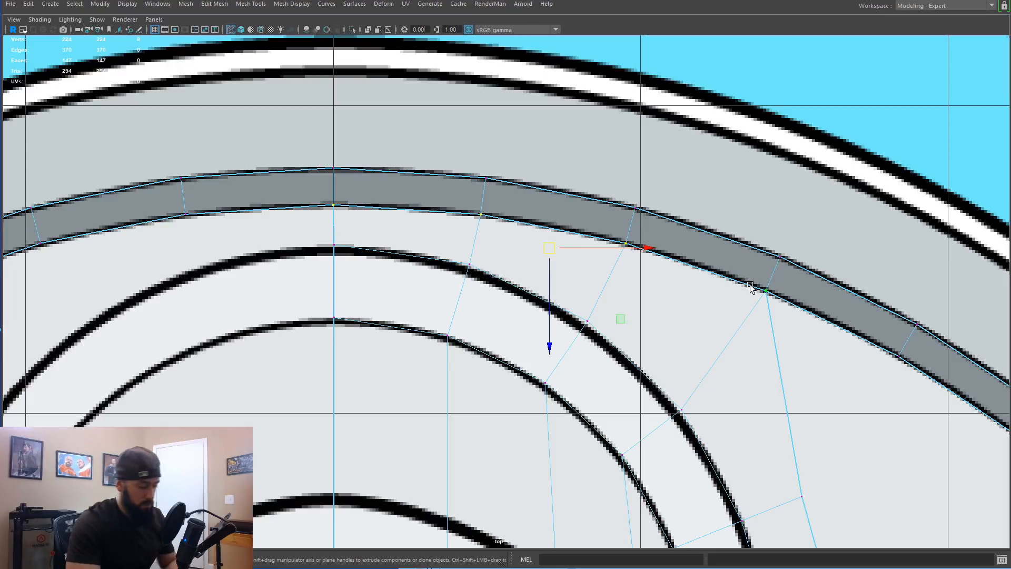
pyautogui.press('g')
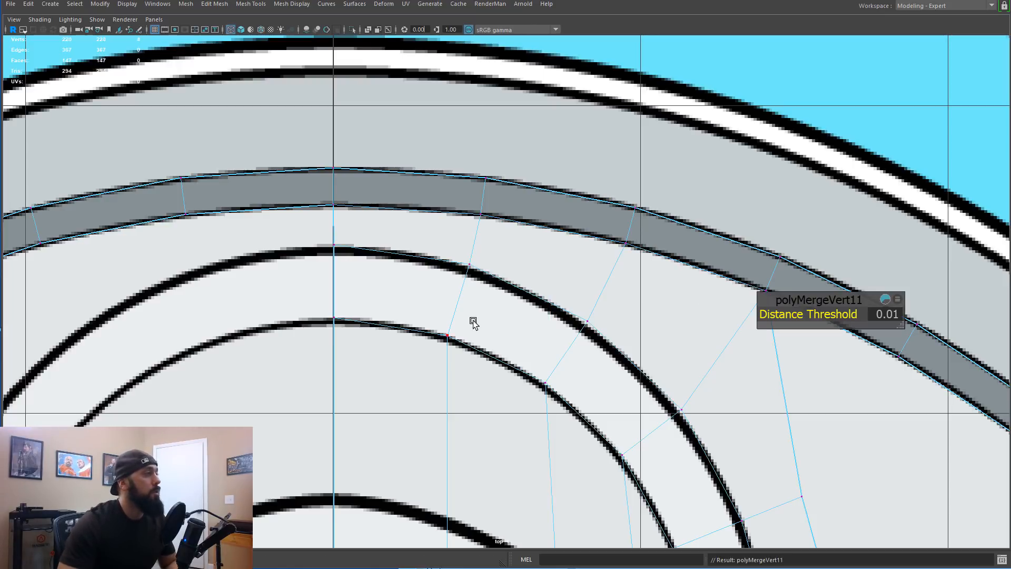
# Step: Try snapping the half lid mesh's lowest centreline vertex onto the ring's inner edge, and undo the move
pyautogui.scroll(-9, 473, 322)
pyautogui.keyDown('alt'); pyautogui.moveTo(495, 414); pyautogui.dragTo(440, 206, button='middle'); pyautogui.keyUp('alt')
pyautogui.scroll(2, 441, 368)
pyautogui.keyDown('alt'); pyautogui.moveTo(482, 433); pyautogui.dragTo(535, 38, button='middle'); pyautogui.keyUp('alt')
pyautogui.scroll(7, 473, 267)
pyautogui.keyDown('alt'); pyautogui.moveTo(407, 215); pyautogui.dragTo(397, 356, button='middle'); pyautogui.keyUp('alt')
pyautogui.scroll(3, 479, 298)
pyautogui.click(400, 300)
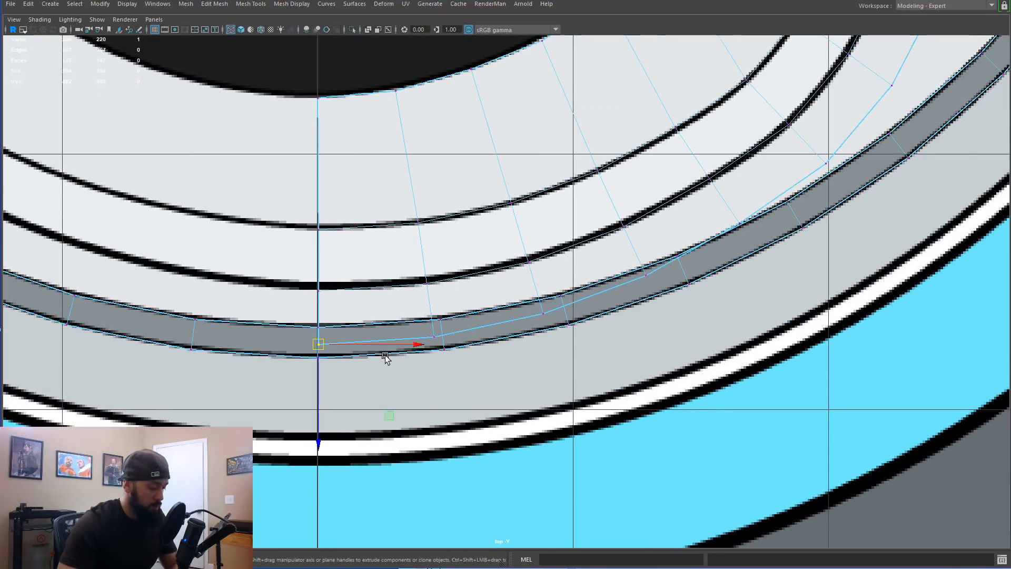
pyautogui.scroll(2, 385, 357)
pyautogui.moveTo(245, 363); pyautogui.dragTo(245, 342)
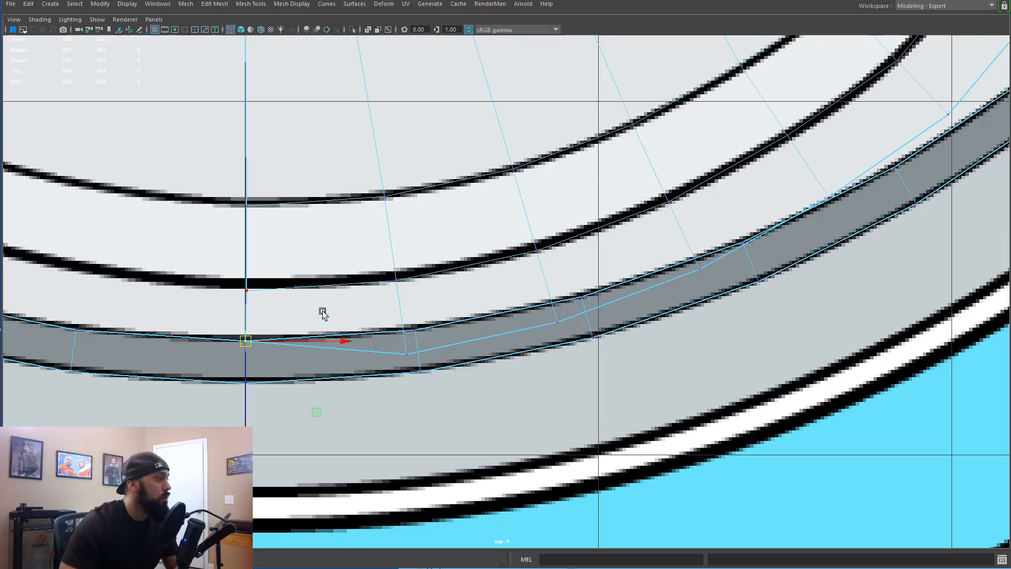
pyautogui.click(907, 8)
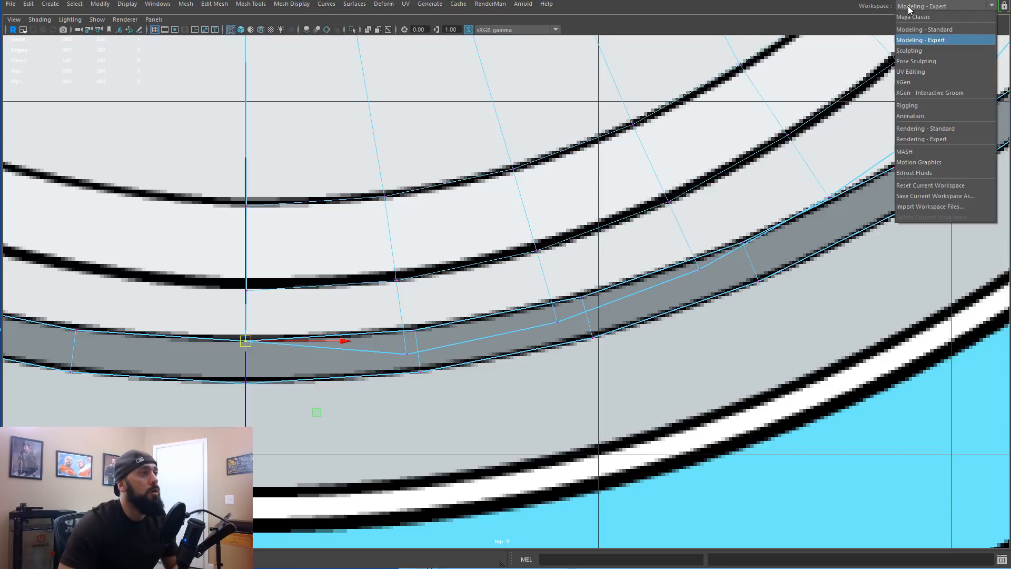
pyautogui.click(529, 120)
pyautogui.hotkey('ctrl', 'z')
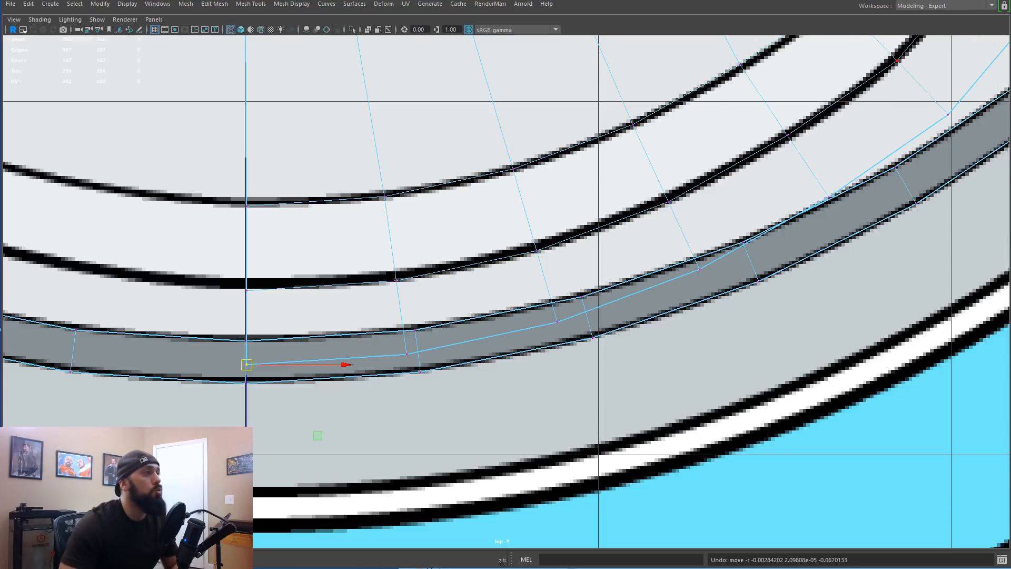
# Step: Activate Target Weld from the Modeling - Standard workspace and return to the Modeling - Expert workspace
pyautogui.click(922, 9)
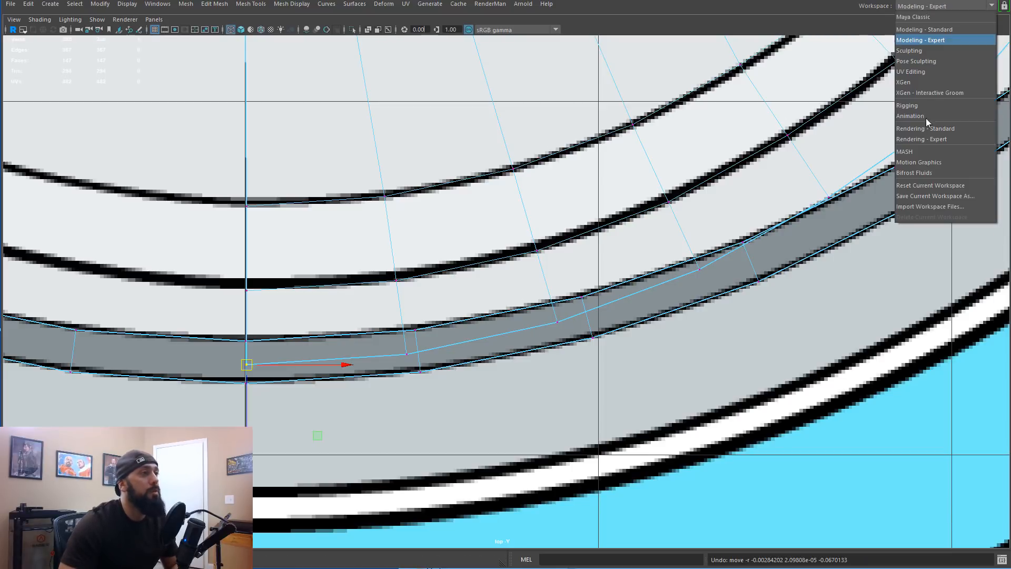
pyautogui.click(916, 26)
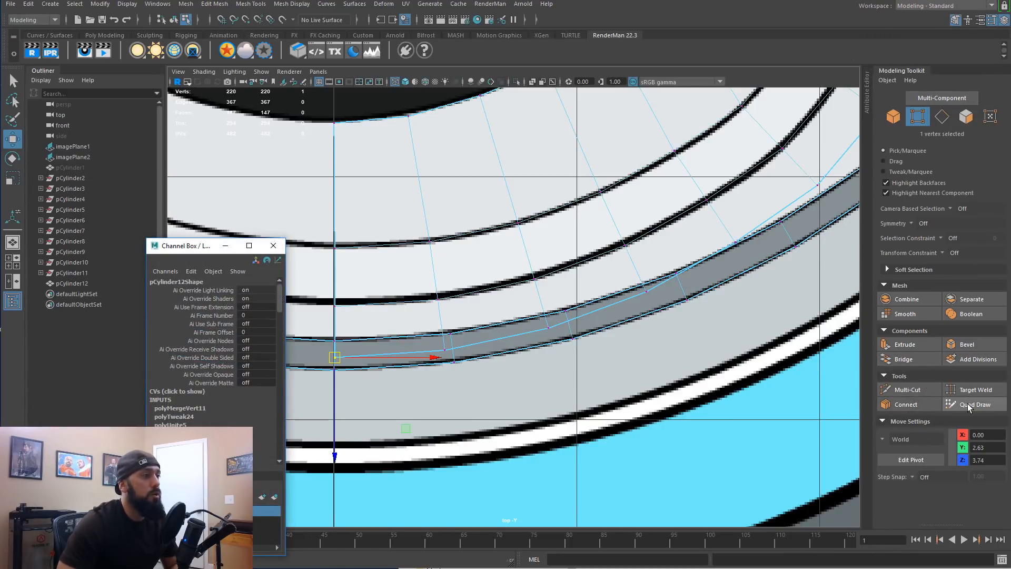
pyautogui.click(973, 390)
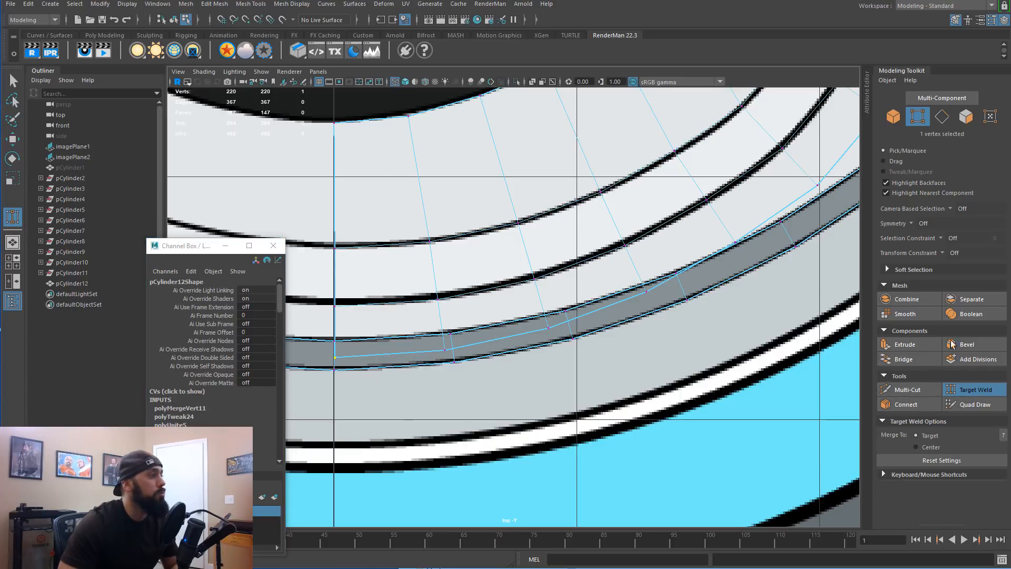
pyautogui.click(925, 9)
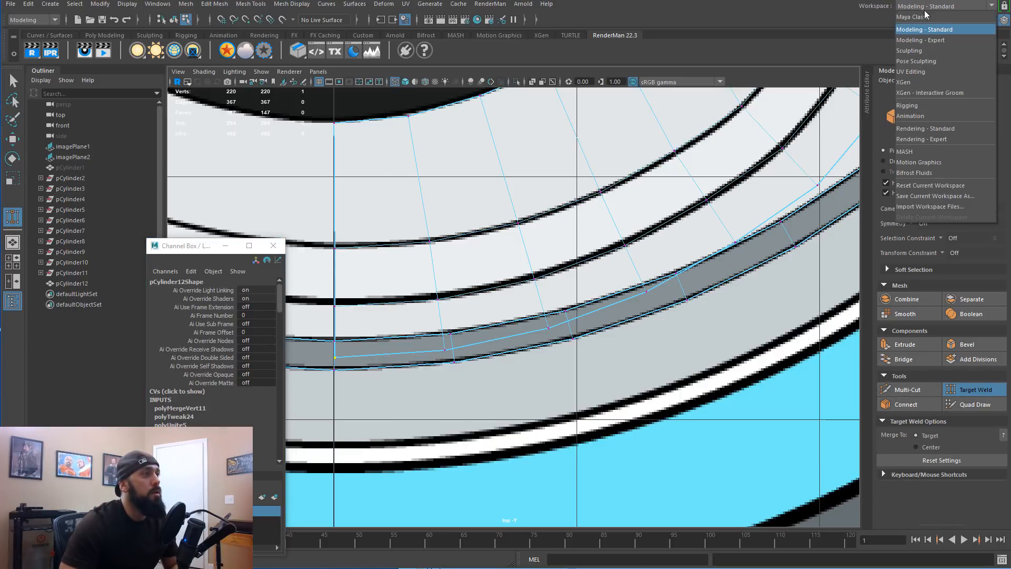
pyautogui.click(911, 42)
# Step: Target-weld the half lid's lowest centreline vertex and the next four outer border vertices onto the ring's matching inner vertices
pyautogui.scroll(5, 440, 316)
pyautogui.scroll(1, 428, 305)
pyautogui.keyDown('alt'); pyautogui.moveTo(428, 305); pyautogui.dragTo(282, 373, button='middle'); pyautogui.keyUp('alt')
pyautogui.moveTo(331, 335); pyautogui.dragTo(331, 335)
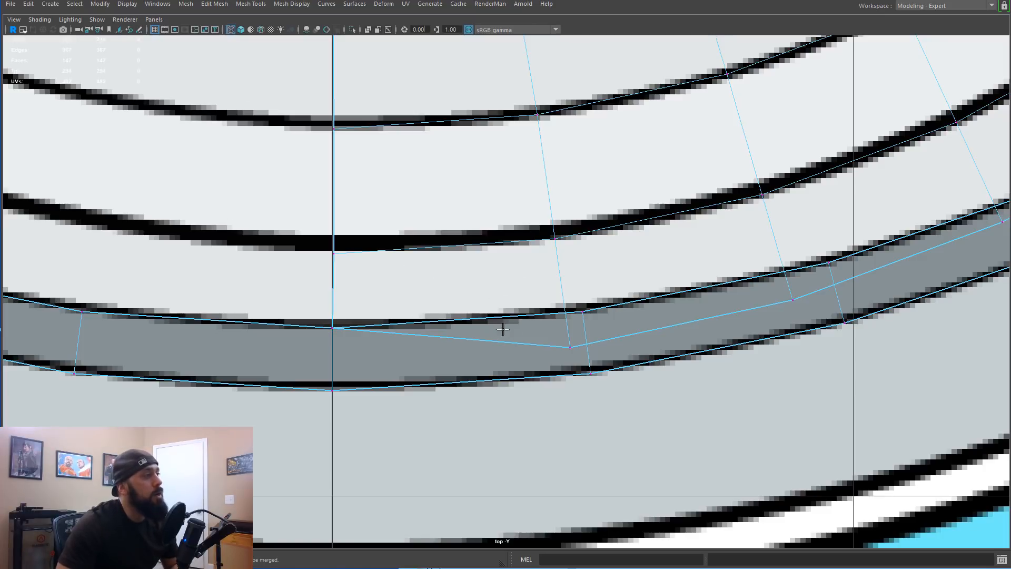
pyautogui.moveTo(582, 313); pyautogui.dragTo(582, 312)
pyautogui.keyDown('alt'); pyautogui.moveTo(779, 278); pyautogui.dragTo(568, 329, button='middle'); pyautogui.keyUp('alt')
pyautogui.moveTo(616, 303); pyautogui.dragTo(616, 304)
pyautogui.keyDown('alt'); pyautogui.moveTo(508, 314); pyautogui.dragTo(212, 372, button='middle'); pyautogui.keyUp('alt')
pyautogui.moveTo(557, 290); pyautogui.dragTo(557, 290)
pyautogui.keyDown('alt'); pyautogui.moveTo(697, 225); pyautogui.dragTo(597, 322, button='middle'); pyautogui.keyUp('alt')
pyautogui.moveTo(687, 279); pyautogui.dragTo(687, 279)
pyautogui.keyDown('alt'); pyautogui.moveTo(724, 249); pyautogui.dragTo(583, 347, button='middle'); pyautogui.keyUp('alt')
pyautogui.scroll(-5, 537, 342)
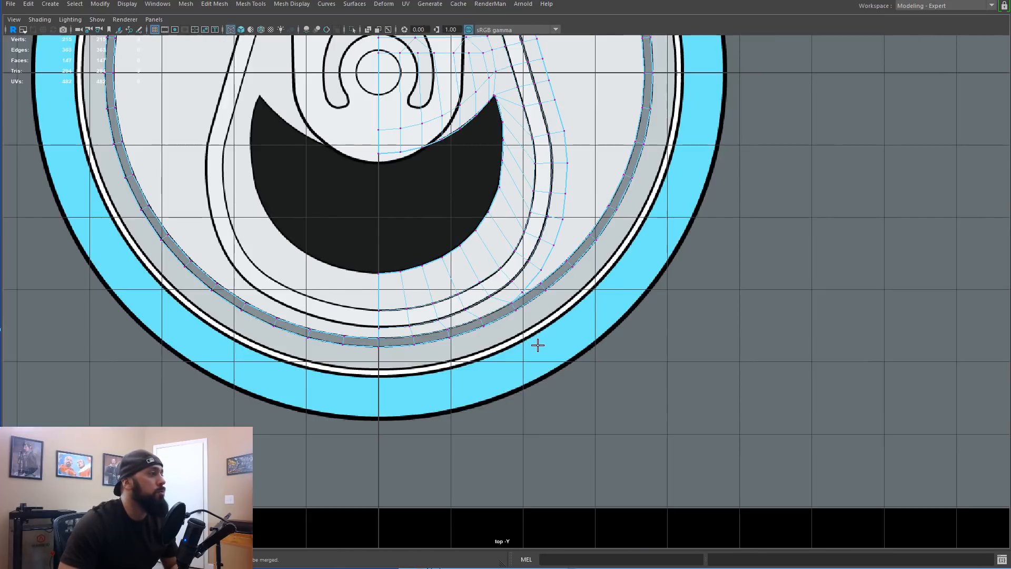
# Step: Target-weld the following outer border vertices along the lid's lower-right curve onto the ring's inner edge vertices
pyautogui.scroll(4, 533, 349)
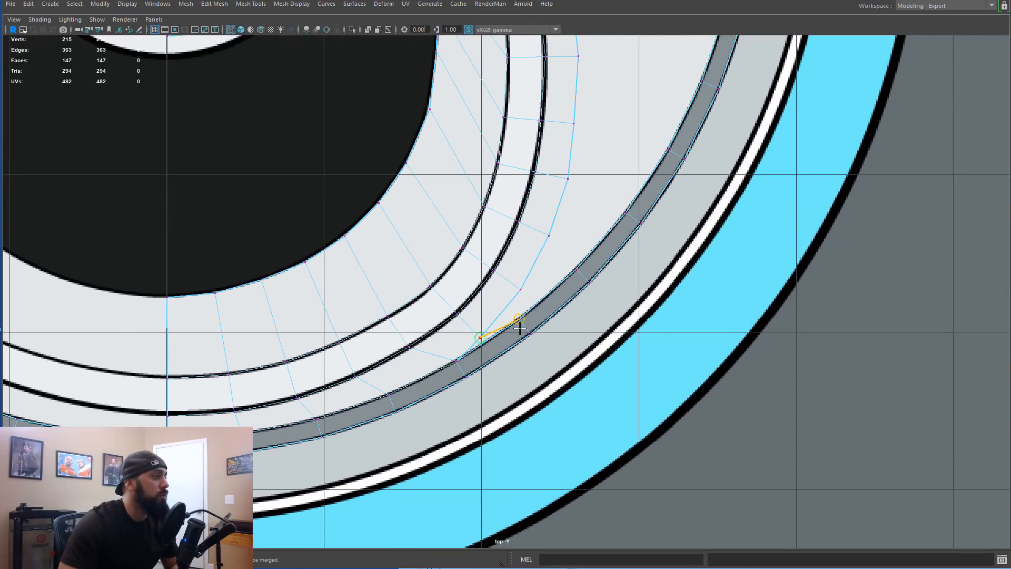
pyautogui.moveTo(519, 329); pyautogui.dragTo(520, 325)
pyautogui.moveTo(520, 289); pyautogui.dragTo(576, 271)
pyautogui.moveTo(549, 236); pyautogui.dragTo(626, 213)
pyautogui.moveTo(567, 178); pyautogui.dragTo(668, 150)
pyautogui.keyDown('alt'); pyautogui.moveTo(603, 147); pyautogui.dragTo(490, 405, button='middle'); pyautogui.keyUp('alt')
pyautogui.moveTo(462, 382); pyautogui.dragTo(588, 341)
pyautogui.moveTo(467, 315); pyautogui.dragTo(614, 269)
# Step: Target-weld the border vertices farther up the lid's right side onto the ring's inner vertices, undoing and redoing the first weld
pyautogui.scroll(-5, 459, 239)
pyautogui.keyDown('alt'); pyautogui.moveTo(480, 215); pyautogui.dragTo(550, 420, button='middle'); pyautogui.keyUp('alt')
pyautogui.scroll(2, 549, 420)
pyautogui.moveTo(460, 181); pyautogui.dragTo(487, 131)
pyautogui.hotkey('ctrl', 'z')
pyautogui.moveTo(460, 181); pyautogui.dragTo(492, 133)
pyautogui.moveTo(472, 224); pyautogui.dragTo(535, 160)
pyautogui.moveTo(488, 282); pyautogui.dragTo(571, 193)
pyautogui.keyDown('alt'); pyautogui.moveTo(572, 193); pyautogui.dragTo(524, 111, button='middle'); pyautogui.keyUp('alt')
pyautogui.moveTo(458, 258); pyautogui.dragTo(558, 151)
pyautogui.moveTo(474, 313); pyautogui.dragTo(587, 192)
# Step: Target-weld the remaining open border vertices of the half lid onto the ring and switch to the Move tool
pyautogui.keyDown('alt'); pyautogui.moveTo(587, 192); pyautogui.dragTo(550, 131, button='middle'); pyautogui.keyUp('alt')
pyautogui.moveTo(471, 363); pyautogui.dragTo(589, 327)
pyautogui.moveTo(453, 303); pyautogui.dragTo(588, 224)
pyautogui.moveTo(445, 274); pyautogui.dragTo(573, 176)
pyautogui.scroll(-3, 515, 235)
pyautogui.keyDown('alt'); pyautogui.moveTo(515, 236); pyautogui.dragTo(559, 190, button='middle'); pyautogui.keyUp('alt')
pyautogui.scroll(-3, 584, 236)
pyautogui.keyDown('alt'); pyautogui.moveTo(584, 237); pyautogui.dragTo(638, 244, button='middle'); pyautogui.keyUp('alt')
pyautogui.press('w')
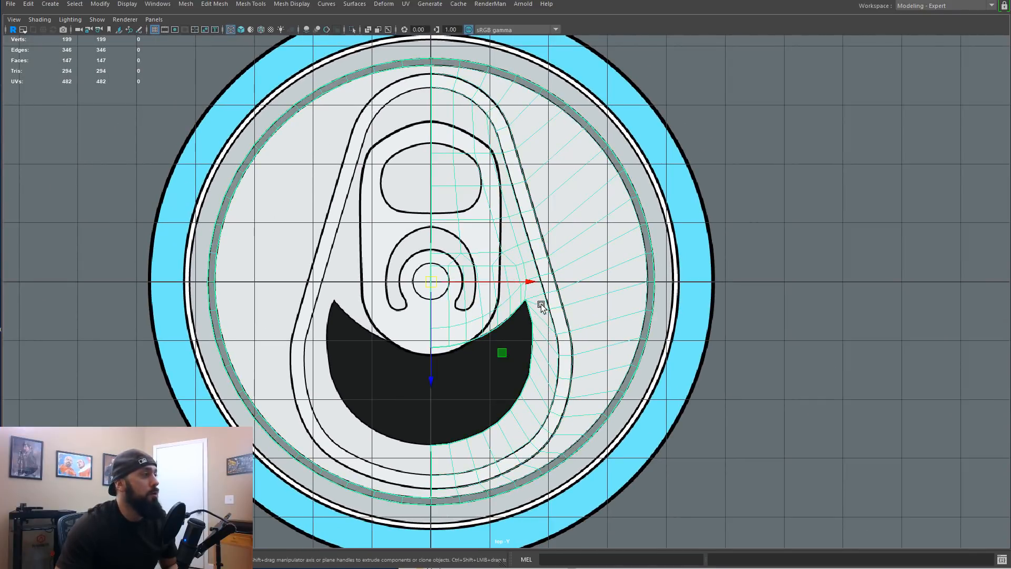
# Step: Inspect the welded half lid and ring topology in the perspective view
pyautogui.press('space')
pyautogui.press('space')
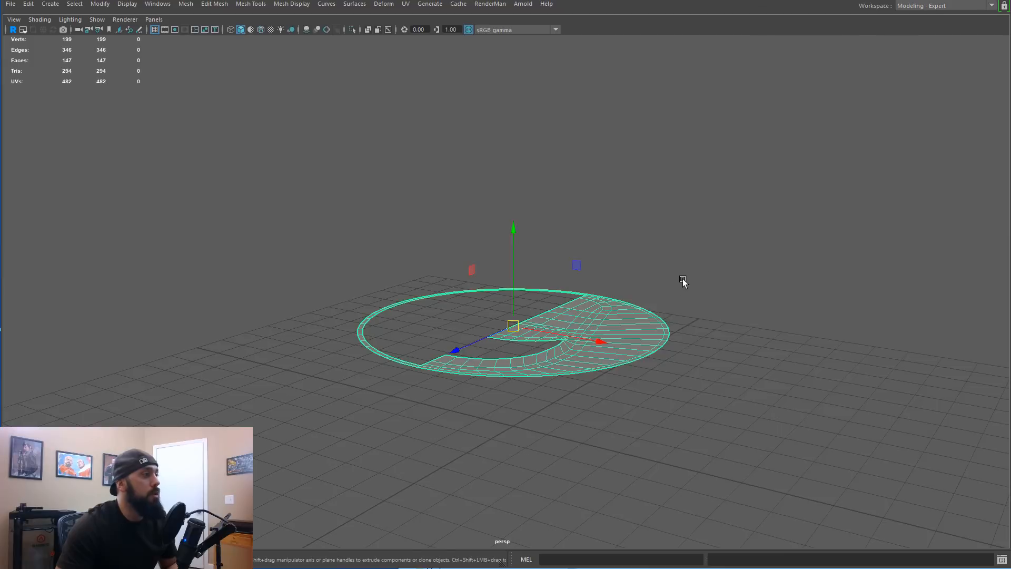
pyautogui.keyDown('alt'); pyautogui.moveTo(643, 276); pyautogui.dragTo(670, 314); pyautogui.keyUp('alt')
pyautogui.scroll(5, 670, 314)
pyautogui.keyDown('alt'); pyautogui.moveTo(608, 312); pyautogui.dragTo(575, 260); pyautogui.keyUp('alt')
pyautogui.scroll(5, 575, 260)
pyautogui.keyDown('alt'); pyautogui.moveTo(584, 241); pyautogui.dragTo(586, 387, button='middle'); pyautogui.keyUp('alt')
pyautogui.keyDown('alt'); pyautogui.moveTo(586, 387); pyautogui.dragTo(612, 266); pyautogui.keyUp('alt')
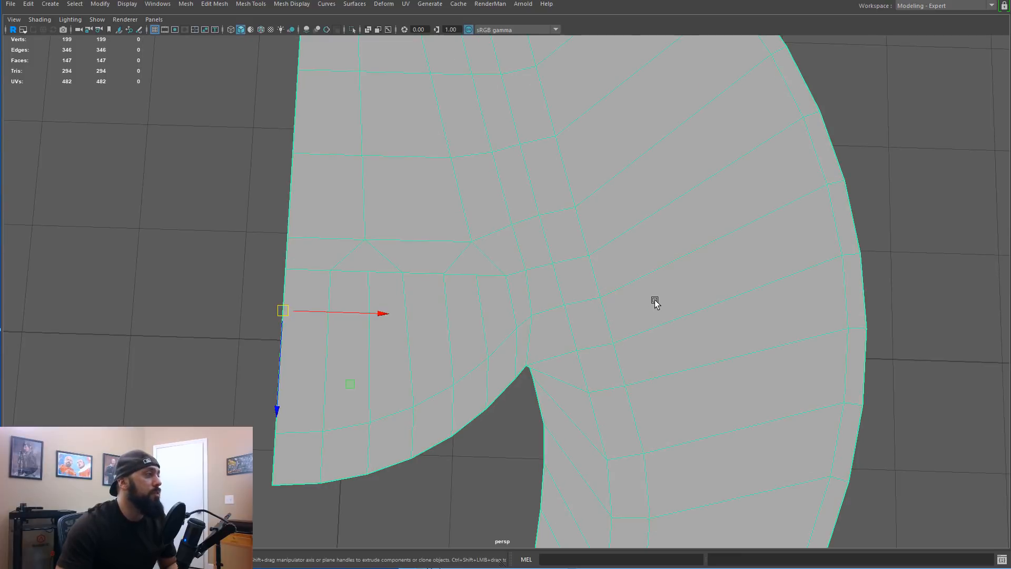
pyautogui.scroll(-6, 638, 300)
pyautogui.keyDown('alt'); pyautogui.moveTo(614, 300); pyautogui.dragTo(709, 203, button='middle'); pyautogui.keyUp('alt')
pyautogui.scroll(-2, 575, 261)
pyautogui.scroll(-2, 575, 261)
pyautogui.keyDown('alt'); pyautogui.moveTo(600, 292); pyautogui.dragTo(639, 327, button='middle'); pyautogui.keyUp('alt')
pyautogui.keyDown('alt'); pyautogui.moveTo(639, 327); pyautogui.dragTo(643, 313); pyautogui.keyUp('alt')
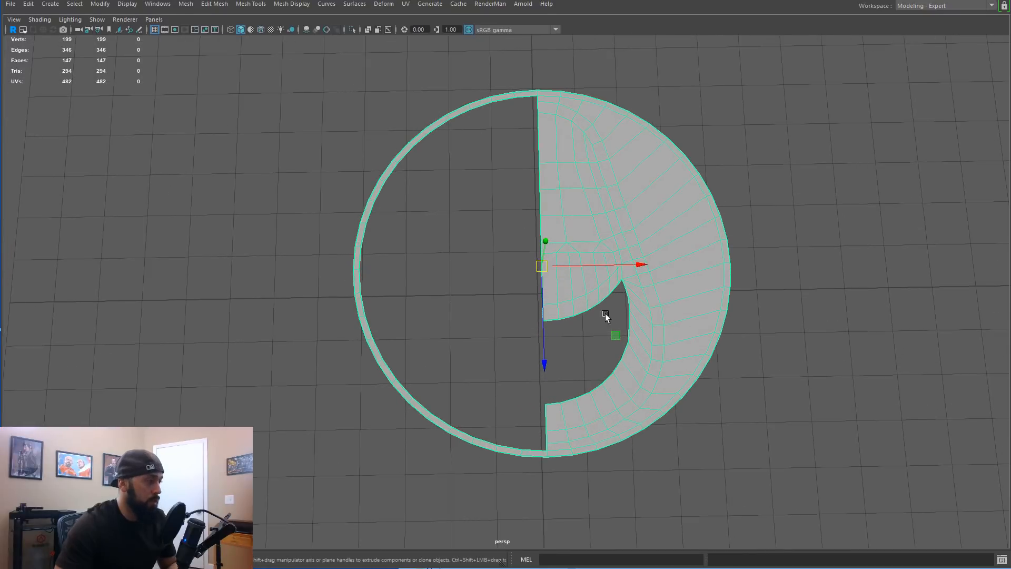
# Step: Try deleting the faces of the ring's left half, selecting them in the top view
pyautogui.press('F11')
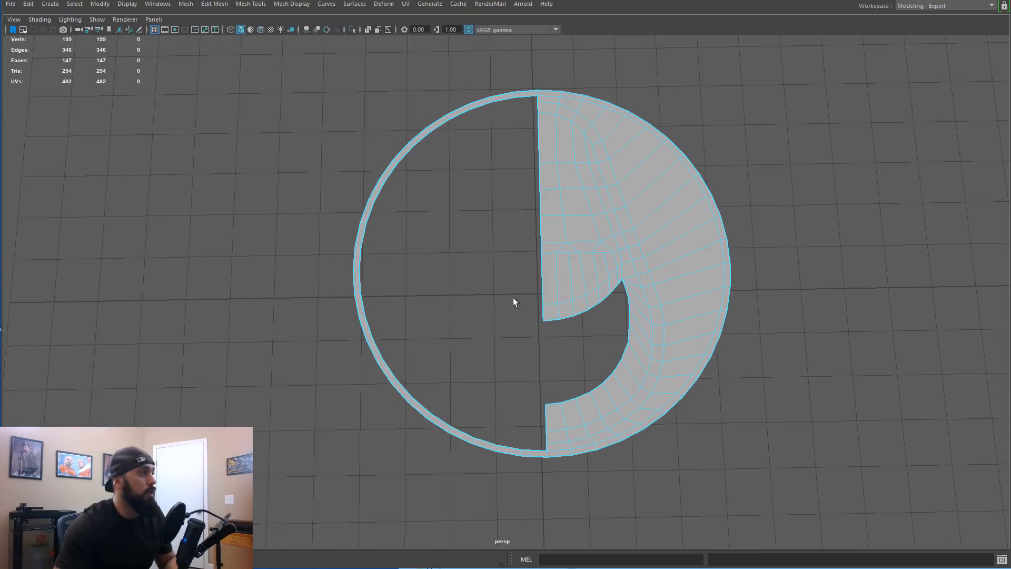
pyautogui.press('space')
pyautogui.press('space')
pyautogui.moveTo(321, 174); pyautogui.dragTo(450, 478)
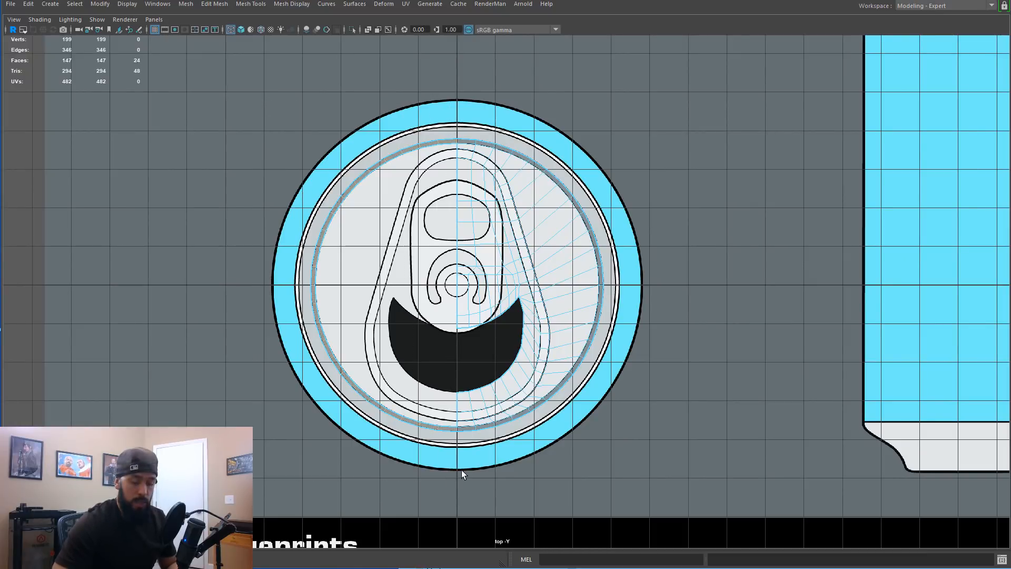
pyautogui.press('Delete')
# Step: Undo the deletion of the ring's left-half faces after reviewing the half lid in perspective and top views
pyautogui.press('space')
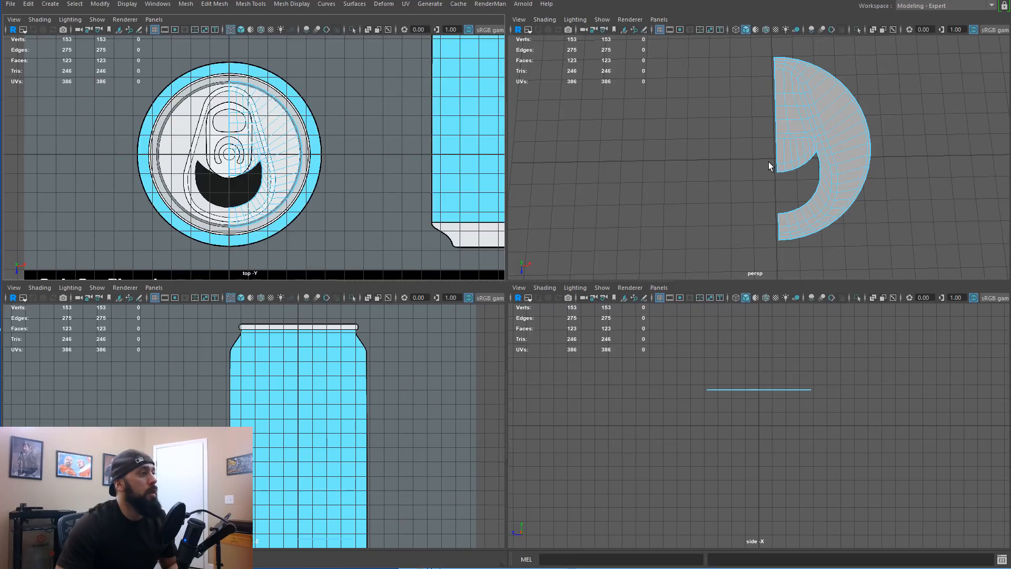
pyautogui.press('space')
pyautogui.keyDown('alt'); pyautogui.moveTo(694, 245); pyautogui.dragTo(734, 245); pyautogui.keyUp('alt')
pyautogui.keyDown('alt'); pyautogui.moveTo(734, 245); pyautogui.dragTo(580, 187, button='middle'); pyautogui.keyUp('alt')
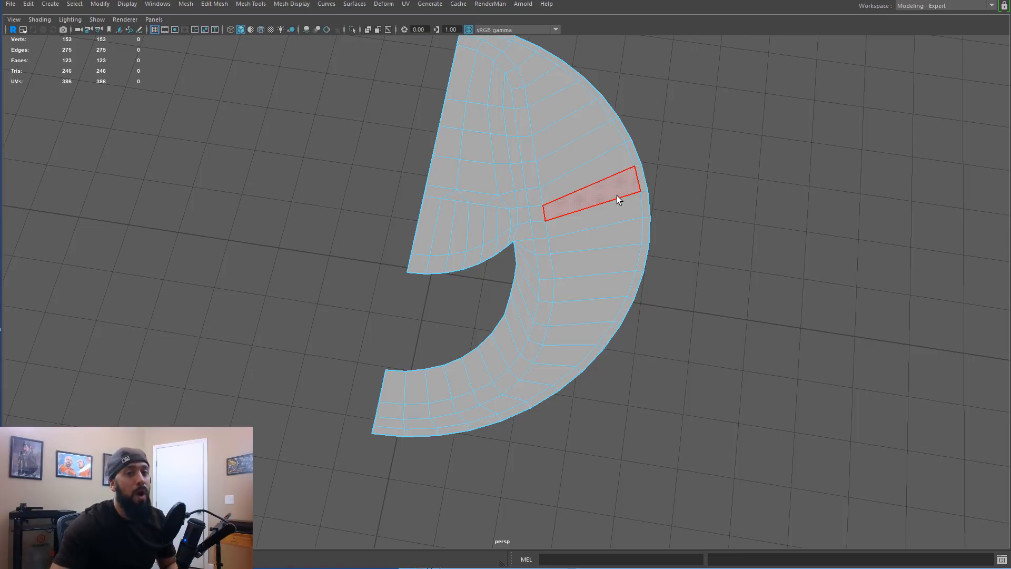
pyautogui.keyDown('alt'); pyautogui.moveTo(620, 196); pyautogui.dragTo(643, 194); pyautogui.keyUp('alt')
pyautogui.press('space')
pyautogui.press('space')
pyautogui.scroll(6, 440, 196)
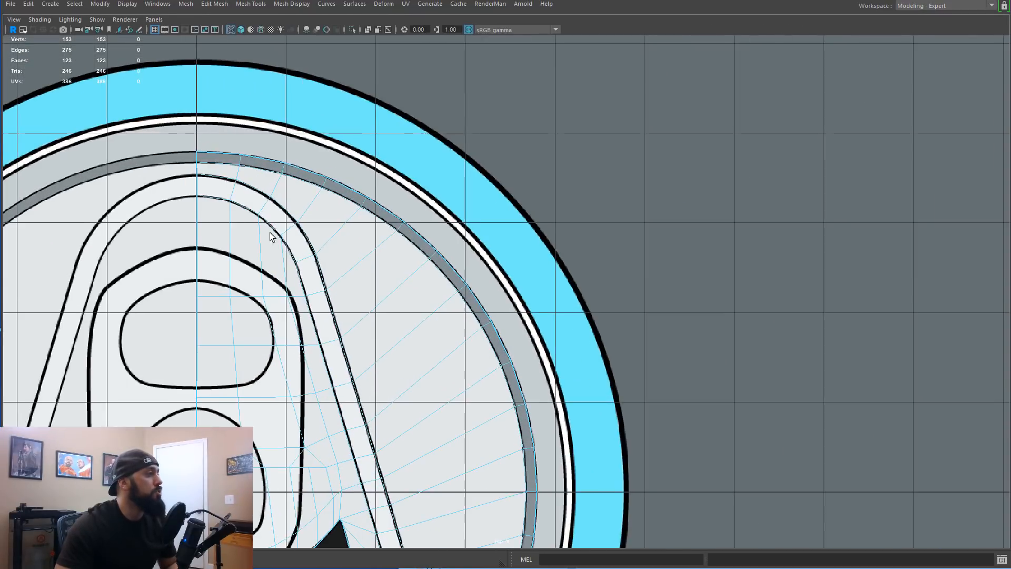
pyautogui.keyDown('alt'); pyautogui.moveTo(270, 236); pyautogui.dragTo(400, 274, button='middle'); pyautogui.keyUp('alt')
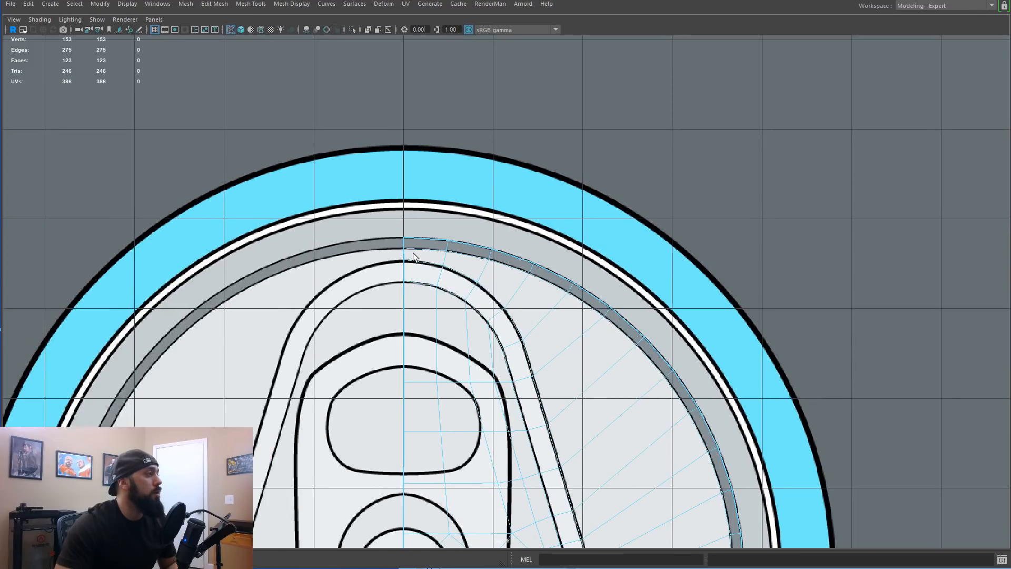
pyautogui.moveTo(423, 236); pyautogui.dragTo(419, 229, button='right')
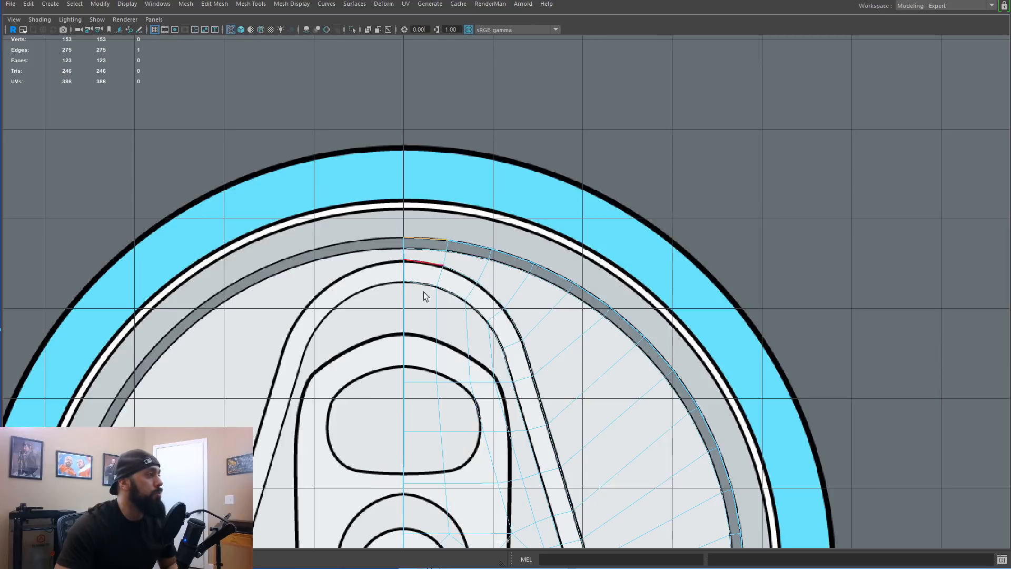
pyautogui.scroll(-8, 406, 269)
pyautogui.hotkey('ctrl', 'z')
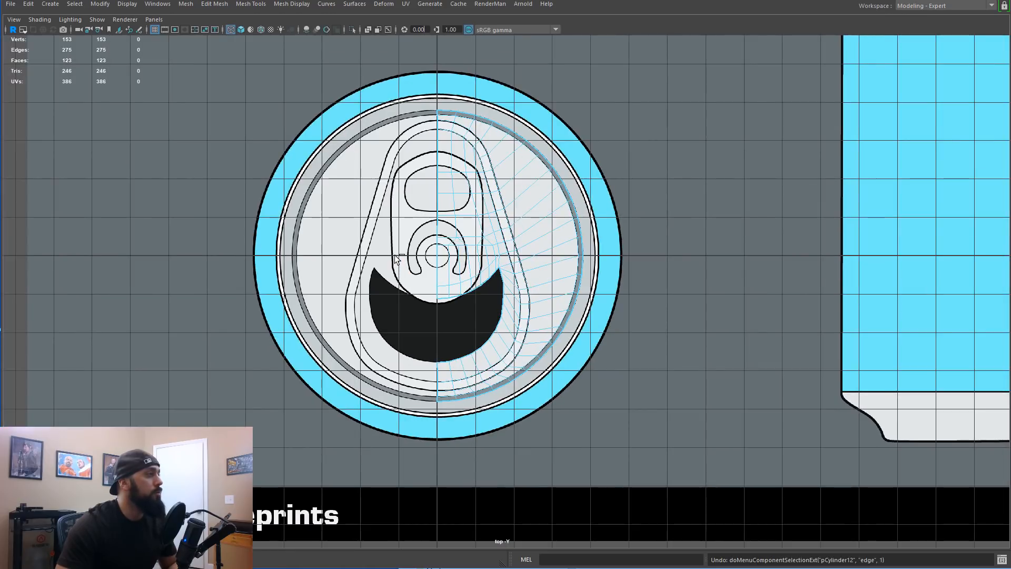
pyautogui.hotkey('ctrl', 'z')
# Step: Extrude the ring's outer border edges outward twice, to the inner and outer outlines of the white rim
pyautogui.scroll(6, 454, 194)
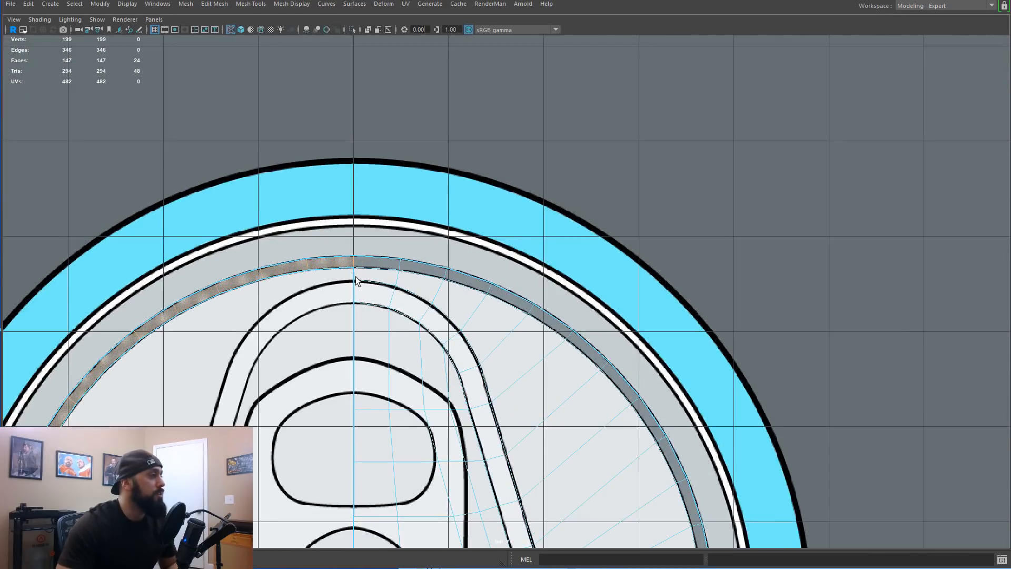
pyautogui.moveTo(413, 293); pyautogui.dragTo(414, 269, button='right')
pyautogui.keyDown('alt'); pyautogui.moveTo(422, 305); pyautogui.dragTo(387, 280, button='middle'); pyautogui.keyUp('alt')
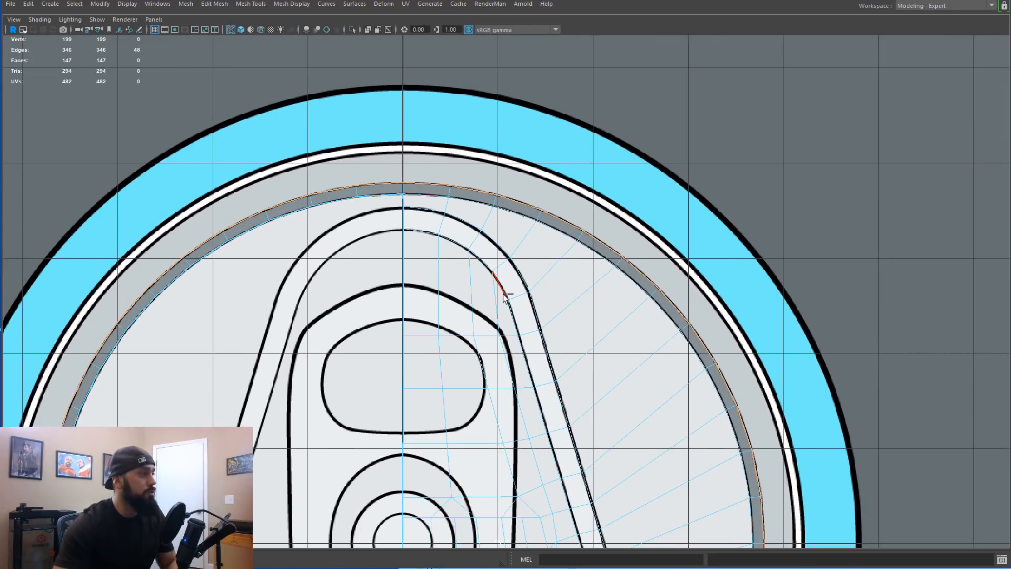
pyautogui.hotkey('ctrl', 'e')
pyautogui.moveTo(788, 314); pyautogui.dragTo(783, 344)
pyautogui.hotkey('ctrl', 'z')
pyautogui.hotkey('ctrl', 'z')
pyautogui.hotkey('ctrl', 'e')
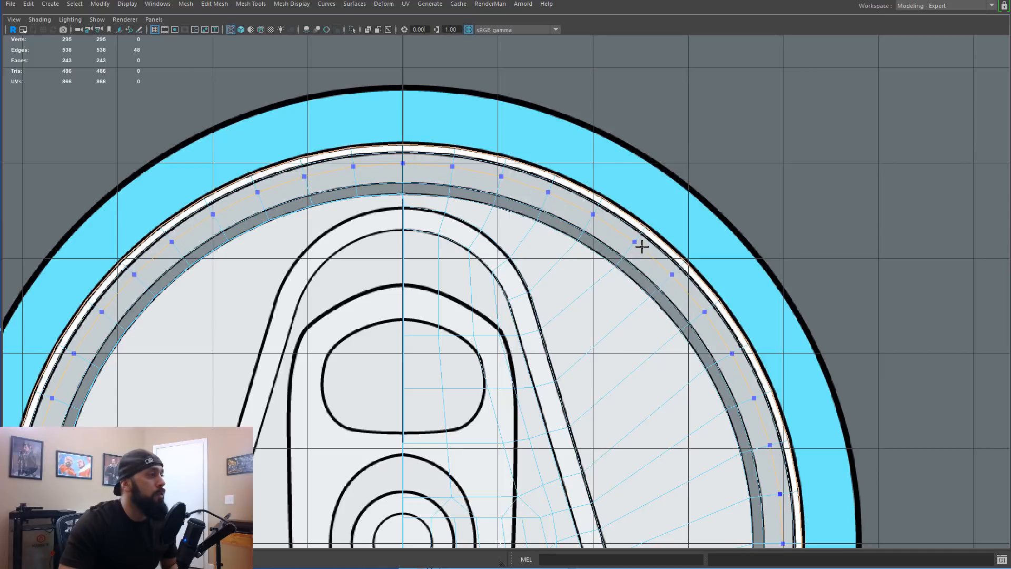
# Step: Insert an edge loop around the extruded light grey band, between the dark ring and the white rim
pyautogui.keyDown('ctrl'); pyautogui.click(636, 244); pyautogui.keyUp('ctrl')
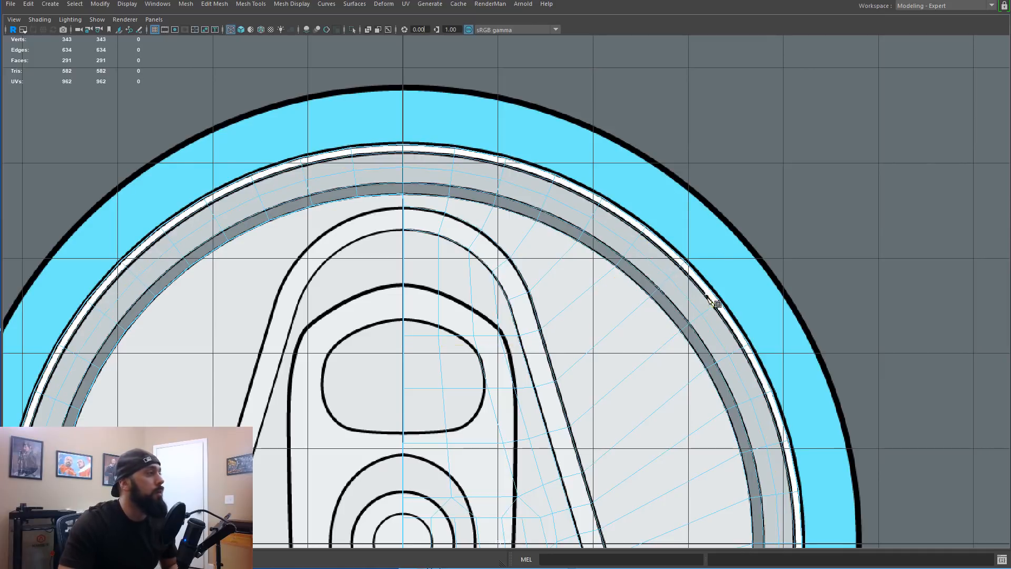
pyautogui.keyDown('alt'); pyautogui.moveTo(586, 353); pyautogui.dragTo(618, 205, button='middle'); pyautogui.keyUp('alt')
pyautogui.keyDown('alt'); pyautogui.moveTo(625, 318); pyautogui.dragTo(605, 176, button='middle'); pyautogui.keyUp('alt')
pyautogui.click(759, 249)
# Step: Detach the ring's left half along the centreline edges at both ends and delete its faces
pyautogui.press('space')
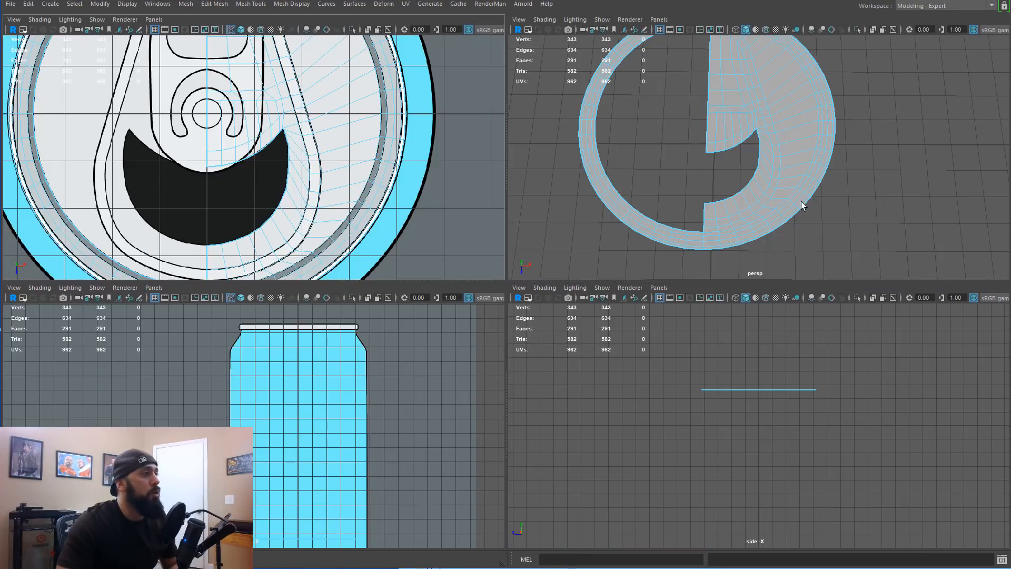
pyautogui.press('space')
pyautogui.keyDown('alt'); pyautogui.moveTo(694, 247); pyautogui.dragTo(640, 202); pyautogui.keyUp('alt')
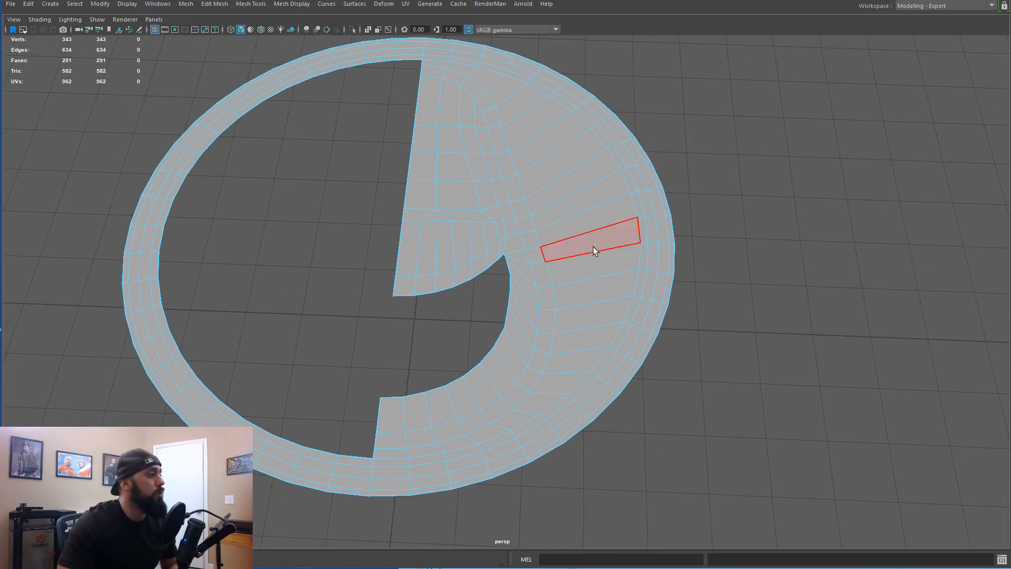
pyautogui.keyDown('alt'); pyautogui.moveTo(479, 182); pyautogui.dragTo(456, 222); pyautogui.keyUp('alt')
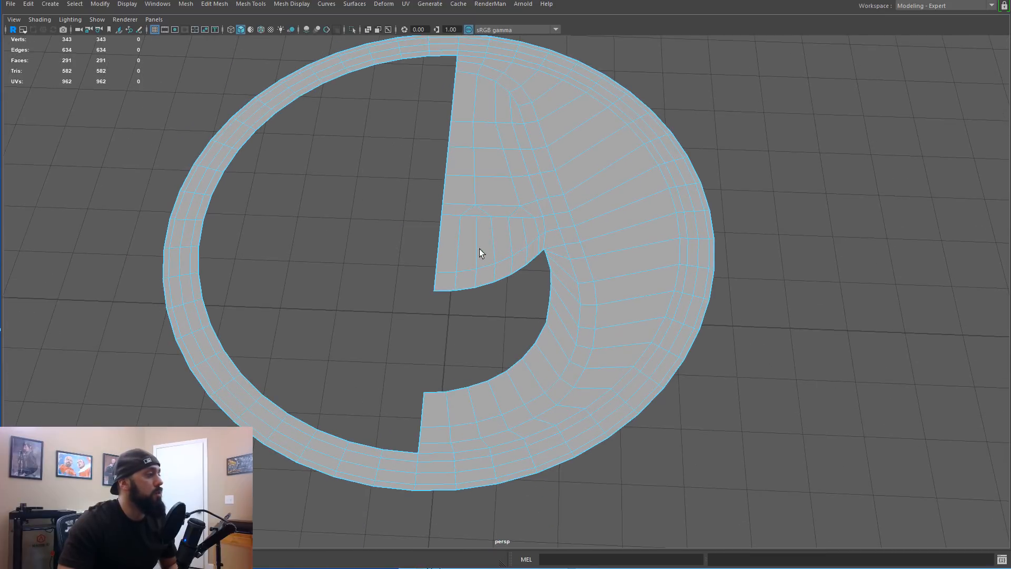
pyautogui.doubleClick(418, 456)
pyautogui.keyDown('alt'); pyautogui.moveTo(459, 282); pyautogui.dragTo(436, 466, button='middle'); pyautogui.keyUp('alt')
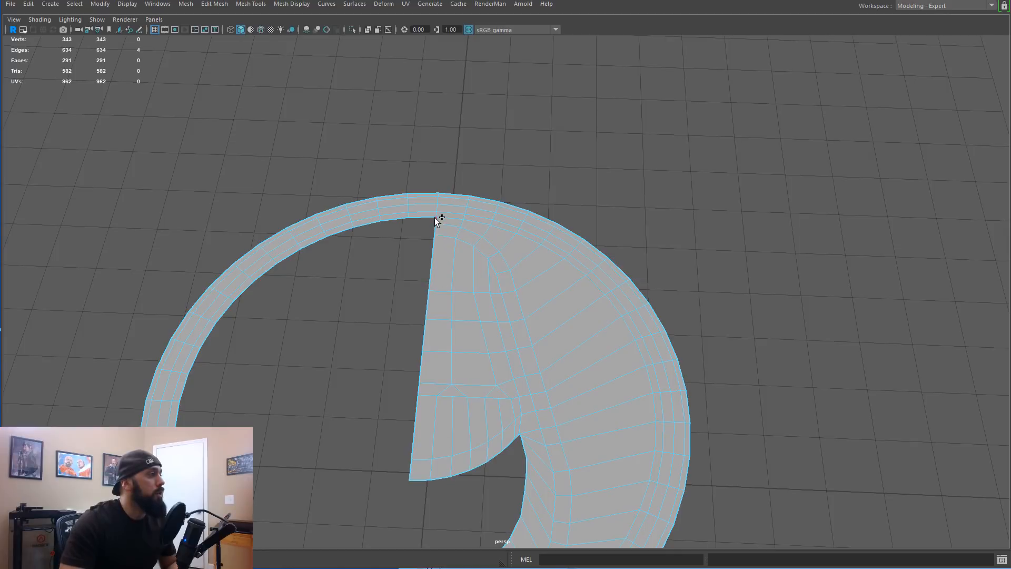
pyautogui.press('F11')
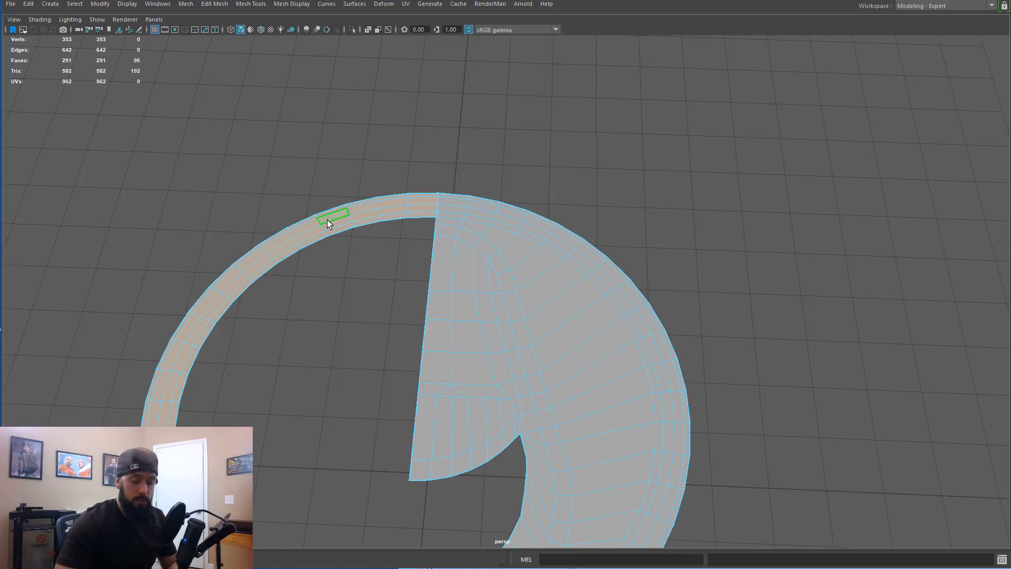
pyautogui.press('Delete')
# Step: Mirror the half lid across the world X axis in the negative direction
pyautogui.keyDown('alt'); pyautogui.moveTo(404, 278); pyautogui.dragTo(497, 250); pyautogui.keyUp('alt')
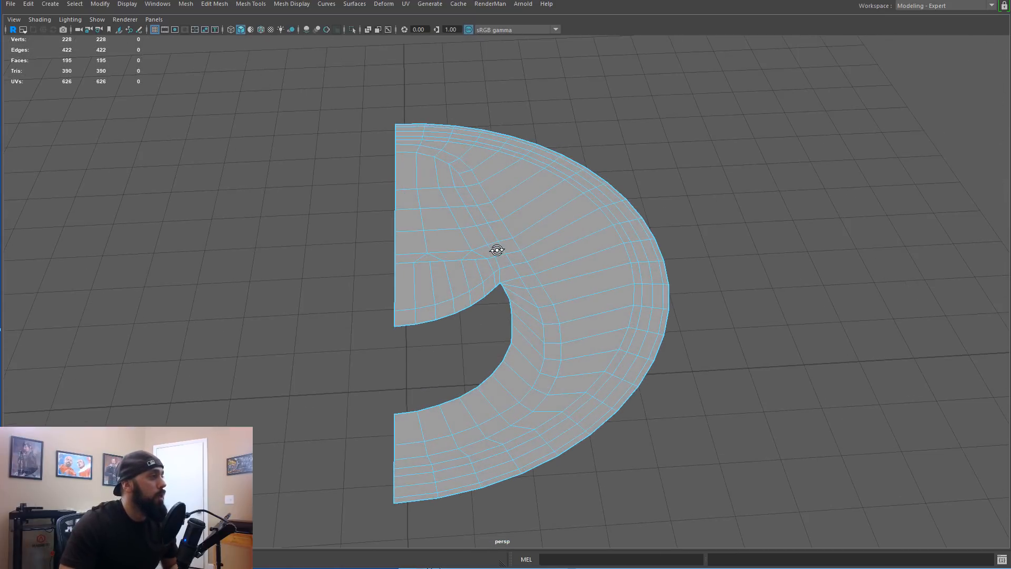
pyautogui.keyDown('shift'); pyautogui.rightClick(458, 226); pyautogui.keyUp('shift')
pyautogui.moveTo(459, 226); pyautogui.dragTo(490, 211, button='right')
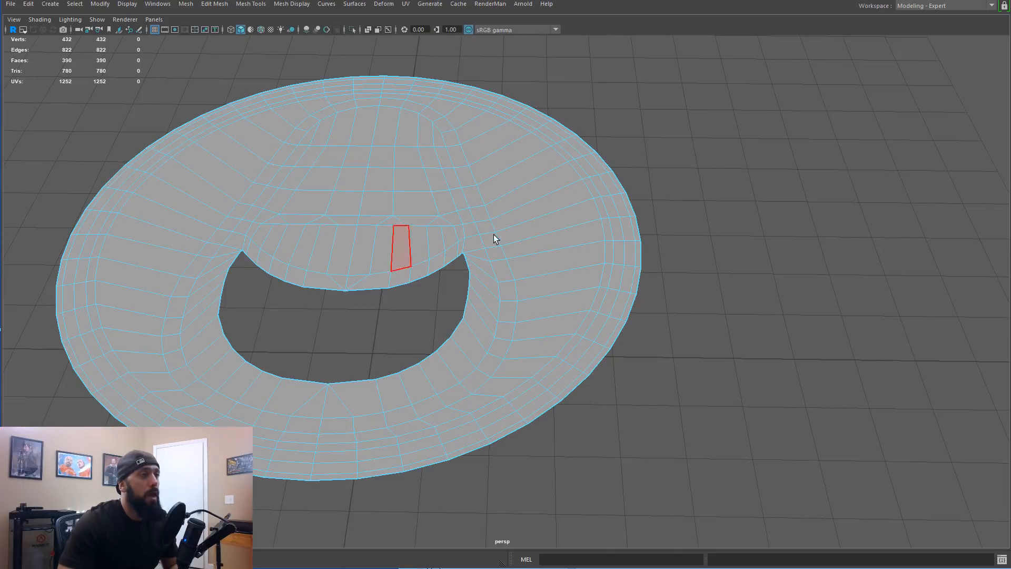
# Step: Set the mirror's merge threshold to 0.01 to separate the wrongly merged vertices along the centreline
pyautogui.scroll(8, 379, 292)
pyautogui.keyDown('alt'); pyautogui.moveTo(463, 282); pyautogui.dragTo(571, 334, button='middle'); pyautogui.keyUp('alt')
pyautogui.keyDown('alt'); pyautogui.moveTo(571, 334); pyautogui.dragTo(611, 319); pyautogui.keyUp('alt')
pyautogui.keyDown('alt'); pyautogui.moveTo(316, 402); pyautogui.dragTo(454, 375, button='middle'); pyautogui.keyUp('alt')
pyautogui.keyDown('alt'); pyautogui.moveTo(454, 375); pyautogui.dragTo(401, 337); pyautogui.keyUp('alt')
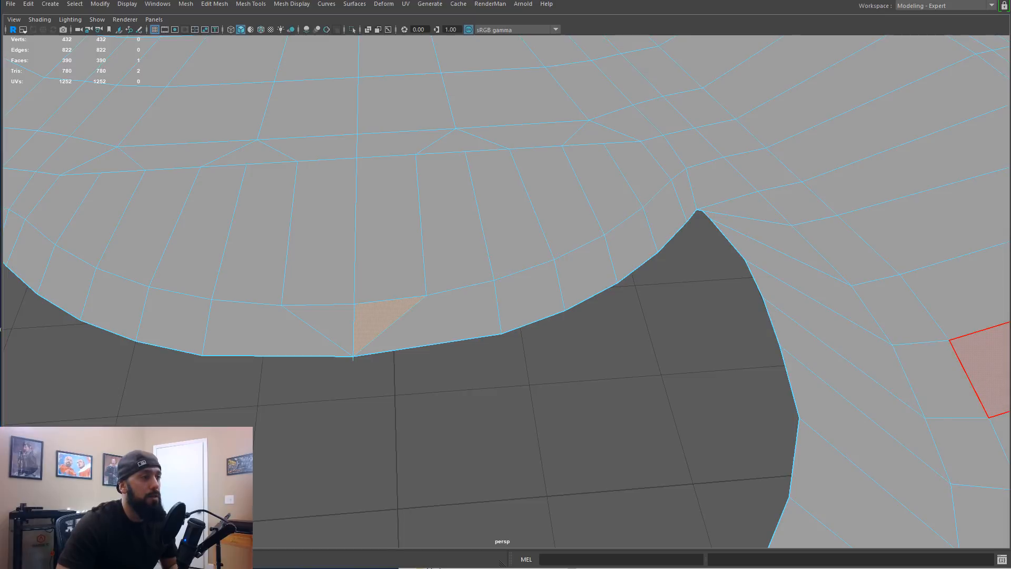
pyautogui.moveTo(1010, 235); pyautogui.dragTo(730, 134)
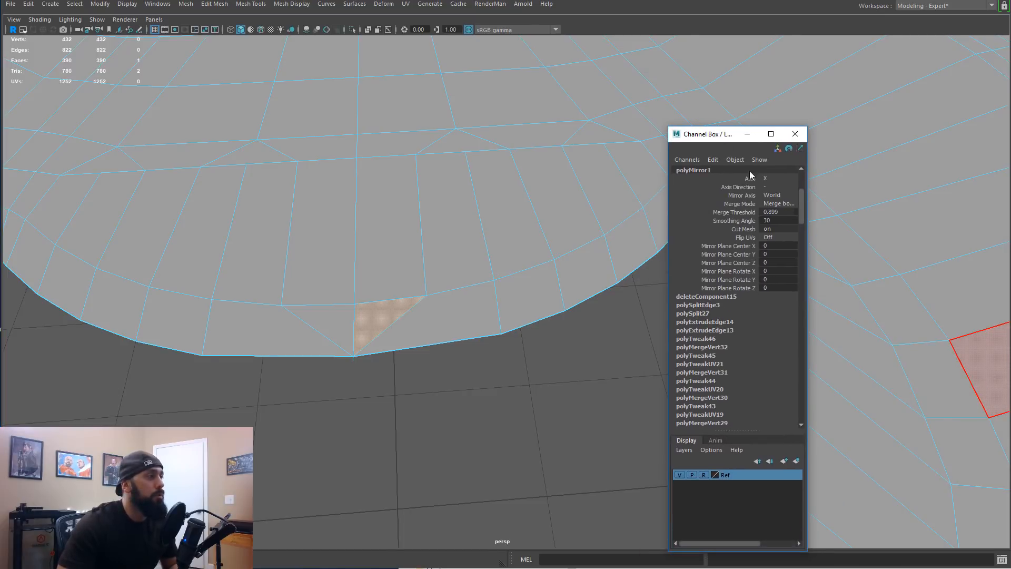
pyautogui.scroll(3, 762, 248)
pyautogui.click(769, 282)
pyautogui.write('.01')
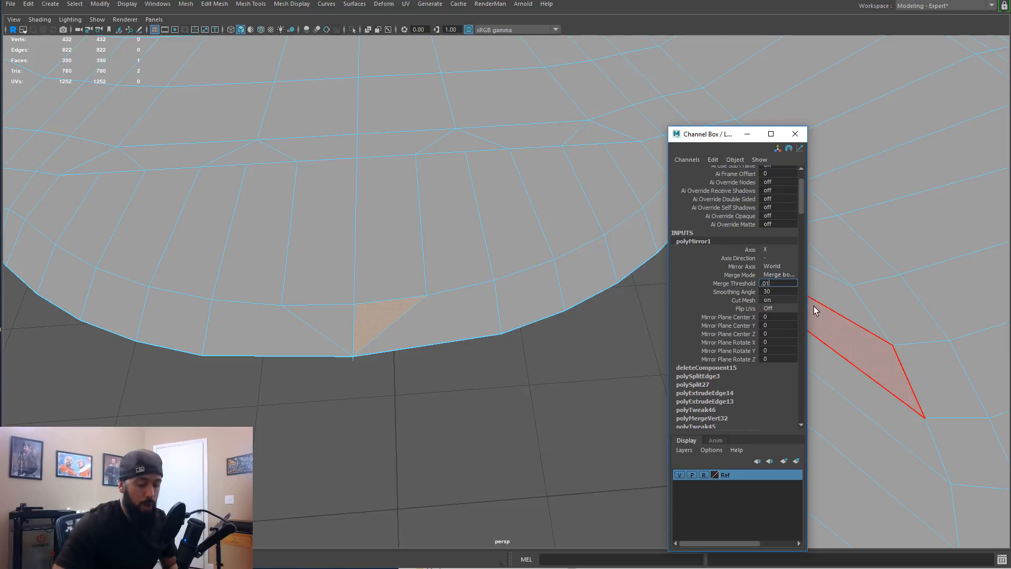
pyautogui.press('Return')
# Step: Examine the mirrored lid's centreline and the topology around the can opening
pyautogui.scroll(-2, 497, 264)
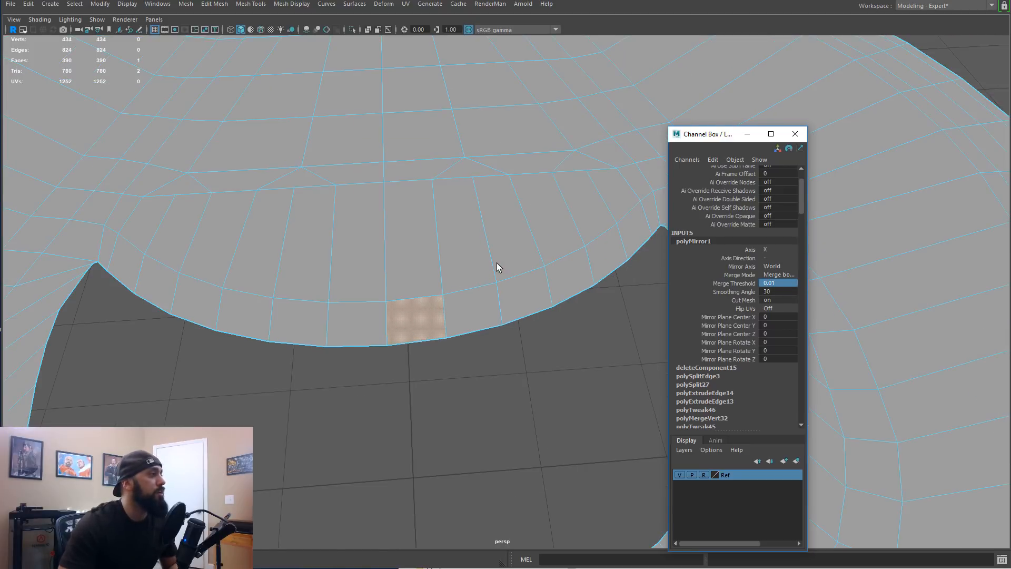
pyautogui.scroll(-3, 497, 264)
pyautogui.keyDown('alt'); pyautogui.moveTo(478, 253); pyautogui.dragTo(453, 345); pyautogui.keyUp('alt')
pyautogui.moveTo(453, 345)
pyautogui.keyDown('alt'); pyautogui.mouseDown(button='middle')
pyautogui.moveTo(430, 291)
pyautogui.moveTo(429, 48)
pyautogui.mouseUp(button='middle'); pyautogui.keyUp('alt')
pyautogui.keyDown('alt'); pyautogui.moveTo(415, 280); pyautogui.dragTo(406, 393, button='middle'); pyautogui.keyUp('alt')
pyautogui.moveTo(426, 253)
pyautogui.keyDown('alt'); pyautogui.mouseDown(button='middle')
pyautogui.moveTo(415, 483)
pyautogui.moveTo(399, 419)
pyautogui.moveTo(422, 346)
pyautogui.mouseUp(button='middle'); pyautogui.keyUp('alt')
pyautogui.moveTo(374, 262); pyautogui.dragTo(374, 234, button='right')
pyautogui.scroll(-3, 353, 353)
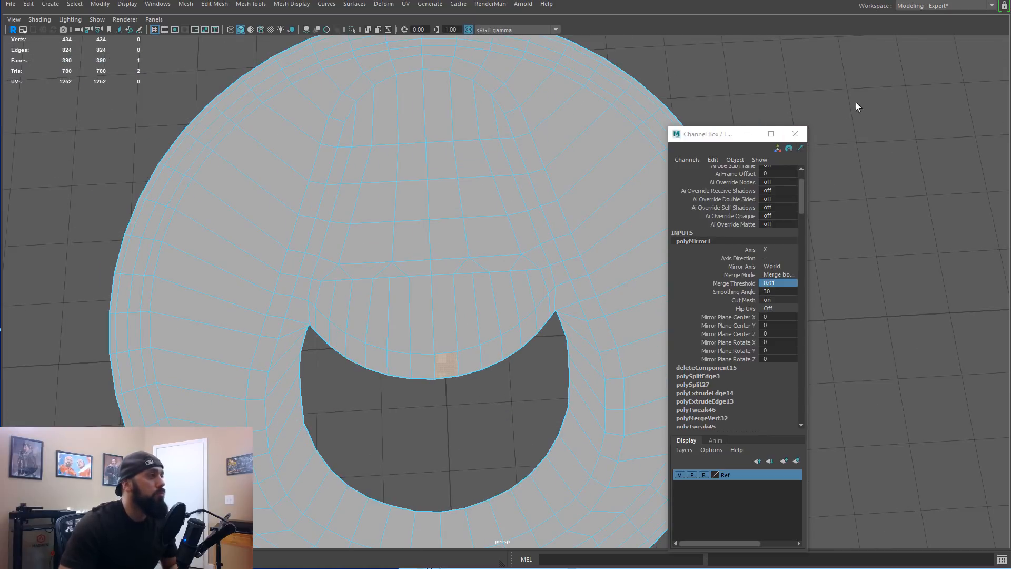
# Step: Close the Channel Box and select the lid's outer border edge loop
pyautogui.click(795, 134)
pyautogui.moveTo(576, 294); pyautogui.dragTo(575, 270, button='right')
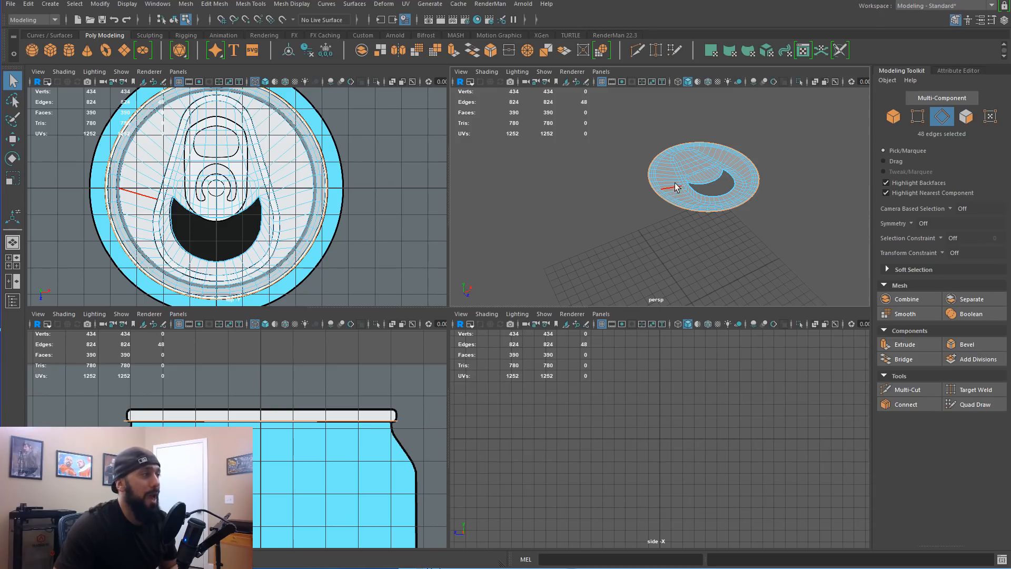
pyautogui.keyDown('alt'); pyautogui.moveTo(674, 183); pyautogui.dragTo(606, 215, button='middle'); pyautogui.keyUp('alt')
pyautogui.keyDown('alt'); pyautogui.moveTo(632, 206); pyautogui.dragTo(678, 218, button='right'); pyautogui.keyUp('alt')
pyautogui.keyDown('alt'); pyautogui.moveTo(678, 218); pyautogui.dragTo(747, 155, button='middle'); pyautogui.keyUp('alt')
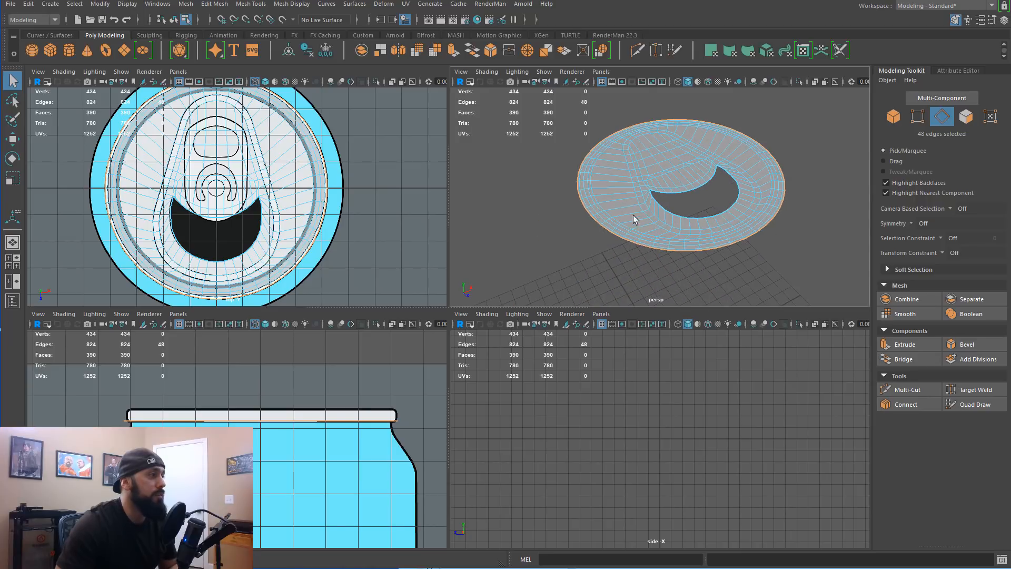
# Step: Extrude the lid's outer border down to the base of the can's shoulder and scale it out to the body width
pyautogui.press('space')
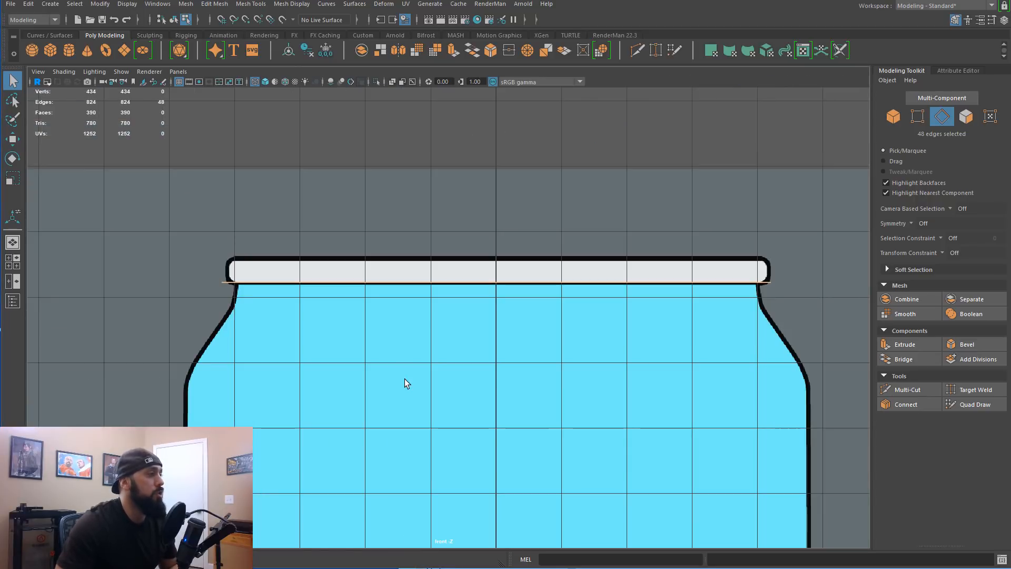
pyautogui.keyDown('alt'); pyautogui.moveTo(422, 364); pyautogui.dragTo(464, 371, button='middle'); pyautogui.keyUp('alt')
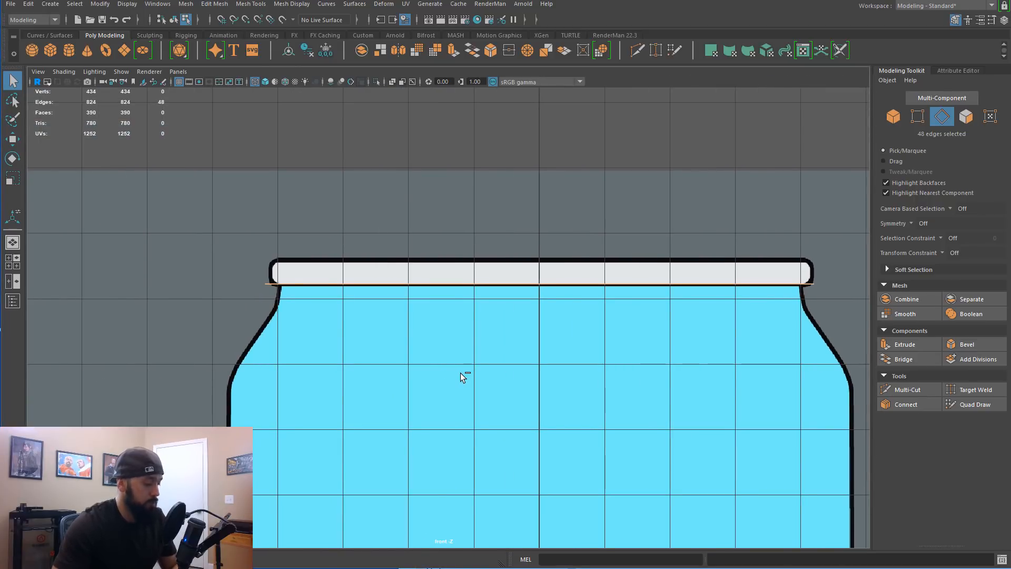
pyautogui.scroll(-3, 511, 387)
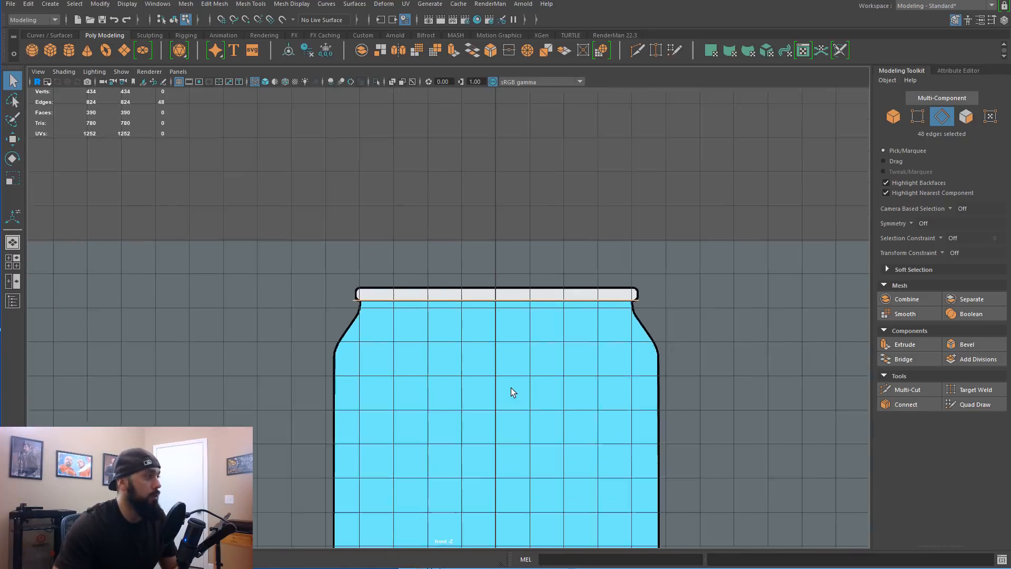
pyautogui.scroll(1, 510, 388)
pyautogui.hotkey('ctrl', 'e')
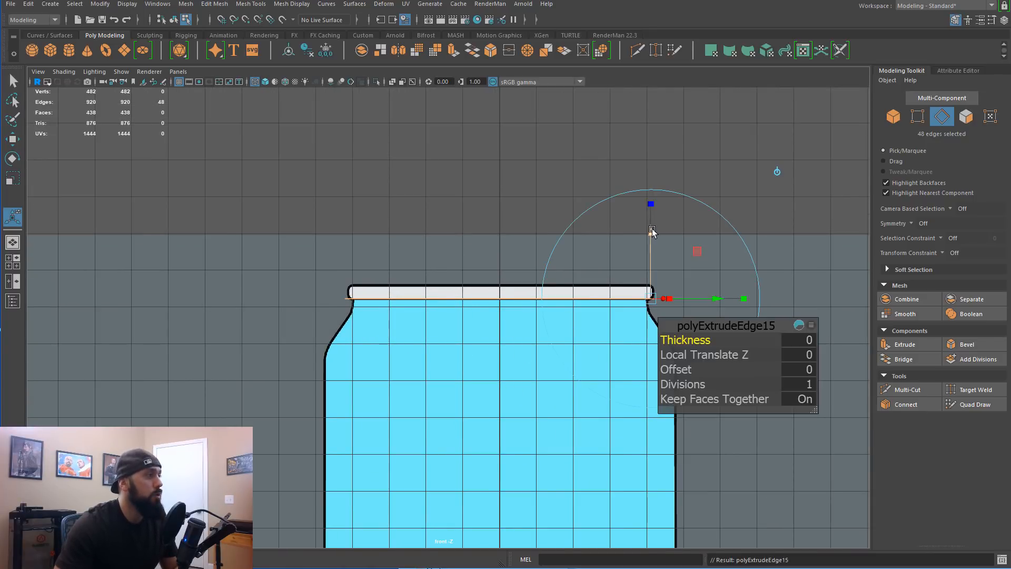
pyautogui.press('w')
pyautogui.moveTo(499, 199); pyautogui.dragTo(499, 253)
pyautogui.scroll(1, 526, 327)
pyautogui.press('r')
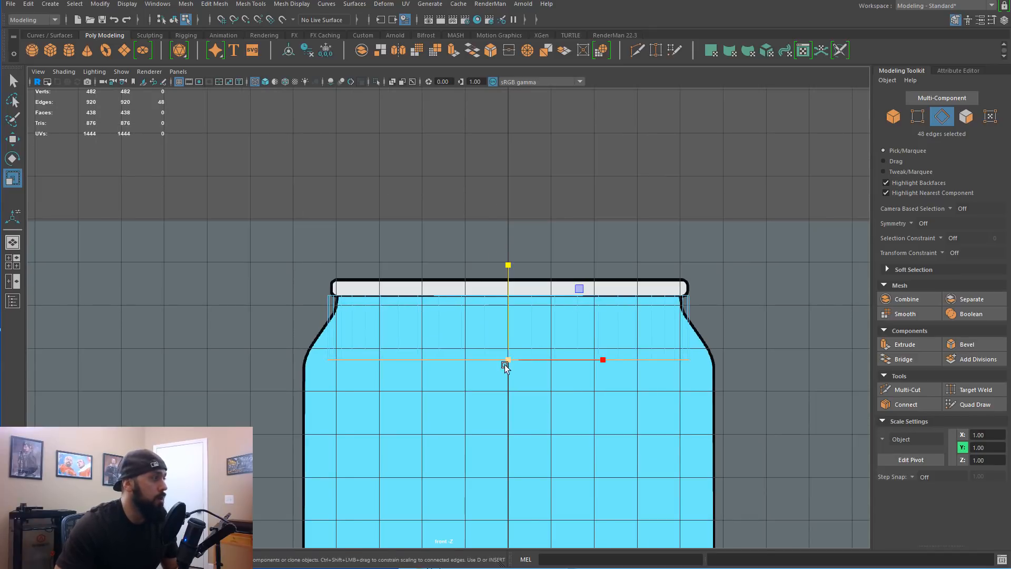
pyautogui.moveTo(508, 361); pyautogui.dragTo(542, 365)
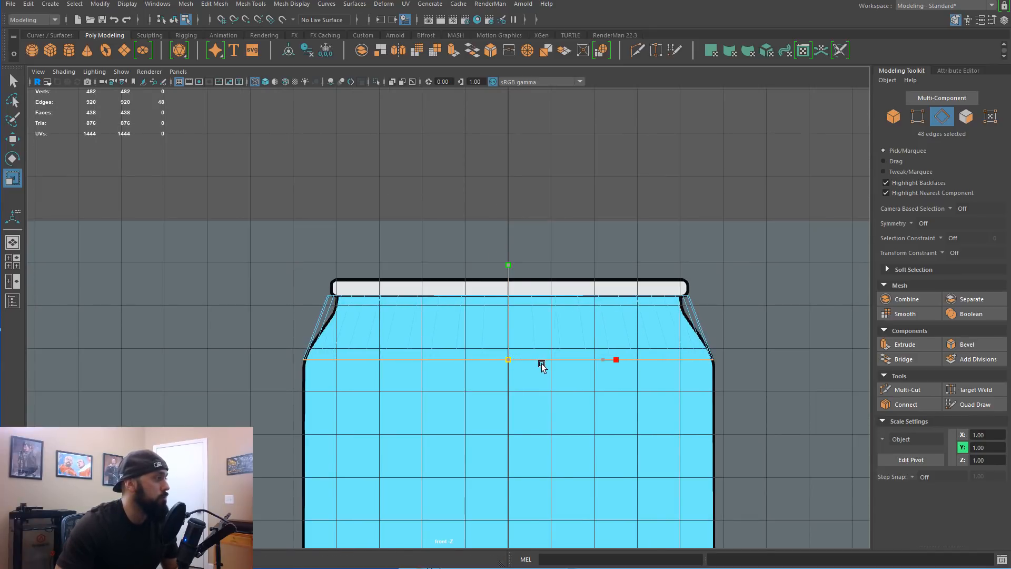
# Step: Extrude the shoulder's lower border down the straight can body to world Y 1.27, where the blue area ends
pyautogui.keyDown('alt'); pyautogui.moveTo(528, 410); pyautogui.dragTo(526, 325, button='middle'); pyautogui.keyUp('alt')
pyautogui.hotkey('ctrl', 'e')
pyautogui.press('w')
pyautogui.moveTo(504, 163); pyautogui.dragTo(502, 407)
pyautogui.keyDown('alt'); pyautogui.moveTo(501, 406); pyautogui.dragTo(491, 319, button='middle'); pyautogui.keyUp('alt')
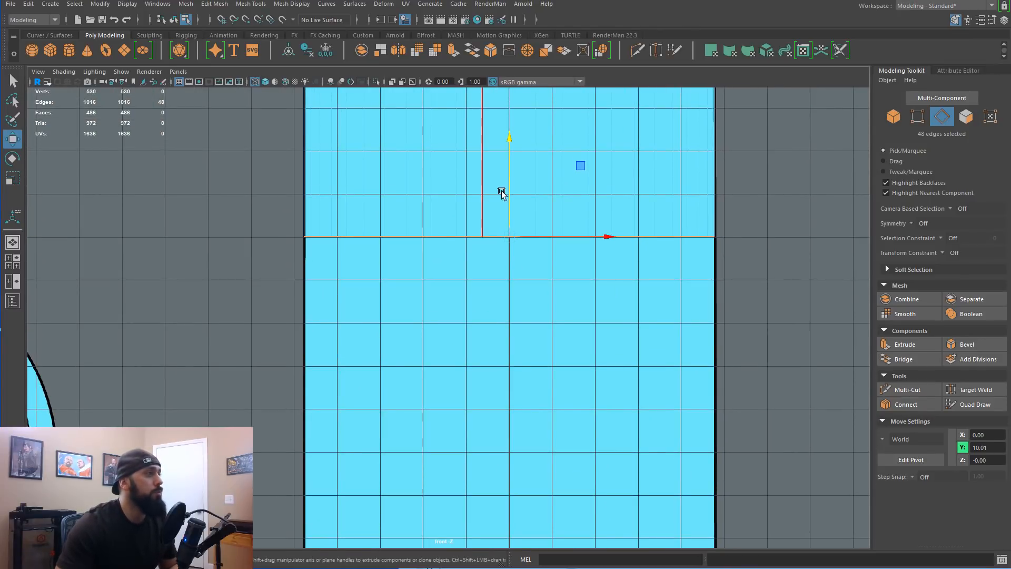
pyautogui.moveTo(510, 139); pyautogui.dragTo(505, 357)
pyautogui.keyDown('alt'); pyautogui.moveTo(481, 252); pyautogui.dragTo(451, 177, button='middle'); pyautogui.keyUp('alt')
pyautogui.moveTo(479, 188); pyautogui.dragTo(480, 333)
pyautogui.keyDown('alt'); pyautogui.moveTo(481, 334); pyautogui.dragTo(486, 416, button='right'); pyautogui.keyUp('alt')
pyautogui.keyDown('alt'); pyautogui.moveTo(485, 416); pyautogui.dragTo(483, 345, button='middle'); pyautogui.keyUp('alt')
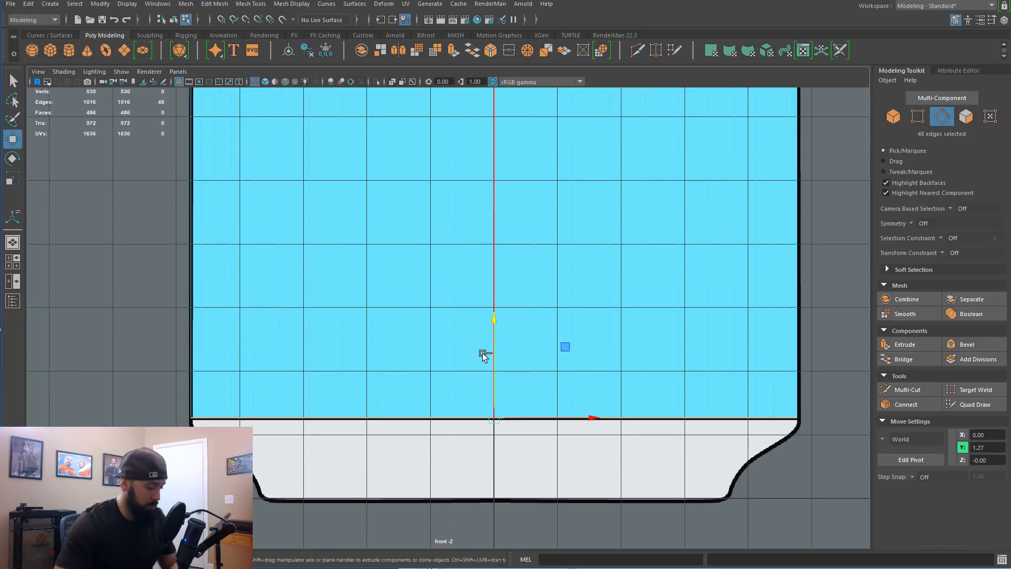
# Step: Extrude the body's bottom border down to world Y 1.03, at the start of the base taper
pyautogui.hotkey('ctrl', 'e')
pyautogui.press('w')
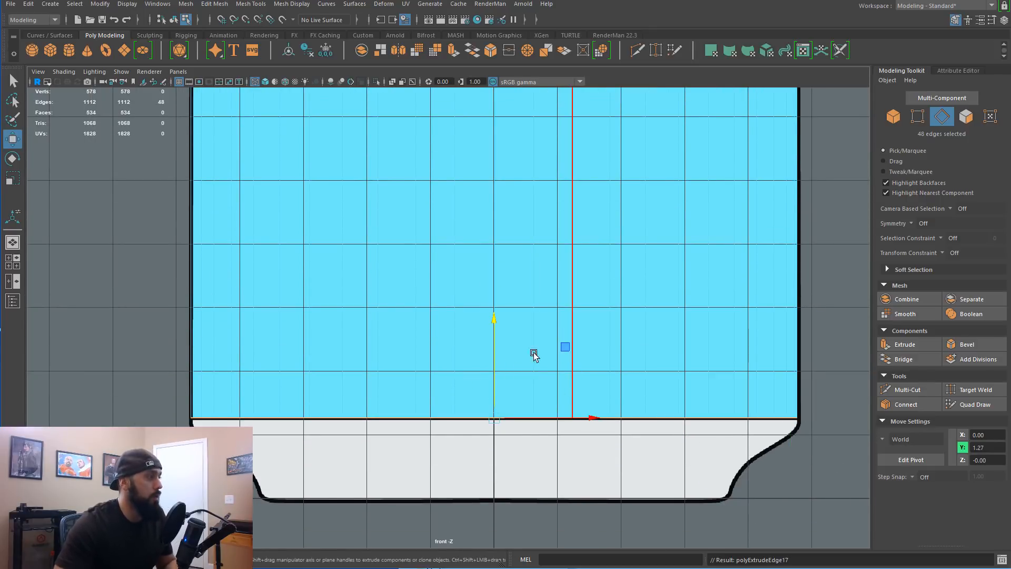
pyautogui.moveTo(493, 320); pyautogui.dragTo(493, 334)
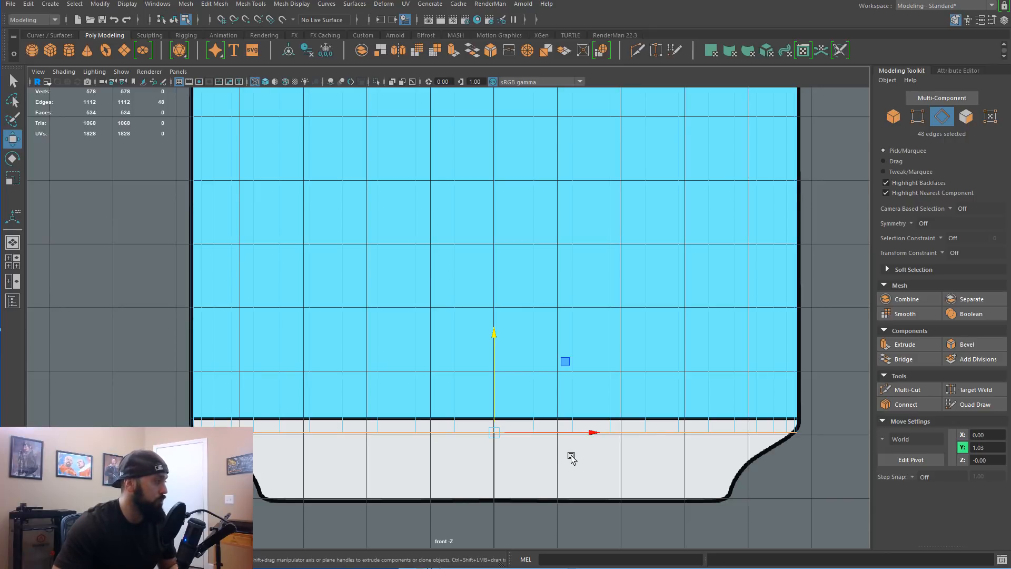
pyautogui.press('r')
pyautogui.moveTo(554, 468); pyautogui.dragTo(547, 469, button='middle')
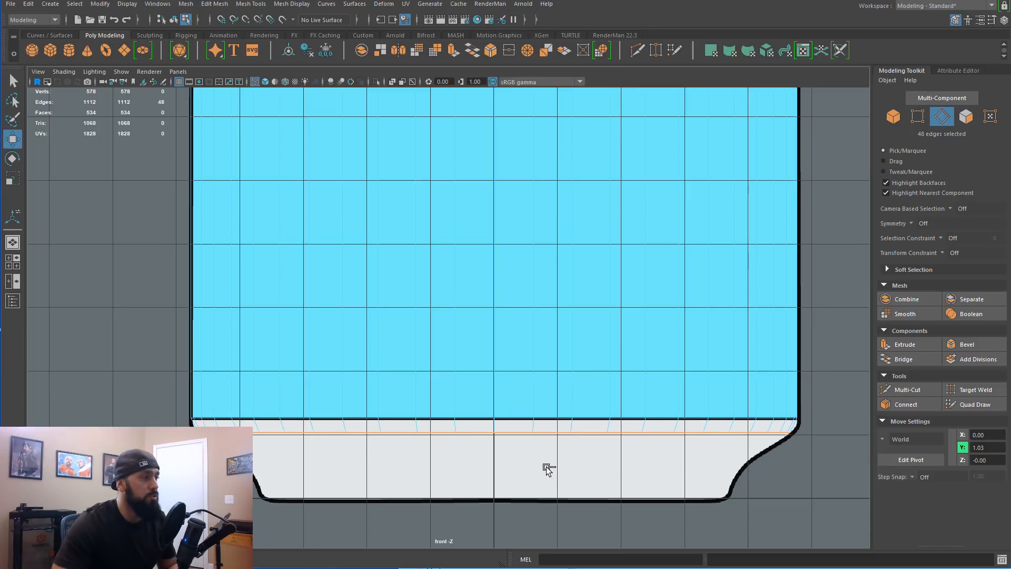
pyautogui.press('w')
pyautogui.hotkey('ctrl', 'z')
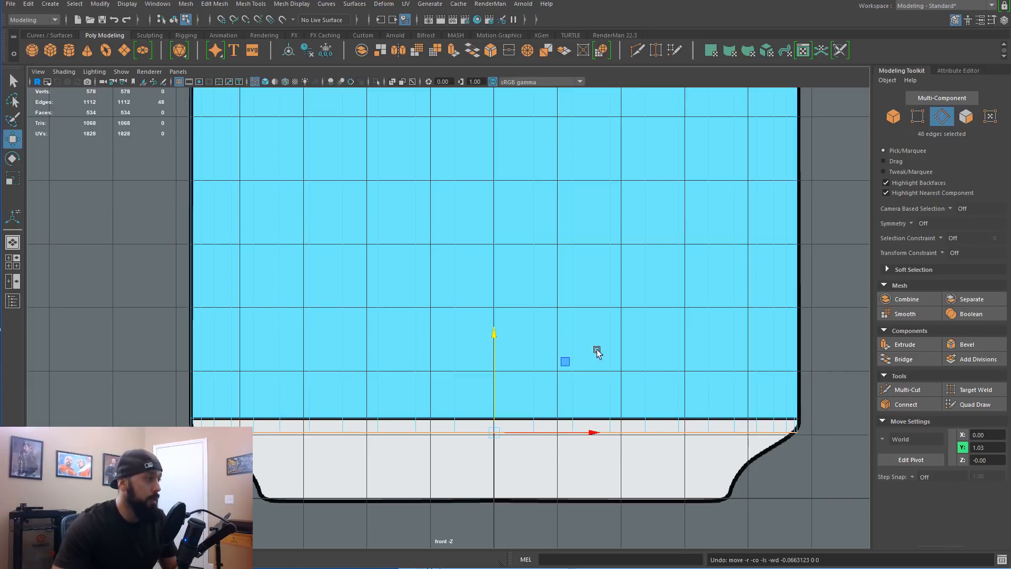
# Step: Lower the bottom border to Y 0.99, then extrude it to Y 0.54 and scale it inward to the base's taper
pyautogui.moveTo(492, 330); pyautogui.dragTo(491, 338)
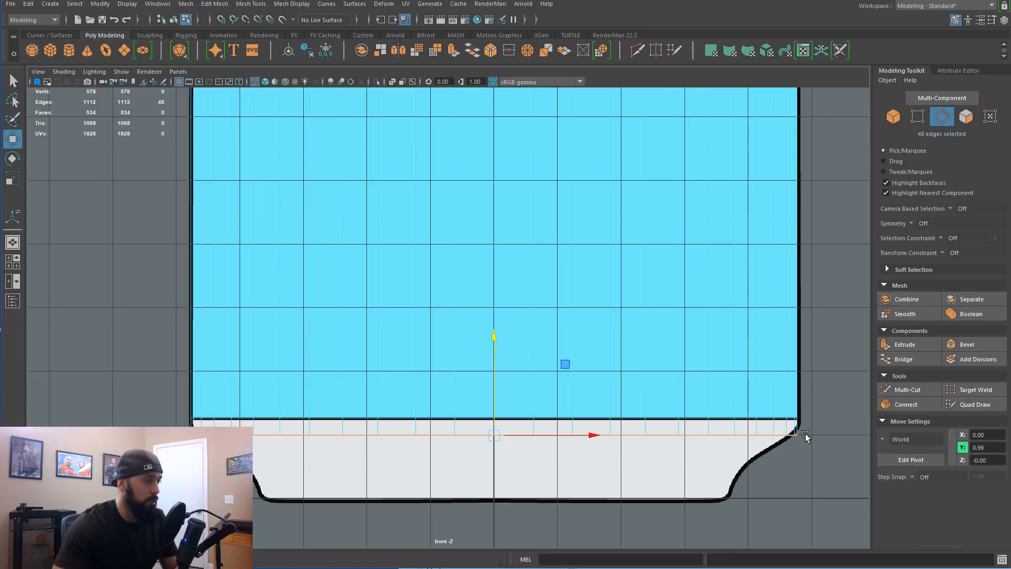
pyautogui.hotkey('ctrl', 'e')
pyautogui.press('w')
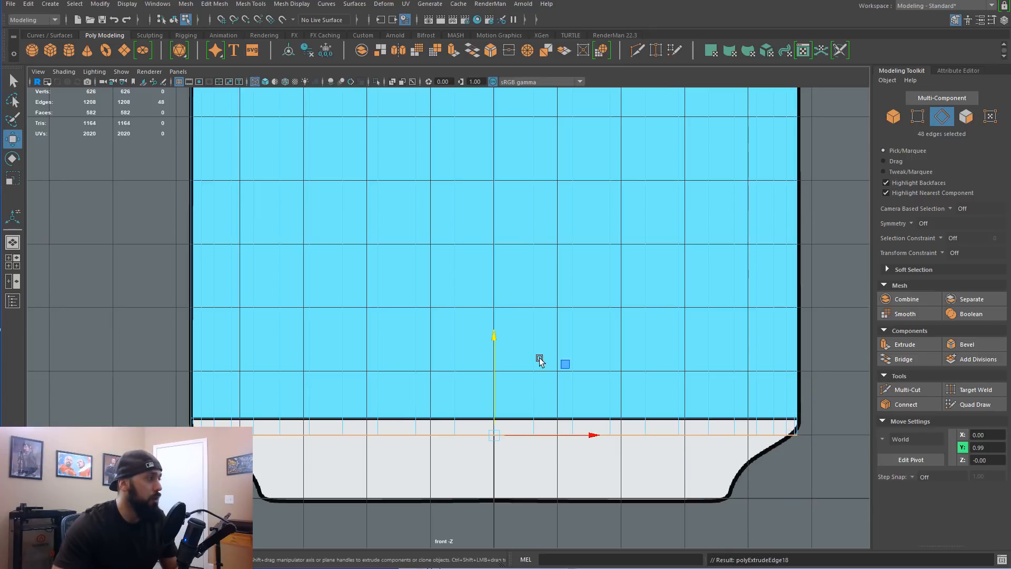
pyautogui.moveTo(491, 334); pyautogui.dragTo(496, 362)
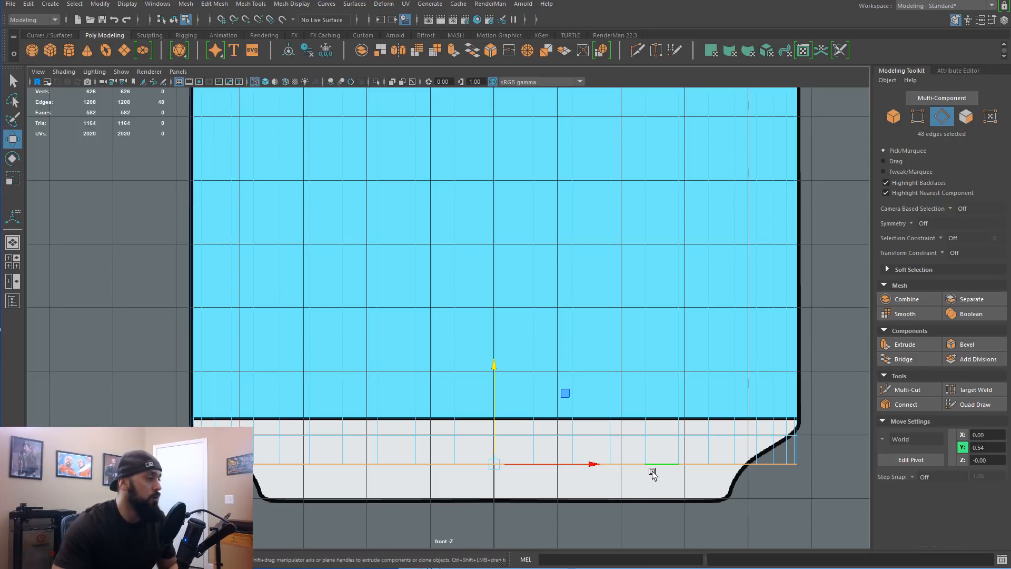
pyautogui.press('r')
pyautogui.moveTo(663, 473); pyautogui.dragTo(614, 467, button='middle')
# Step: Extrude the bottom border to Y -0.04 and scale it inward to match the foot of the can's outline
pyautogui.hotkey('ctrl', 'e')
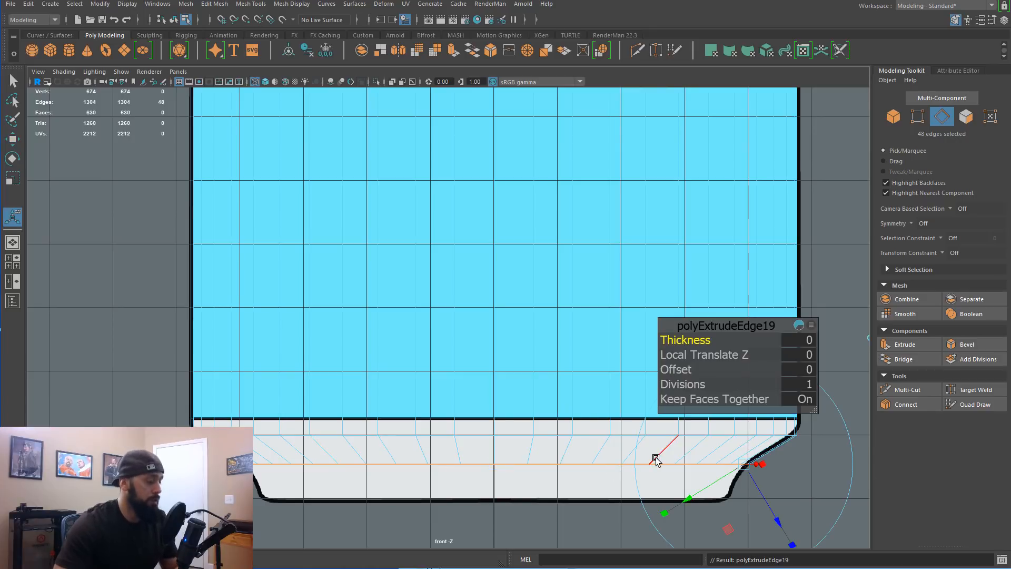
pyautogui.press('w')
pyautogui.moveTo(492, 361); pyautogui.dragTo(490, 397)
pyautogui.press('r')
pyautogui.moveTo(794, 488); pyautogui.dragTo(772, 486, button='middle')
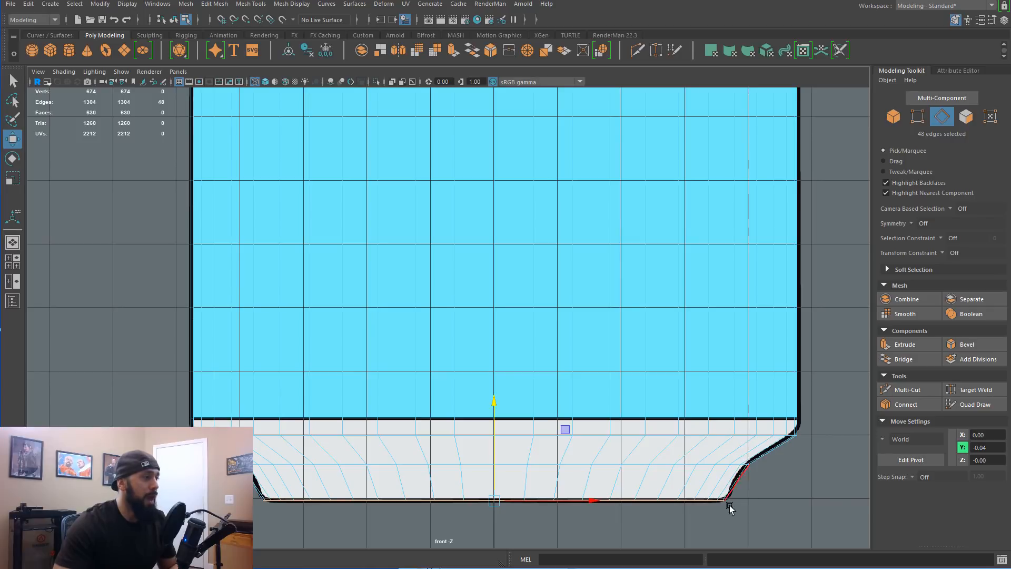
pyautogui.scroll(1, 766, 491)
pyautogui.scroll(1, 776, 476)
pyautogui.scroll(1, 684, 387)
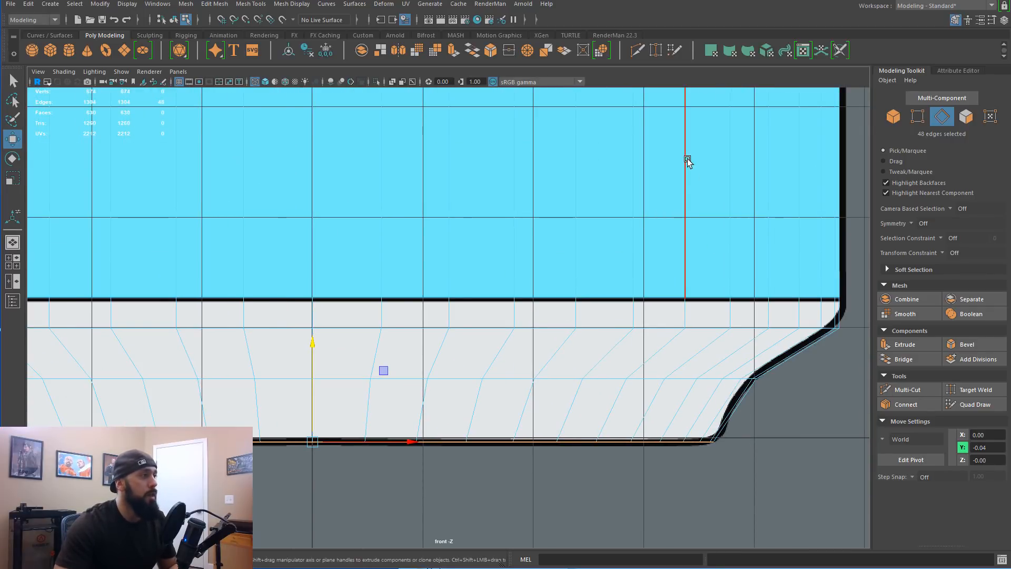
# Step: Examine the extruded can body and its open underside in perspective
pyautogui.press('space')
pyautogui.press('space')
pyautogui.scroll(-5, 593, 338)
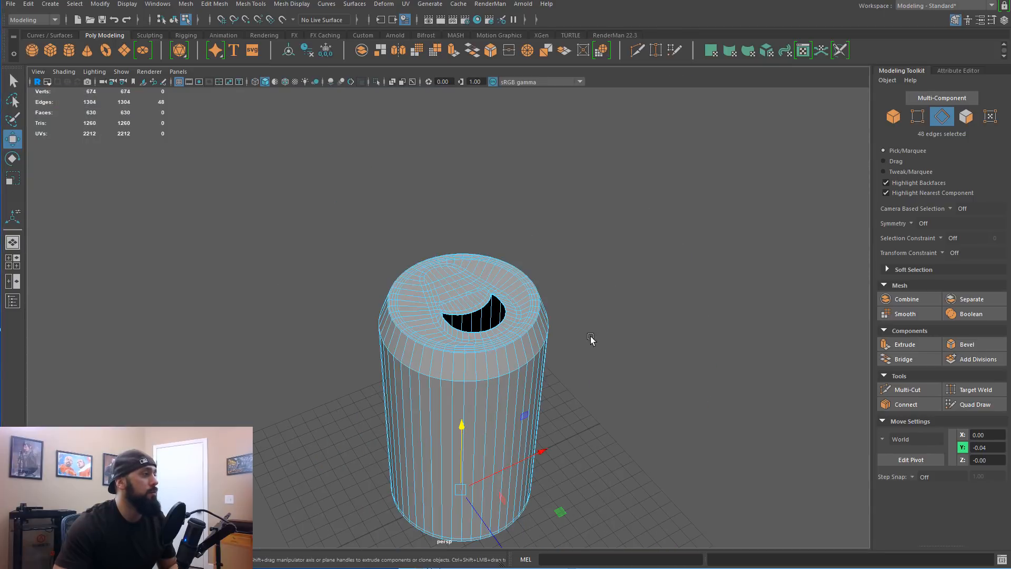
pyautogui.keyDown('alt'); pyautogui.moveTo(594, 339); pyautogui.dragTo(585, 296); pyautogui.keyUp('alt')
pyautogui.keyDown('alt'); pyautogui.moveTo(571, 369); pyautogui.dragTo(582, 316, button='middle'); pyautogui.keyUp('alt')
pyautogui.scroll(2, 582, 316)
pyautogui.keyDown('alt'); pyautogui.moveTo(581, 315); pyautogui.dragTo(615, 277); pyautogui.keyUp('alt')
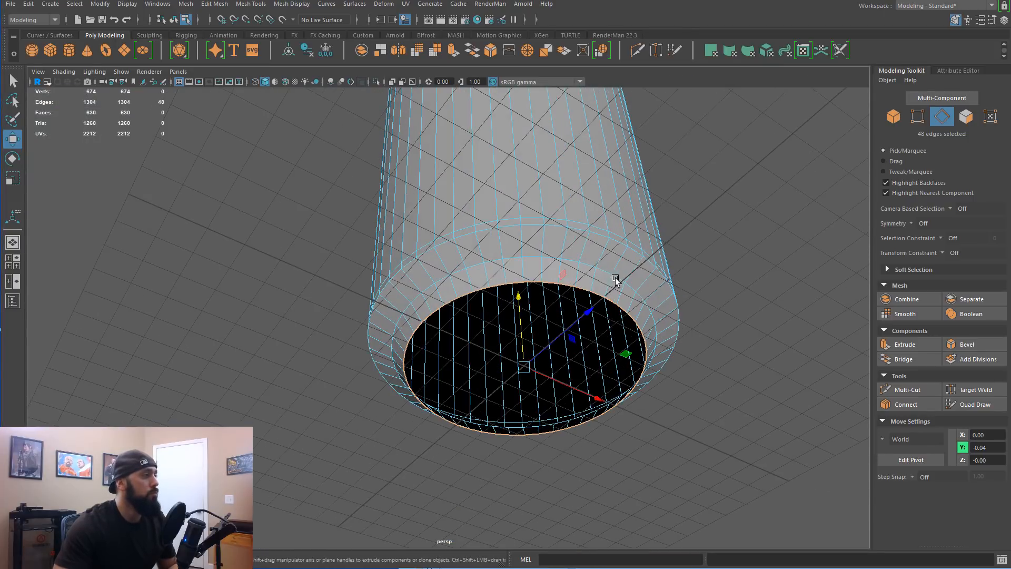
pyautogui.keyDown('alt'); pyautogui.moveTo(615, 277); pyautogui.dragTo(707, 274, button='right'); pyautogui.keyUp('alt')
pyautogui.keyDown('alt'); pyautogui.moveTo(707, 273); pyautogui.dragTo(689, 271); pyautogui.keyUp('alt')
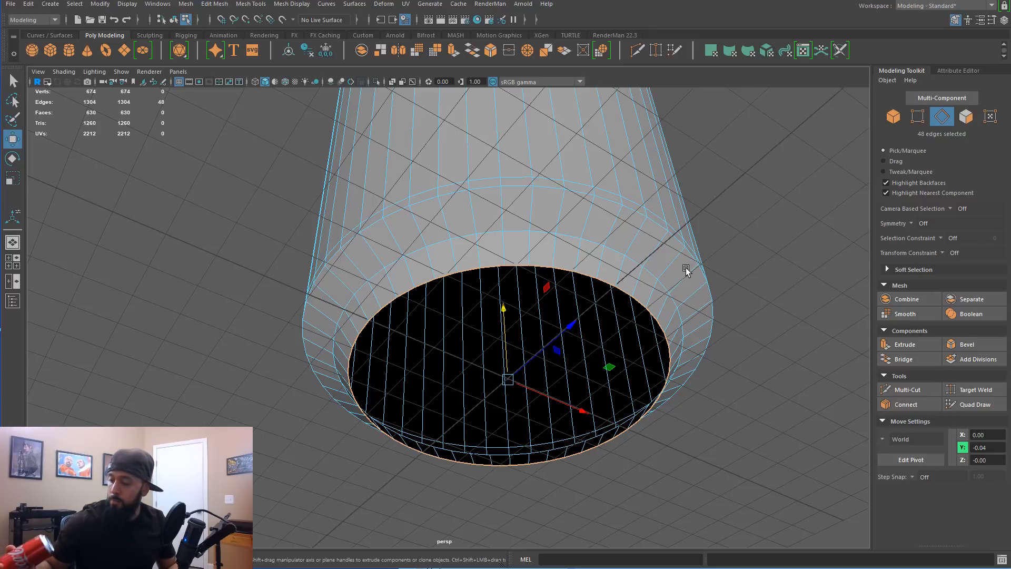
# Step: Extrude the base's open border inward as a narrow lip, then extrude it again up into the can
pyautogui.hotkey('ctrl', 'e')
pyautogui.keyDown('alt'); pyautogui.moveTo(685, 267); pyautogui.dragTo(514, 350); pyautogui.keyUp('alt')
pyautogui.keyDown('alt'); pyautogui.moveTo(515, 349); pyautogui.dragTo(550, 348, button='middle'); pyautogui.keyUp('alt')
pyautogui.press('r')
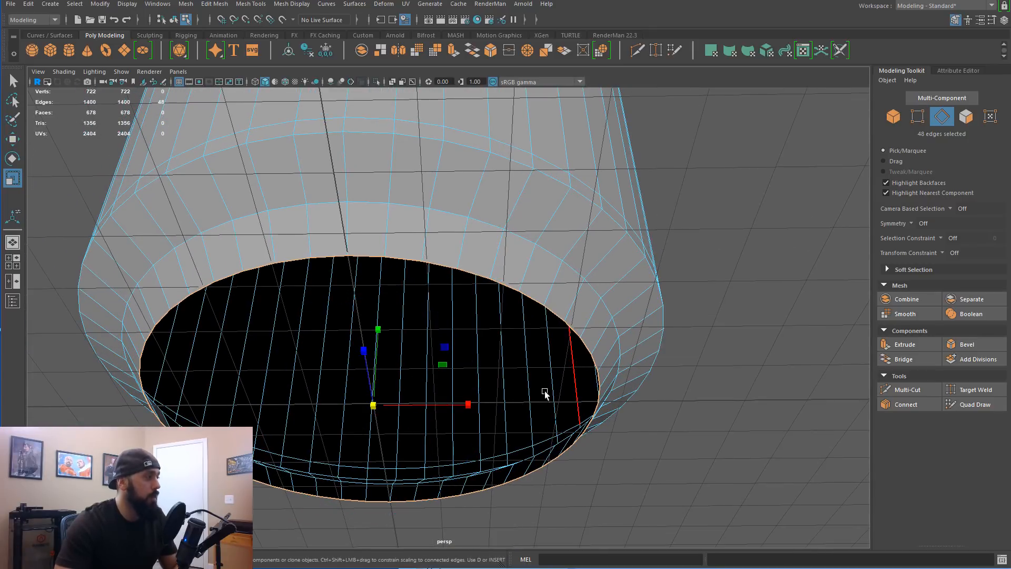
pyautogui.moveTo(375, 405); pyautogui.dragTo(363, 406)
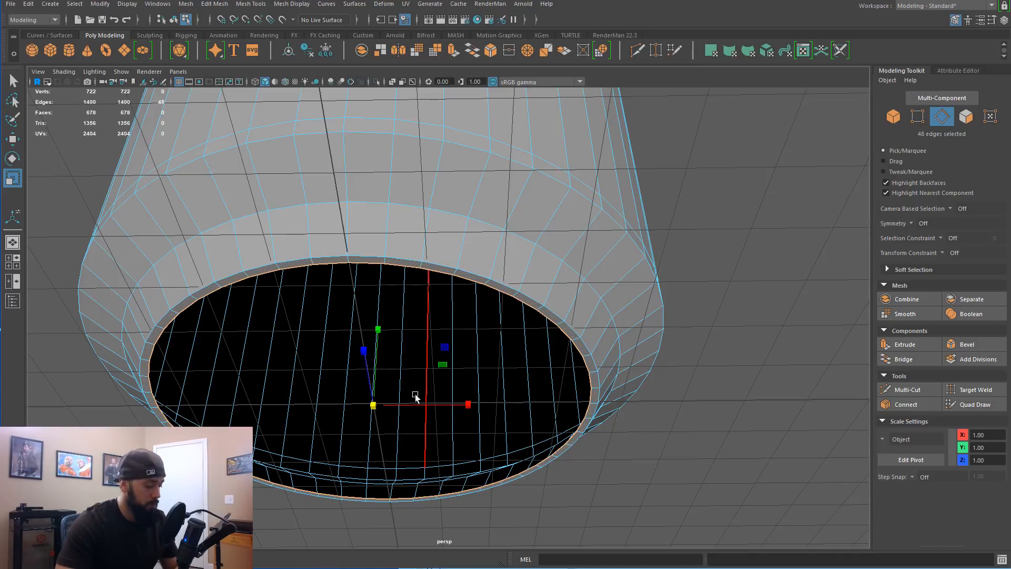
pyautogui.hotkey('ctrl', 'e')
pyautogui.press('w')
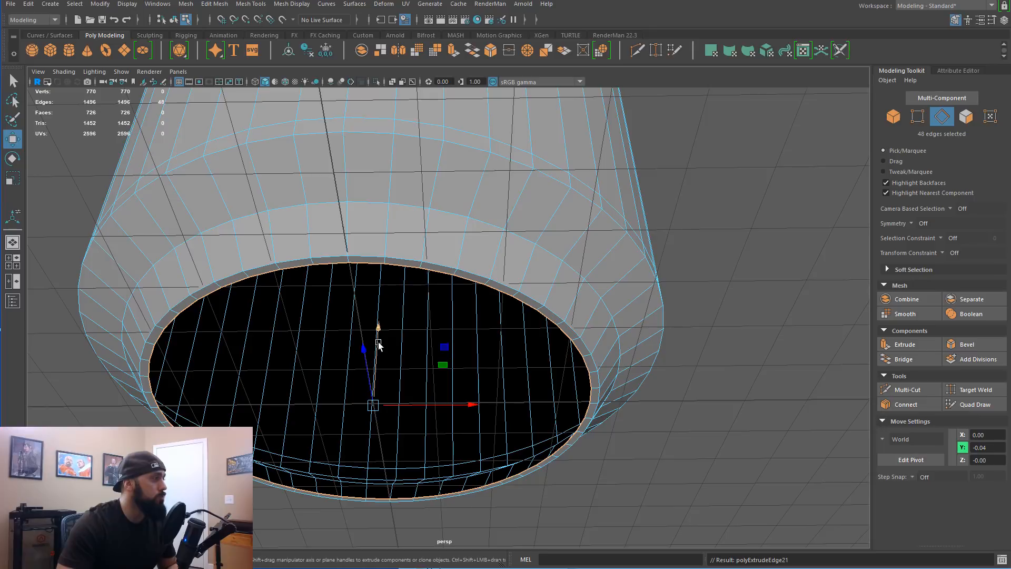
pyautogui.moveTo(377, 333); pyautogui.dragTo(375, 314)
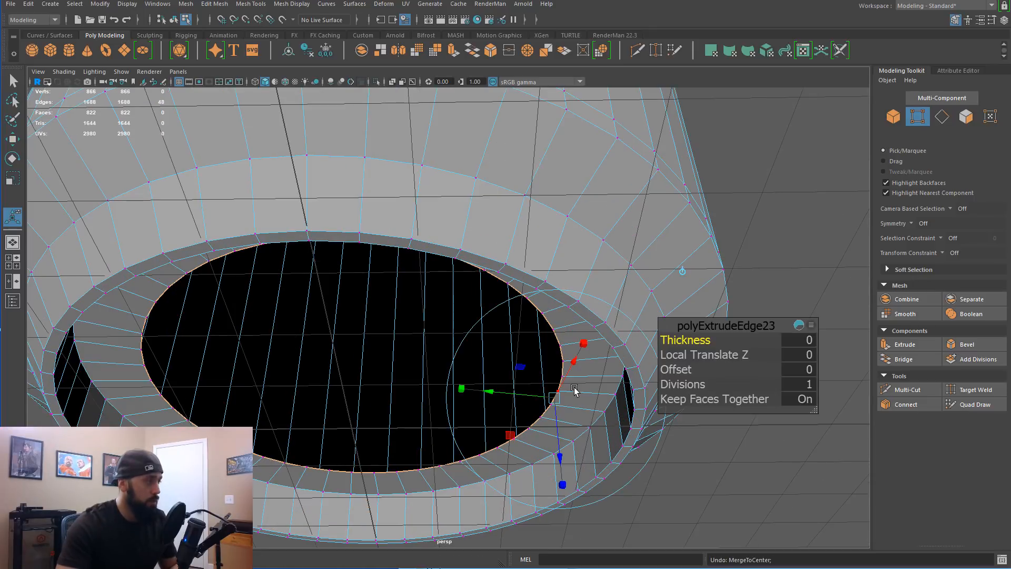
# Step: Undo the extra edge extrusion and scale the recessed bottom's inner border further inward to narrow the hole
pyautogui.press('r')
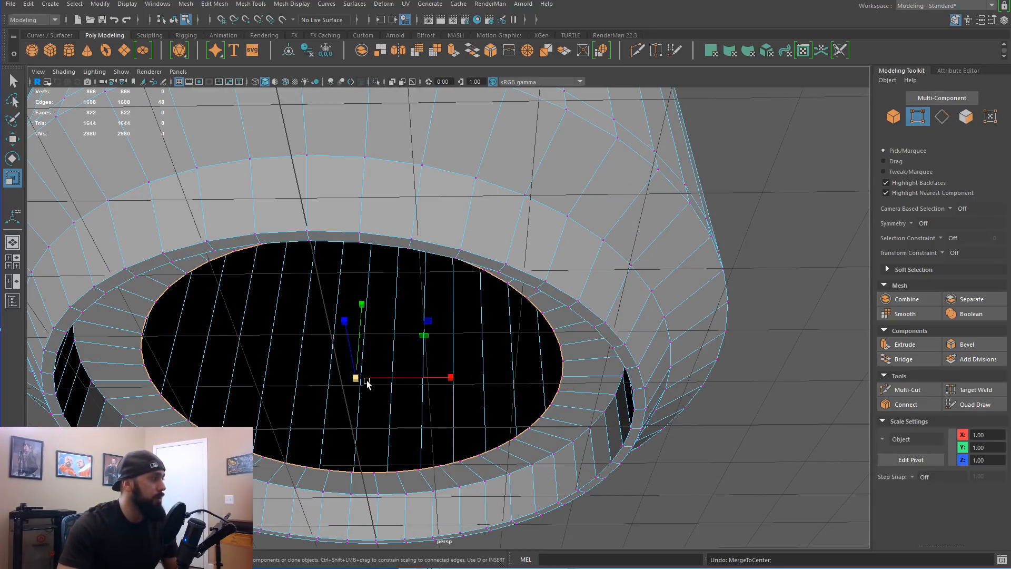
pyautogui.moveTo(357, 379); pyautogui.dragTo(195, 402)
pyautogui.hotkey('ctrl', 'z')
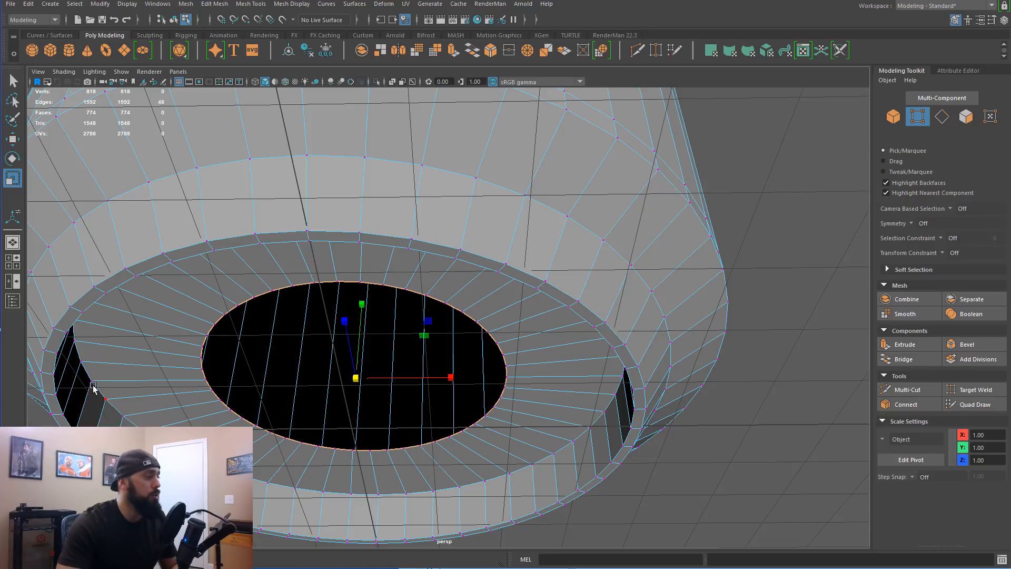
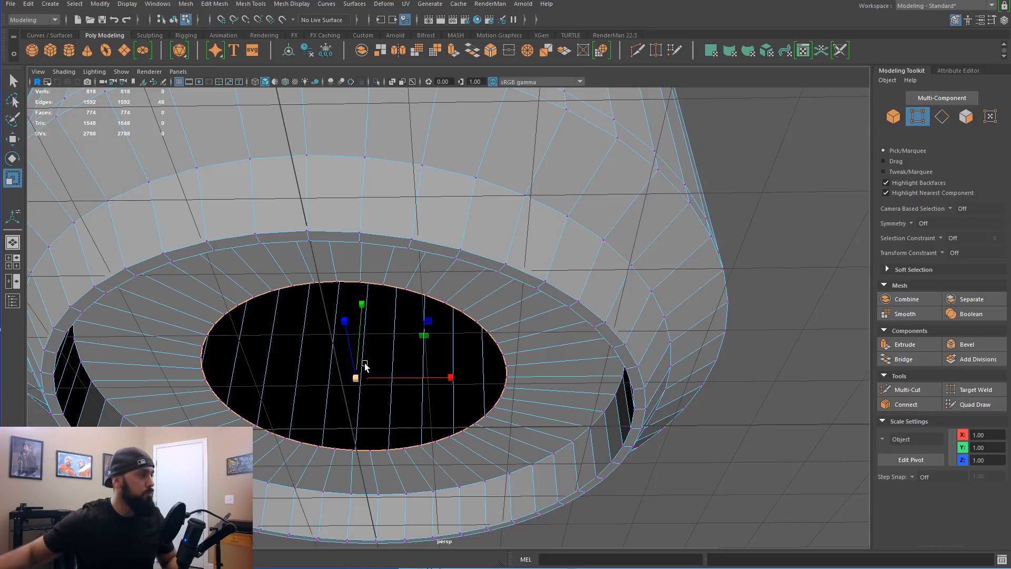
pyautogui.moveTo(356, 377); pyautogui.dragTo(305, 379)
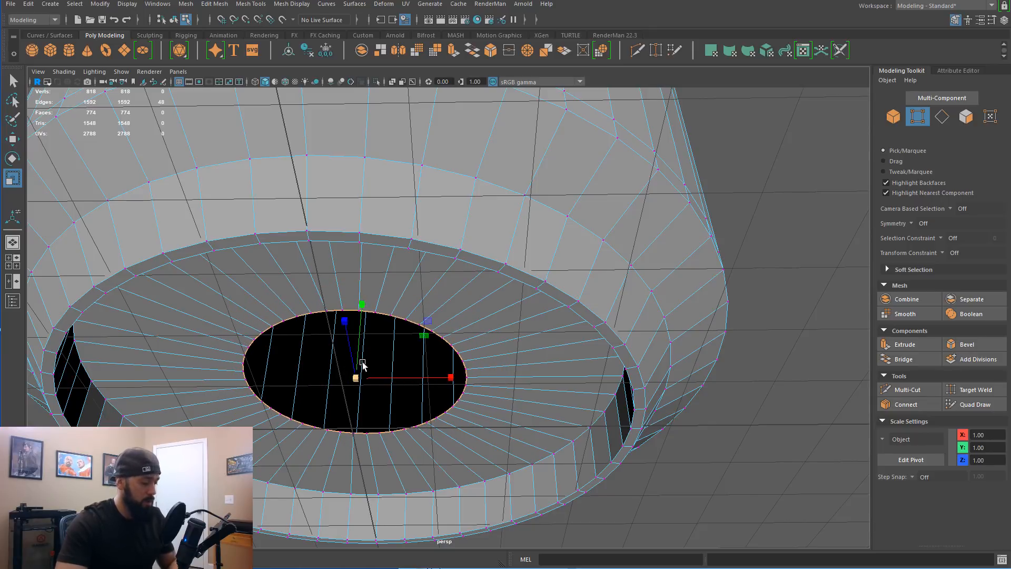
# Step: Extrude the bottom hole's border edges and merge them to the center to close the base
pyautogui.hotkey('ctrl', 'e')
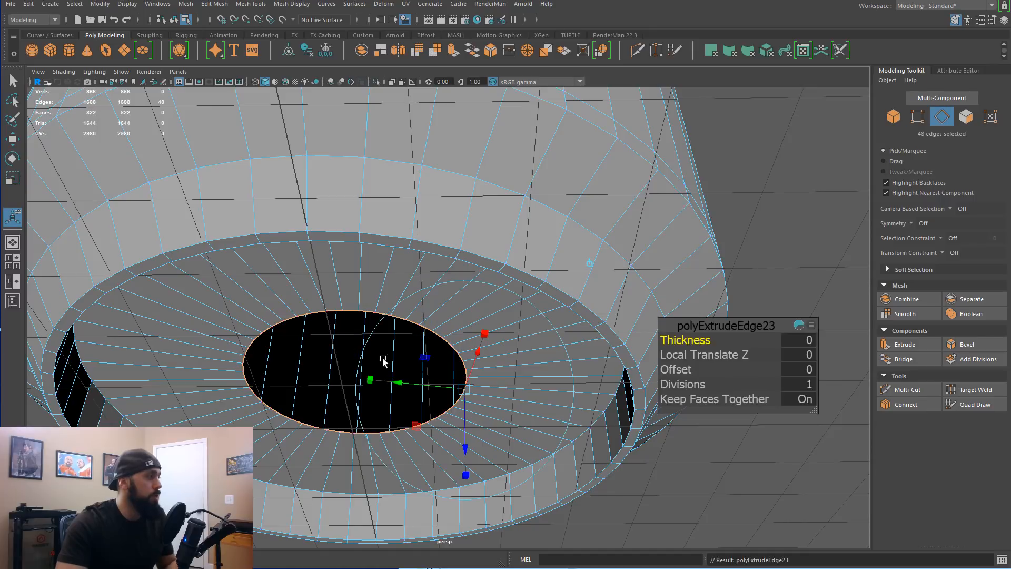
pyautogui.keyDown('shift'); pyautogui.rightClick(437, 338); pyautogui.keyUp('shift')
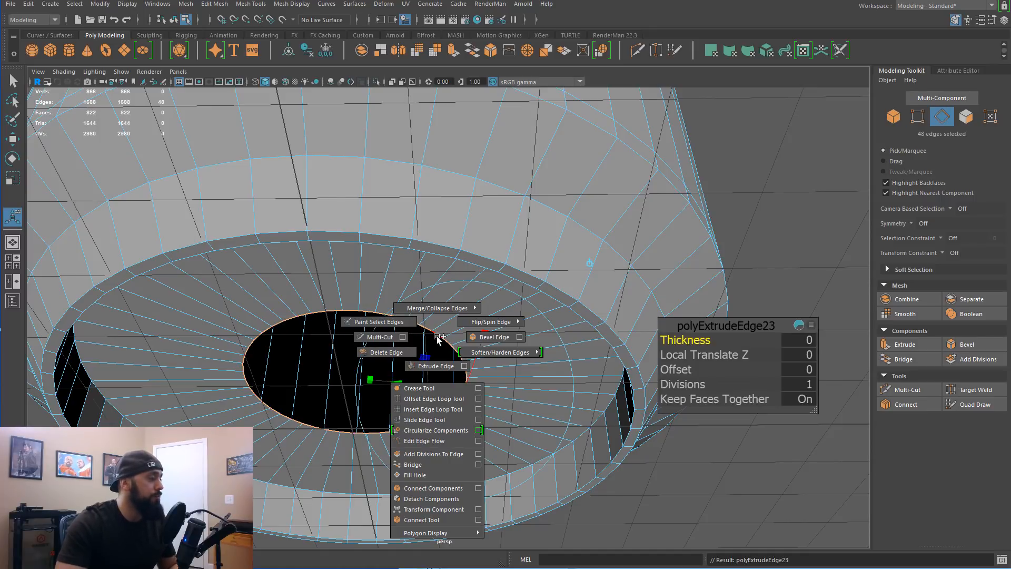
pyautogui.moveTo(437, 311)
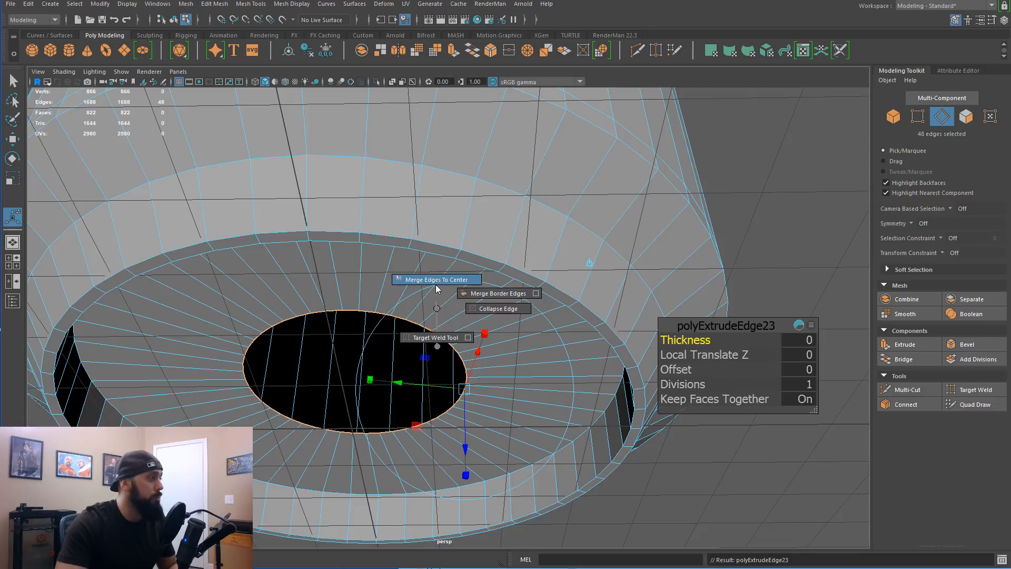
pyautogui.click(435, 291)
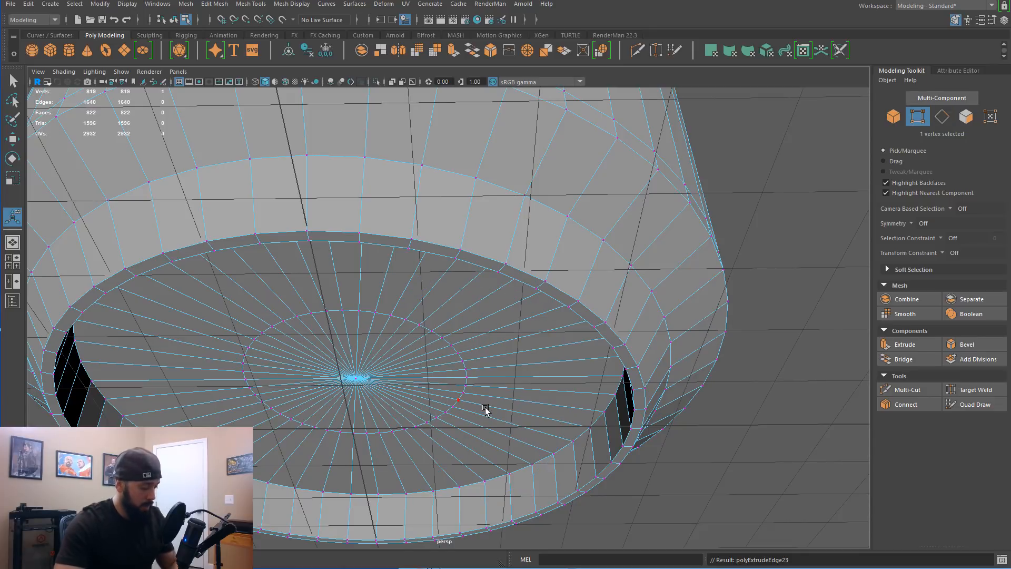
# Step: Bevel the edge loop at the inner corner of the base recess with 4 segments and an offset of about 0.75
pyautogui.press('q')
pyautogui.press('F10')
pyautogui.click(570, 460)
pyautogui.click(572, 447)
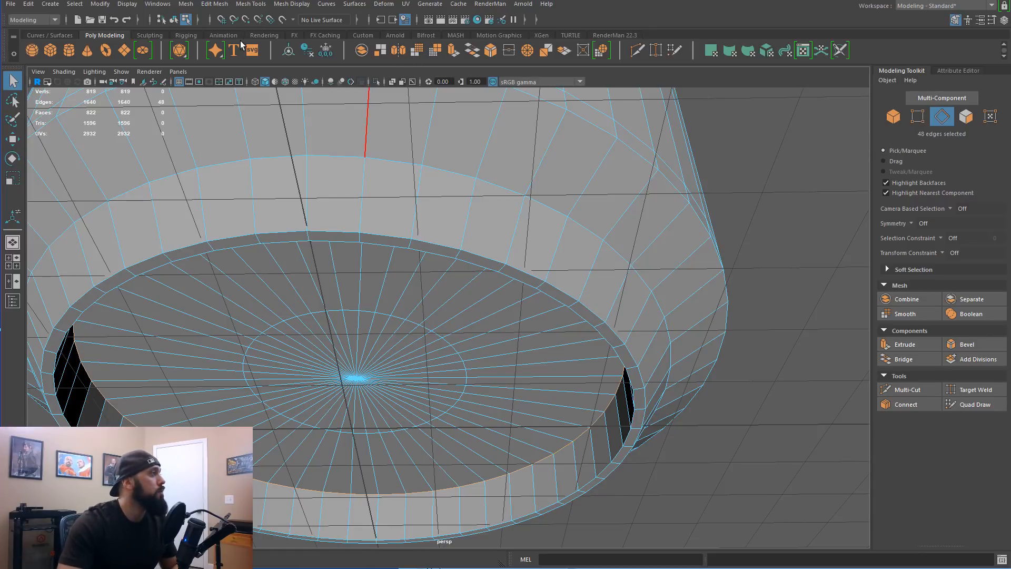
pyautogui.click(181, 4)
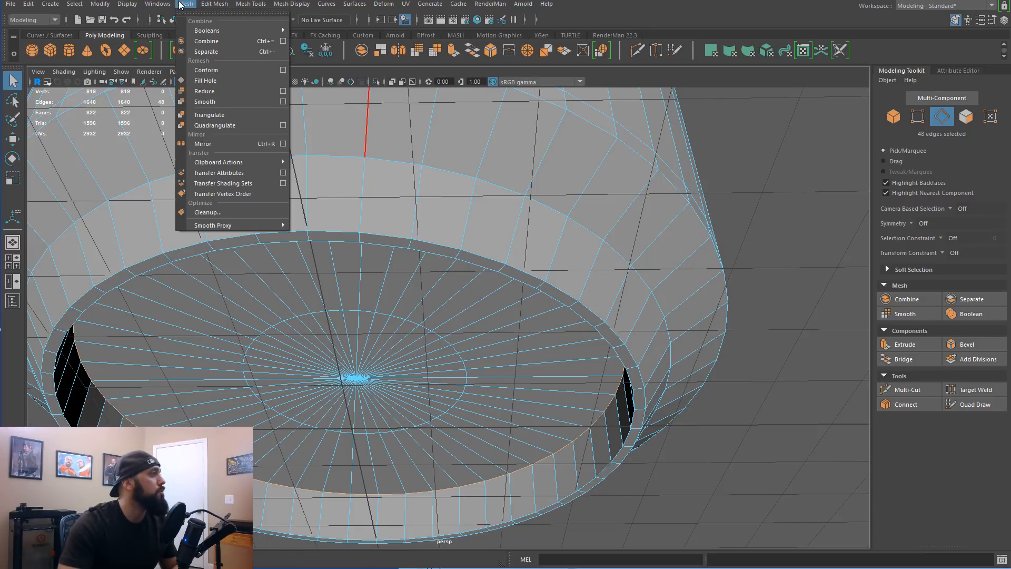
pyautogui.moveTo(215, 4)
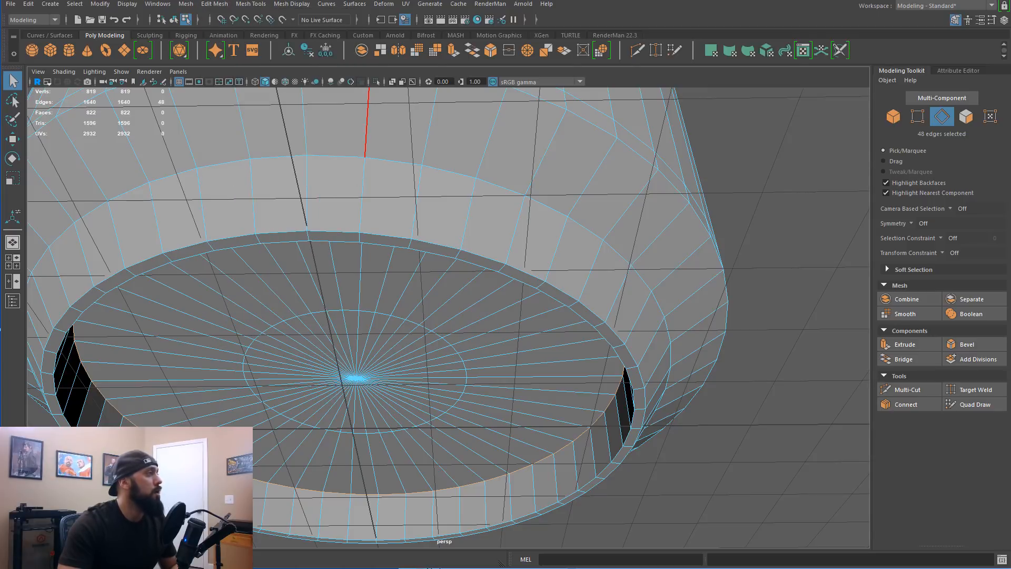
pyautogui.hotkey('ctrl', 'b')
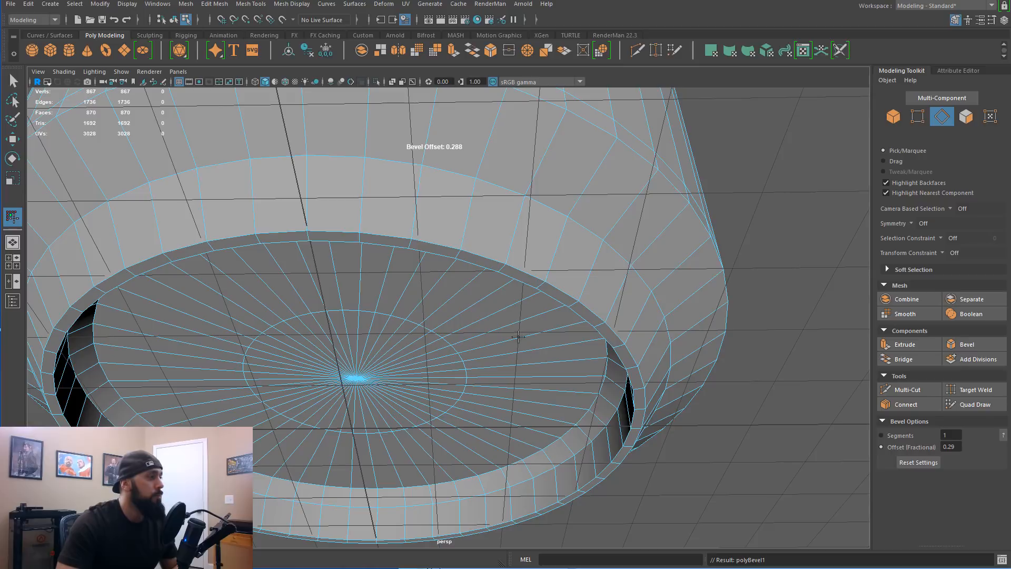
pyautogui.moveTo(585, 388)
pyautogui.mouseDown()
pyautogui.moveTo(618, 385)
pyautogui.moveTo(583, 379)
pyautogui.moveTo(594, 378)
pyautogui.mouseUp()
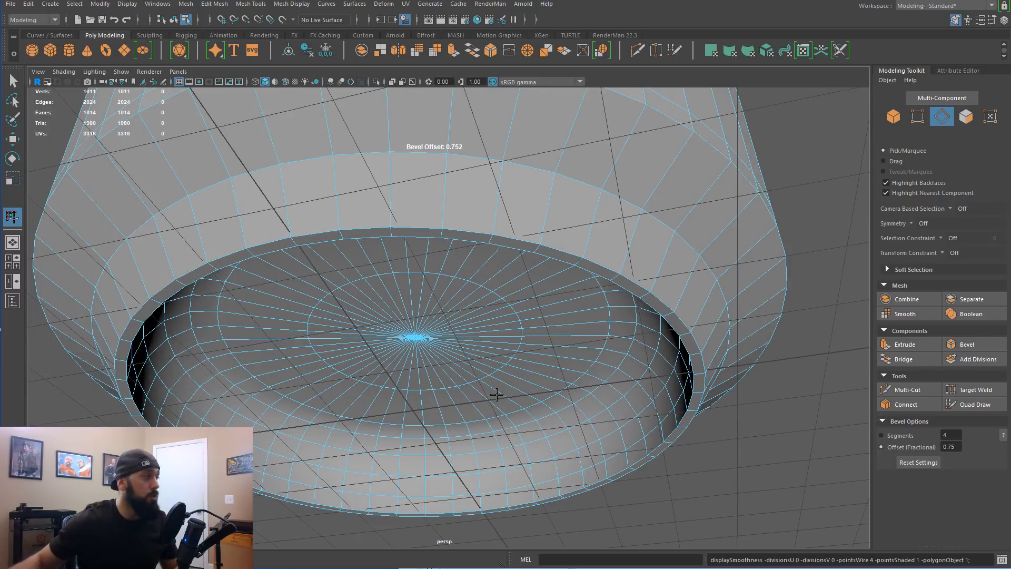
# Step: Insert two supporting edge loops with Multi-Cut, both close to the can's bottom rim around the recess opening
pyautogui.hotkey('ctrl', 'shift', 'x')
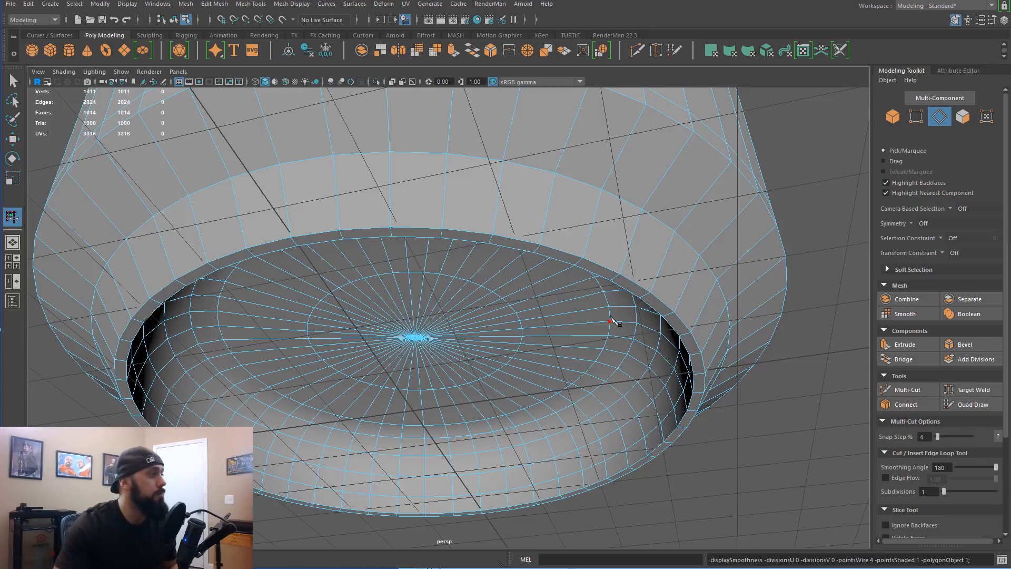
pyautogui.keyDown('ctrl'); pyautogui.click(619, 267); pyautogui.keyUp('ctrl')
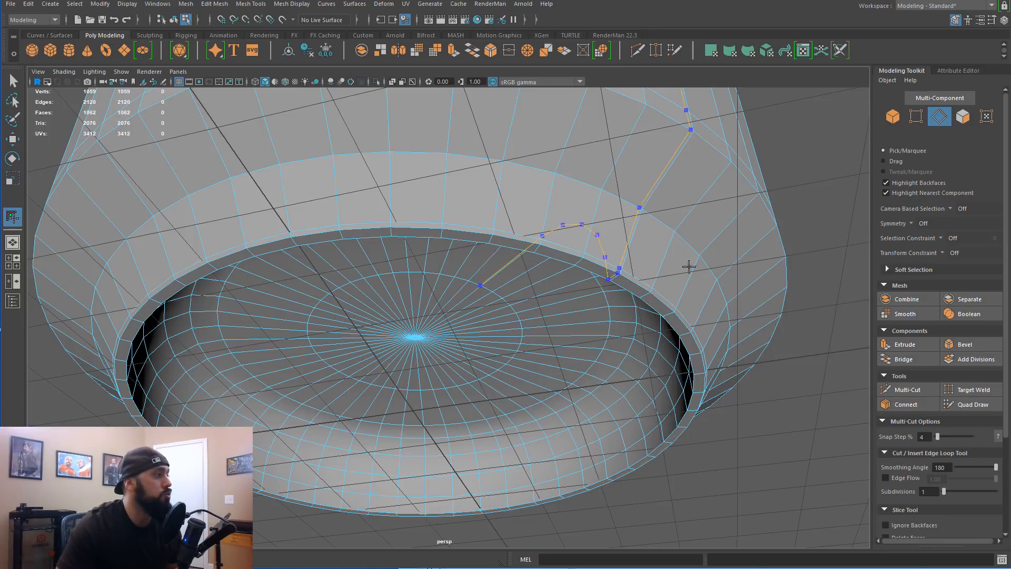
pyautogui.keyDown('alt'); pyautogui.moveTo(349, 320); pyautogui.dragTo(326, 330); pyautogui.keyUp('alt')
pyautogui.keyDown('alt'); pyautogui.moveTo(325, 327); pyautogui.dragTo(448, 308, button='middle'); pyautogui.keyUp('alt')
pyautogui.keyDown('alt'); pyautogui.moveTo(448, 308); pyautogui.dragTo(511, 308, button='right'); pyautogui.keyUp('alt')
pyautogui.keyDown('alt'); pyautogui.moveTo(451, 334); pyautogui.dragTo(388, 358); pyautogui.keyUp('alt')
pyautogui.keyDown('alt'); pyautogui.moveTo(388, 358); pyautogui.dragTo(457, 342, button='middle'); pyautogui.keyUp('alt')
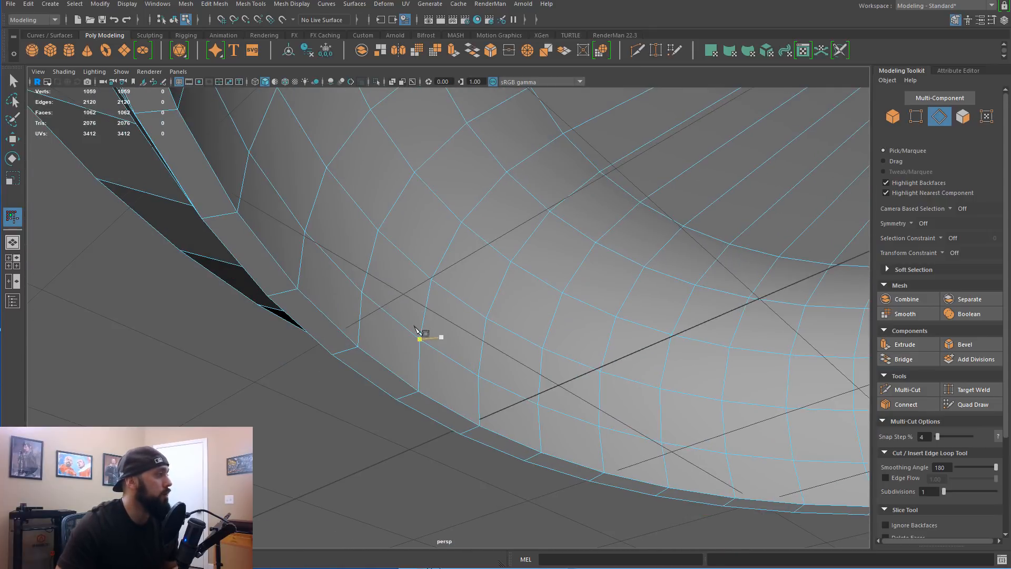
pyautogui.keyDown('ctrl'); pyautogui.click(357, 334); pyautogui.keyUp('ctrl')
pyautogui.keyDown('alt'); pyautogui.moveTo(506, 311); pyautogui.dragTo(458, 300, button='right'); pyautogui.keyUp('alt')
pyautogui.keyDown('alt'); pyautogui.moveTo(508, 299); pyautogui.dragTo(602, 352); pyautogui.keyUp('alt')
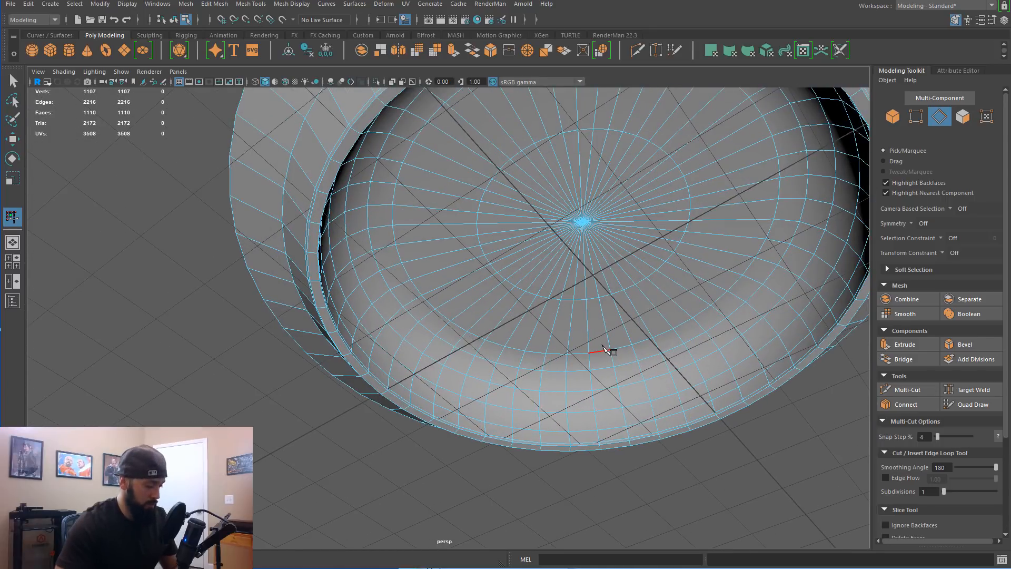
# Step: Select the ring of faces at the center of the recessed base and enable soft selection with falloff radius 1.41
pyautogui.press('q')
pyautogui.press('F11')
pyautogui.press('Tab')
pyautogui.moveTo(586, 269)
pyautogui.mouseDown()
pyautogui.moveTo(577, 284)
pyautogui.moveTo(552, 201)
pyautogui.moveTo(623, 255)
pyautogui.moveTo(583, 271)
pyautogui.mouseUp()
pyautogui.press('w')
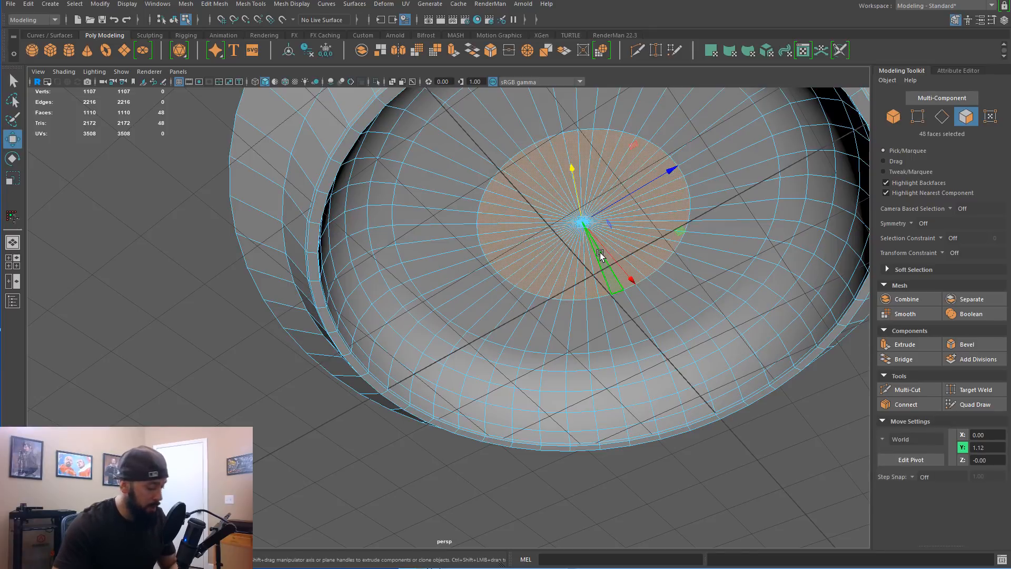
pyautogui.doubleClick(8, 143)
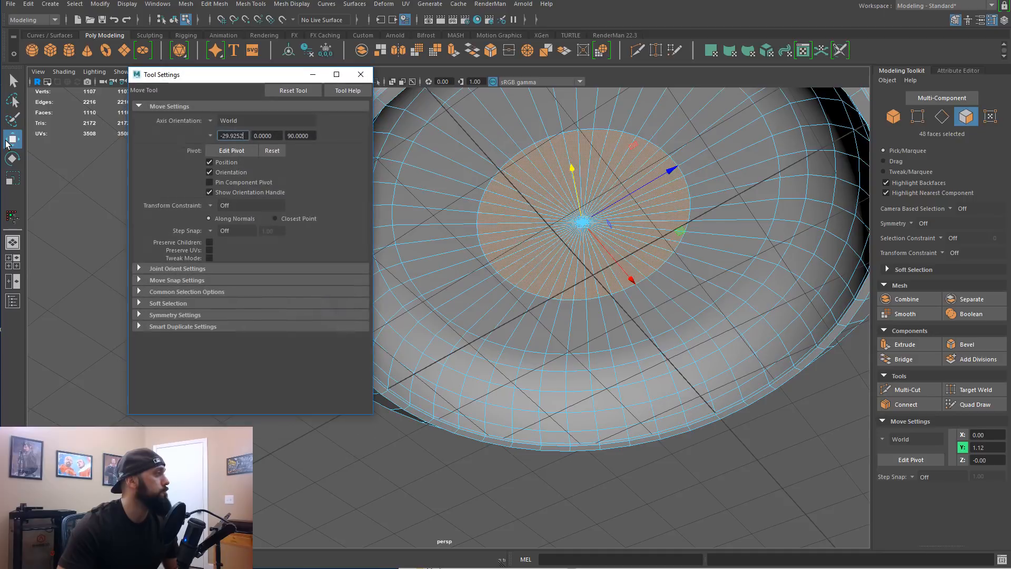
pyautogui.click(140, 304)
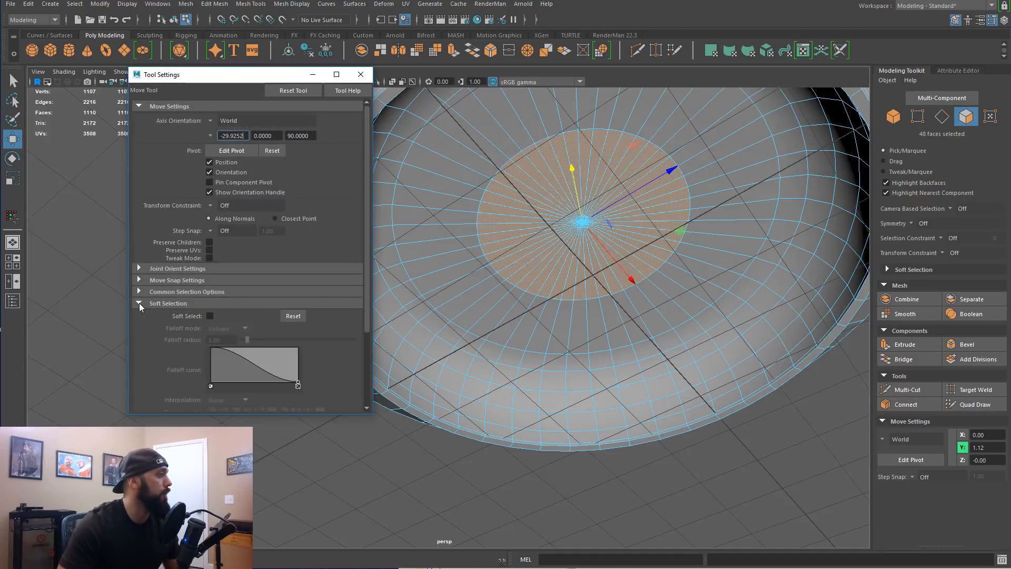
pyautogui.click(210, 316)
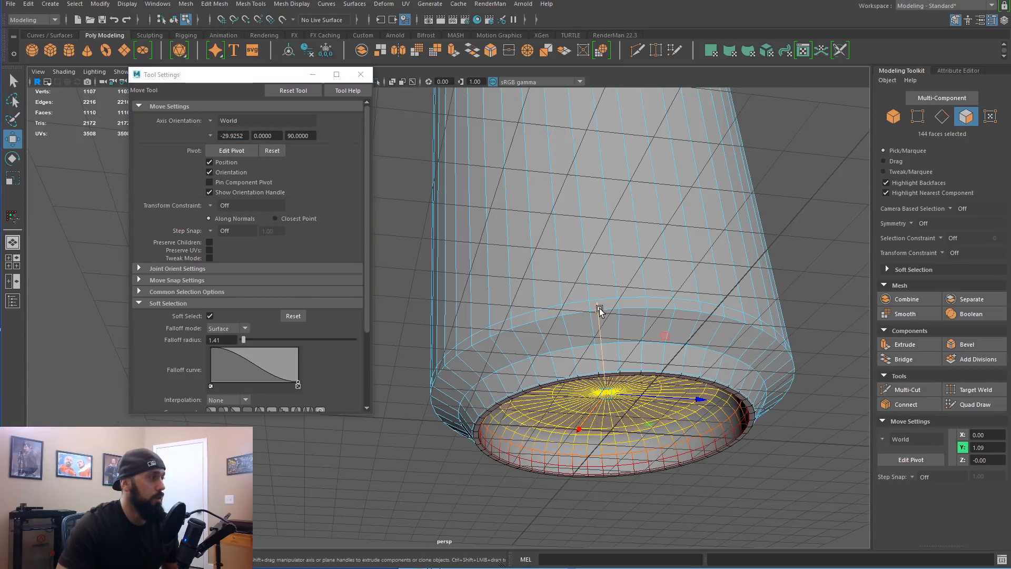
# Step: Lower the soft-selected center of the recess to about Y 0.67, forming a shallower dome in the base
pyautogui.moveTo(599, 310); pyautogui.dragTo(553, 336)
pyautogui.press('space')
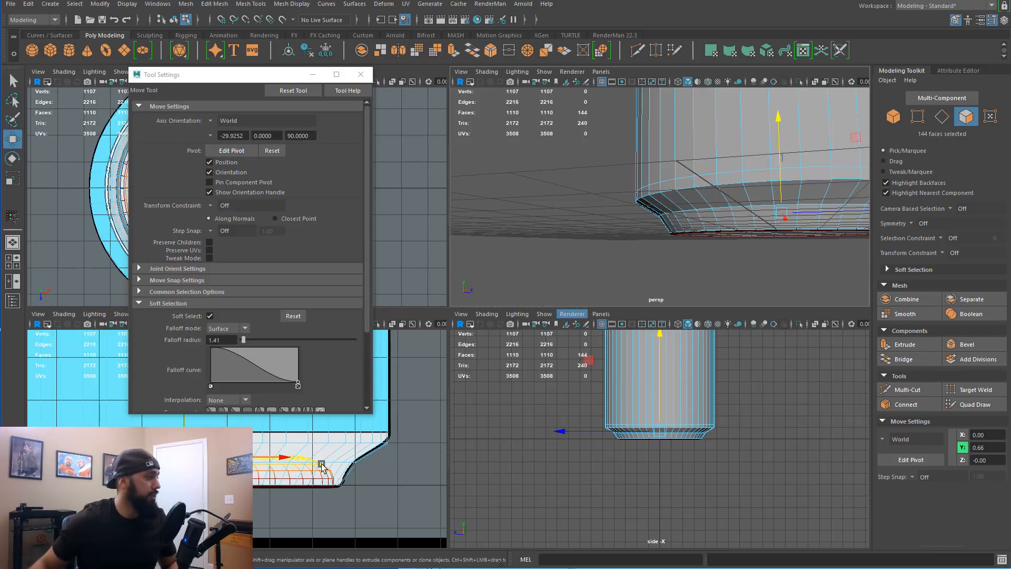
pyautogui.scroll(2, 396, 461)
pyautogui.keyDown('alt'); pyautogui.moveTo(306, 426); pyautogui.dragTo(358, 467, button='middle'); pyautogui.keyUp('alt')
pyautogui.moveTo(307, 437); pyautogui.dragTo(306, 436)
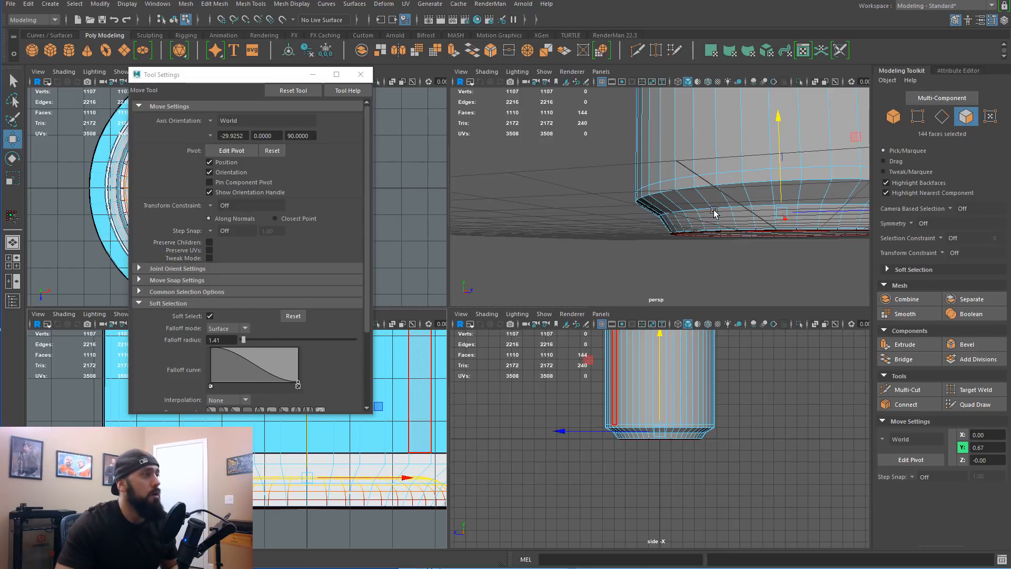
# Step: Examine the lower can profile and recess dome against the front reference image, previewing the mesh smoothed
pyautogui.press('space')
pyautogui.scroll(-4, 619, 222)
pyautogui.press('space')
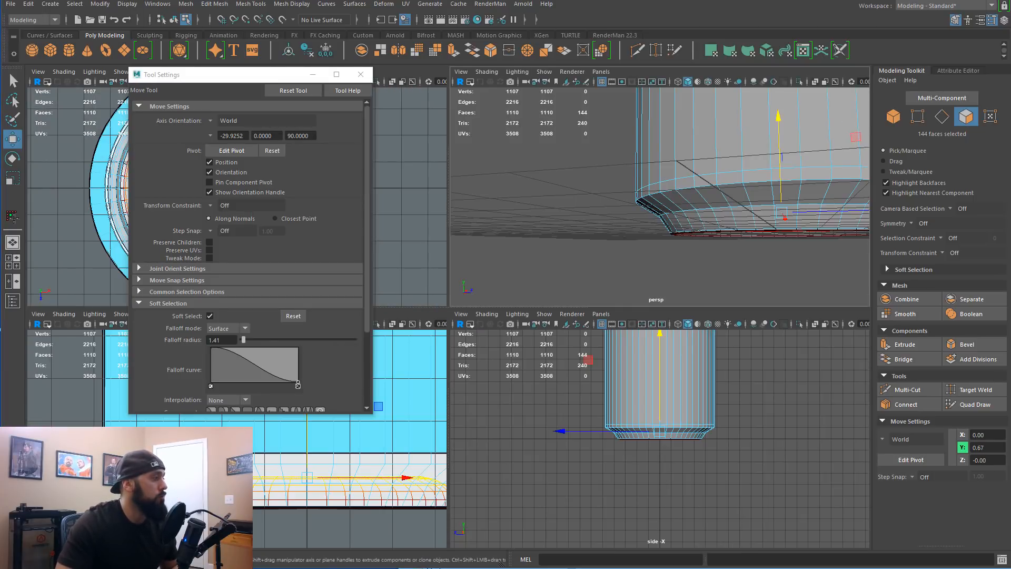
pyautogui.scroll(3, 237, 439)
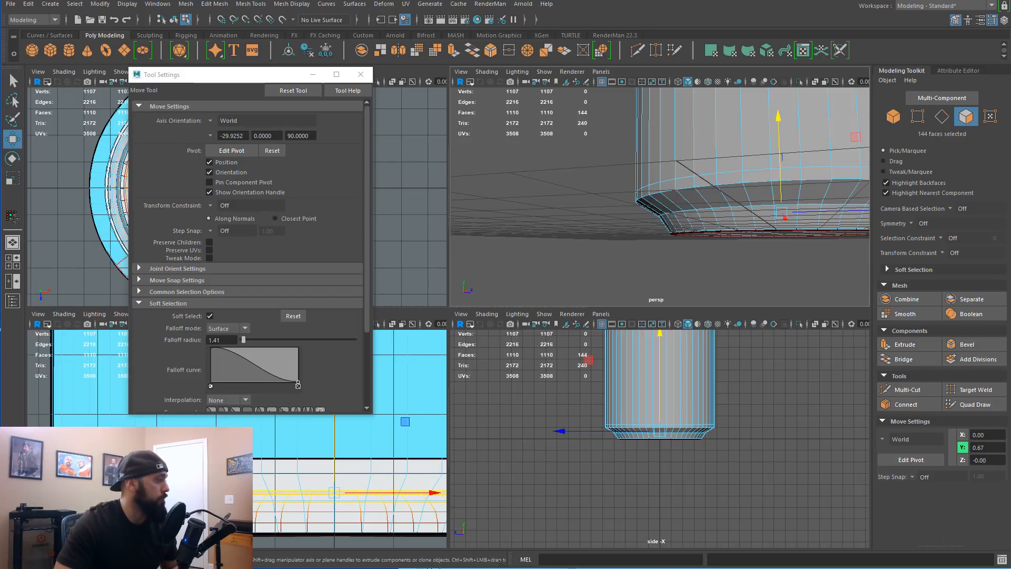
pyautogui.scroll(1, 237, 439)
pyautogui.press('3')
pyautogui.press('1')
pyautogui.keyDown('alt'); pyautogui.moveTo(311, 474); pyautogui.dragTo(409, 454, button='middle'); pyautogui.keyUp('alt')
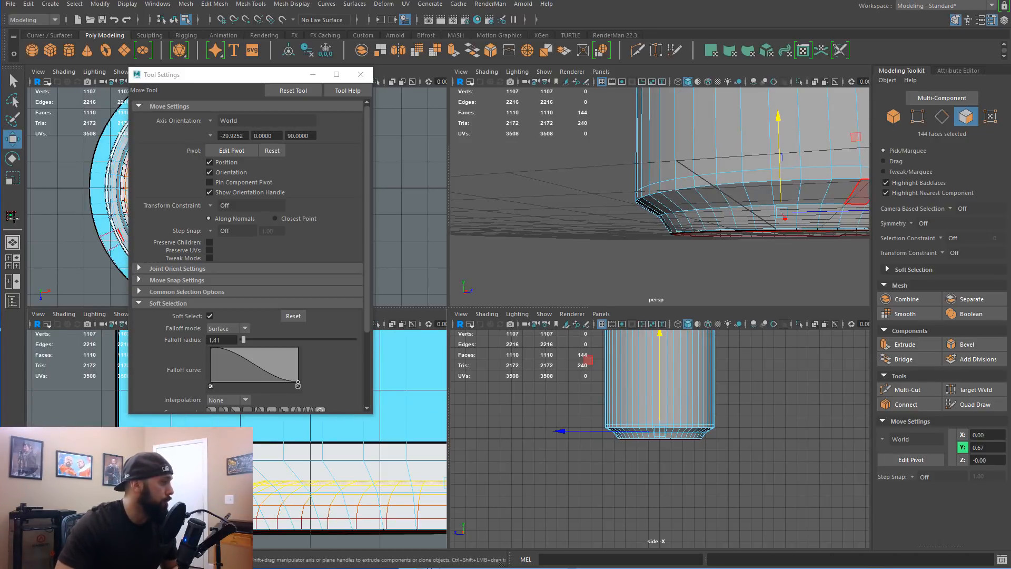
pyautogui.press('space')
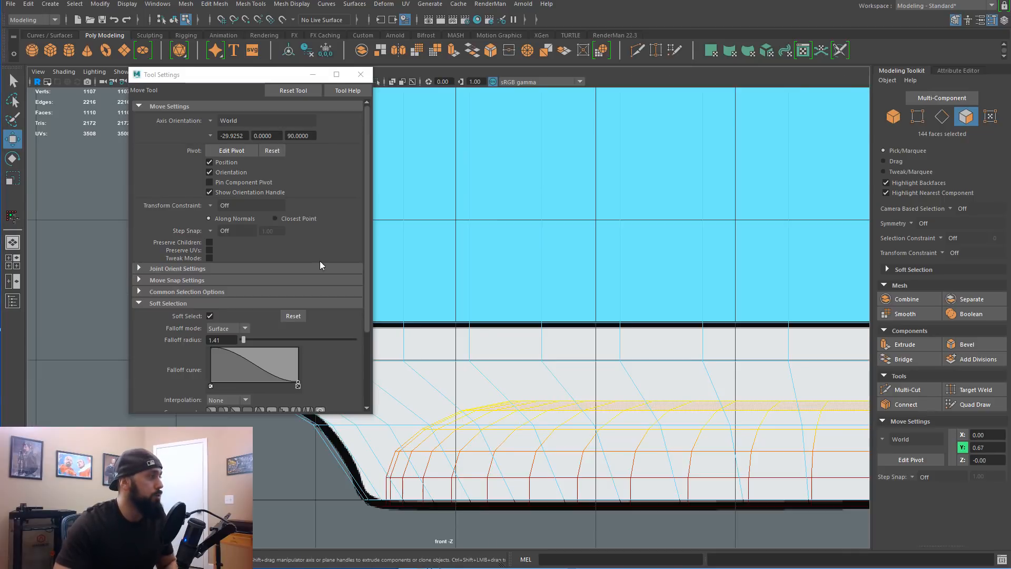
# Step: Turn off soft selection and bevel the edge loop midway along the lower taper with 1 segment and an offset of about 0.38
pyautogui.click(361, 74)
pyautogui.press('q')
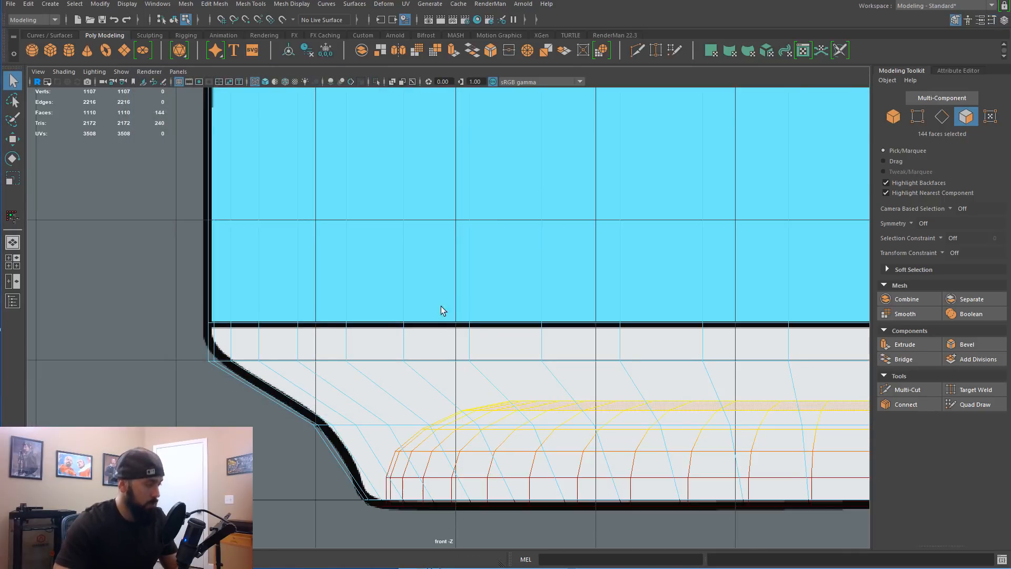
pyautogui.press('F10')
pyautogui.doubleClick(364, 425)
pyautogui.keyDown('alt'); pyautogui.moveTo(501, 408); pyautogui.dragTo(459, 403, button='middle'); pyautogui.keyUp('alt')
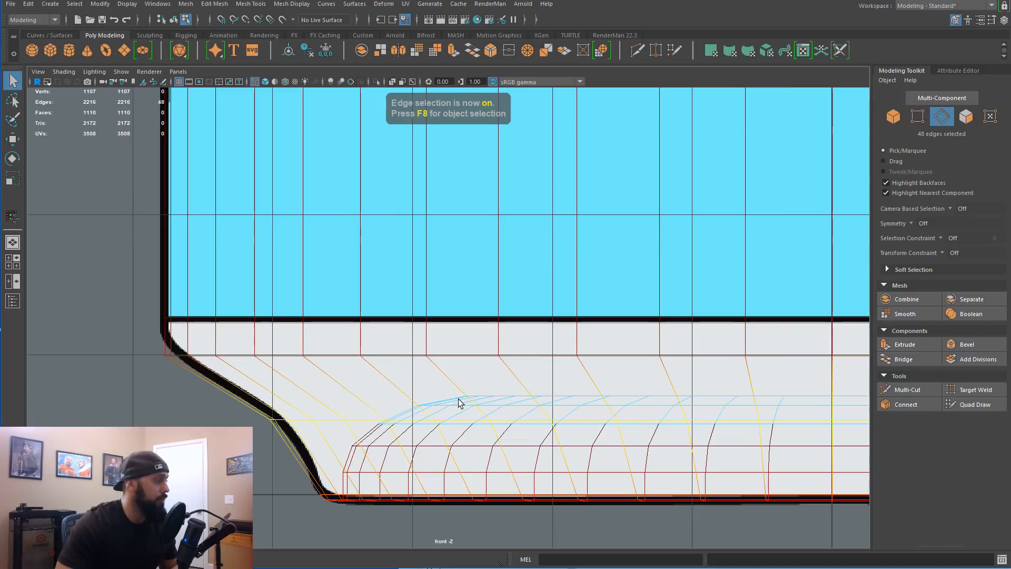
pyautogui.press('b')
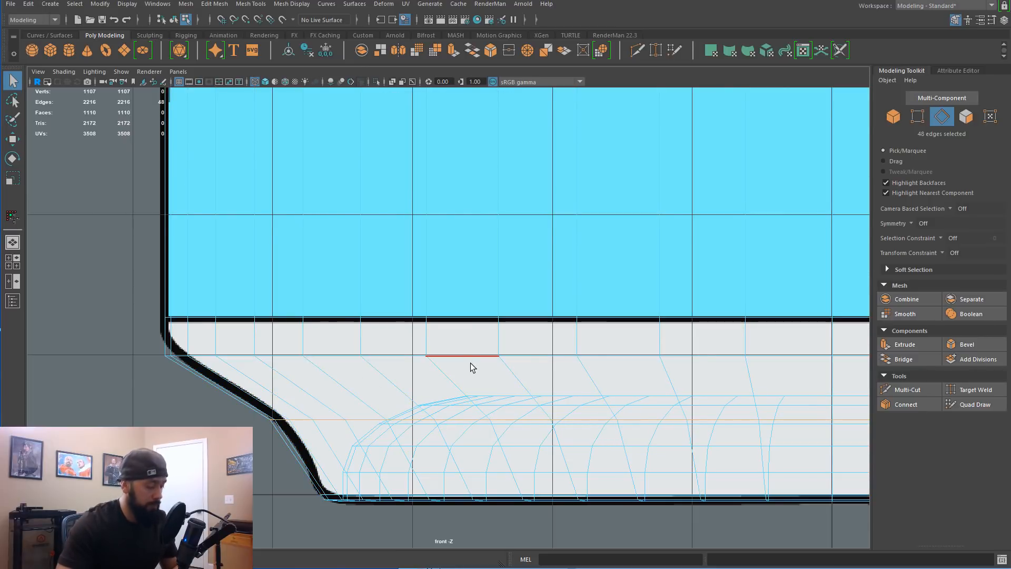
pyautogui.hotkey('ctrl', 'b')
pyautogui.moveTo(445, 409); pyautogui.dragTo(401, 411, button='middle')
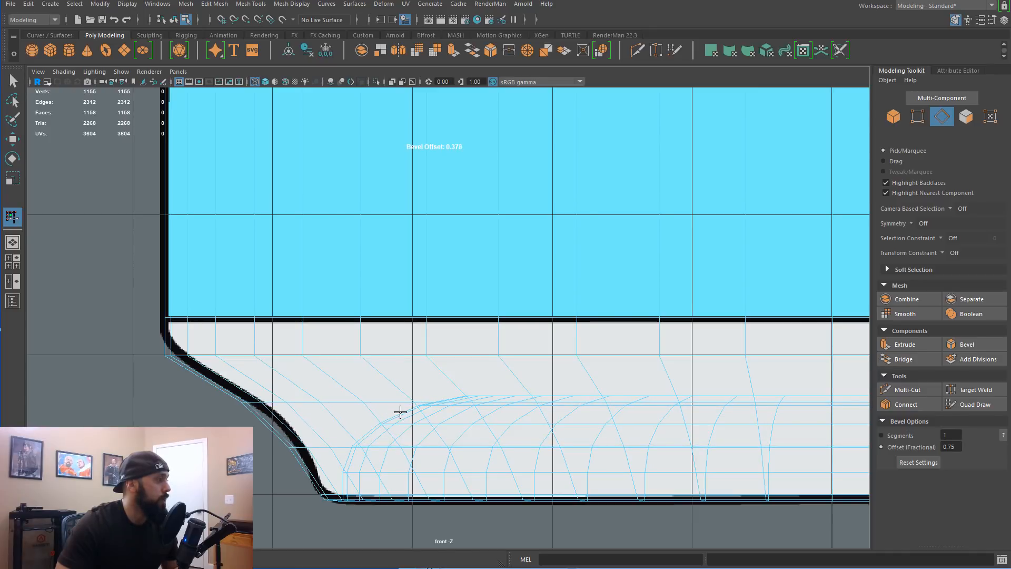
pyautogui.press('1')
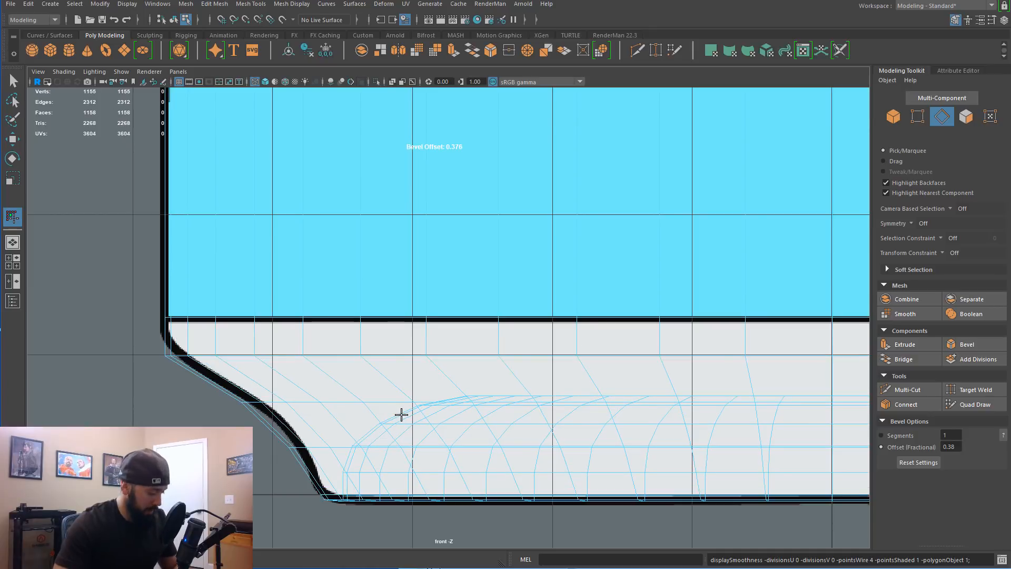
# Step: Move the taper's two beveled edge loops to about Y 0.37 and Y 0.71 to follow the reference outline, checking the smoothed preview
pyautogui.press('F10')
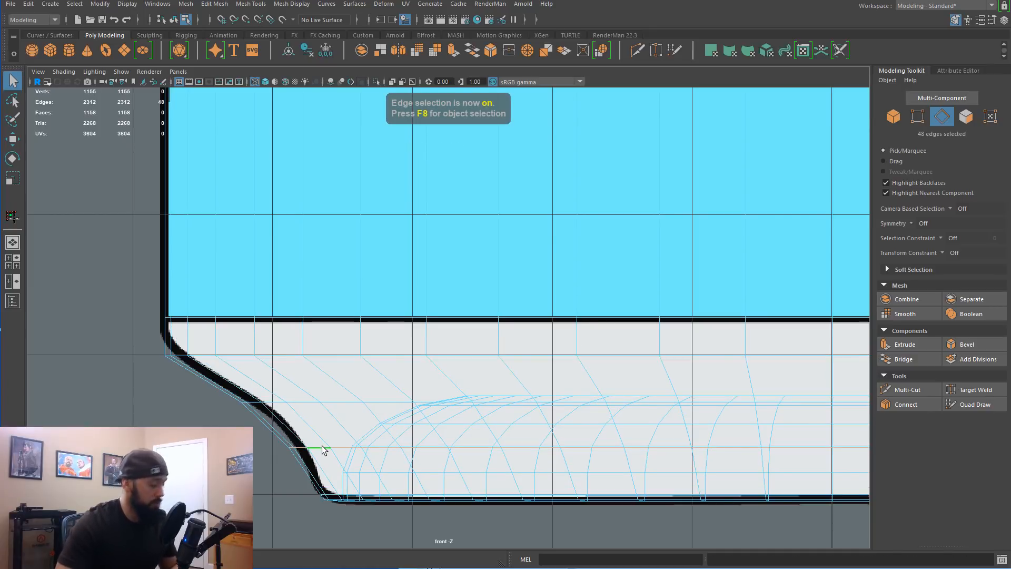
pyautogui.press('w')
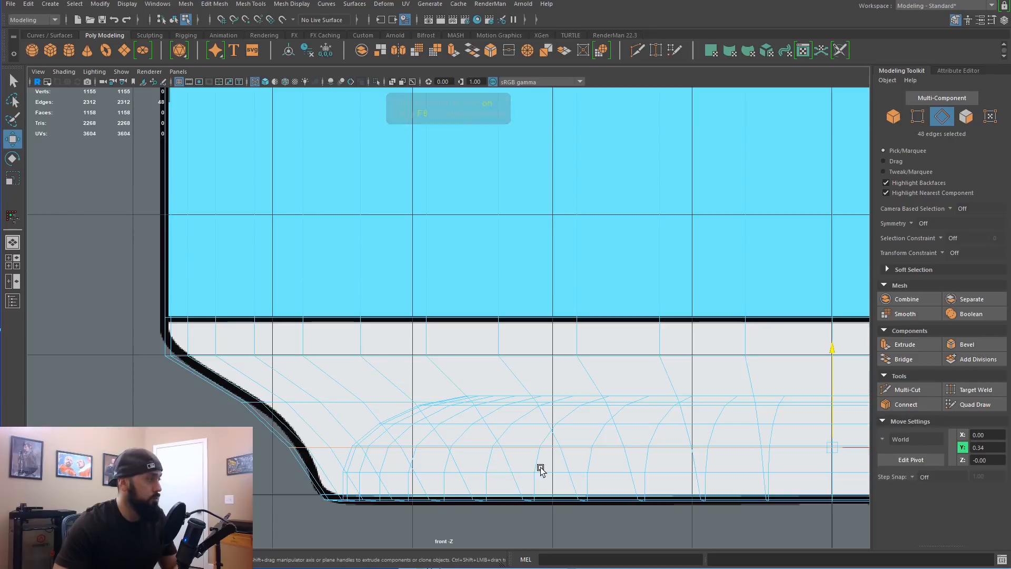
pyautogui.scroll(-2, 537, 462)
pyautogui.keyDown('alt'); pyautogui.moveTo(597, 414); pyautogui.dragTo(556, 412, button='middle'); pyautogui.keyUp('alt')
pyautogui.keyDown('ctrl'); pyautogui.keyDown('shift'); pyautogui.moveTo(556, 411); pyautogui.dragTo(553, 410); pyautogui.keyUp('shift'); pyautogui.keyUp('ctrl')
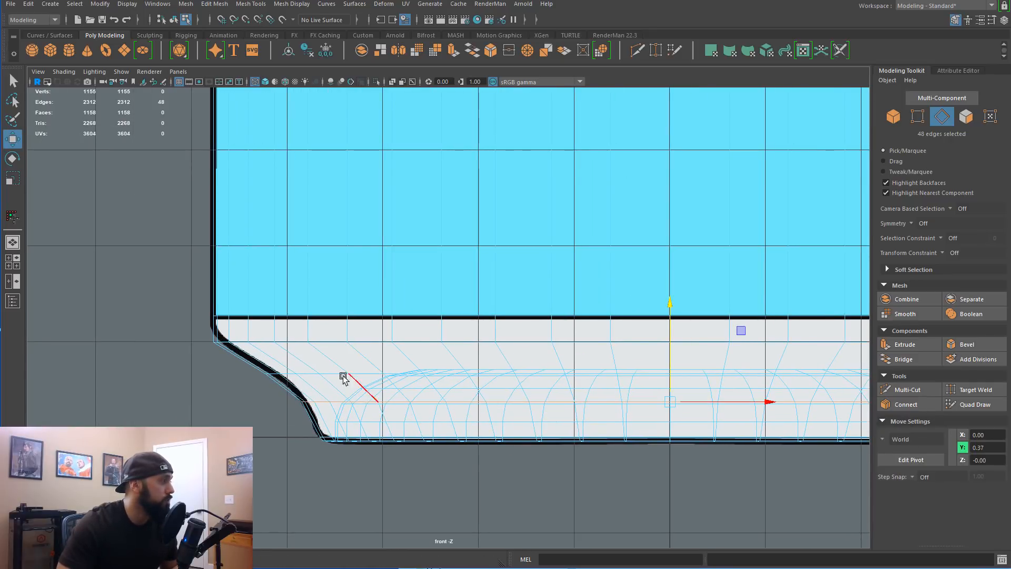
pyautogui.keyDown('ctrl'); pyautogui.keyDown('shift'); pyautogui.moveTo(340, 375); pyautogui.dragTo(450, 398); pyautogui.keyUp('shift'); pyautogui.keyUp('ctrl')
pyautogui.press('3')
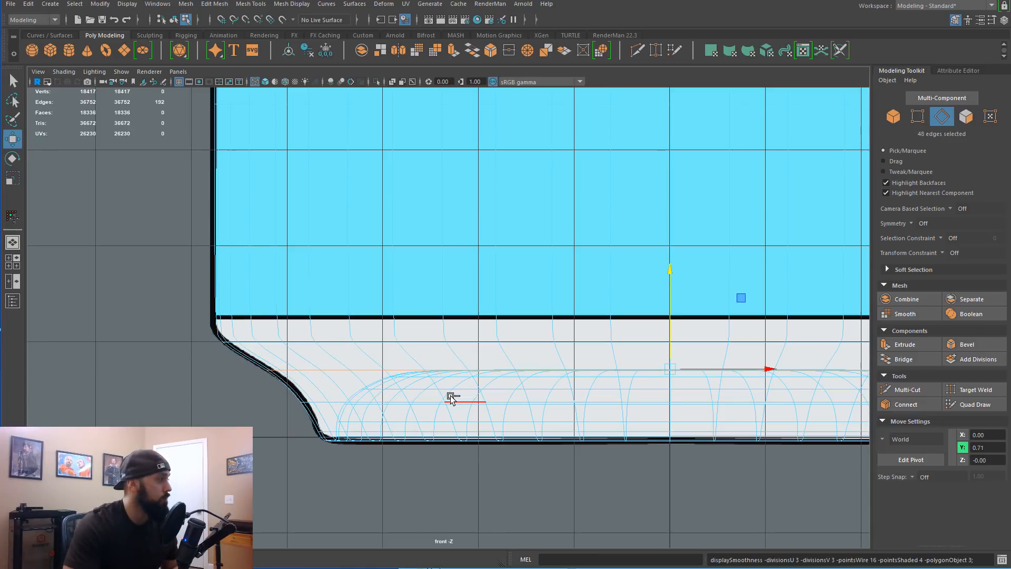
pyautogui.press('1')
pyautogui.press('3')
pyautogui.press('1')
# Step: Bevel the edge loop where the can wall meets the lower taper, using 1 segment and an offset of about 0.50
pyautogui.scroll(5, 403, 387)
pyautogui.keyDown('alt'); pyautogui.moveTo(324, 348); pyautogui.dragTo(428, 339, button='middle'); pyautogui.keyUp('alt')
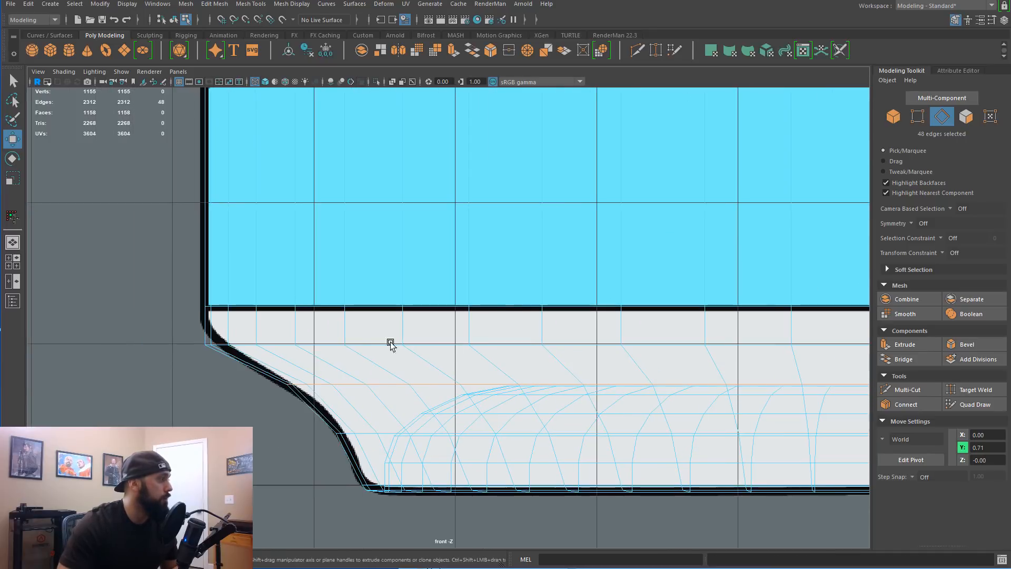
pyautogui.doubleClick(330, 343)
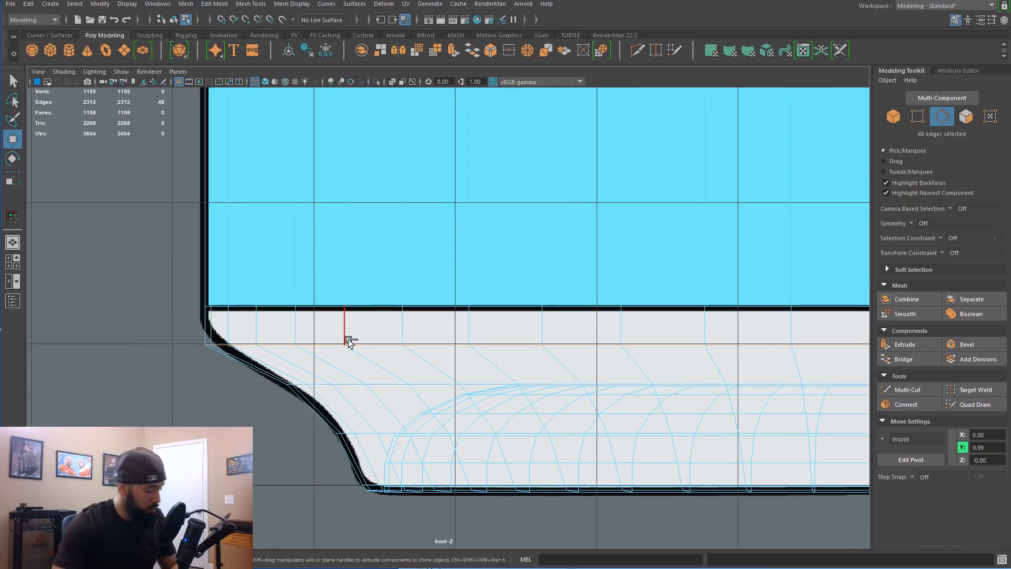
pyautogui.hotkey('ctrl', 'b')
pyautogui.moveTo(405, 322); pyautogui.dragTo(409, 321, button='middle')
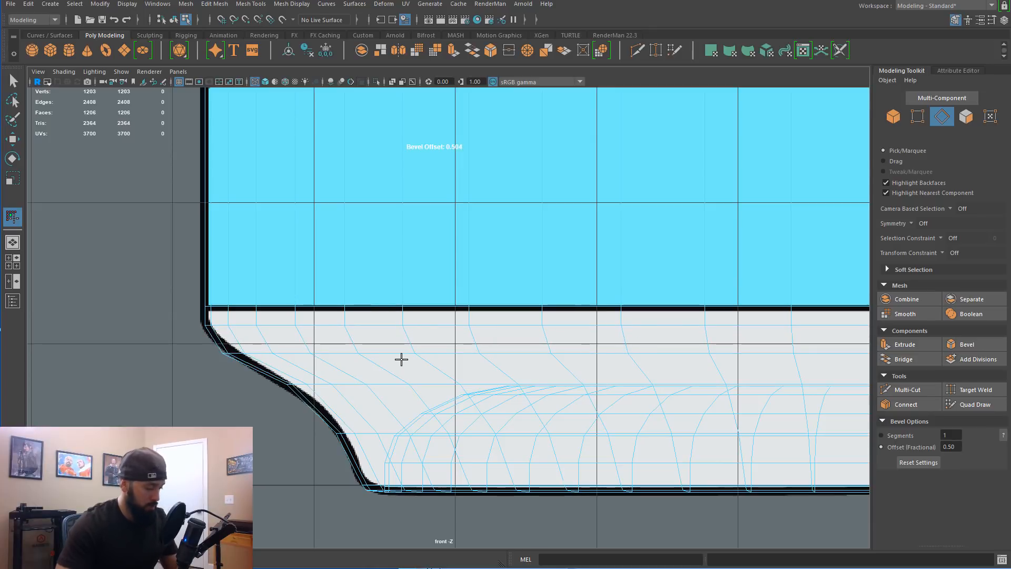
pyautogui.press('q')
pyautogui.press('F10')
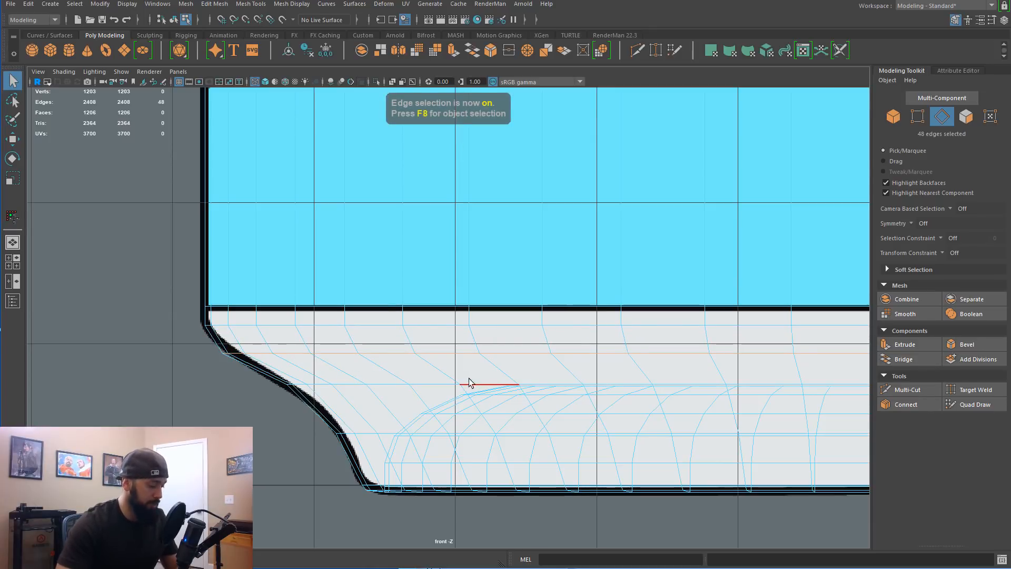
# Step: Raise the lower edge loop of the wall-to-taper bevel to about Y 0.99 and preview the mesh smoothed
pyautogui.press('w')
pyautogui.scroll(3, 698, 340)
pyautogui.moveTo(691, 297); pyautogui.dragTo(691, 288)
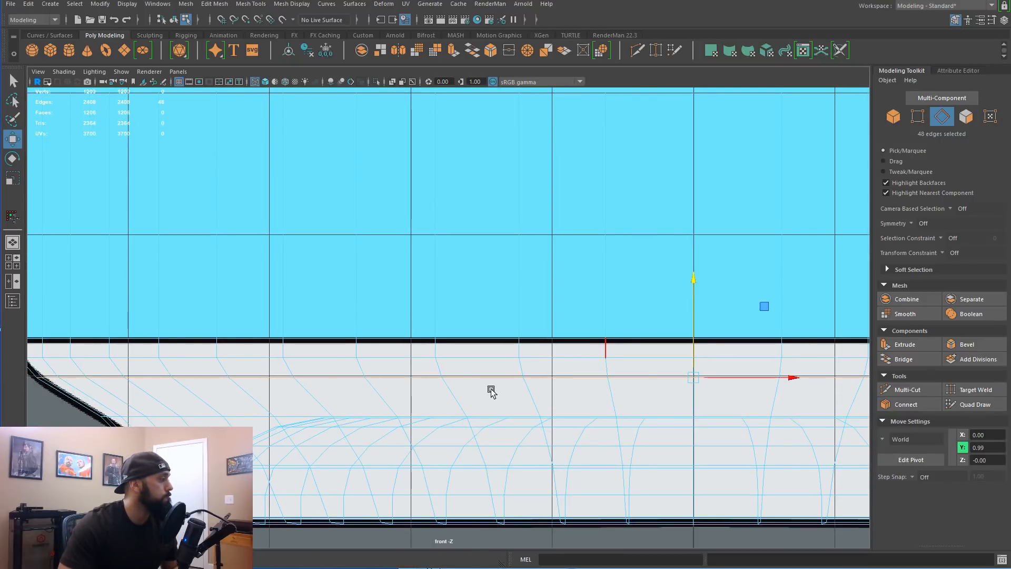
pyautogui.keyDown('alt'); pyautogui.moveTo(505, 388); pyautogui.dragTo(609, 388, button='middle'); pyautogui.keyUp('alt')
pyautogui.press('3')
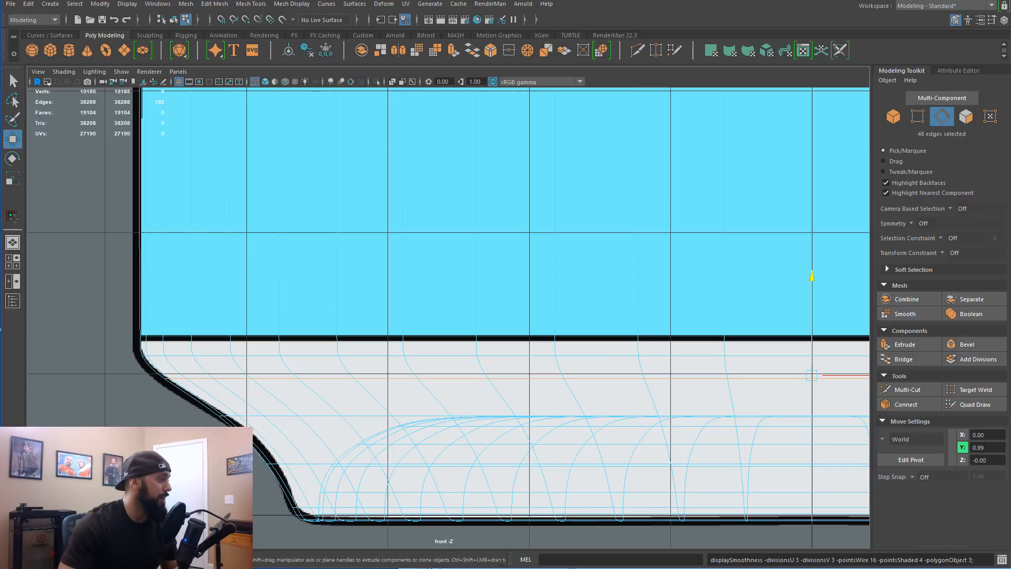
# Step: Check the smoothed lower taper against the reference outline and undo the extra edge loop cut near its base
pyautogui.doubleClick(290, 463)
pyautogui.keyDown('alt'); pyautogui.moveTo(356, 460); pyautogui.dragTo(305, 408, button='middle'); pyautogui.keyUp('alt')
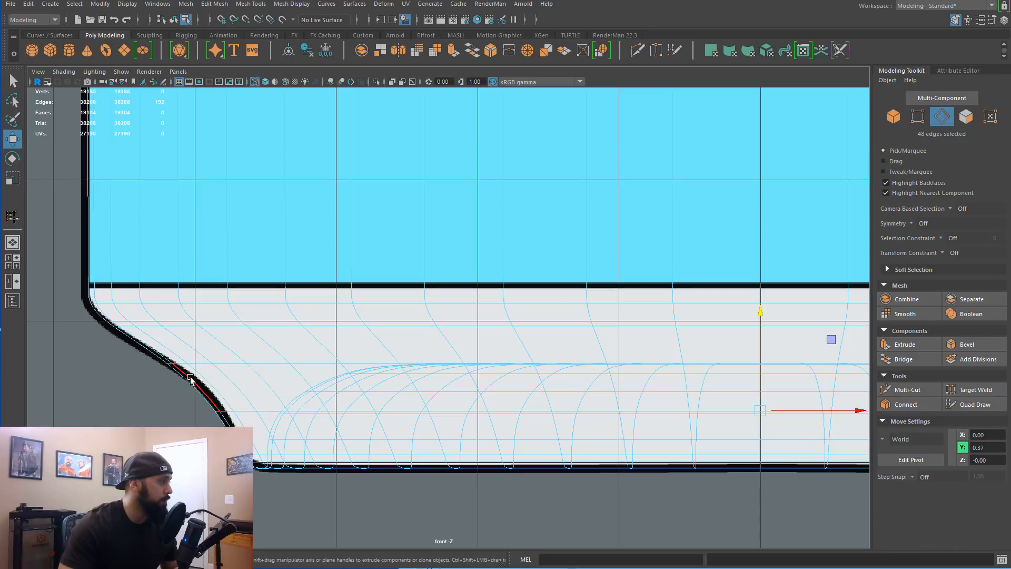
pyautogui.scroll(3, 258, 420)
pyautogui.keyDown('alt'); pyautogui.moveTo(242, 409); pyautogui.dragTo(371, 408, button='middle'); pyautogui.keyUp('alt')
pyautogui.moveTo(217, 389); pyautogui.dragTo(417, 420)
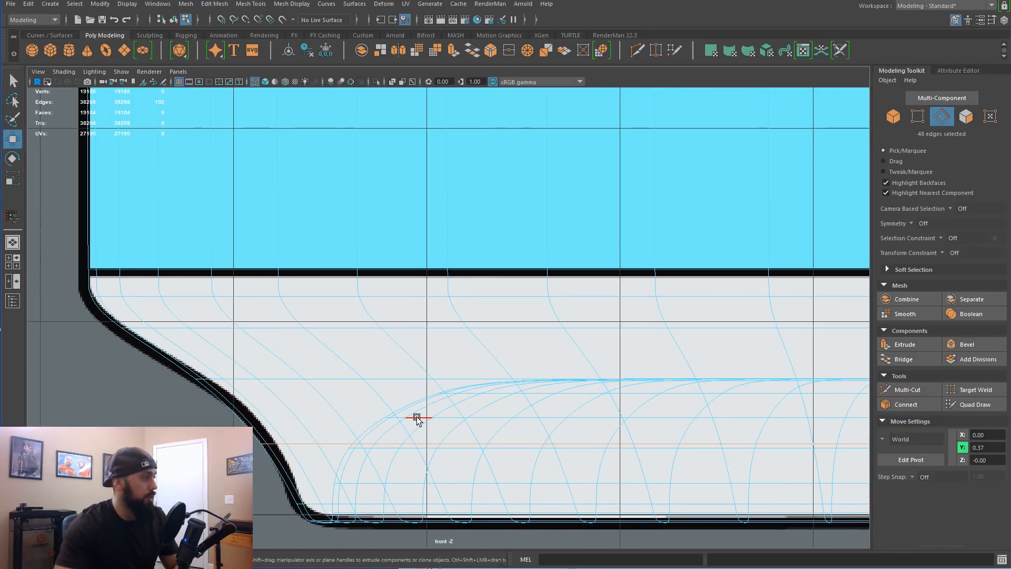
pyautogui.press('1')
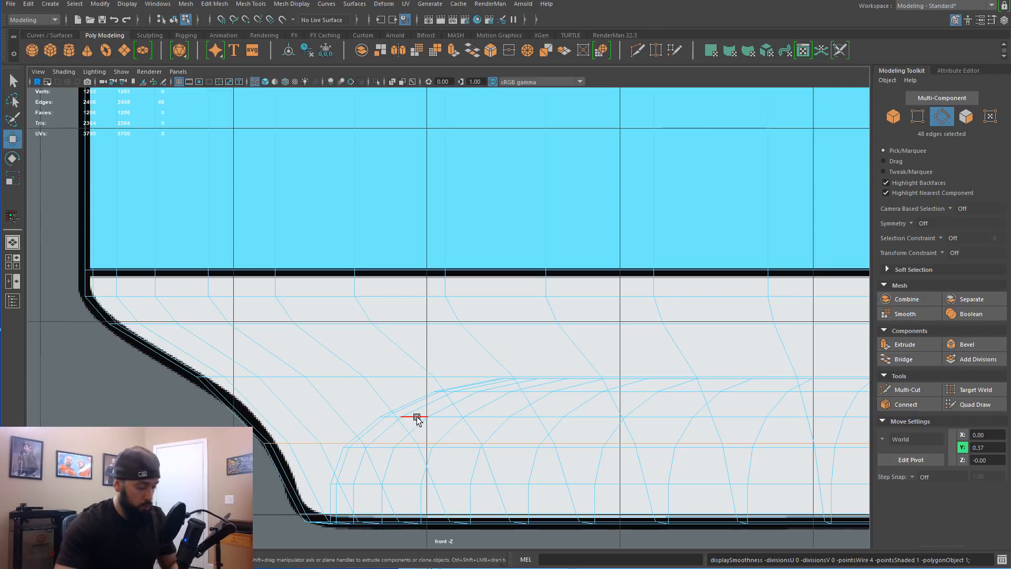
pyautogui.hotkey('ctrl', 'z')
pyautogui.hotkey('ctrl', 'z')
pyautogui.hotkey('ctrl', 'z')
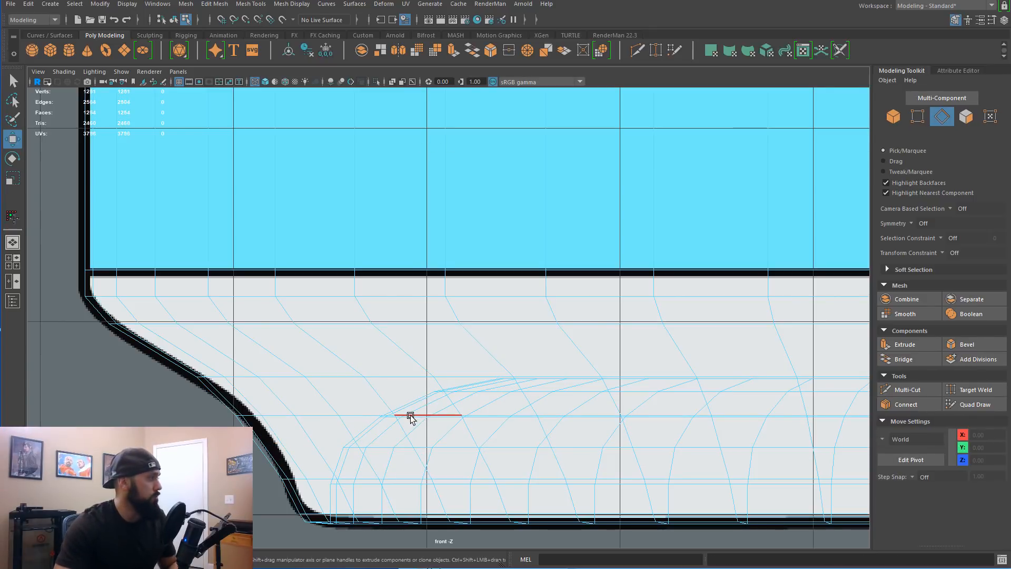
pyautogui.hotkey('ctrl', 'z')
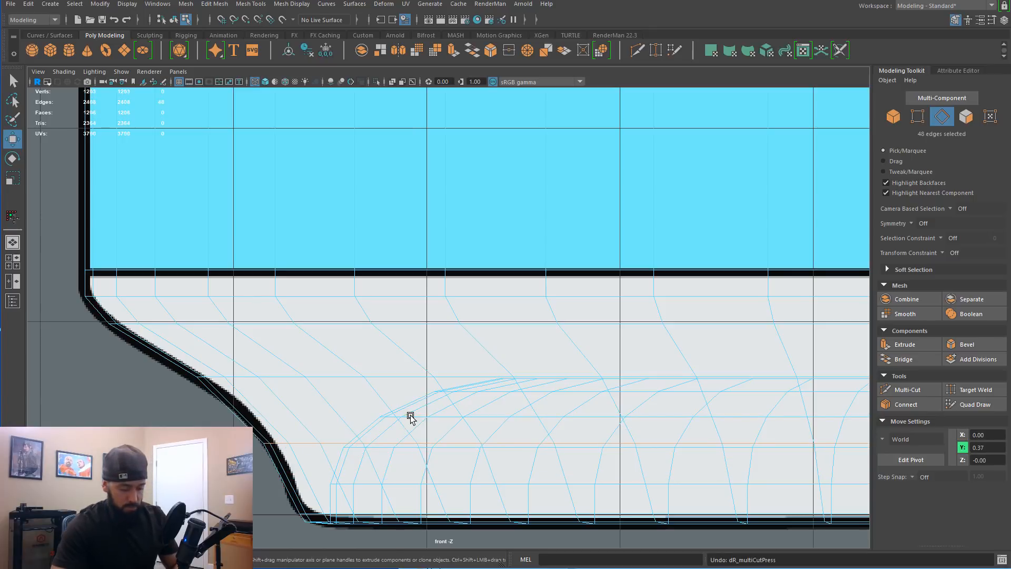
# Step: Insert an edge loop between the lower taper's two beveled loops with Multi-Cut and select it for moving
pyautogui.click(198, 412)
pyautogui.press('y')
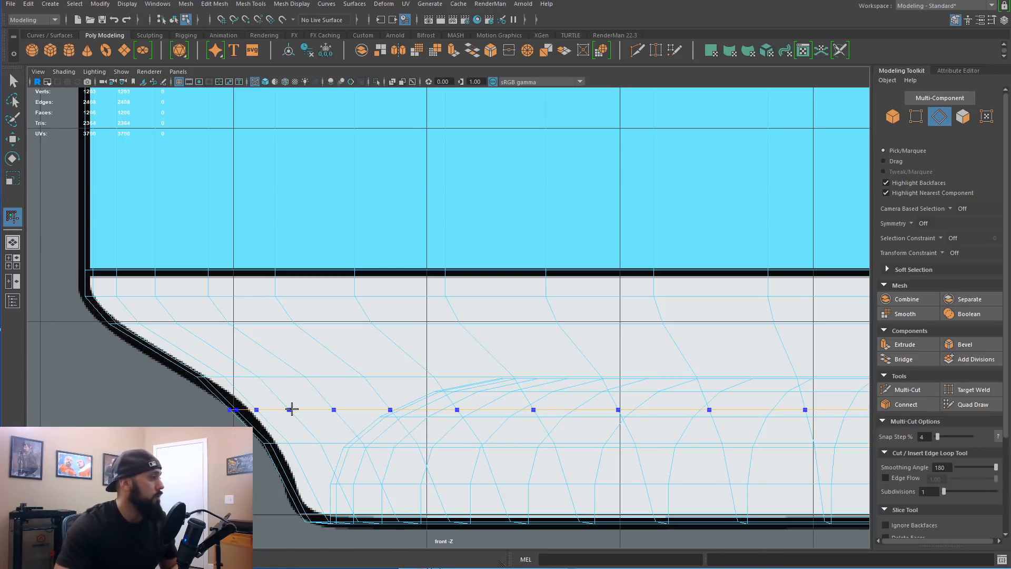
pyautogui.press('q')
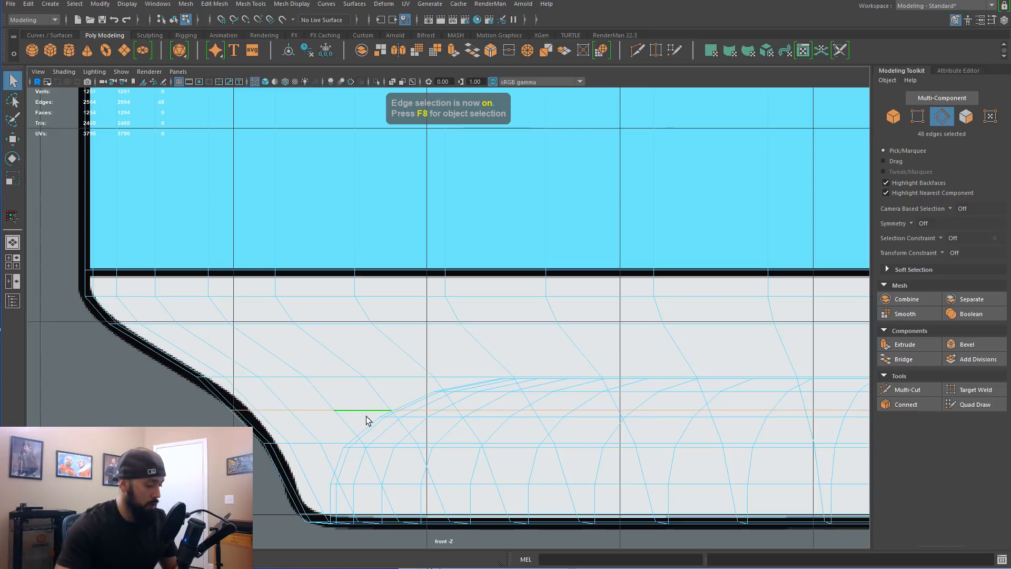
pyautogui.press('w')
# Step: Move the new mid-taper edge loop to about Y 0.53 and check the smoothed profile against the reference outline
pyautogui.scroll(-5, 627, 412)
pyautogui.scroll(4, 611, 405)
pyautogui.keyDown('alt'); pyautogui.moveTo(687, 388); pyautogui.dragTo(510, 399, button='middle'); pyautogui.keyUp('alt')
pyautogui.scroll(1, 610, 388)
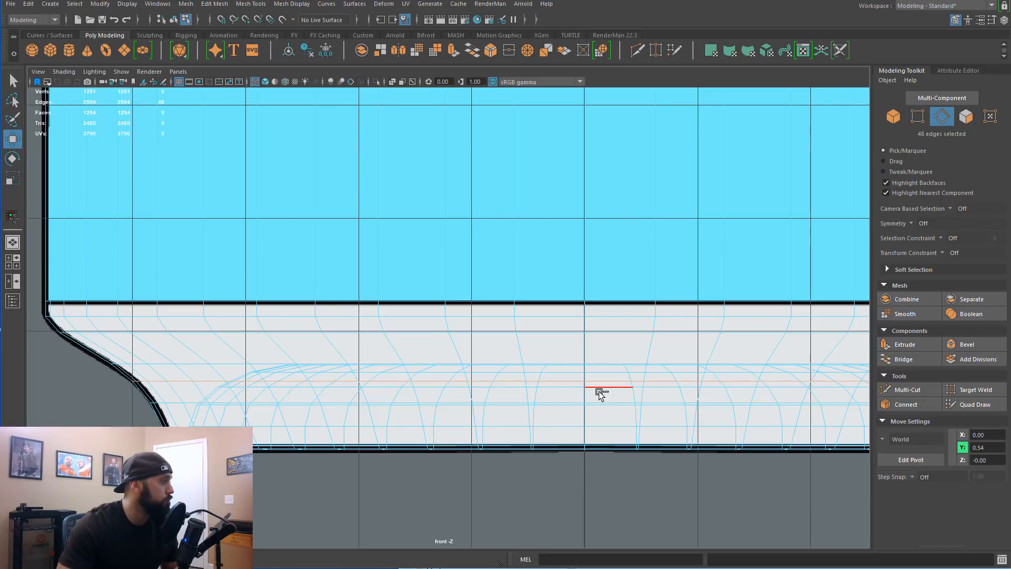
pyautogui.moveTo(587, 279); pyautogui.dragTo(584, 282)
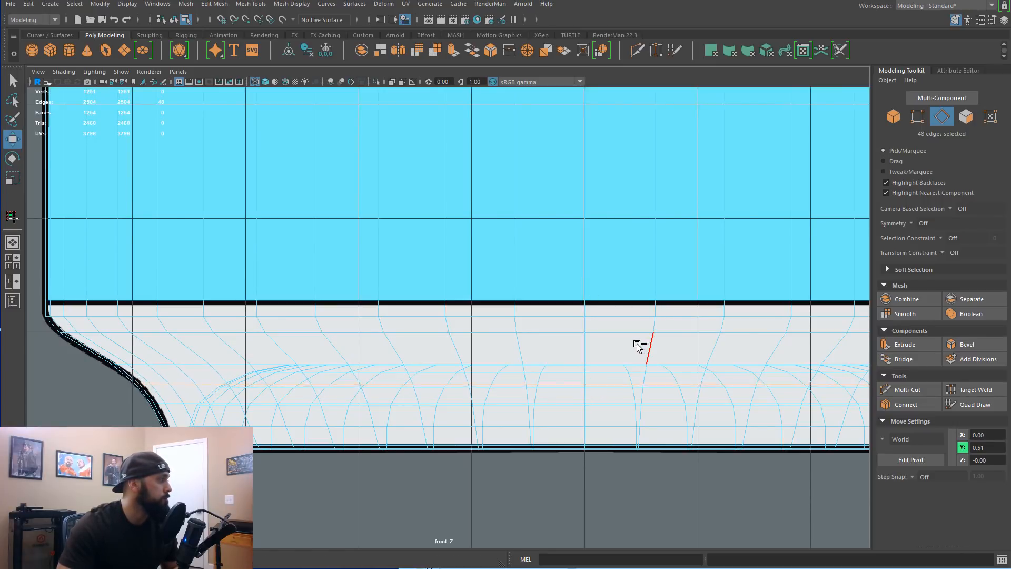
pyautogui.press('3')
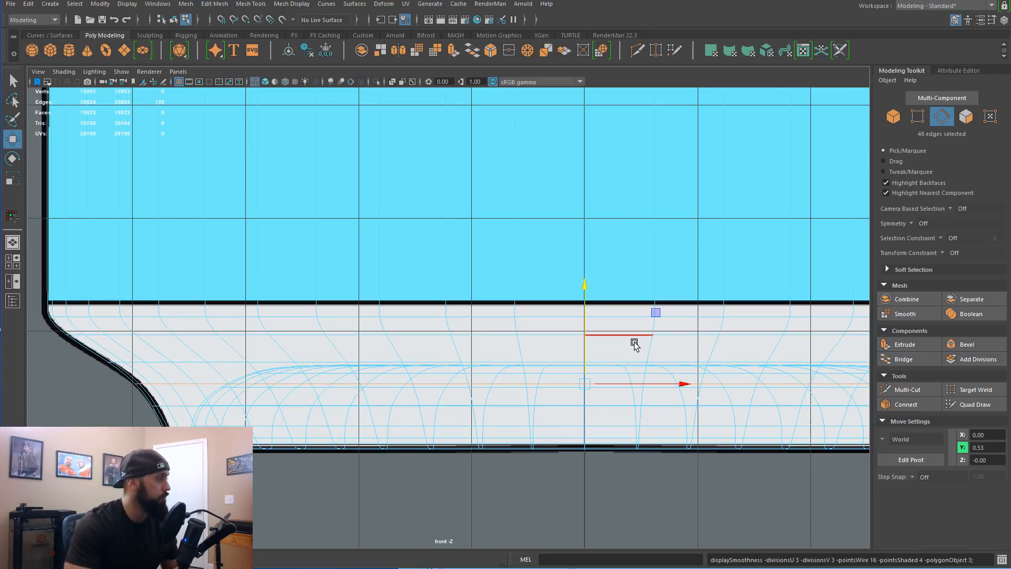
pyautogui.scroll(1, 279, 421)
pyautogui.keyDown('alt'); pyautogui.moveTo(240, 409); pyautogui.dragTo(382, 376, button='middle'); pyautogui.keyUp('alt')
pyautogui.scroll(6, 354, 405)
pyautogui.keyDown('alt'); pyautogui.moveTo(338, 402); pyautogui.dragTo(444, 397, button='middle'); pyautogui.keyUp('alt')
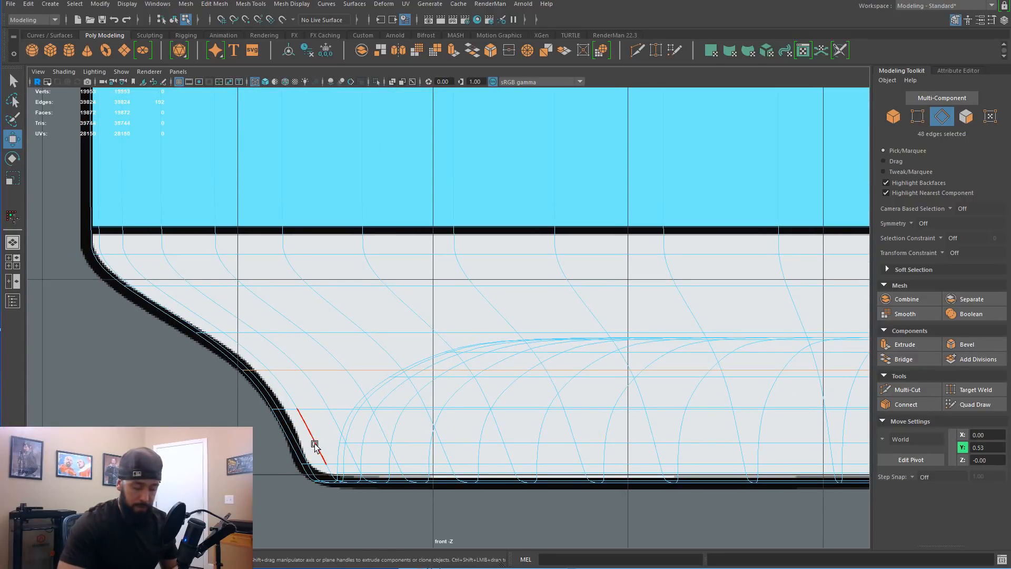
# Step: Return to the unsmoothed mesh in shaded display and insert an edge loop just above the can's bottom edge
pyautogui.press('1')
pyautogui.scroll(2, 337, 463)
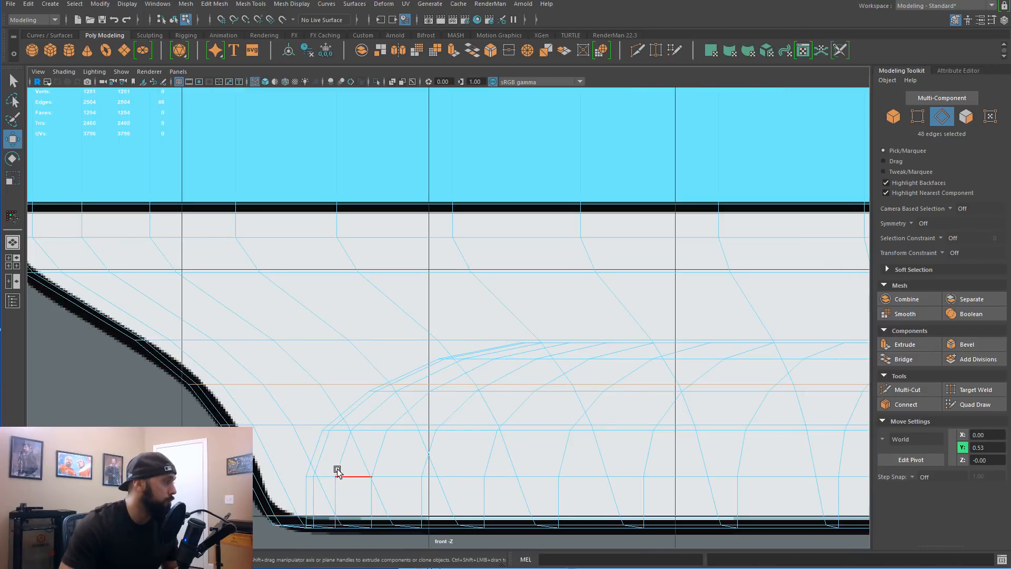
pyautogui.press('5')
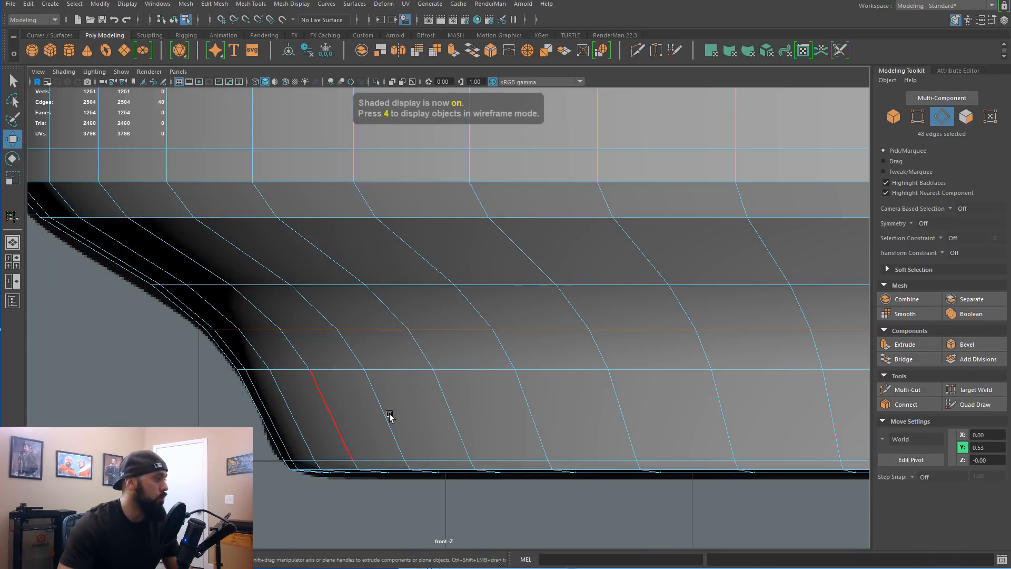
pyautogui.hotkey('ctrl', 'shift', 'x')
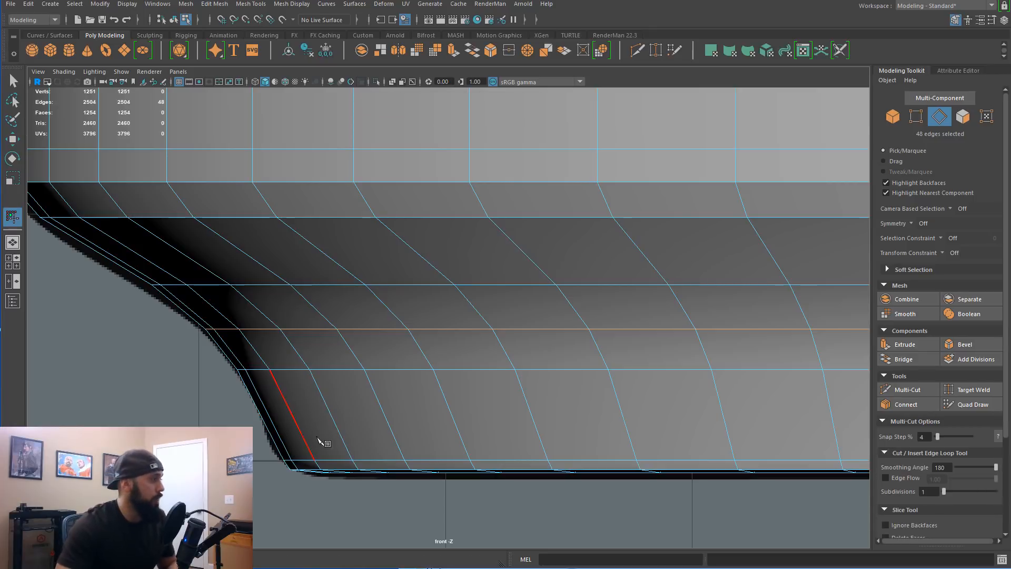
pyautogui.keyDown('ctrl'); pyautogui.click(386, 434); pyautogui.keyUp('ctrl')
pyautogui.press('q')
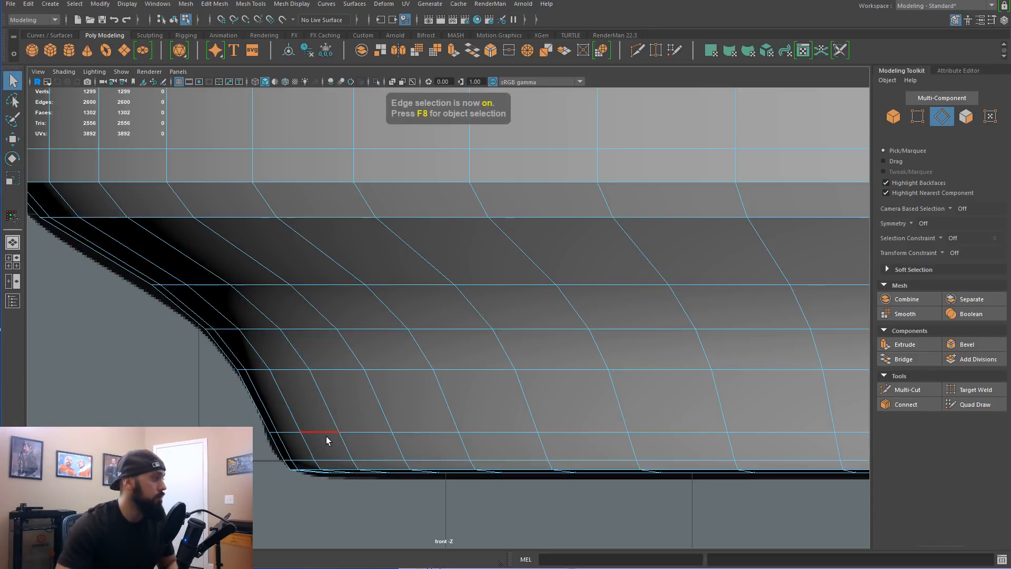
pyautogui.press('w')
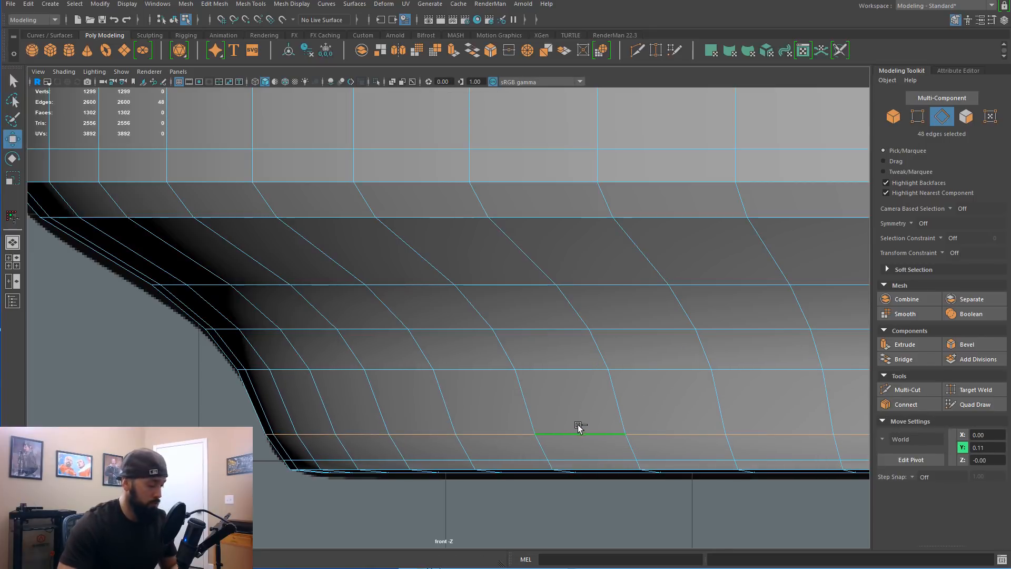
# Step: Lower the newly inserted edge loop to about Y 0.07 so it sits closer to the bottom edge
pyautogui.keyDown('alt'); pyautogui.moveTo(745, 390); pyautogui.dragTo(560, 421, button='middle'); pyautogui.keyUp('alt')
pyautogui.scroll(-8, 648, 400)
pyautogui.scroll(4, 691, 395)
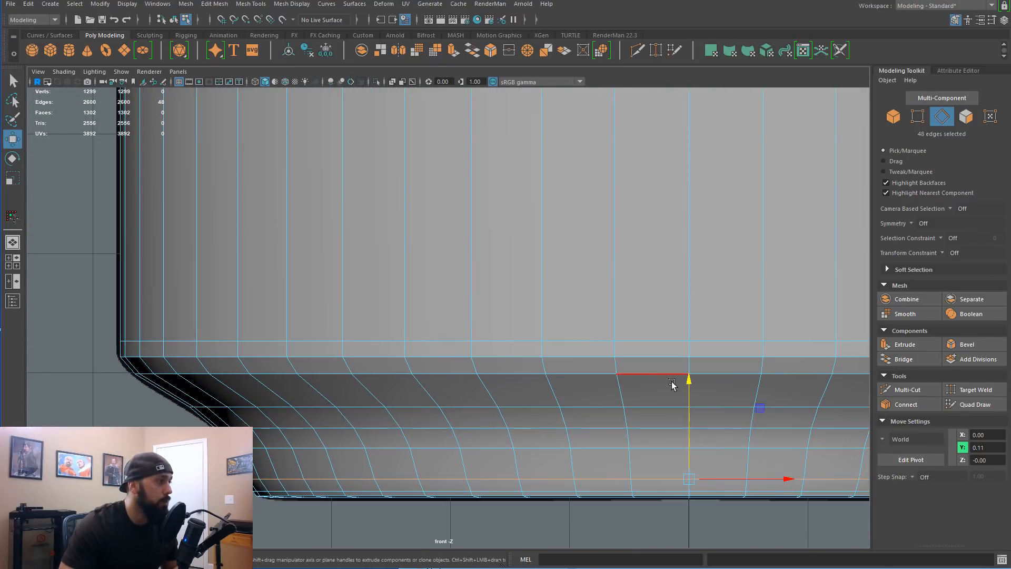
pyautogui.moveTo(687, 381); pyautogui.dragTo(688, 387)
pyautogui.scroll(2, 528, 433)
pyautogui.scroll(-3, 528, 433)
pyautogui.scroll(3, 514, 402)
pyautogui.scroll(-1, 515, 406)
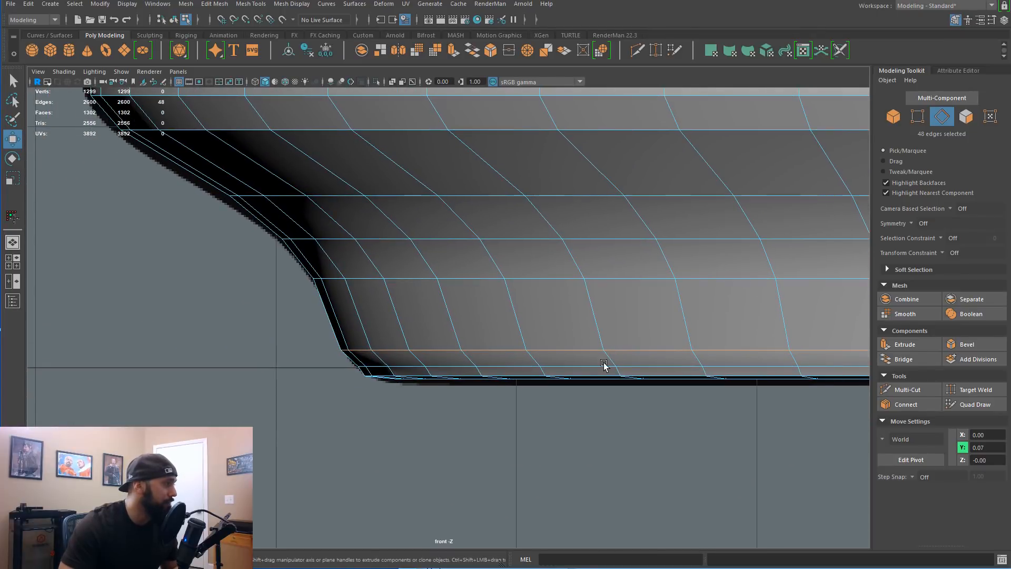
# Step: Lower the next edge loop below to about Y -0.01 and compare the smoothed wireframe with the reference outline
pyautogui.doubleClick(497, 366)
pyautogui.press('g')
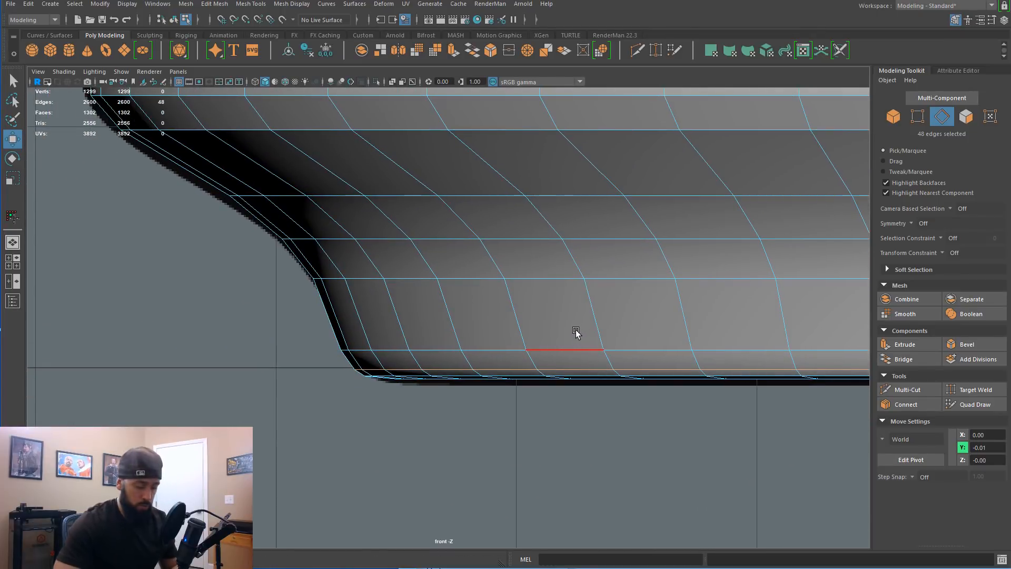
pyautogui.press('3')
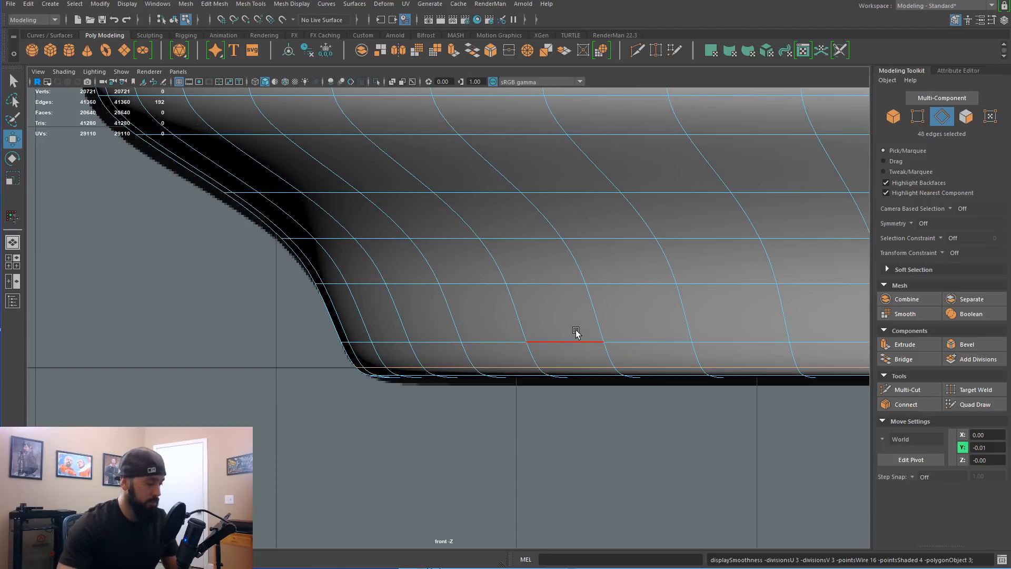
pyautogui.press('4')
pyautogui.moveTo(317, 311); pyautogui.dragTo(353, 325, button='middle')
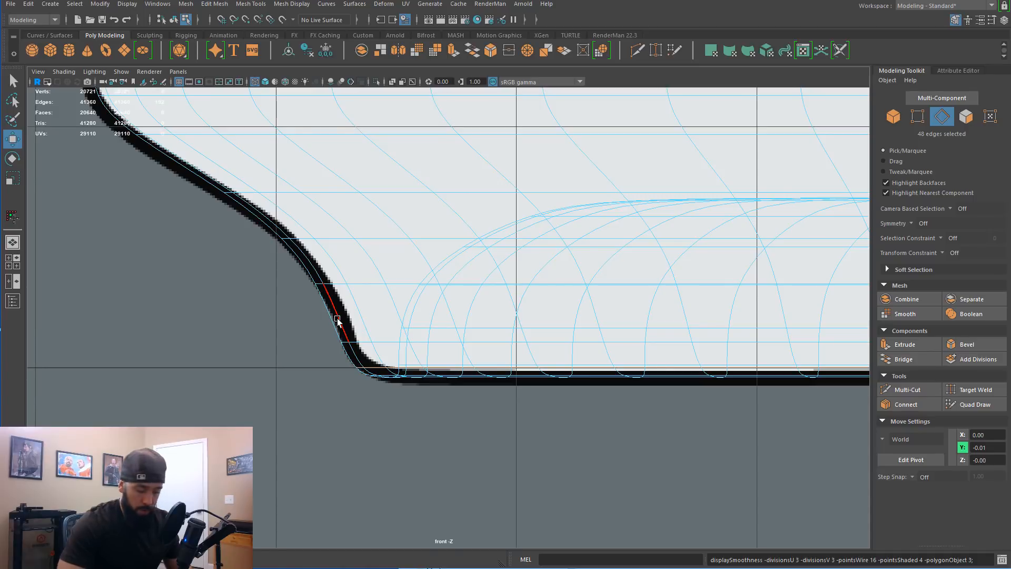
pyautogui.press('1')
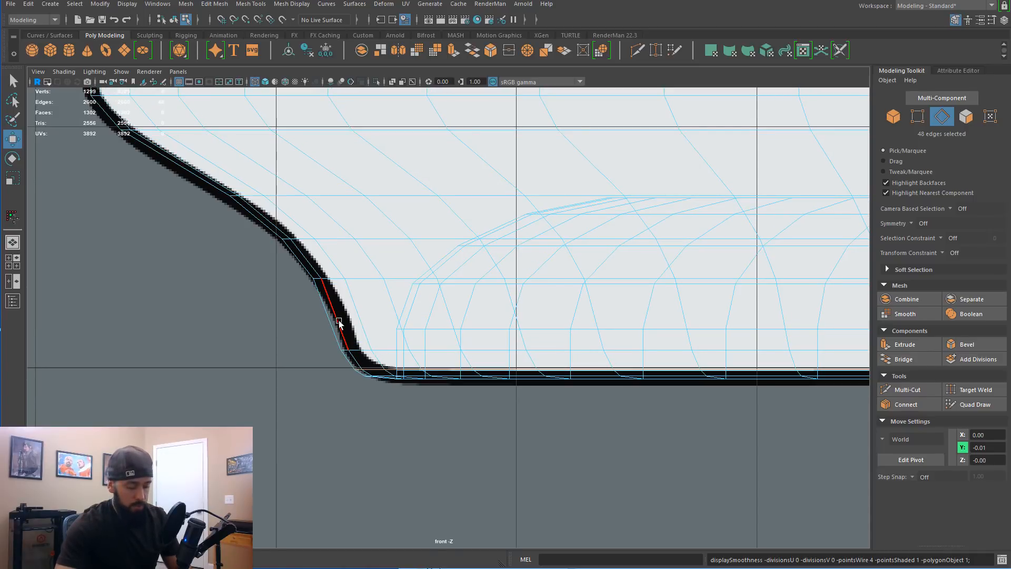
# Step: Insert a centered edge loop at about Y 0.23 in the wide band above the can's bottom bevel
pyautogui.hotkey('ctrl', 'shift', 'x')
pyautogui.keyDown('ctrl'); pyautogui.middleClick(348, 318); pyautogui.keyUp('ctrl')
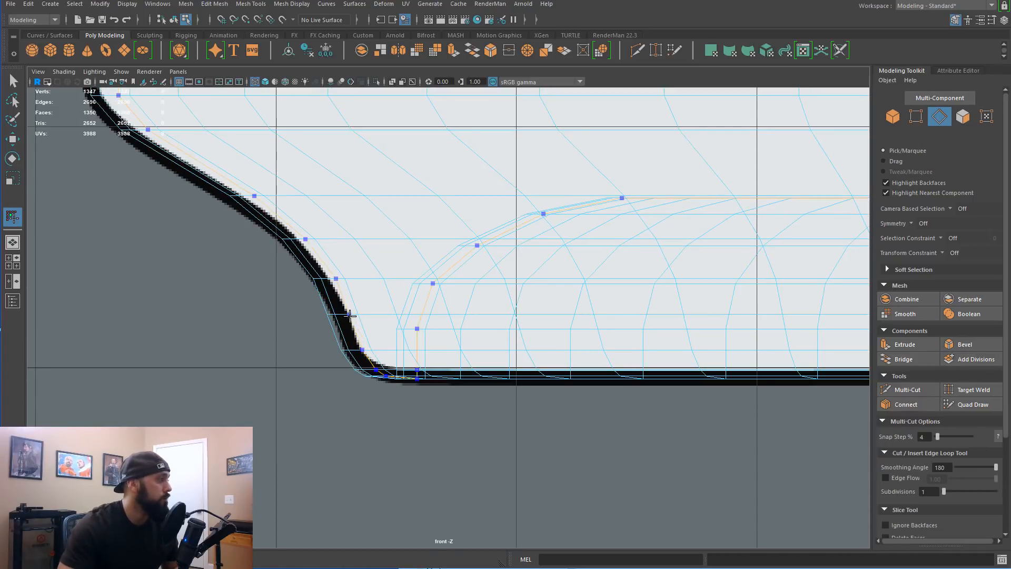
pyautogui.press('q')
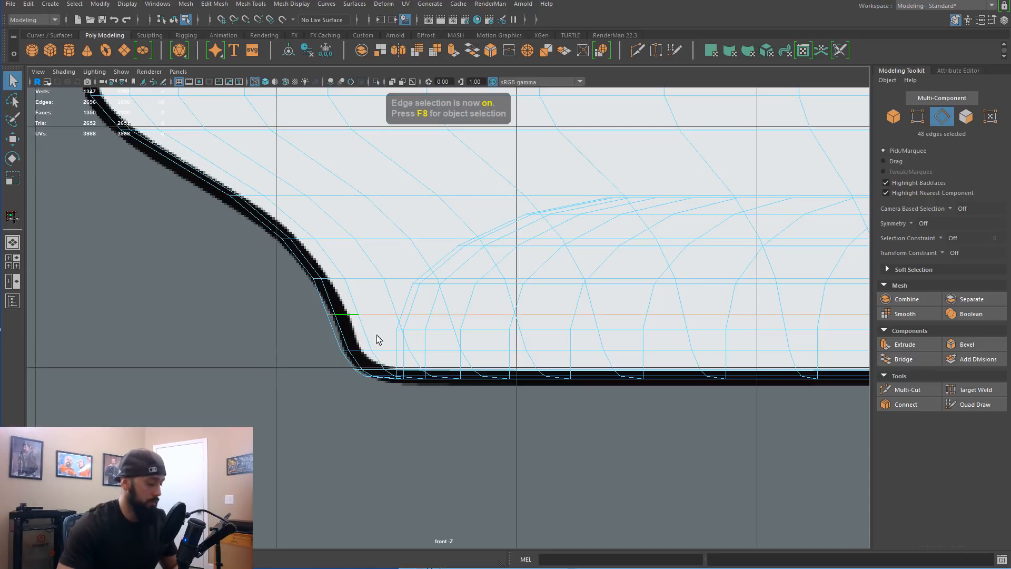
pyautogui.press('w')
# Step: Turn on Edge Flow, insert an edge loop in the upper half of the lower taper, and check the smoothed can profile
pyautogui.keyDown('ctrl'); pyautogui.moveTo(456, 335); pyautogui.dragTo(420, 314, button='middle'); pyautogui.keyUp('ctrl')
pyautogui.scroll(8, 420, 314)
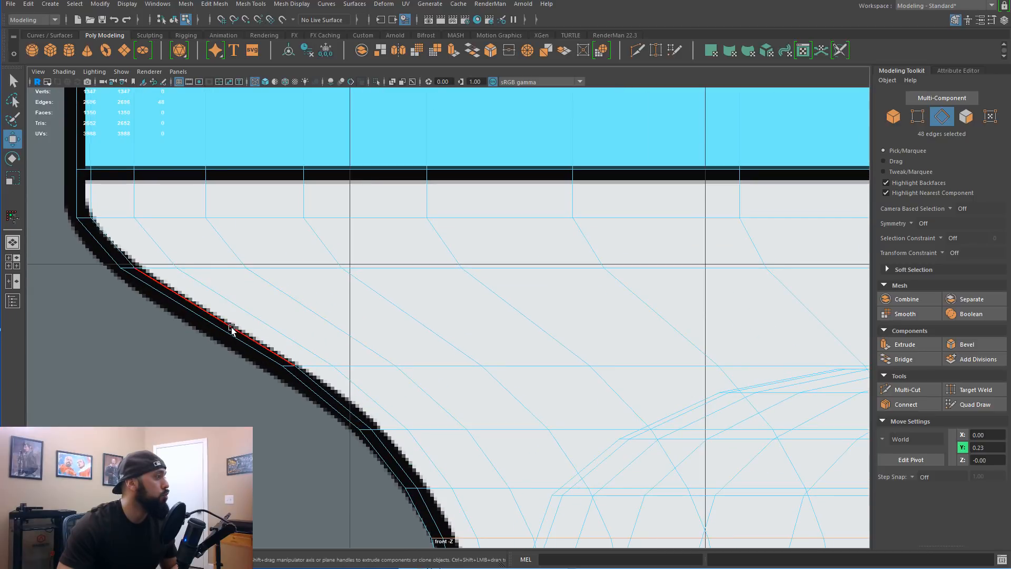
pyautogui.hotkey('ctrl', 'shift', 'x')
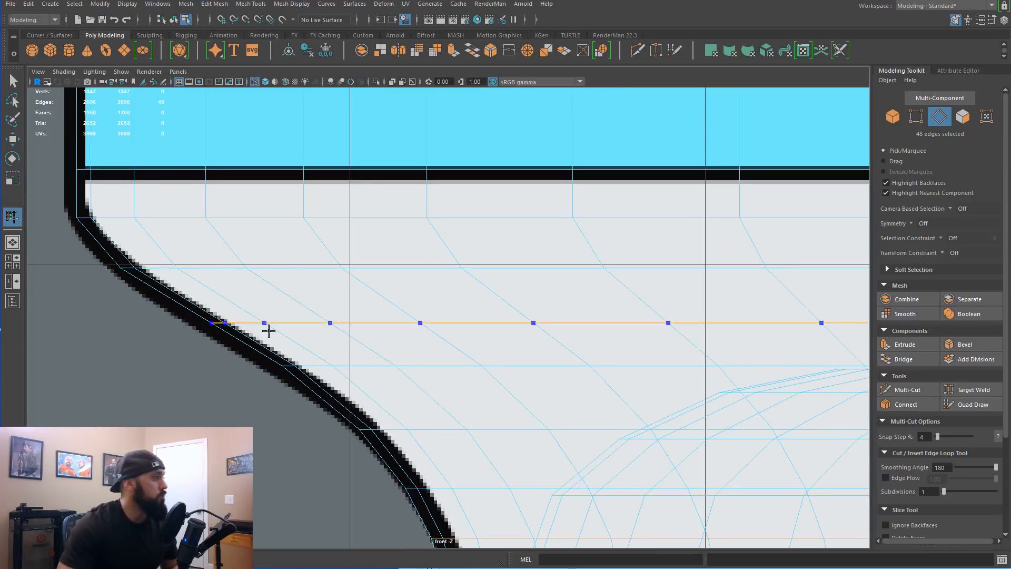
pyautogui.click(885, 478)
pyautogui.keyDown('ctrl'); pyautogui.click(264, 316); pyautogui.keyUp('ctrl')
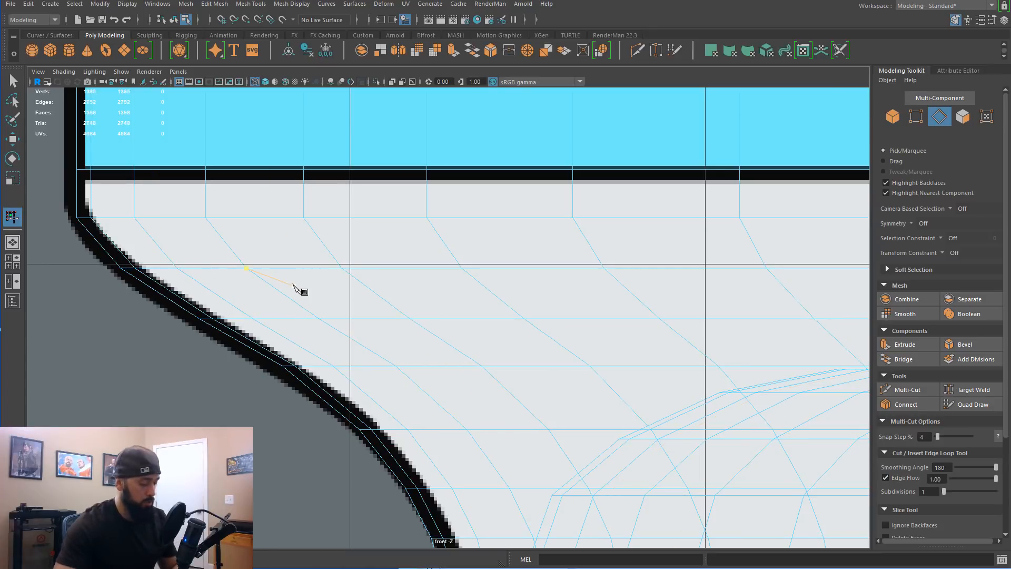
pyautogui.press('3')
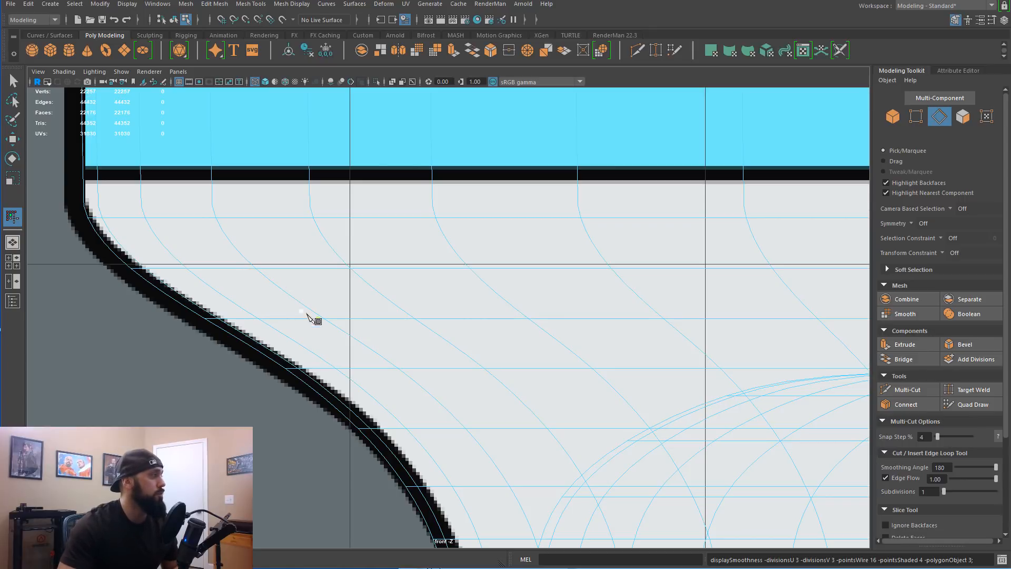
pyautogui.keyDown('alt'); pyautogui.moveTo(373, 355); pyautogui.dragTo(276, 138, button='middle'); pyautogui.keyUp('alt')
pyautogui.keyDown('alt'); pyautogui.moveTo(377, 294); pyautogui.dragTo(298, 255, button='middle'); pyautogui.keyUp('alt')
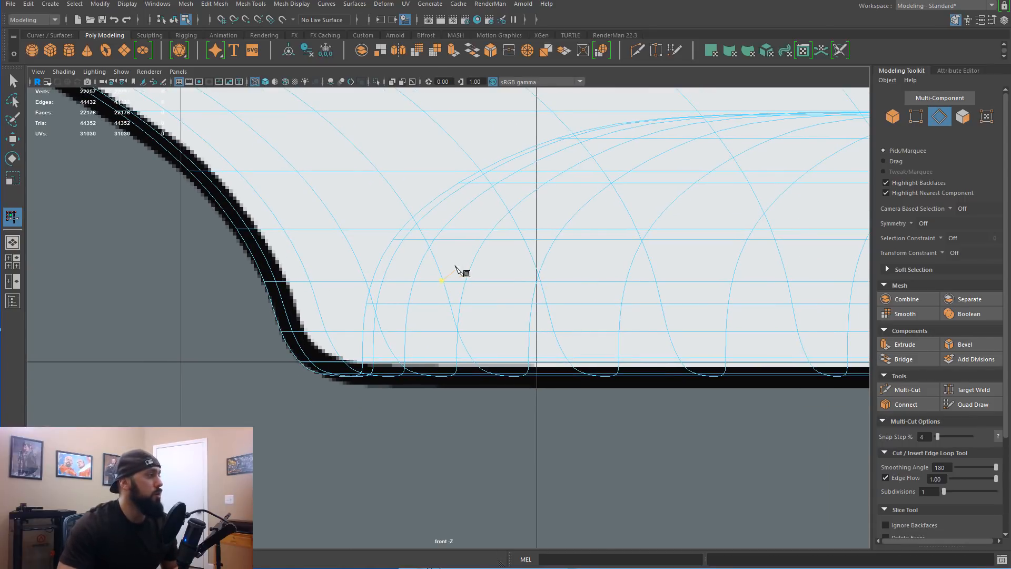
pyautogui.moveTo(454, 268)
pyautogui.keyDown('alt'); pyautogui.mouseDown(button='right')
pyautogui.moveTo(422, 268)
pyautogui.moveTo(437, 258)
pyautogui.mouseUp(button='right'); pyautogui.keyUp('alt')
pyautogui.keyDown('alt'); pyautogui.moveTo(417, 176); pyautogui.dragTo(302, 486, button='middle'); pyautogui.keyUp('alt')
pyautogui.keyDown('alt'); pyautogui.moveTo(382, 252); pyautogui.dragTo(369, 401, button='middle'); pyautogui.keyUp('alt')
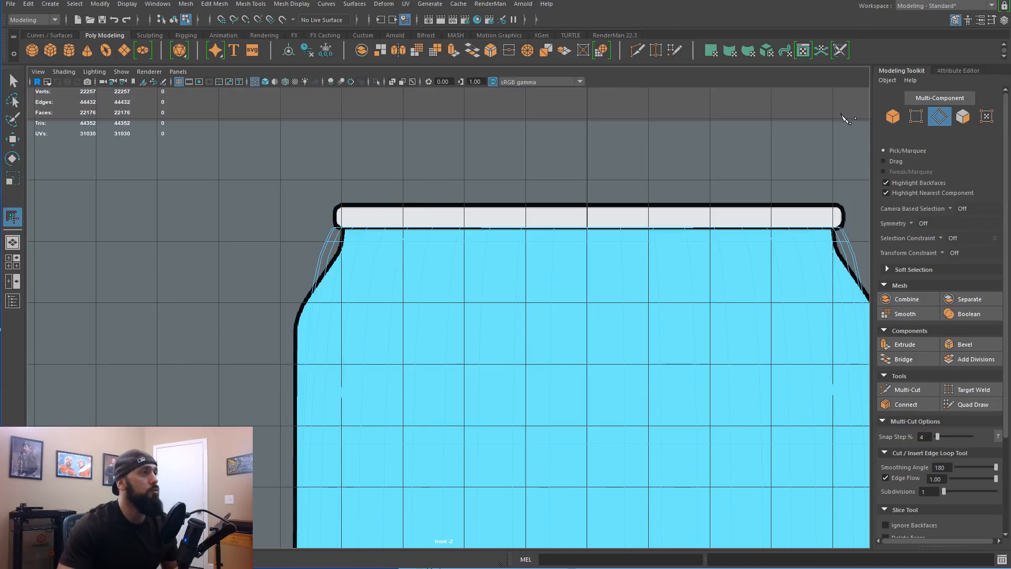
pyautogui.click(889, 11)
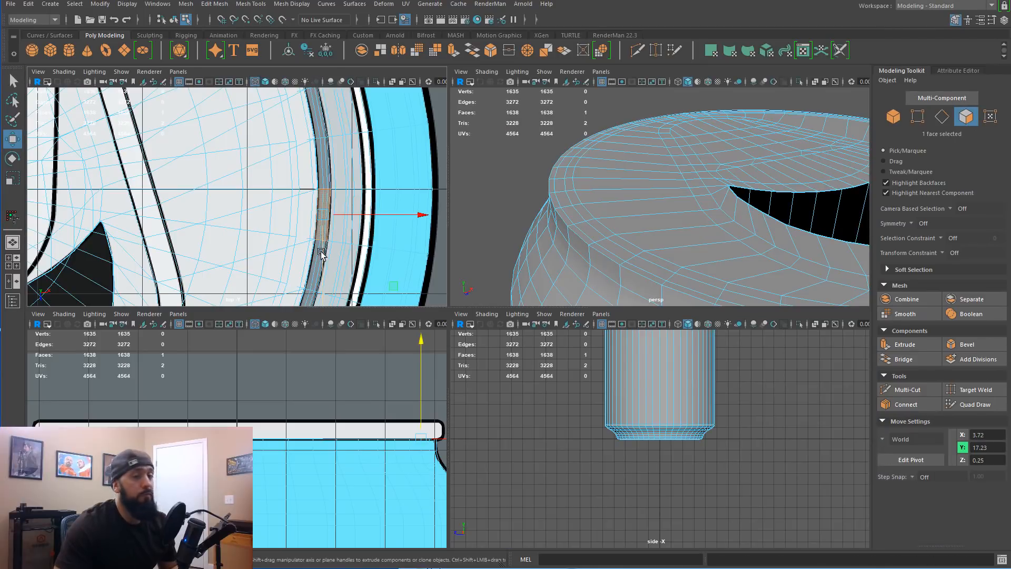
# Step: Select the full ring of faces just inside the lid's rim and extrude it downward into a groove
pyautogui.keyDown('shift'); pyautogui.doubleClick(322, 228); pyautogui.keyUp('shift')
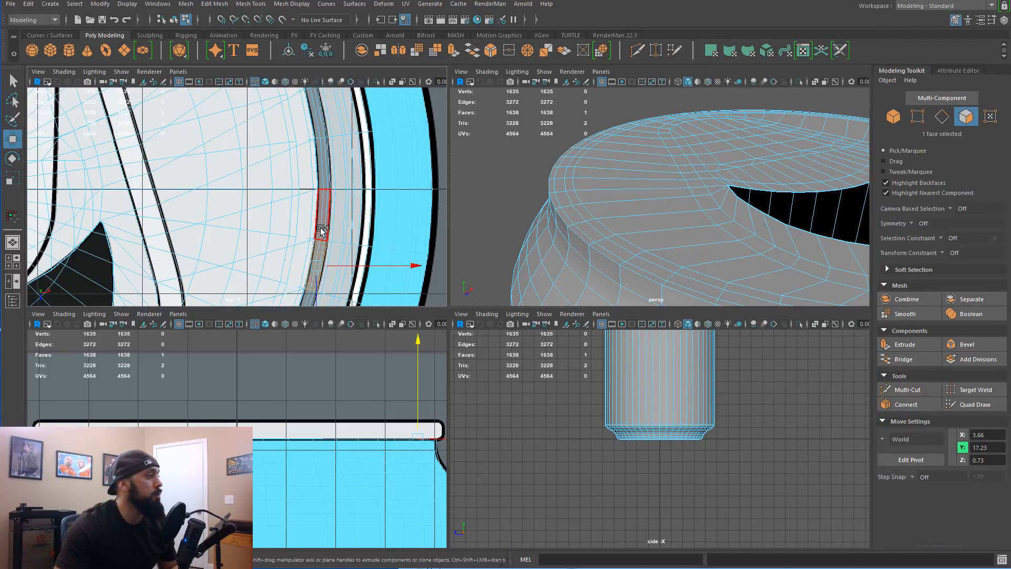
pyautogui.keyDown('alt'); pyautogui.moveTo(641, 239); pyautogui.dragTo(548, 182); pyautogui.keyUp('alt')
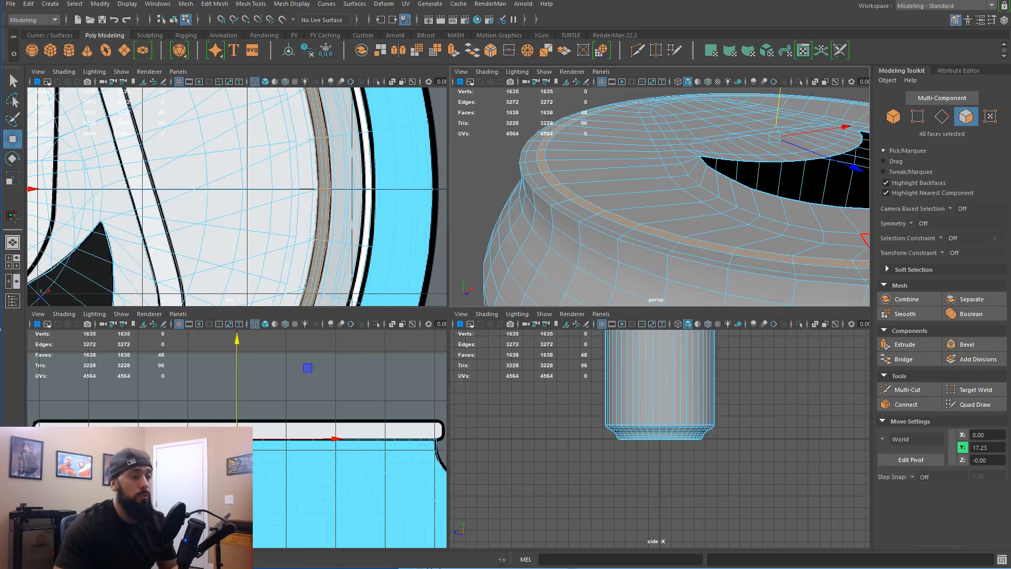
pyautogui.hotkey('ctrl', 'e')
pyautogui.press('w')
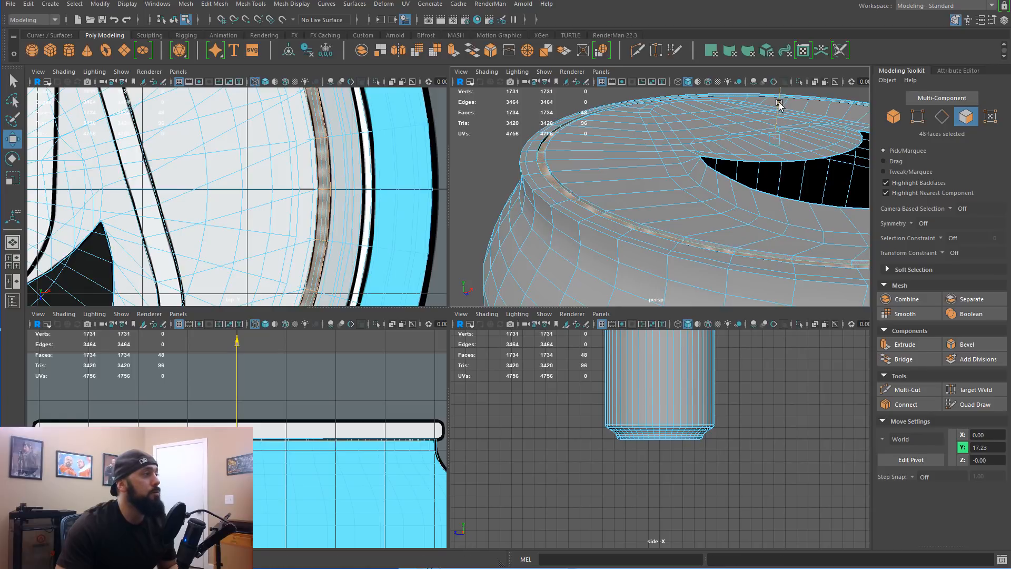
# Step: Bevel the full edge loop on the lid side of the groove's upper opening, using one segment
pyautogui.press('f')
pyautogui.keyDown('alt'); pyautogui.moveTo(555, 192); pyautogui.dragTo(635, 192); pyautogui.keyUp('alt')
pyautogui.press('space')
pyautogui.keyDown('alt'); pyautogui.moveTo(505, 204); pyautogui.dragTo(484, 236); pyautogui.keyUp('alt')
pyautogui.rightClick(414, 266)
pyautogui.click(414, 238)
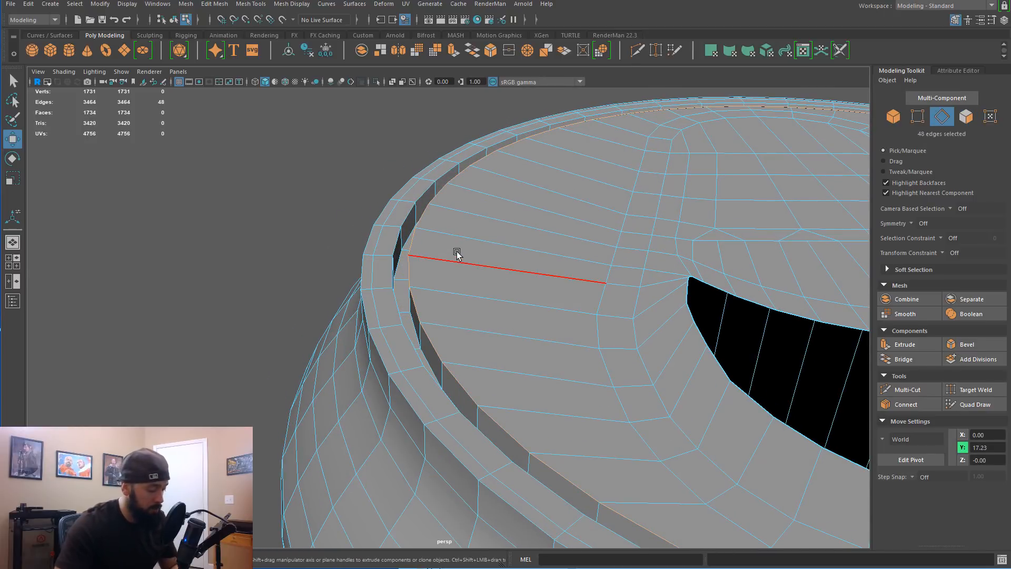
pyautogui.hotkey('ctrl', 'b')
pyautogui.moveTo(455, 260); pyautogui.dragTo(502, 257)
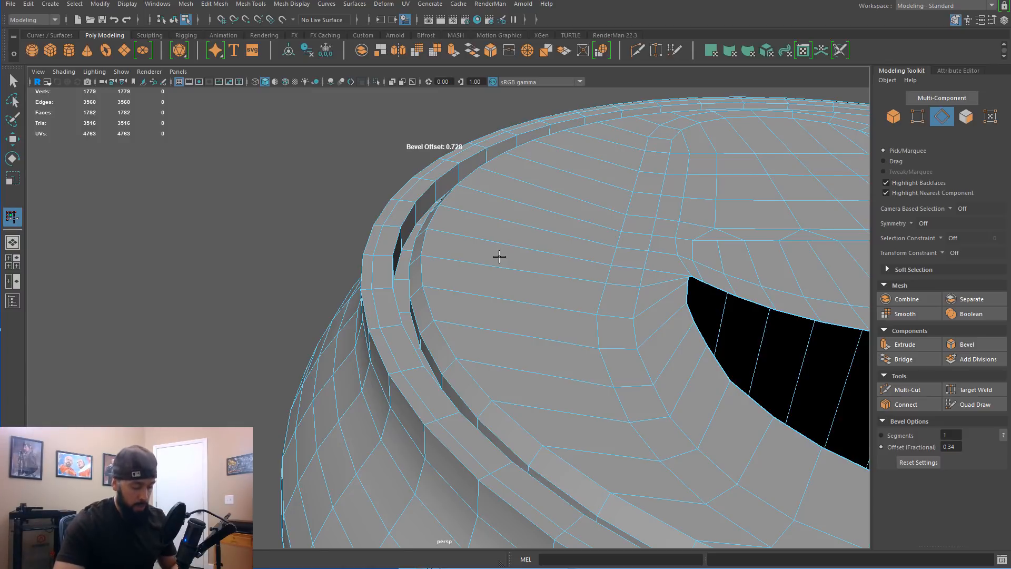
# Step: Insert two supporting edge loops around the new bevel, one on the lid surface and one on the groove's inner wall
pyautogui.hotkey('ctrl', 'shift', 'x')
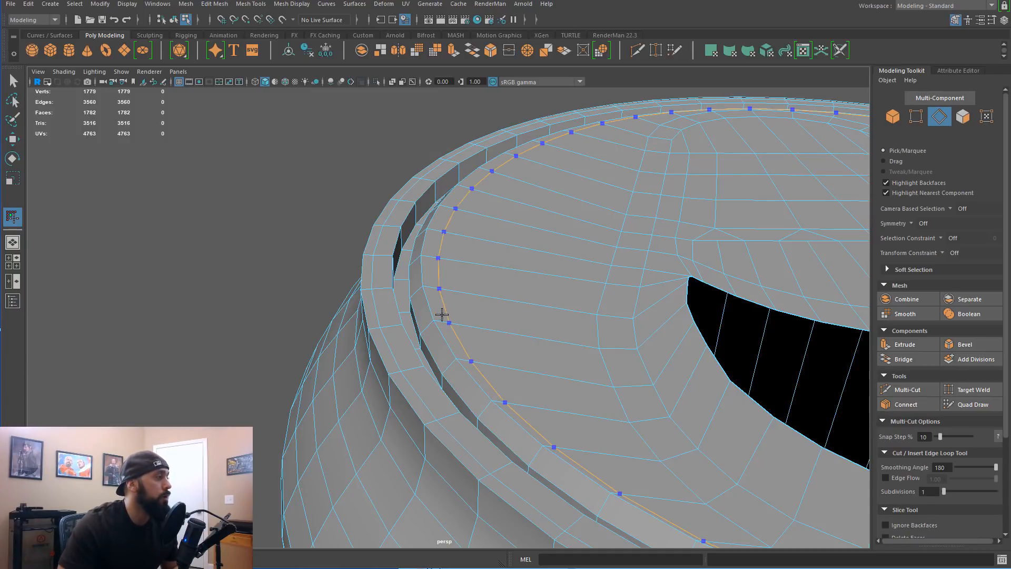
pyautogui.keyDown('ctrl'); pyautogui.click(441, 315); pyautogui.keyUp('ctrl')
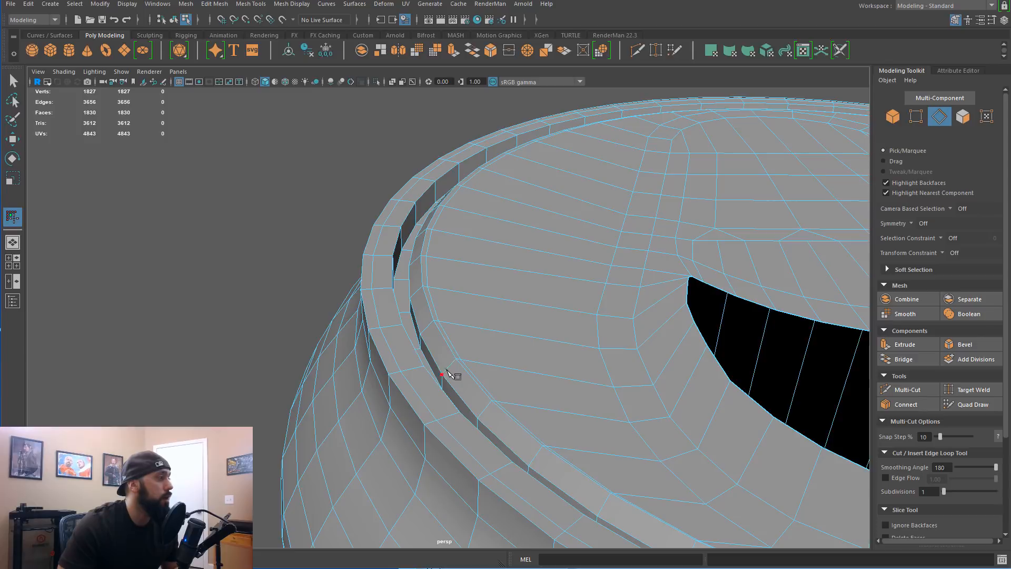
pyautogui.scroll(3, 446, 373)
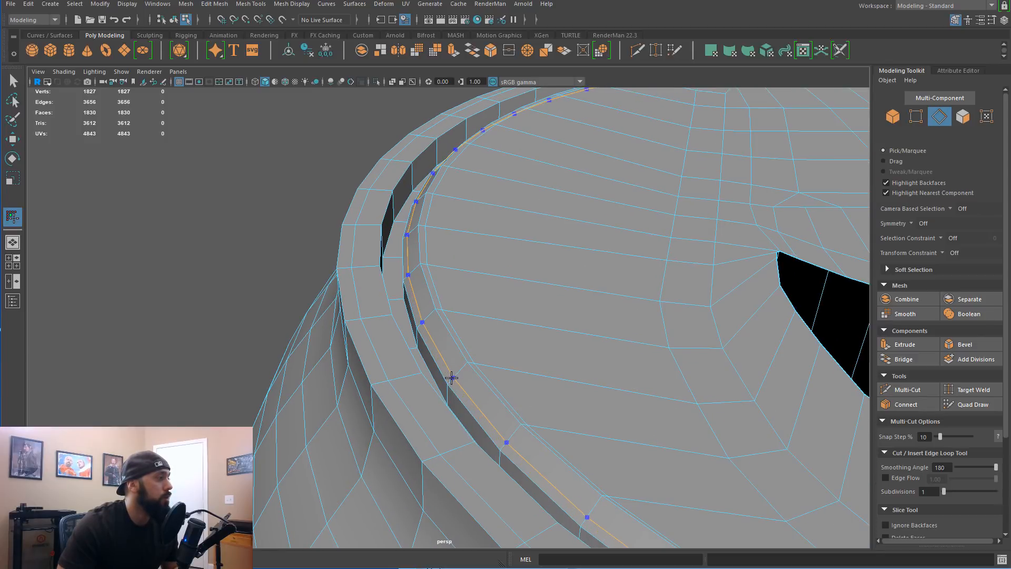
pyautogui.keyDown('ctrl'); pyautogui.click(442, 311); pyautogui.keyUp('ctrl')
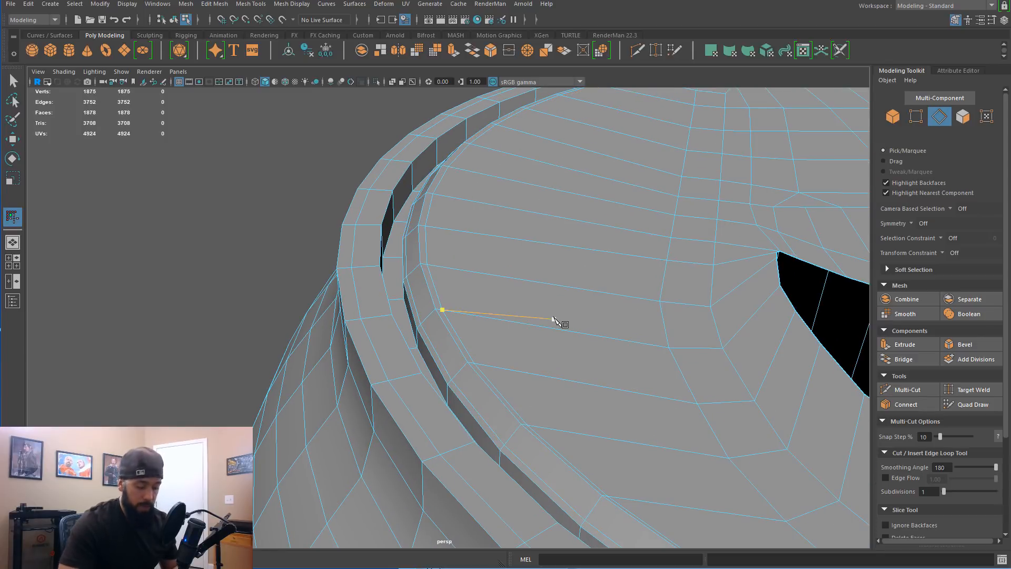
pyautogui.keyDown('alt'); pyautogui.moveTo(553, 320); pyautogui.dragTo(461, 388); pyautogui.keyUp('alt')
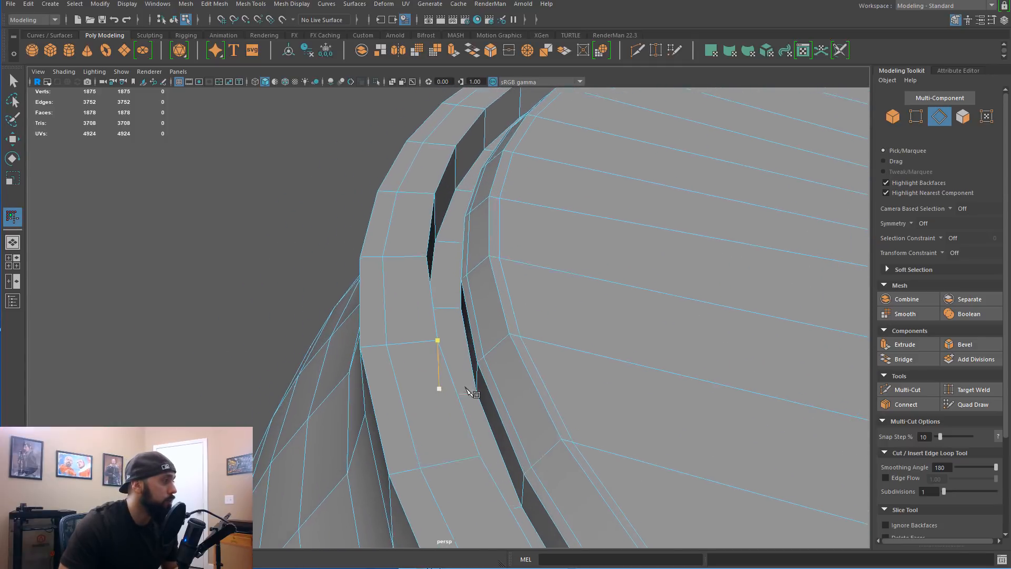
pyautogui.keyDown('alt'); pyautogui.moveTo(462, 388); pyautogui.dragTo(527, 384, button='right'); pyautogui.keyUp('alt')
# Step: Select both edge loops at the bottom of the groove and bevel them with 2 segments and an offset of about 0.37
pyautogui.press('q')
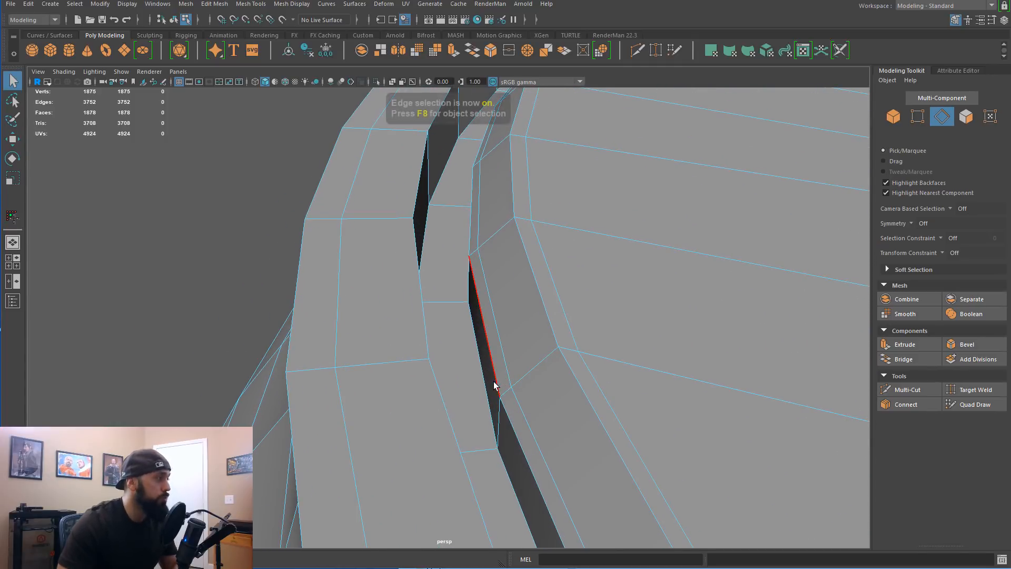
pyautogui.doubleClick(480, 386)
pyautogui.keyDown('alt'); pyautogui.moveTo(481, 386); pyautogui.dragTo(452, 384); pyautogui.keyUp('alt')
pyautogui.keyDown('shift'); pyautogui.doubleClick(445, 383); pyautogui.keyUp('shift')
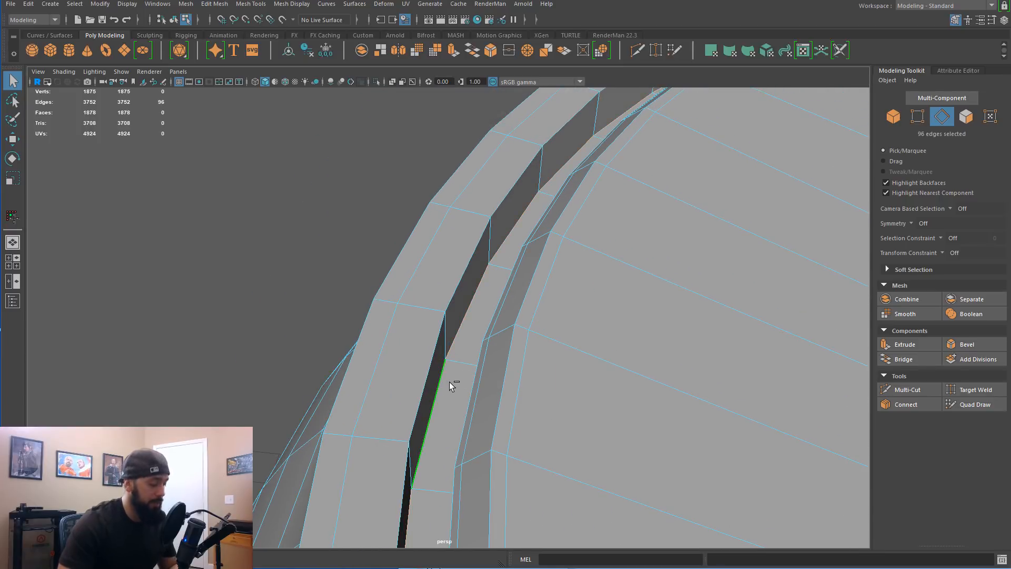
pyautogui.hotkey('ctrl', 'b')
pyautogui.moveTo(468, 341)
pyautogui.mouseDown(button='middle')
pyautogui.moveTo(416, 335)
pyautogui.moveTo(471, 342)
pyautogui.mouseUp(button='middle')
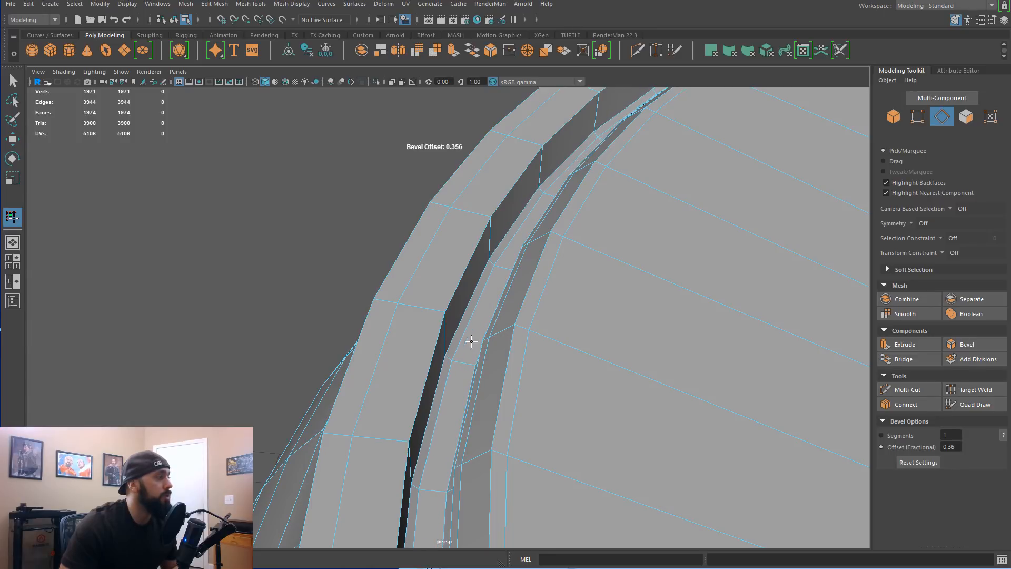
pyautogui.press('+')
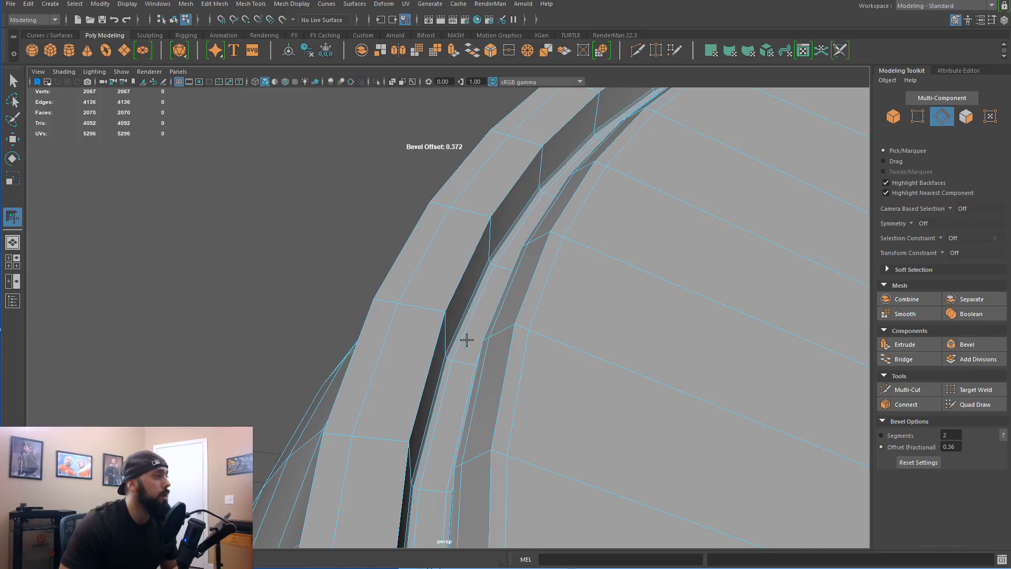
# Step: Inspect the groove and rim in smoothed preview and return to the unsmoothed mesh
pyautogui.keyDown('alt'); pyautogui.moveTo(496, 343); pyautogui.dragTo(508, 344); pyautogui.keyUp('alt')
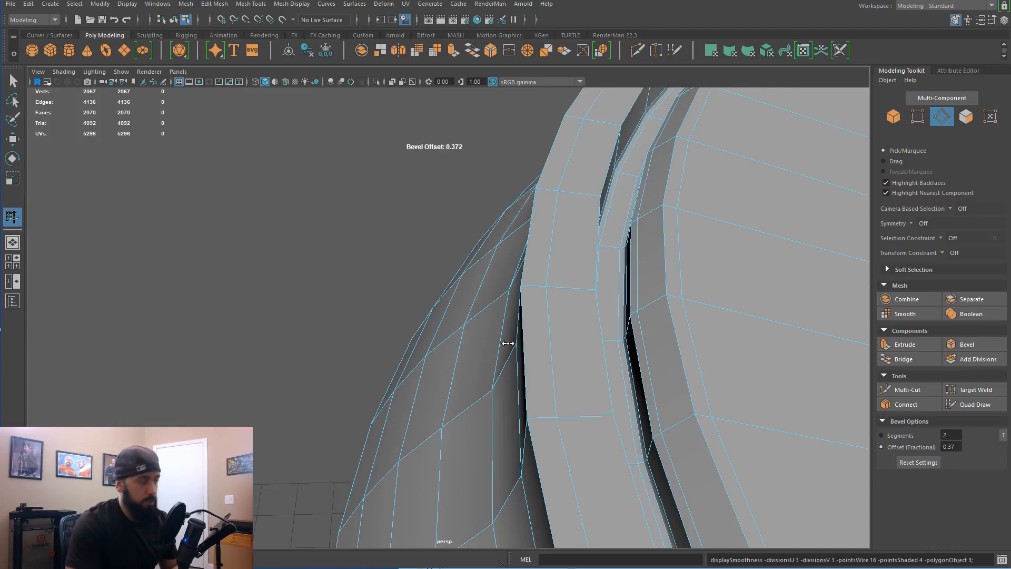
pyautogui.press('3')
pyautogui.scroll(-5, 525, 330)
pyautogui.scroll(3, 520, 332)
pyautogui.keyDown('alt'); pyautogui.moveTo(519, 331); pyautogui.dragTo(491, 339); pyautogui.keyUp('alt')
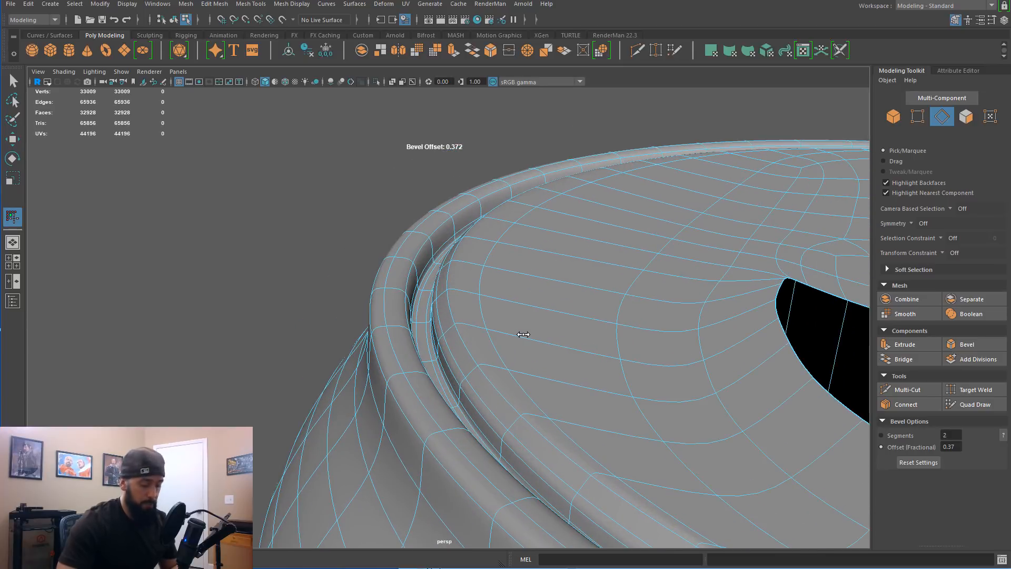
pyautogui.press('1')
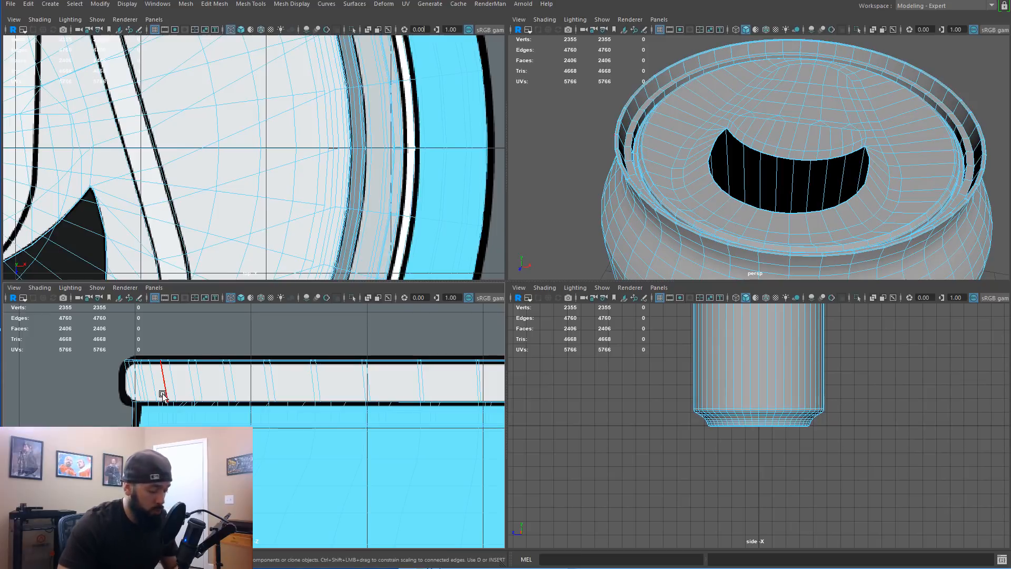
# Step: Insert an edge loop near the bottom of the rim's outer band, select the full loop and check the rim profile
pyautogui.scroll(4, 173, 399)
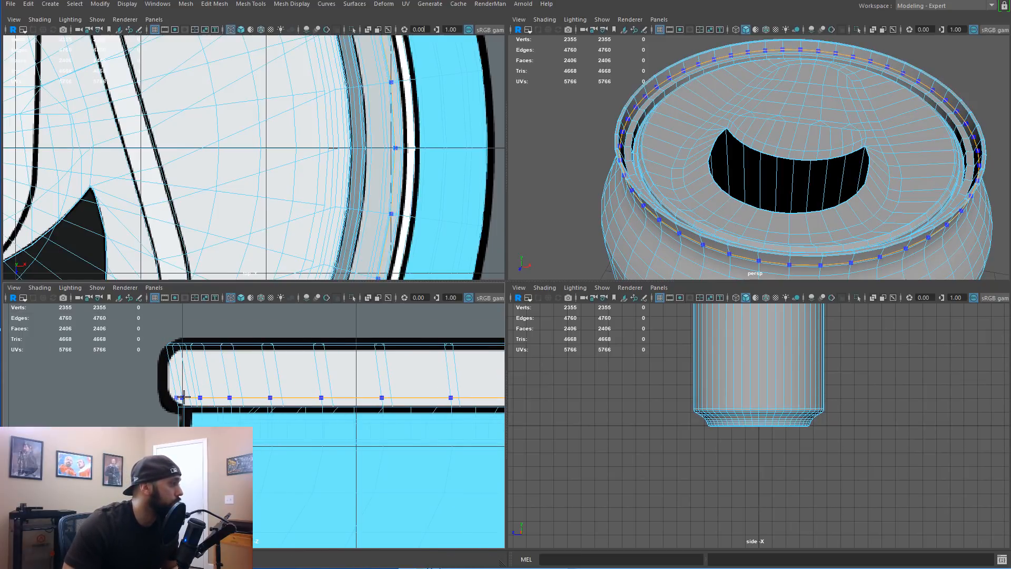
pyautogui.keyDown('ctrl'); pyautogui.click(183, 397); pyautogui.keyUp('ctrl')
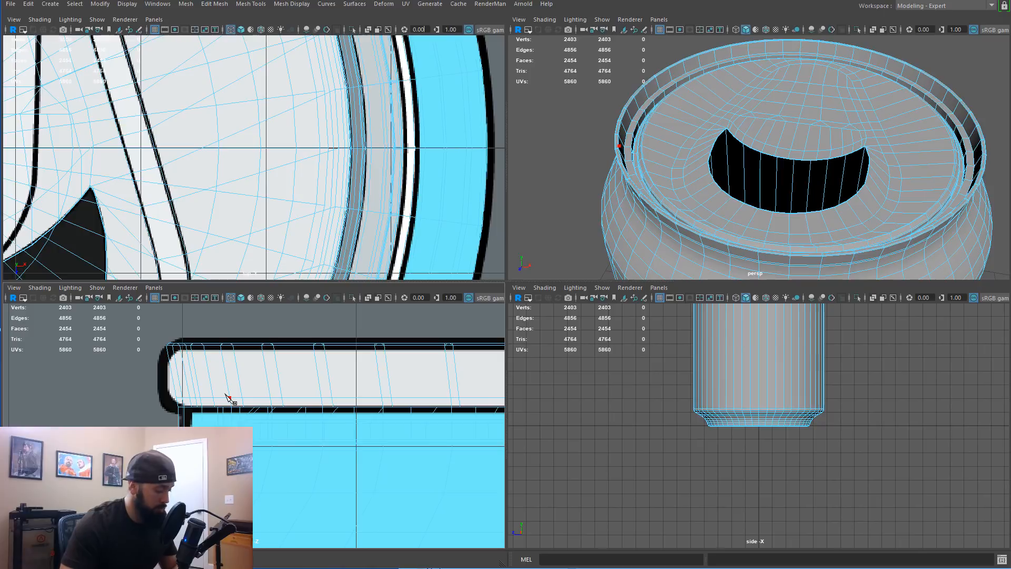
pyautogui.press('F10')
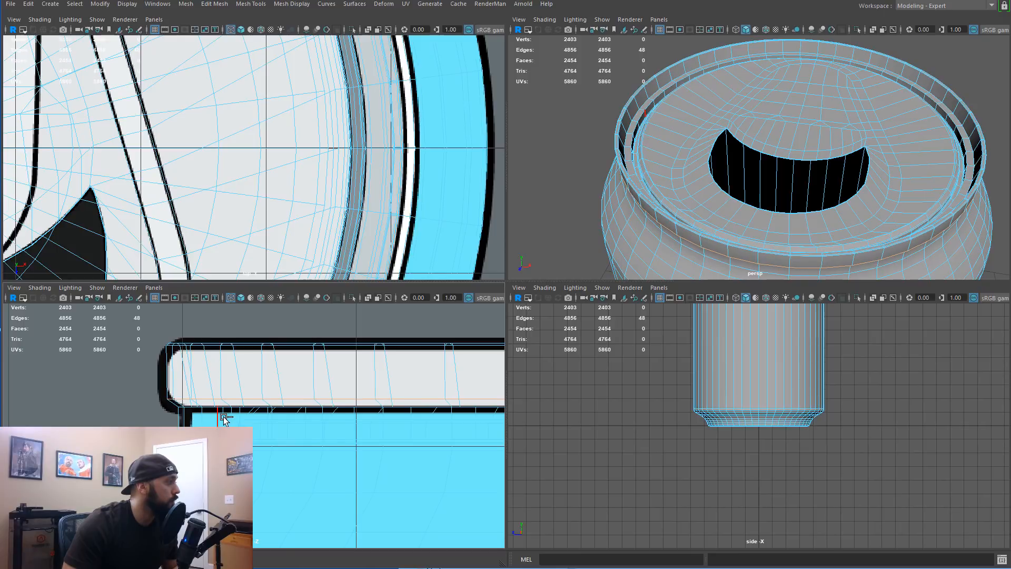
pyautogui.press('w')
pyautogui.keyDown('alt'); pyautogui.moveTo(726, 202); pyautogui.dragTo(725, 180); pyautogui.keyUp('alt')
pyautogui.keyDown('alt'); pyautogui.moveTo(724, 181); pyautogui.dragTo(752, 225, button='middle'); pyautogui.keyUp('alt')
pyautogui.scroll(5, 759, 218)
pyautogui.keyDown('alt'); pyautogui.moveTo(742, 189); pyautogui.dragTo(774, 186); pyautogui.keyUp('alt')
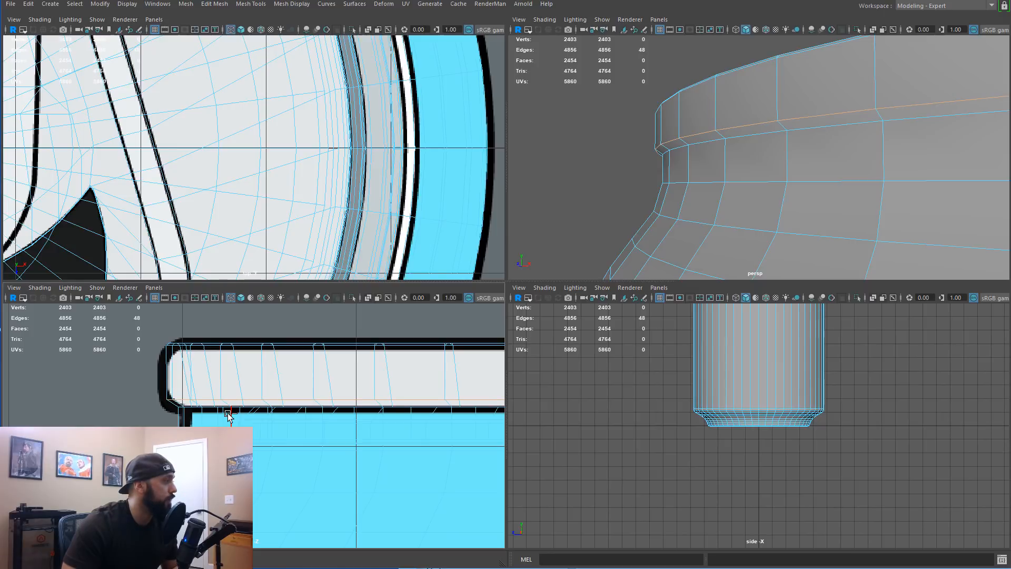
pyautogui.scroll(2, 632, 203)
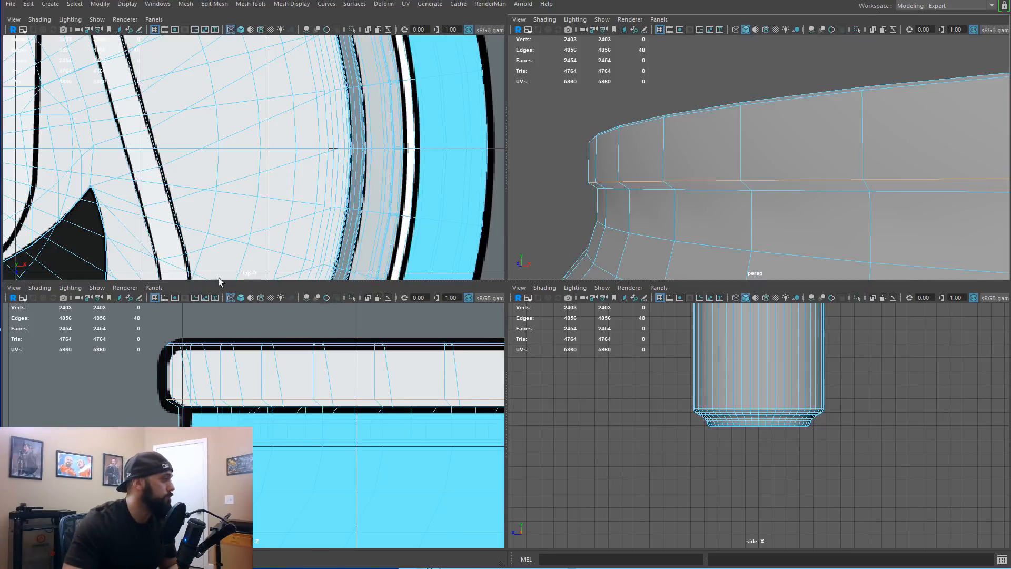
# Step: Insert a centered edge loop and two flanking loops around the rim's outer band, scaling them outward to round its profile
pyautogui.scroll(3, 181, 376)
pyautogui.keyDown('ctrl'); pyautogui.middleClick(177, 384); pyautogui.keyUp('ctrl')
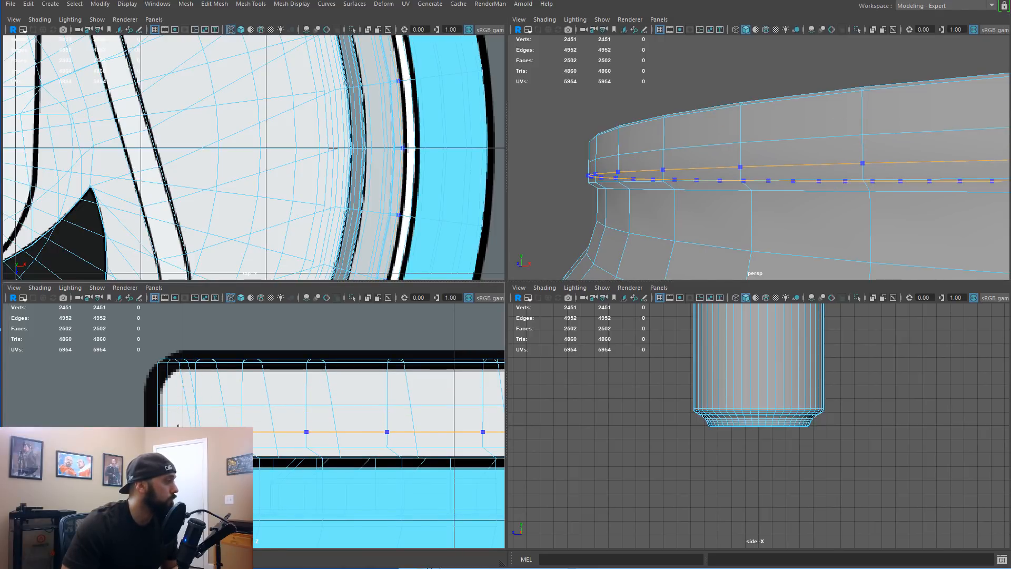
pyautogui.keyDown('ctrl'); pyautogui.click(178, 383); pyautogui.keyUp('ctrl')
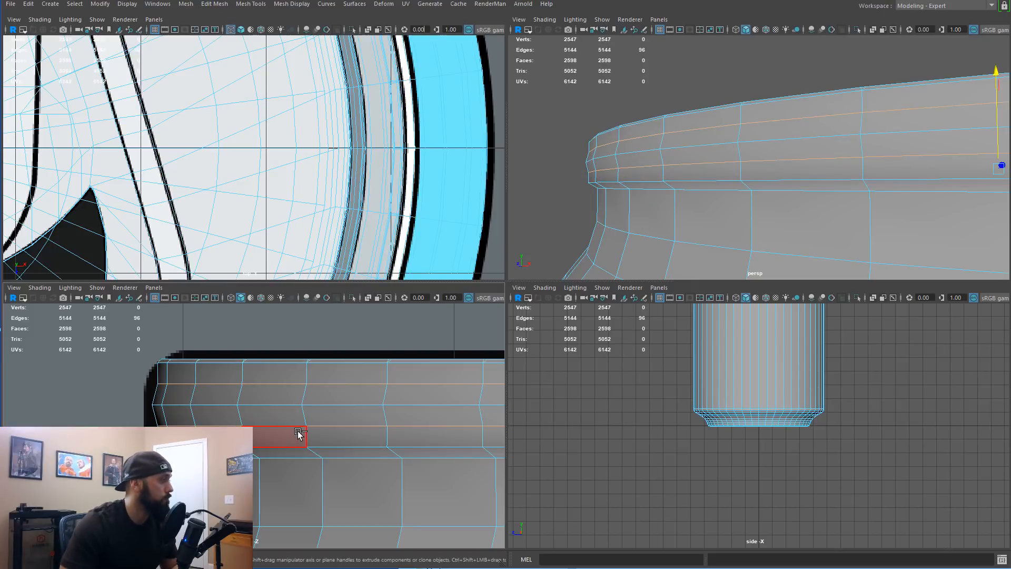
pyautogui.keyDown('ctrl'); pyautogui.moveTo(301, 432); pyautogui.dragTo(304, 431, button='middle'); pyautogui.keyUp('ctrl')
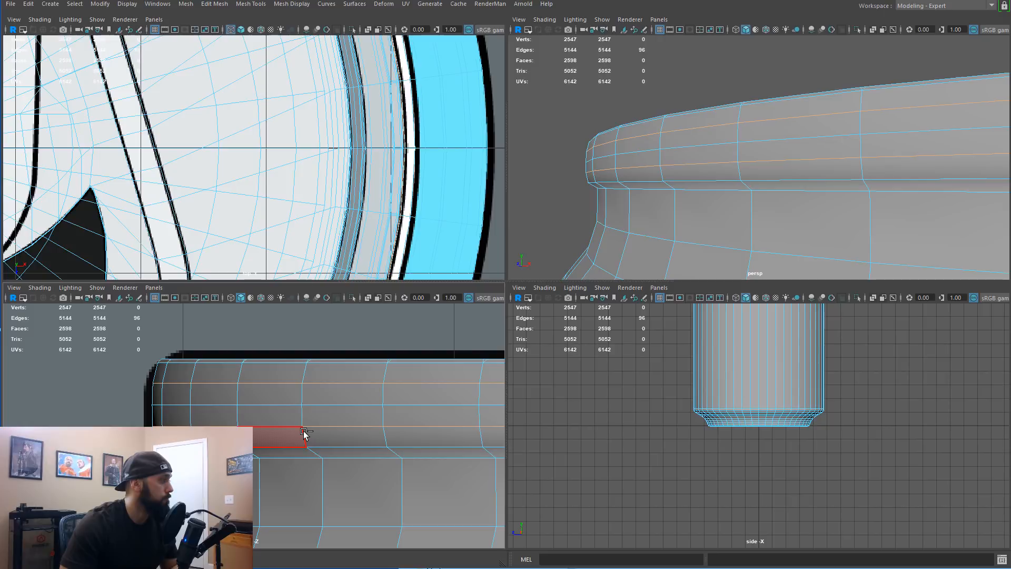
pyautogui.press('w')
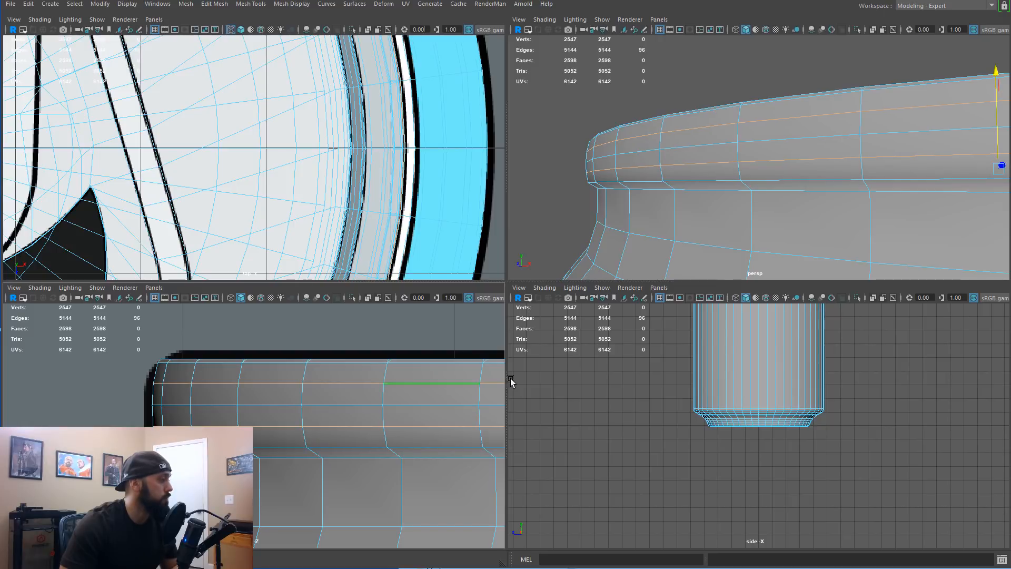
# Step: Insert three closely spaced edge loops around the crease where the rim's underside meets the can's neck
pyautogui.doubleClick(314, 458)
pyautogui.press('f')
pyautogui.keyDown('alt'); pyautogui.moveTo(603, 193); pyautogui.dragTo(584, 190); pyautogui.keyUp('alt')
pyautogui.keyDown('alt'); pyautogui.moveTo(584, 189); pyautogui.dragTo(586, 180, button='right'); pyautogui.keyUp('alt')
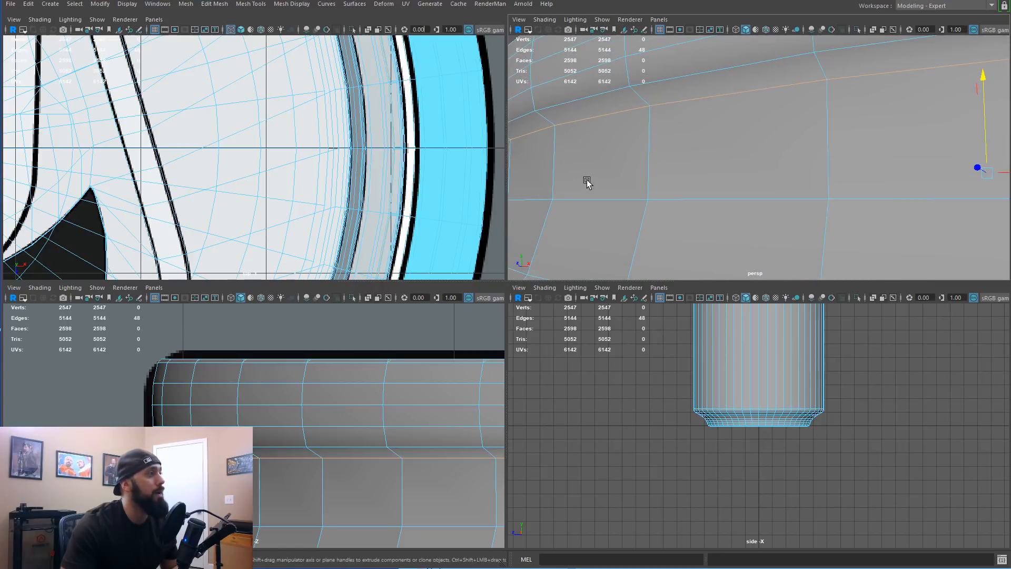
pyautogui.keyDown('alt'); pyautogui.moveTo(587, 181); pyautogui.dragTo(602, 194, button='middle'); pyautogui.keyUp('alt')
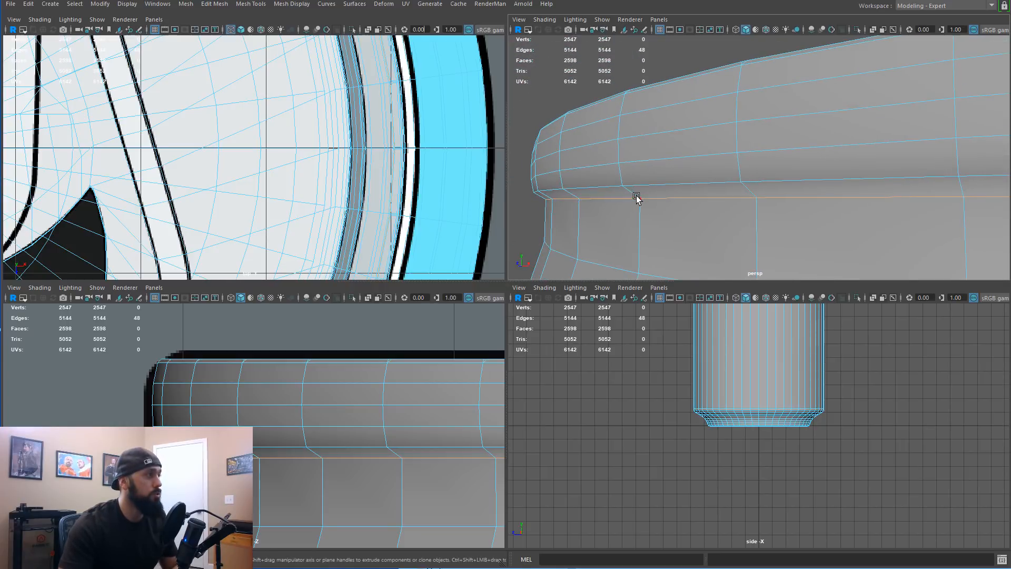
pyautogui.press('space')
pyautogui.scroll(5, 575, 237)
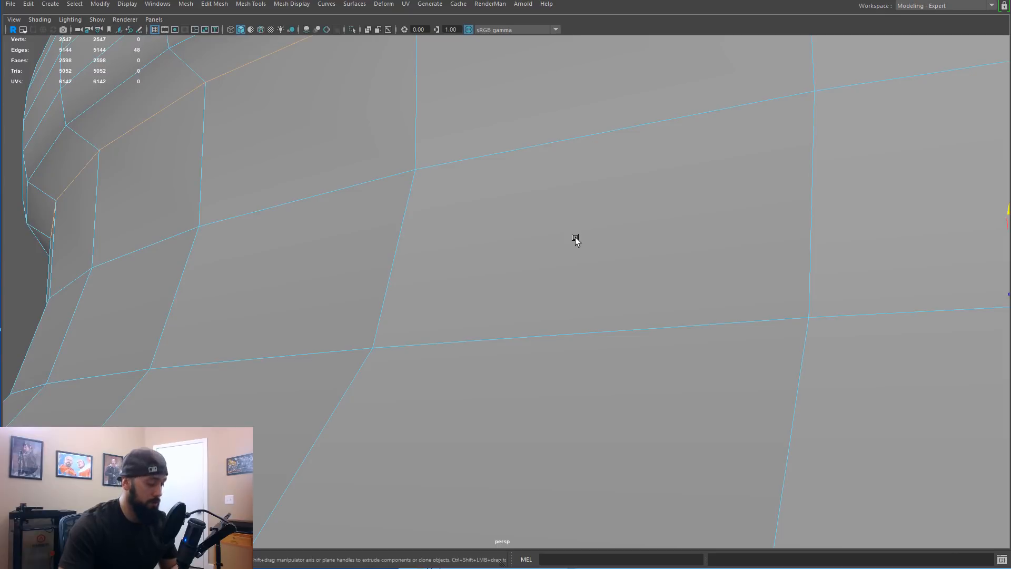
pyautogui.hotkey('ctrl', 'shift', 'x')
pyautogui.scroll(-4, 480, 217)
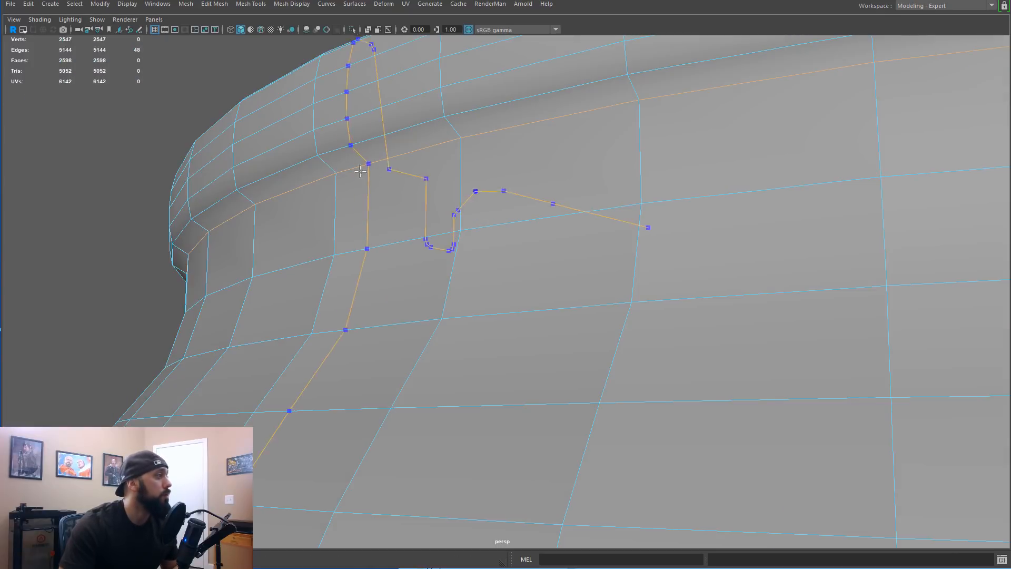
pyautogui.keyDown('ctrl'); pyautogui.click(327, 169); pyautogui.keyUp('ctrl')
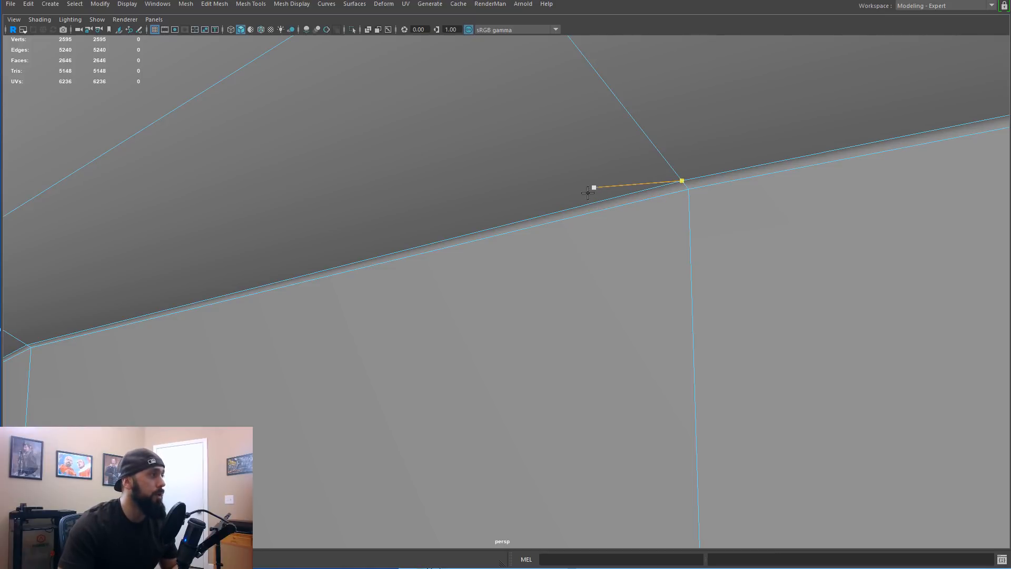
pyautogui.keyDown('ctrl'); pyautogui.click(684, 183); pyautogui.keyUp('ctrl')
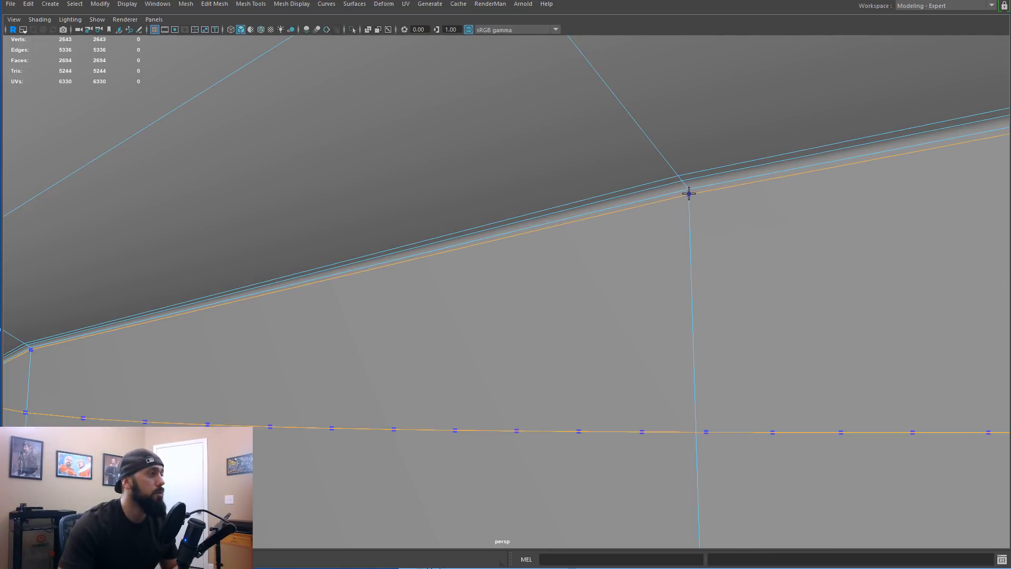
pyautogui.keyDown('ctrl'); pyautogui.click(688, 194); pyautogui.keyUp('ctrl')
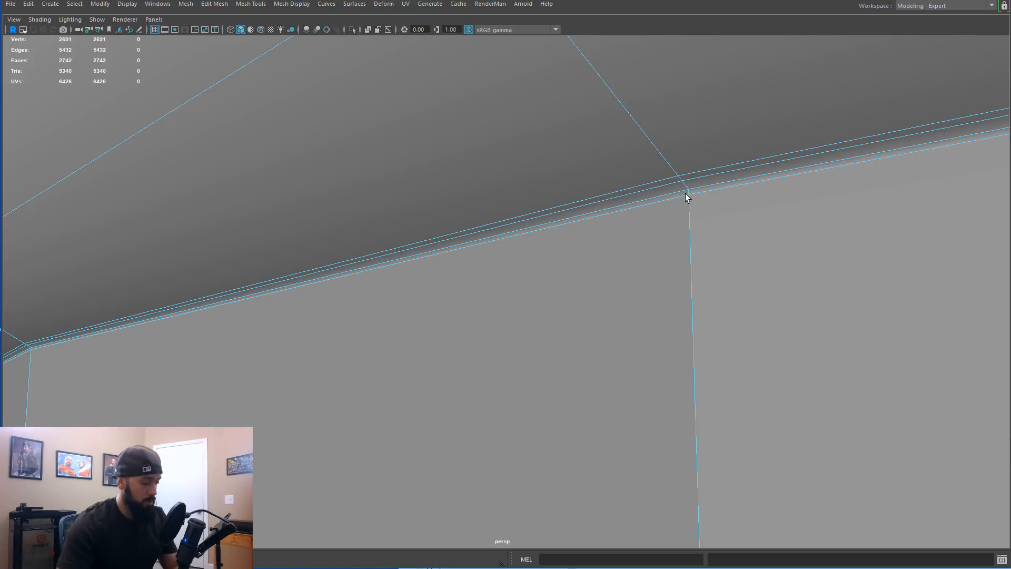
# Step: Try to extrude the thin face loop at the crease where the rim's underside meets the can's neck
pyautogui.press('F11')
pyautogui.doubleClick(607, 241)
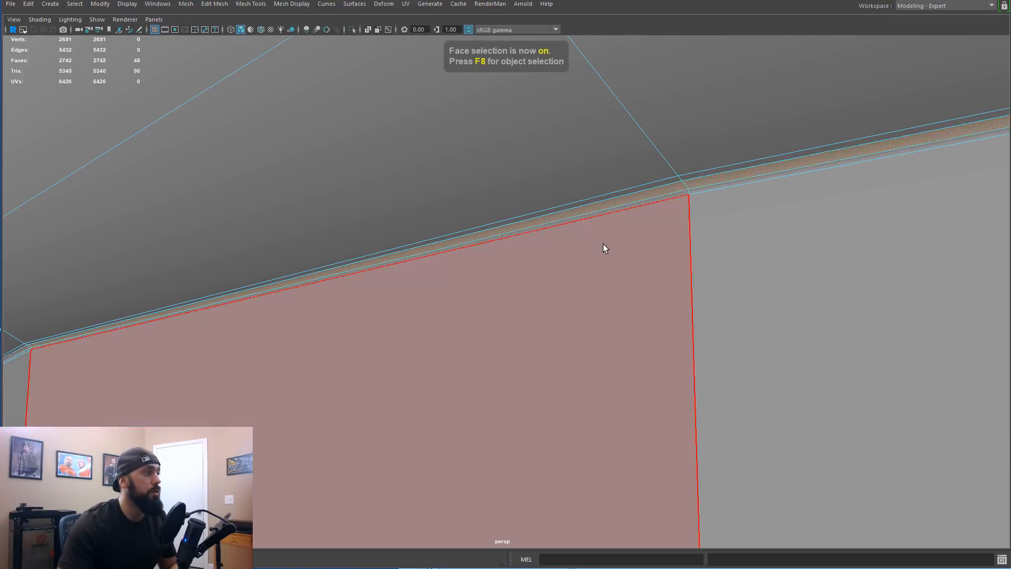
pyautogui.scroll(-6, 607, 241)
pyautogui.click(506, 218)
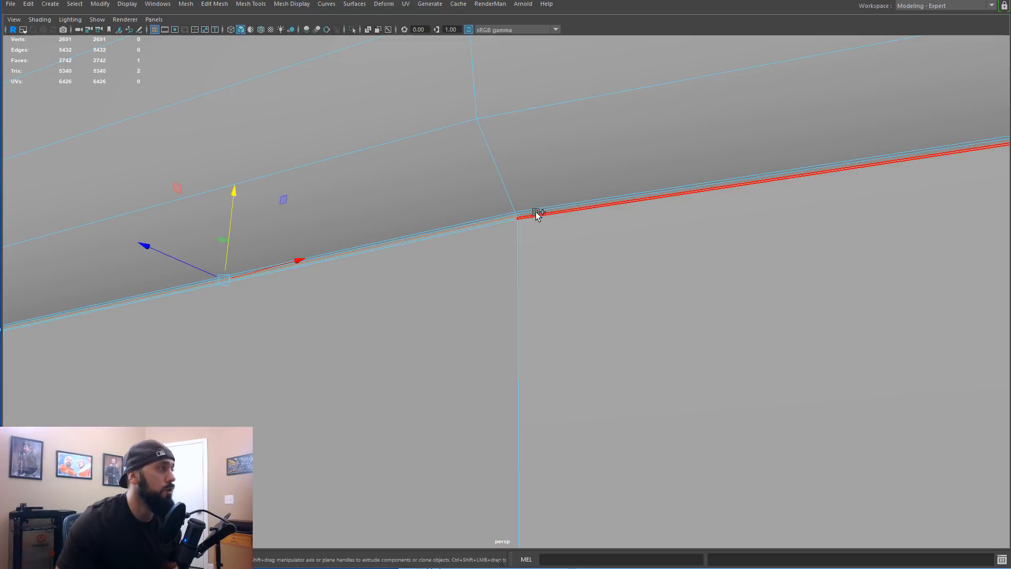
pyautogui.keyDown('shift'); pyautogui.click(536, 211); pyautogui.keyUp('shift')
pyautogui.doubleClick(533, 220)
pyautogui.hotkey('ctrl', 'e')
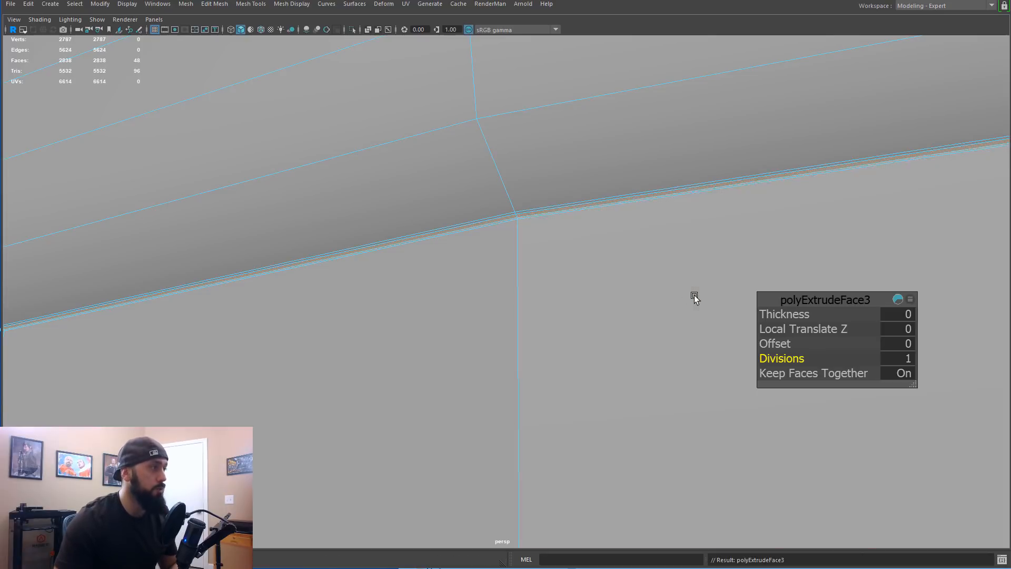
# Step: Move the extruded face loop slightly upward under the rim and check it in wireframe and smoothed preview
pyautogui.press('w')
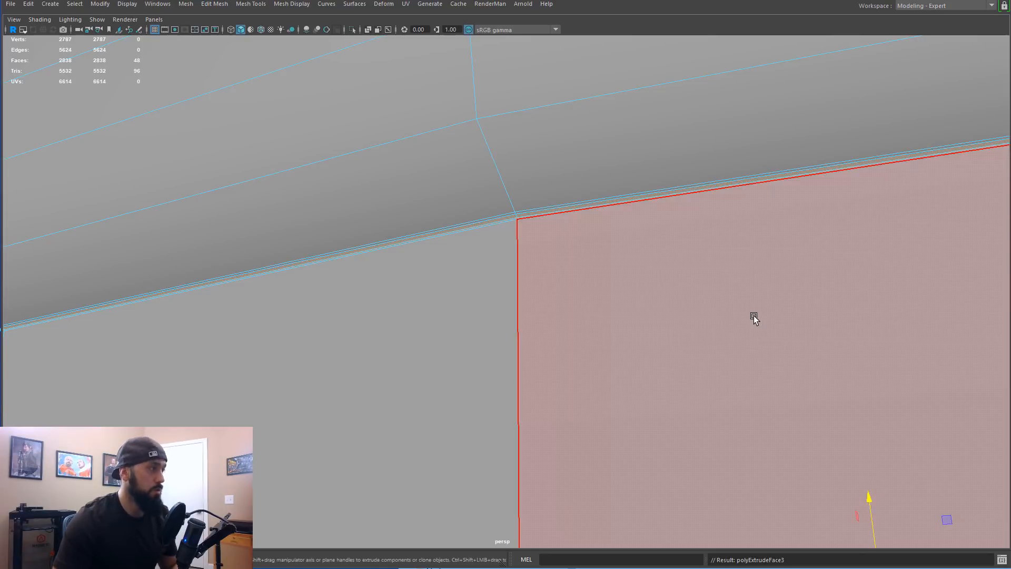
pyautogui.scroll(-7, 754, 317)
pyautogui.scroll(3, 749, 312)
pyautogui.moveTo(727, 385); pyautogui.dragTo(727, 380)
pyautogui.press('4')
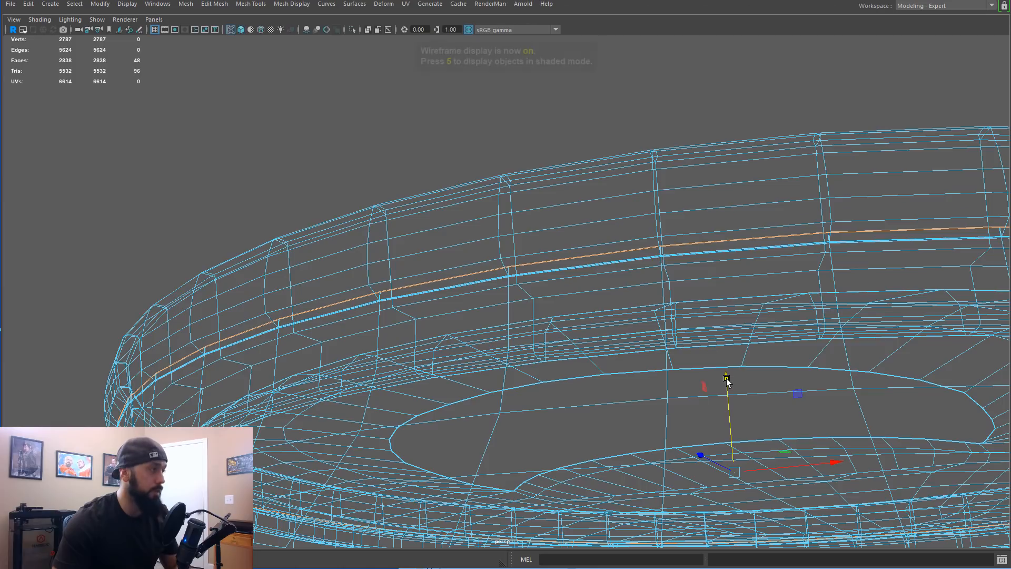
pyautogui.press('5')
pyautogui.press('3')
pyautogui.press('1')
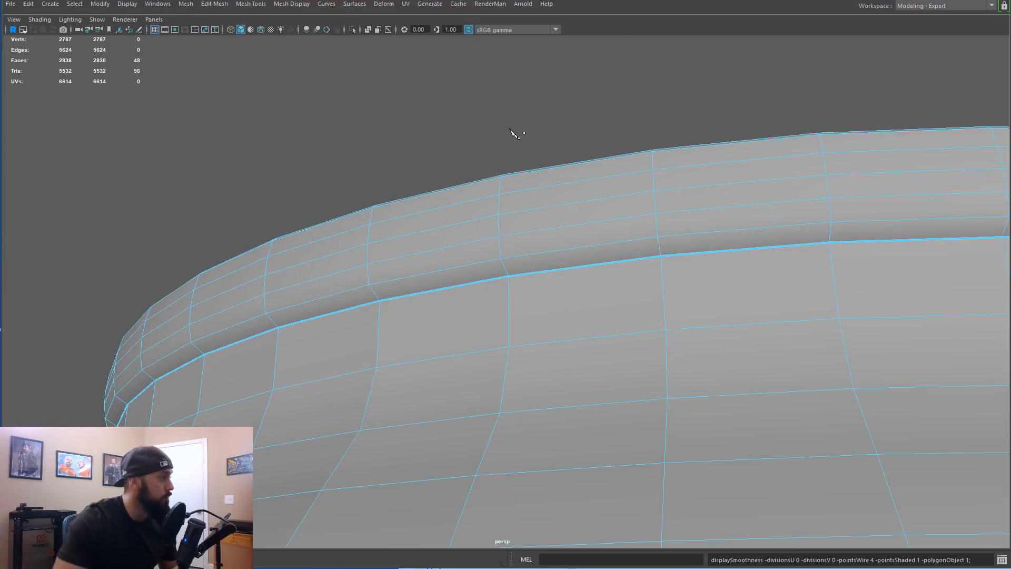
# Step: Try an edge loop around the rim's underside and clear the surplus geometry at the crease below it
pyautogui.scroll(5, 462, 239)
pyautogui.keyDown('alt'); pyautogui.moveTo(425, 232); pyautogui.dragTo(448, 221); pyautogui.keyUp('alt')
pyautogui.click(434, 206)
pyautogui.keyDown('ctrl'); pyautogui.click(465, 245); pyautogui.keyUp('ctrl')
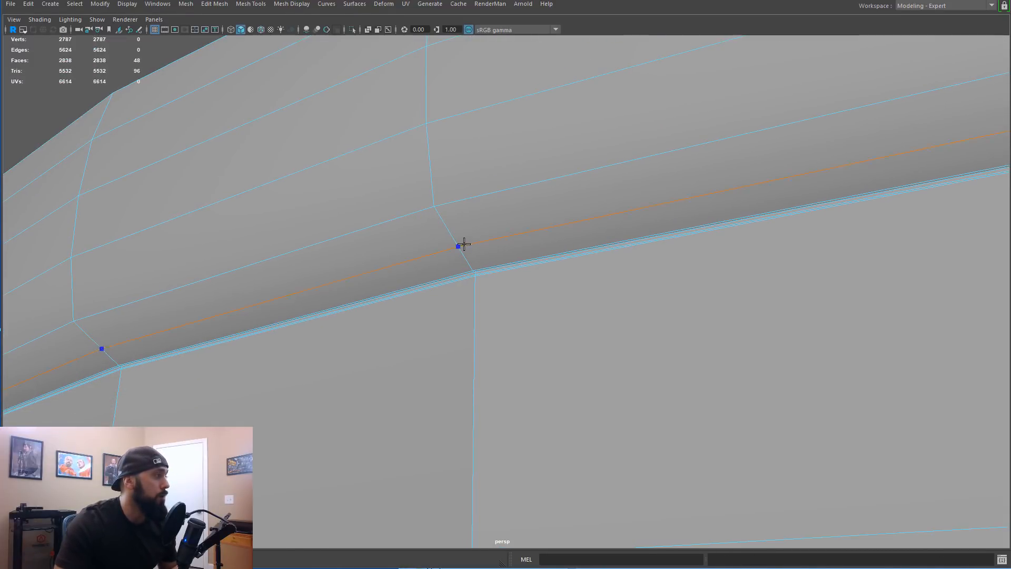
pyautogui.press('q')
pyautogui.press('F10')
pyautogui.doubleClick(414, 250)
pyautogui.press('q')
pyautogui.press('g')
pyautogui.press('g')
pyautogui.press('g')
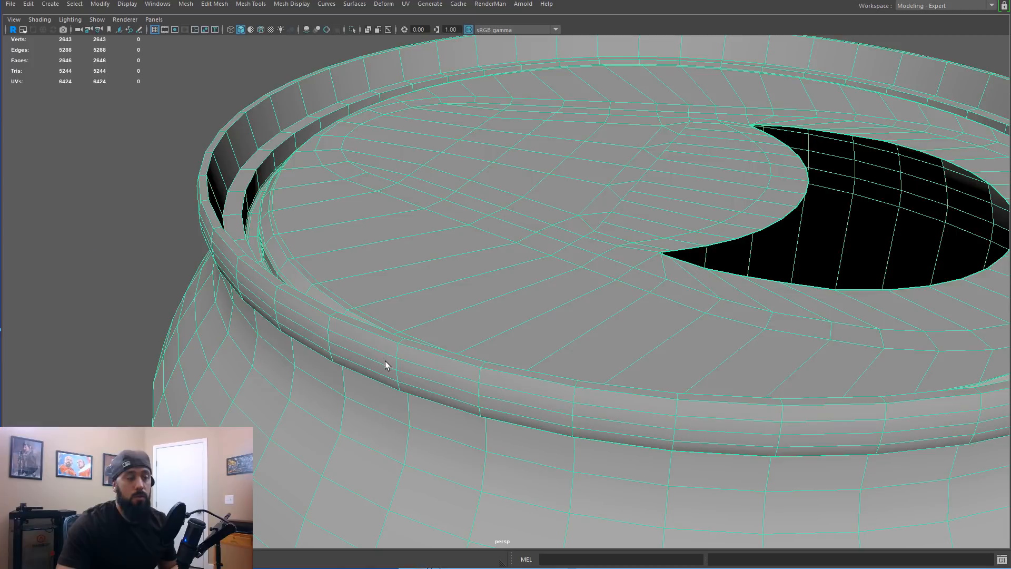
# Step: Raise the edge loop where the rim's inner wall meets the ledge inside it
pyautogui.keyDown('shift'); pyautogui.moveTo(241, 167); pyautogui.dragTo(234, 176, button='right'); pyautogui.keyUp('shift')
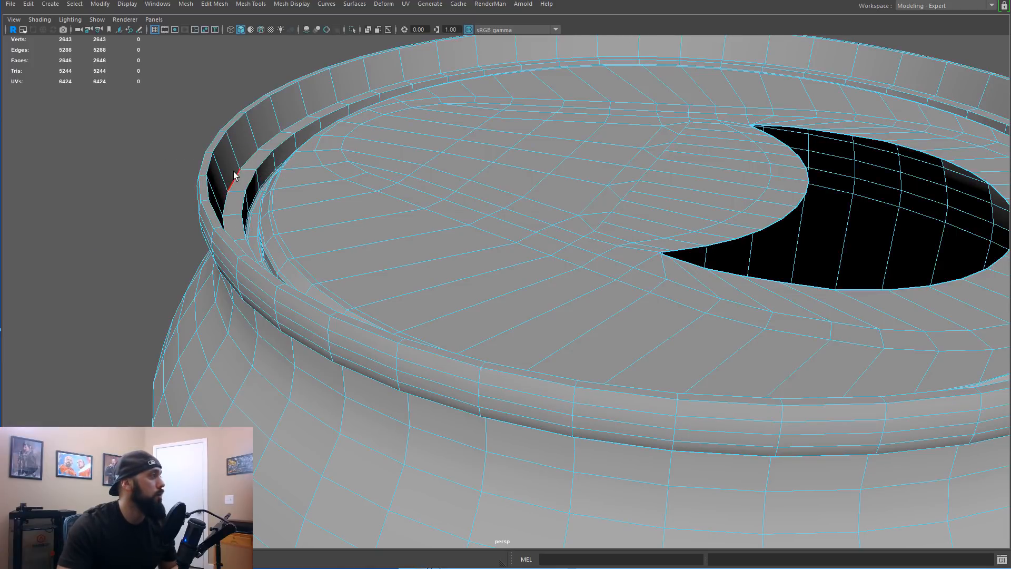
pyautogui.press('w')
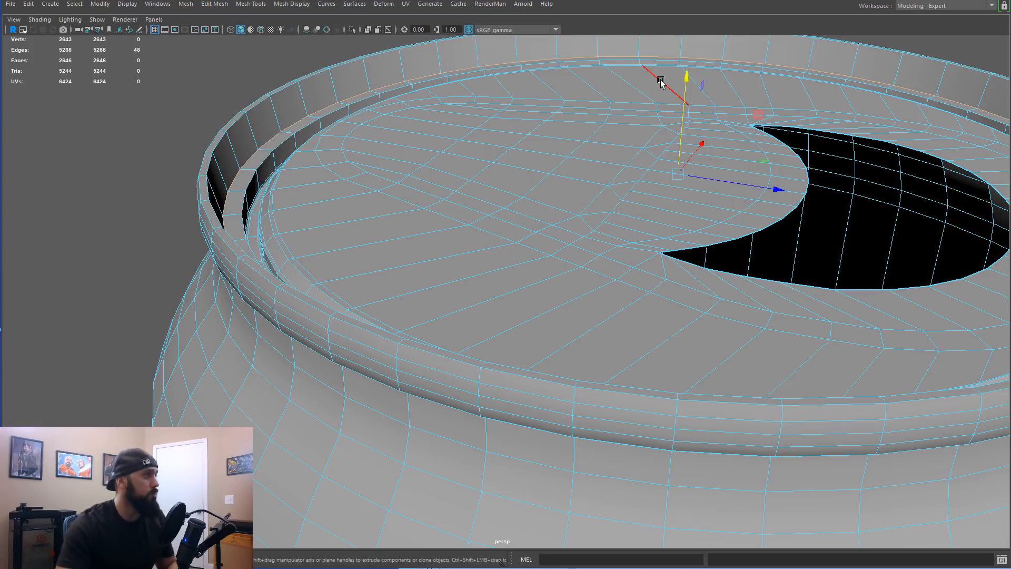
pyautogui.moveTo(687, 82); pyautogui.dragTo(687, 69)
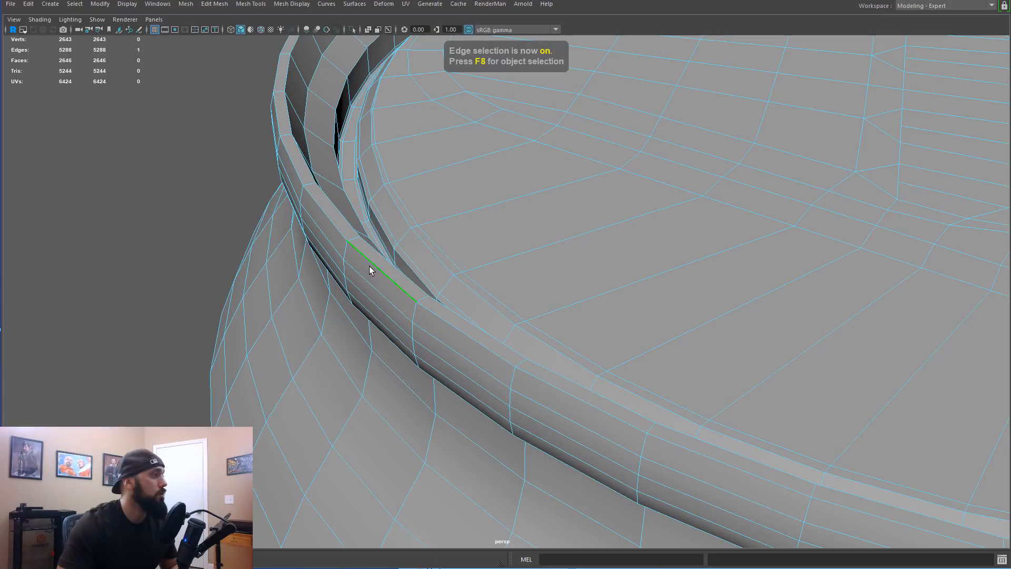
# Step: Bevel the two edge loops along the top of the rim with an offset of 0.372
pyautogui.keyDown('shift'); pyautogui.click(370, 265); pyautogui.keyUp('shift')
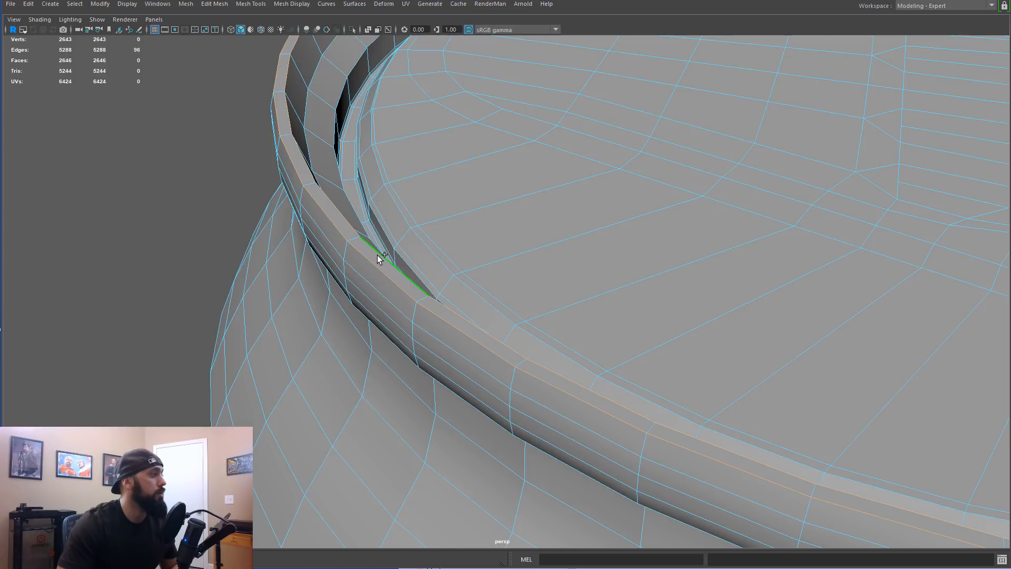
pyautogui.hotkey('ctrl', 'b')
pyautogui.moveTo(447, 251); pyautogui.dragTo(426, 246)
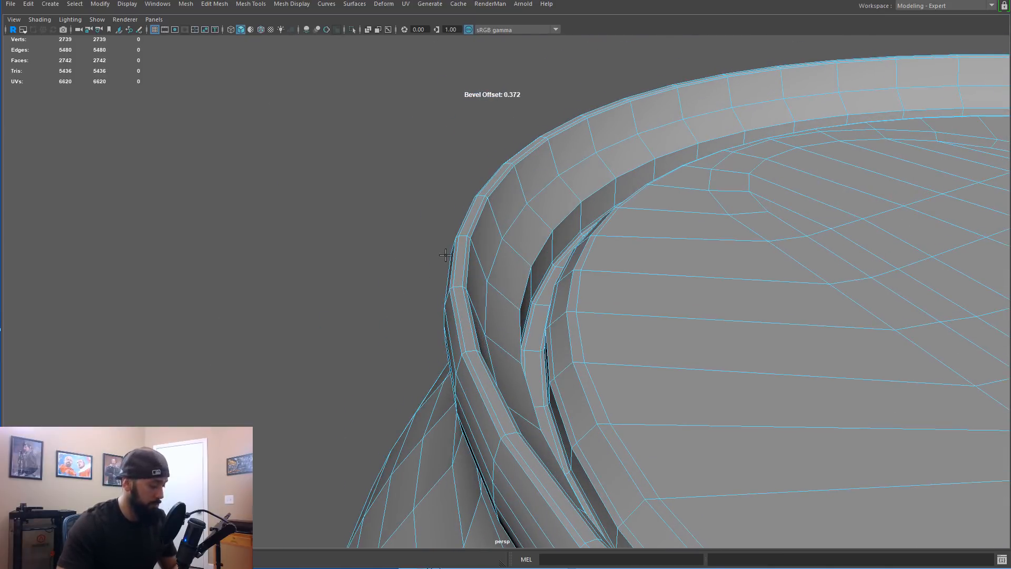
# Step: Bevel the middle edge loop of the rim's inner wall with an offset of 0.18 and an extra segment
pyautogui.press('F10')
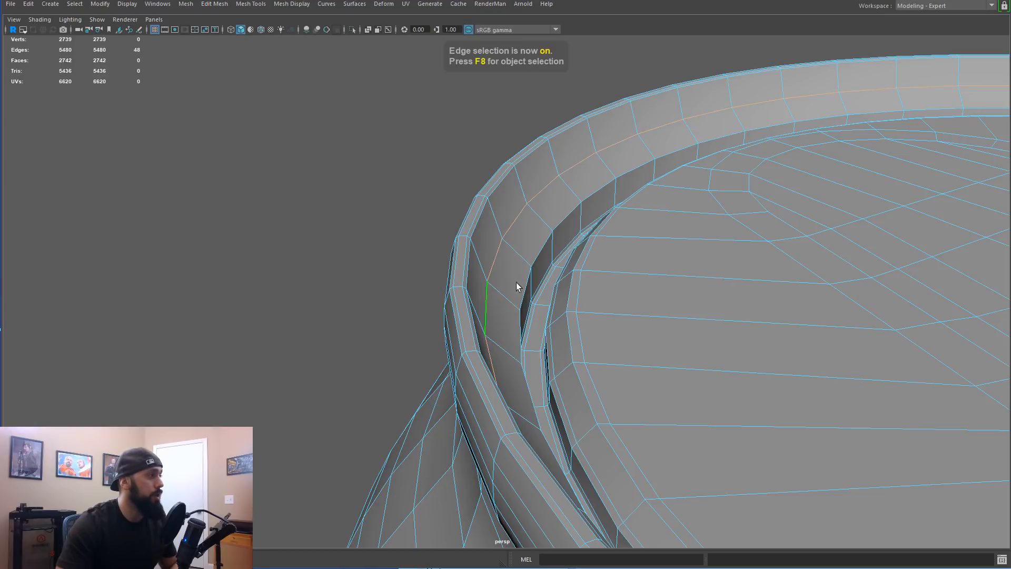
pyautogui.hotkey('ctrl', 'b')
pyautogui.moveTo(531, 231); pyautogui.dragTo(509, 230)
pyautogui.moveTo(510, 231); pyautogui.dragTo(523, 228, button='middle')
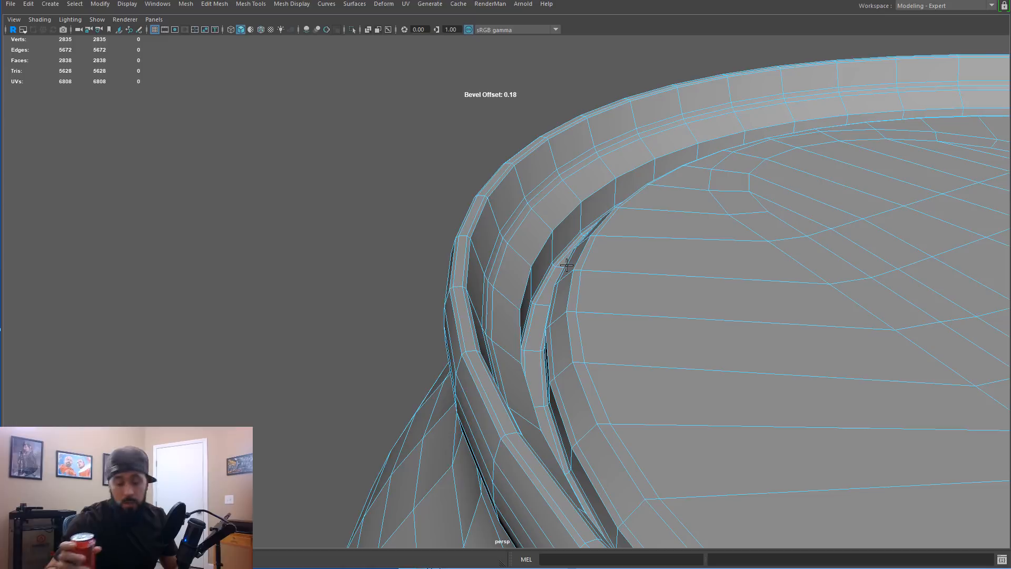
# Step: Bevel the lower edge loop of the rim's inner wall with an offset of 0.4
pyautogui.press('F10')
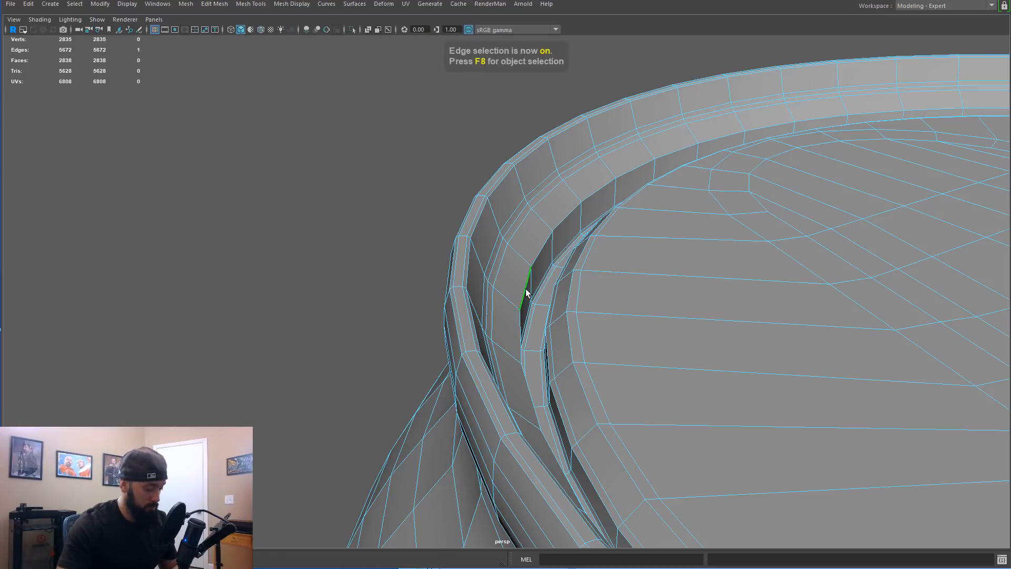
pyautogui.keyDown('shift'); pyautogui.click(538, 262); pyautogui.keyUp('shift')
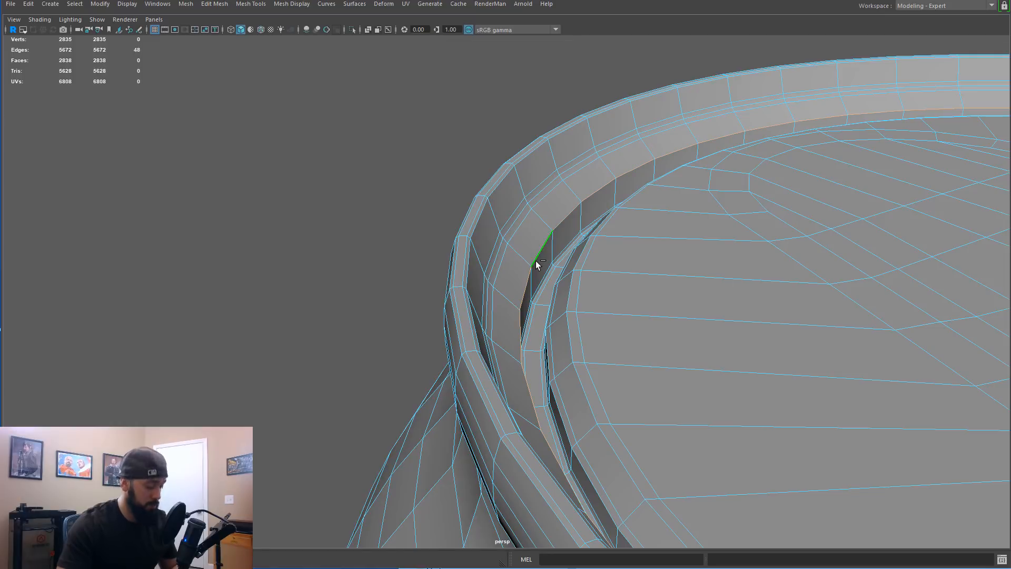
pyautogui.hotkey('ctrl', 'b')
pyautogui.moveTo(538, 262); pyautogui.dragTo(568, 259)
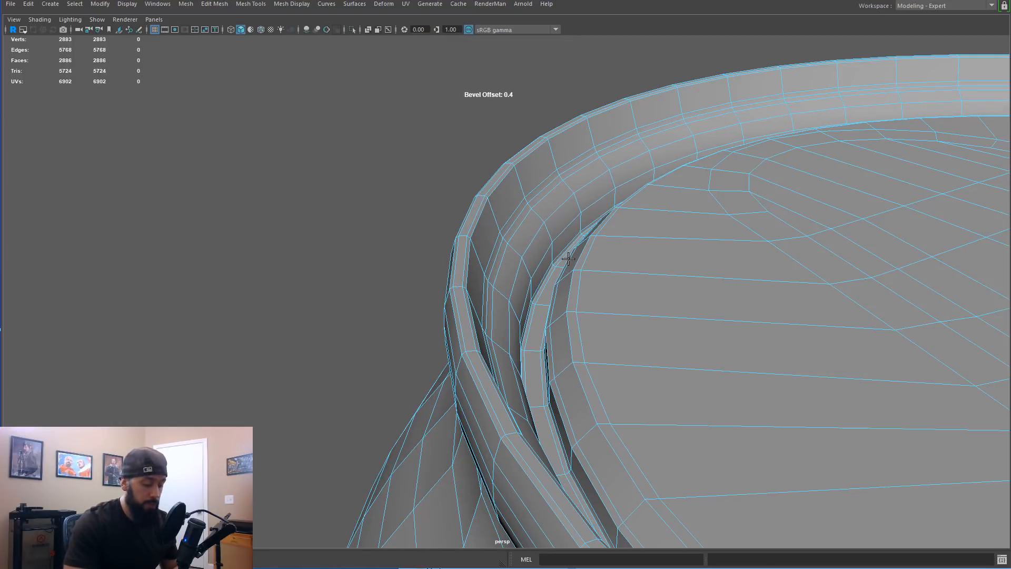
# Step: Switch to the Modeling - Standard workspace and set the Select tool's symmetry to World X
pyautogui.click(932, 5)
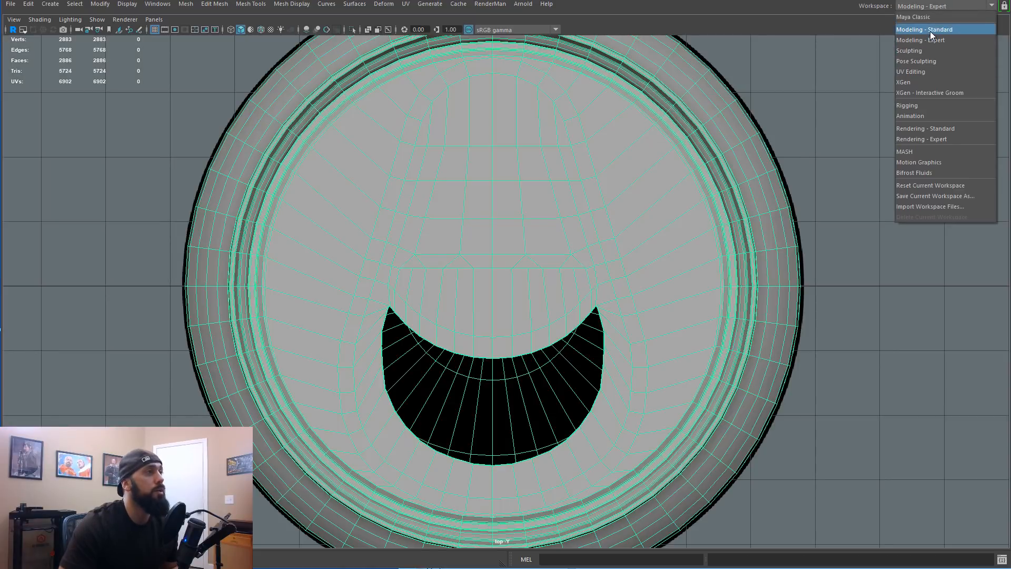
pyautogui.click(930, 32)
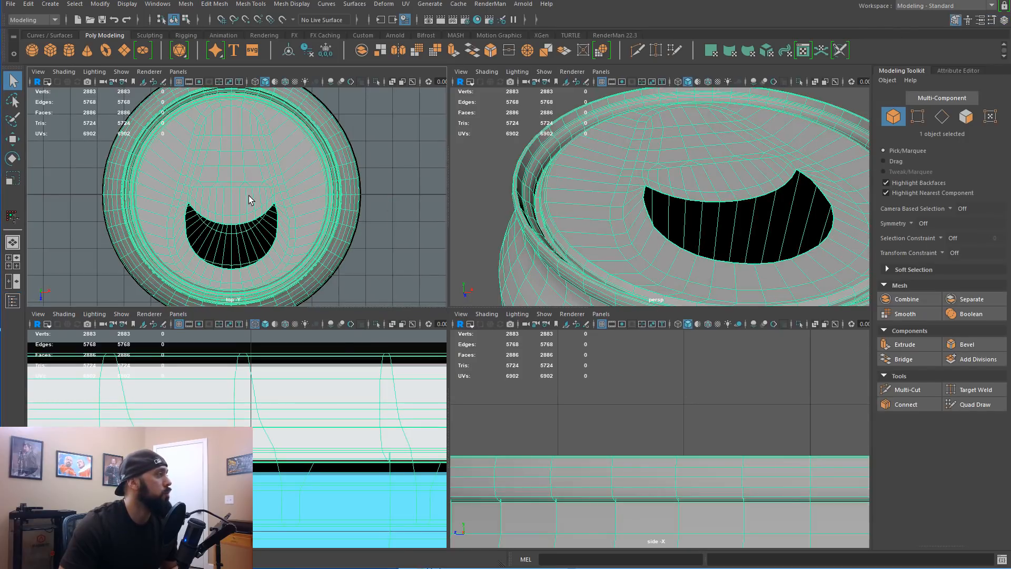
pyautogui.press('space')
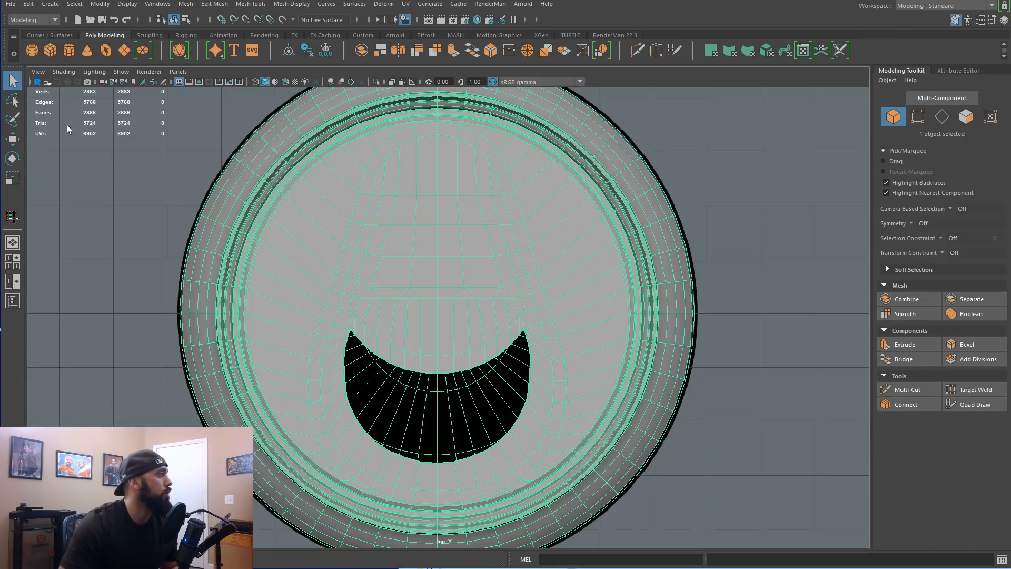
pyautogui.doubleClick(11, 83)
pyautogui.click(161, 217)
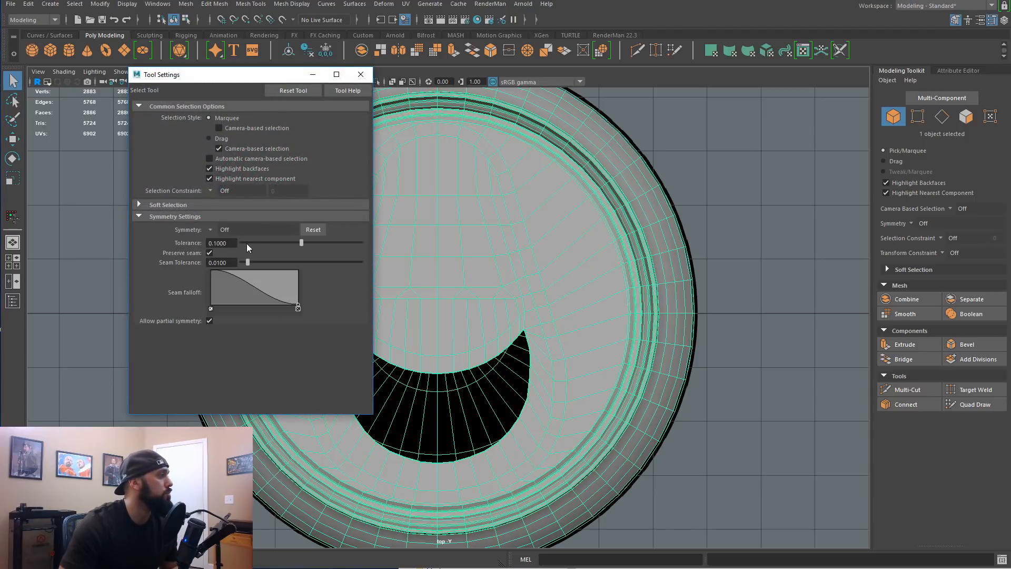
pyautogui.click(214, 231)
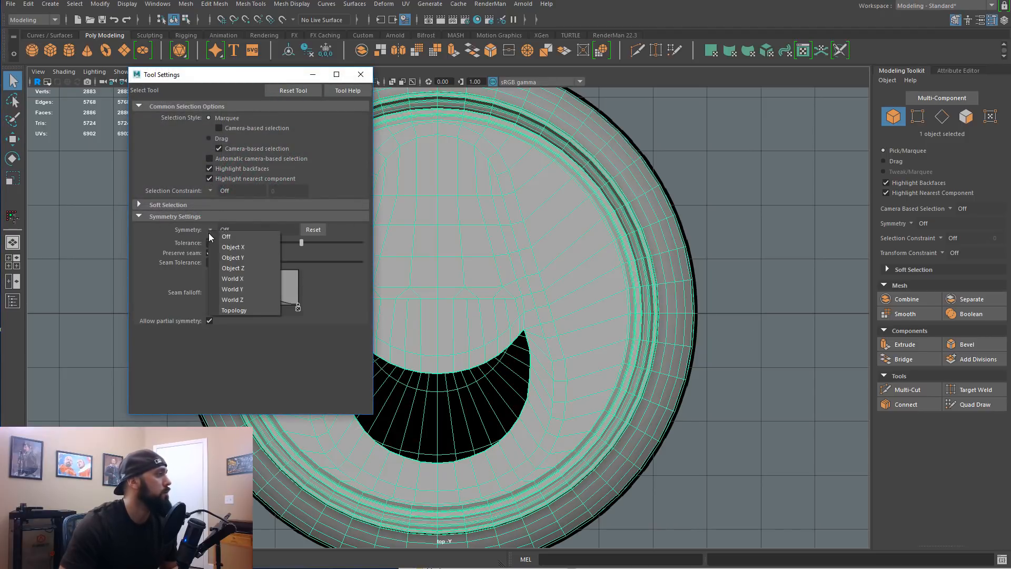
pyautogui.click(227, 279)
pyautogui.moveTo(313, 74); pyautogui.dragTo(206, 142)
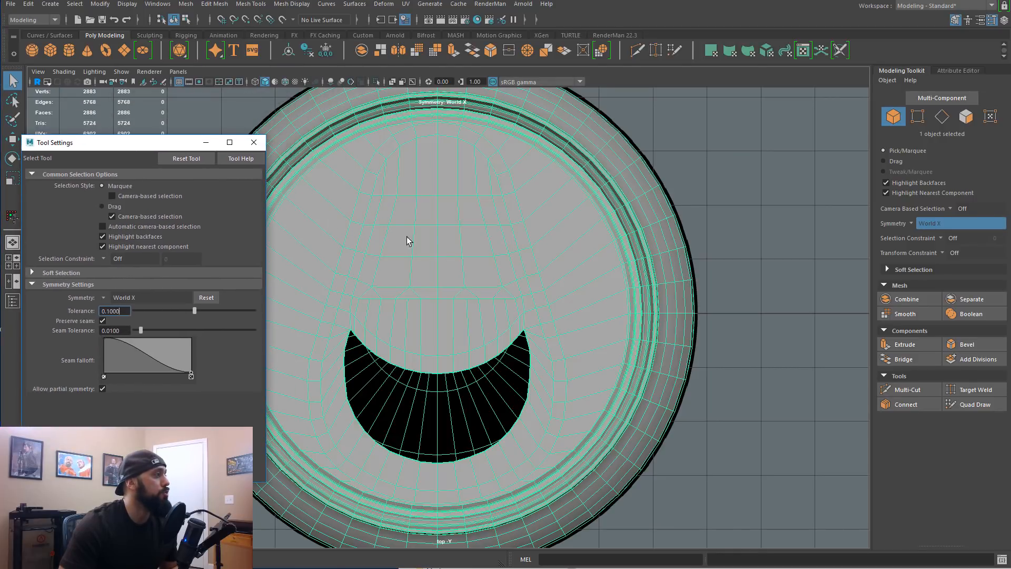
# Step: Select the faces of the lid's inner panel and around the mouth opening symmetrically and move them slightly along Y
pyautogui.press('F11')
pyautogui.click(470, 241)
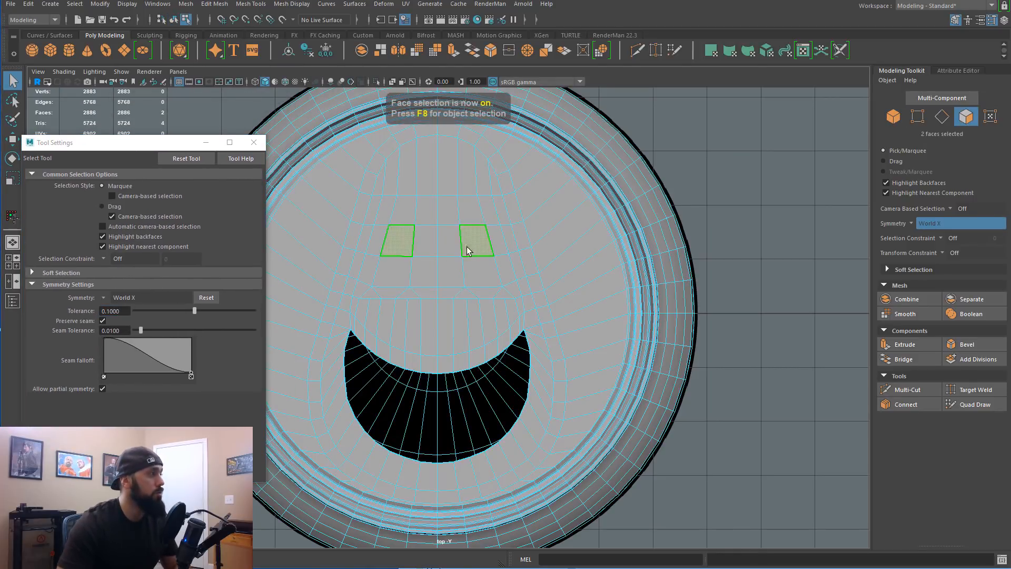
pyautogui.keyDown('alt'); pyautogui.moveTo(455, 166); pyautogui.dragTo(487, 209, button='middle'); pyautogui.keyUp('alt')
pyautogui.keyDown('shift'); pyautogui.click(483, 212); pyautogui.keyUp('shift')
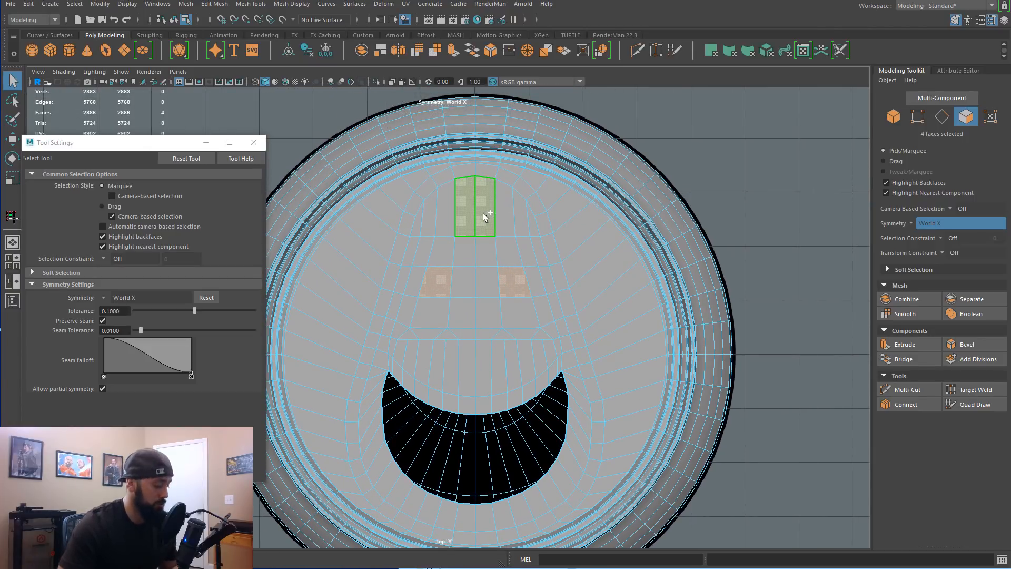
pyautogui.press('Tab')
pyautogui.moveTo(491, 215)
pyautogui.keyDown('shift'); pyautogui.mouseDown()
pyautogui.moveTo(507, 214)
pyautogui.moveTo(524, 237)
pyautogui.moveTo(529, 222)
pyautogui.moveTo(497, 244)
pyautogui.moveTo(480, 286)
pyautogui.moveTo(536, 284)
pyautogui.moveTo(551, 295)
pyautogui.moveTo(496, 300)
pyautogui.moveTo(484, 331)
pyautogui.moveTo(489, 403)
pyautogui.moveTo(503, 363)
pyautogui.moveTo(518, 368)
pyautogui.moveTo(525, 387)
pyautogui.moveTo(528, 352)
pyautogui.moveTo(548, 336)
pyautogui.moveTo(533, 381)
pyautogui.moveTo(553, 369)
pyautogui.moveTo(557, 343)
pyautogui.mouseUp(); pyautogui.keyUp('shift')
pyautogui.moveTo(503, 497)
pyautogui.keyDown('shift'); pyautogui.mouseDown()
pyautogui.moveTo(475, 525)
pyautogui.moveTo(513, 520)
pyautogui.moveTo(557, 487)
pyautogui.moveTo(582, 440)
pyautogui.moveTo(587, 403)
pyautogui.moveTo(561, 332)
pyautogui.mouseUp(); pyautogui.keyUp('shift')
pyautogui.press('w')
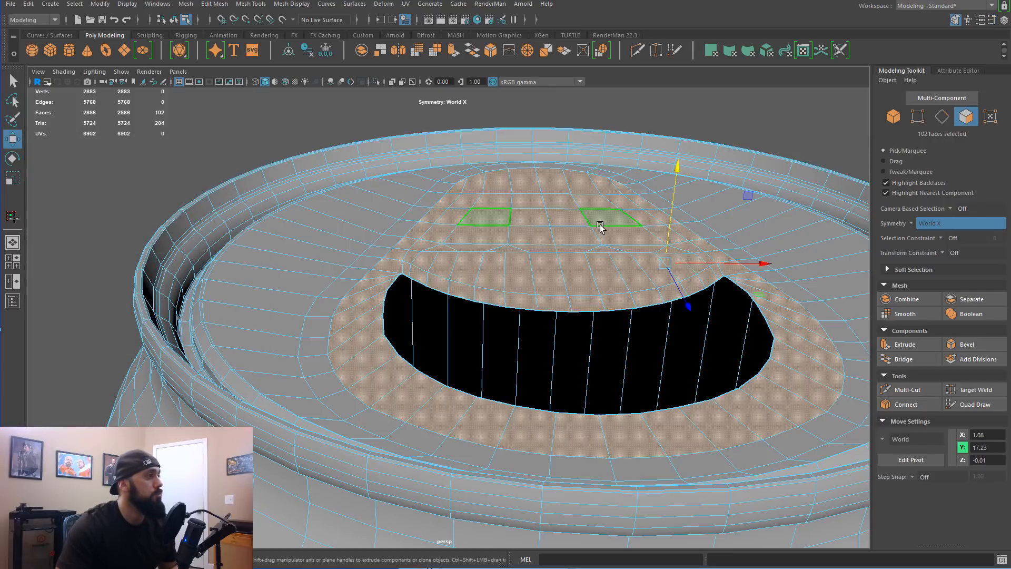
pyautogui.moveTo(676, 163)
pyautogui.mouseDown()
pyautogui.moveTo(677, 175)
pyautogui.moveTo(646, 187)
pyautogui.moveTo(669, 156)
pyautogui.mouseUp()
pyautogui.press('F8')
pyautogui.press('q')
# Step: Try inserting support edge loops beside the outer and inner borders of the lid panel's sloped band, and undo them
pyautogui.keyDown('alt'); pyautogui.moveTo(468, 266); pyautogui.dragTo(490, 290); pyautogui.keyUp('alt')
pyautogui.keyDown('alt'); pyautogui.moveTo(490, 290); pyautogui.dragTo(563, 293, button='right'); pyautogui.keyUp('alt')
pyautogui.keyDown('alt'); pyautogui.moveTo(563, 292); pyautogui.dragTo(536, 298); pyautogui.keyUp('alt')
pyautogui.hotkey('ctrl', 'shift', 'x')
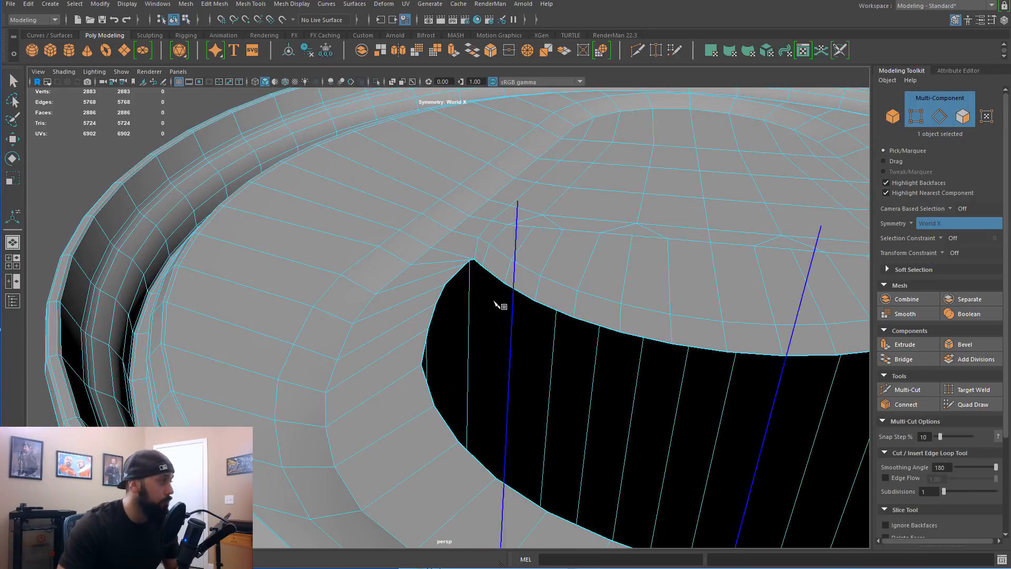
pyautogui.keyDown('alt'); pyautogui.moveTo(369, 299); pyautogui.dragTo(428, 300, button='right'); pyautogui.keyUp('alt')
pyautogui.keyDown('alt'); pyautogui.moveTo(343, 281); pyautogui.dragTo(518, 289); pyautogui.keyUp('alt')
pyautogui.keyDown('ctrl'); pyautogui.click(473, 315); pyautogui.keyUp('ctrl')
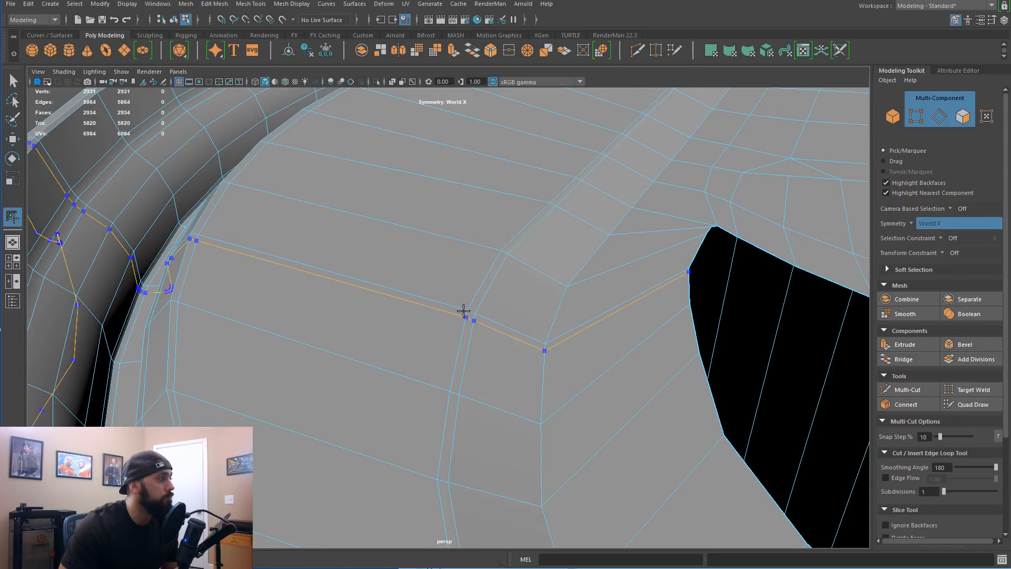
pyautogui.keyDown('ctrl'); pyautogui.click(457, 309); pyautogui.keyUp('ctrl')
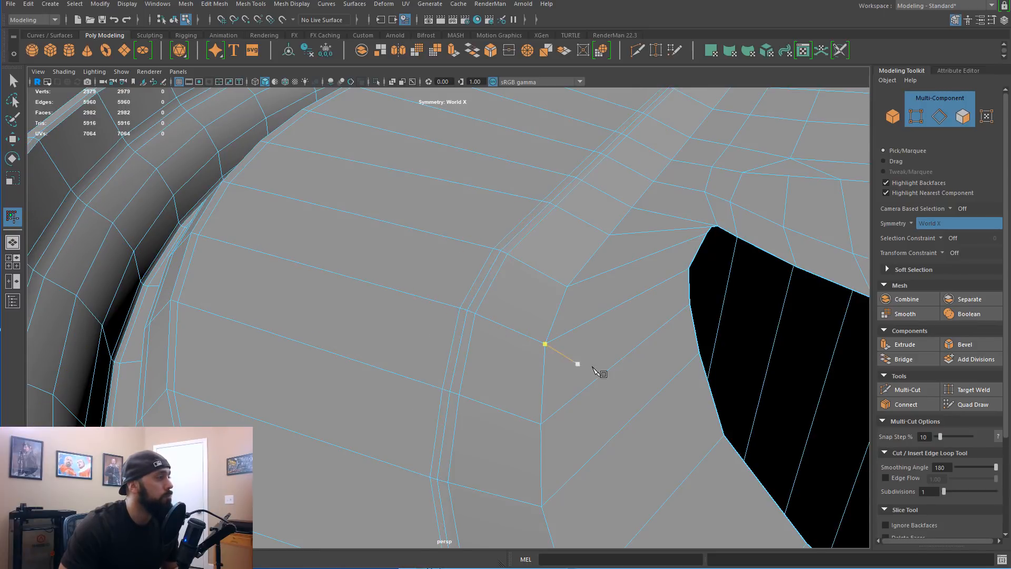
pyautogui.keyDown('ctrl'); pyautogui.click(555, 343); pyautogui.keyUp('ctrl')
pyautogui.hotkey('ctrl', 'z')
pyautogui.hotkey('ctrl', 'z')
pyautogui.hotkey('ctrl', 'z')
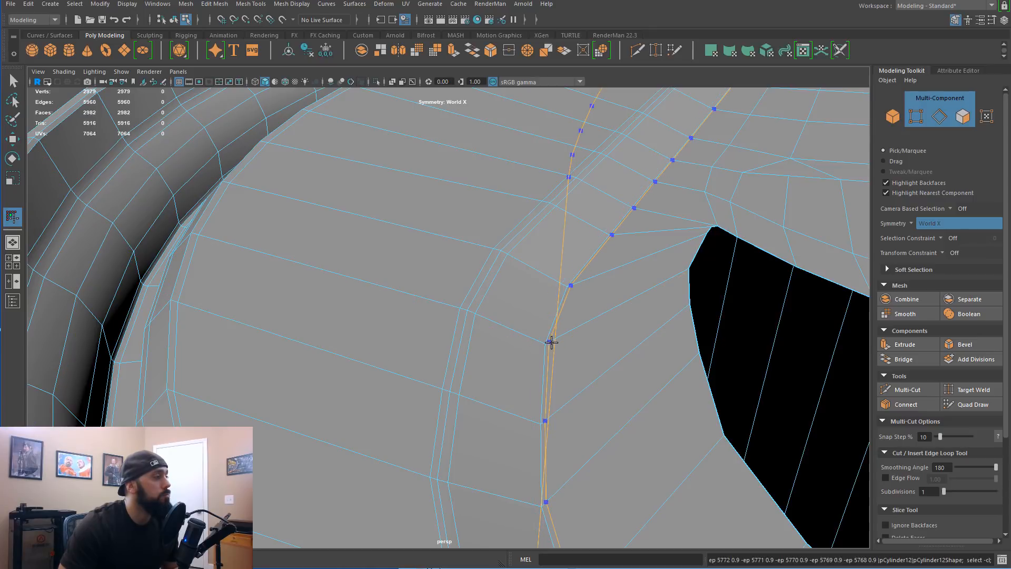
# Step: Retry the support edge loops along the sloped band, placing the third just outside its inner border, and undo them
pyautogui.click(472, 315)
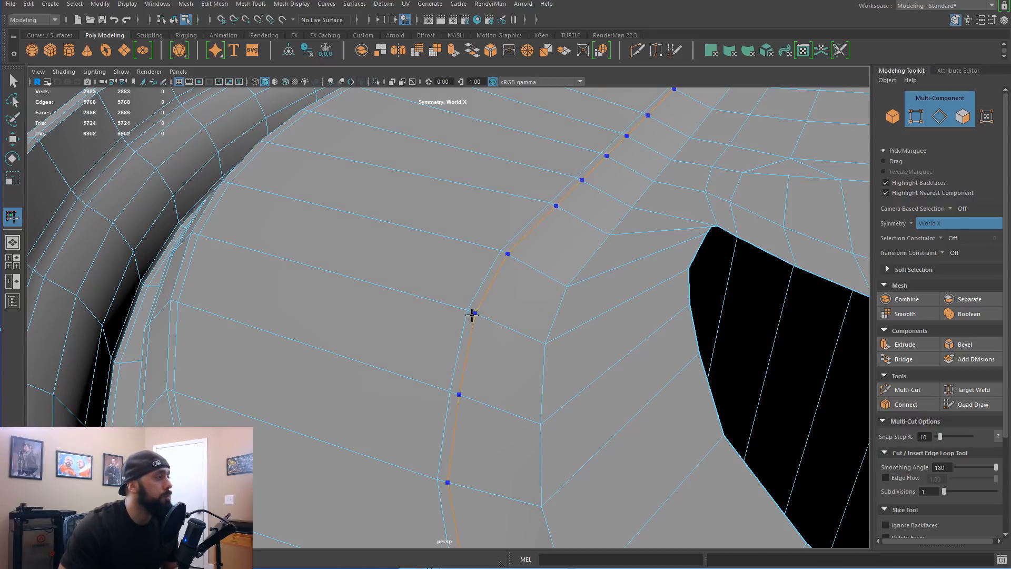
pyautogui.click(459, 310)
pyautogui.click(537, 341)
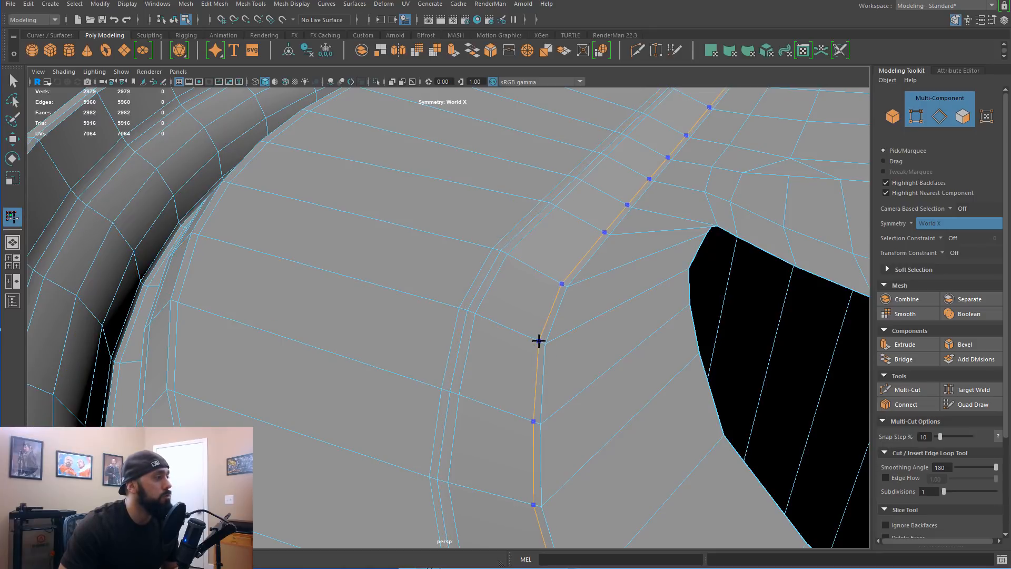
pyautogui.keyDown('alt'); pyautogui.moveTo(582, 346); pyautogui.dragTo(633, 390); pyautogui.keyUp('alt')
pyautogui.scroll(-3, 634, 389)
pyautogui.hotkey('ctrl', 'z')
# Step: Bevel the outer and inner border loops of the lid panel's sloped band with offset 0.4 and 2 segments, and preview the mesh smoothed
pyautogui.press('q')
pyautogui.press('F10')
pyautogui.hotkey('ctrl', 'z')
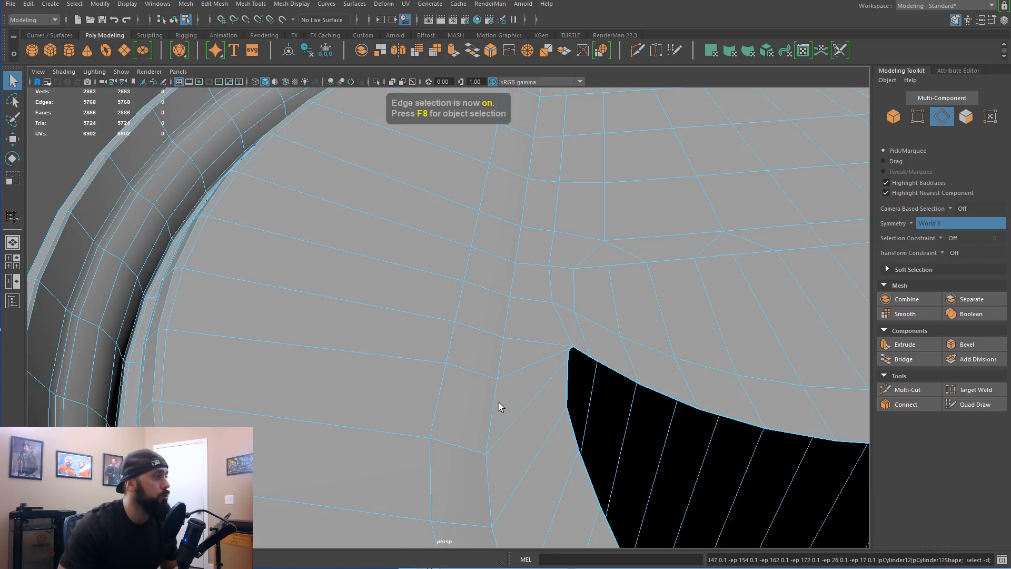
pyautogui.hotkey('ctrl', 'z')
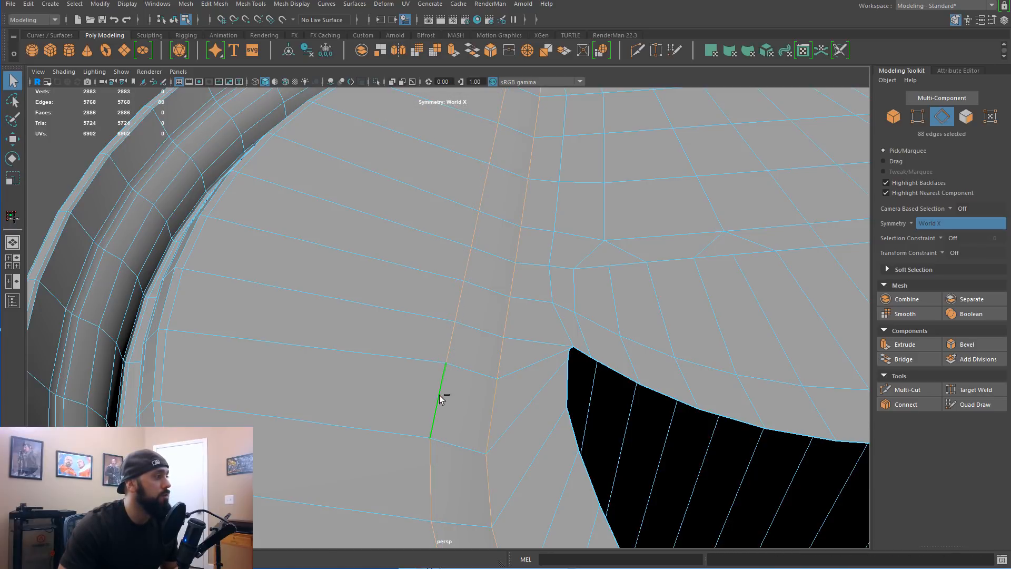
pyautogui.scroll(-5, 436, 393)
pyautogui.keyDown('alt'); pyautogui.moveTo(596, 433); pyautogui.dragTo(591, 413); pyautogui.keyUp('alt')
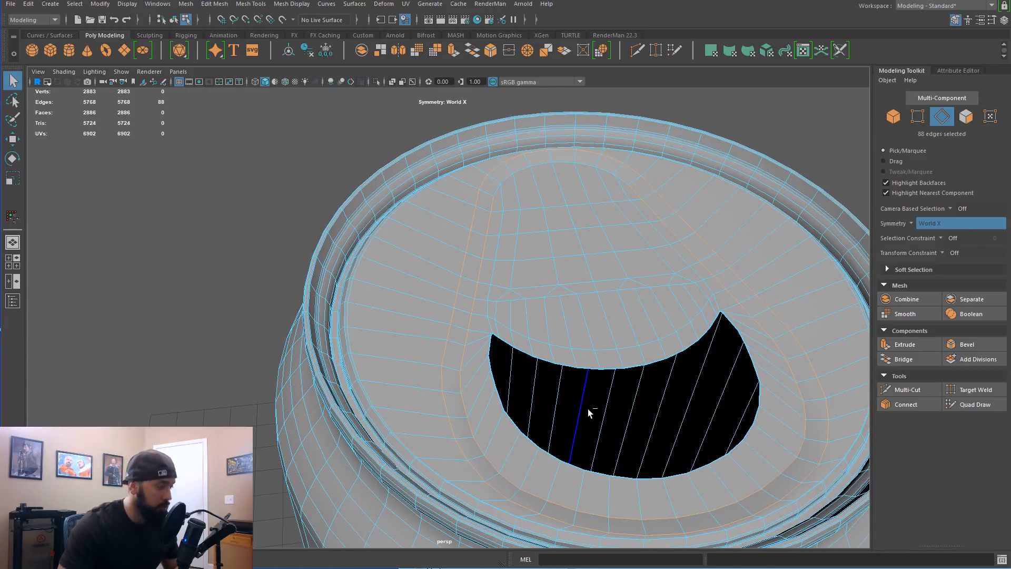
pyautogui.hotkey('ctrl', 'b')
pyautogui.scroll(5, 513, 411)
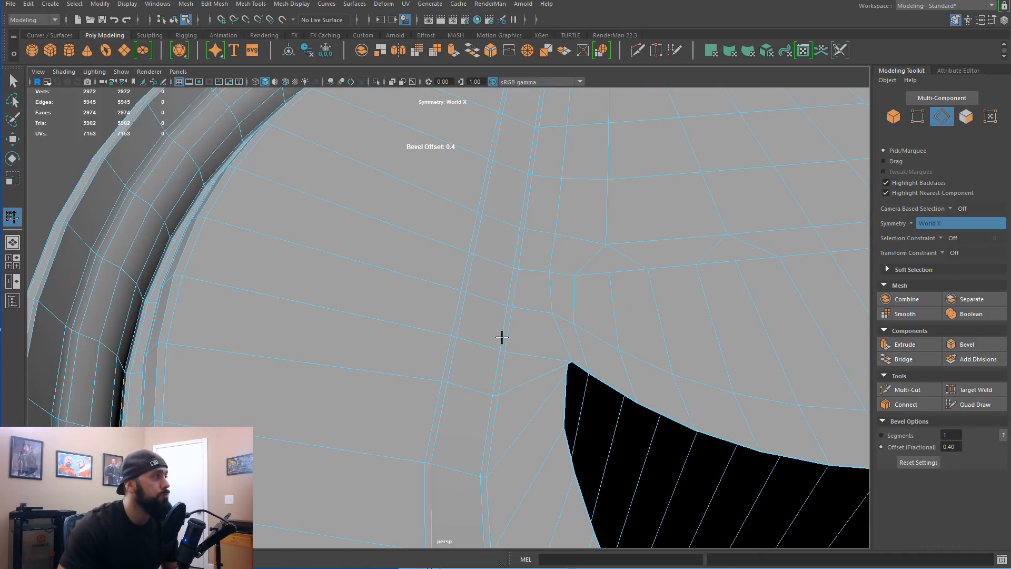
pyautogui.middleClick(485, 323)
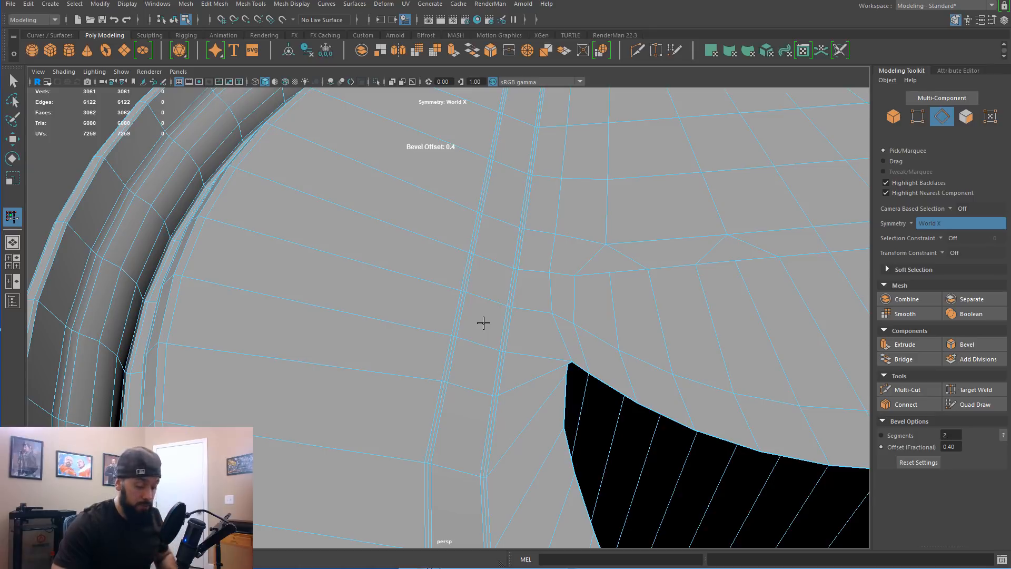
pyautogui.press('3')
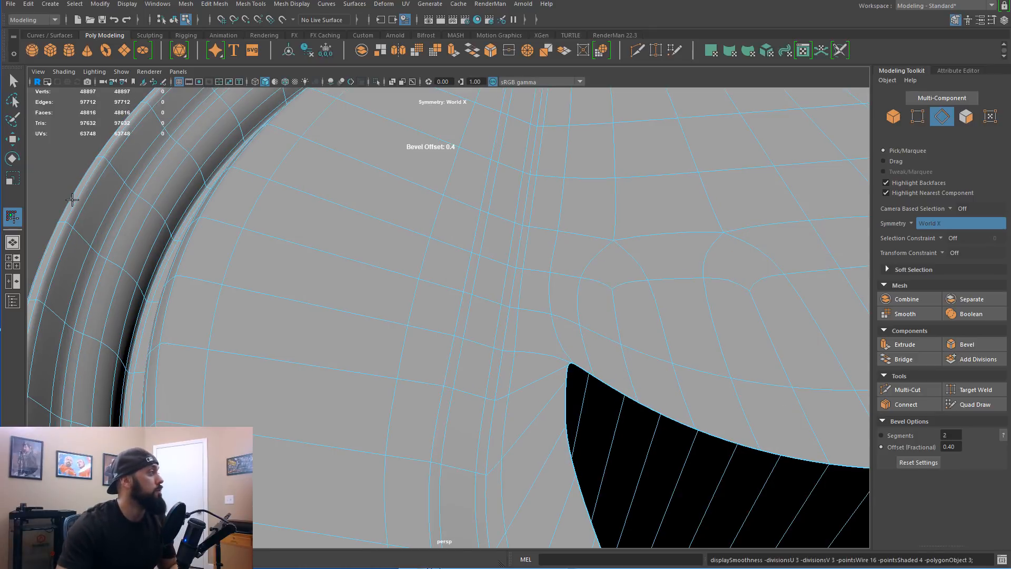
# Step: Return to object mode, select the can and assign it a new Blinn material
pyautogui.click(14, 81)
pyautogui.moveTo(371, 257); pyautogui.dragTo(396, 247, button='right')
pyautogui.keyDown('alt'); pyautogui.moveTo(396, 248); pyautogui.dragTo(333, 303, button='right'); pyautogui.keyUp('alt')
pyautogui.click(216, 267)
pyautogui.keyDown('alt'); pyautogui.moveTo(224, 318); pyautogui.dragTo(337, 304); pyautogui.keyUp('alt')
pyautogui.click(337, 304)
pyautogui.moveTo(337, 304); pyautogui.dragTo(337, 535, button='right')
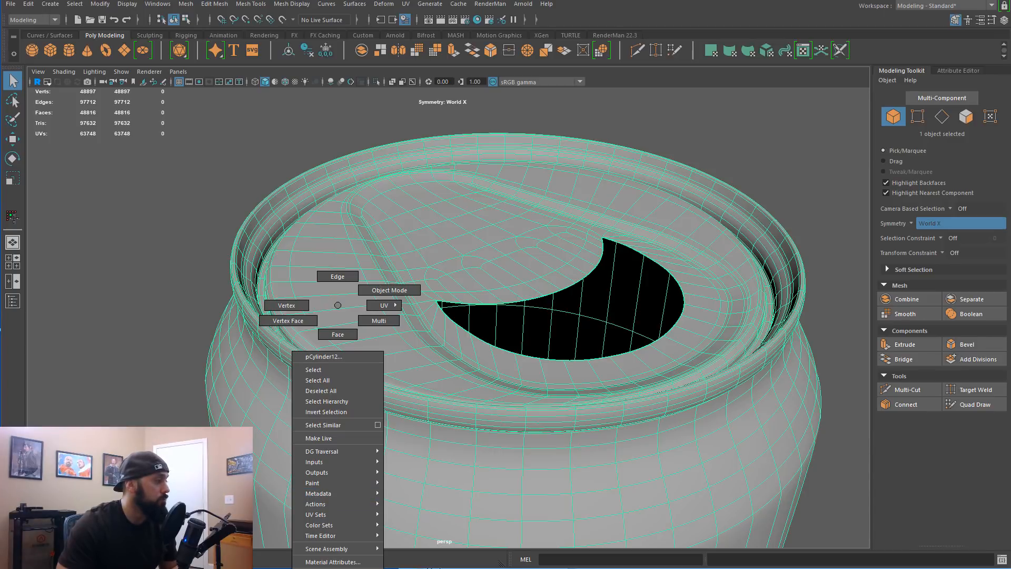
pyautogui.moveTo(336, 562); pyautogui.dragTo(337, 568, button='right')
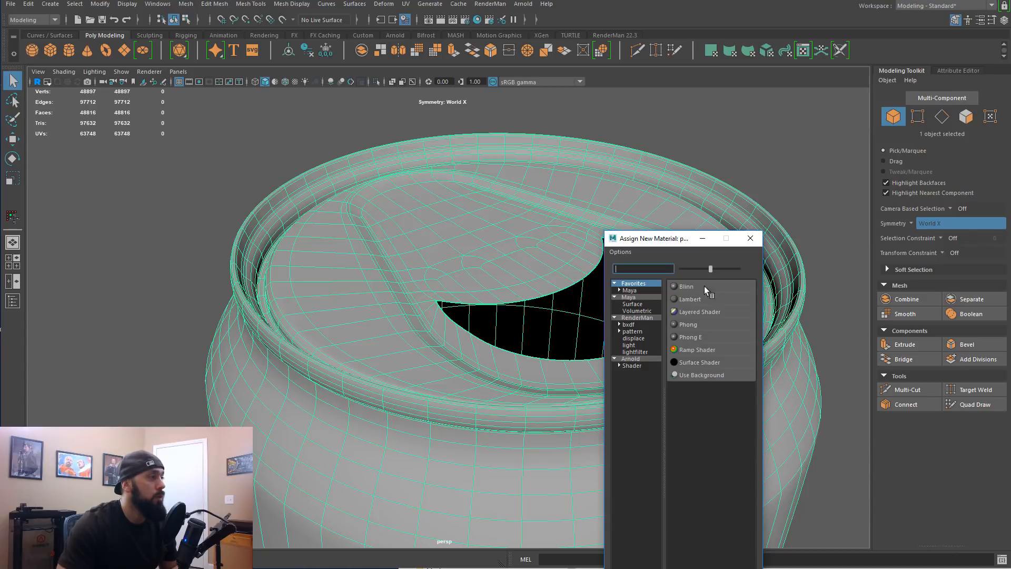
pyautogui.click(684, 287)
pyautogui.click(497, 236)
pyautogui.click(657, 143)
# Step: Extrude the mouth opening's border edges with thickness -0.06 and 3 divisions, and preview the result smoothed
pyautogui.keyDown('alt'); pyautogui.moveTo(657, 142); pyautogui.dragTo(621, 237); pyautogui.keyUp('alt')
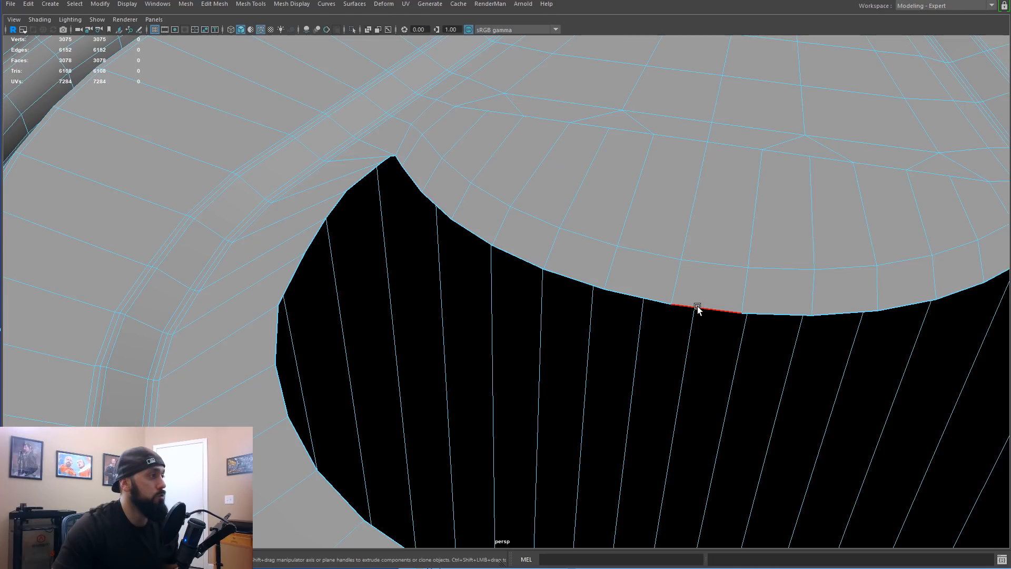
pyautogui.doubleClick(698, 308)
pyautogui.hotkey('ctrl', 'e')
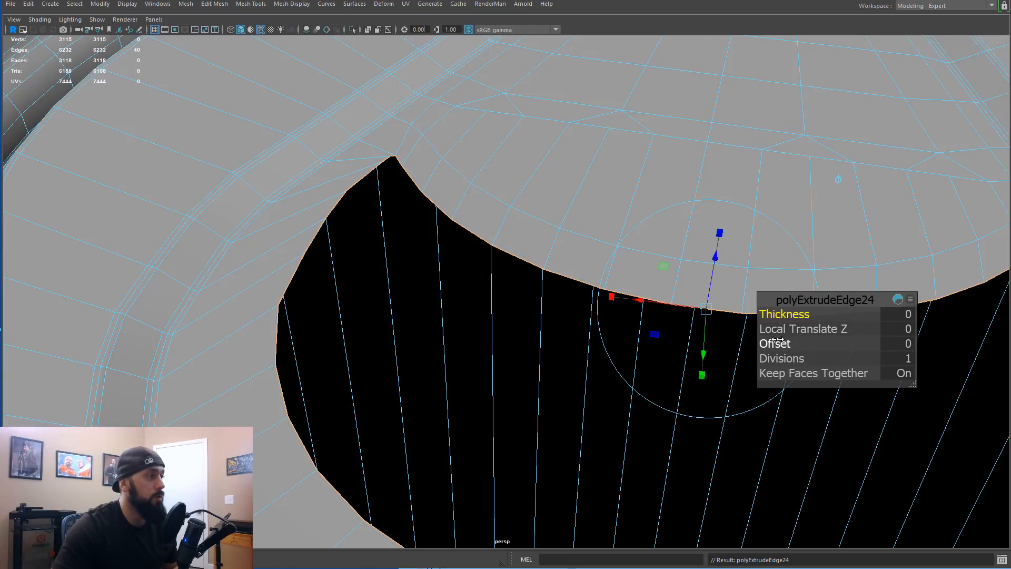
pyautogui.moveTo(777, 313); pyautogui.dragTo(774, 312)
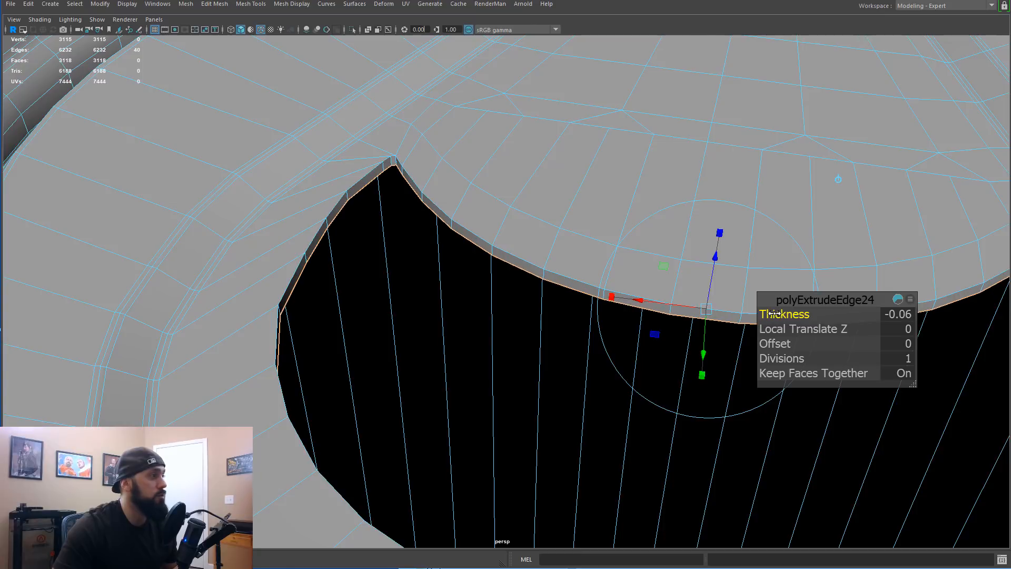
pyautogui.click(778, 359)
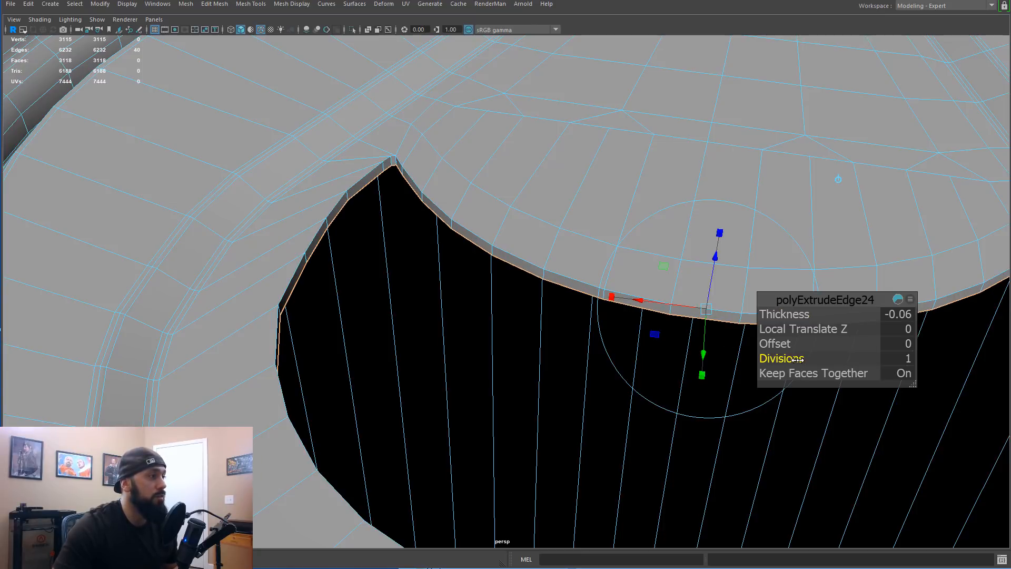
pyautogui.moveTo(788, 356); pyautogui.dragTo(800, 357)
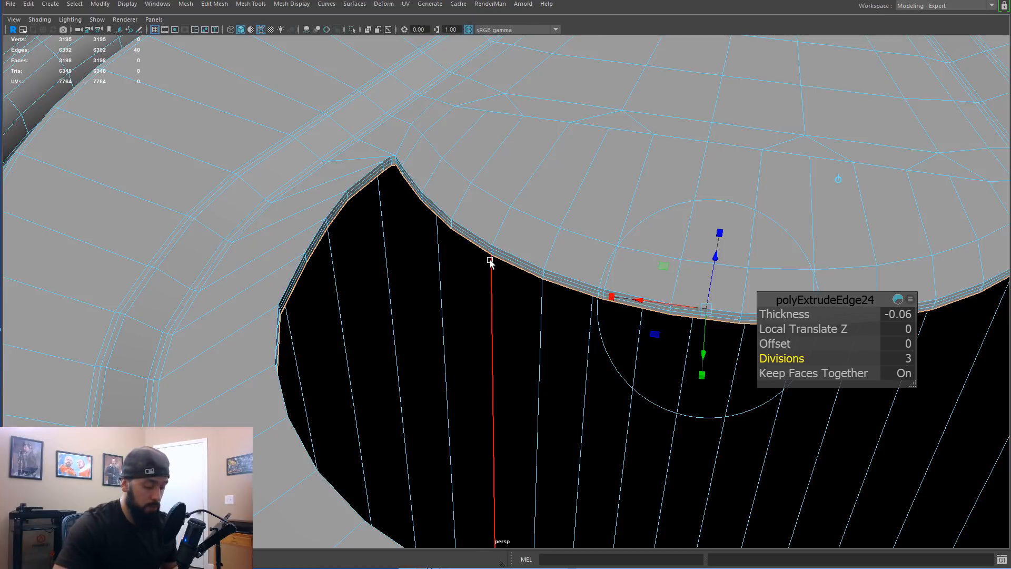
pyautogui.press('3')
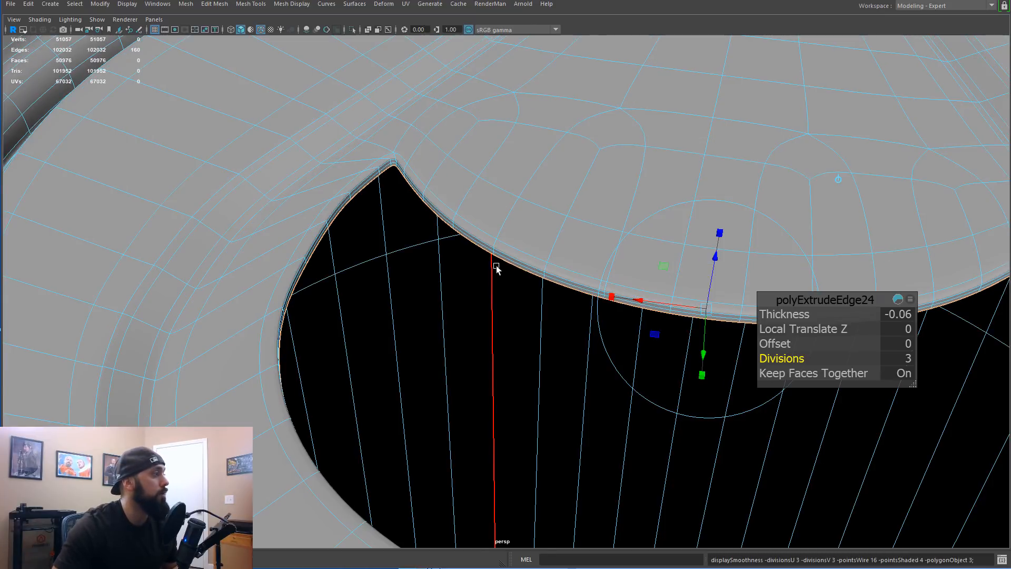
pyautogui.scroll(-2, 497, 266)
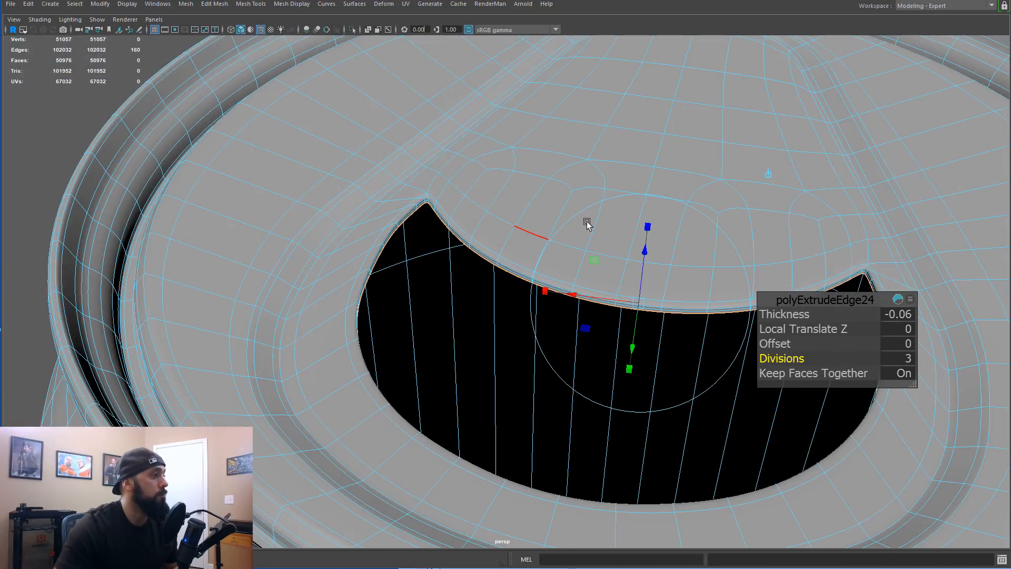
# Step: Return to object mode, select the can and hide it to expose the reference image in the top view
pyautogui.click(34, 150)
pyautogui.moveTo(278, 176); pyautogui.dragTo(335, 155, button='right')
pyautogui.click(71, 134)
pyautogui.keyDown('alt'); pyautogui.moveTo(72, 131); pyautogui.dragTo(44, 135); pyautogui.keyUp('alt')
pyautogui.keyDown('alt'); pyautogui.moveTo(47, 137); pyautogui.dragTo(137, 200, button='right'); pyautogui.keyUp('alt')
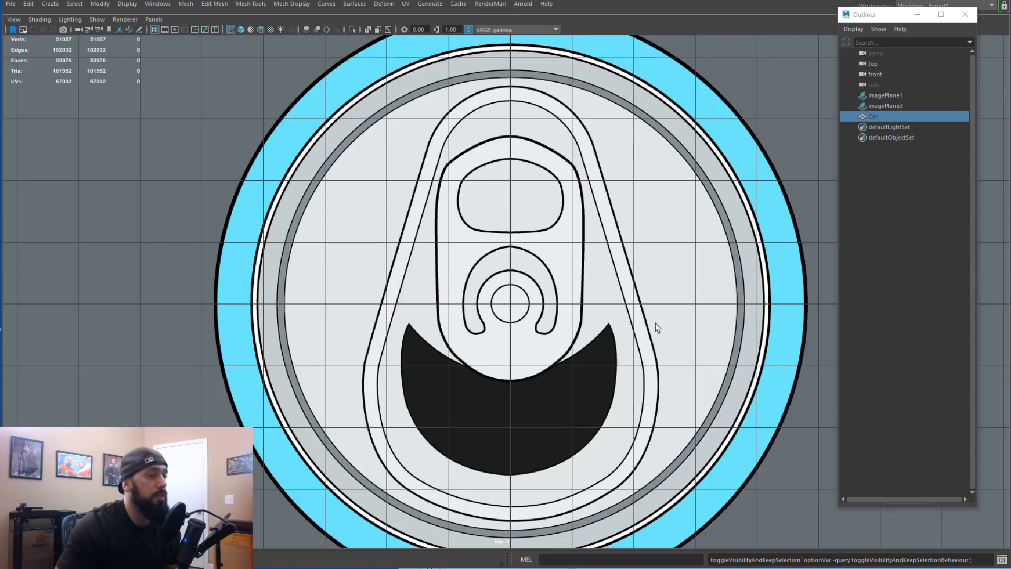
# Step: Create a polygon cylinder and scale it to about 0.788, 0.834, 0.936 to match the pull tab's outer arch outline
pyautogui.scroll(2, 576, 252)
pyautogui.scroll(-6, 570, 249)
pyautogui.keyDown('alt'); pyautogui.moveTo(579, 208); pyautogui.dragTo(540, 227, button='middle'); pyautogui.keyUp('alt')
pyautogui.scroll(2, 479, 291)
pyautogui.scroll(2, 495, 262)
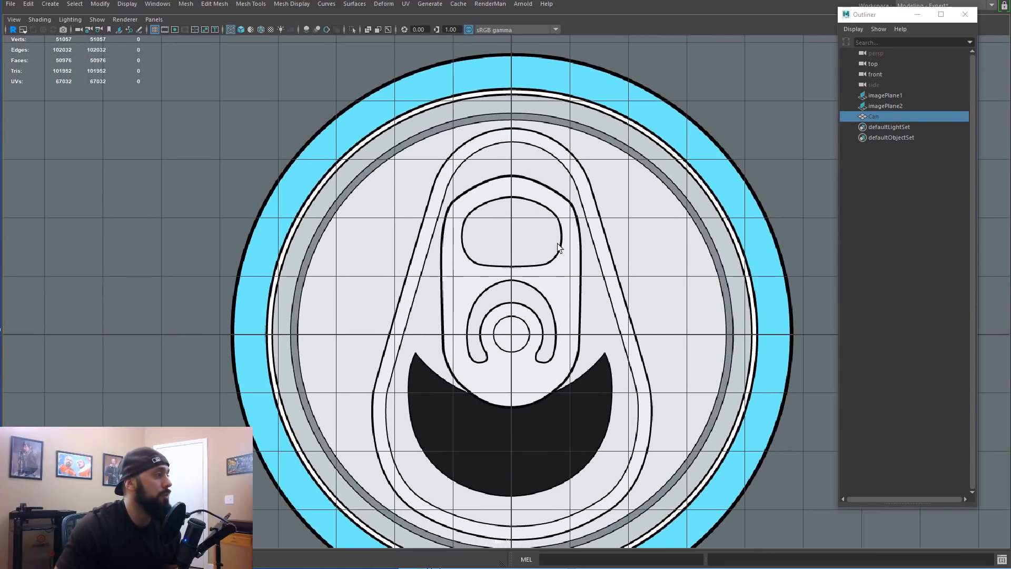
pyautogui.scroll(3, 472, 260)
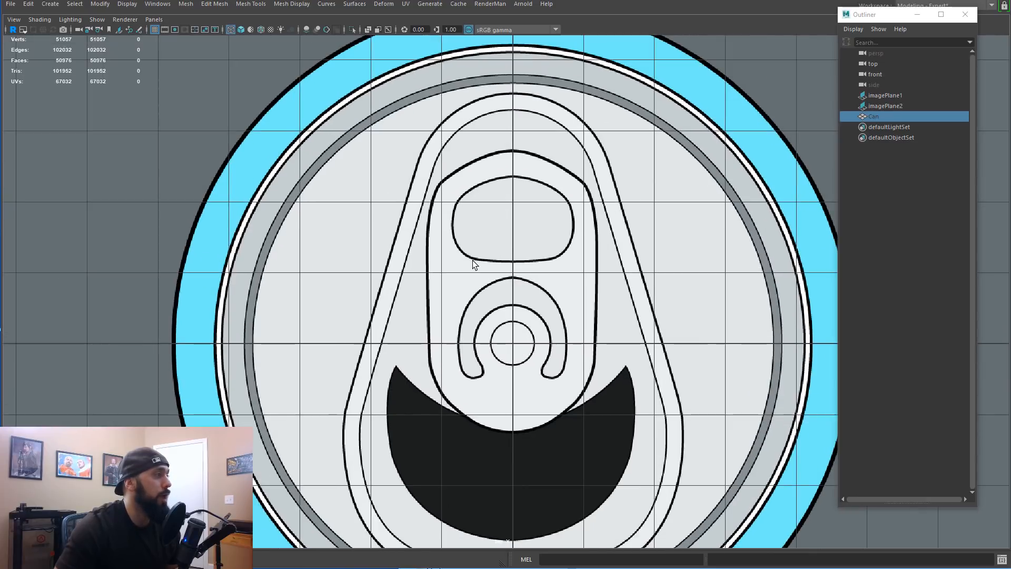
pyautogui.scroll(2, 528, 366)
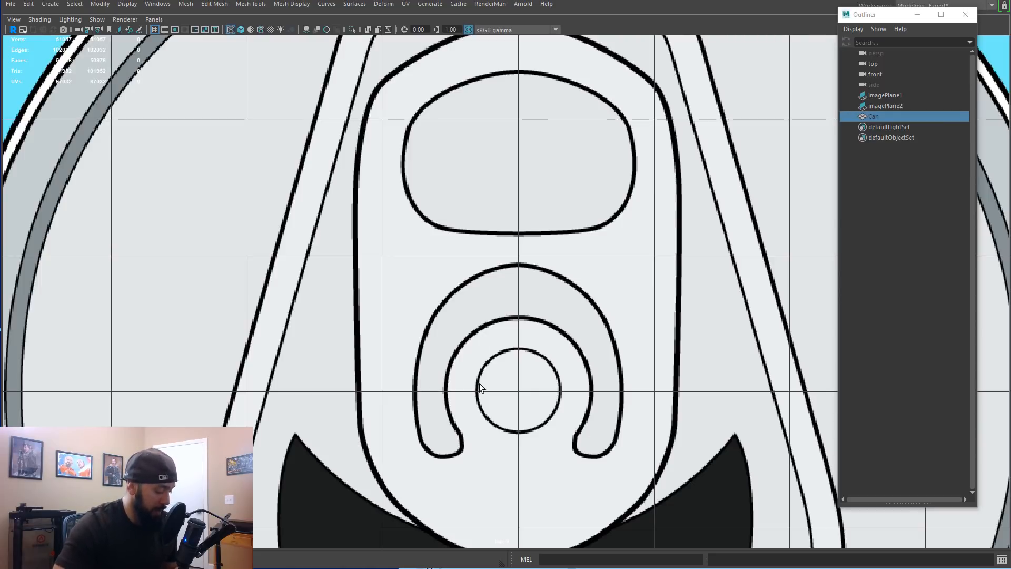
pyautogui.press('g')
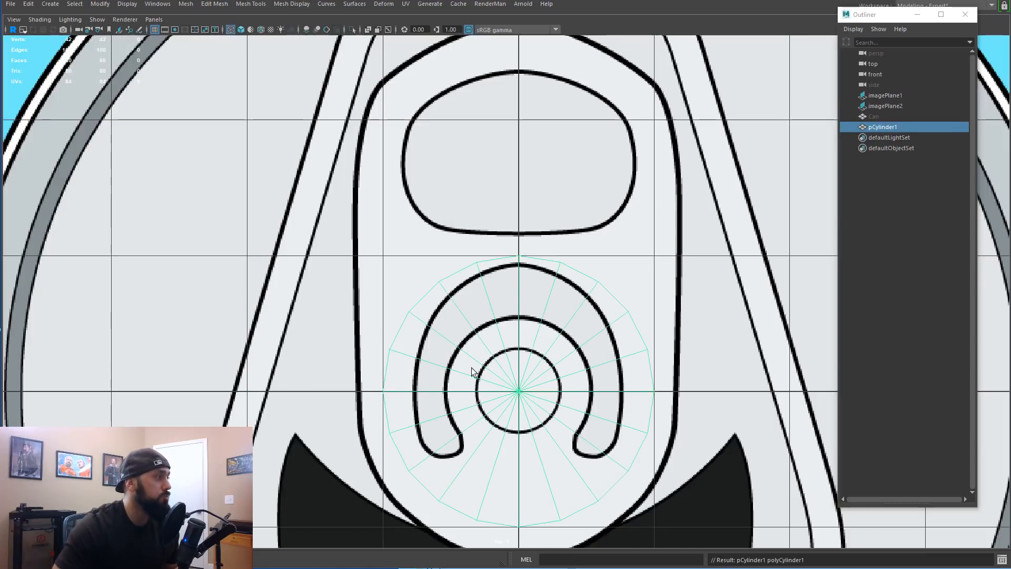
pyautogui.press('r')
pyautogui.moveTo(516, 392); pyautogui.dragTo(501, 393)
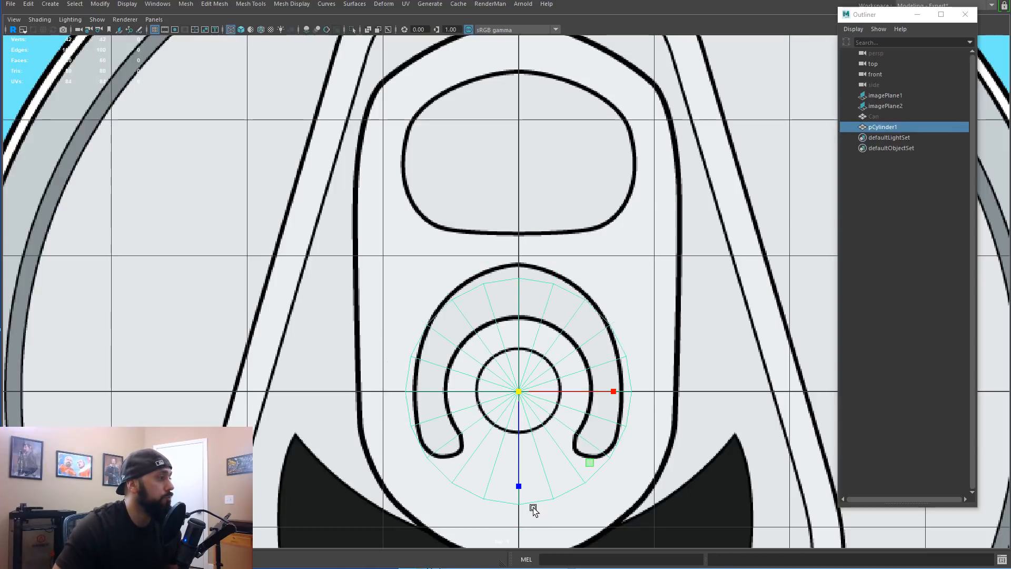
pyautogui.moveTo(518, 483); pyautogui.dragTo(518, 495)
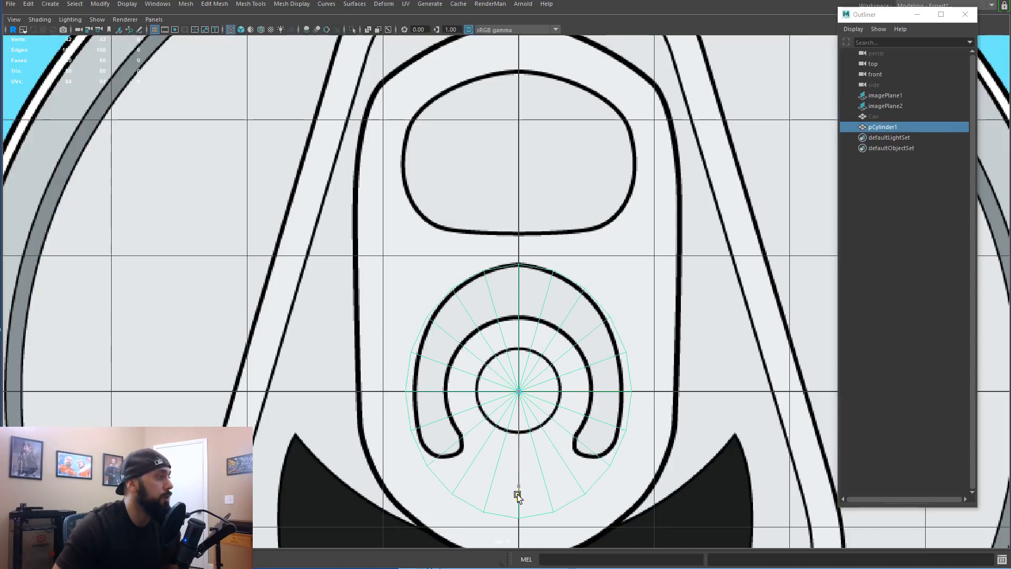
pyautogui.moveTo(612, 391); pyautogui.dragTo(606, 392)
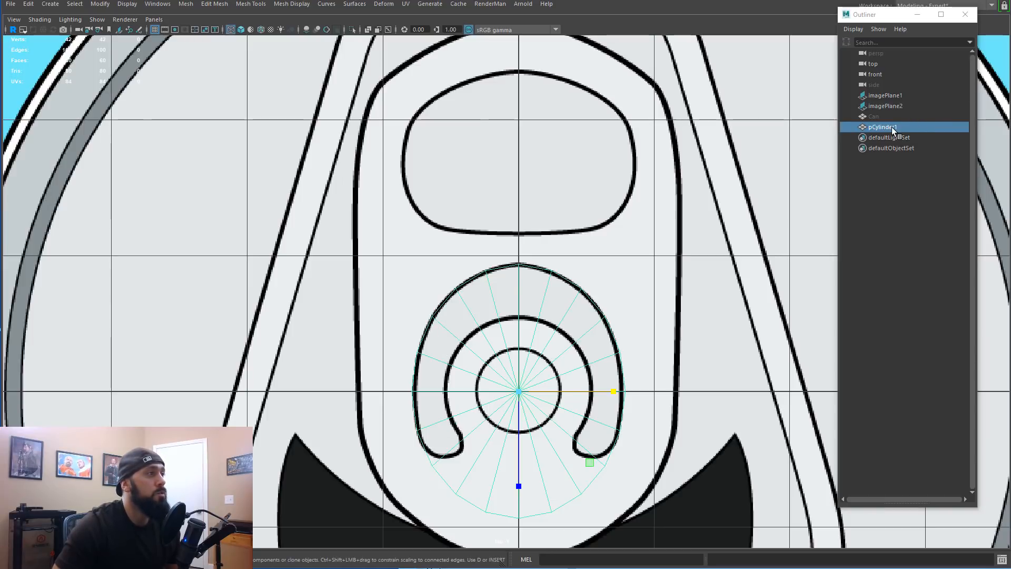
# Step: Set the cylinder's axis subdivisions to 24
pyautogui.hotkey('ctrl', 'a')
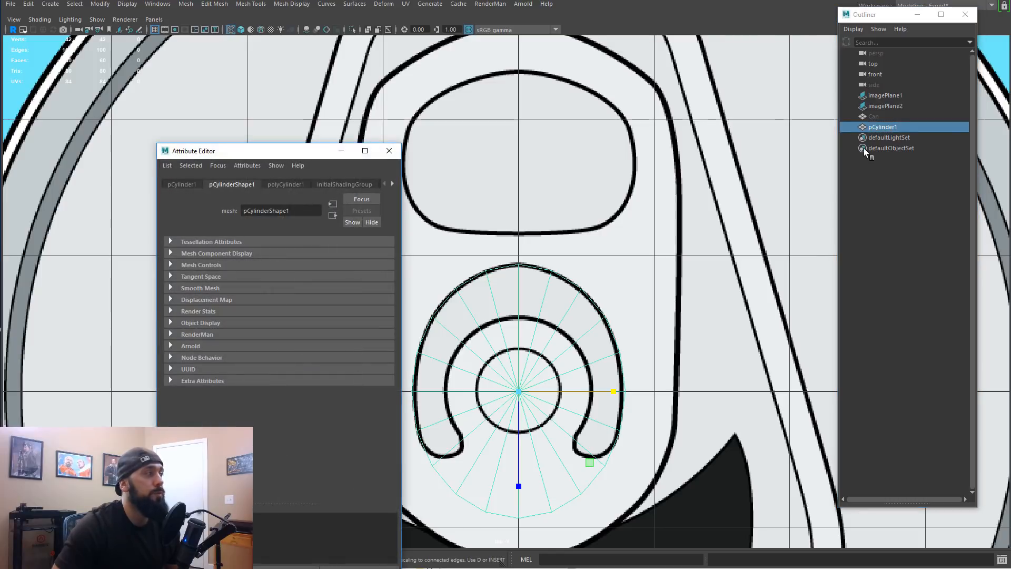
pyautogui.click(177, 185)
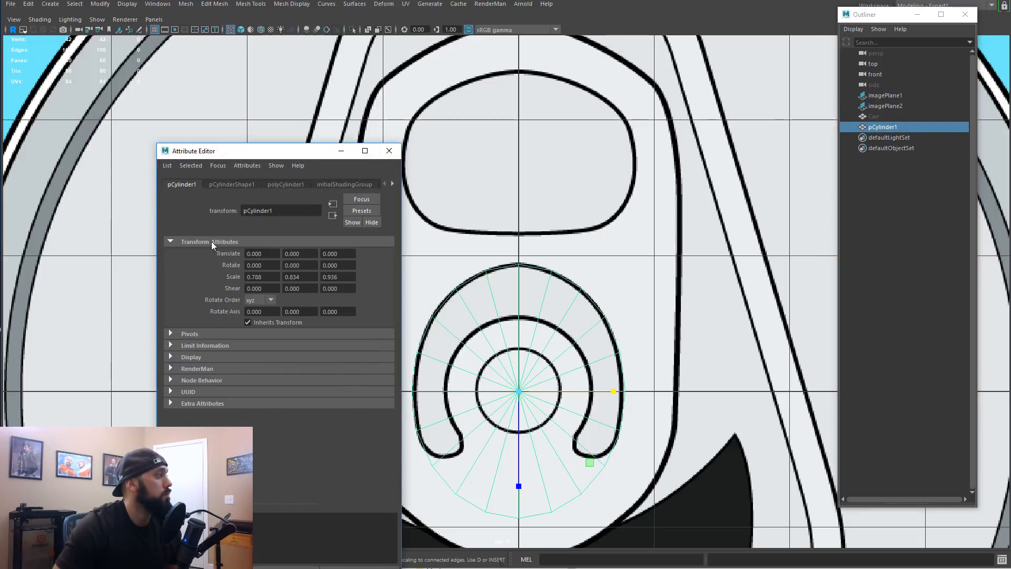
pyautogui.click(270, 183)
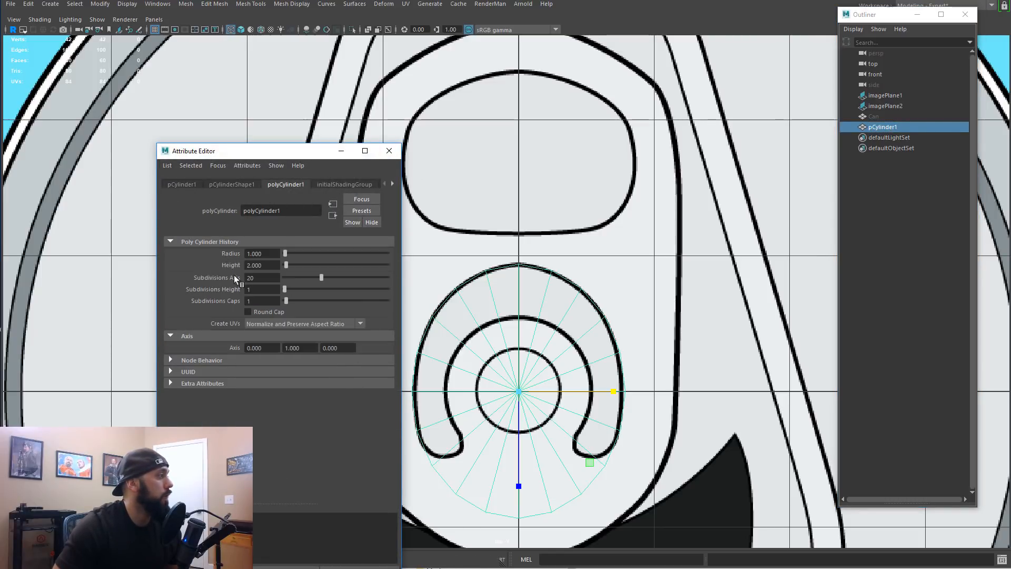
pyautogui.click(262, 277)
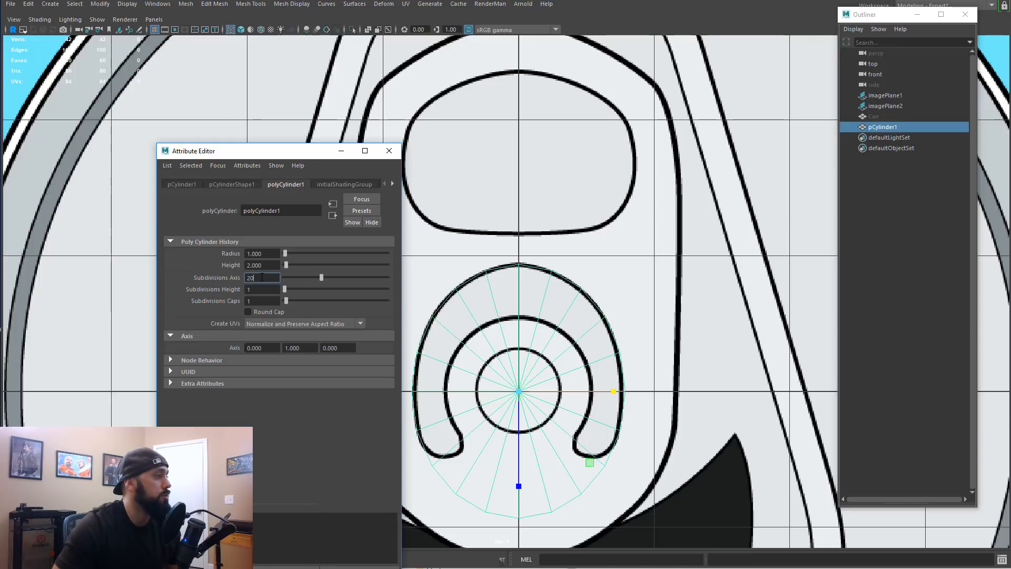
pyautogui.doubleClick(261, 277)
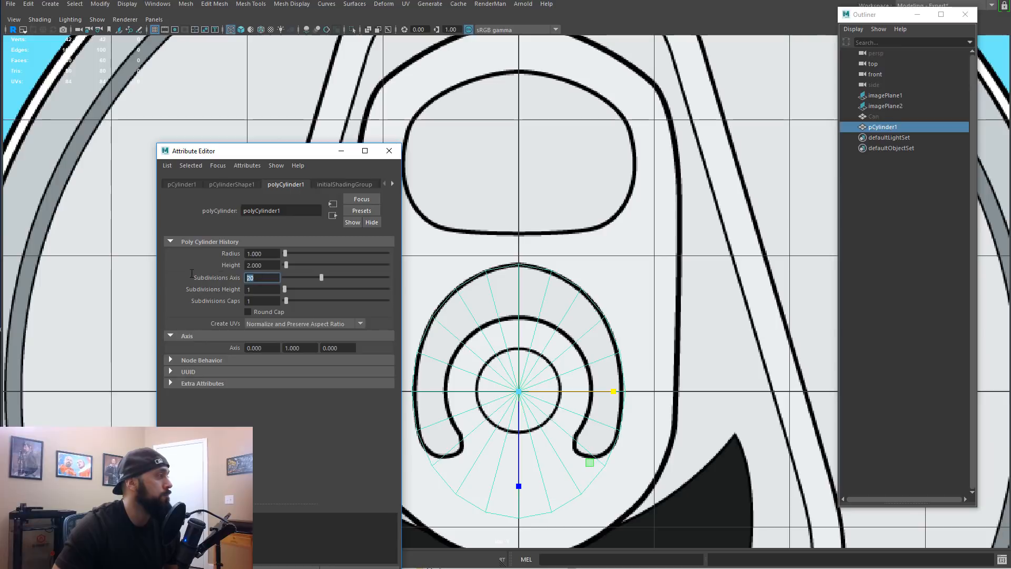
pyautogui.write('24')
pyautogui.press('Return')
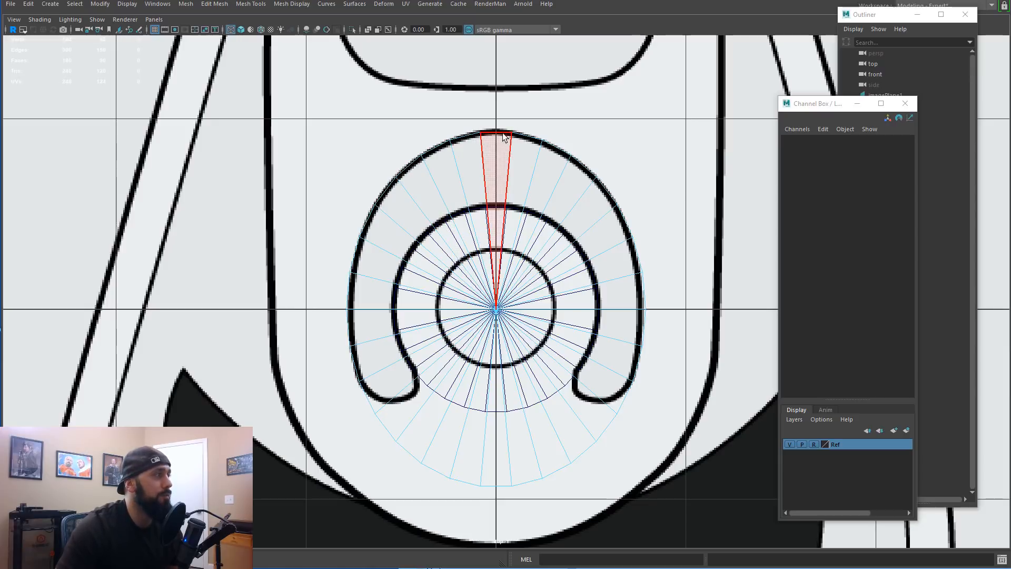
# Step: Set the outer arch cylinder's axis subdivisions to 28
pyautogui.moveTo(500, 166); pyautogui.dragTo(556, 136, button='right')
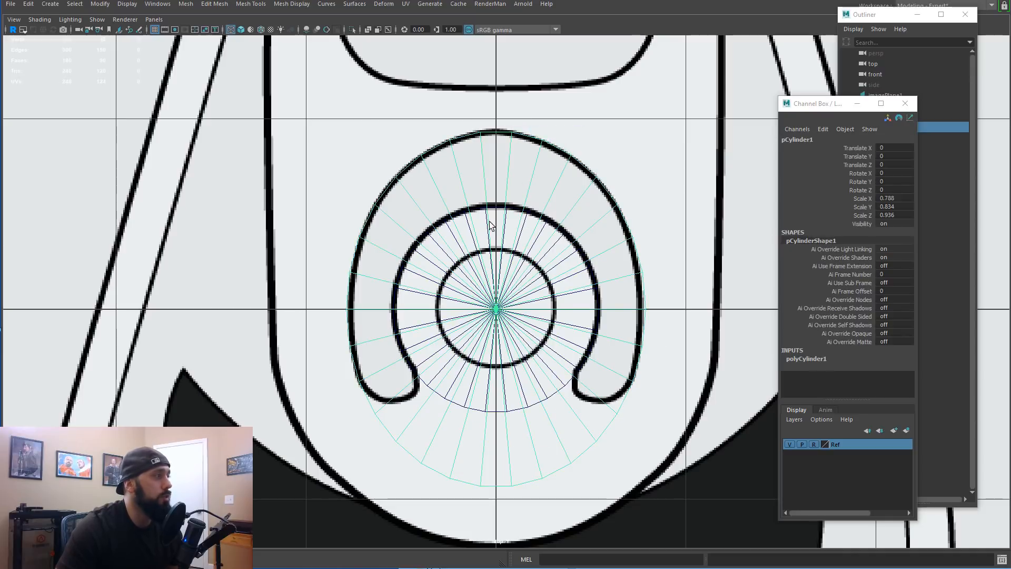
pyautogui.click(806, 359)
pyautogui.doubleClick(874, 384)
pyautogui.write('2')
pyautogui.write('5')
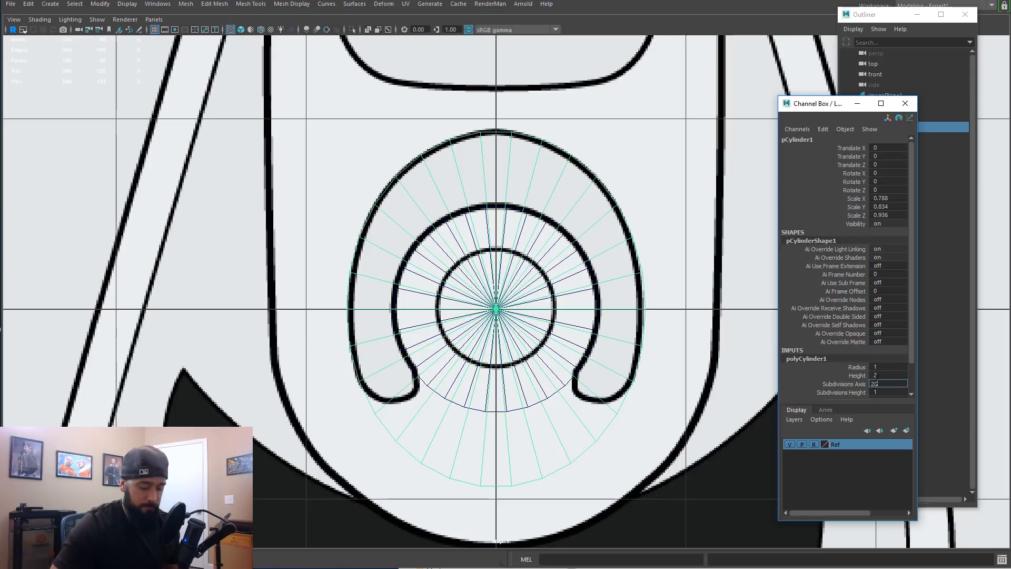
pyautogui.press('Return')
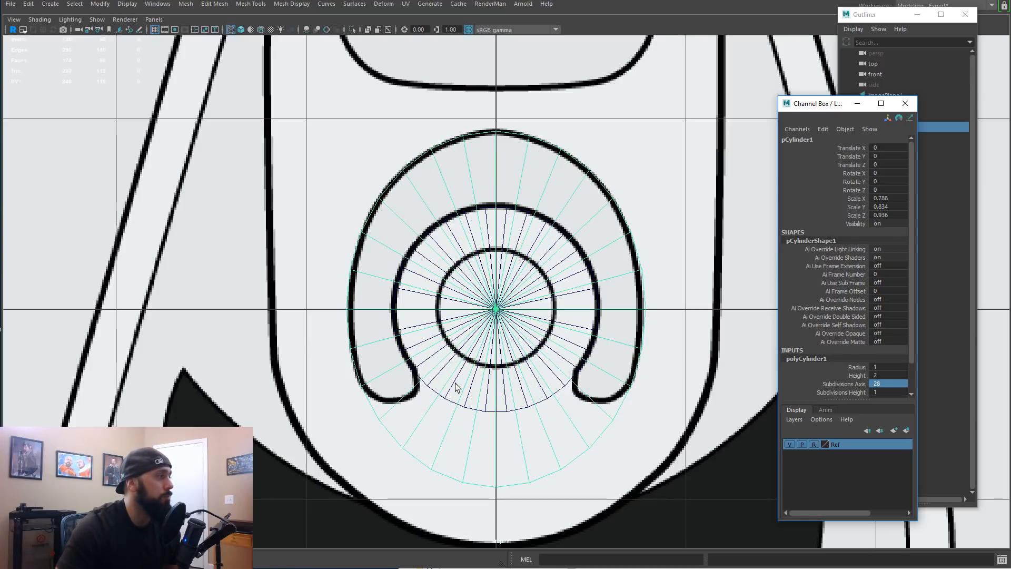
# Step: Set the inner arch cylinder's axis subdivisions to 28 and reselect the outer cylinder
pyautogui.click(552, 394)
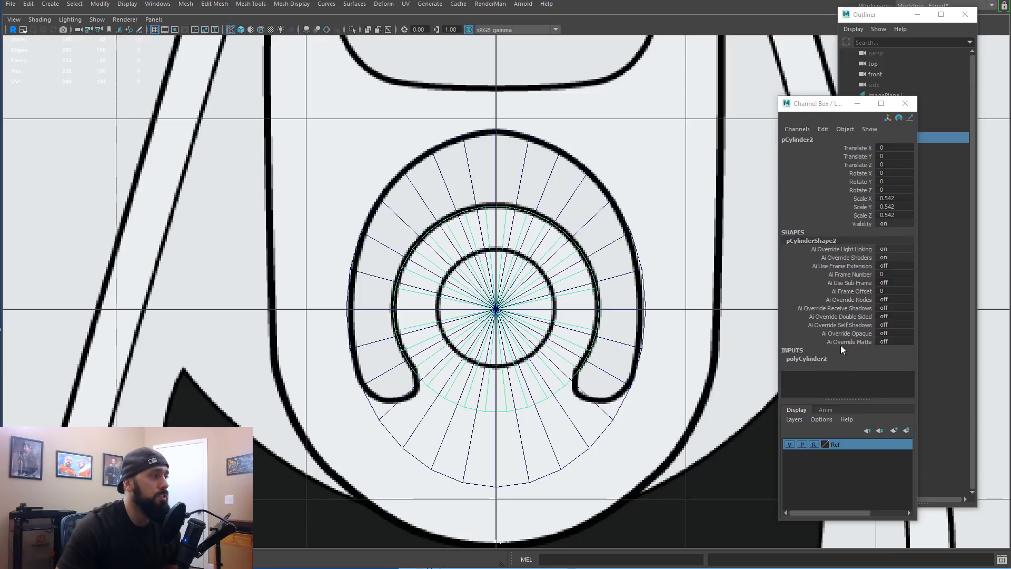
pyautogui.click(810, 359)
pyautogui.doubleClick(885, 383)
pyautogui.write('2')
pyautogui.press('Return')
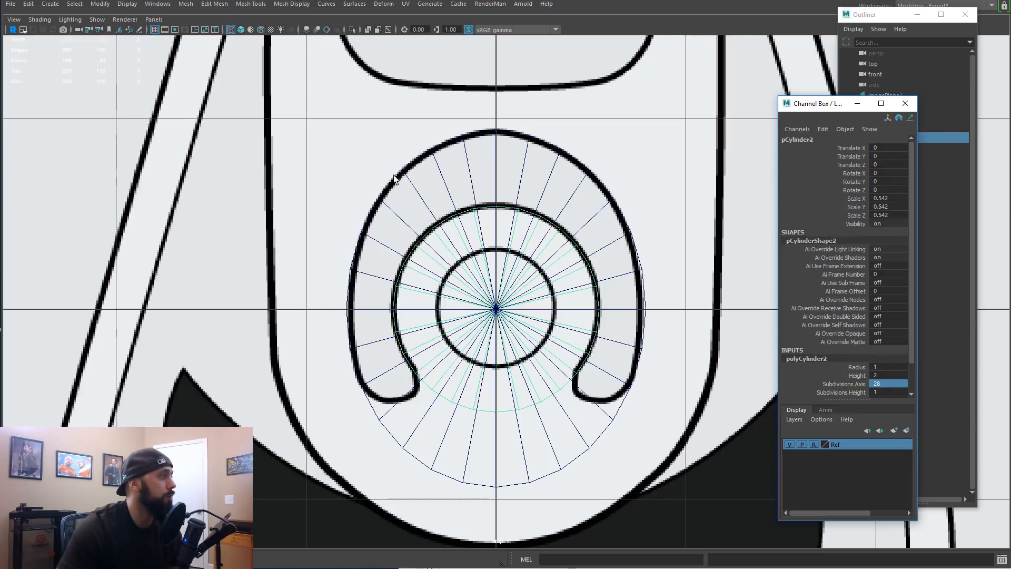
pyautogui.click(432, 215)
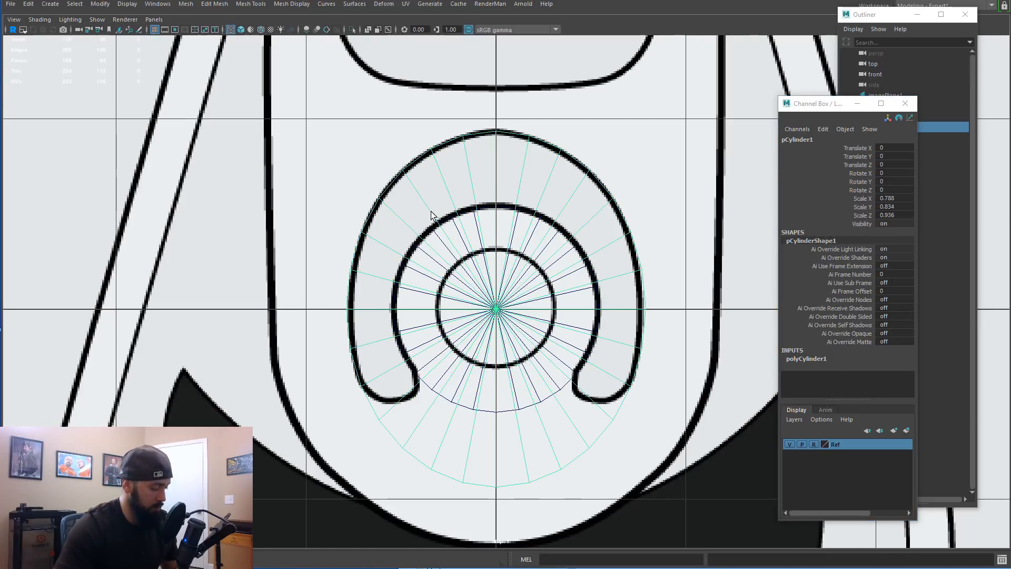
# Step: Delete the side and bottom geometry of the outer arch cylinder, leaving only its top cap
pyautogui.press('F9')
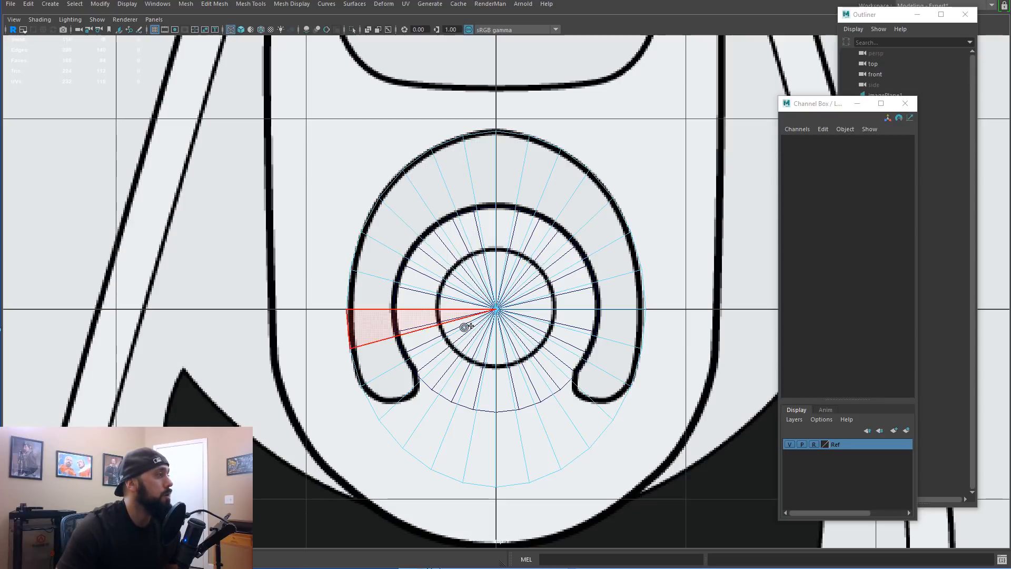
pyautogui.moveTo(461, 345)
pyautogui.mouseDown()
pyautogui.moveTo(440, 259)
pyautogui.moveTo(592, 356)
pyautogui.moveTo(454, 397)
pyautogui.mouseUp()
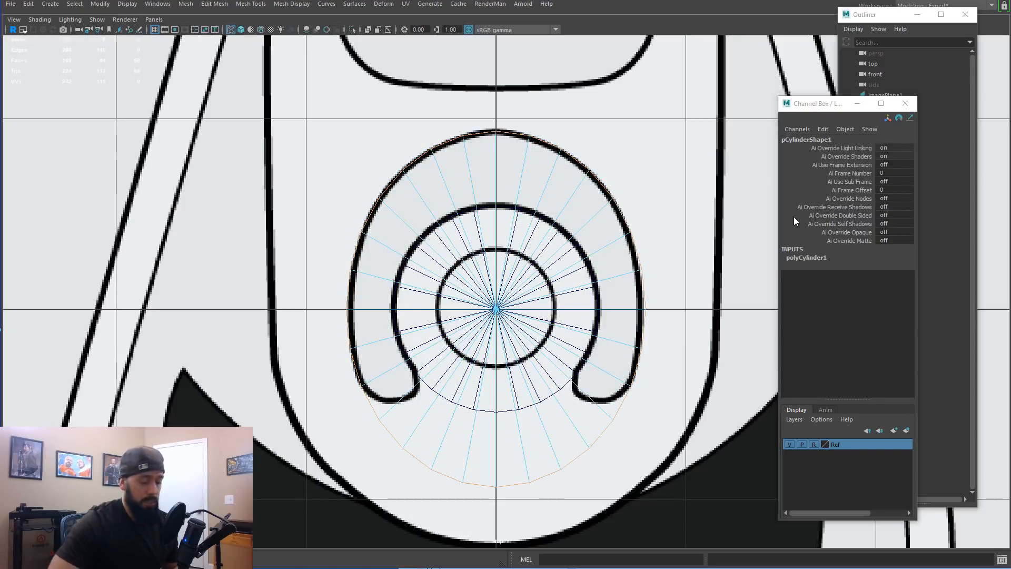
pyautogui.press('Delete')
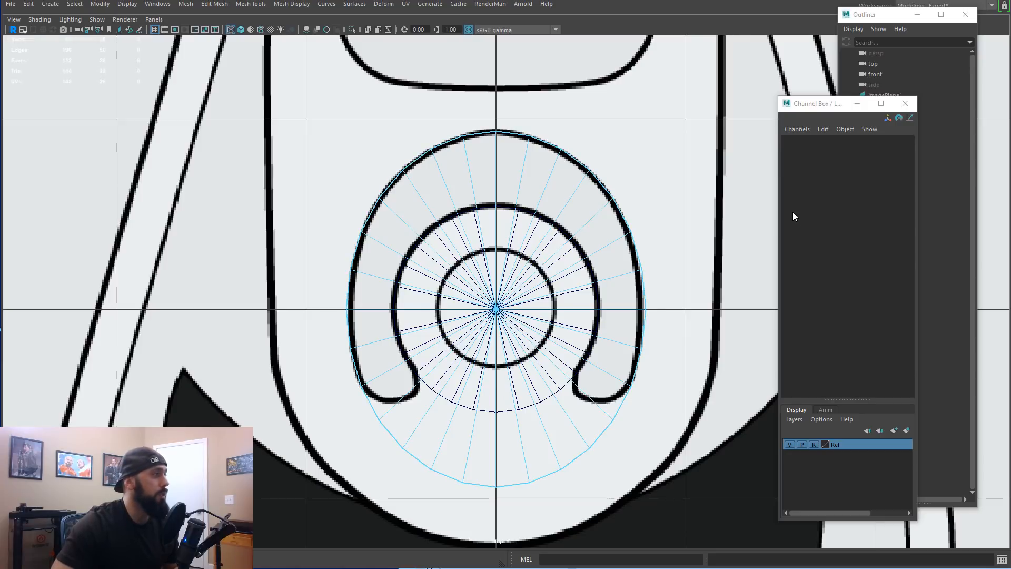
pyautogui.moveTo(466, 204); pyautogui.dragTo(495, 190, button='right')
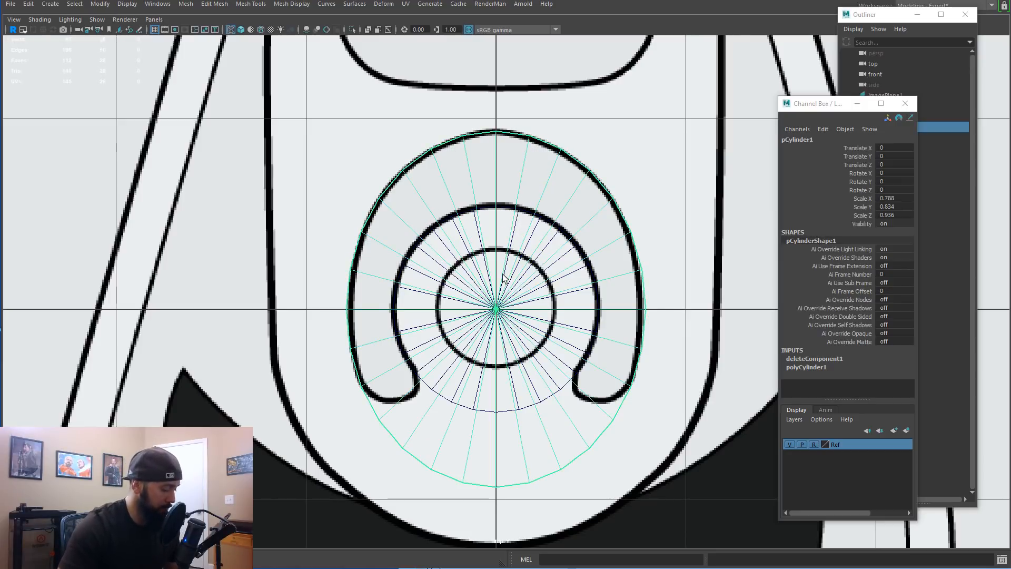
# Step: Extrude the outer cap's border edge loop with an offset of 0.02
pyautogui.press('F10')
pyautogui.doubleClick(397, 182)
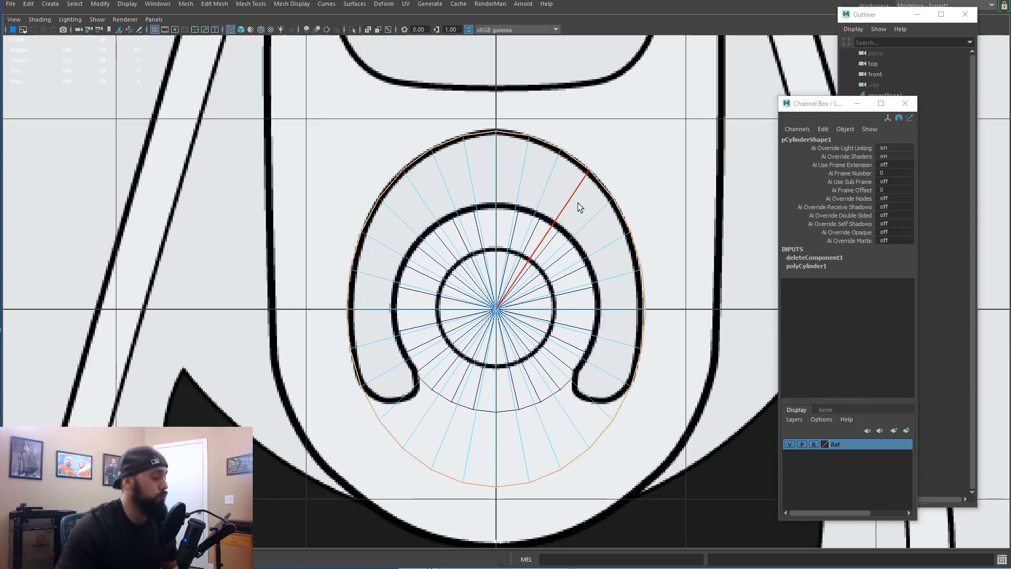
pyautogui.hotkey('ctrl', 'e')
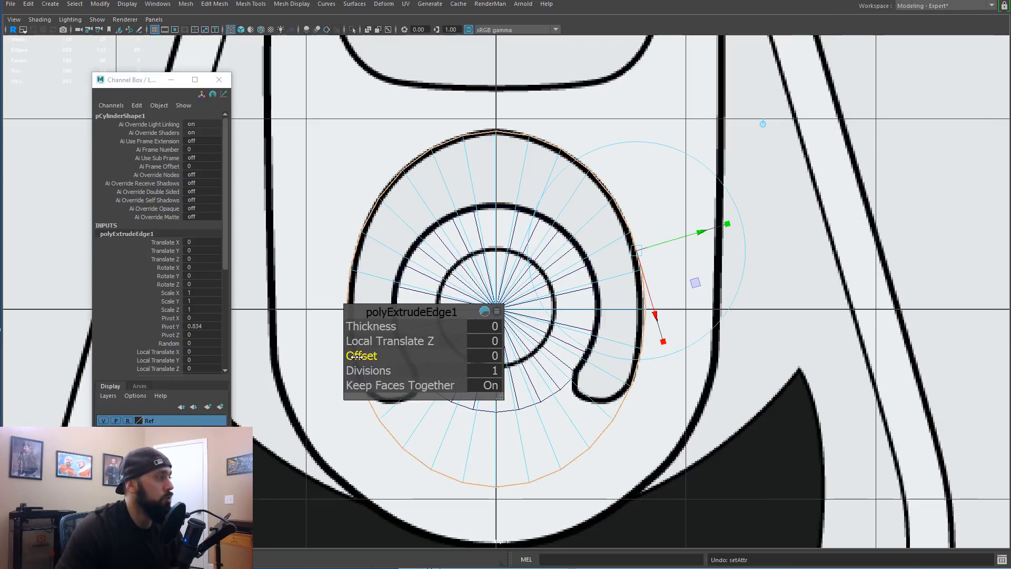
pyautogui.moveTo(356, 357)
pyautogui.mouseDown()
pyautogui.moveTo(364, 356)
pyautogui.moveTo(356, 356)
pyautogui.mouseUp()
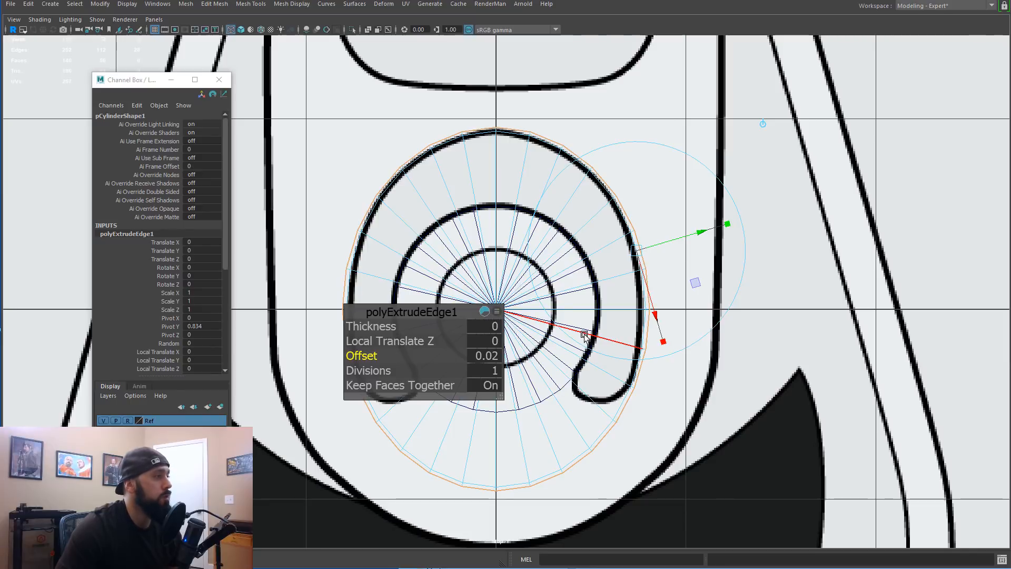
# Step: Delete the outer cap's inner faces, leaving a thin ring around the arch outline
pyautogui.moveTo(588, 318); pyautogui.dragTo(585, 340, button='right')
pyautogui.moveTo(543, 374); pyautogui.dragTo(460, 273)
pyautogui.press('Delete')
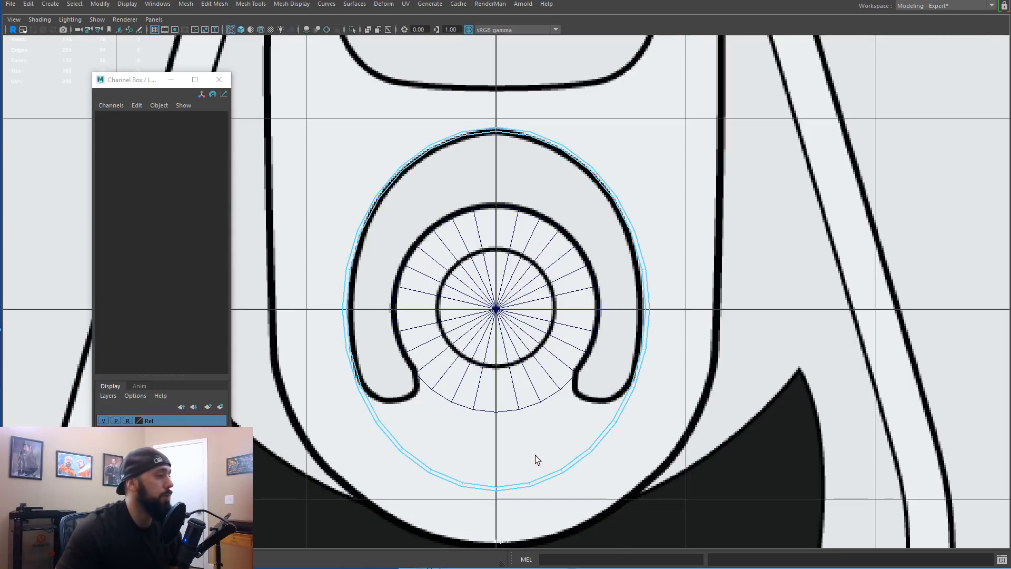
pyautogui.moveTo(591, 243); pyautogui.dragTo(632, 232, button='right')
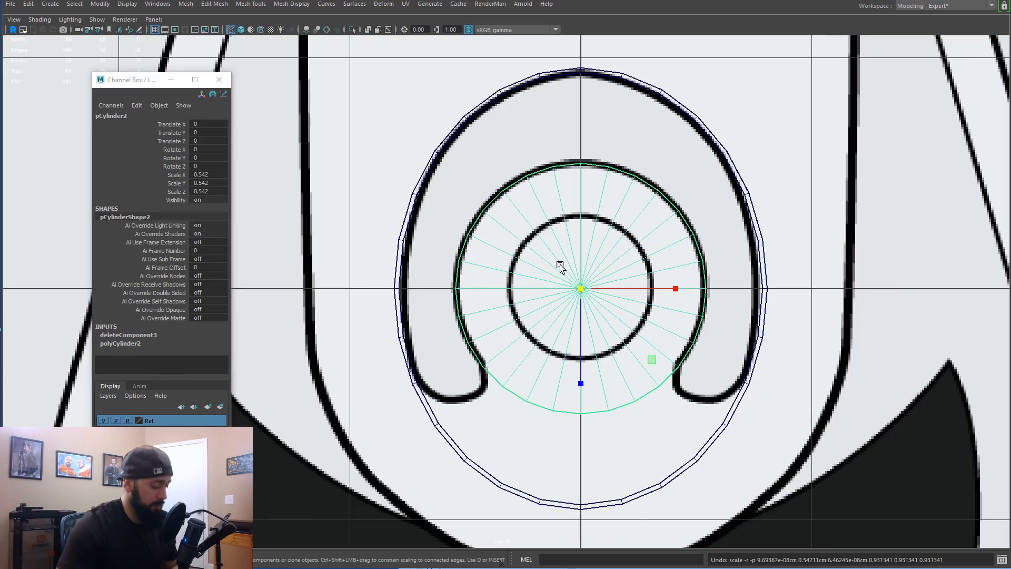
# Step: Duplicate the inner disc, scale it to about 1.139 and move it onto the pull tab's rounded bottom outline
pyautogui.hotkey('ctrl', 'd')
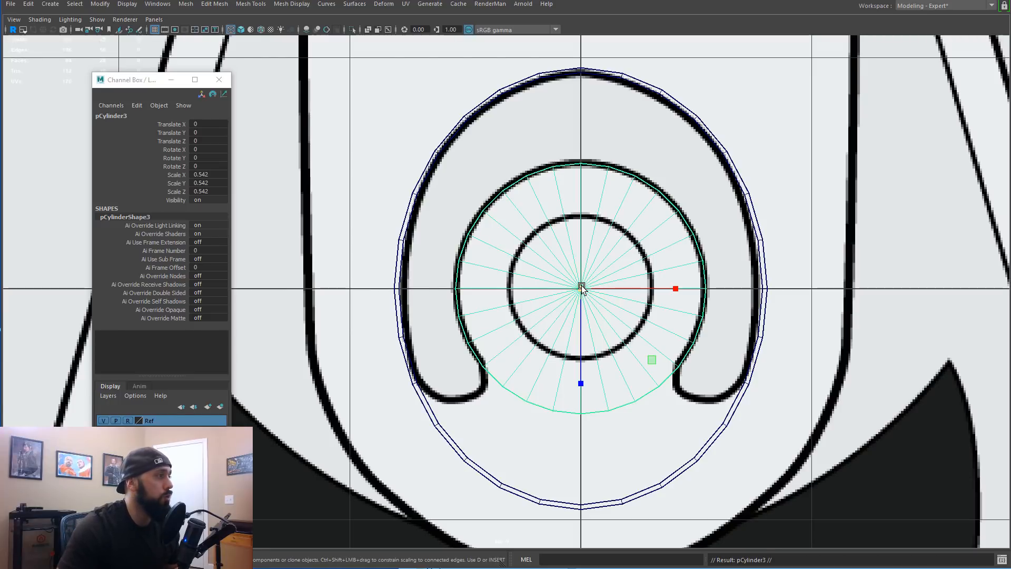
pyautogui.moveTo(581, 289); pyautogui.dragTo(649, 289)
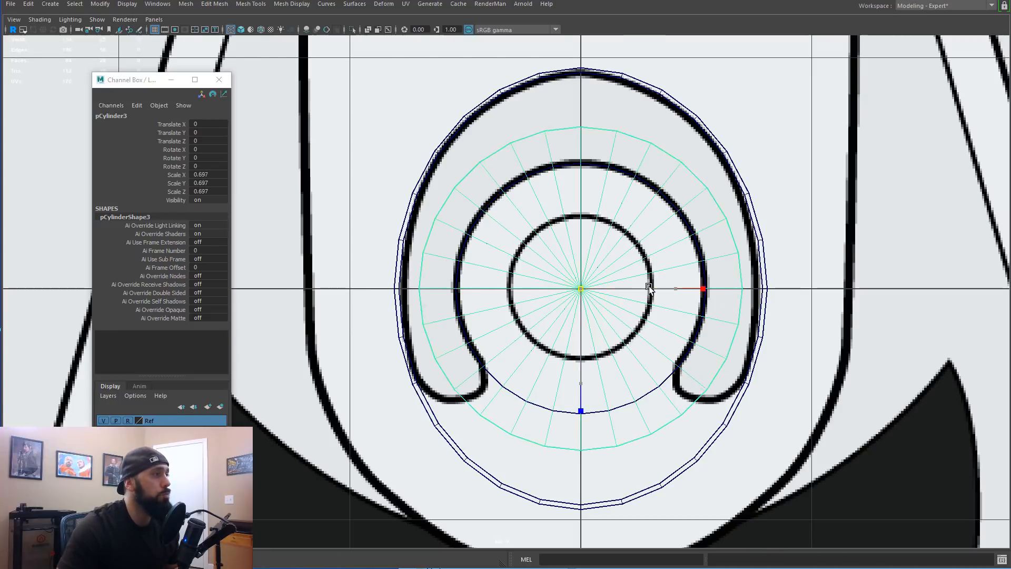
pyautogui.moveTo(650, 289); pyautogui.dragTo(723, 290)
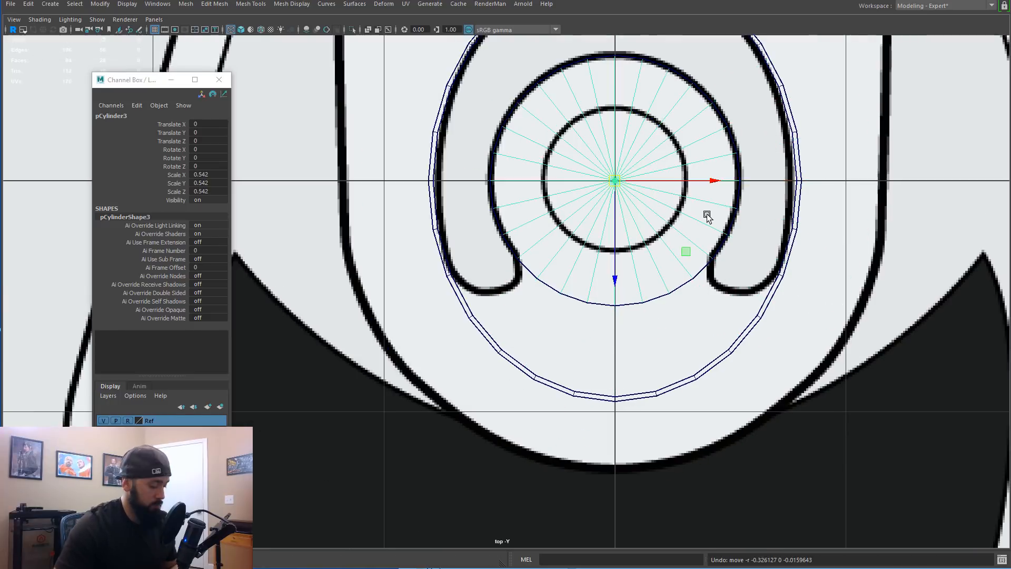
pyautogui.press('r')
pyautogui.moveTo(634, 191); pyautogui.dragTo(857, 199)
pyautogui.press('w')
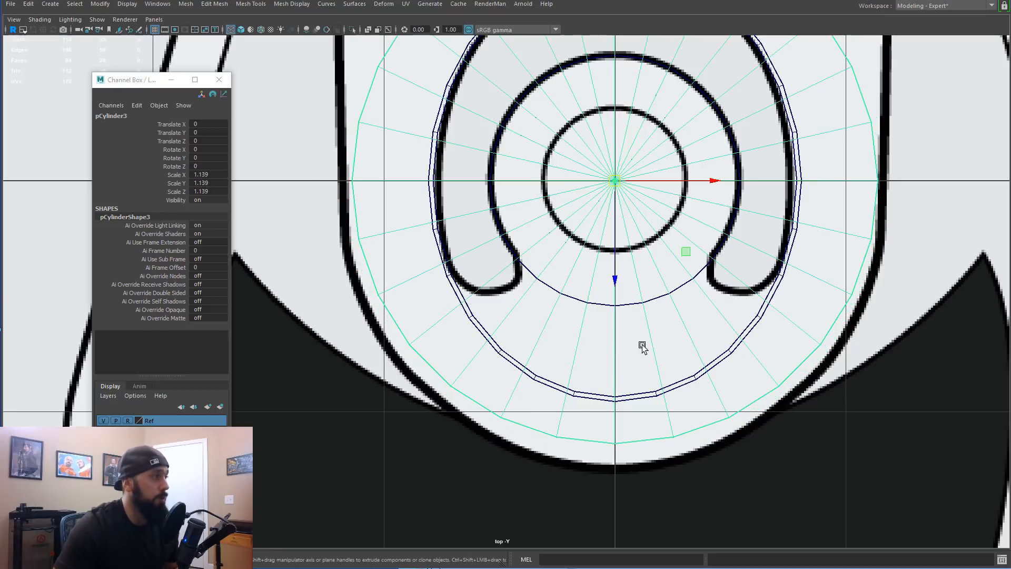
pyautogui.moveTo(617, 283); pyautogui.dragTo(616, 296)
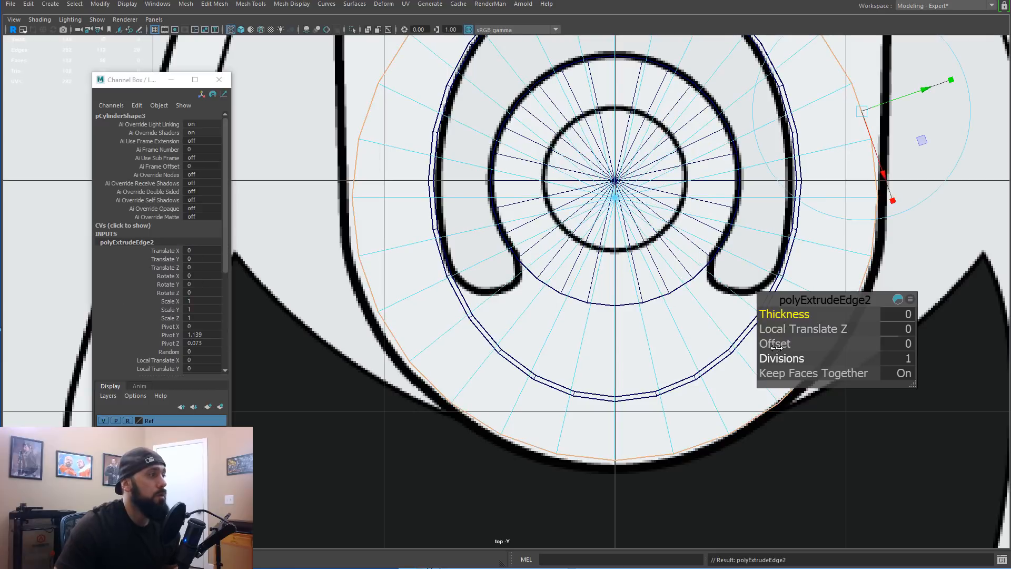
# Step: Extrude the large disc's border edges with an offset of 0.04 and delete its inner faces, leaving a thin ring
pyautogui.moveTo(776, 345); pyautogui.dragTo(778, 345)
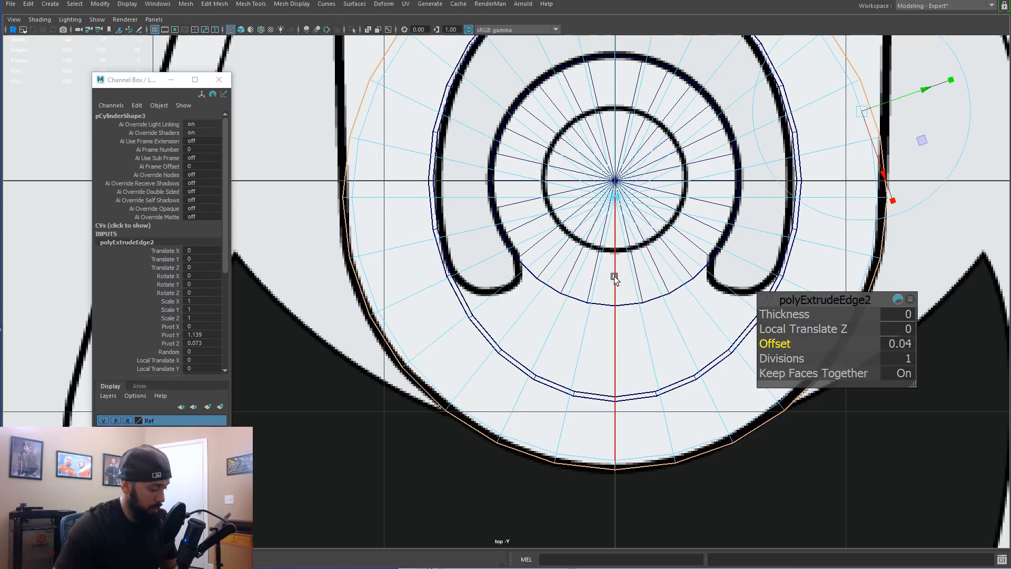
pyautogui.press('F11')
pyautogui.hotkey('ctrl', 'z')
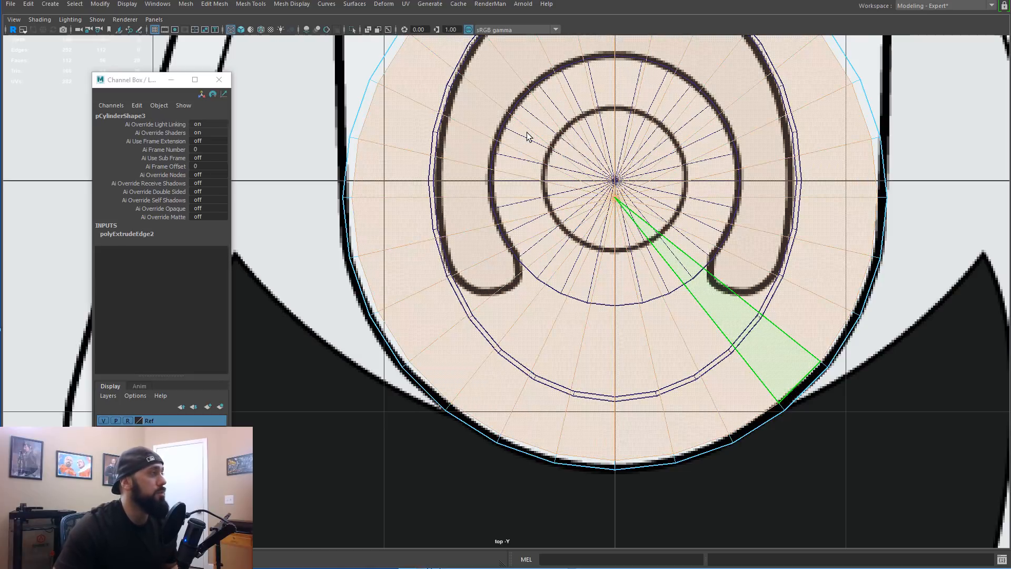
pyautogui.hotkey('ctrl', 'z')
# Step: Delete the upper and left parts of the large ring, leaving only its lower-right quarter arc
pyautogui.keyDown('alt'); pyautogui.moveTo(689, 195); pyautogui.dragTo(696, 249, button='middle'); pyautogui.keyUp('alt')
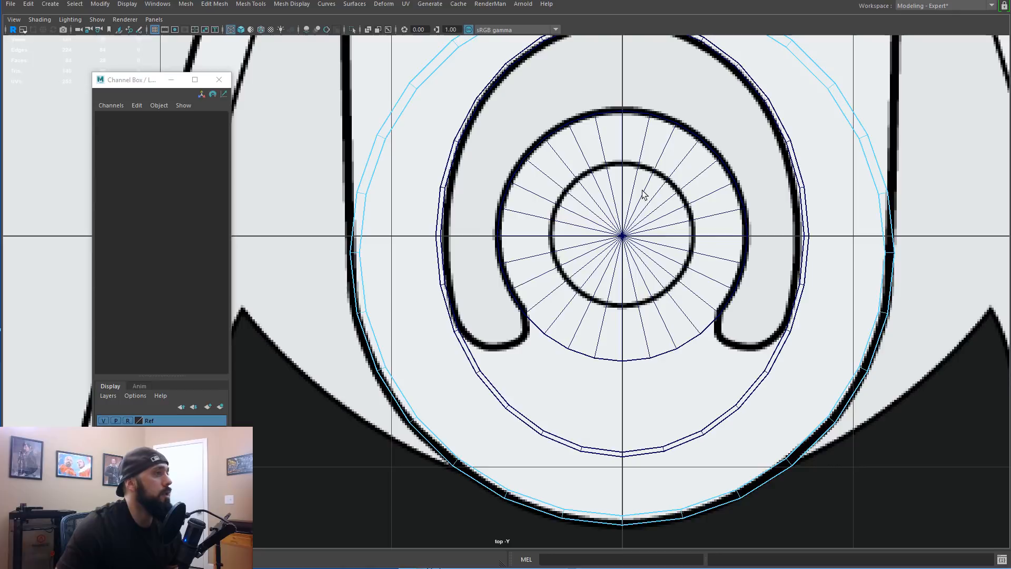
pyautogui.keyDown('alt'); pyautogui.moveTo(643, 196); pyautogui.dragTo(596, 206, button='middle'); pyautogui.keyUp('alt')
pyautogui.moveTo(170, 28); pyautogui.dragTo(110, 10)
pyautogui.keyDown('alt'); pyautogui.moveTo(393, 177); pyautogui.dragTo(404, 259, button='middle'); pyautogui.keyUp('alt')
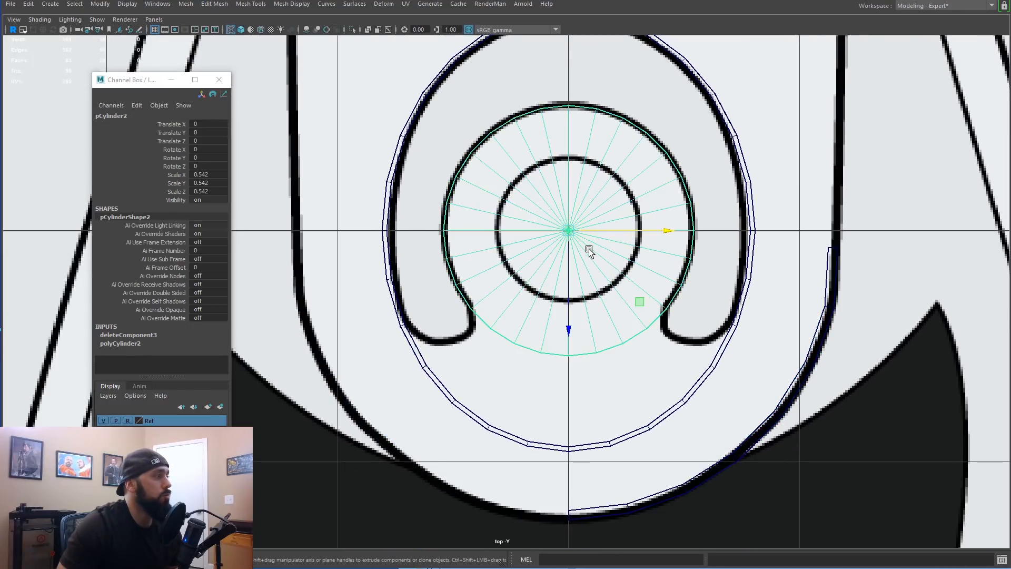
# Step: Scale the inner disc uniformly to about 0.306 to match the small circle and extrude its border edges with an offset of 0.22
pyautogui.press('r')
pyautogui.moveTo(568, 230); pyautogui.dragTo(476, 235)
pyautogui.moveTo(515, 271); pyautogui.dragTo(526, 176, button='right')
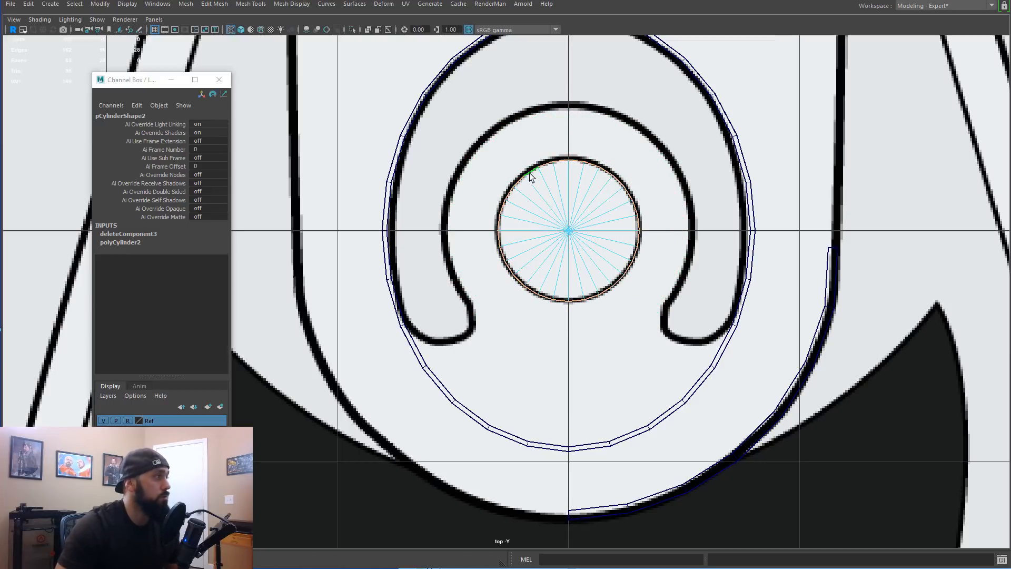
pyautogui.hotkey('ctrl', 'e')
pyautogui.moveTo(775, 342); pyautogui.dragTo(789, 341)
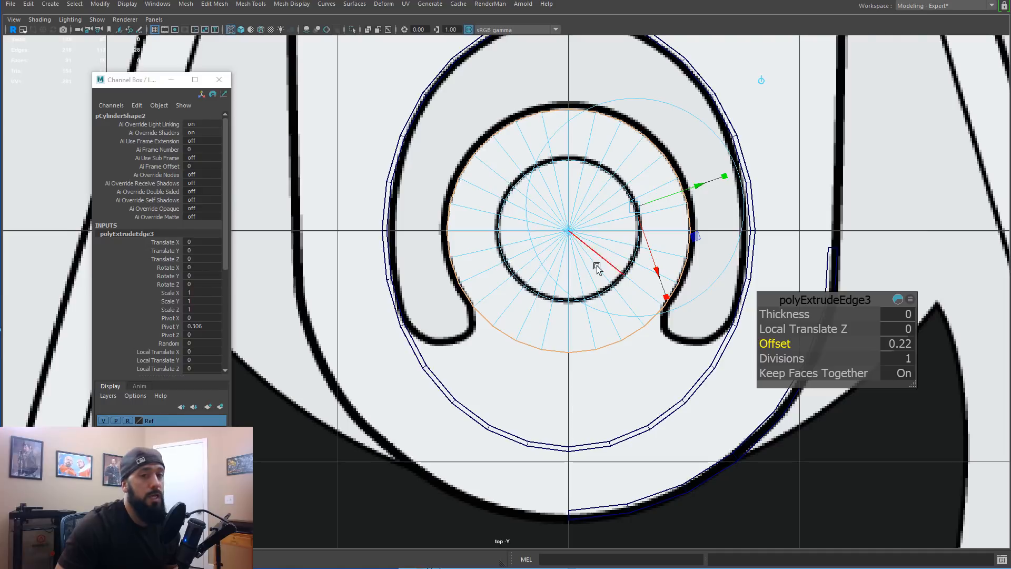
# Step: Try to bevel the inner disc's extruded edges and cut a new edge into it with Multi-Cut
pyautogui.scroll(2, 580, 274)
pyautogui.hotkey('ctrl', 'b')
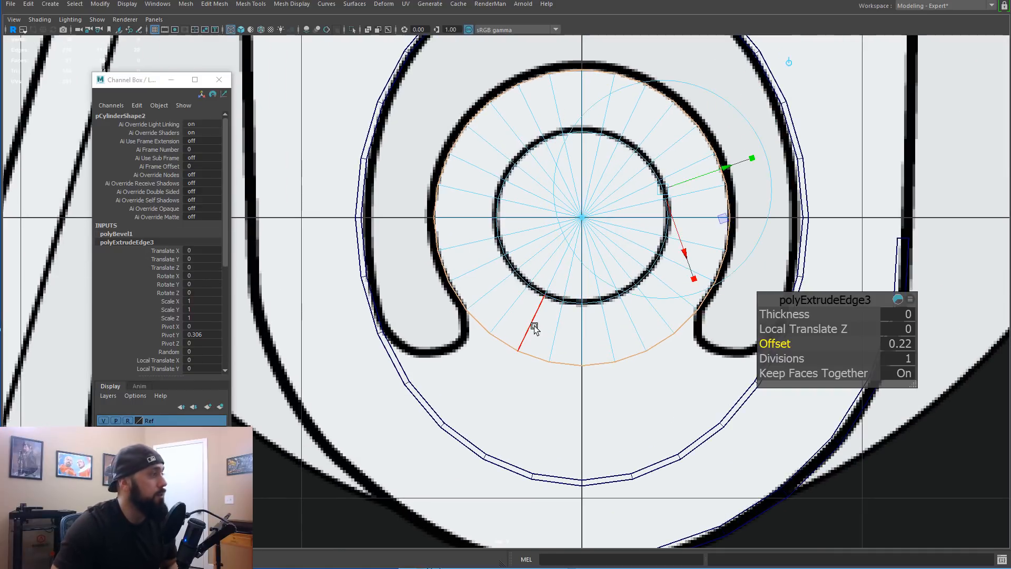
pyautogui.click(532, 319)
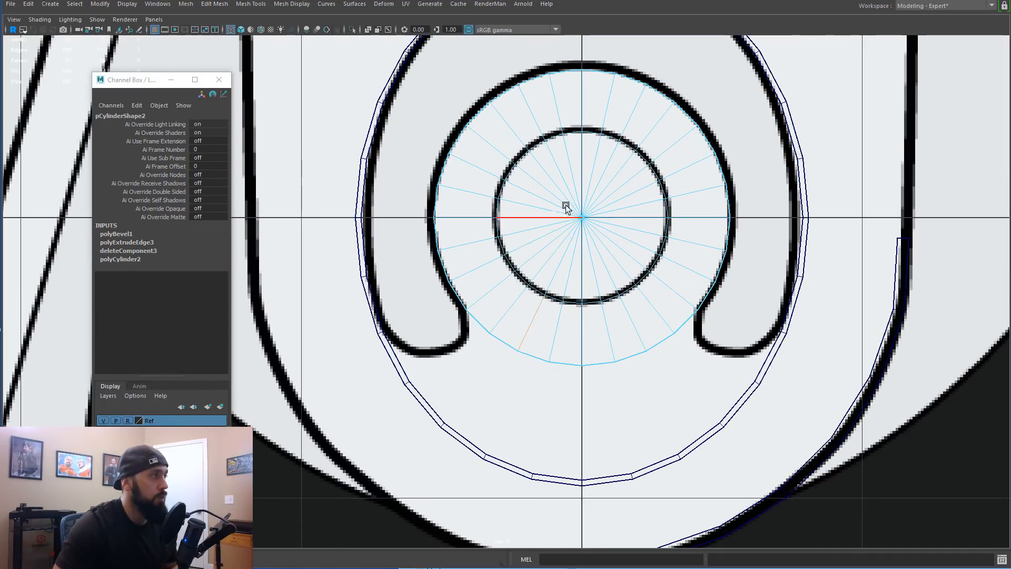
pyautogui.hotkey('ctrl', 'shift', 'x')
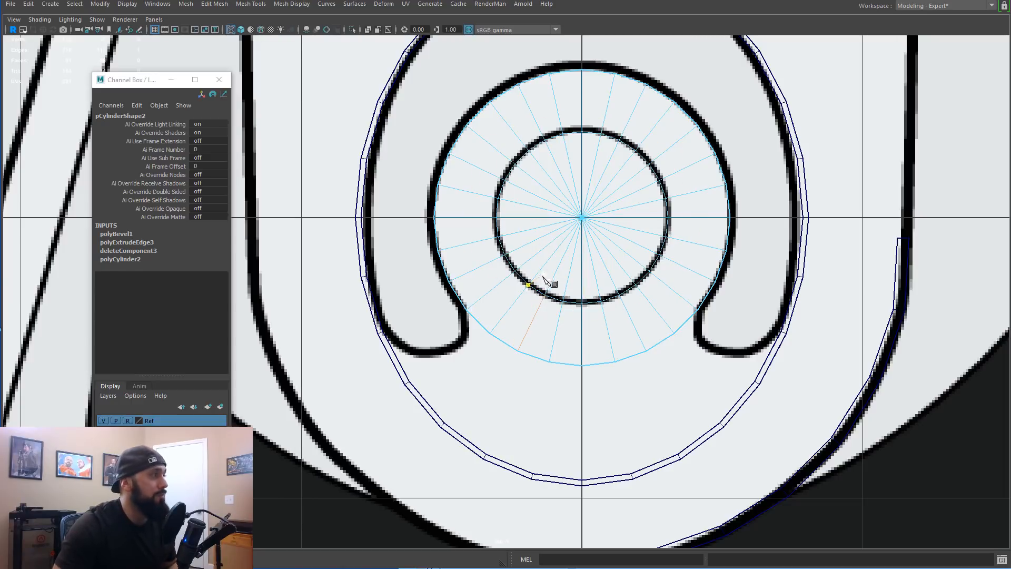
pyautogui.keyDown('ctrl'); pyautogui.click(514, 322); pyautogui.keyUp('ctrl')
pyautogui.hotkey('ctrl', 'z')
pyautogui.hotkey('ctrl', 'z')
pyautogui.hotkey('ctrl', 'z')
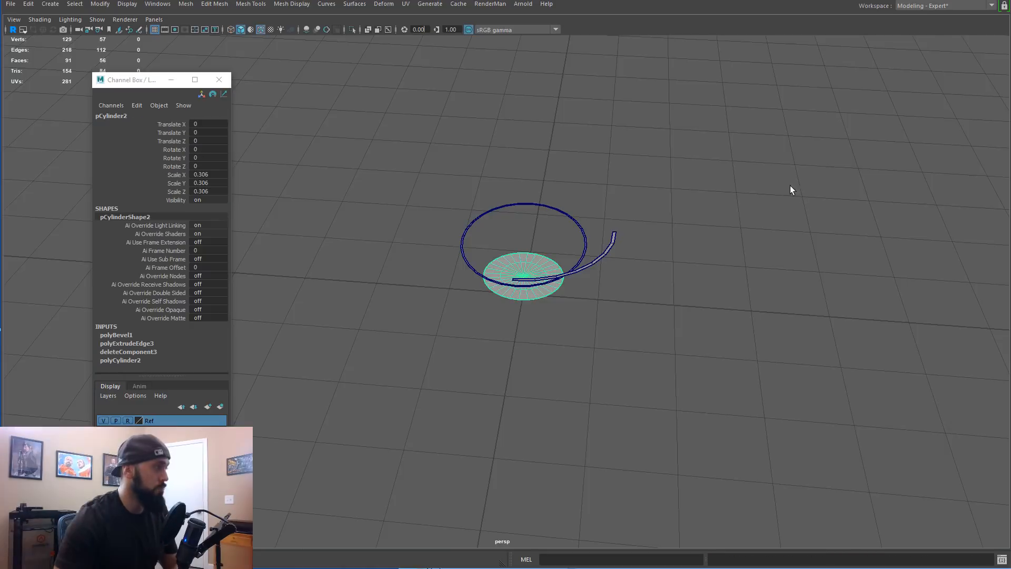
# Step: Combine the inner disc, the oval ring and the quarter arc into one mesh
pyautogui.click(681, 296)
pyautogui.moveTo(757, 370); pyautogui.dragTo(593, 274)
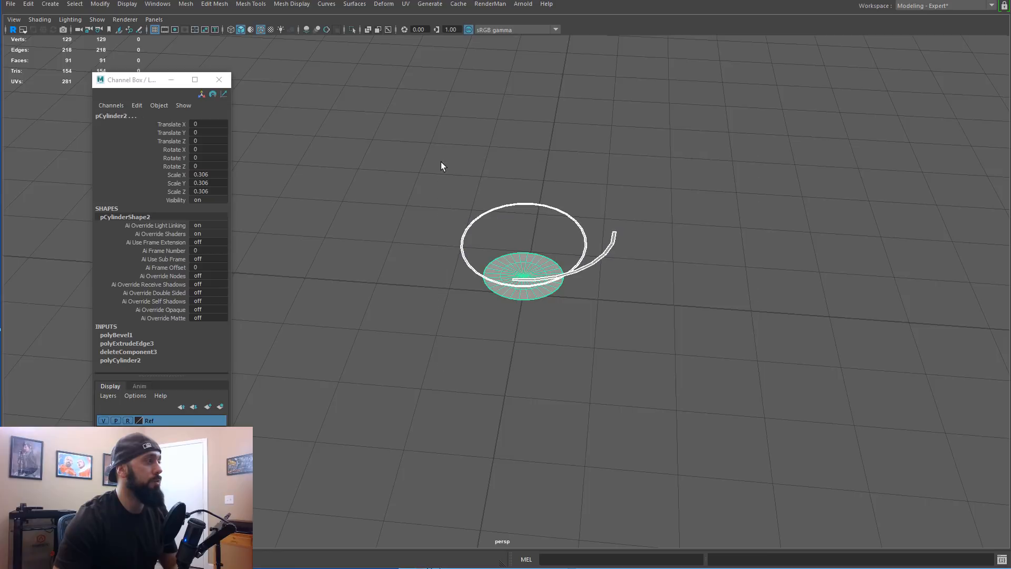
pyautogui.hotkey('ctrl', 'shift', 'c')
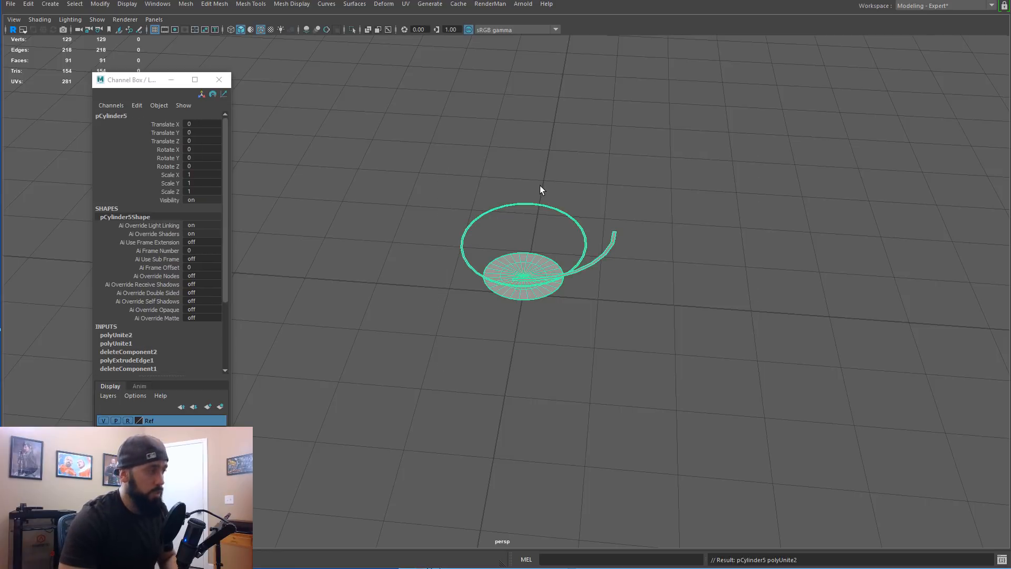
# Step: Flatten all vertices of the combined mesh vertically so that every piece lies on the same level
pyautogui.press('F9')
pyautogui.moveTo(733, 374); pyautogui.dragTo(539, 248)
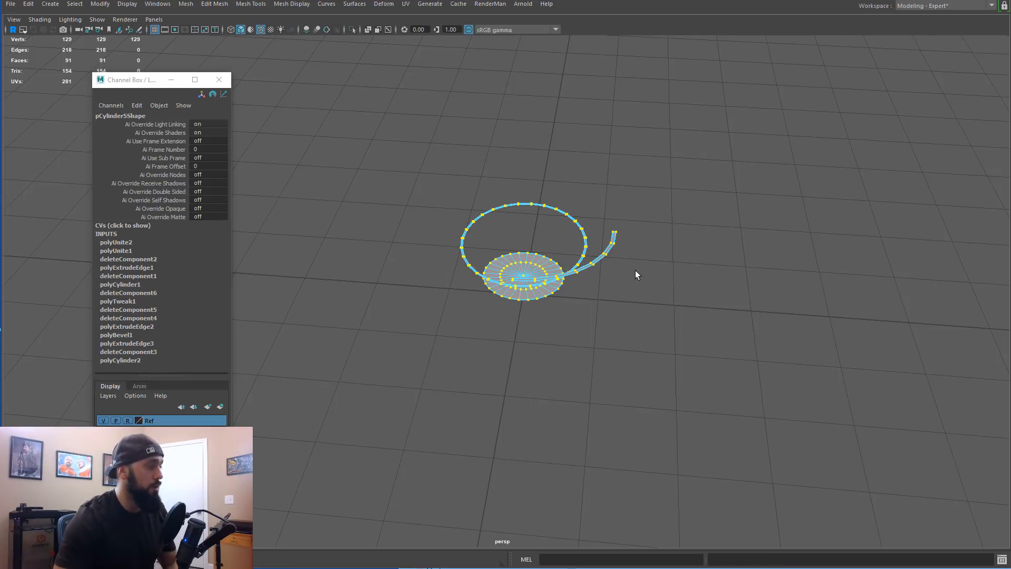
pyautogui.press('w')
pyautogui.moveTo(537, 175); pyautogui.dragTo(565, 382)
pyautogui.keyDown('alt'); pyautogui.moveTo(753, 279); pyautogui.dragTo(742, 316); pyautogui.keyUp('alt')
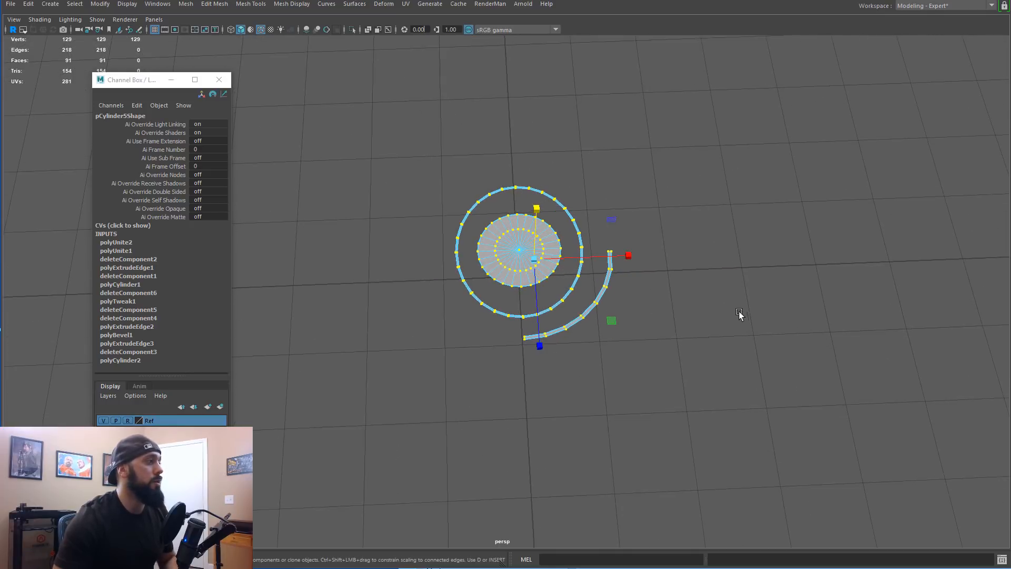
# Step: Select the seven outer edges along the oval ring's lower-right quarter in the top view
pyautogui.press('space')
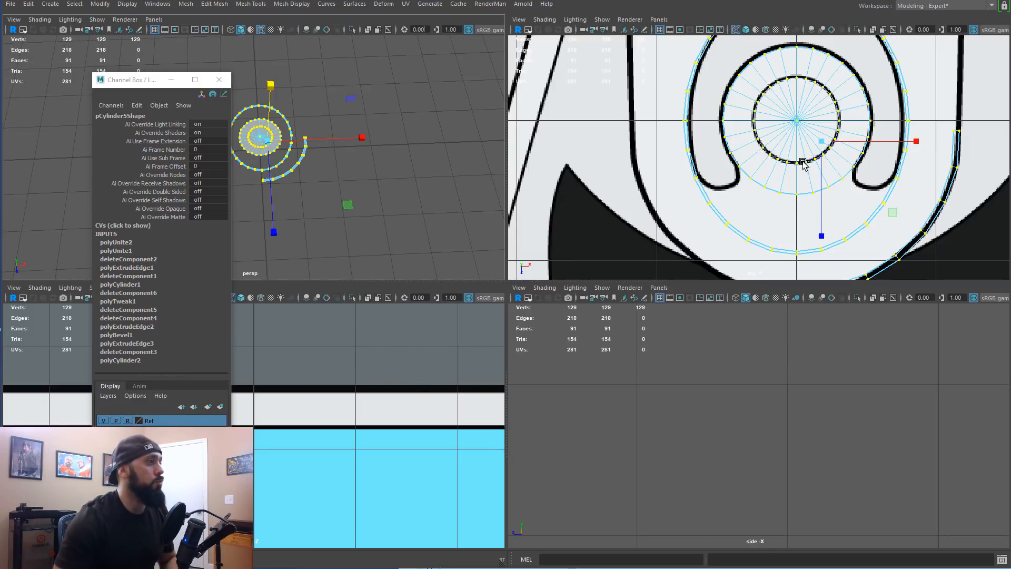
pyautogui.press('space')
pyautogui.keyDown('alt'); pyautogui.moveTo(657, 250); pyautogui.dragTo(684, 254, button='right'); pyautogui.keyUp('alt')
pyautogui.keyDown('alt'); pyautogui.moveTo(651, 237); pyautogui.dragTo(695, 223, button='middle'); pyautogui.keyUp('alt')
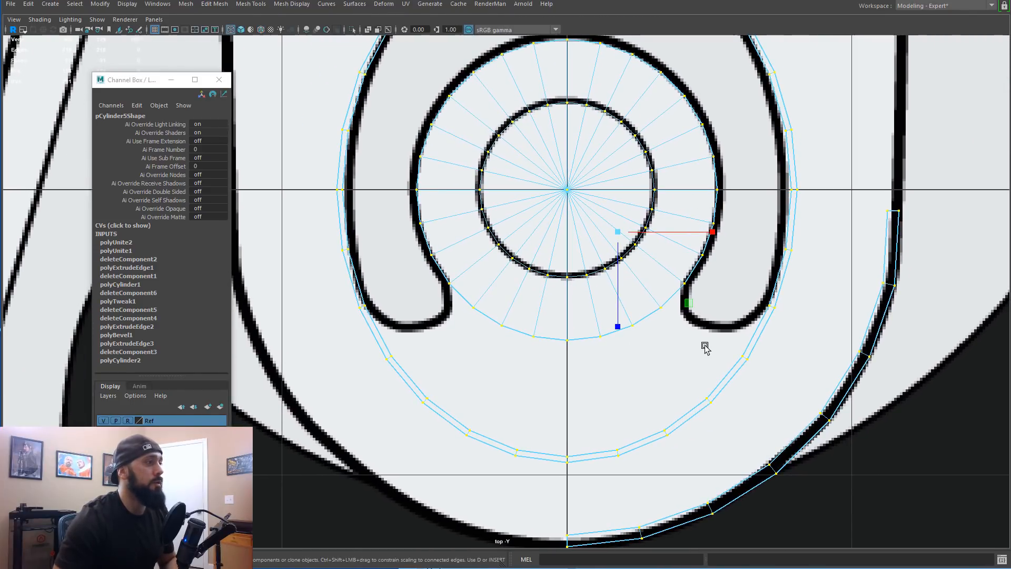
pyautogui.keyDown('alt'); pyautogui.moveTo(692, 349); pyautogui.dragTo(607, 323, button='middle'); pyautogui.keyUp('alt')
pyautogui.keyDown('alt'); pyautogui.moveTo(683, 306); pyautogui.dragTo(695, 329, button='middle'); pyautogui.keyUp('alt')
pyautogui.click(738, 339)
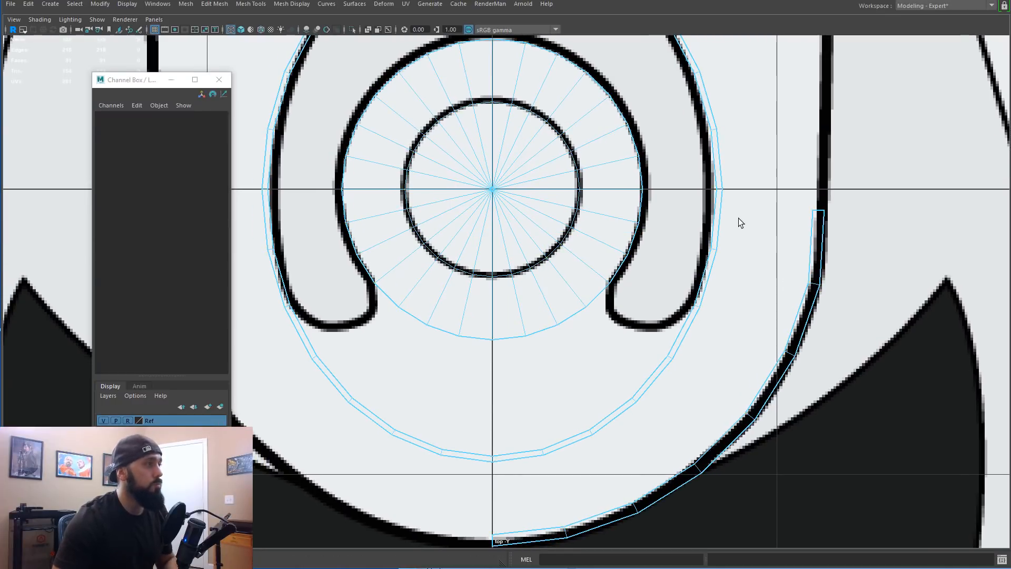
pyautogui.click(720, 223)
pyautogui.keyDown('alt'); pyautogui.moveTo(675, 350); pyautogui.dragTo(785, 294, button='middle'); pyautogui.keyUp('alt')
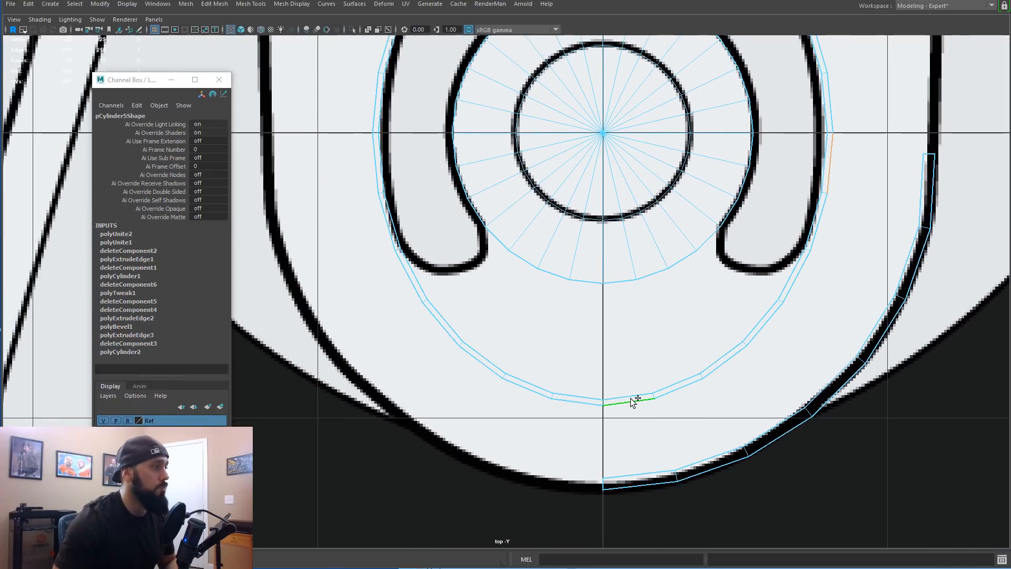
pyautogui.keyDown('alt'); pyautogui.moveTo(371, 166); pyautogui.dragTo(618, 197, button='middle'); pyautogui.keyUp('alt')
pyautogui.keyDown('alt'); pyautogui.moveTo(615, 193); pyautogui.dragTo(530, 190, button='right'); pyautogui.keyUp('alt')
pyautogui.moveTo(113, 83); pyautogui.dragTo(84, 189)
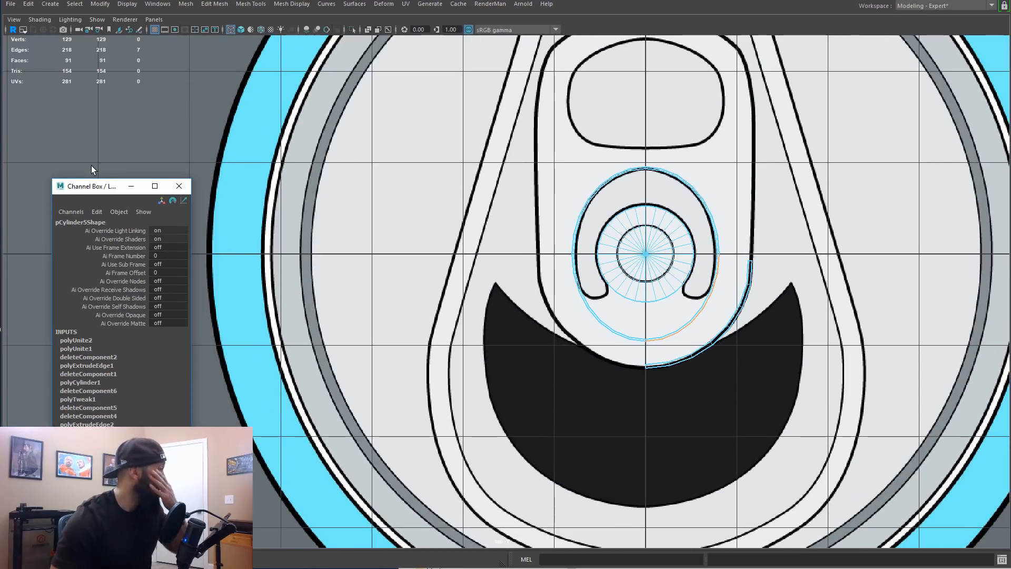
# Step: Add the quarter arc's inner edges to the selection and bridge them to the oval ring's lower-right outer edges
pyautogui.keyDown('alt'); pyautogui.moveTo(532, 215); pyautogui.dragTo(413, 127, button='middle'); pyautogui.keyUp('alt')
pyautogui.keyDown('alt'); pyautogui.moveTo(463, 195); pyautogui.dragTo(521, 244, button='right'); pyautogui.keyUp('alt')
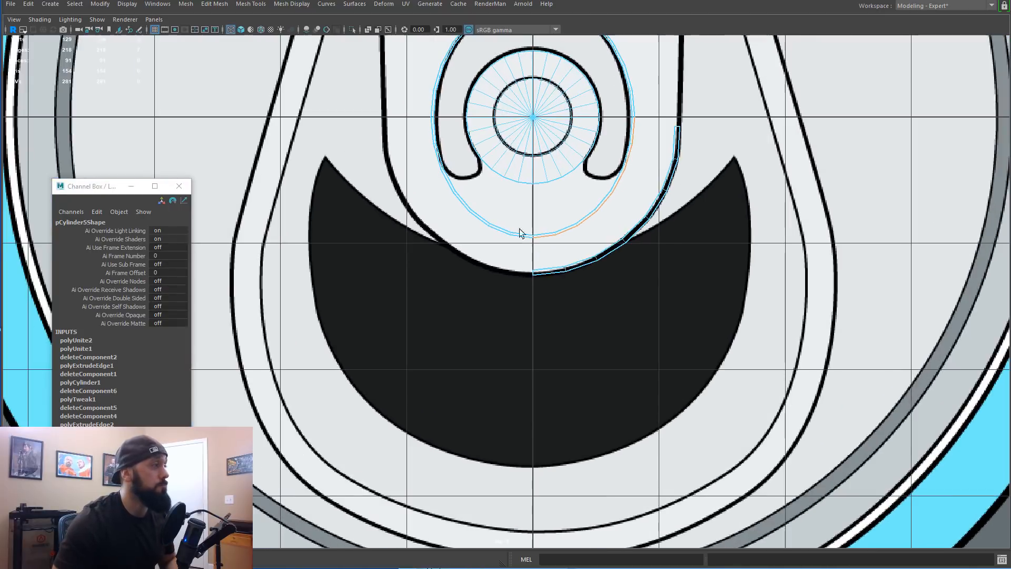
pyautogui.keyDown('alt'); pyautogui.moveTo(525, 261); pyautogui.dragTo(479, 311, button='middle'); pyautogui.keyUp('alt')
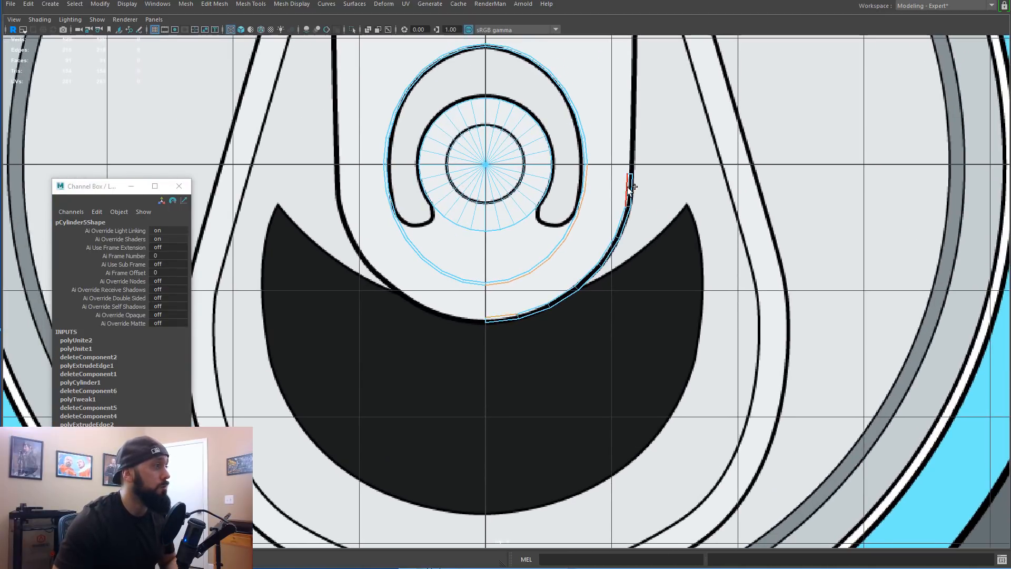
pyautogui.keyDown('alt'); pyautogui.moveTo(605, 198); pyautogui.dragTo(683, 214, button='middle'); pyautogui.keyUp('alt')
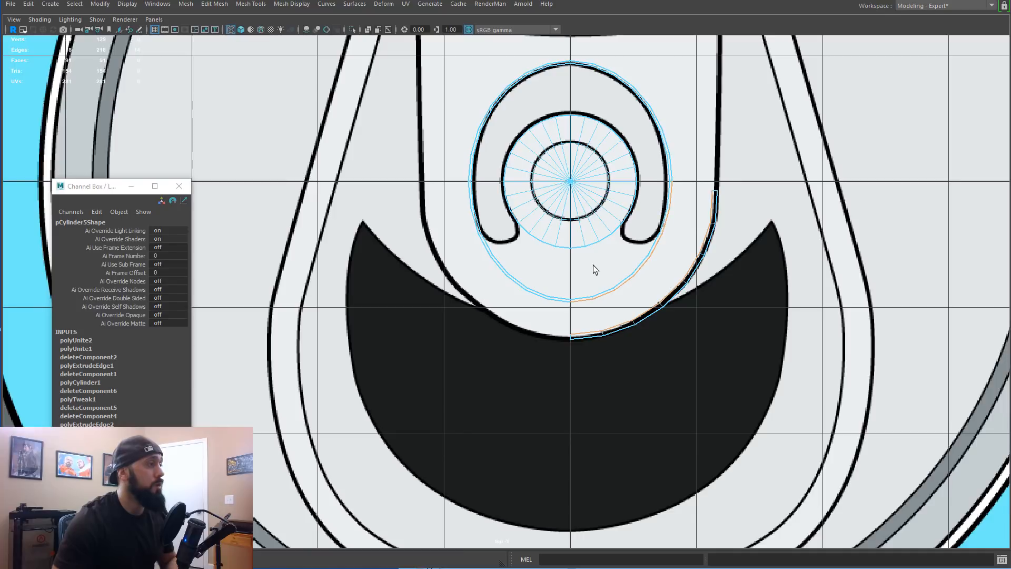
pyautogui.keyDown('shift'); pyautogui.rightClick(593, 298); pyautogui.keyUp('shift')
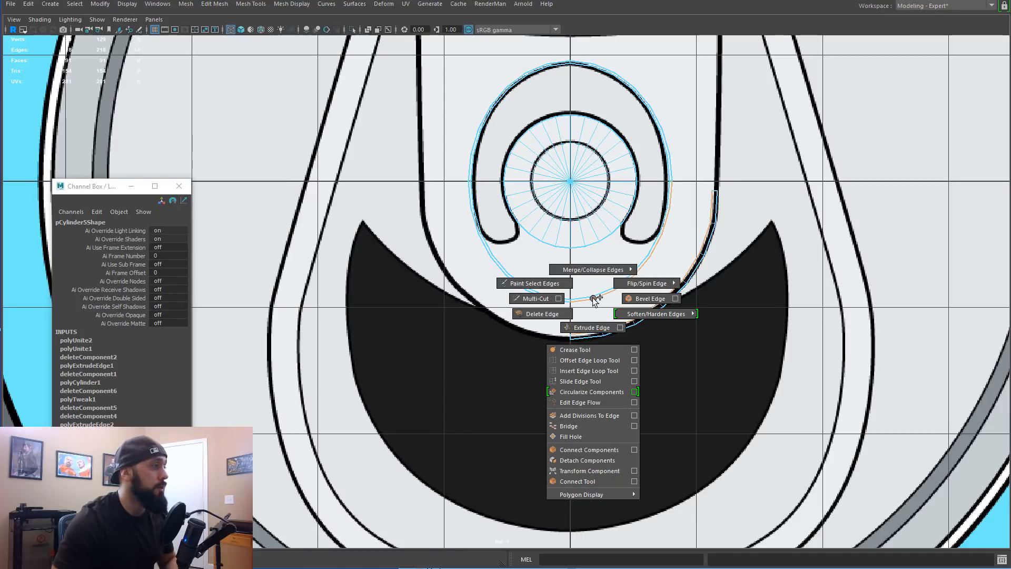
pyautogui.click(579, 427)
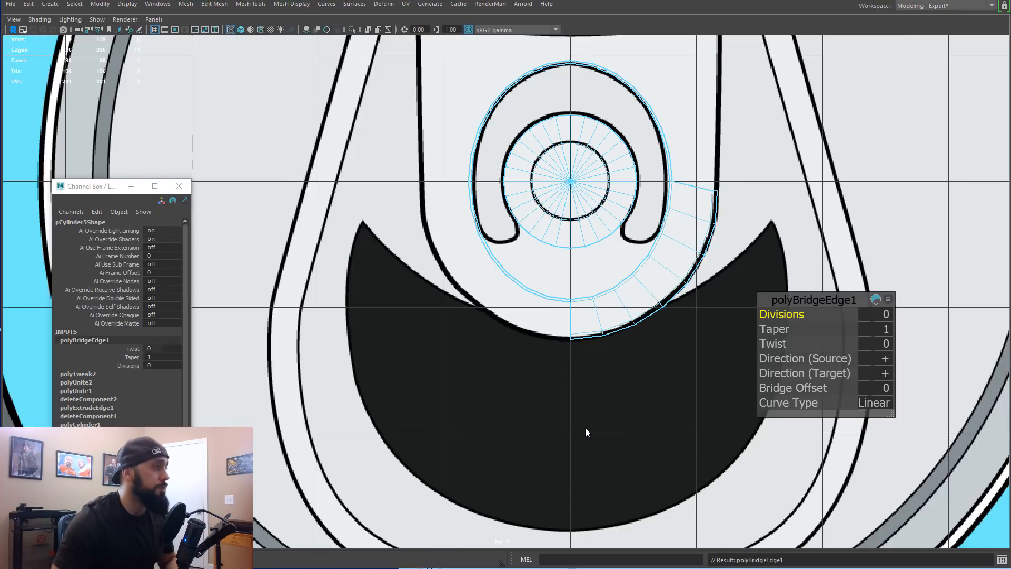
# Step: Flatten the bridge's upper end vertices to one horizontal line, scaling from a pivot on the oval ring's side vertex
pyautogui.scroll(2, 684, 219)
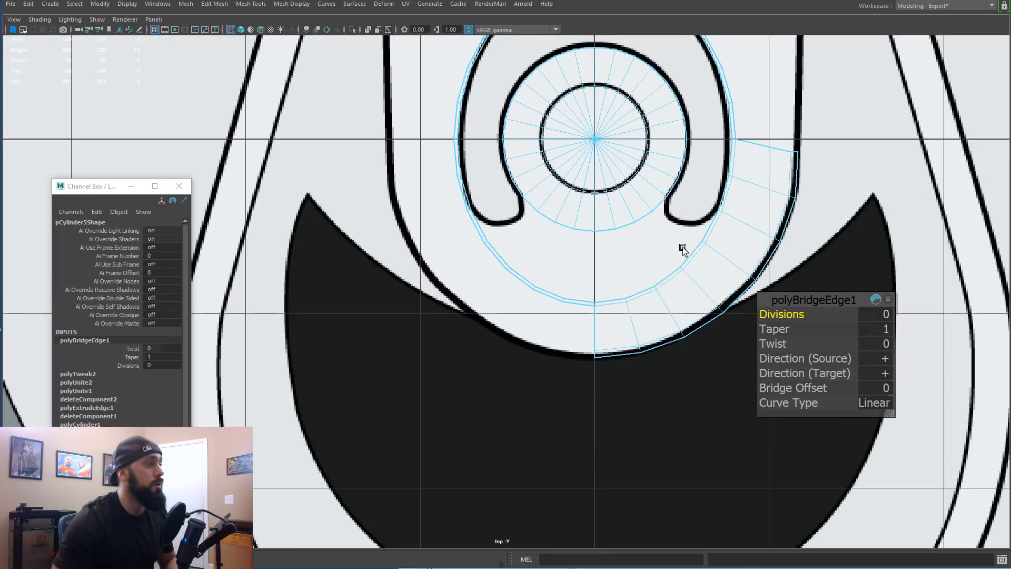
pyautogui.scroll(2, 753, 174)
pyautogui.keyDown('alt'); pyautogui.moveTo(784, 154); pyautogui.dragTo(588, 224, button='middle'); pyautogui.keyUp('alt')
pyautogui.scroll(3, 609, 219)
pyautogui.keyDown('alt'); pyautogui.moveTo(656, 186); pyautogui.dragTo(598, 238, button='middle'); pyautogui.keyUp('alt')
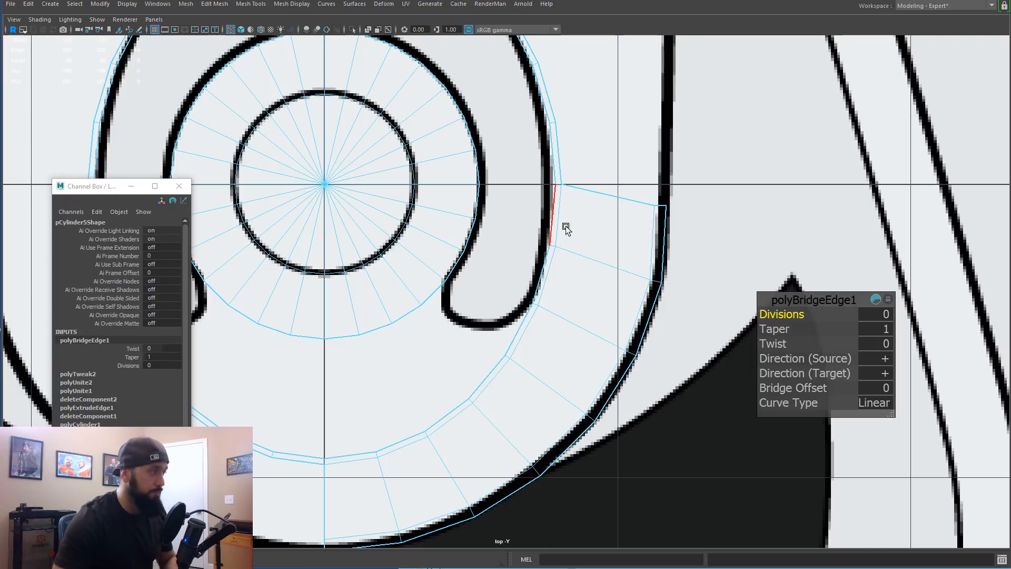
pyautogui.press('F9')
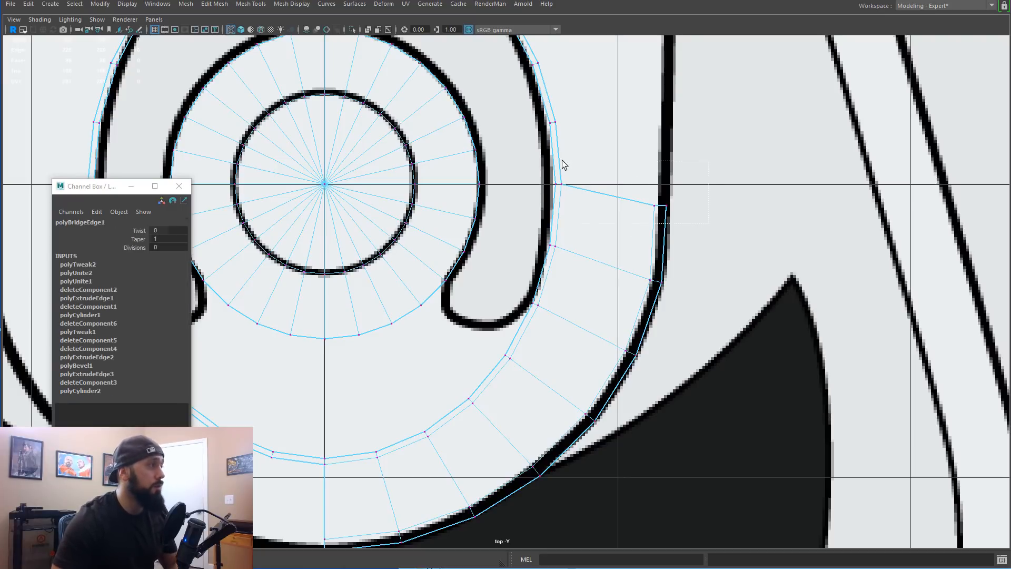
pyautogui.moveTo(563, 165); pyautogui.dragTo(550, 170)
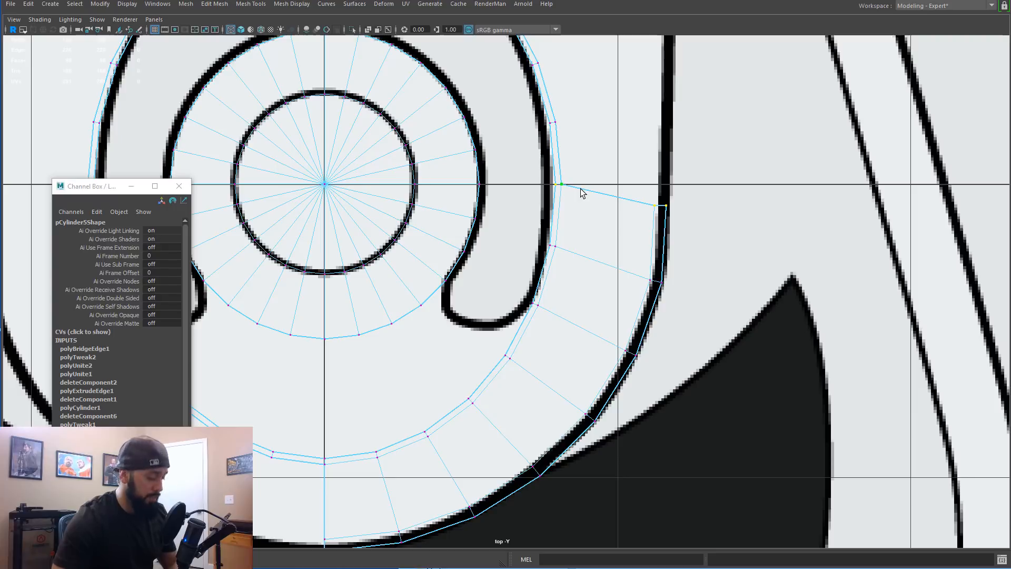
pyautogui.press('w')
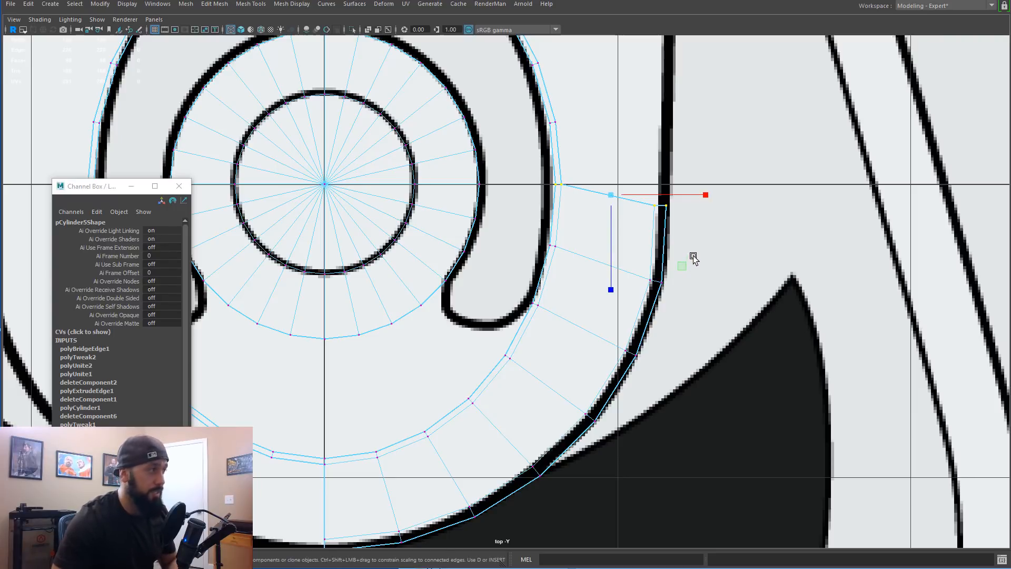
pyautogui.press('d')
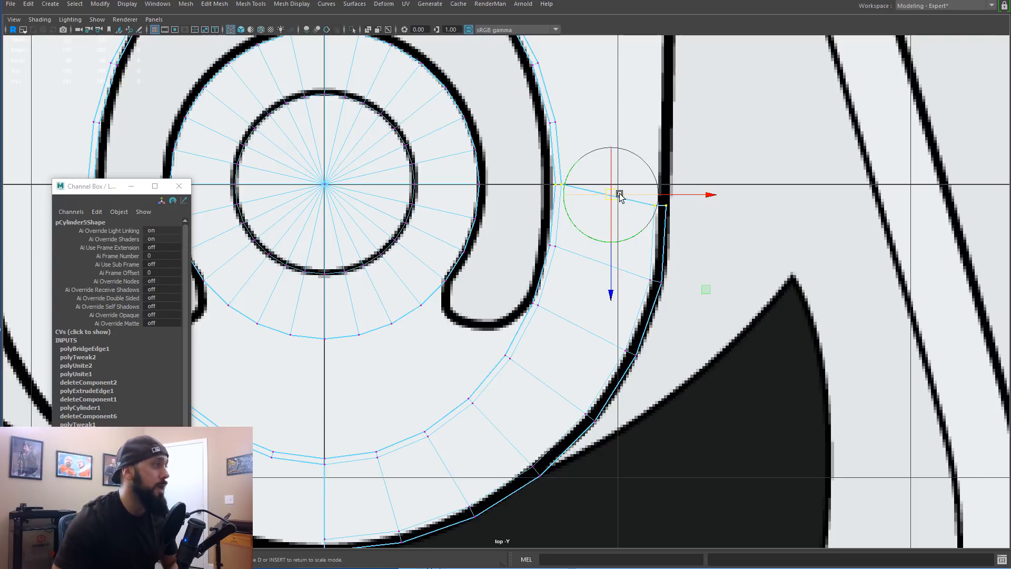
pyautogui.moveTo(612, 197); pyautogui.dragTo(564, 195)
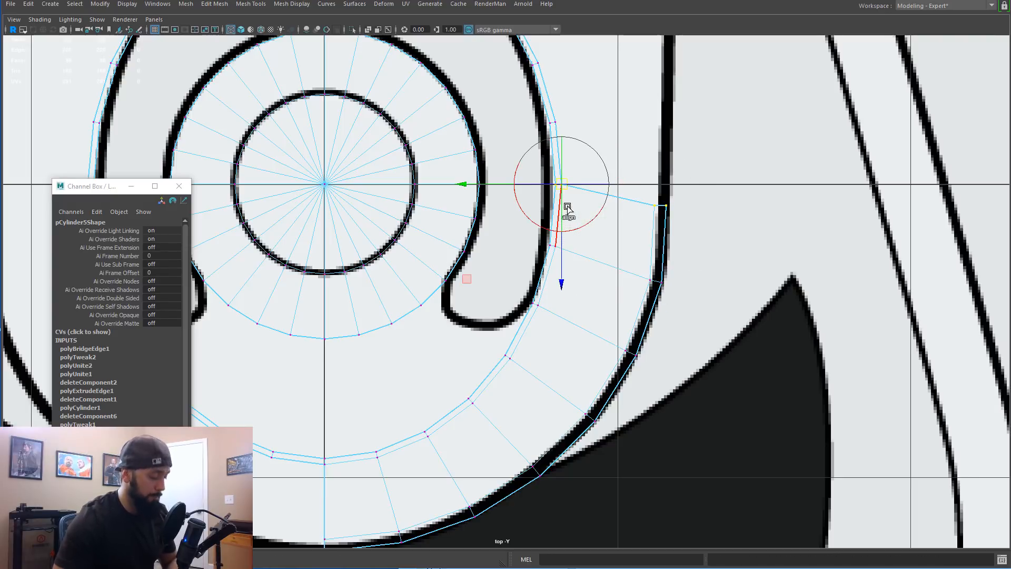
pyautogui.press('d')
pyautogui.moveTo(562, 279); pyautogui.dragTo(556, 141)
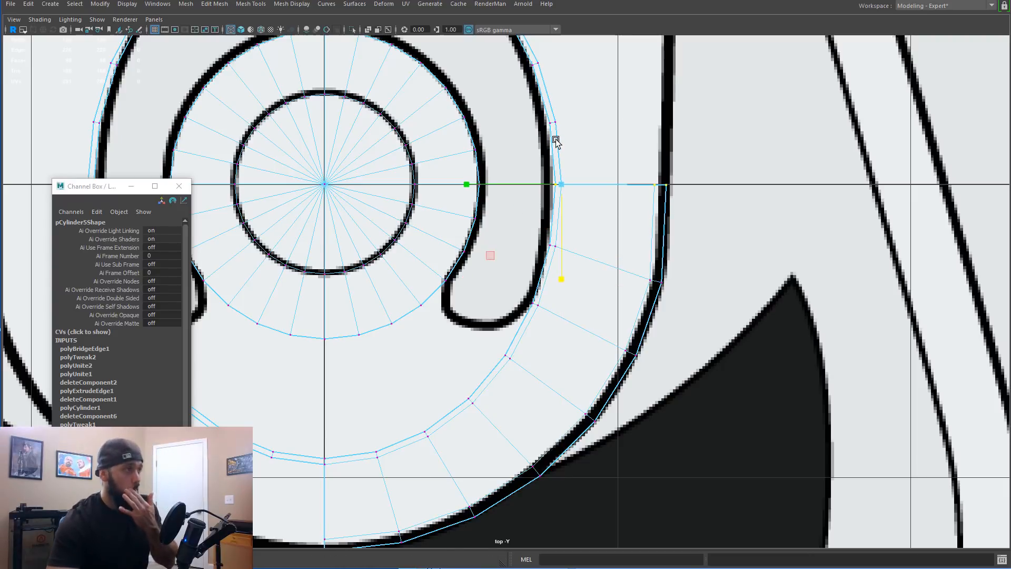
# Step: Undo the last scaling and repeat the flattening so the bridge's end vertices lie on the horizontal centre line
pyautogui.scroll(3, 609, 193)
pyautogui.keyDown('alt'); pyautogui.moveTo(626, 160); pyautogui.dragTo(694, 293, button='middle'); pyautogui.keyUp('alt')
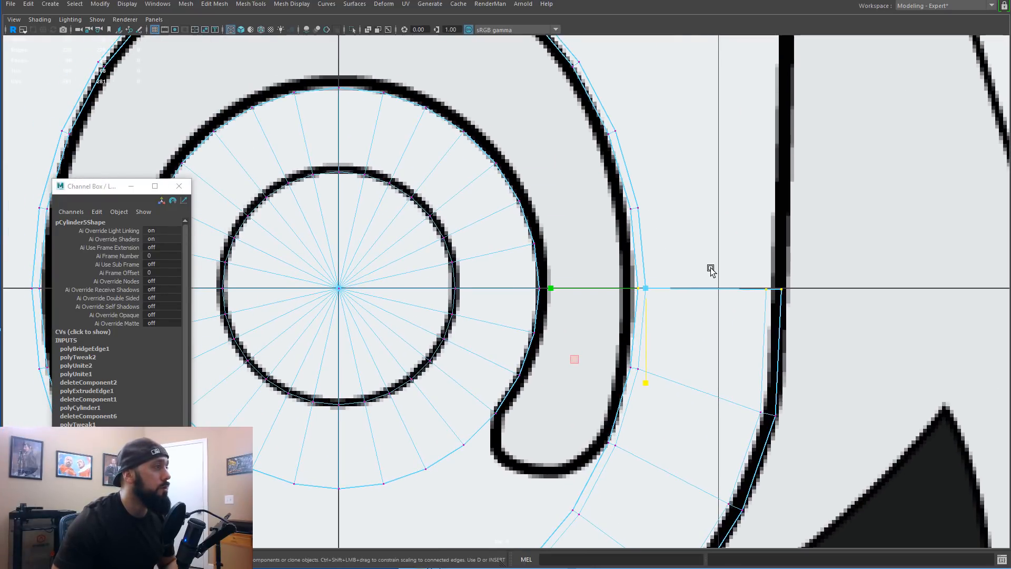
pyautogui.hotkey('ctrl', 'z')
pyautogui.moveTo(645, 383); pyautogui.dragTo(634, 277)
pyautogui.moveTo(687, 314); pyautogui.dragTo(618, 269)
pyautogui.press('q')
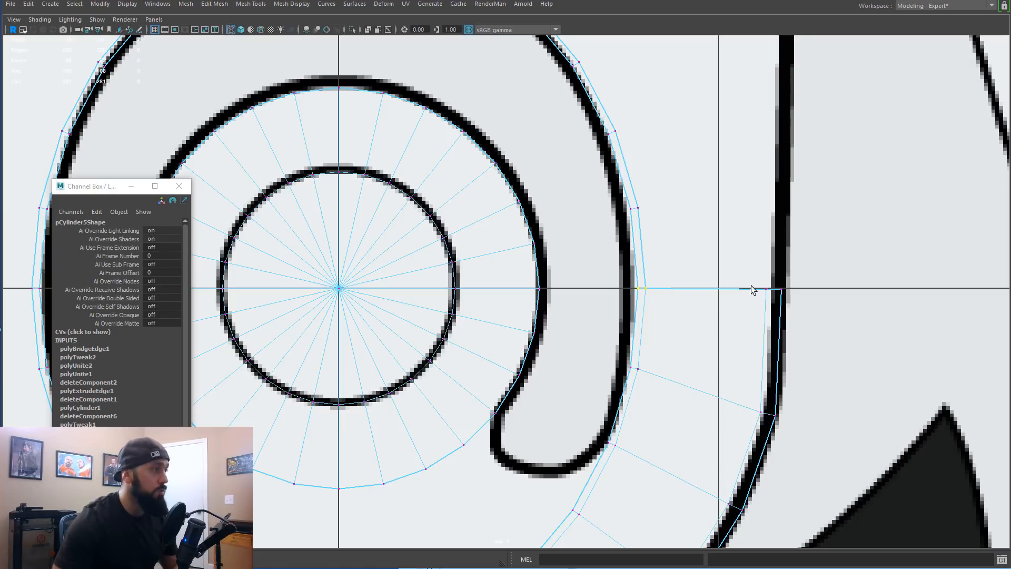
pyautogui.press('w')
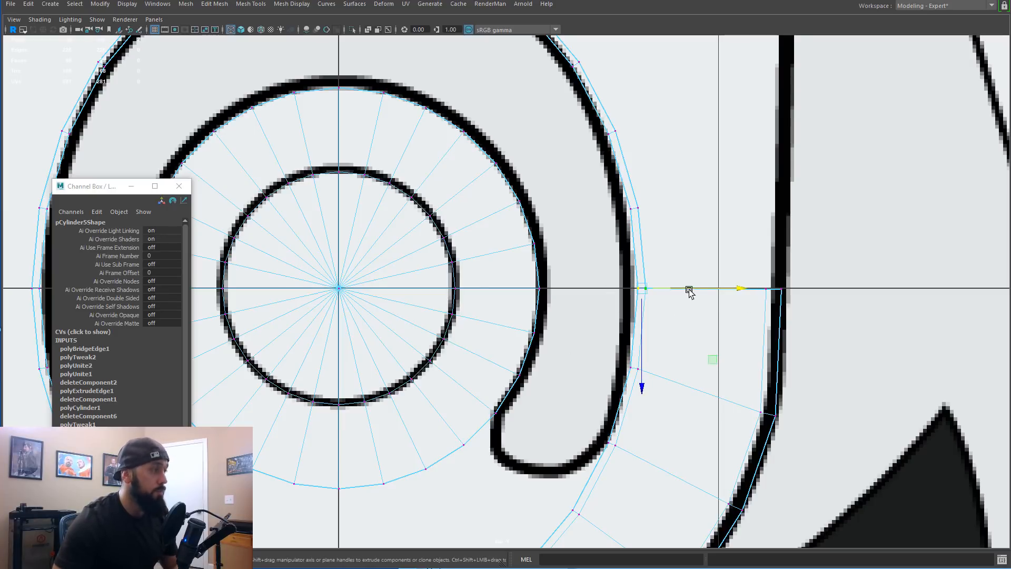
pyautogui.scroll(-3, 559, 457)
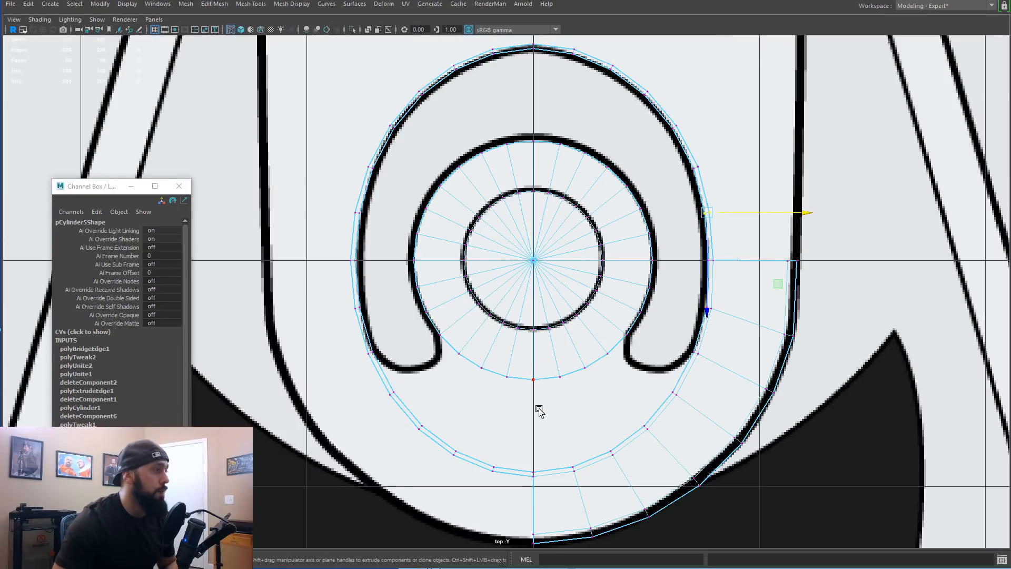
# Step: Bridge four outer edges on the inner disc's lower-right side to the four matching inner edges of the oval ring
pyautogui.moveTo(537, 356); pyautogui.dragTo(532, 323, button='right')
pyautogui.click(542, 378)
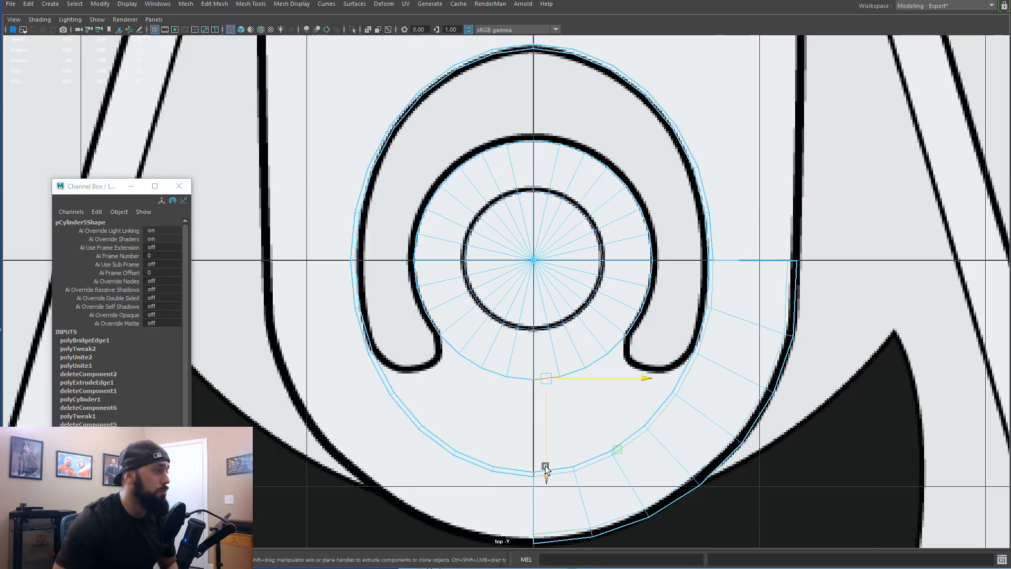
pyautogui.keyDown('shift'); pyautogui.click(580, 372); pyautogui.keyUp('shift')
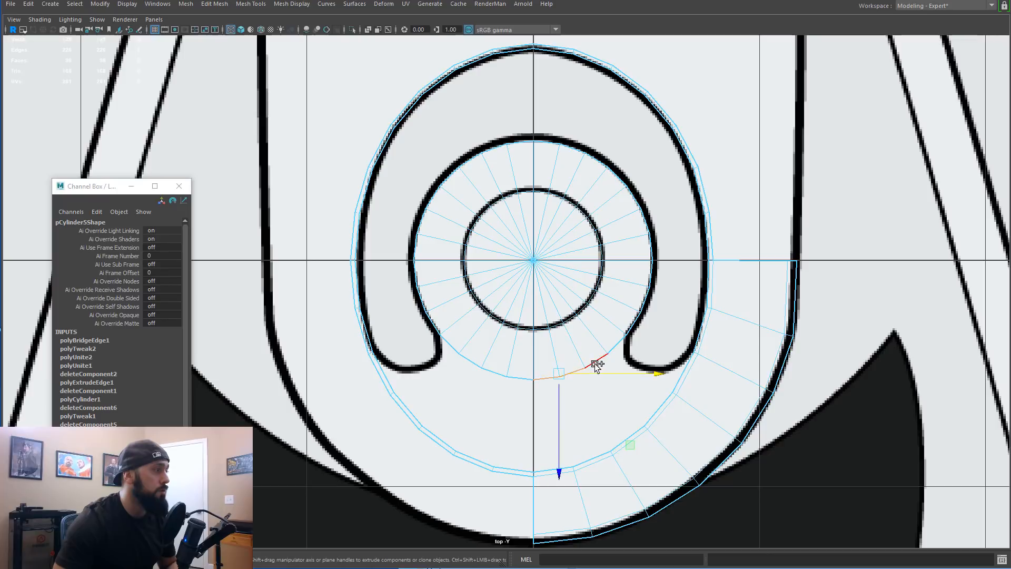
pyautogui.keyDown('shift'); pyautogui.click(614, 346); pyautogui.keyUp('shift')
pyautogui.keyDown('shift'); pyautogui.click(559, 467); pyautogui.keyUp('shift')
pyautogui.keyDown('shift'); pyautogui.click(596, 457); pyautogui.keyUp('shift')
pyautogui.keyDown('shift'); pyautogui.click(624, 442); pyautogui.keyUp('shift')
pyautogui.keyDown('shift'); pyautogui.click(647, 416); pyautogui.keyUp('shift')
pyautogui.keyDown('shift'); pyautogui.rightClick(584, 373); pyautogui.keyUp('shift')
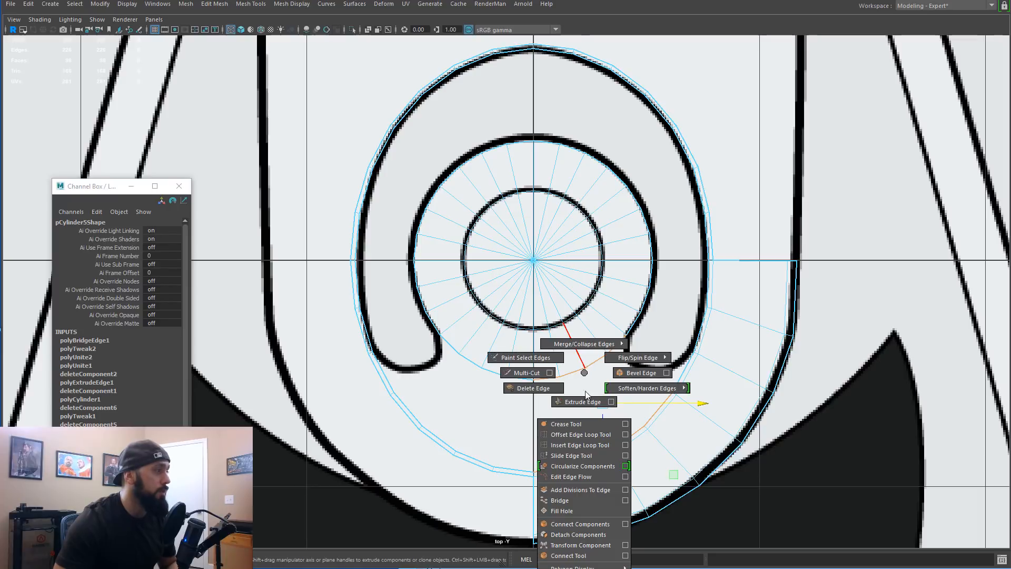
pyautogui.click(560, 500)
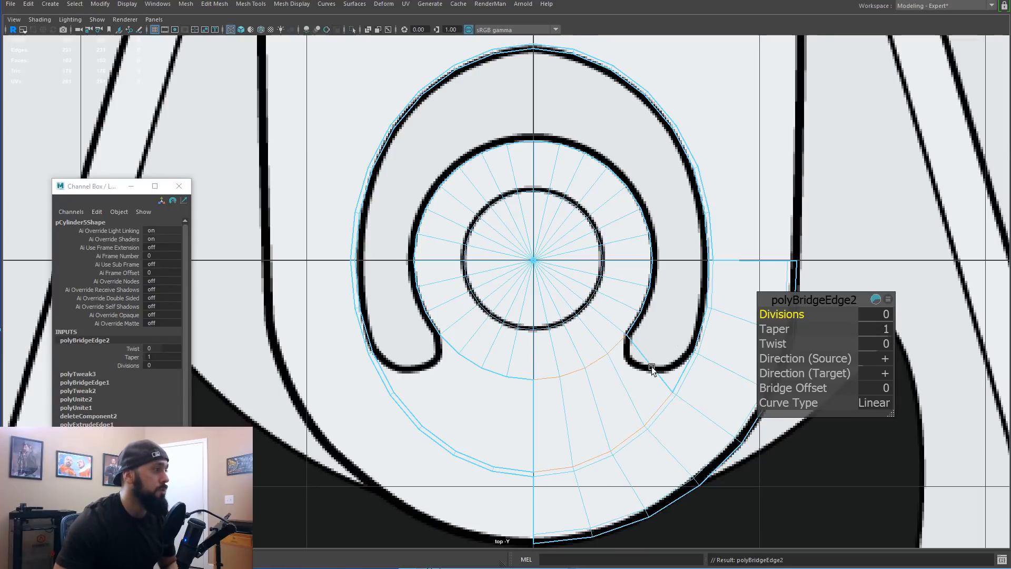
# Step: Give the disc-to-ring bridge three divisions and fit its end vertices to the rounded lower end of the reference slot
pyautogui.scroll(1, 662, 351)
pyautogui.keyDown('alt'); pyautogui.moveTo(677, 339); pyautogui.dragTo(595, 322, button='middle'); pyautogui.keyUp('alt')
pyautogui.scroll(1, 521, 317)
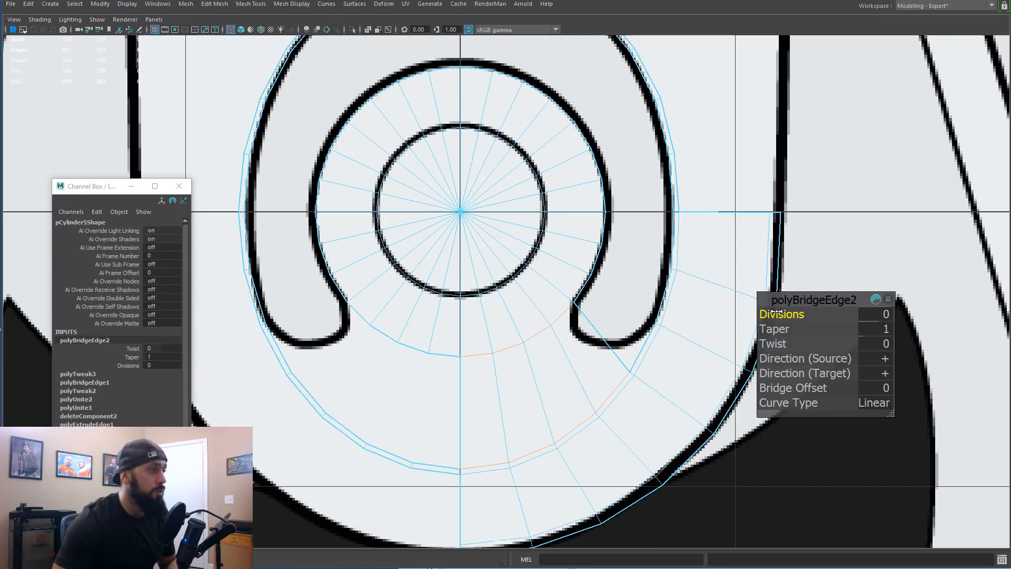
pyautogui.moveTo(801, 314); pyautogui.dragTo(934, 332)
pyautogui.scroll(2, 569, 361)
pyautogui.keyDown('alt'); pyautogui.moveTo(624, 348); pyautogui.dragTo(594, 351, button='middle'); pyautogui.keyUp('alt')
pyautogui.press('q')
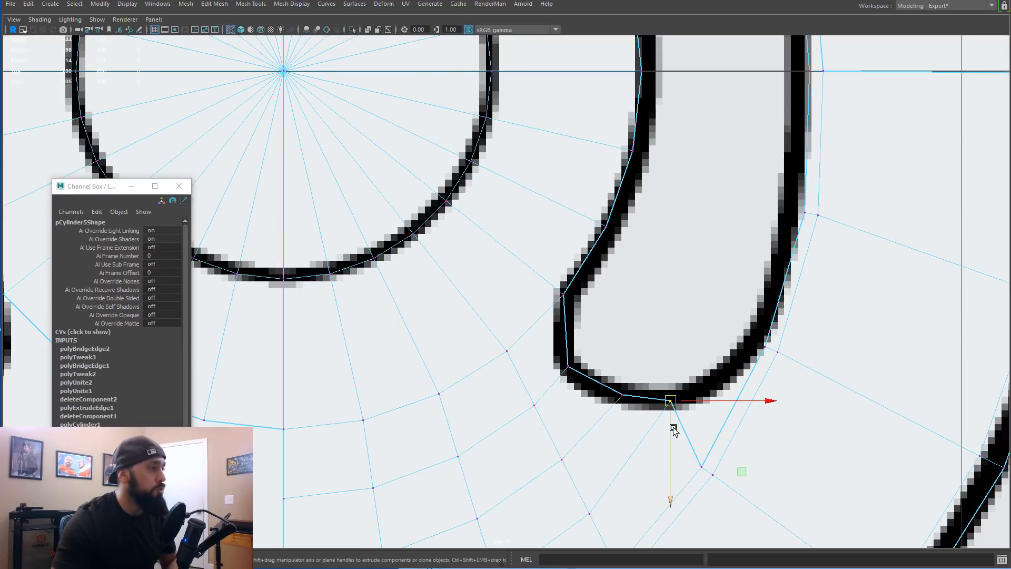
pyautogui.press('q')
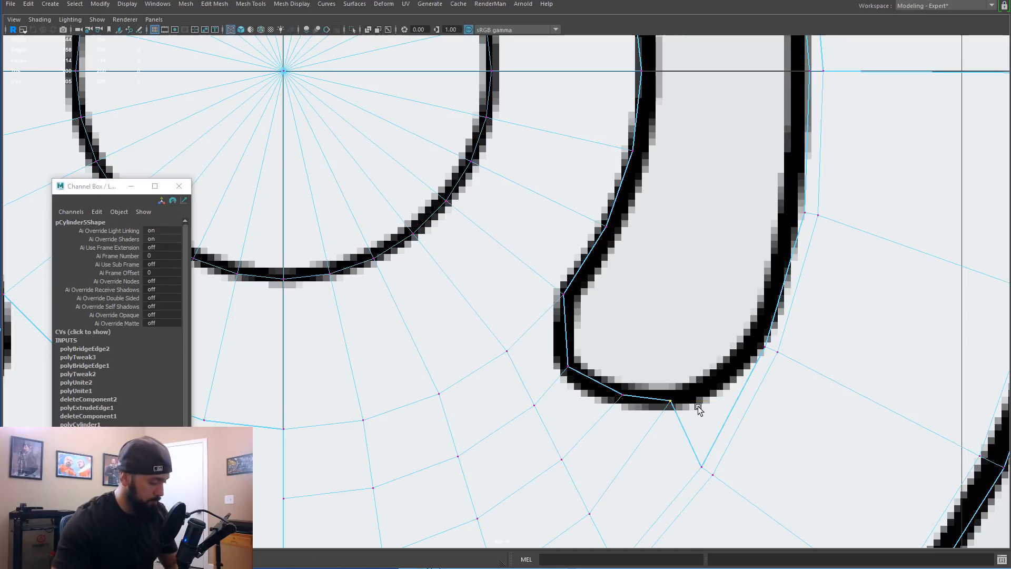
# Step: Extrude the bridge's short end edge beside the slot up toward the oval ring's inner side
pyautogui.press('F10')
pyautogui.click(690, 438)
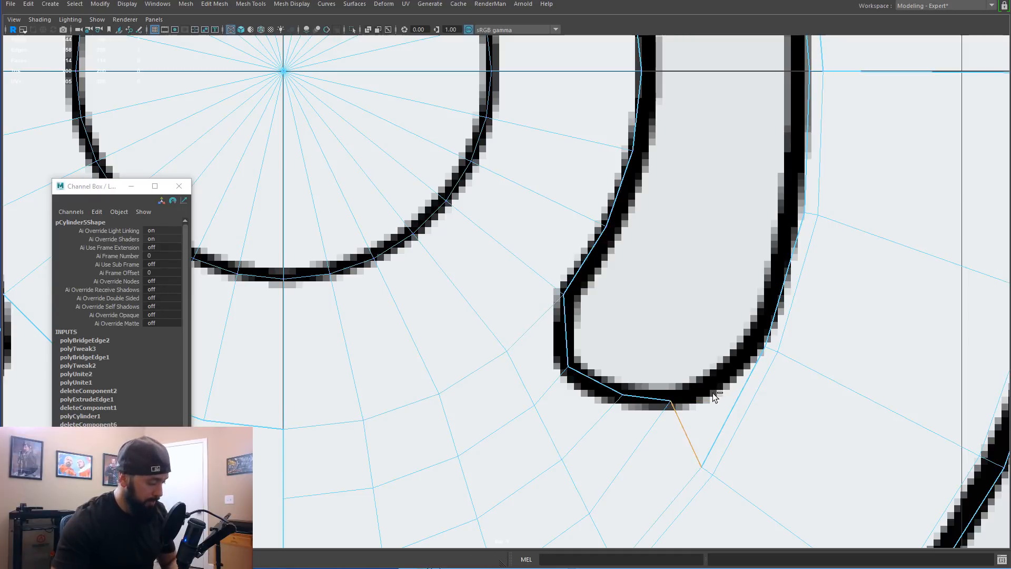
pyautogui.hotkey('ctrl', 'e')
pyautogui.press('w')
pyautogui.moveTo(686, 435); pyautogui.dragTo(719, 368)
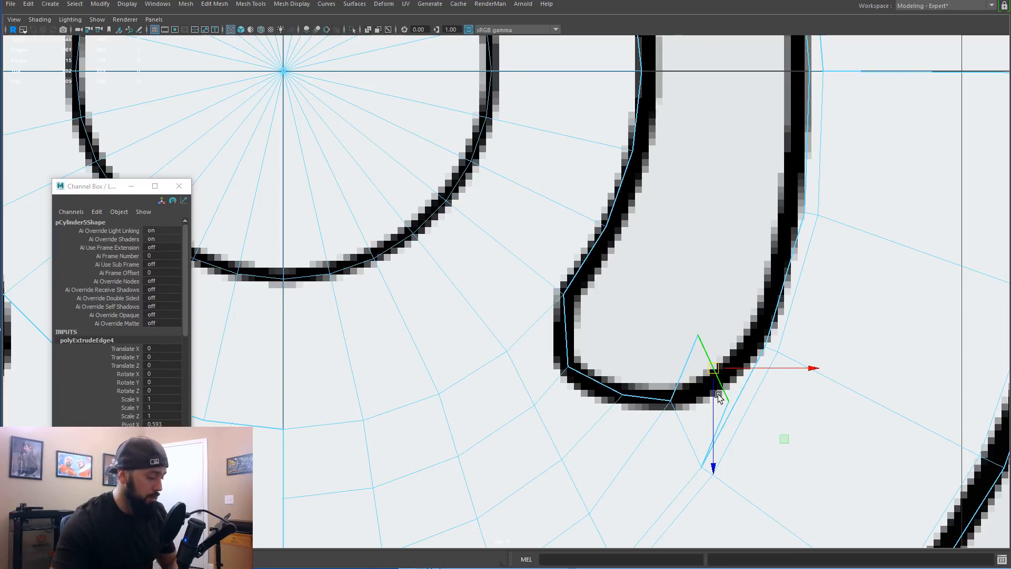
# Step: Merge the extruded edge's two new vertices and weld them to the oval ring's adjacent inner vertex
pyautogui.press('F9')
pyautogui.moveTo(669, 312); pyautogui.dragTo(750, 404)
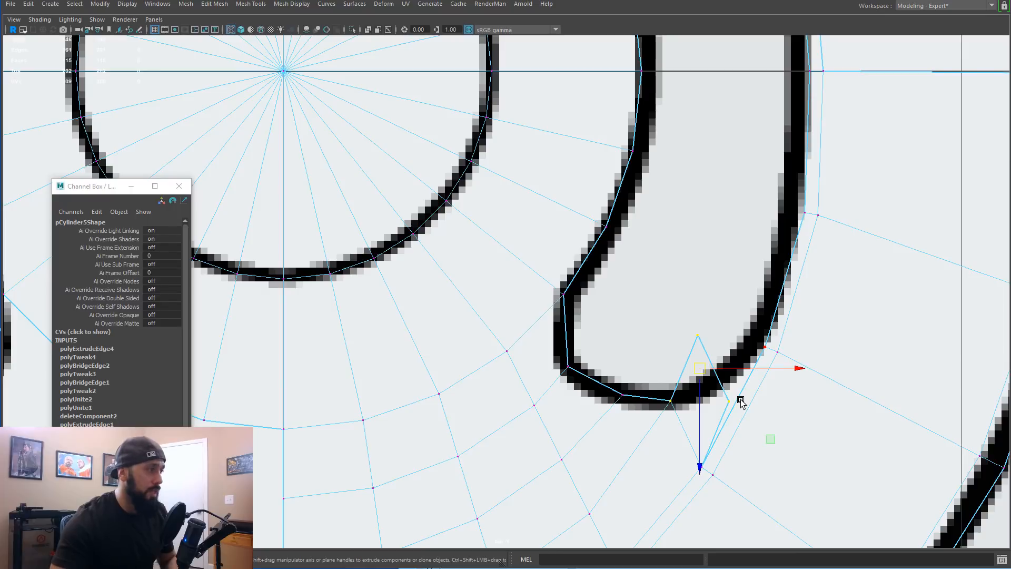
pyautogui.keyDown('ctrl'); pyautogui.moveTo(684, 418); pyautogui.dragTo(642, 381); pyautogui.keyUp('ctrl')
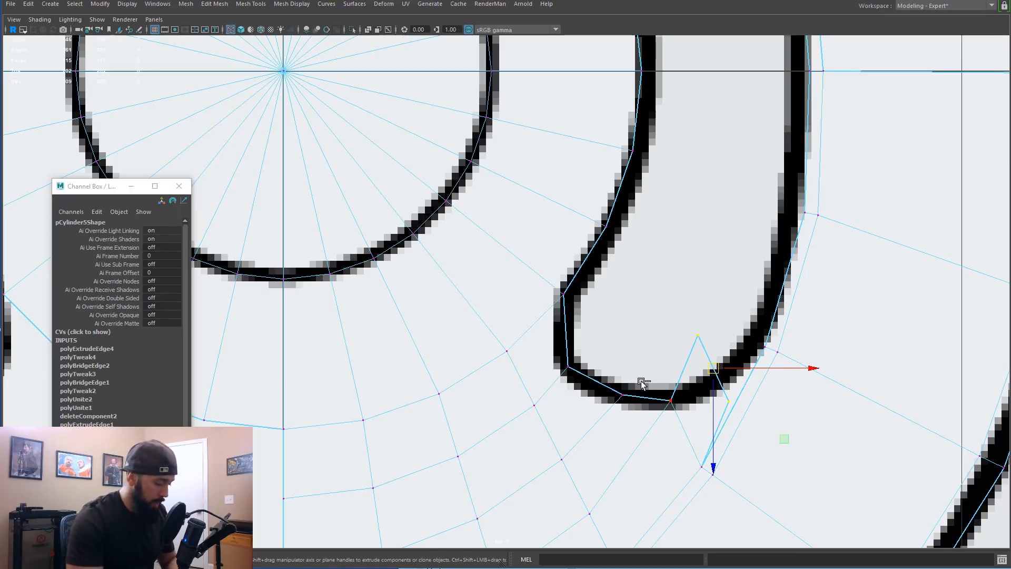
pyautogui.press('g')
pyautogui.moveTo(706, 353); pyautogui.dragTo(780, 363)
pyautogui.press('w')
pyautogui.press('q')
pyautogui.press('g')
pyautogui.keyDown('alt'); pyautogui.moveTo(732, 369); pyautogui.dragTo(775, 352, button='middle'); pyautogui.keyUp('alt')
# Step: Adjust the vertices at the slot's lower-left corner to follow the reference outline
pyautogui.moveTo(599, 337); pyautogui.dragTo(614, 380)
pyautogui.press('w')
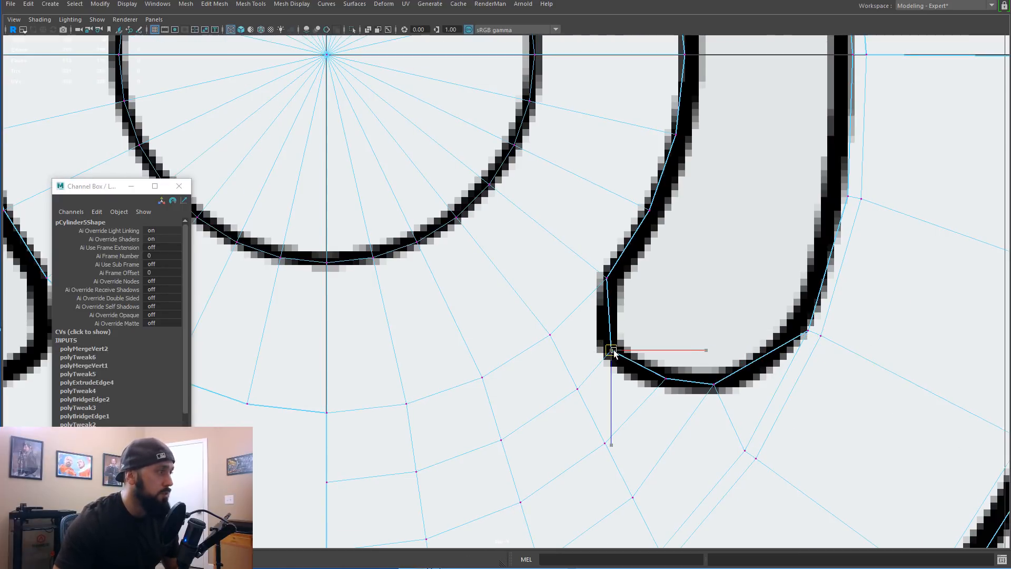
pyautogui.moveTo(669, 382); pyautogui.dragTo(661, 374, button='middle')
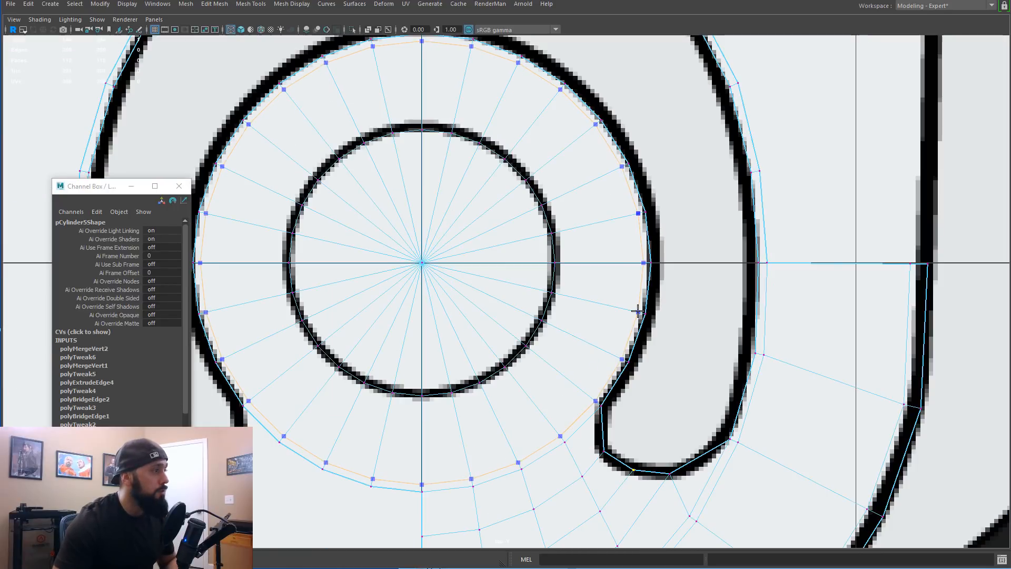
# Step: Insert an edge loop around the inner disc just inside its outer edge with Multi-Cut
pyautogui.keyDown('ctrl'); pyautogui.click(638, 311); pyautogui.keyUp('ctrl')
pyautogui.scroll(3, 682, 399)
pyautogui.keyDown('alt'); pyautogui.moveTo(681, 399); pyautogui.dragTo(675, 243, button='middle'); pyautogui.keyUp('alt')
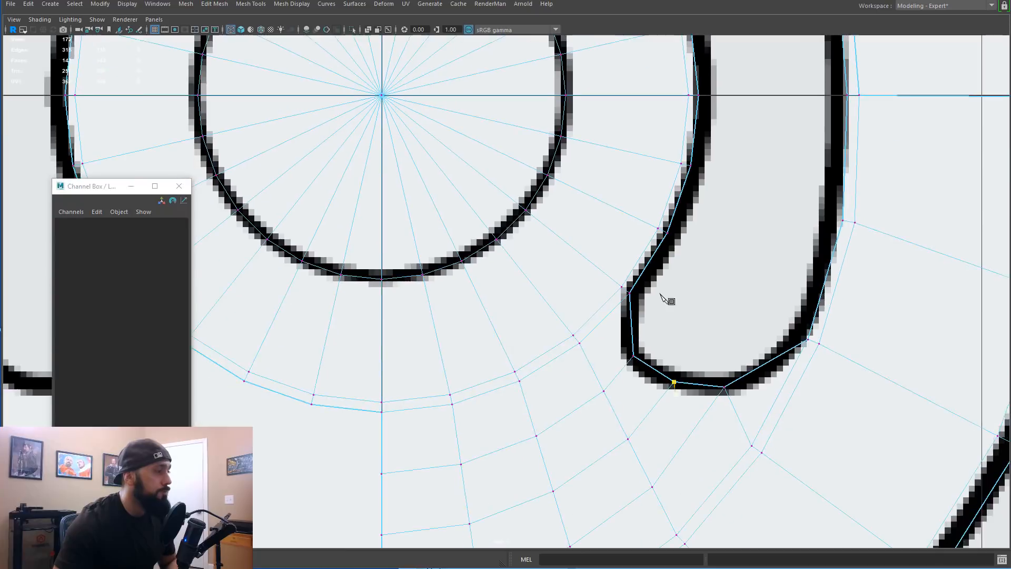
# Step: Delete the outer of the two closely spaced edge runs between the slot's lower-left corner and the disc's centre line
pyautogui.scroll(2, 665, 278)
pyautogui.keyDown('alt'); pyautogui.moveTo(664, 278); pyautogui.dragTo(653, 259, button='middle'); pyautogui.keyUp('alt')
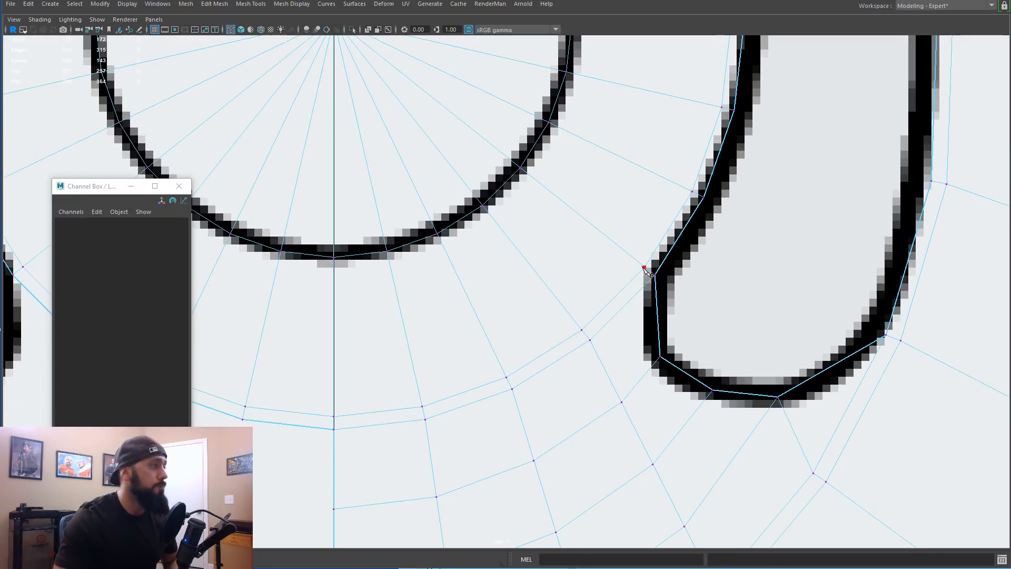
pyautogui.press('F10')
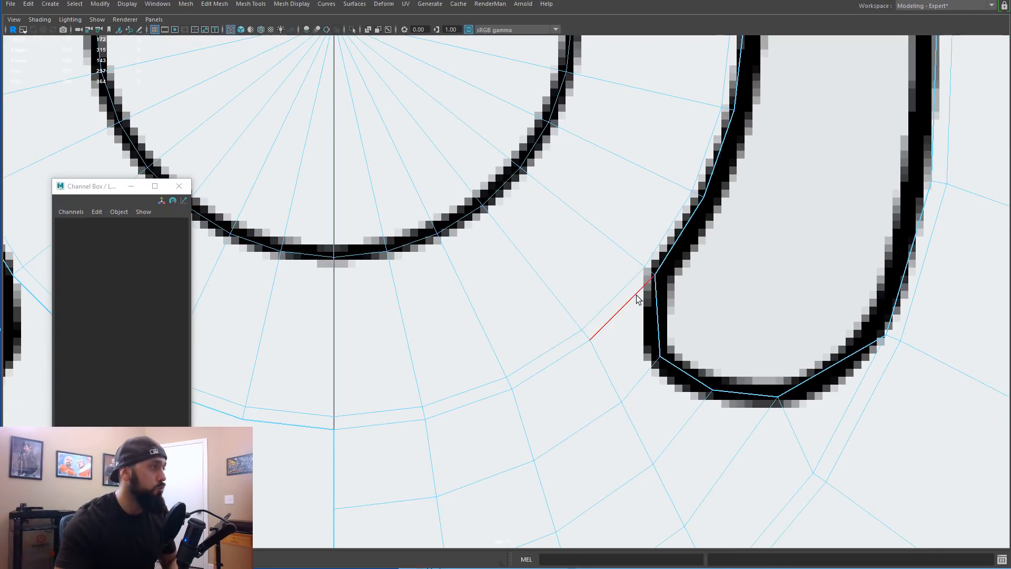
pyautogui.click(636, 295)
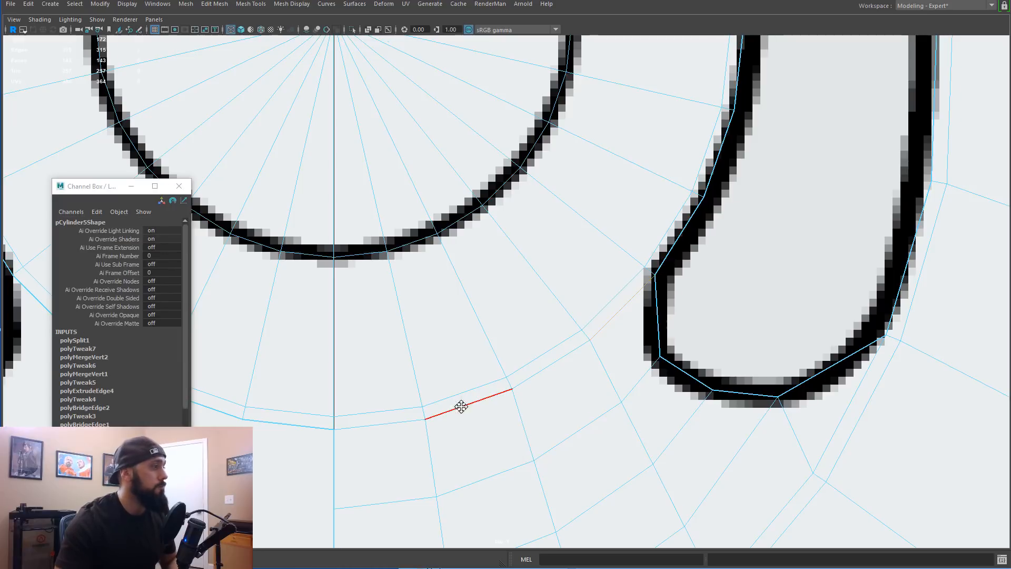
pyautogui.keyDown('alt'); pyautogui.moveTo(453, 406); pyautogui.dragTo(526, 390, button='middle'); pyautogui.keyUp('alt')
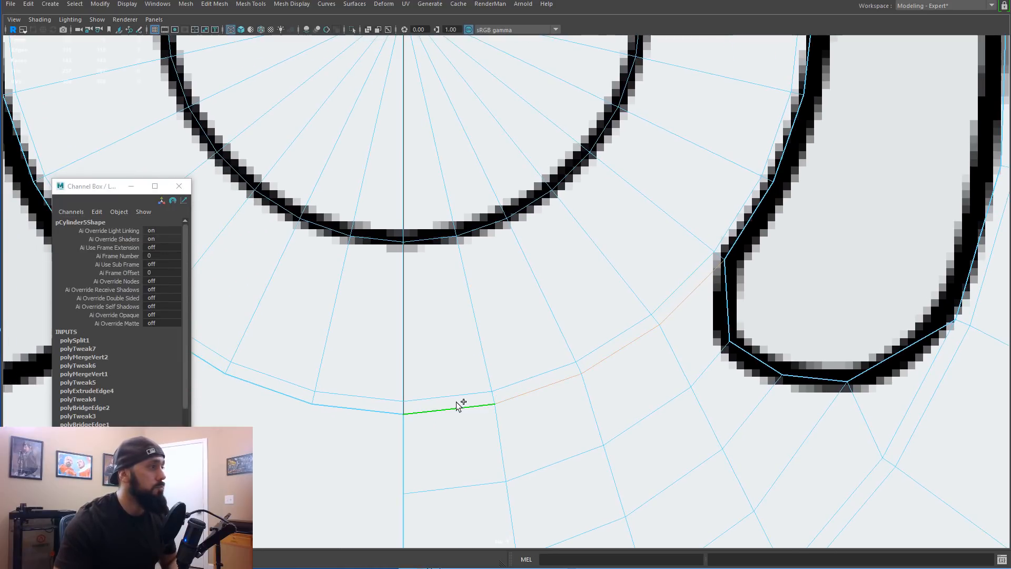
pyautogui.hotkey('ctrl', 'Delete')
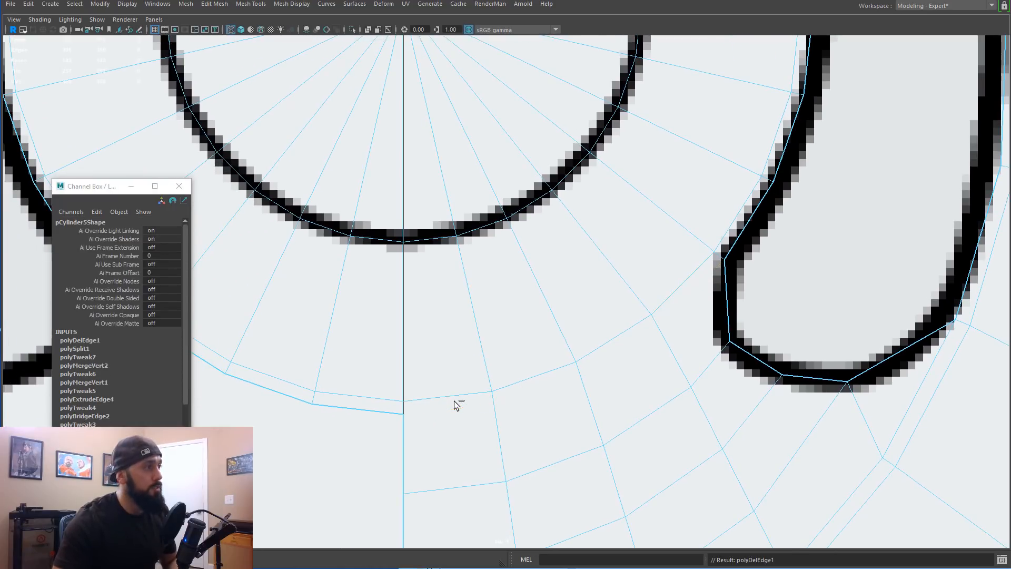
# Step: Cut supporting edges just outside the slot's lower-left corner and along its bottom outline with Multi-Cut
pyautogui.hotkey('ctrl', 'shift', 'x')
pyautogui.click(714, 253)
pyautogui.click(719, 352)
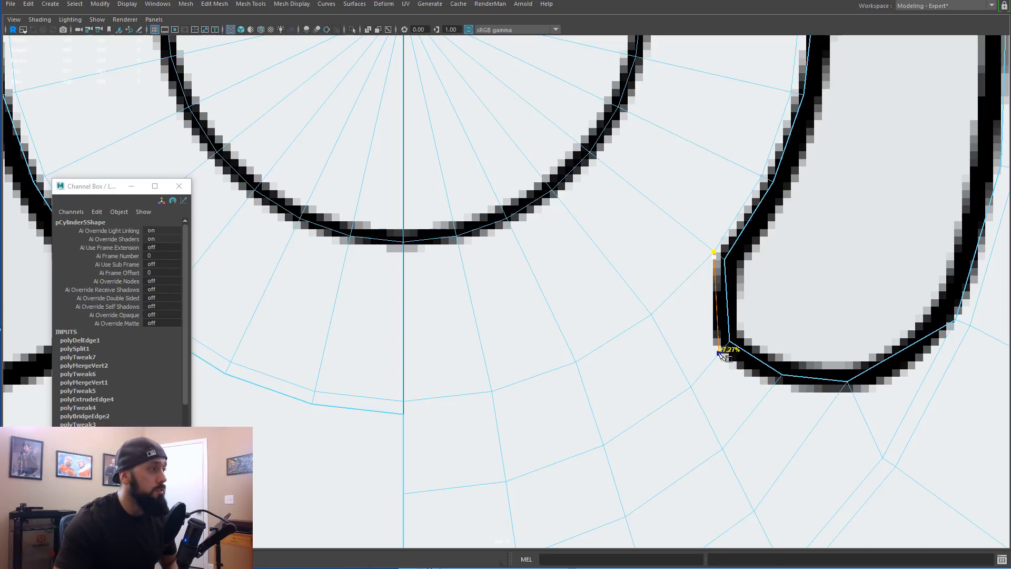
pyautogui.press('Return')
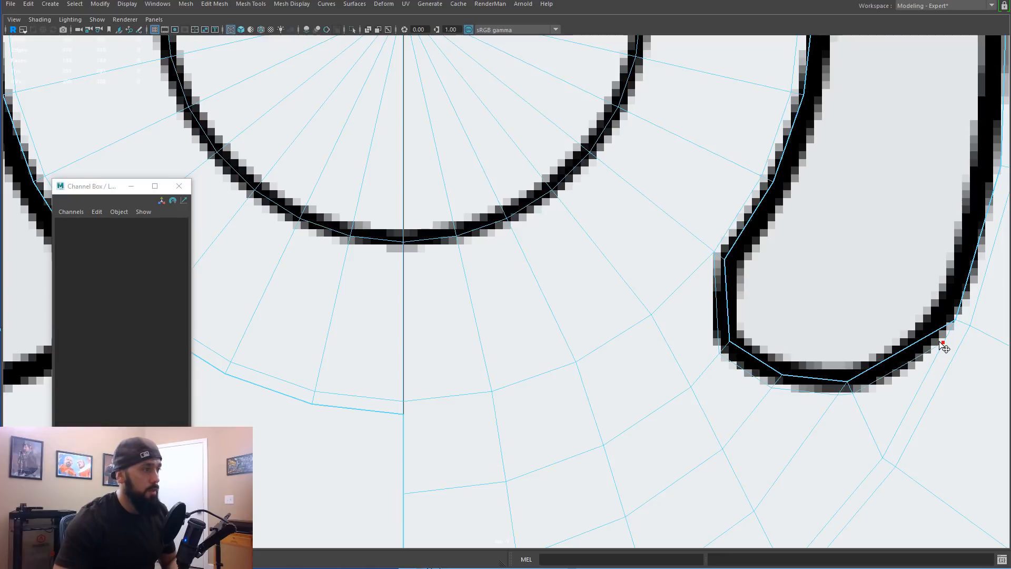
pyautogui.click(837, 395)
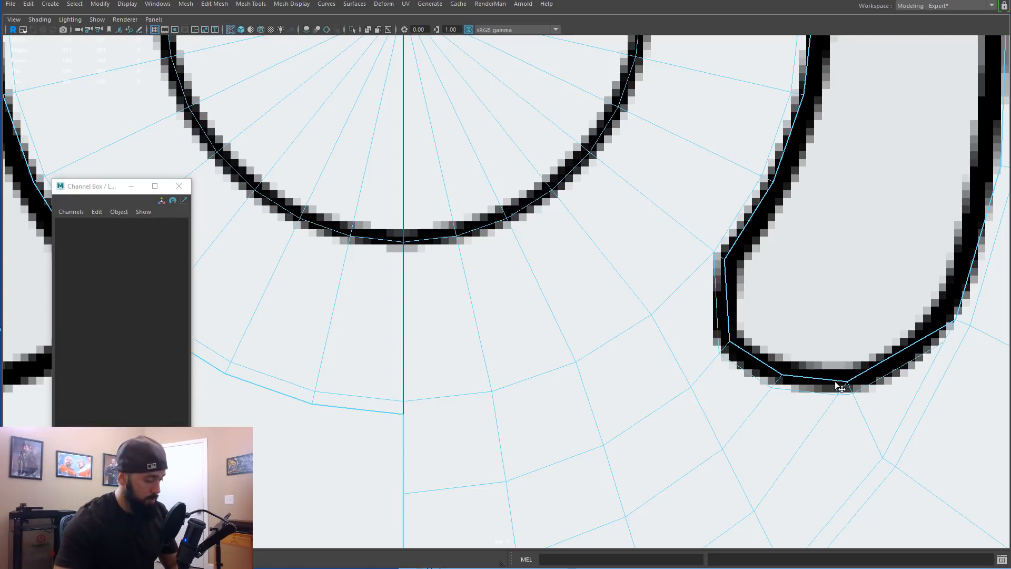
pyautogui.press('Return')
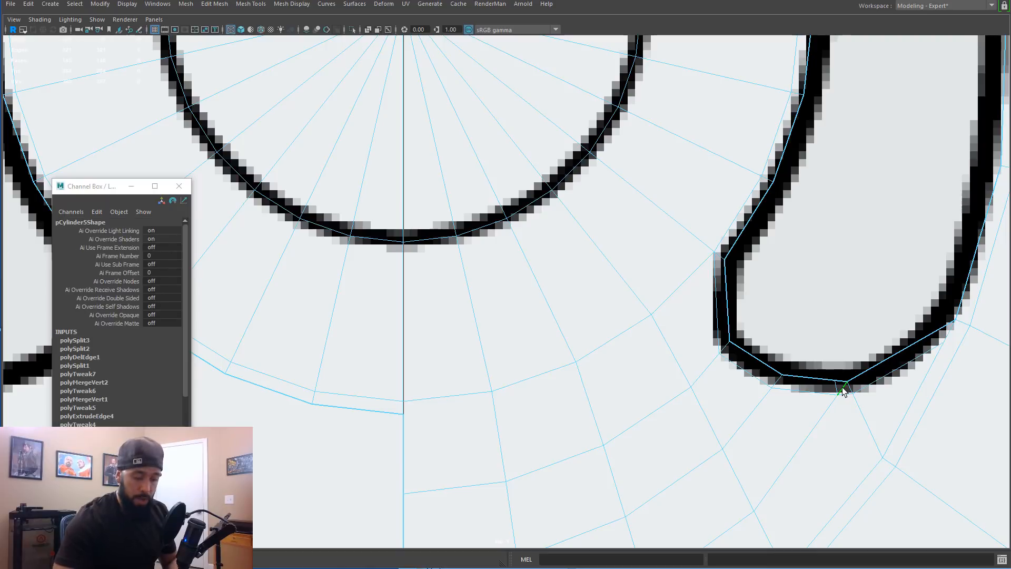
pyautogui.hotkey('ctrl', 'z')
# Step: Cut an edge from the supporting loop's vertex to the slot outline near its lower-right corner
pyautogui.scroll(5, 842, 391)
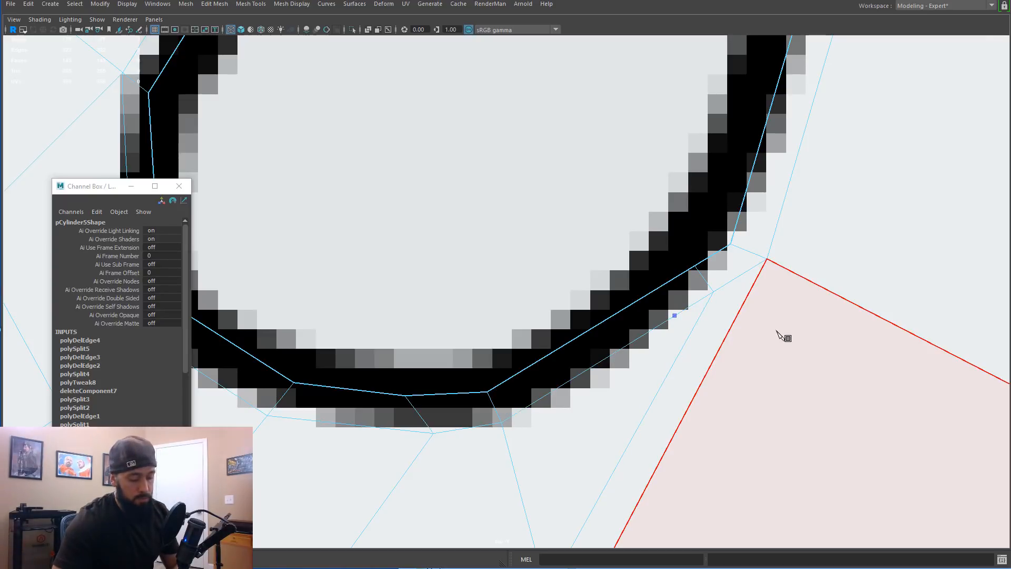
pyautogui.hotkey('ctrl', 'shift', 'x')
pyautogui.press('q')
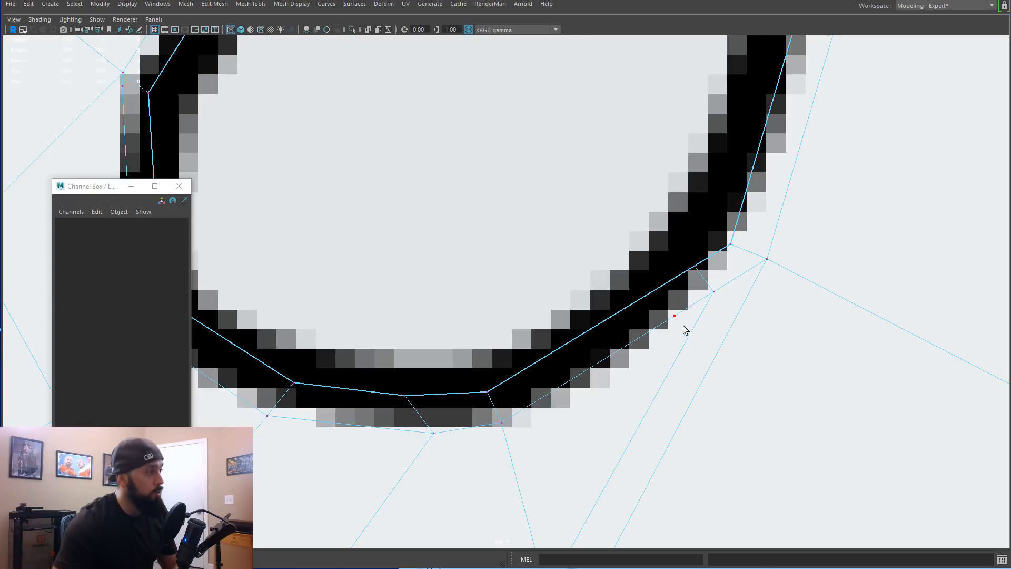
pyautogui.click(672, 312)
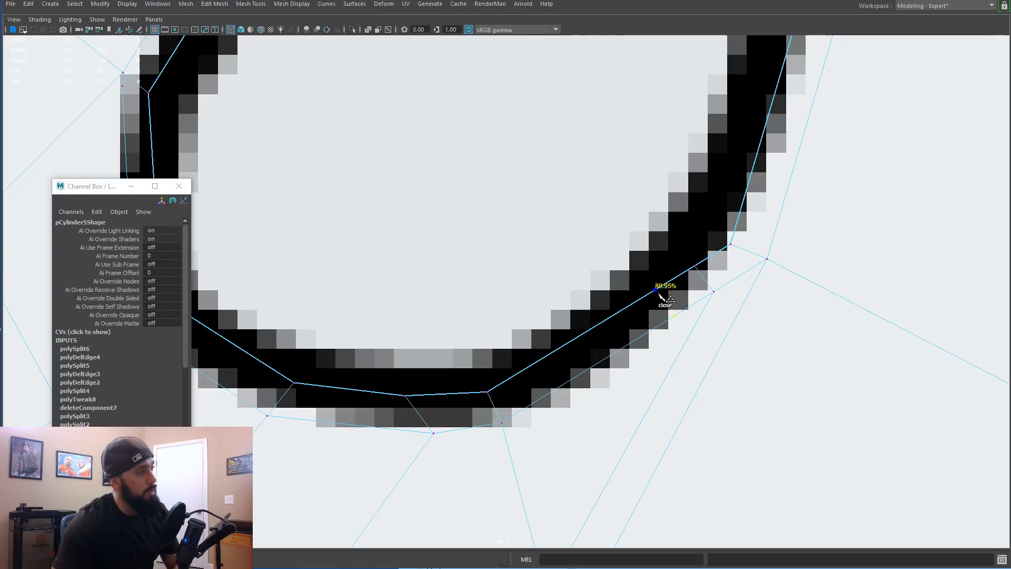
pyautogui.press('Return')
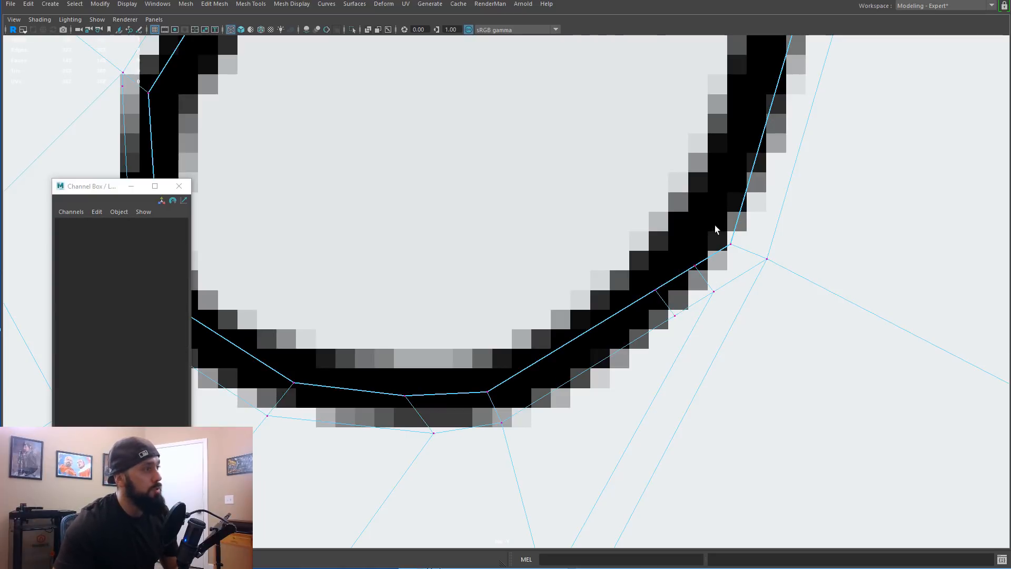
# Step: Adjust the vertices at the slot's lower-right corner to follow the reference outline
pyautogui.moveTo(774, 267); pyautogui.dragTo(757, 242)
pyautogui.press('w')
pyautogui.moveTo(690, 248); pyautogui.dragTo(717, 296)
pyautogui.scroll(-2, 719, 285)
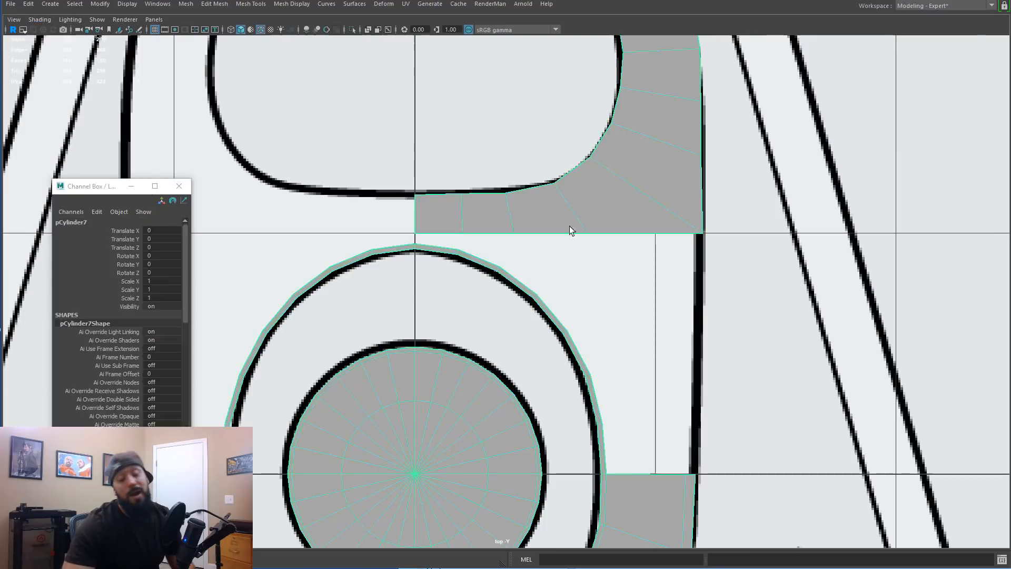
# Step: Extend the open edges between the tab's upper ring and lower body to close the gap on the right half
pyautogui.scroll(3, 764, 198)
pyautogui.moveTo(584, 284); pyautogui.dragTo(585, 265)
pyautogui.keyDown('shift'); pyautogui.moveTo(584, 265); pyautogui.dragTo(584, 295); pyautogui.keyUp('shift')
pyautogui.keyDown('shift'); pyautogui.click(404, 219); pyautogui.keyUp('shift')
pyautogui.keyDown('alt'); pyautogui.moveTo(672, 244); pyautogui.dragTo(613, 368, button='middle'); pyautogui.keyUp('alt')
pyautogui.keyDown('alt'); pyautogui.moveTo(614, 368); pyautogui.dragTo(580, 368, button='right'); pyautogui.keyUp('alt')
pyautogui.keyDown('alt'); pyautogui.moveTo(685, 448); pyautogui.dragTo(621, 273, button='middle'); pyautogui.keyUp('alt')
pyautogui.keyDown('shift'); pyautogui.moveTo(538, 361); pyautogui.dragTo(664, 361); pyautogui.keyUp('shift')
pyautogui.keyDown('shift'); pyautogui.moveTo(664, 361); pyautogui.dragTo(674, 361); pyautogui.keyUp('shift')
pyautogui.keyDown('alt'); pyautogui.moveTo(527, 137); pyautogui.dragTo(501, 453, button='middle'); pyautogui.keyUp('alt')
pyautogui.keyDown('alt'); pyautogui.moveTo(679, 474); pyautogui.dragTo(648, 429, button='middle'); pyautogui.keyUp('alt')
pyautogui.moveTo(589, 373); pyautogui.dragTo(585, 258)
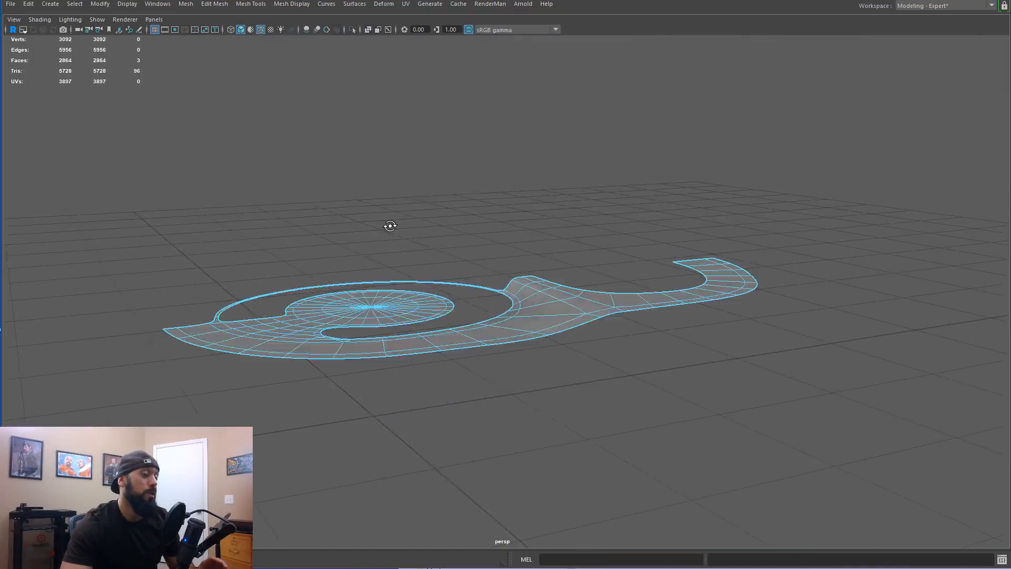
# Step: Extrude the central disc faces upward into a raised rivet and insert an edge loop around its side near the base
pyautogui.scroll(5, 470, 335)
pyautogui.click(521, 244)
pyautogui.hotkey('ctrl', 'e')
pyautogui.keyDown('alt'); pyautogui.moveTo(521, 243); pyautogui.dragTo(631, 402); pyautogui.keyUp('alt')
pyautogui.click(491, 406)
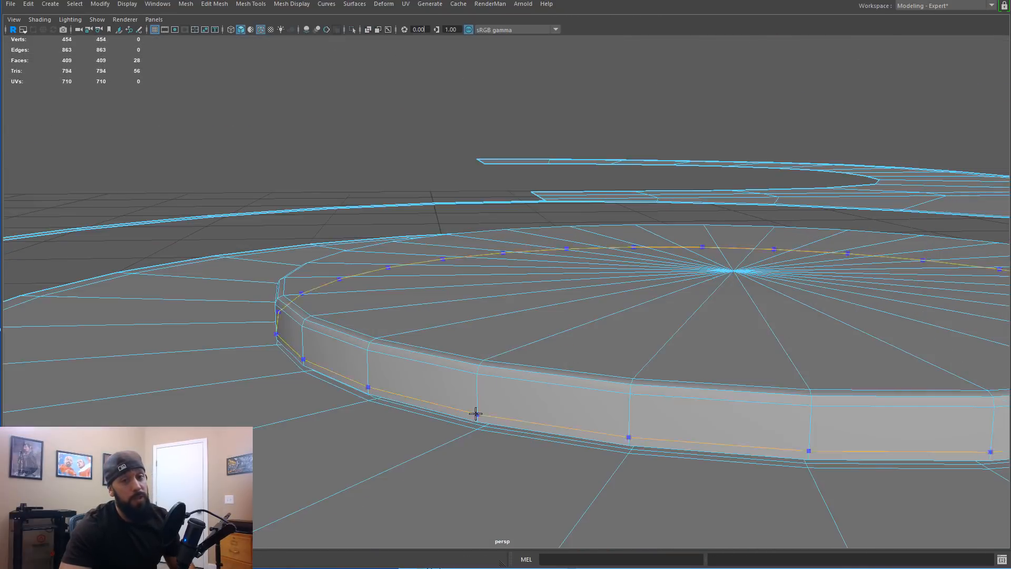
pyautogui.keyDown('alt'); pyautogui.moveTo(491, 406); pyautogui.dragTo(575, 296); pyautogui.keyUp('alt')
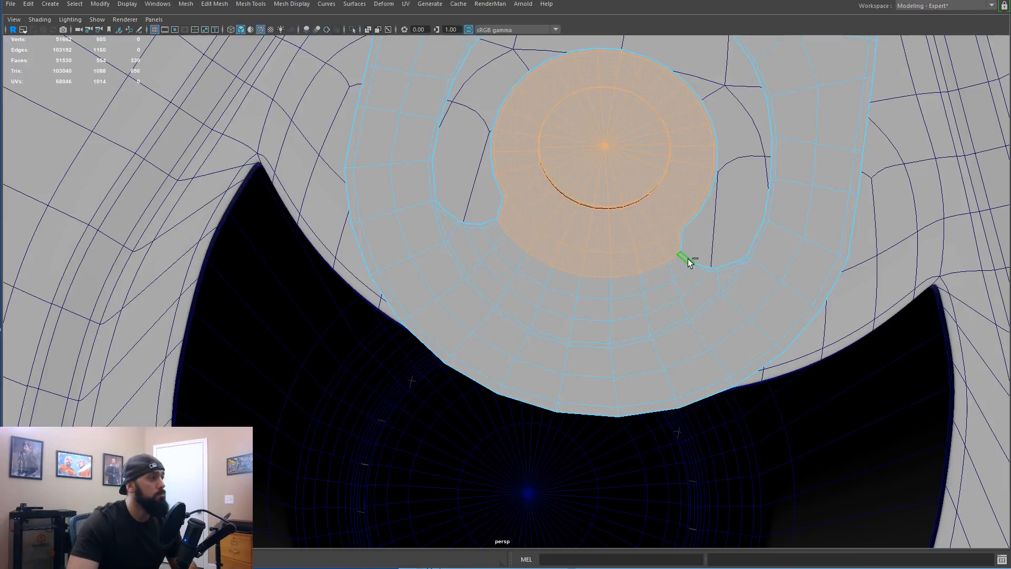
# Step: Activate the Move tool with soft selection on the faces of the inner disc and rivet
pyautogui.keyDown('alt'); pyautogui.moveTo(538, 239); pyautogui.dragTo(563, 306); pyautogui.keyUp('alt')
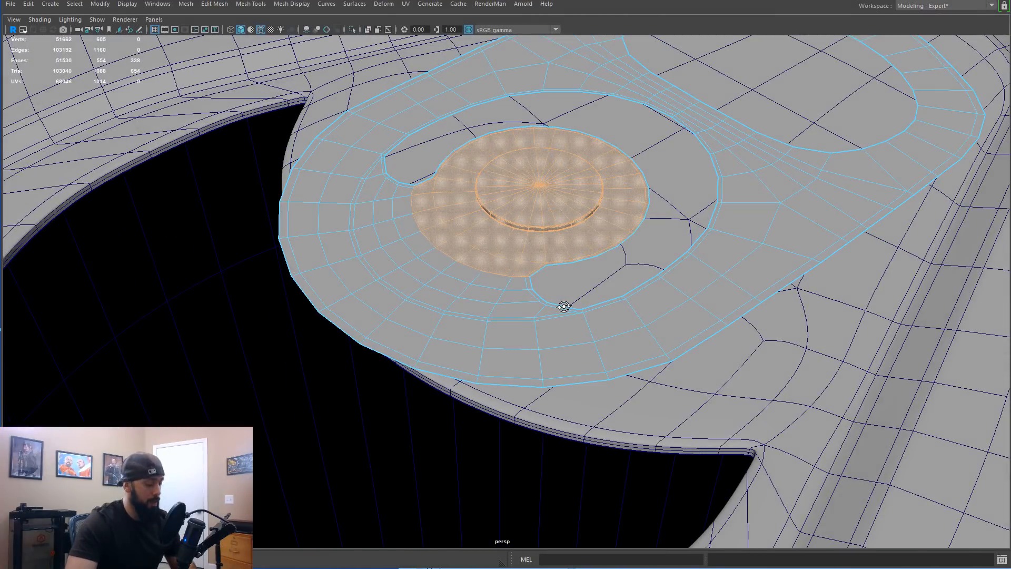
pyautogui.press('w')
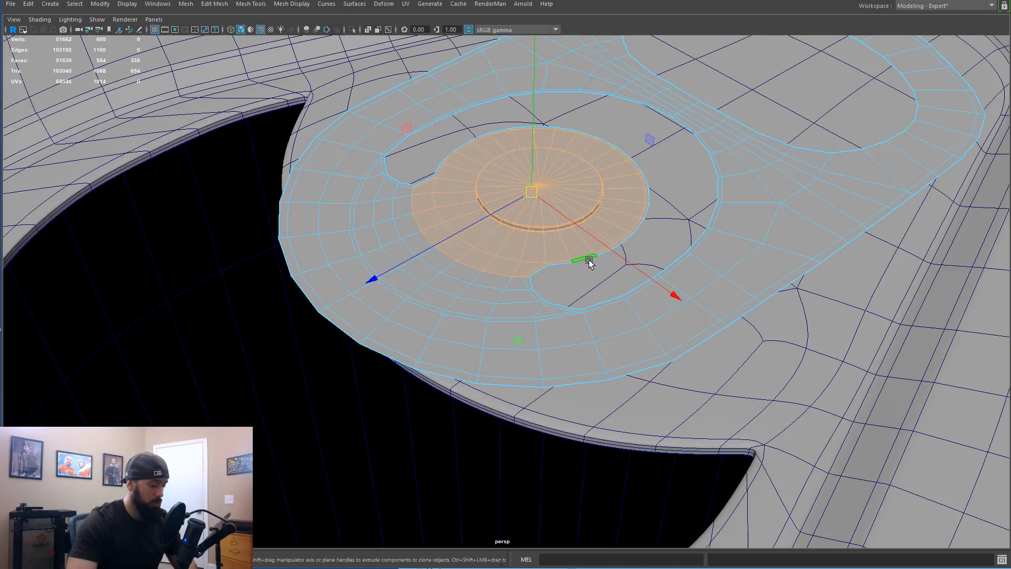
pyautogui.press('b')
pyautogui.keyDown('alt'); pyautogui.moveTo(512, 201); pyautogui.dragTo(586, 217, button='middle'); pyautogui.keyUp('alt')
pyautogui.keyDown('alt'); pyautogui.moveTo(586, 216); pyautogui.dragTo(601, 250); pyautogui.keyUp('alt')
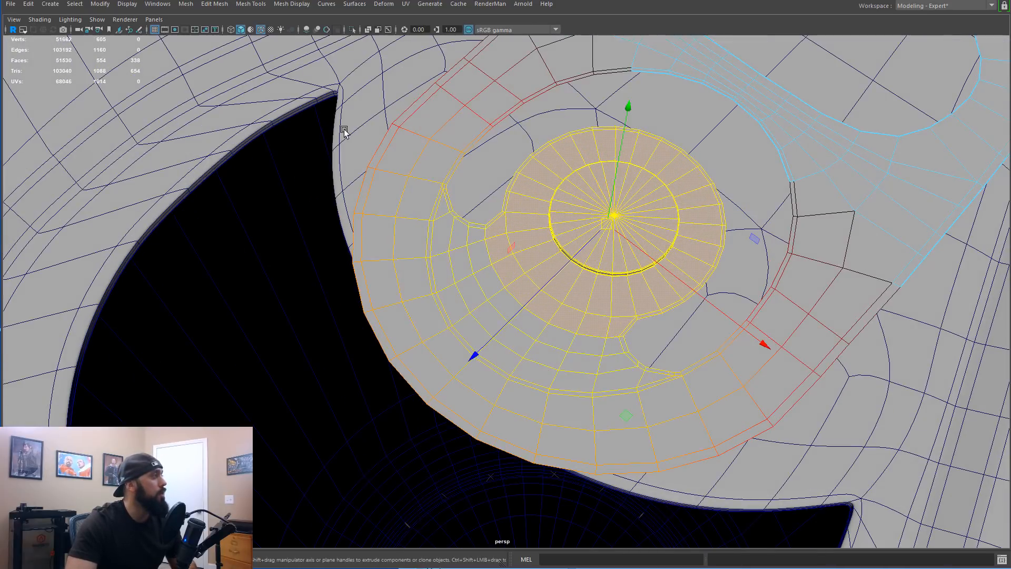
# Step: Switch to the Modeling - Standard workspace and open the Move tool's Soft Selection settings
pyautogui.click(942, 6)
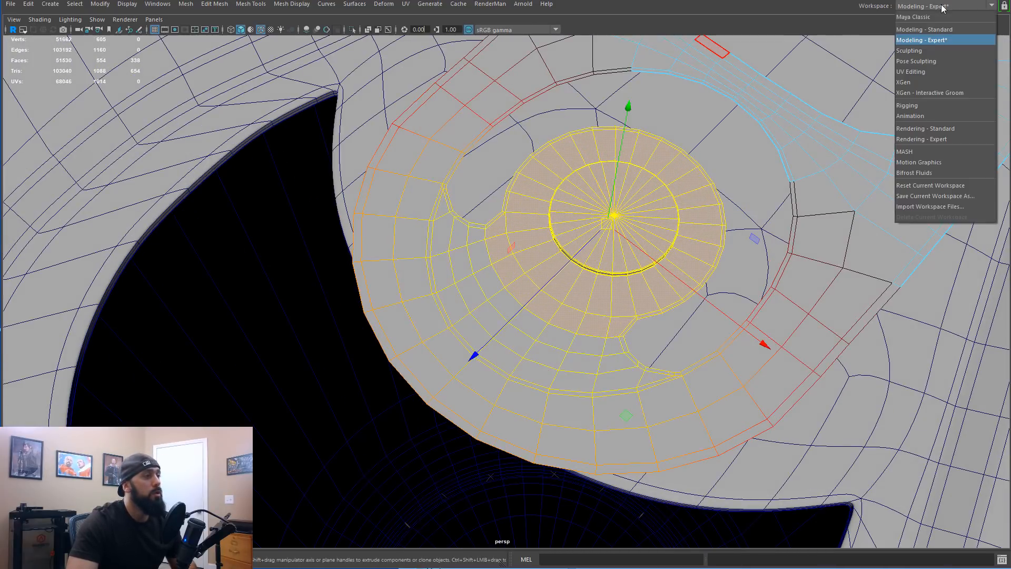
pyautogui.click(932, 29)
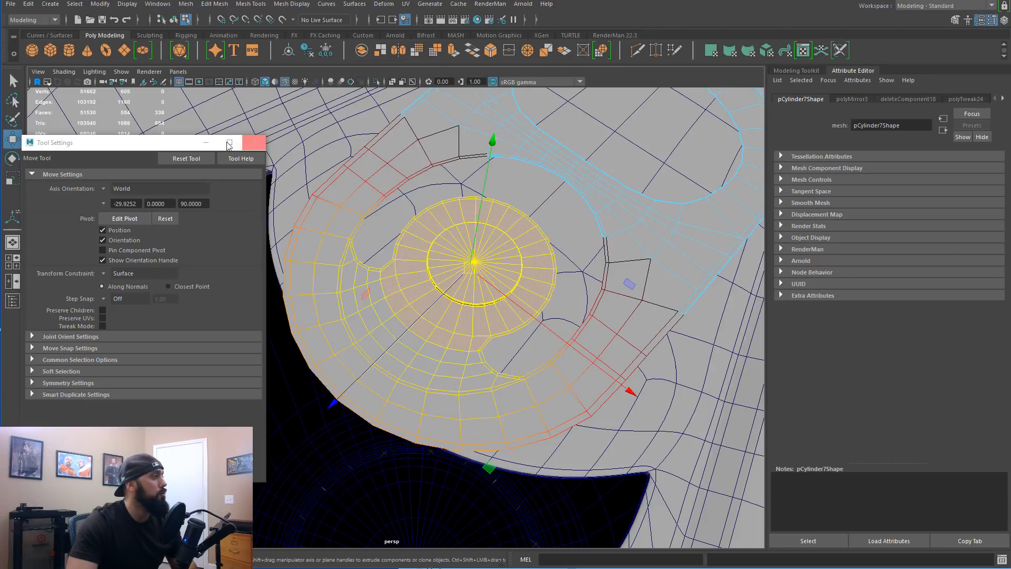
pyautogui.moveTo(163, 152); pyautogui.dragTo(752, 124)
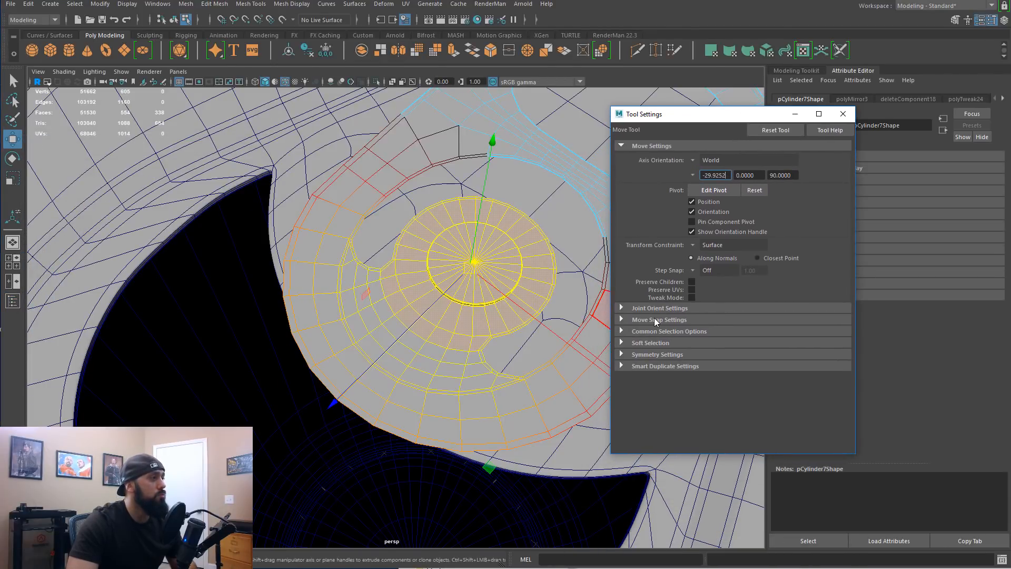
pyautogui.click(627, 343)
pyautogui.moveTo(692, 115); pyautogui.dragTo(741, 78)
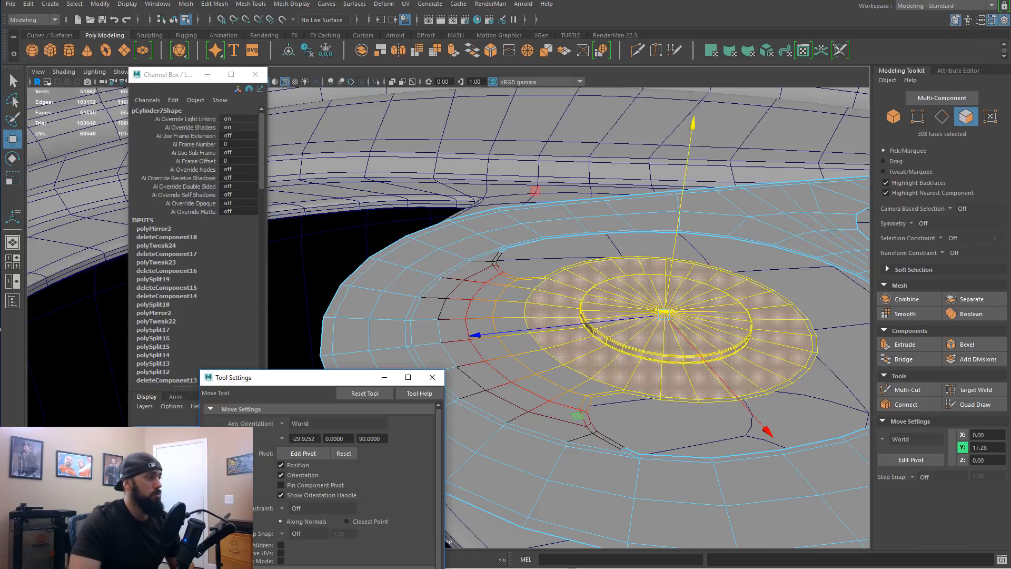
# Step: Lower the inner disc faces with soft falloff and adjust an edge on the slope leading down to the disc
pyautogui.keyDown('alt'); pyautogui.moveTo(465, 358); pyautogui.dragTo(577, 291); pyautogui.keyUp('alt')
pyautogui.moveTo(707, 130); pyautogui.dragTo(479, 313)
pyautogui.keyDown('alt'); pyautogui.moveTo(478, 314); pyautogui.dragTo(530, 289, button='middle'); pyautogui.keyUp('alt')
pyautogui.keyDown('alt'); pyautogui.moveTo(530, 289); pyautogui.dragTo(573, 228, button='right'); pyautogui.keyUp('alt')
pyautogui.doubleClick(574, 249)
pyautogui.keyDown('alt'); pyautogui.moveTo(546, 286); pyautogui.dragTo(582, 260); pyautogui.keyUp('alt')
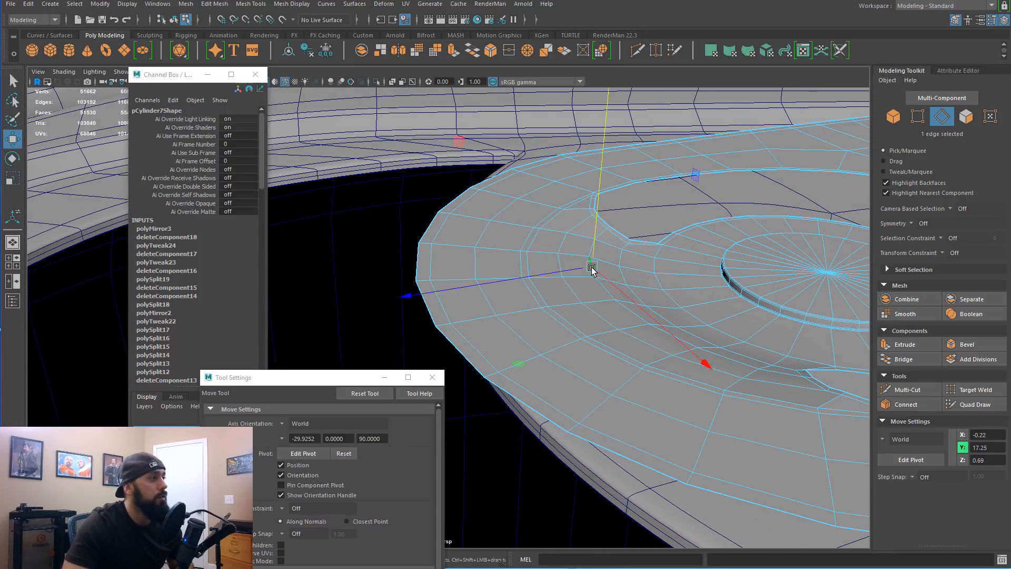
pyautogui.moveTo(670, 269); pyautogui.dragTo(609, 284)
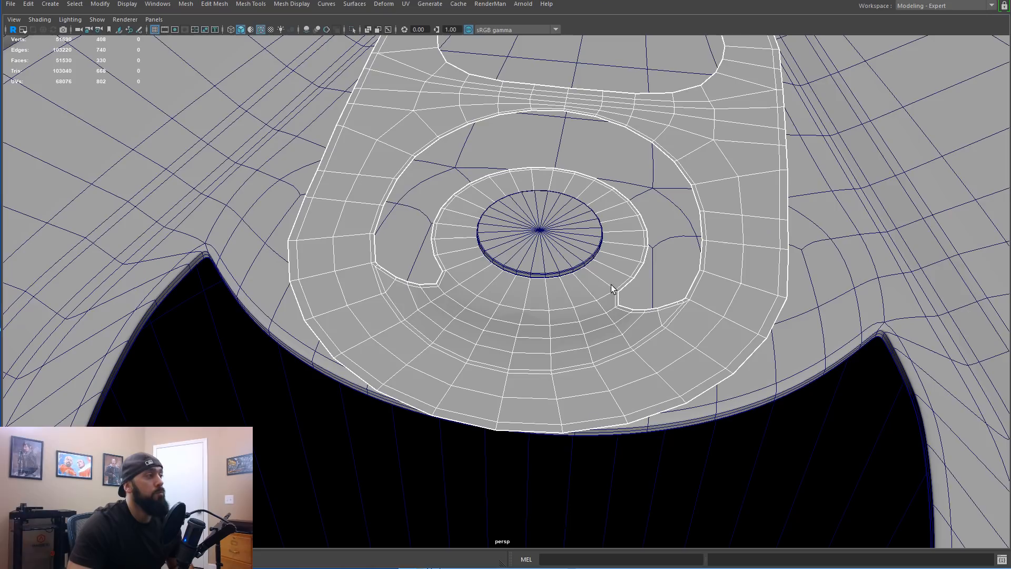
pyautogui.keyDown('alt'); pyautogui.moveTo(615, 287); pyautogui.dragTo(613, 282); pyautogui.keyUp('alt')
pyautogui.keyDown('alt'); pyautogui.moveTo(553, 248); pyautogui.dragTo(567, 418); pyautogui.keyUp('alt')
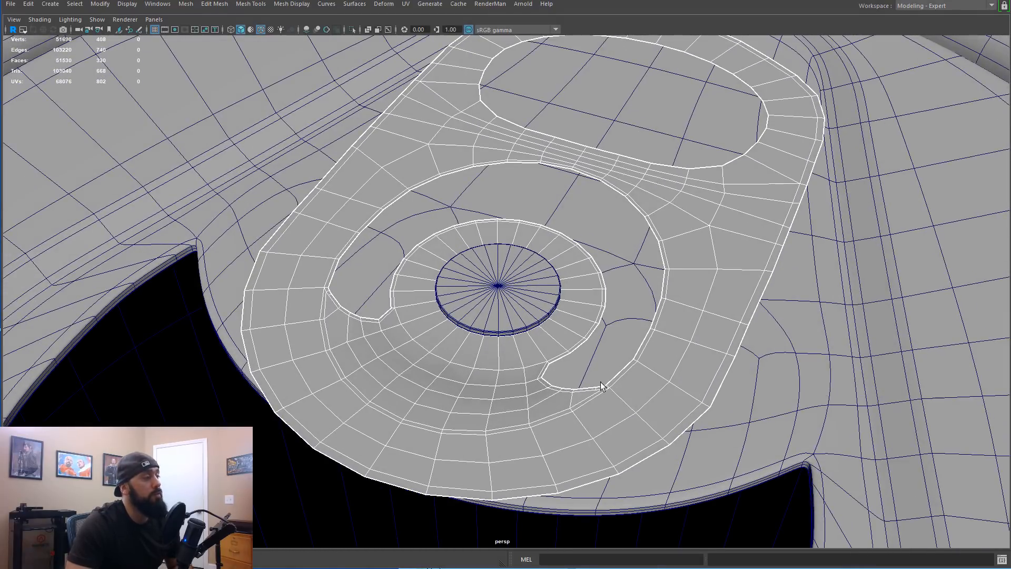
pyautogui.keyDown('alt'); pyautogui.moveTo(567, 297); pyautogui.dragTo(610, 296); pyautogui.keyUp('alt')
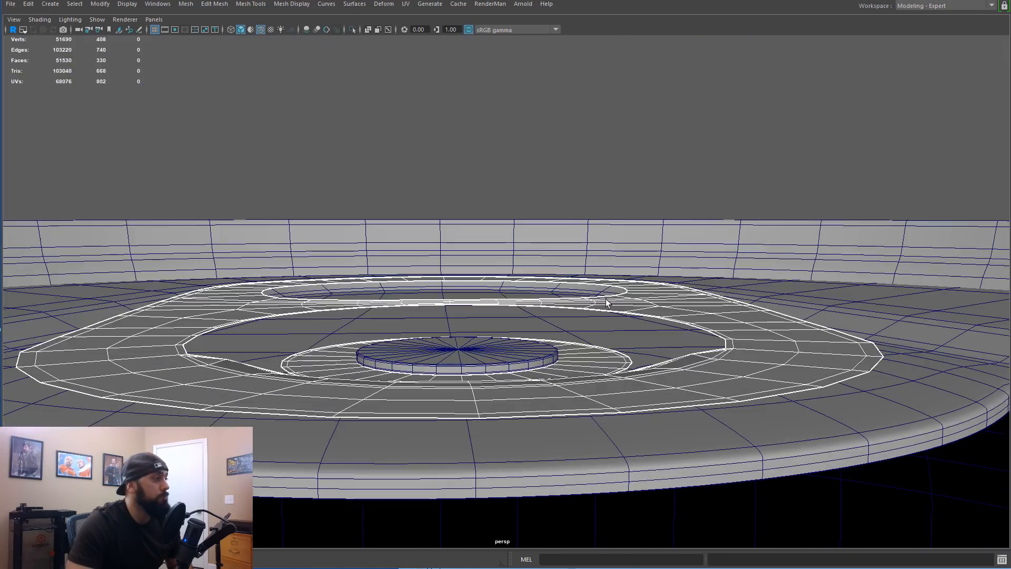
pyautogui.click(497, 353)
pyautogui.keyDown('alt'); pyautogui.moveTo(527, 344); pyautogui.dragTo(496, 366); pyautogui.keyUp('alt')
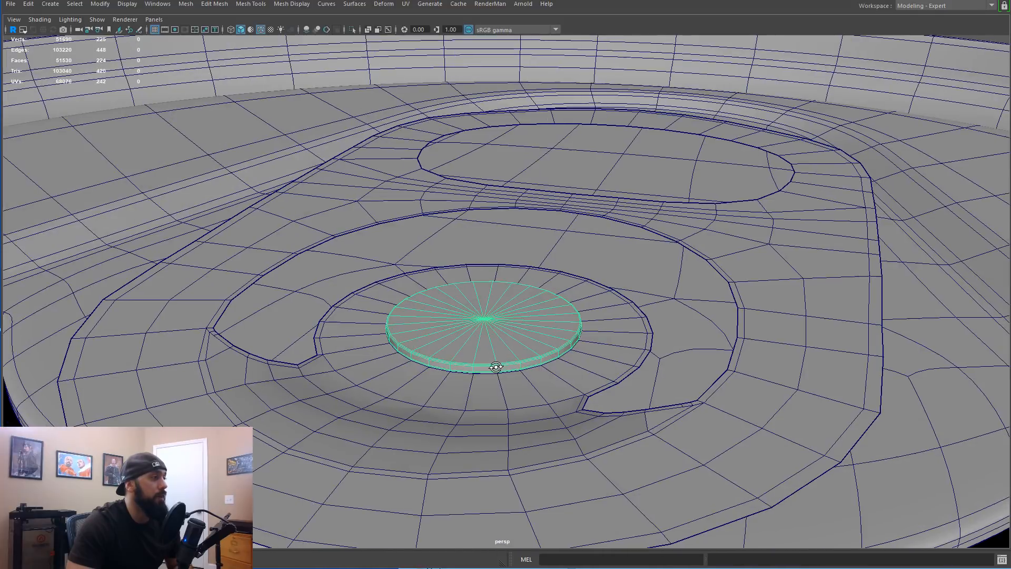
# Step: Extrude the whole pull tab vertically to give it thickness
pyautogui.click(565, 373)
pyautogui.keyDown('alt'); pyautogui.moveTo(566, 373); pyautogui.dragTo(664, 346); pyautogui.keyUp('alt')
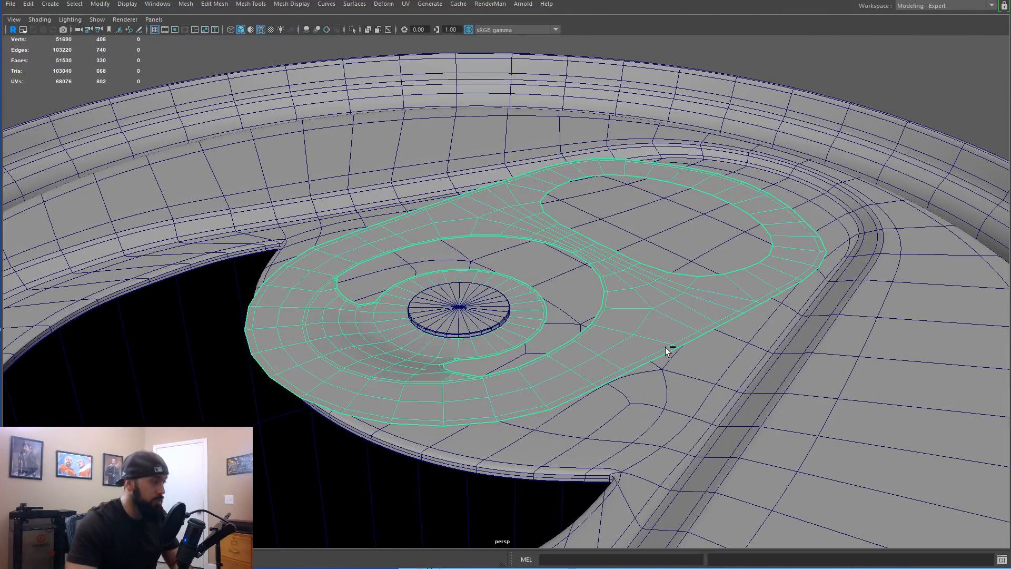
pyautogui.hotkey('ctrl', 'e')
pyautogui.moveTo(553, 198); pyautogui.dragTo(552, 213)
pyautogui.keyDown('alt'); pyautogui.moveTo(559, 326); pyautogui.dragTo(564, 287); pyautogui.keyUp('alt')
pyautogui.keyDown('alt'); pyautogui.moveTo(563, 287); pyautogui.dragTo(703, 287, button='right'); pyautogui.keyUp('alt')
pyautogui.keyDown('alt'); pyautogui.moveTo(704, 286); pyautogui.dragTo(674, 287); pyautogui.keyUp('alt')
pyautogui.keyDown('alt'); pyautogui.moveTo(640, 251); pyautogui.dragTo(639, 261); pyautogui.keyUp('alt')
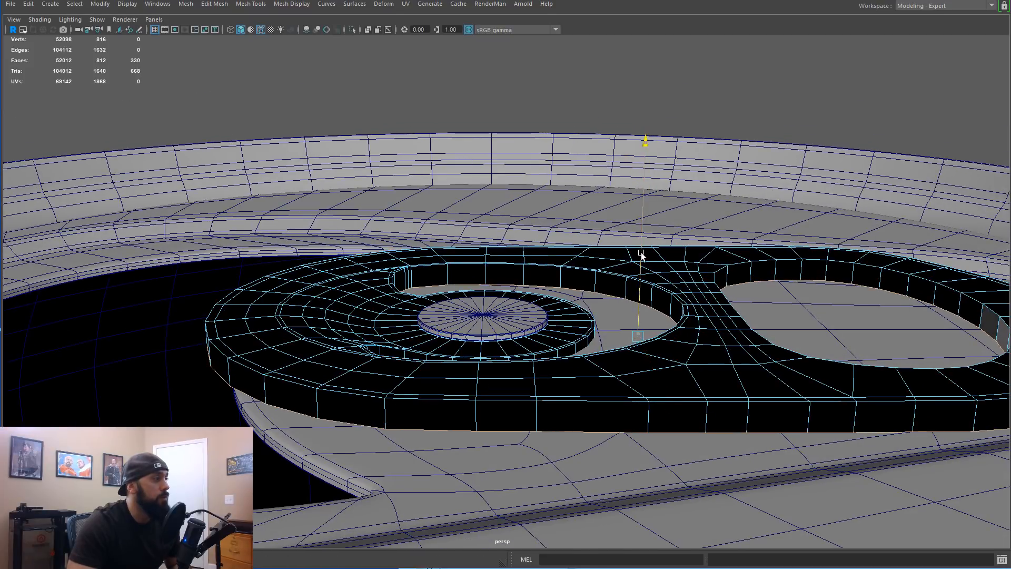
pyautogui.moveTo(641, 253); pyautogui.dragTo(662, 293)
# Step: Select all faces of the thickened pull tab and reverse their normals
pyautogui.moveTo(662, 292); pyautogui.dragTo(661, 307, button='right')
pyautogui.doubleClick(662, 306)
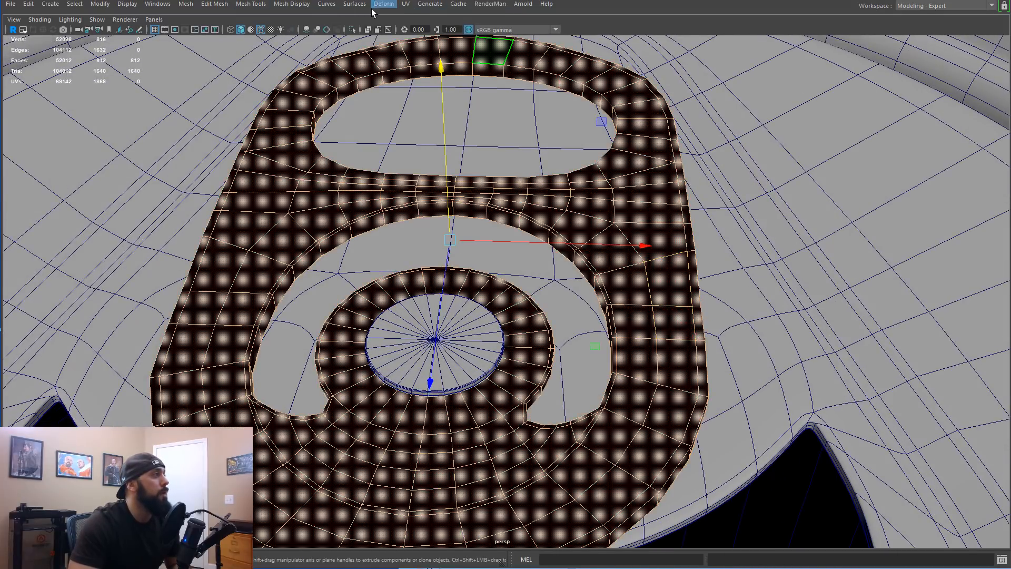
pyautogui.click(292, 4)
pyautogui.click(300, 50)
# Step: Insert an edge loop around the pull tab's outer side wall near its bottom edge with Multi-Cut
pyautogui.keyDown('alt'); pyautogui.moveTo(703, 178); pyautogui.dragTo(518, 196); pyautogui.keyUp('alt')
pyautogui.keyDown('alt'); pyautogui.moveTo(518, 195); pyautogui.dragTo(555, 217, button='middle'); pyautogui.keyUp('alt')
pyautogui.keyDown('alt'); pyautogui.moveTo(555, 217); pyautogui.dragTo(516, 217); pyautogui.keyUp('alt')
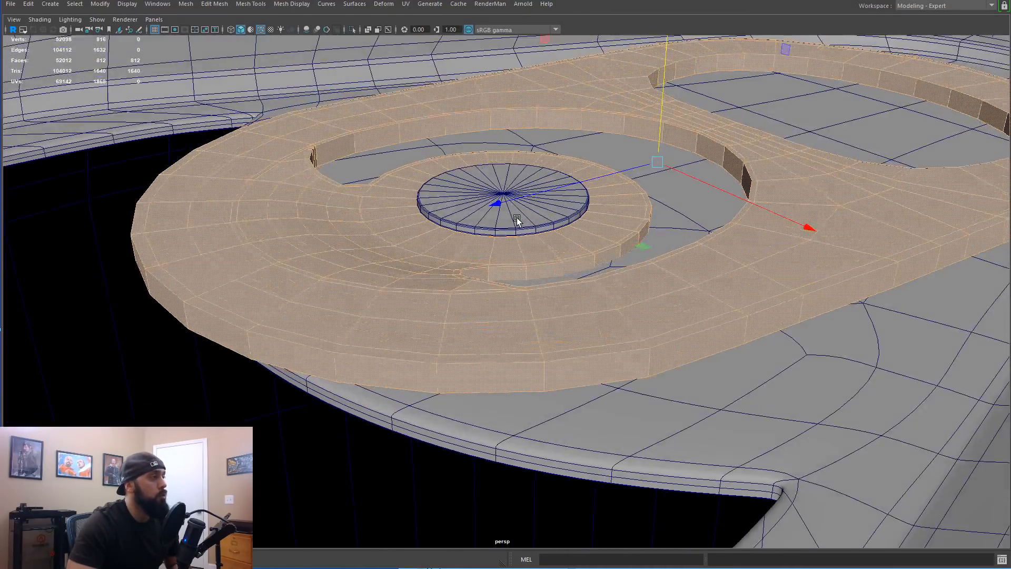
pyautogui.hotkey('ctrl', 'shift', 'x')
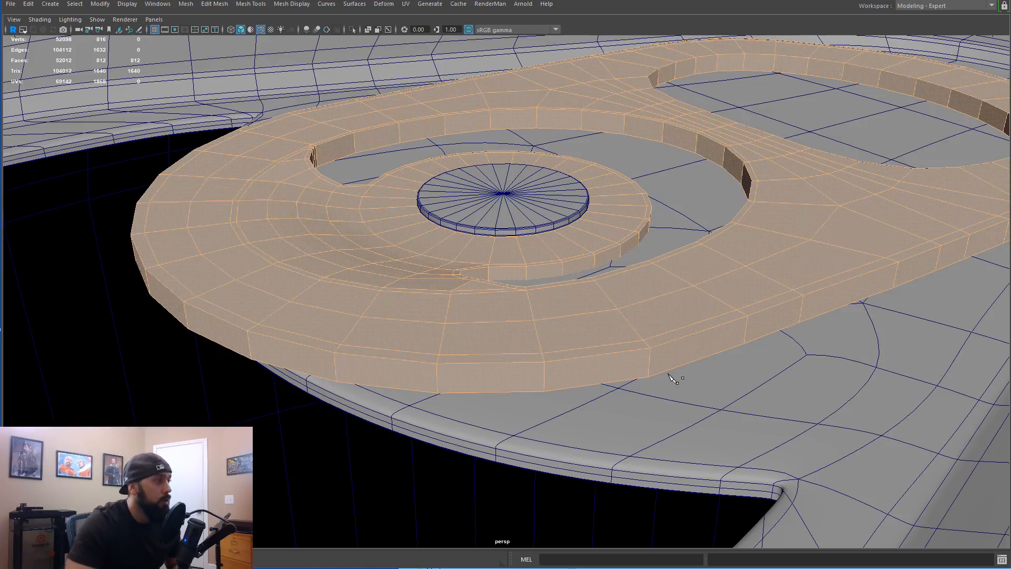
pyautogui.keyDown('ctrl'); pyautogui.click(648, 369); pyautogui.keyUp('ctrl')
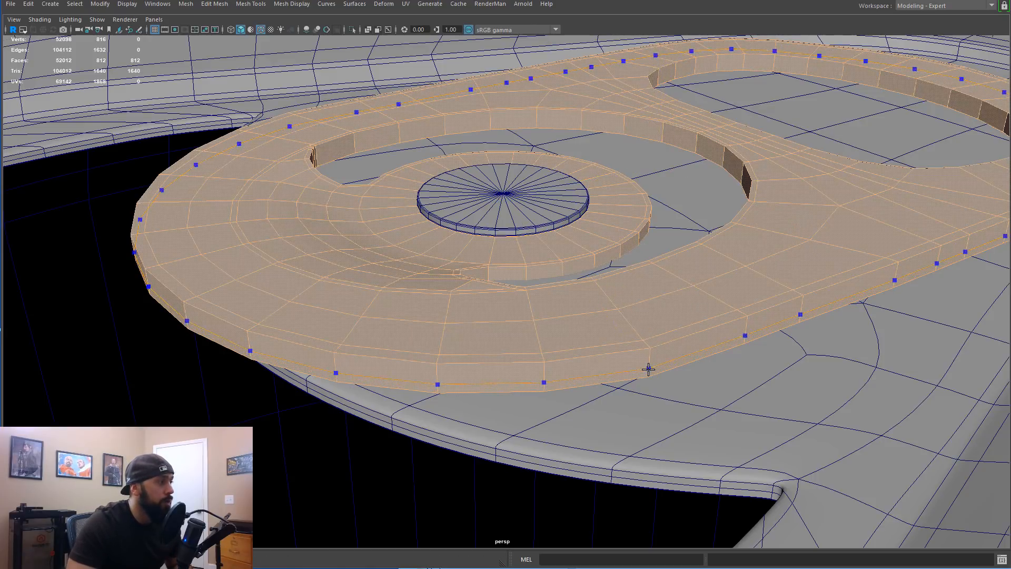
# Step: Complete the supporting edge loop along the bottom of the pull tab's outer wall and preview the tab smoothed
pyautogui.keyDown('ctrl'); pyautogui.click(648, 369); pyautogui.keyUp('ctrl')
pyautogui.press('F8')
pyautogui.keyDown('alt'); pyautogui.moveTo(654, 355); pyautogui.dragTo(564, 333); pyautogui.keyUp('alt')
pyautogui.press('3')
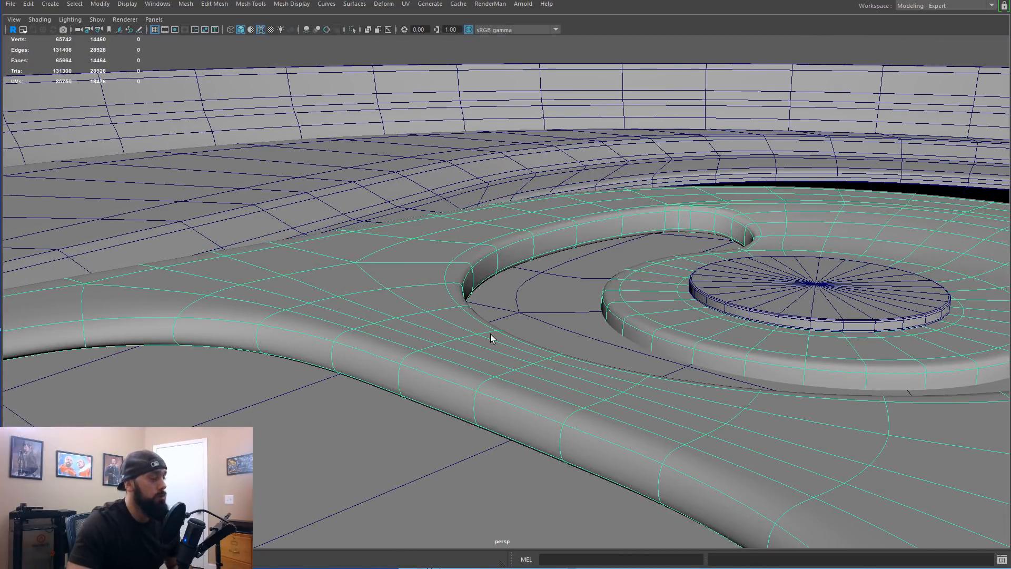
# Step: Return the pull tab to unsmoothed display, add supporting edge loops around the finger hole's inner wall and preview it smoothed
pyautogui.press('1')
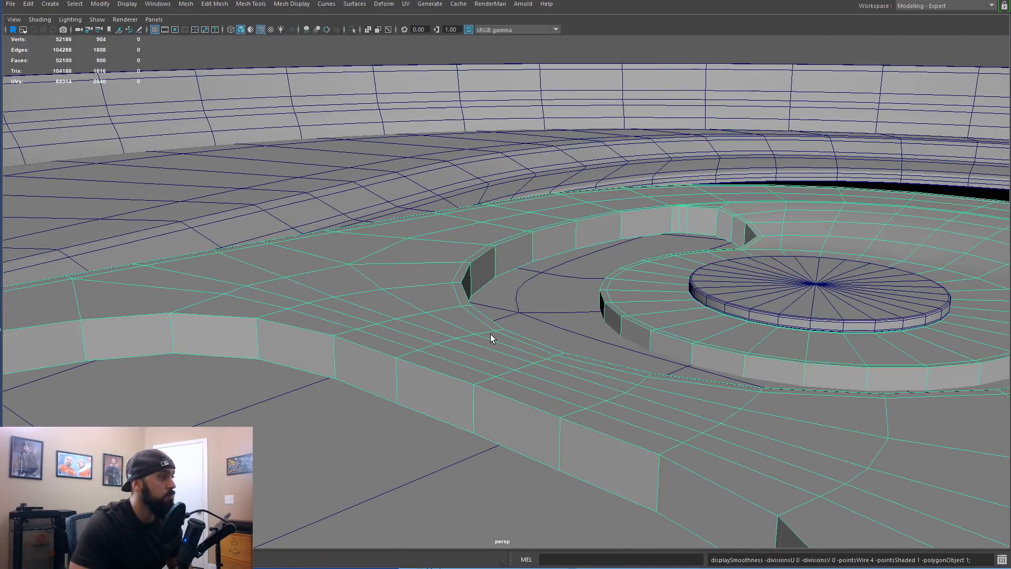
pyautogui.press('F10')
pyautogui.hotkey('ctrl', 'shift', 'x')
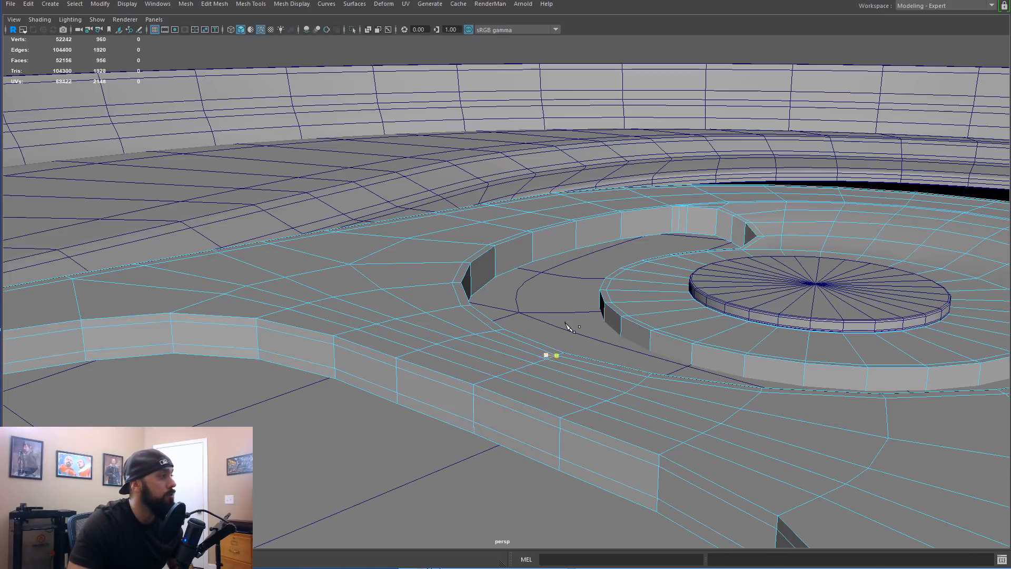
pyautogui.press('3')
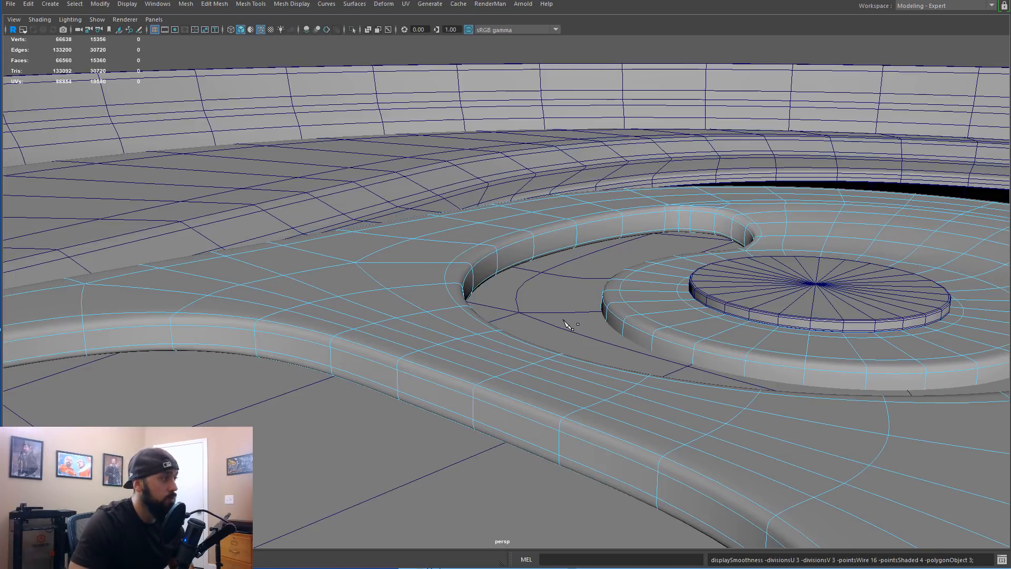
pyautogui.scroll(-8, 573, 311)
pyautogui.keyDown('alt'); pyautogui.moveTo(594, 292); pyautogui.dragTo(685, 313); pyautogui.keyUp('alt')
pyautogui.scroll(-2, 518, 302)
pyautogui.scroll(-2, 518, 301)
pyautogui.keyDown('alt'); pyautogui.moveTo(518, 301); pyautogui.dragTo(542, 301); pyautogui.keyUp('alt')
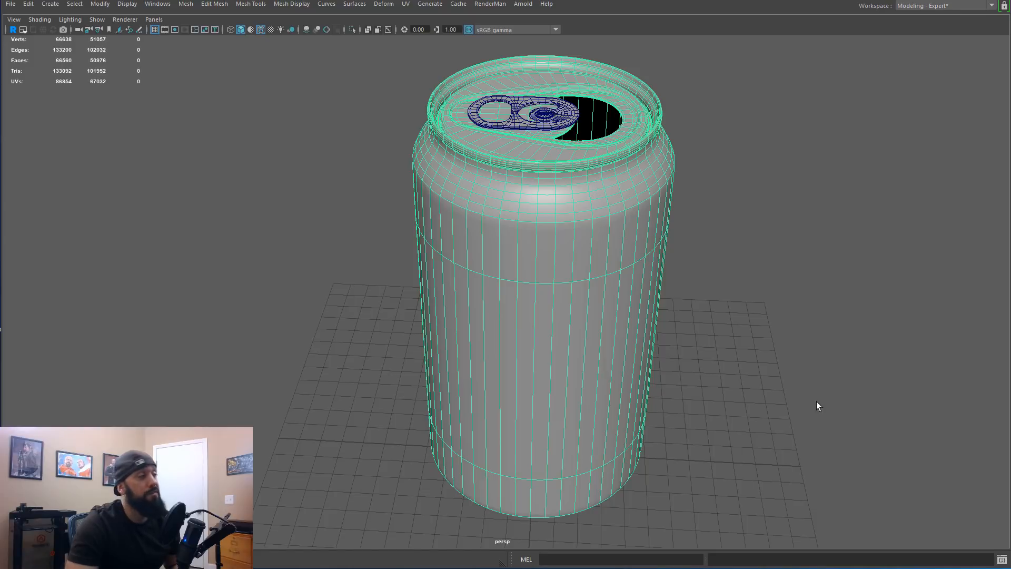
# Step: Open the Outliner, select all parts of the can and delete their construction history
pyautogui.click(496, 127)
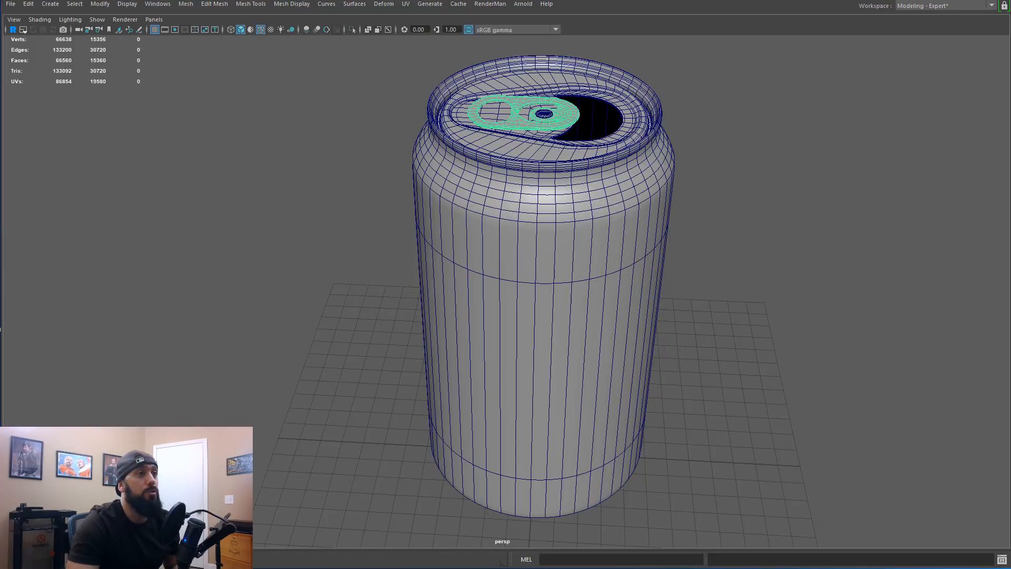
pyautogui.moveTo(0, 105); pyautogui.dragTo(789, 61)
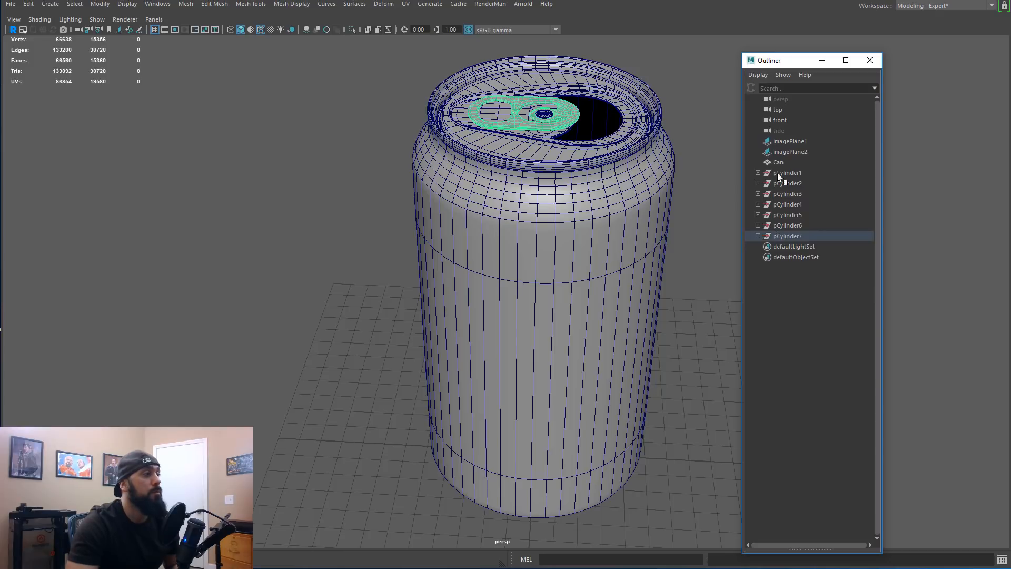
pyautogui.moveTo(335, 69); pyautogui.dragTo(729, 450)
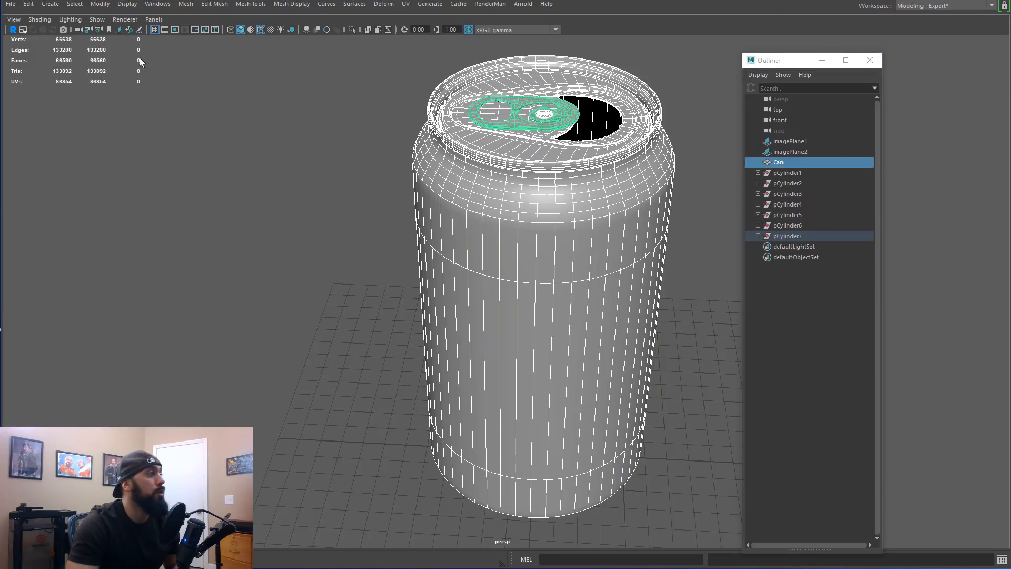
pyautogui.click(30, 4)
pyautogui.moveTo(62, 131)
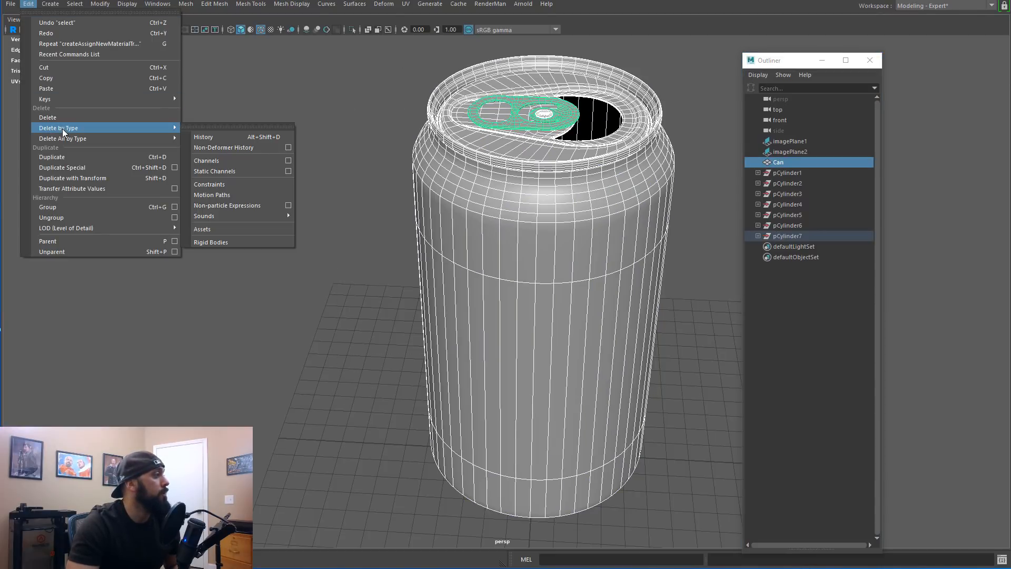
pyautogui.click(203, 137)
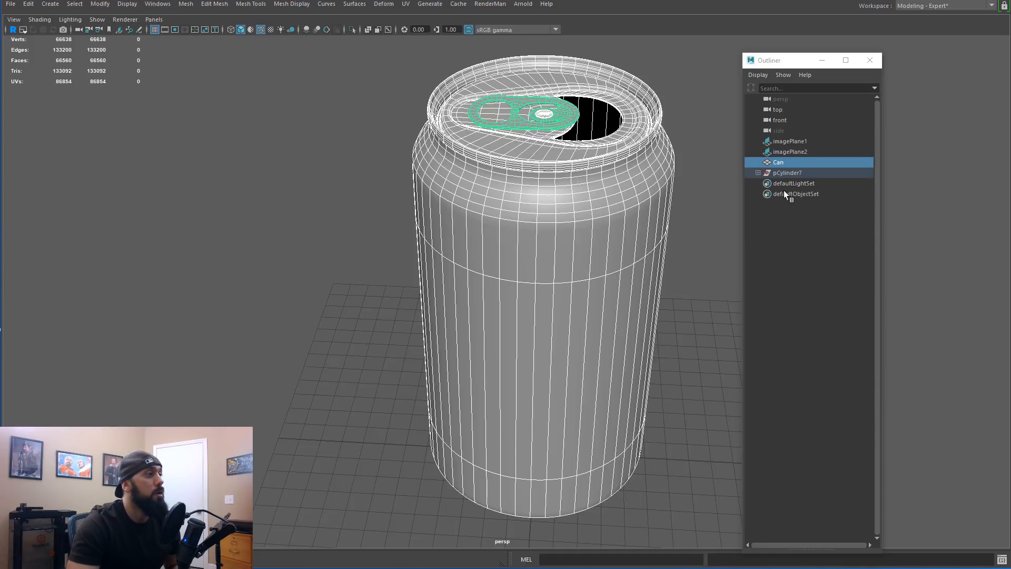
# Step: Move the tab and rivet meshes out of the pCylinder7 group and delete the empty group
pyautogui.click(748, 174)
pyautogui.moveTo(790, 184)
pyautogui.mouseDown()
pyautogui.moveTo(788, 204)
pyautogui.moveTo(785, 168)
pyautogui.mouseUp()
pyautogui.click(785, 173)
pyautogui.click(778, 193)
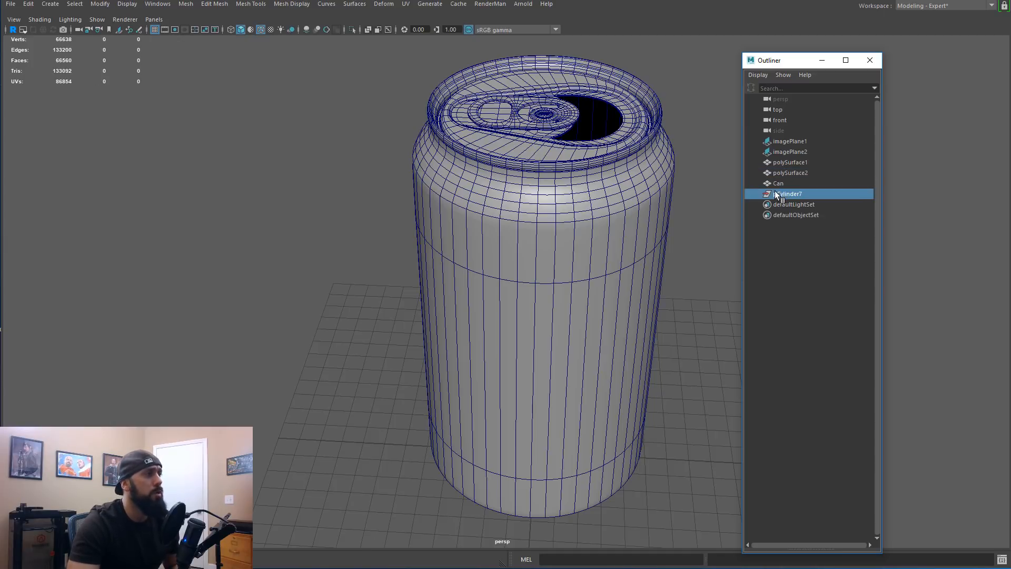
pyautogui.press('Delete')
# Step: Rename the rivet mesh as Pin and the pull tab mesh as Tab
pyautogui.click(789, 173)
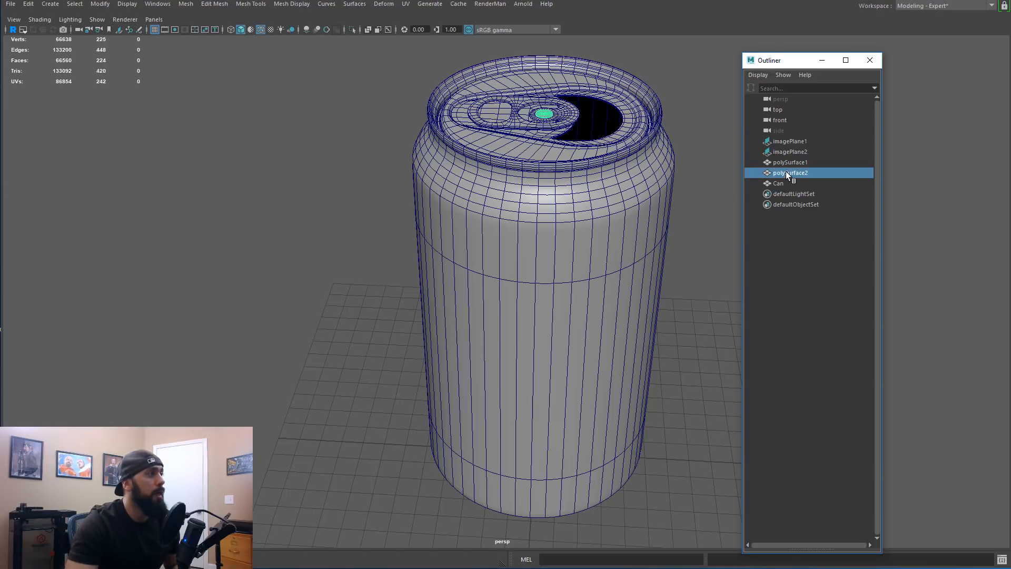
pyautogui.doubleClick(784, 173)
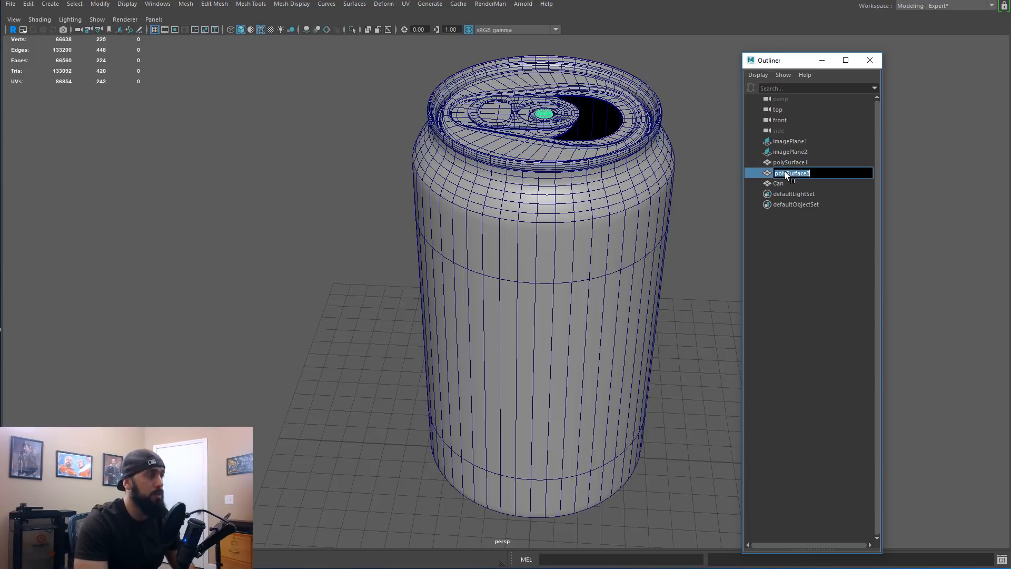
pyautogui.write('Pin')
pyautogui.press('Return')
pyautogui.doubleClick(786, 163)
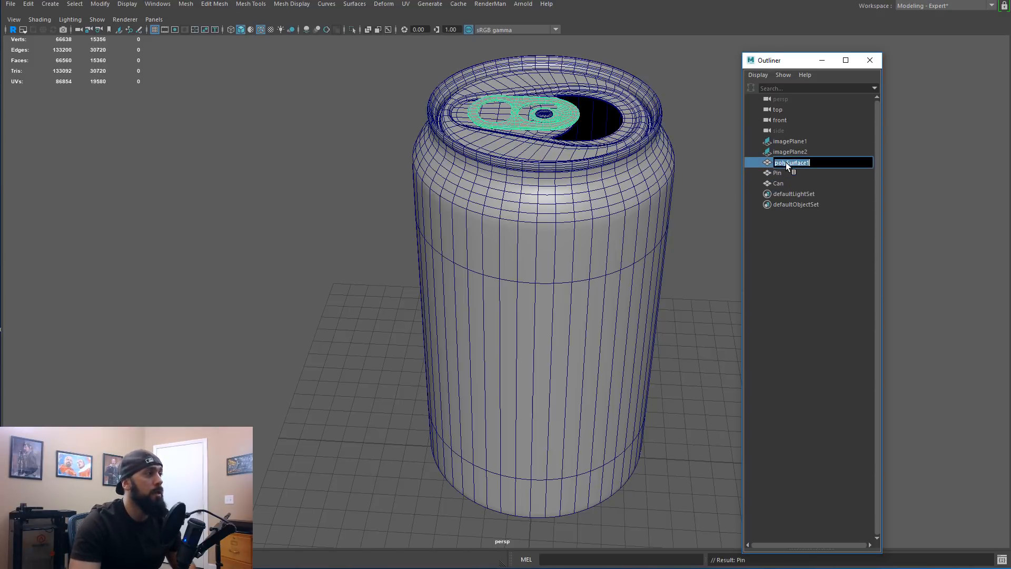
pyautogui.write('Tab')
pyautogui.press('Return')
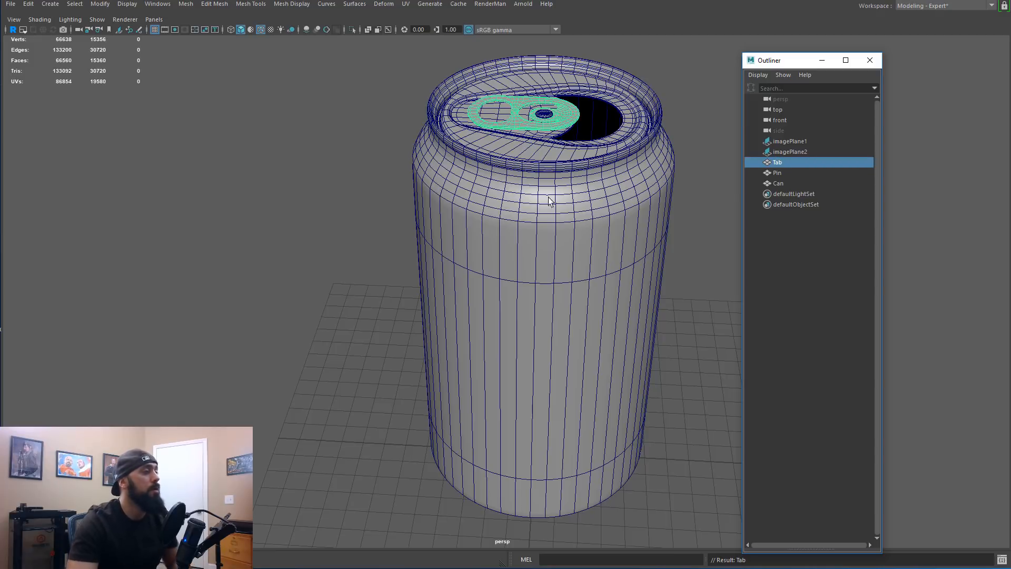
# Step: Show the can body unsmoothed and insert horizontal edge loops around its wall, starting at mid-height, with Multi-Cut
pyautogui.click(375, 294)
pyautogui.keyDown('alt'); pyautogui.moveTo(530, 289); pyautogui.dragTo(515, 293); pyautogui.keyUp('alt')
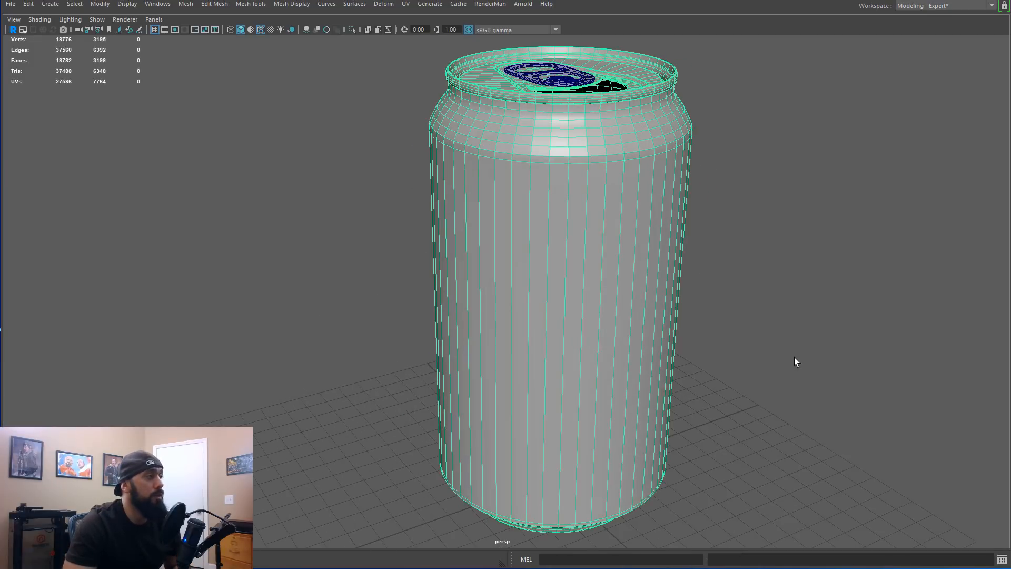
pyautogui.keyDown('alt'); pyautogui.moveTo(795, 361); pyautogui.dragTo(732, 308); pyautogui.keyUp('alt')
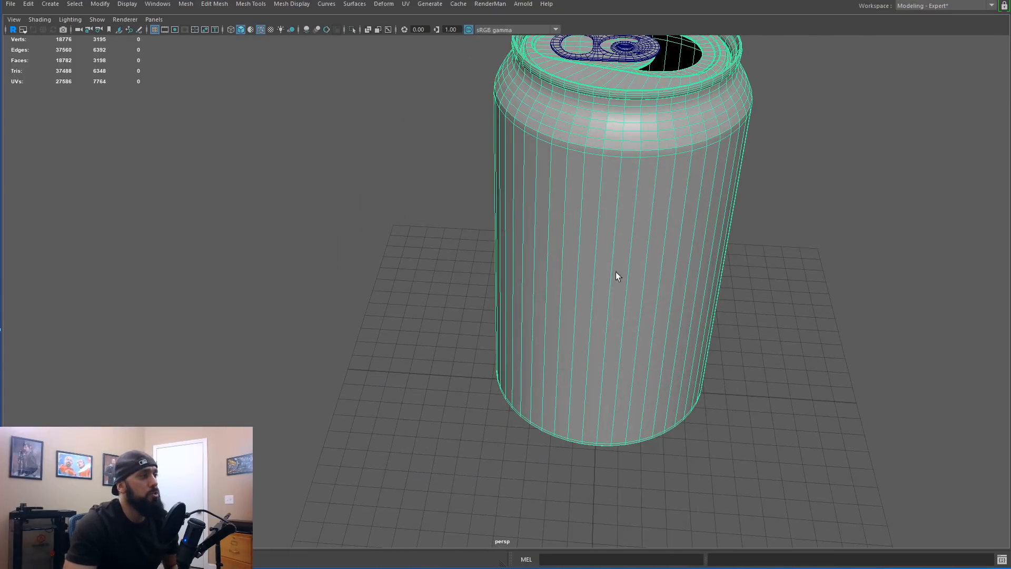
pyautogui.keyDown('alt'); pyautogui.moveTo(592, 333); pyautogui.dragTo(544, 374); pyautogui.keyUp('alt')
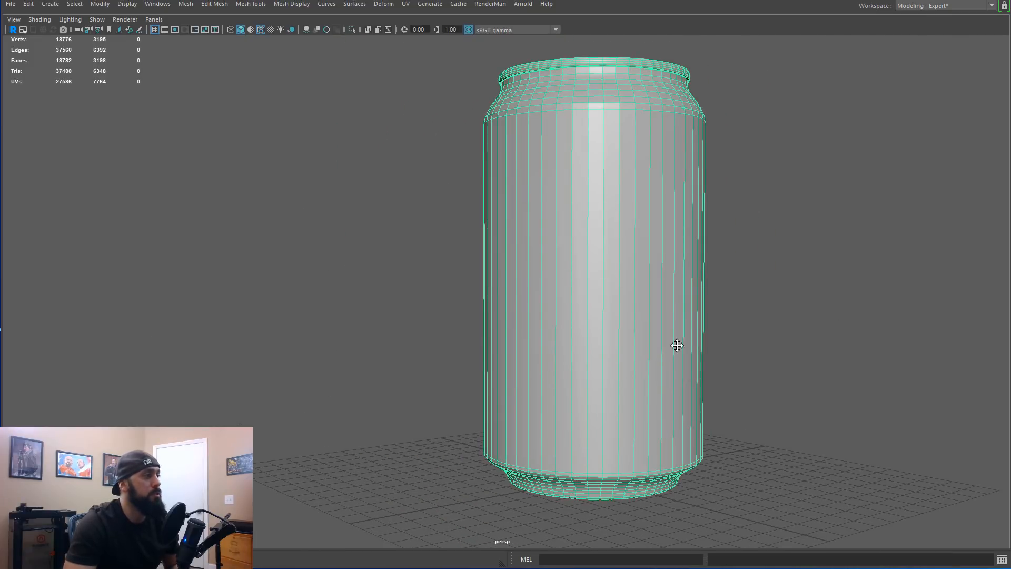
pyautogui.keyDown('alt'); pyautogui.moveTo(677, 344); pyautogui.dragTo(646, 396, button='middle'); pyautogui.keyUp('alt')
pyautogui.hotkey('ctrl', 'shift', 'x')
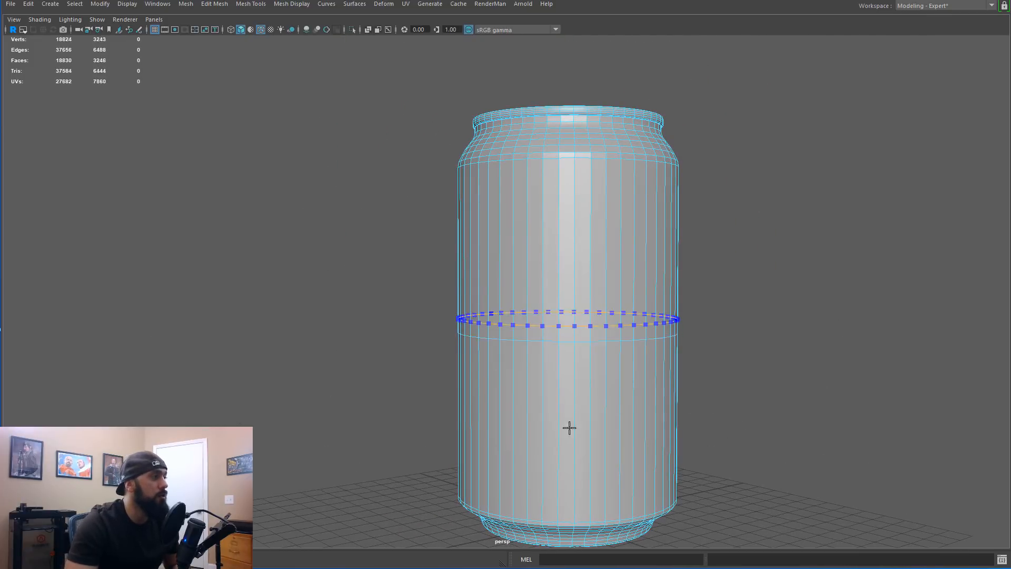
pyautogui.click(610, 268)
pyautogui.keyDown('alt'); pyautogui.moveTo(611, 267); pyautogui.dragTo(548, 266); pyautogui.keyUp('alt')
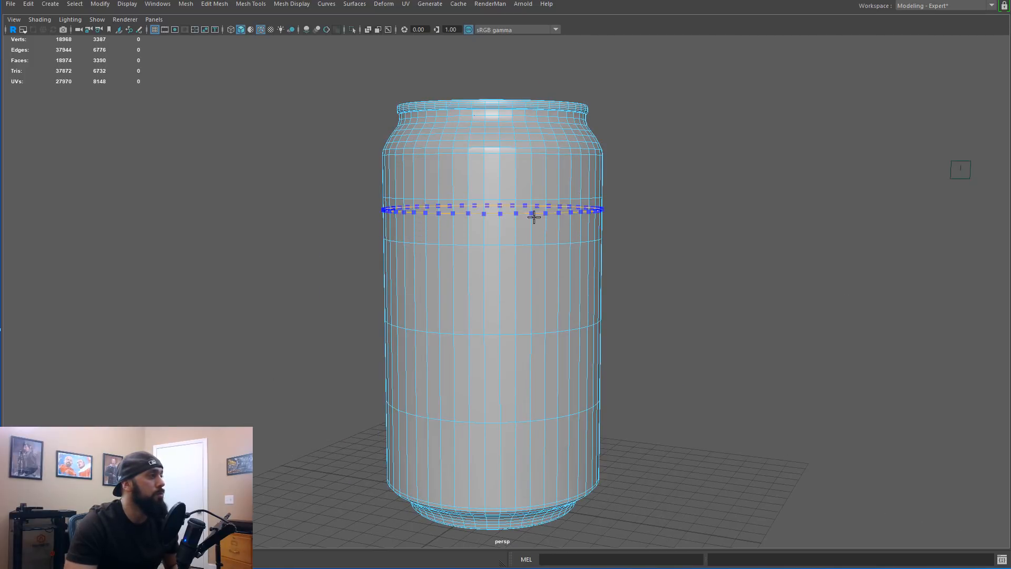
# Step: Insert further horizontal edge loops between the existing ones for even spacing on the can wall, and preview the body smoothed
pyautogui.click(530, 286)
pyautogui.keyDown('ctrl'); pyautogui.click(534, 372); pyautogui.keyUp('ctrl')
pyautogui.keyDown('ctrl'); pyautogui.click(521, 457); pyautogui.keyUp('ctrl')
pyautogui.keyDown('alt'); pyautogui.moveTo(713, 316); pyautogui.dragTo(609, 309); pyautogui.keyUp('alt')
pyautogui.press('3')
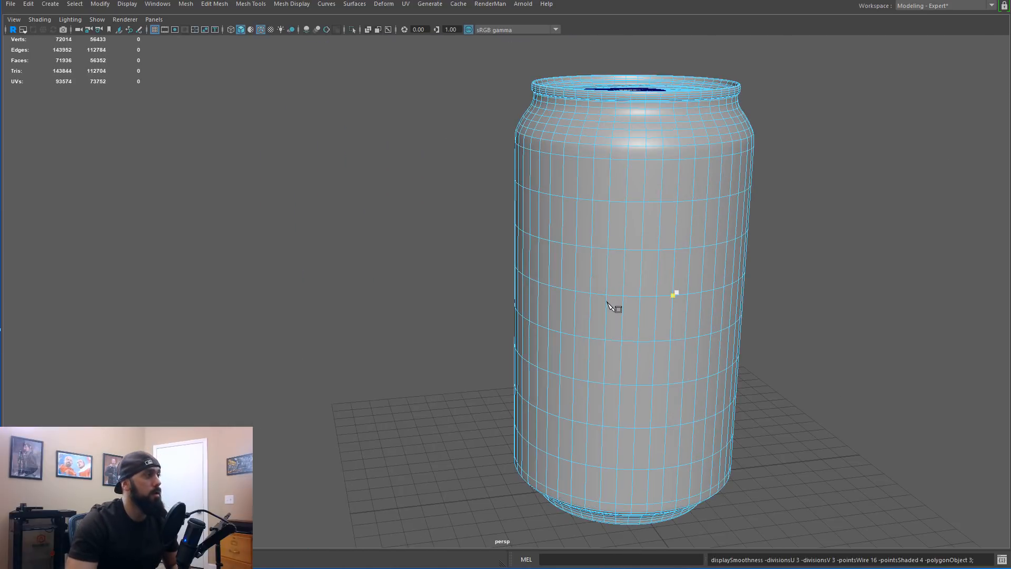
pyautogui.scroll(3, 785, 255)
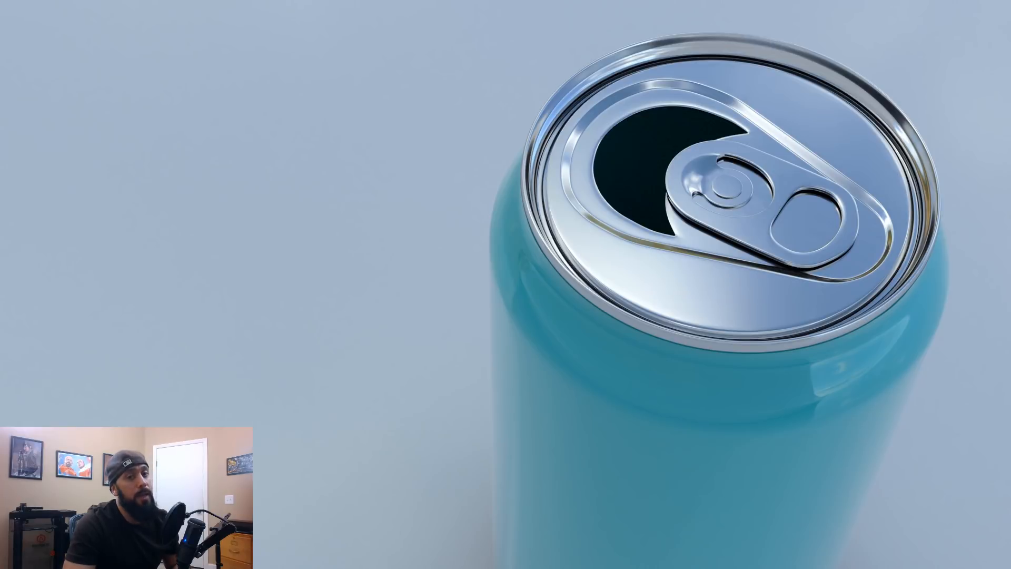